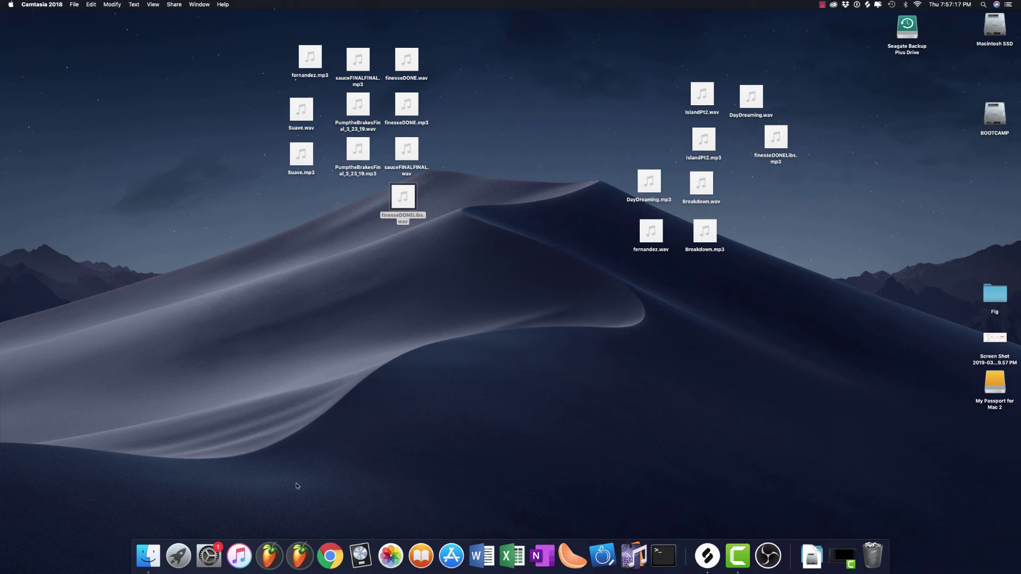
# Launch FL Studio and show the mixer, moved a little lower on screen
pyautogui.click(311, 558)
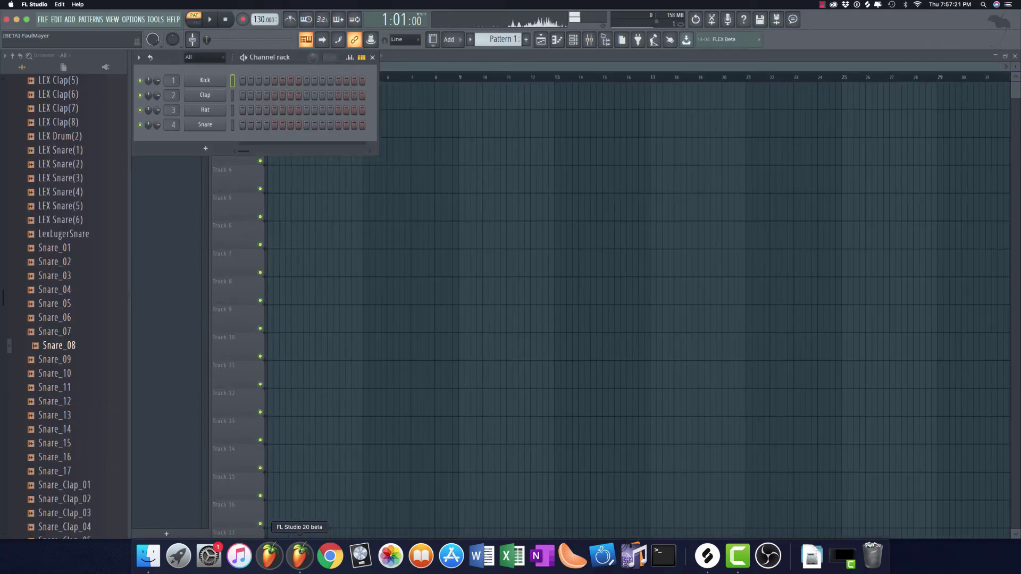
pyautogui.click(588, 40)
pyautogui.moveTo(440, 90); pyautogui.dragTo(440, 151)
# Start a new project from the Basic with limiter template and view the master's Fruity Limiter
pyautogui.click(40, 20)
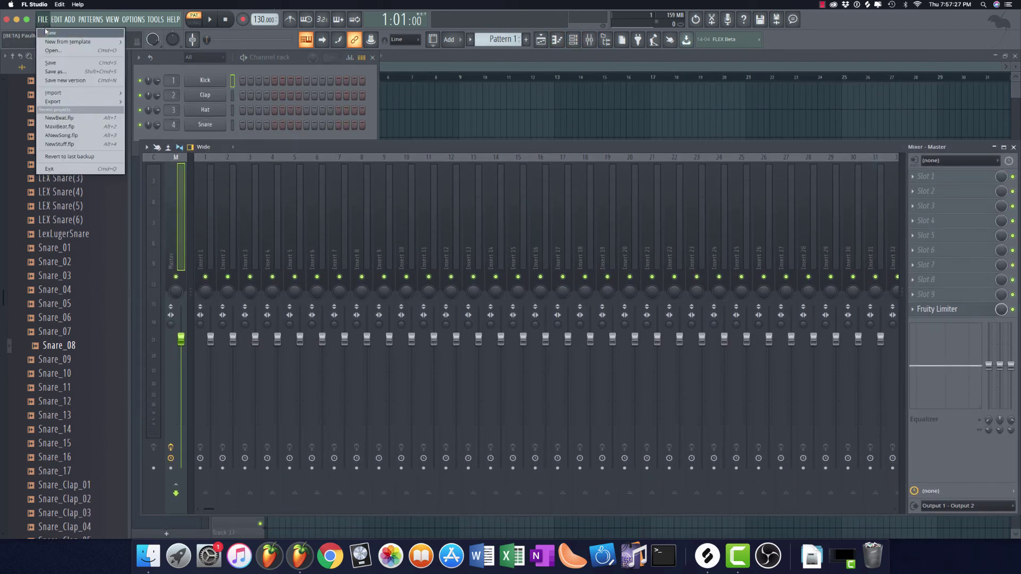
pyautogui.moveTo(69, 41)
pyautogui.moveTo(146, 51)
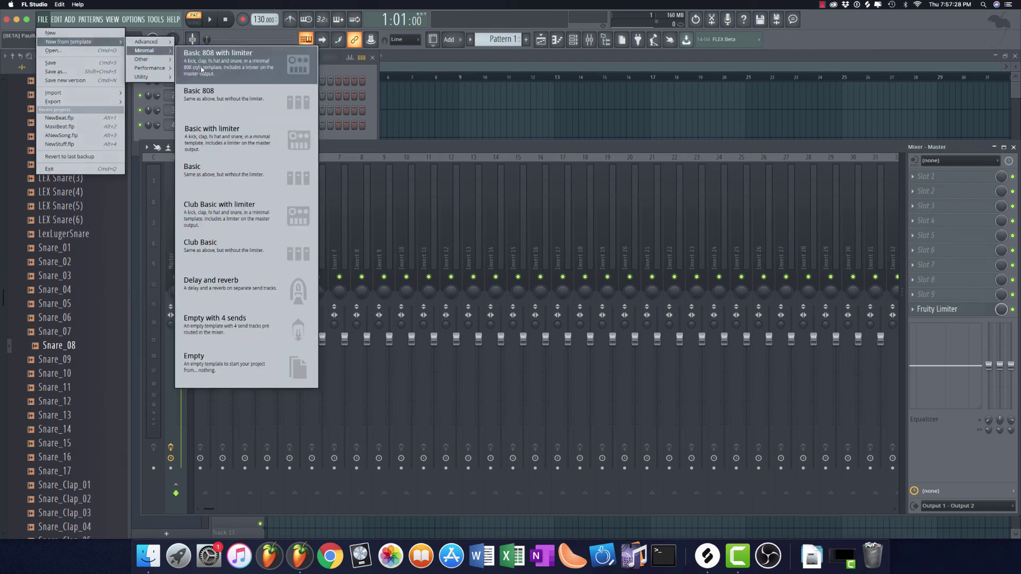
pyautogui.click(228, 136)
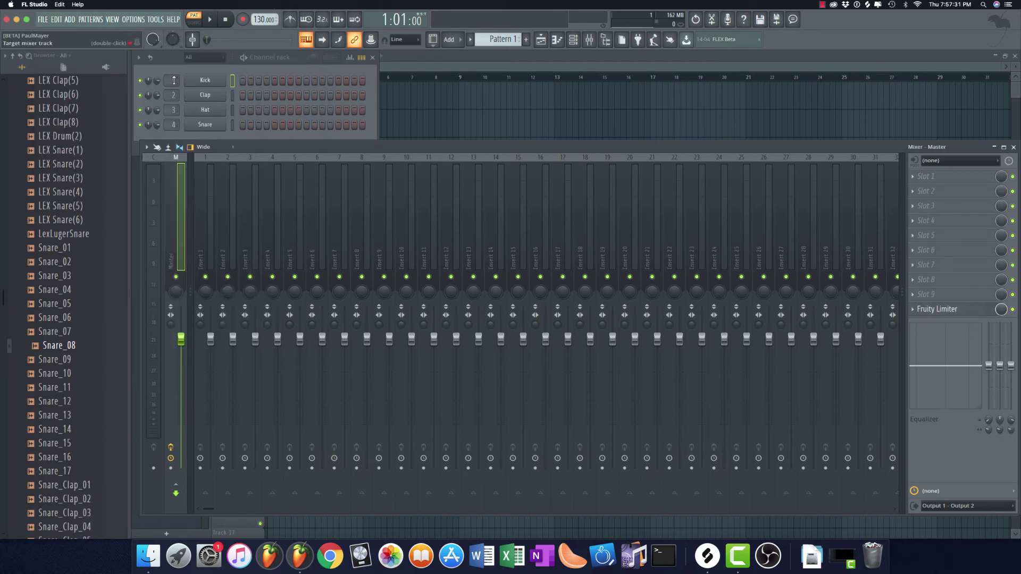
pyautogui.click(960, 311)
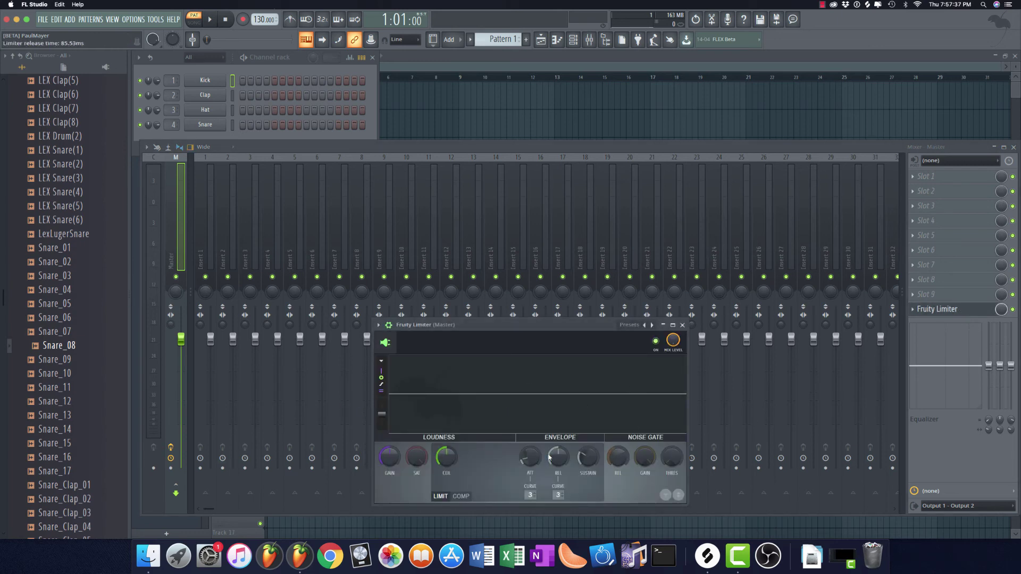
# Delete the Kick, Clap, Hat and Snare channels and bring the playlist to the front
pyautogui.click(220, 90)
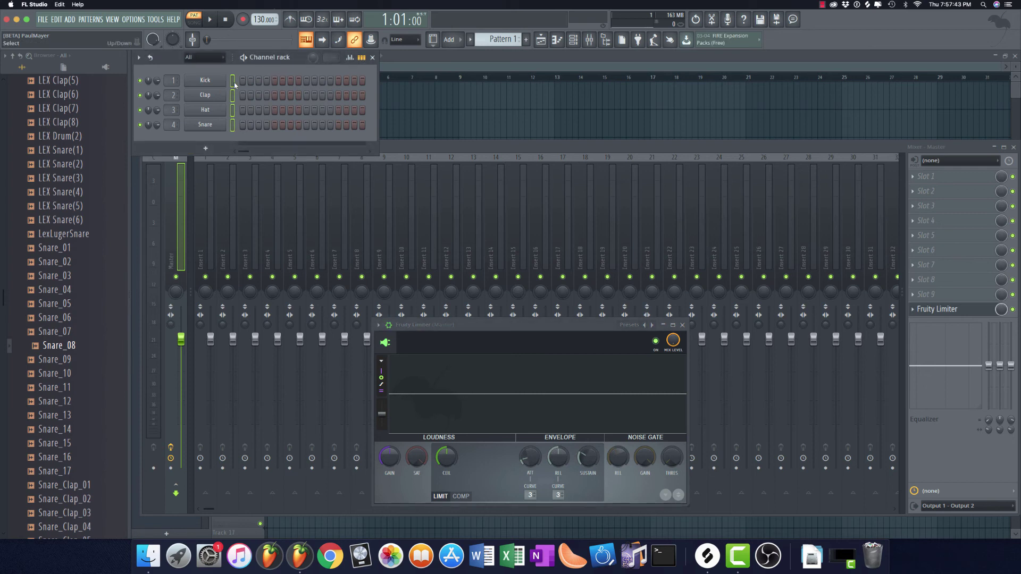
pyautogui.hotkey('alt', 'Delete')
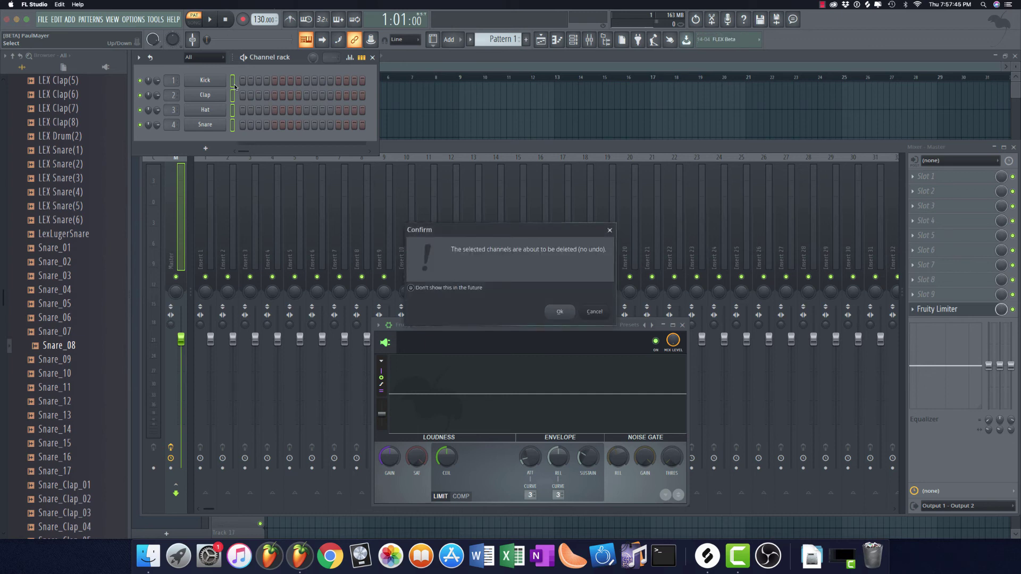
pyautogui.press('Return')
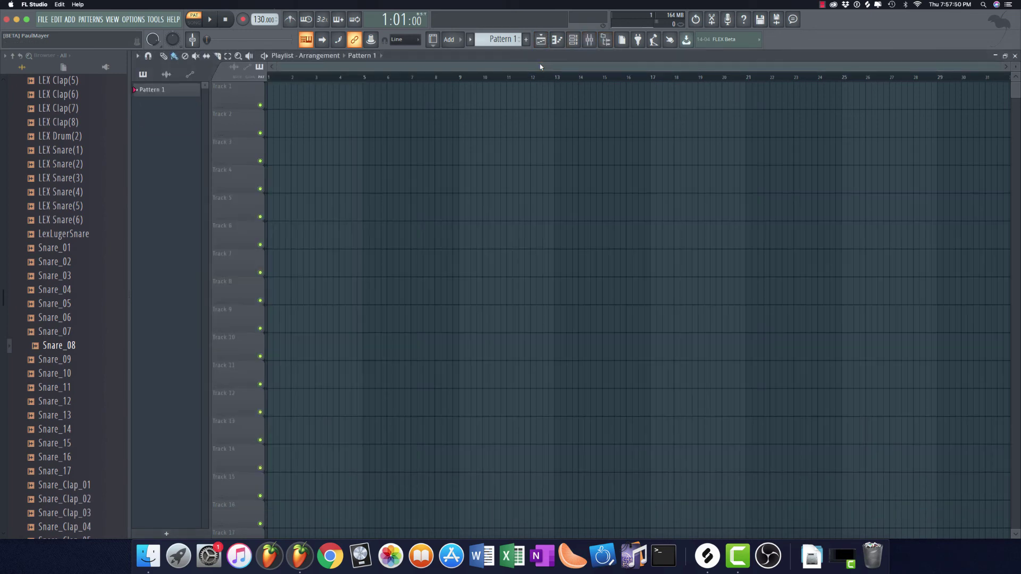
pyautogui.click(542, 66)
# Dismiss the File menu unused and place the channel rack at the playlist's upper right
pyautogui.click(42, 19)
pyautogui.moveTo(48, 42)
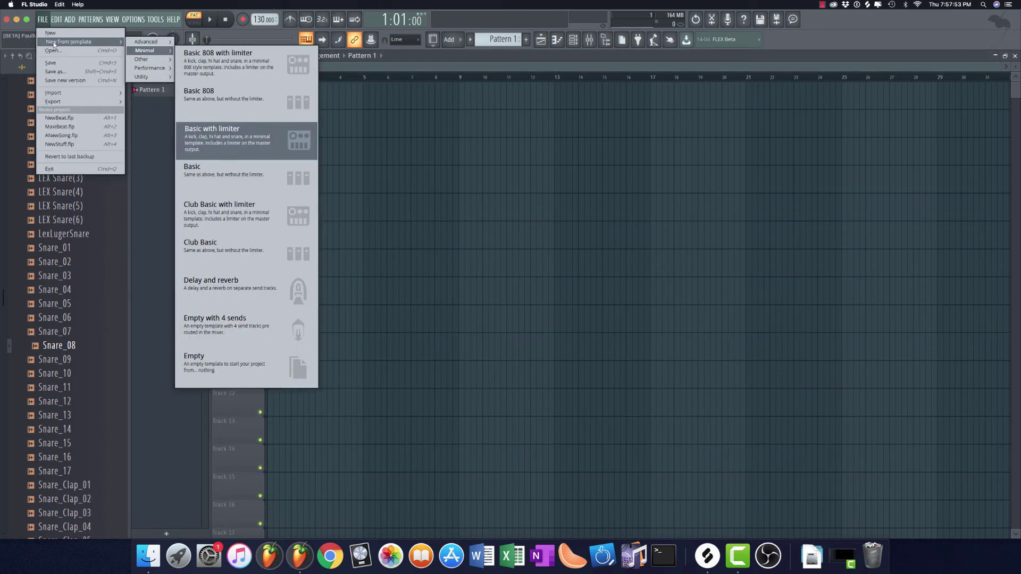
pyautogui.click(46, 23)
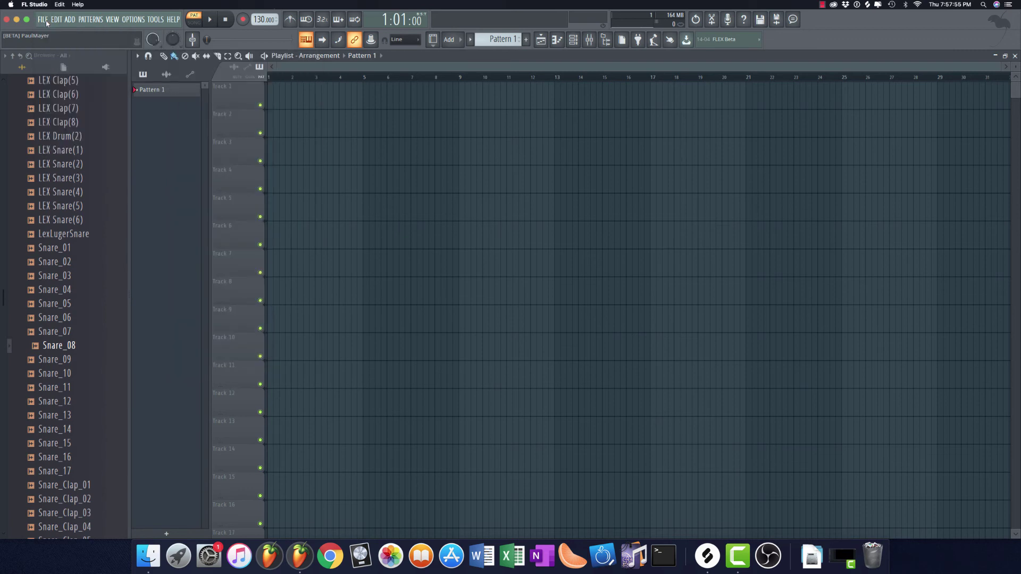
pyautogui.scroll(15, 45, 308)
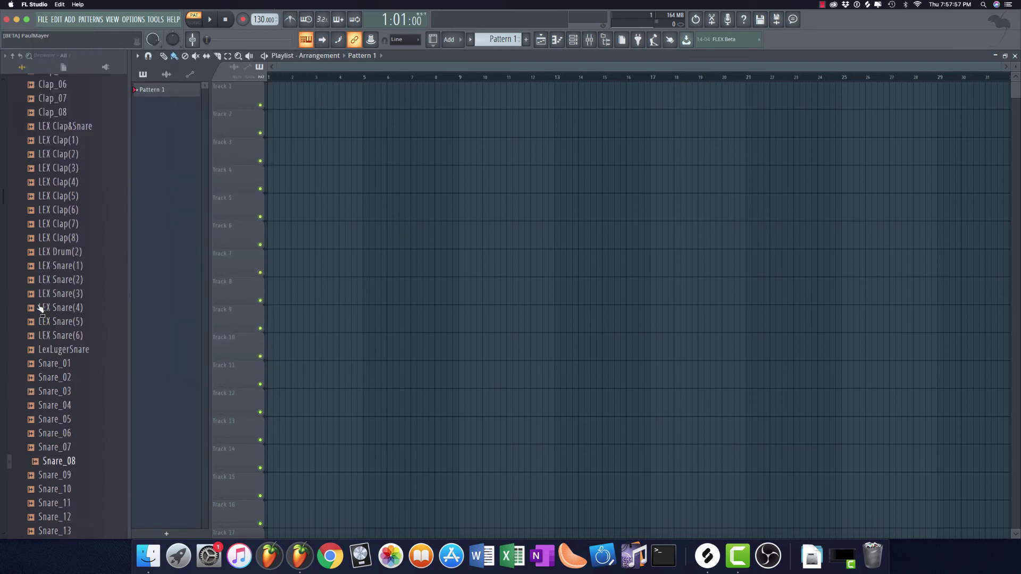
pyautogui.scroll(-5, 49, 305)
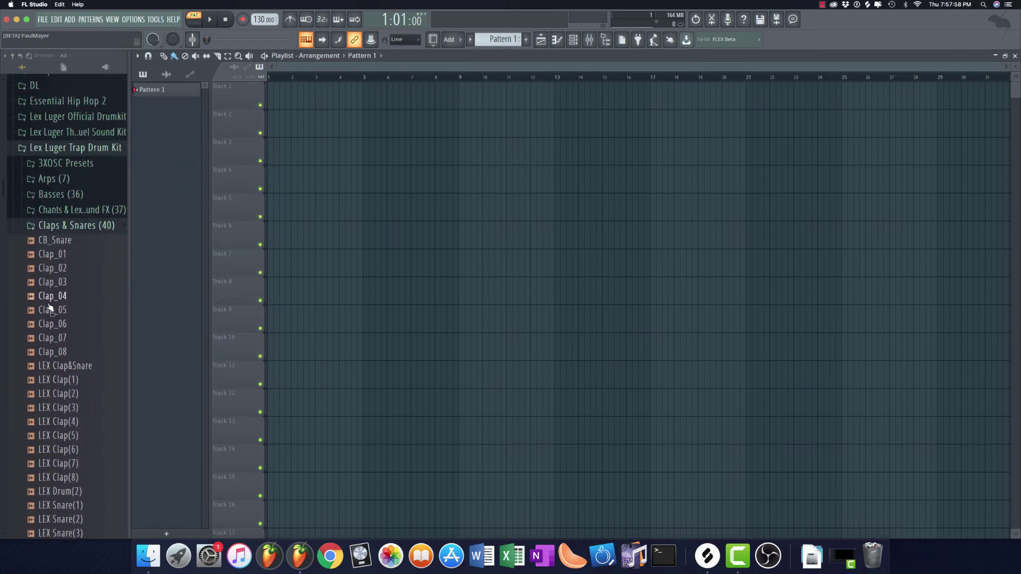
pyautogui.click(573, 40)
pyautogui.moveTo(151, 57); pyautogui.dragTo(686, 91)
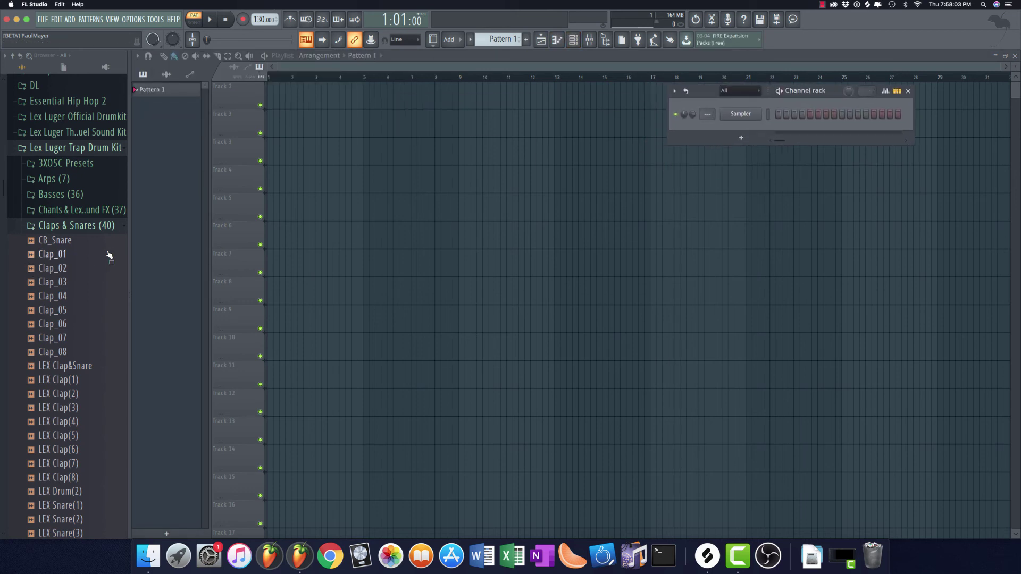
# Collapse Claps & Snares and expand the Lex Luger Kicks (35) folder in the browser
pyautogui.click(93, 225)
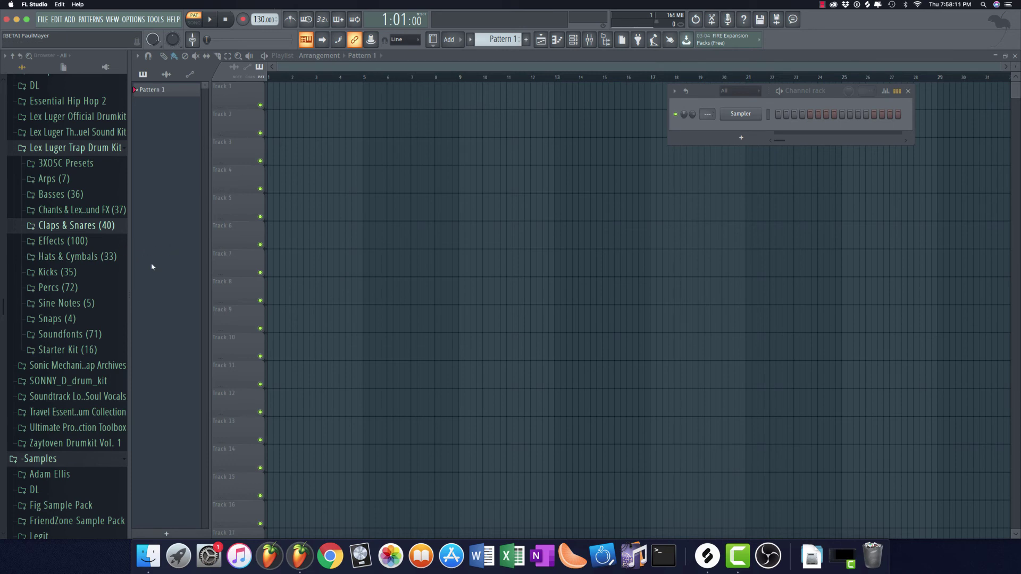
pyautogui.click(415, 64)
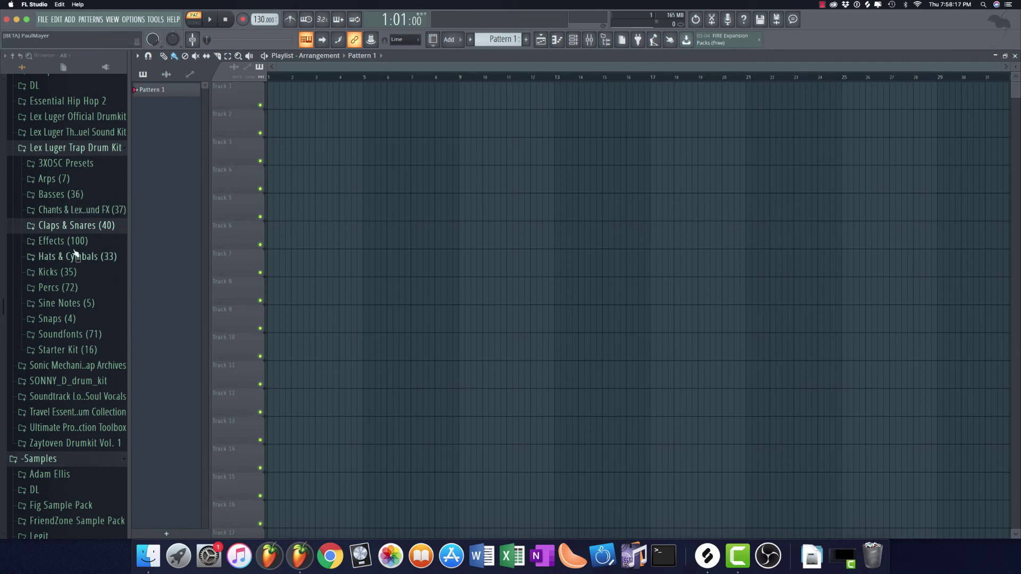
pyautogui.click(69, 272)
pyautogui.scroll(5, 82, 162)
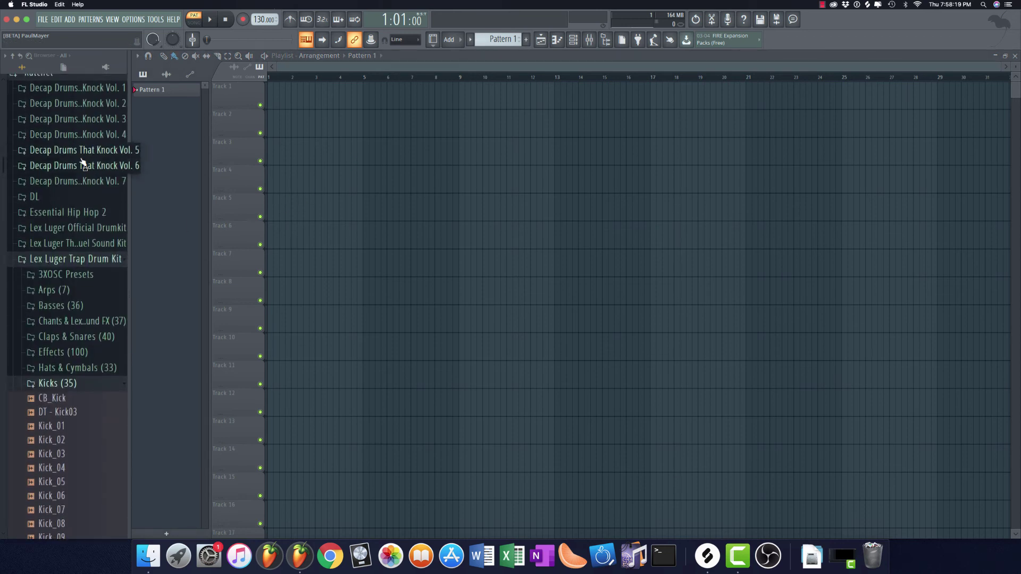
pyautogui.scroll(4, 91, 319)
pyautogui.scroll(-5, 102, 296)
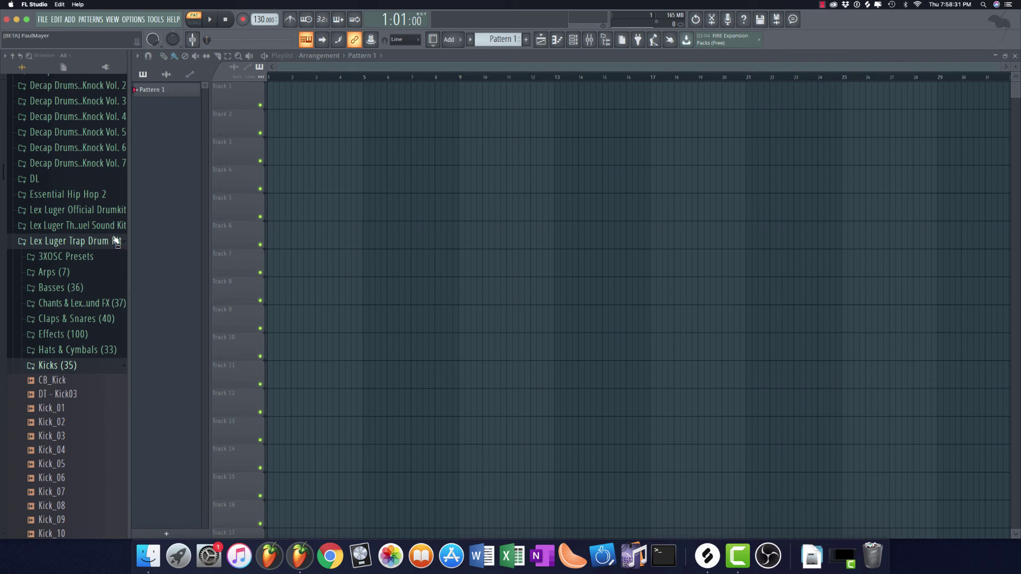
pyautogui.scroll(5, 116, 241)
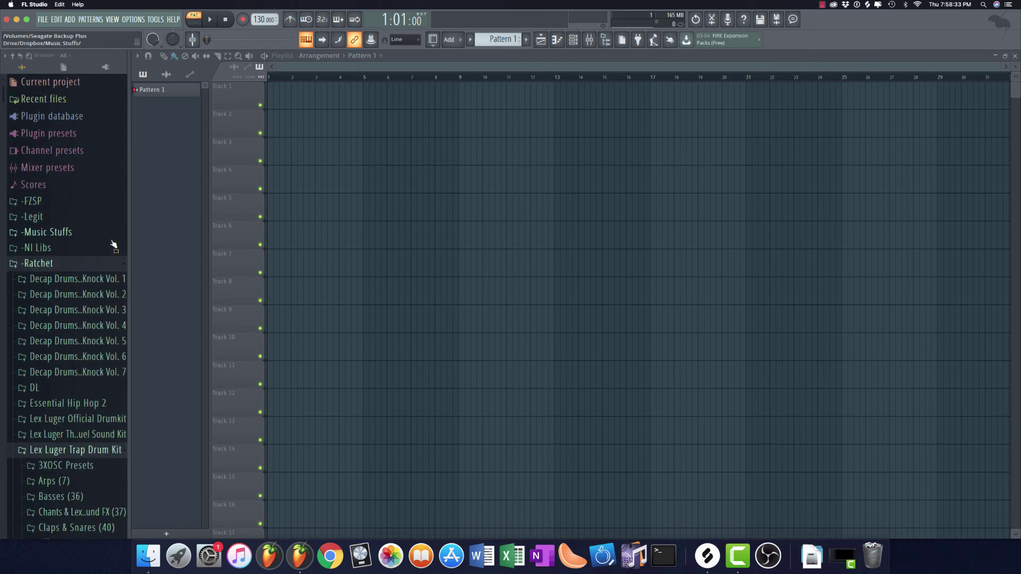
pyautogui.scroll(-5, 111, 244)
pyautogui.scroll(2, 111, 244)
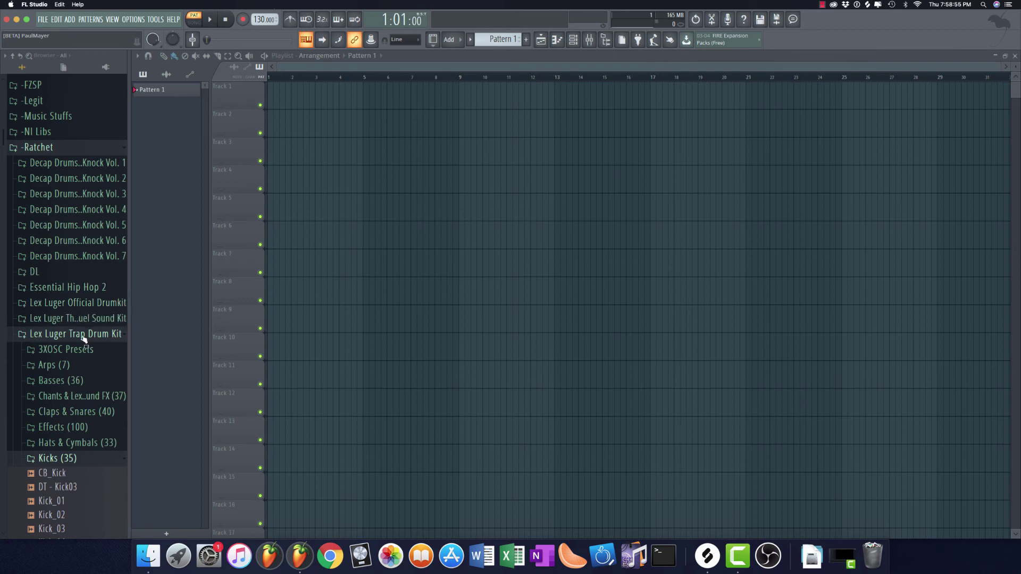
pyautogui.scroll(-4, 78, 332)
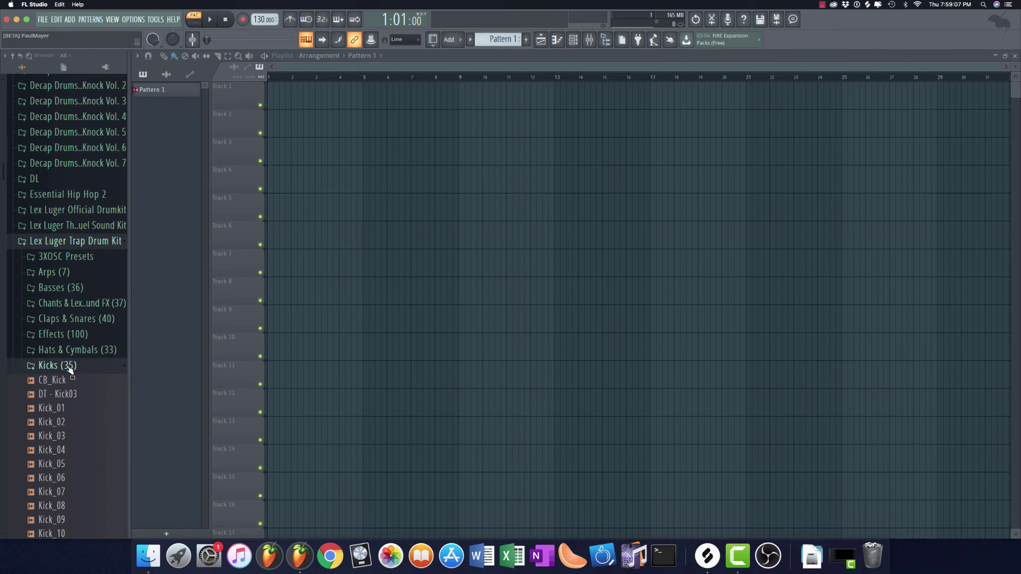
pyautogui.scroll(-10, 69, 367)
pyautogui.scroll(6, 72, 361)
pyautogui.scroll(8, 72, 362)
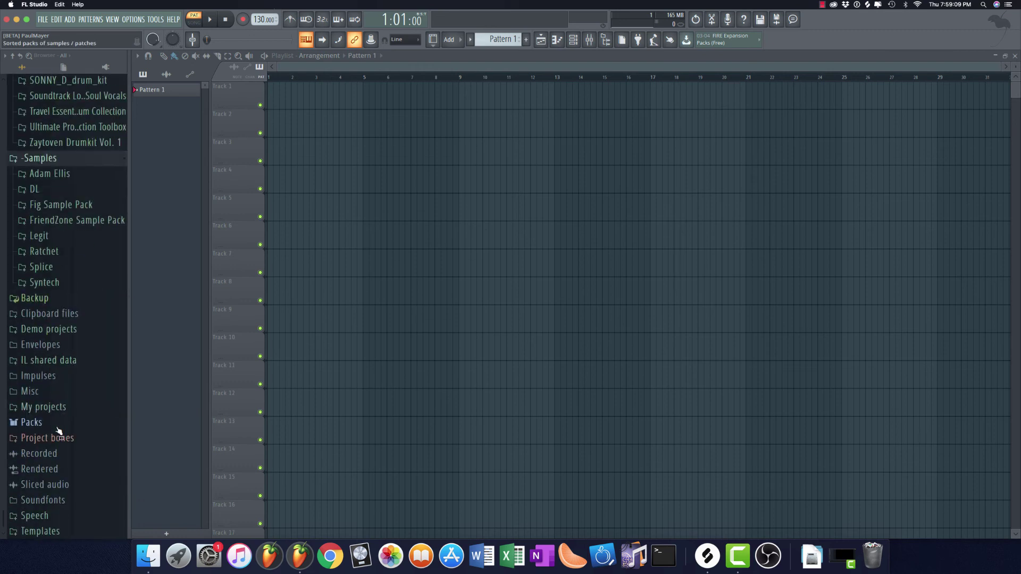
pyautogui.scroll(-14, 69, 388)
pyautogui.scroll(5, 66, 420)
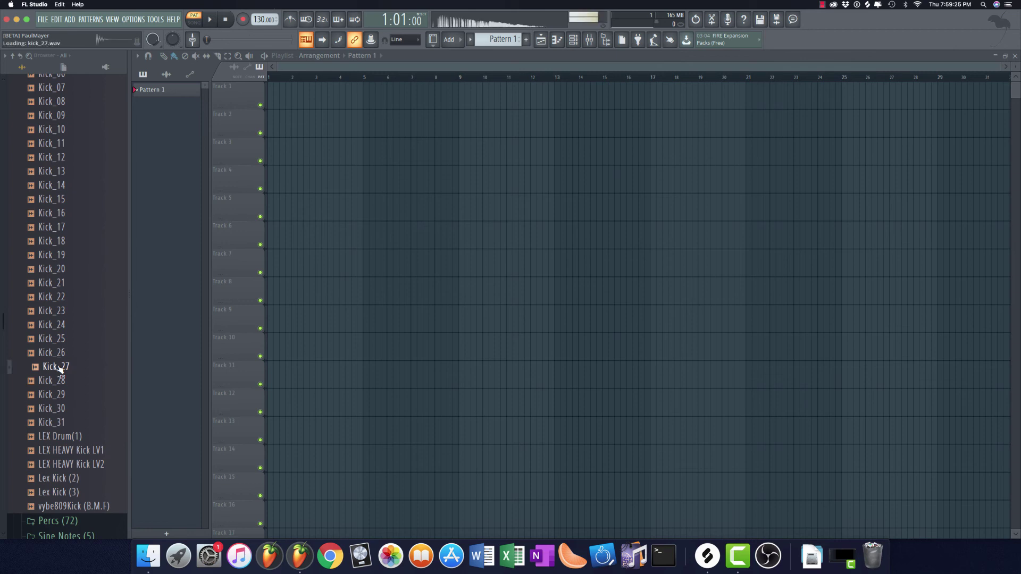
# Audition kick samples and settle on Kick_24, with the channel rack shown
pyautogui.press('Up')
pyautogui.press('Up')
pyautogui.press('Up')
pyautogui.press('Up')
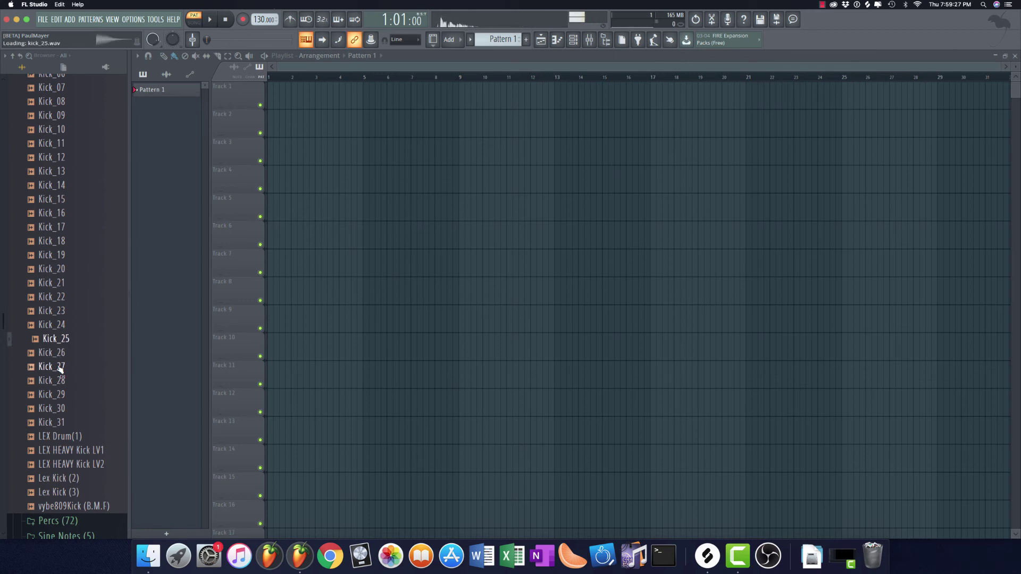
pyautogui.click(58, 327)
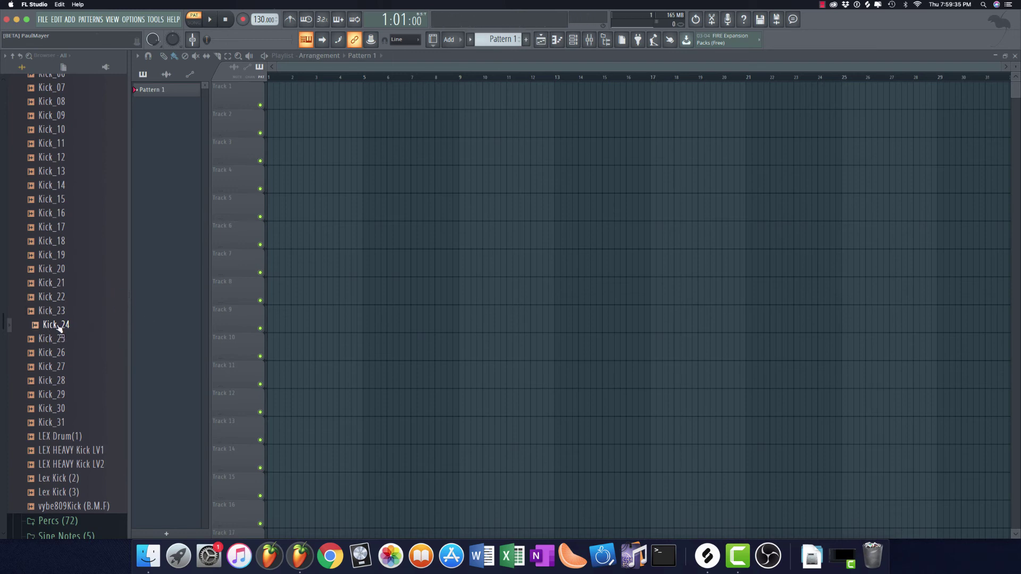
pyautogui.click(573, 39)
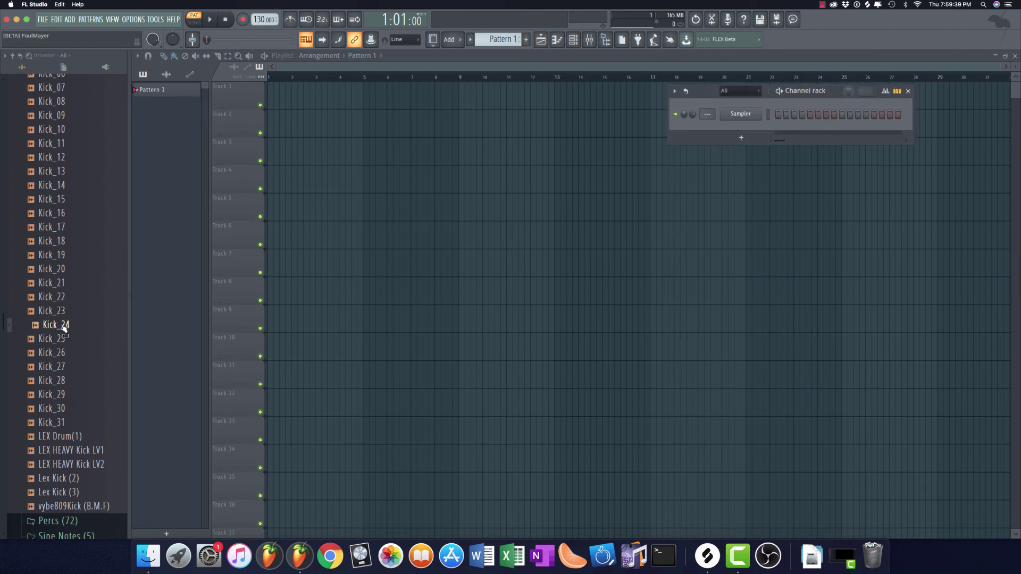
# Add Kick_24 to Track 1 as an instrument track and view its mixer insert 1 and channel
pyautogui.moveTo(63, 325); pyautogui.dragTo(238, 100)
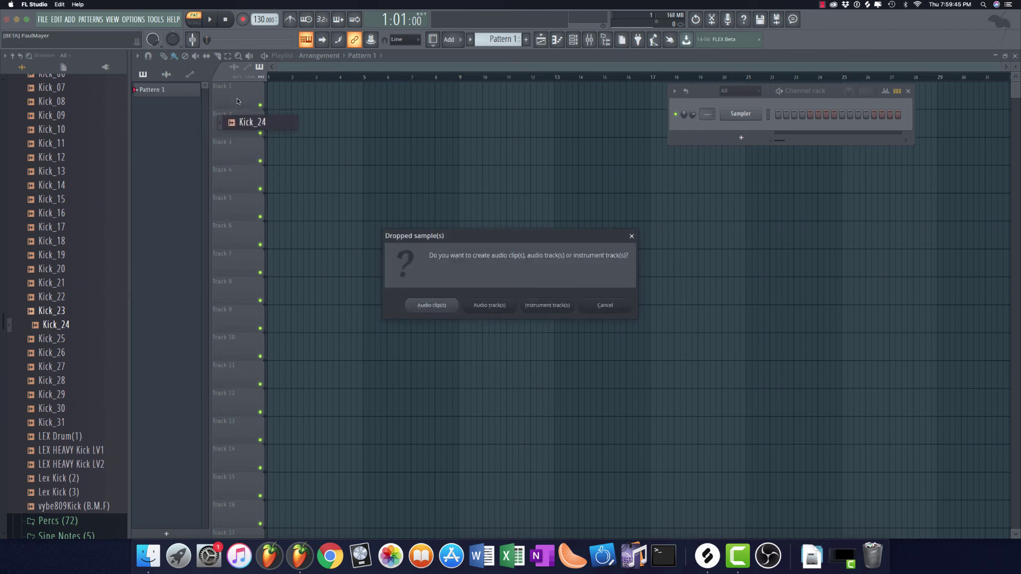
pyautogui.click(546, 304)
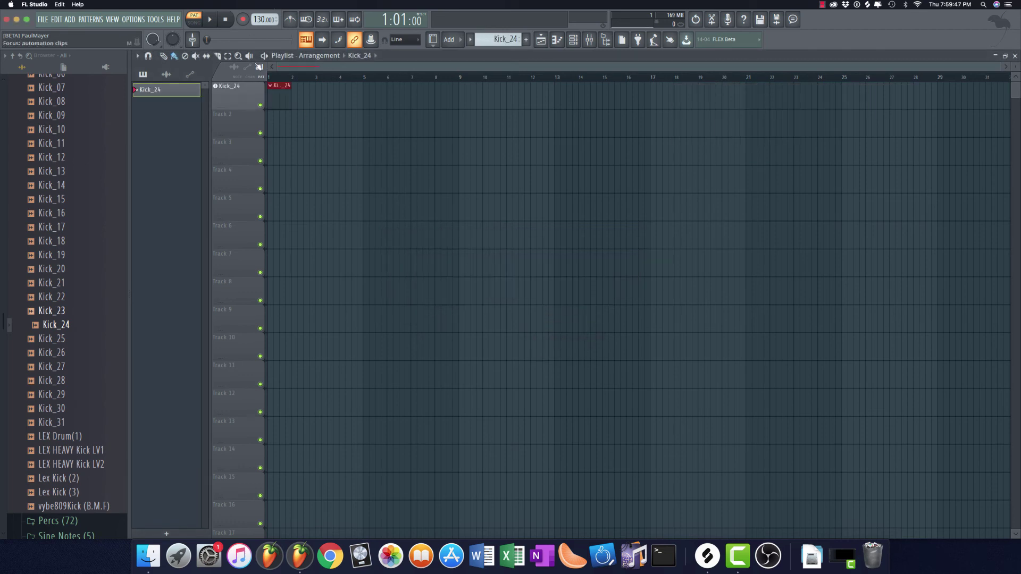
pyautogui.rightClick(239, 86)
pyautogui.press('F9')
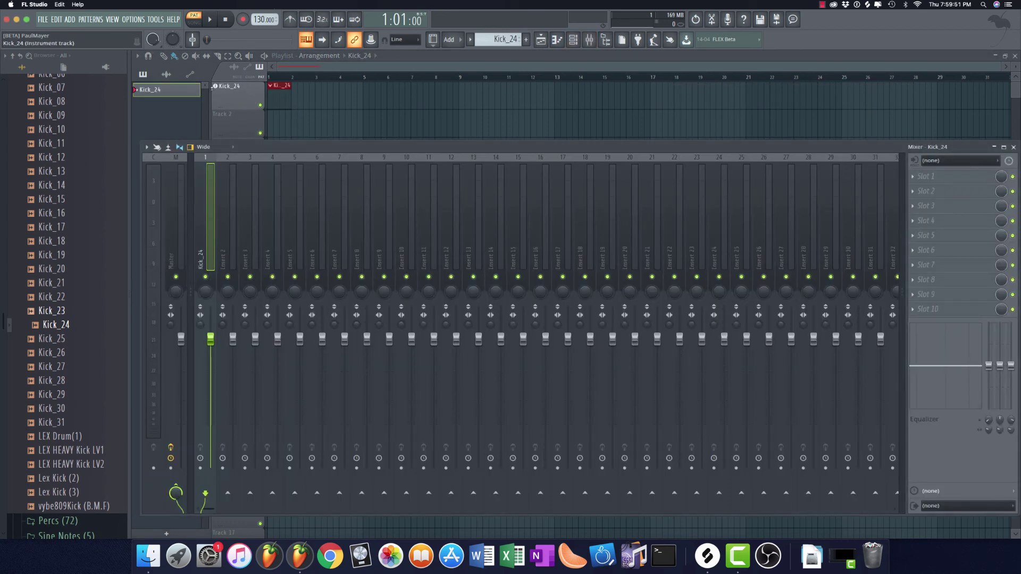
pyautogui.click(573, 39)
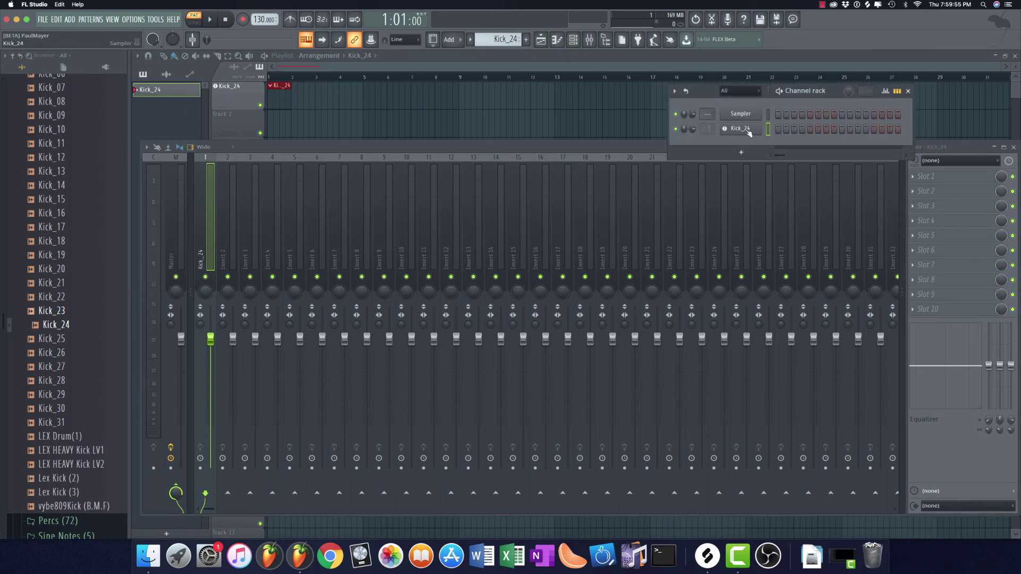
# Rename the Kick_24 track 'Kick 1', colour it red with a drum icon, and check mixer and channel rack
pyautogui.rightClick(237, 92)
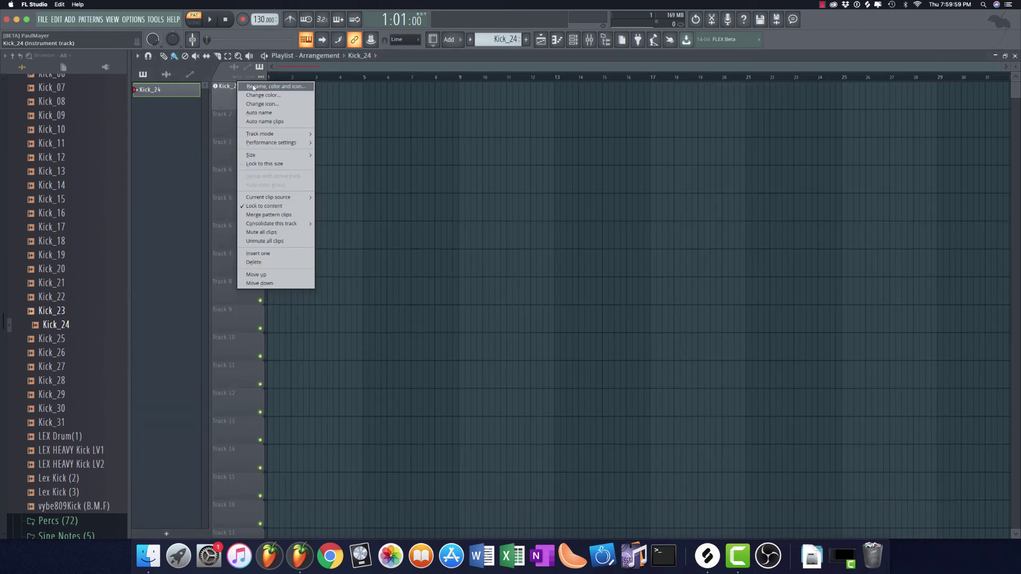
pyautogui.click(255, 87)
pyautogui.write('Kick 1')
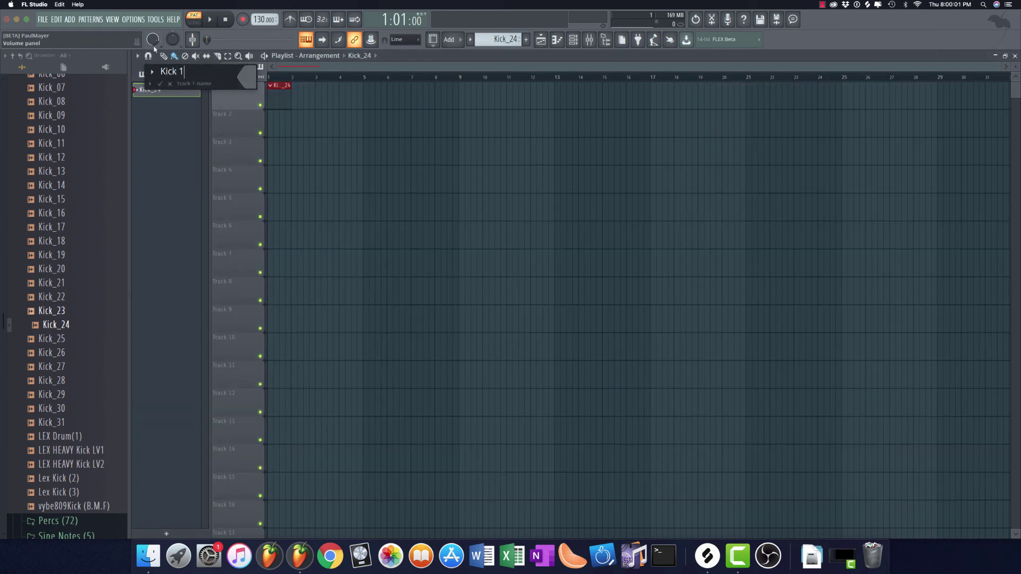
pyautogui.click(243, 84)
pyautogui.click(404, 77)
pyautogui.click(152, 73)
pyautogui.click(200, 252)
pyautogui.click(589, 40)
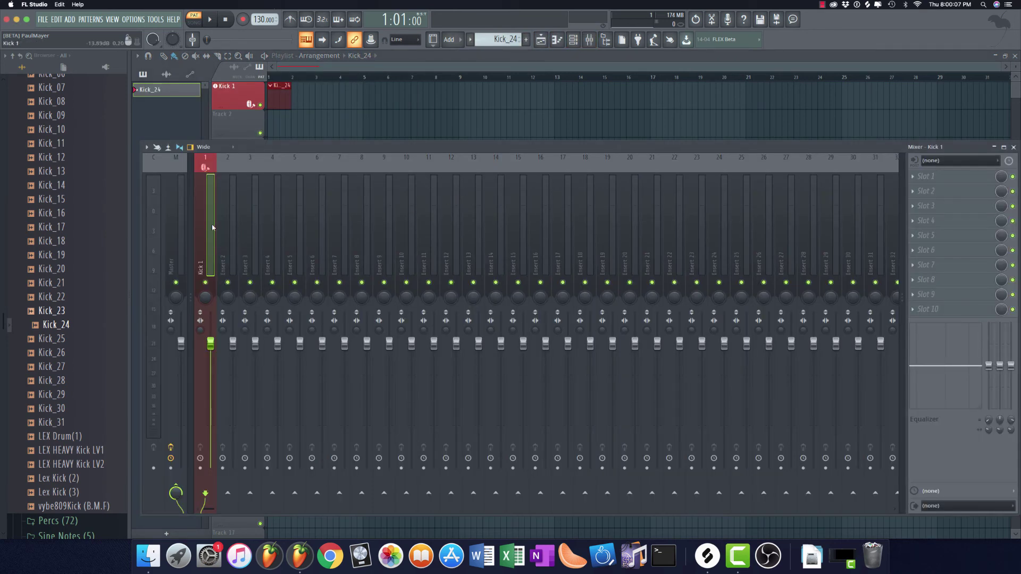
pyautogui.click(580, 40)
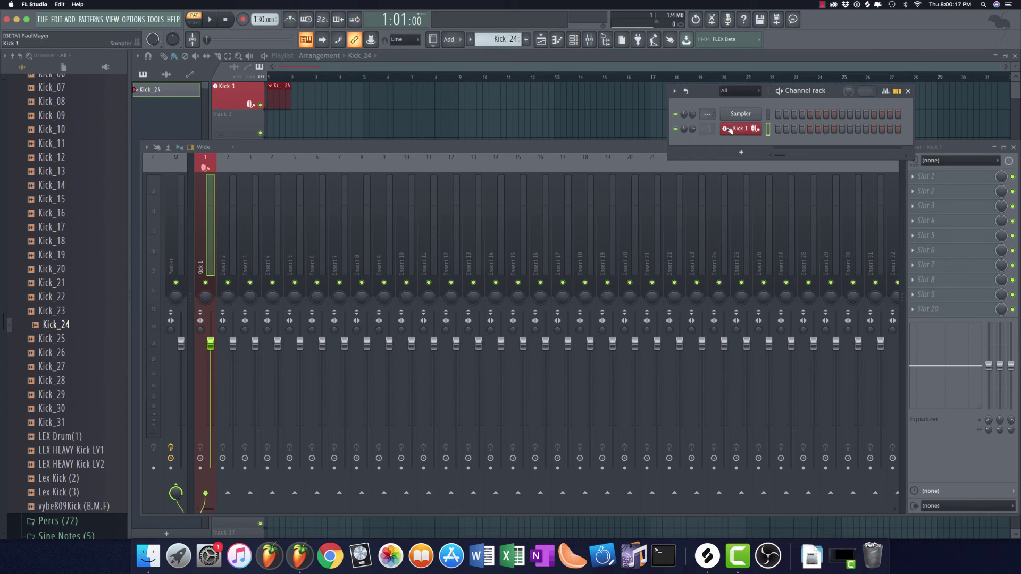
# Collapse the Kicks folder and open Claps & Snares in the browser, with the playlist in front
pyautogui.scroll(8, 63, 334)
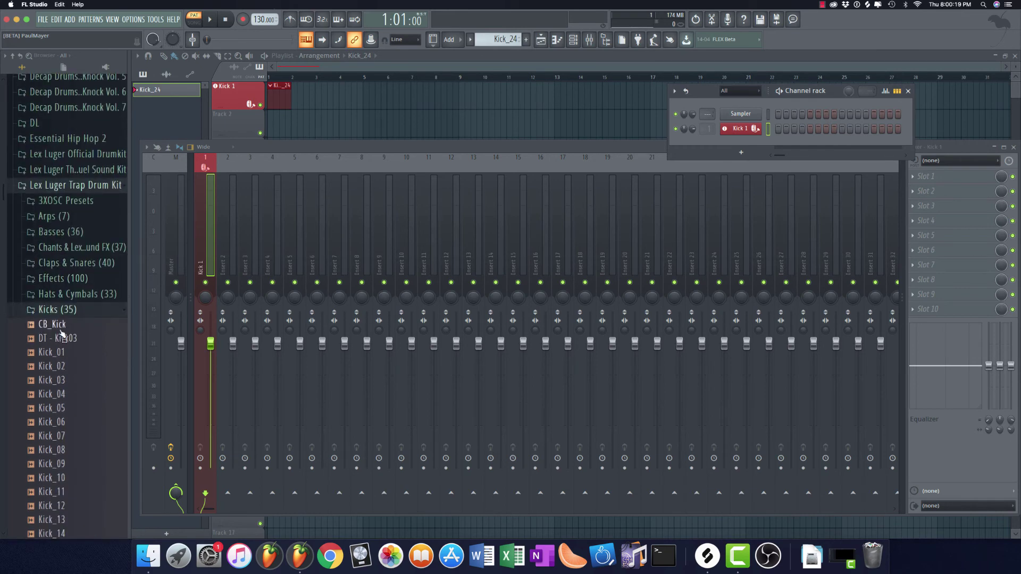
pyautogui.click(68, 310)
pyautogui.click(95, 262)
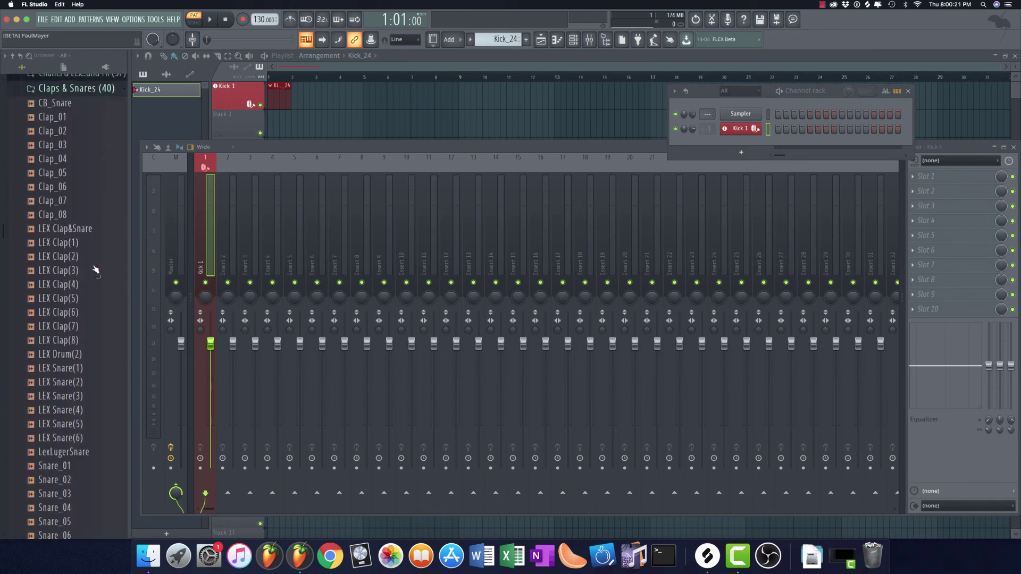
pyautogui.scroll(-3, 314, 112)
pyautogui.press('F5')
pyautogui.scroll(3, 394, 296)
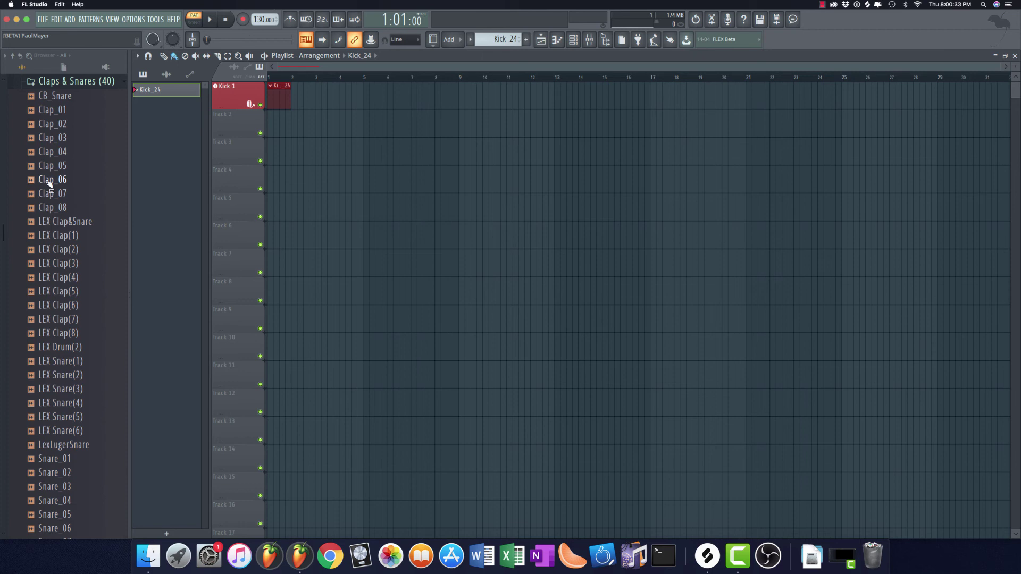
pyautogui.scroll(-3, 51, 198)
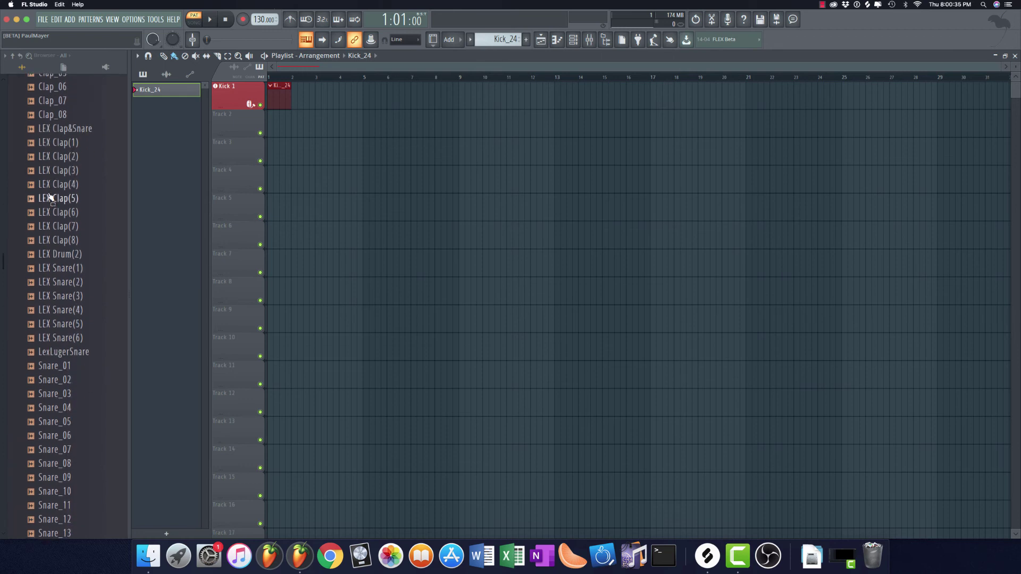
pyautogui.scroll(-7, 51, 198)
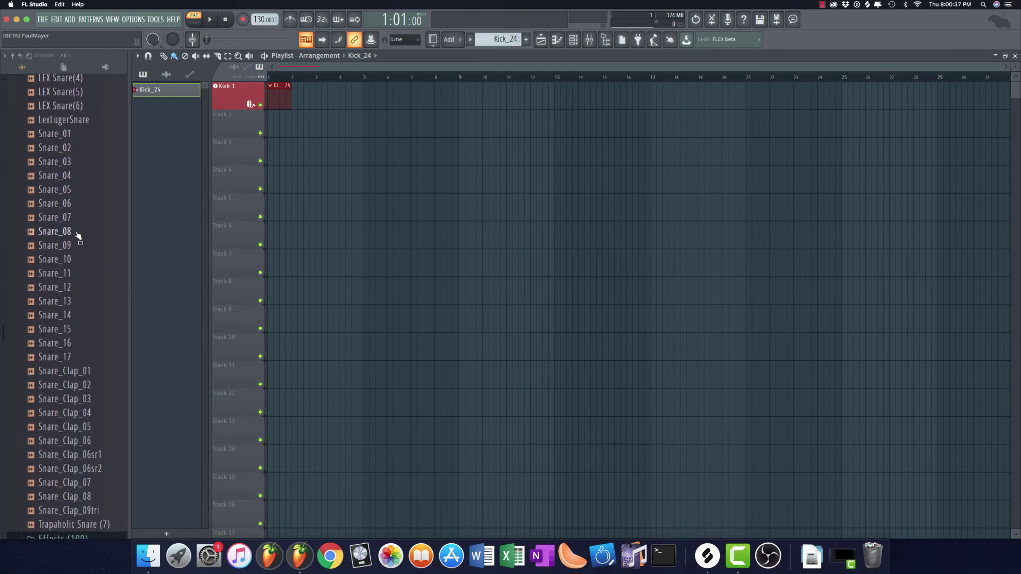
# Audition snares Snare_01 through Snare_11 and drag Snare_11 onto Track 2
pyautogui.click(69, 162)
pyautogui.click(68, 149)
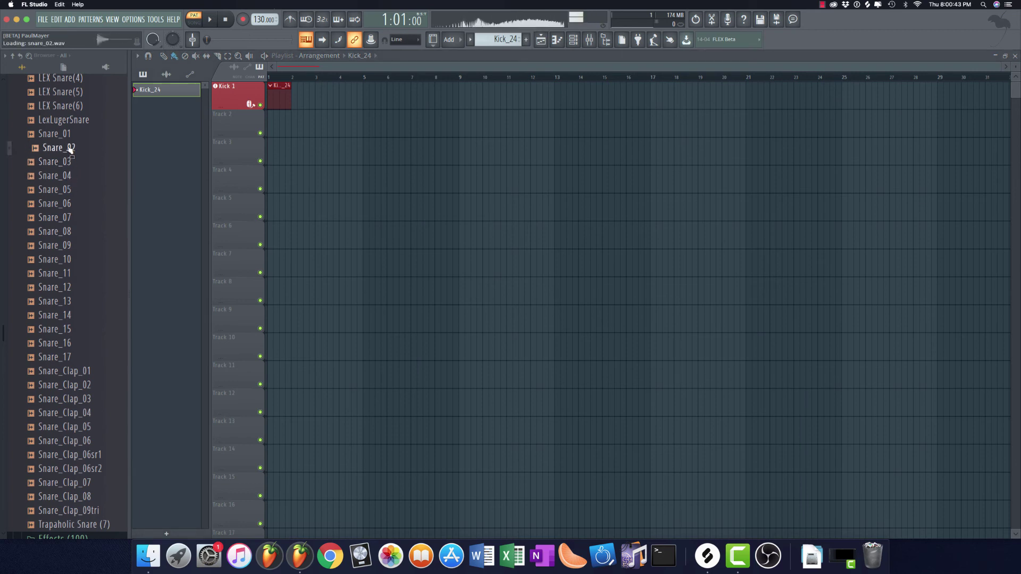
pyautogui.click(69, 204)
pyautogui.click(70, 217)
pyautogui.click(70, 231)
pyautogui.click(71, 245)
pyautogui.click(72, 259)
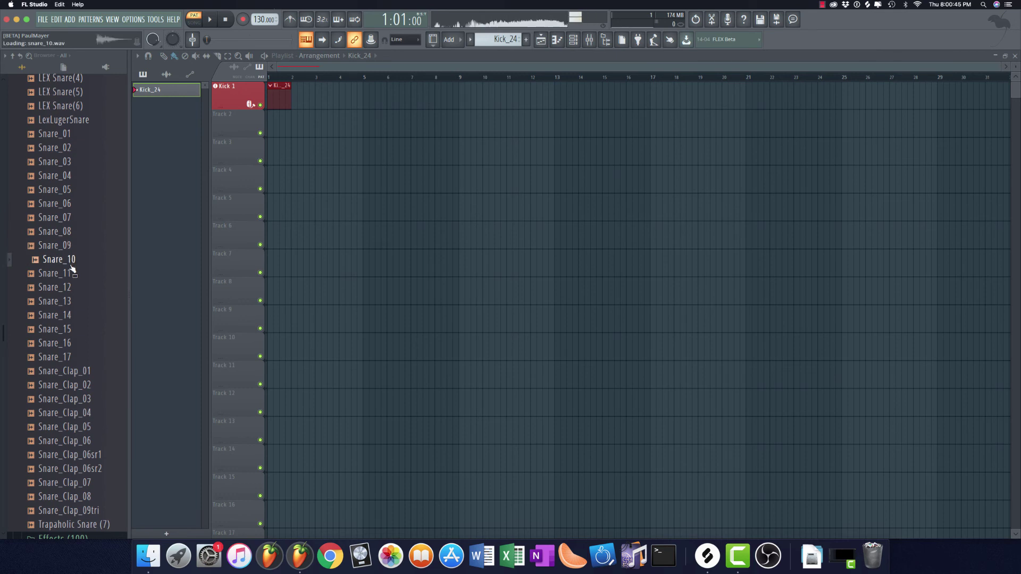
pyautogui.press('Up')
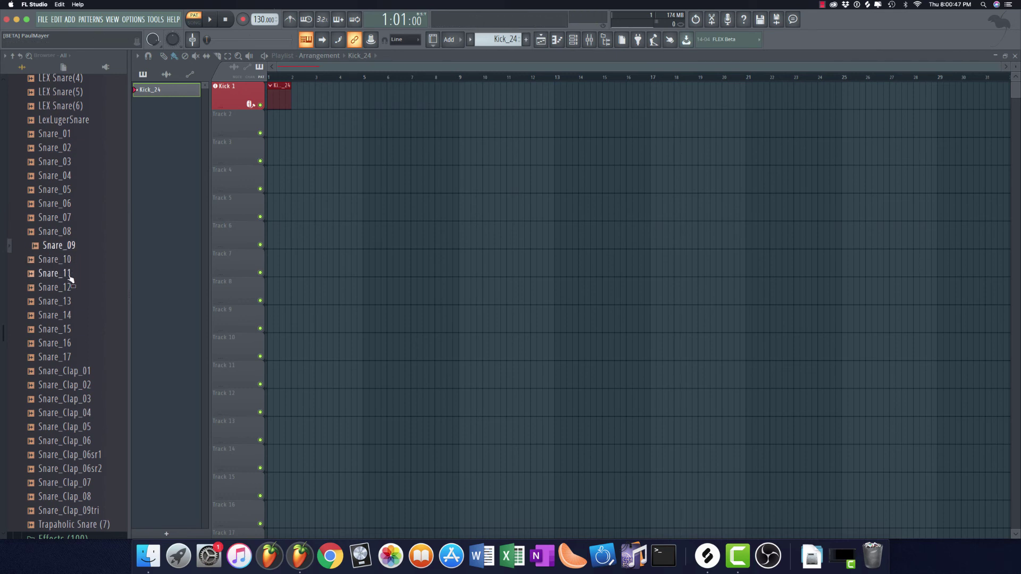
pyautogui.click(69, 275)
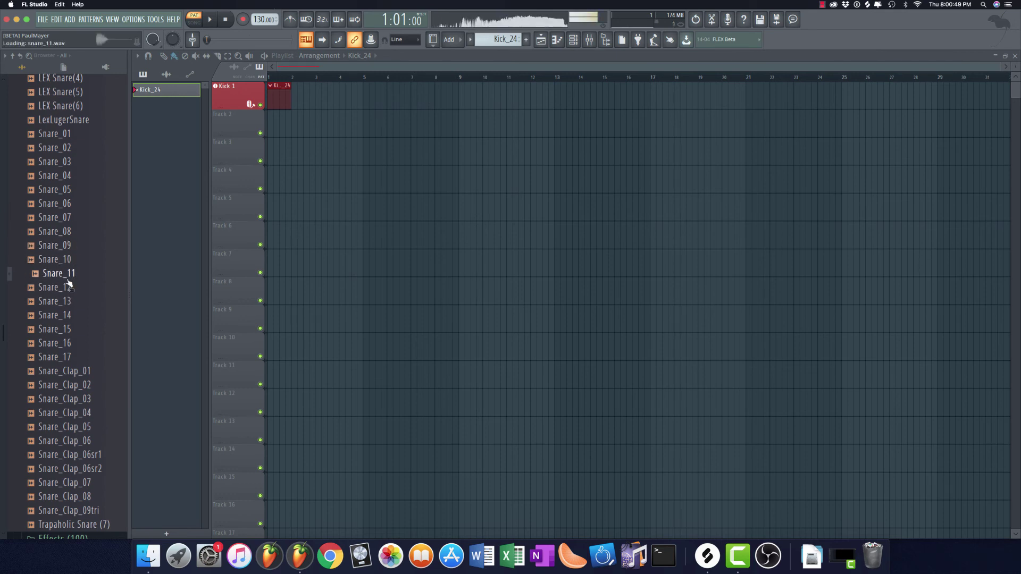
pyautogui.moveTo(68, 271); pyautogui.dragTo(538, 304)
# Rename the Snare_11 track 'Snare 1' and colour it red, then preview Snare_03
pyautogui.rightClick(241, 109)
pyautogui.click(281, 114)
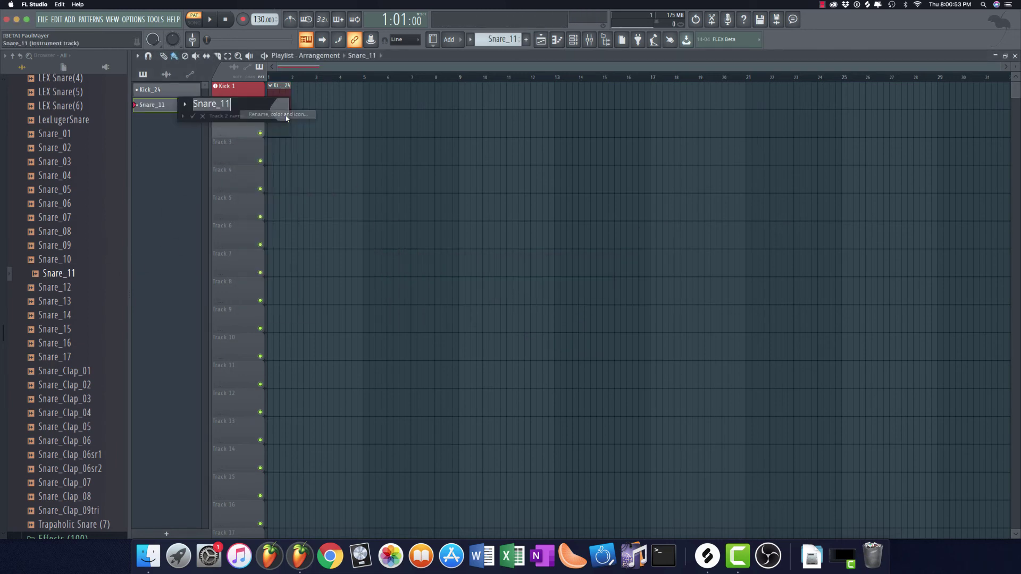
pyautogui.write('S')
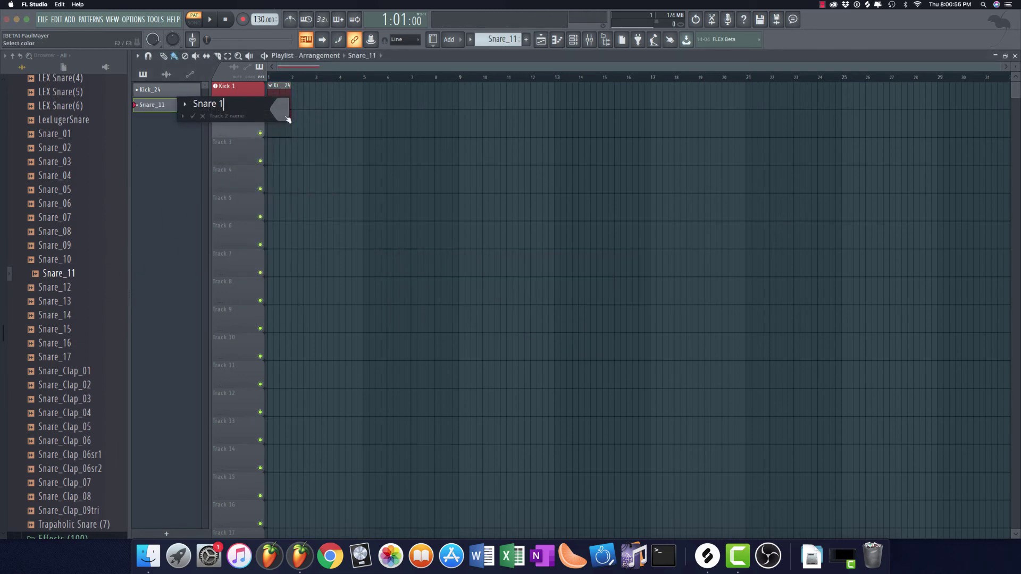
pyautogui.click(286, 118)
pyautogui.click(301, 152)
pyautogui.press('Return')
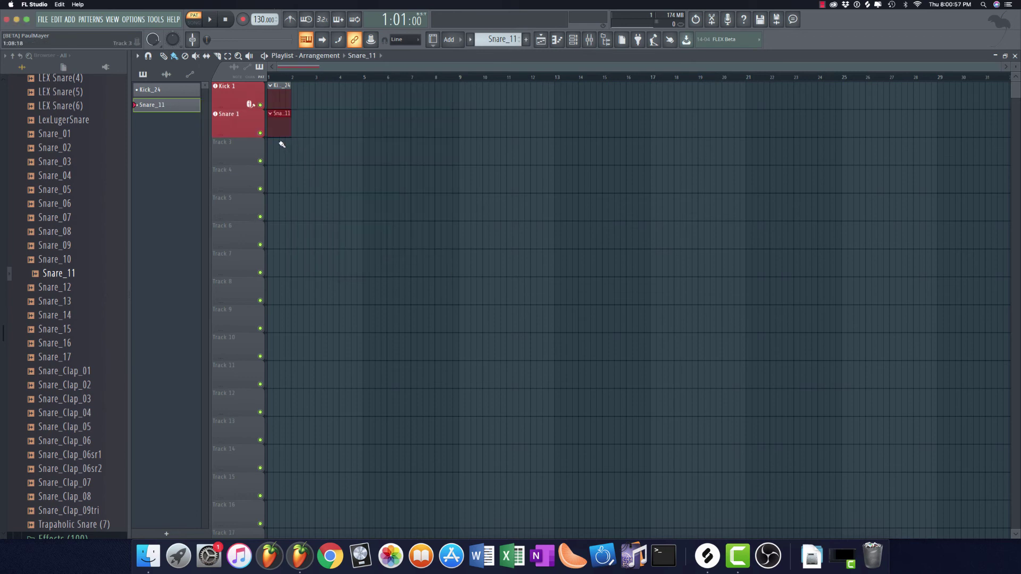
pyautogui.scroll(3, 58, 242)
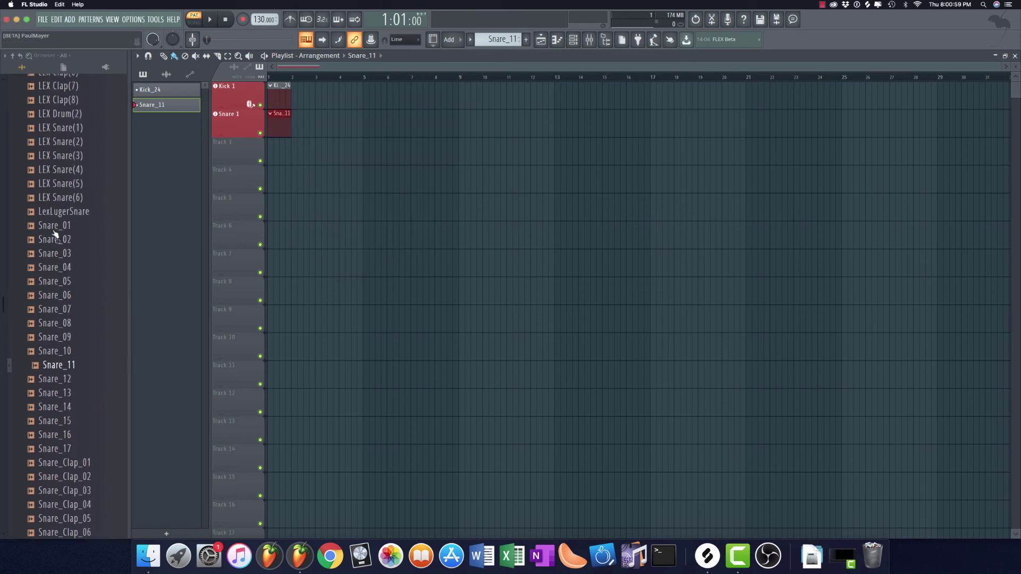
pyautogui.click(68, 250)
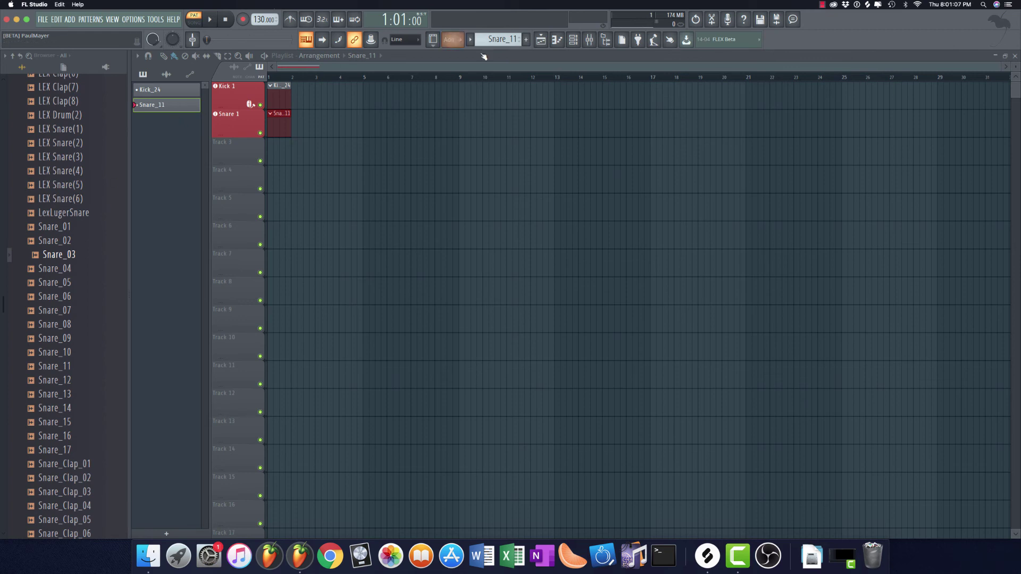
# Show the channel rack and audition Snare_08, Snare_07 and Snare_04
pyautogui.click(573, 40)
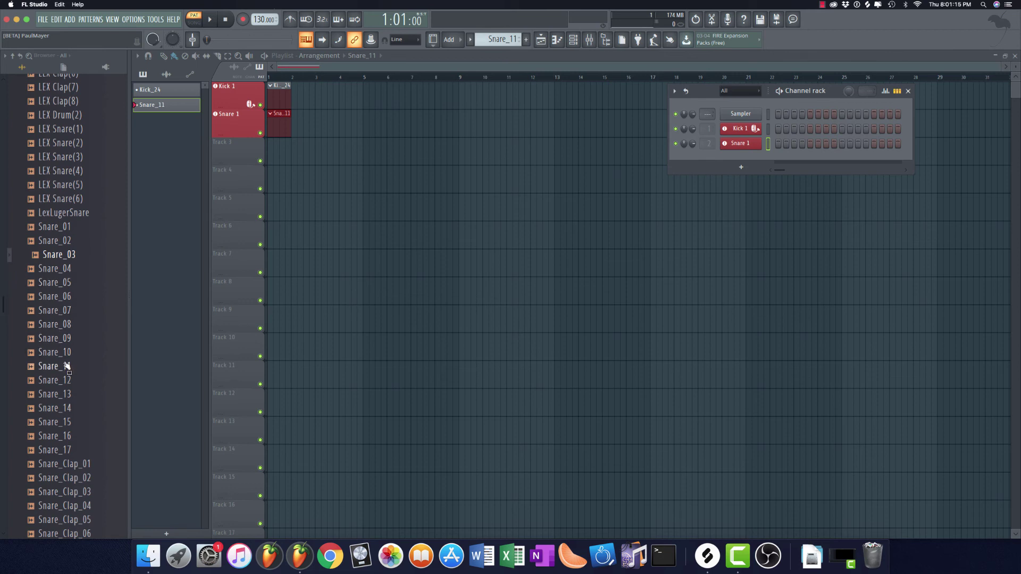
pyautogui.click(61, 324)
pyautogui.click(61, 310)
pyautogui.click(63, 270)
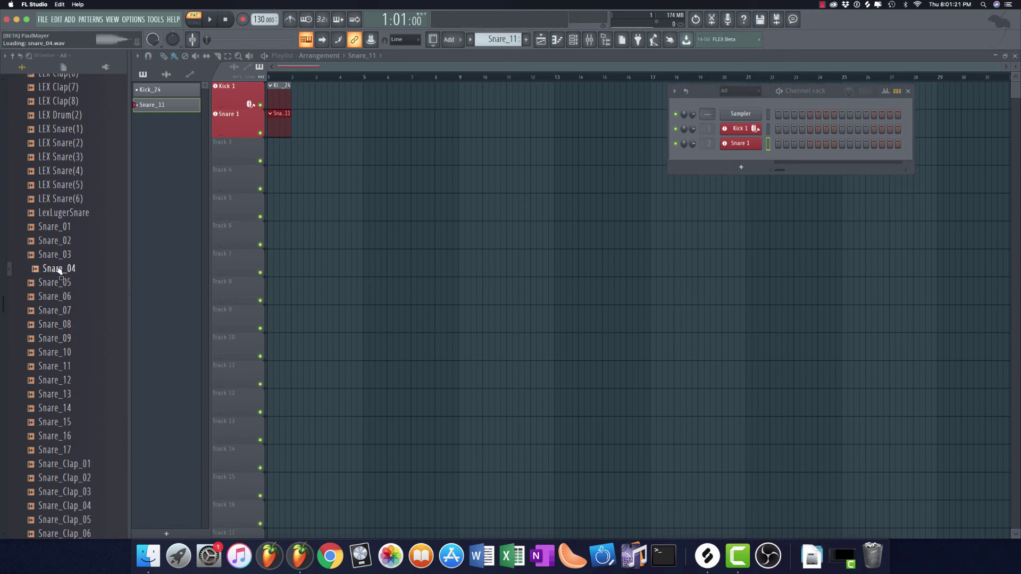
# Add Snare_04 to Track 3 as a red instrument track named 'Snare 2'
pyautogui.moveTo(59, 271); pyautogui.dragTo(227, 177)
pyautogui.click(541, 309)
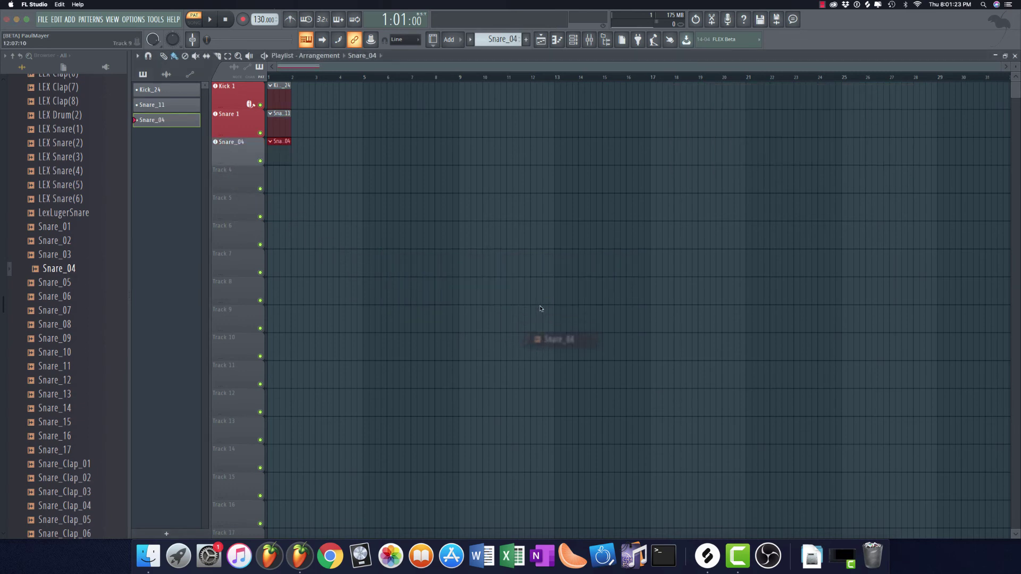
pyautogui.rightClick(244, 140)
pyautogui.click(290, 145)
pyautogui.write('Snare 2')
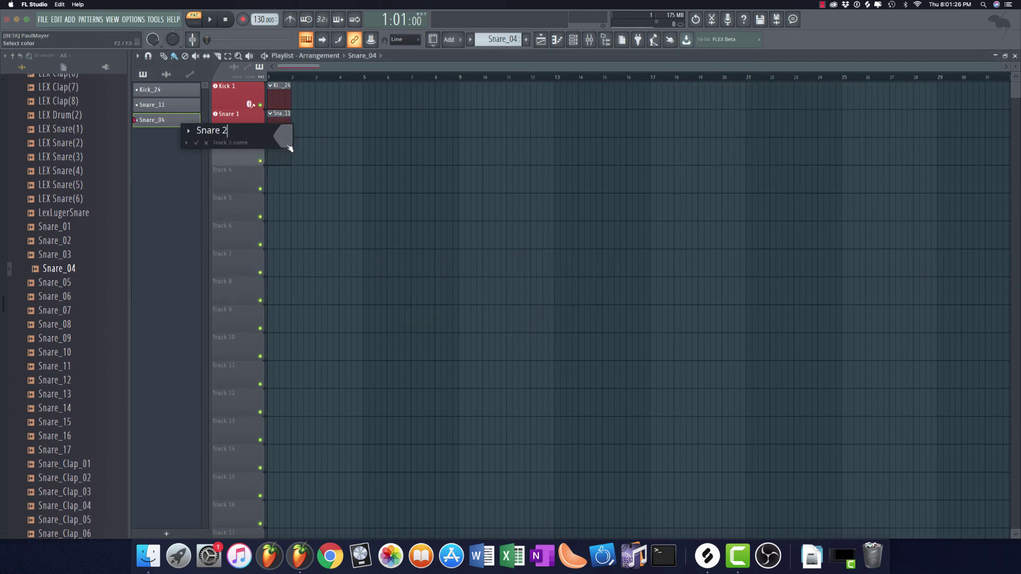
pyautogui.click(289, 148)
pyautogui.press('Return')
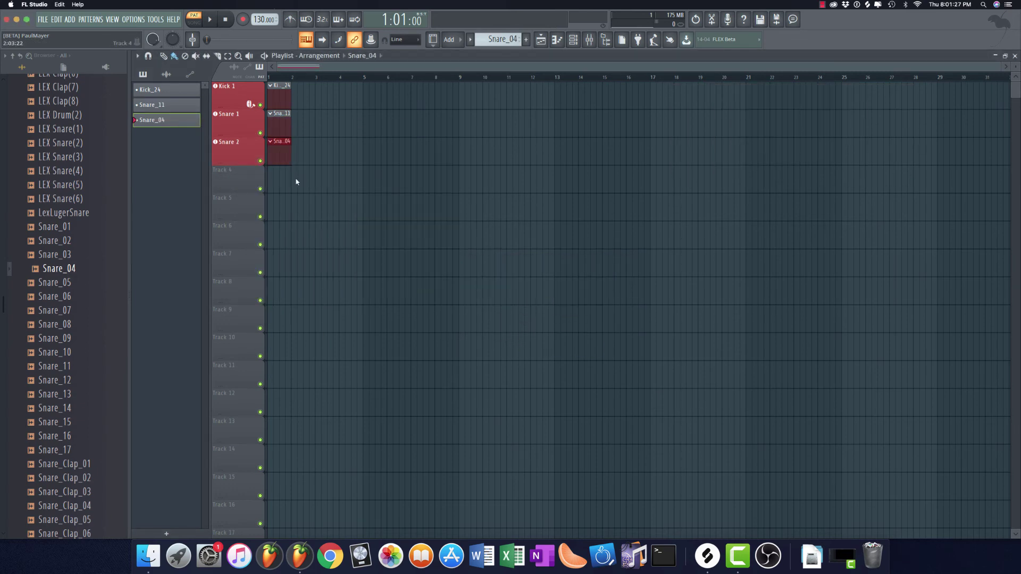
pyautogui.scroll(8, 54, 234)
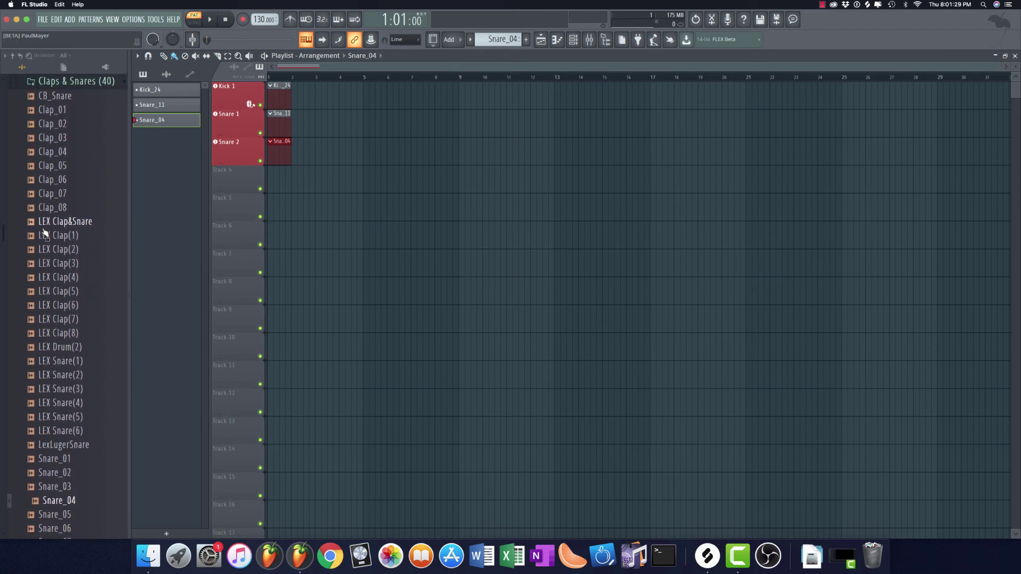
# Audition clap samples Clap_03 through Clap_07, settling on Clap_06
pyautogui.click(60, 254)
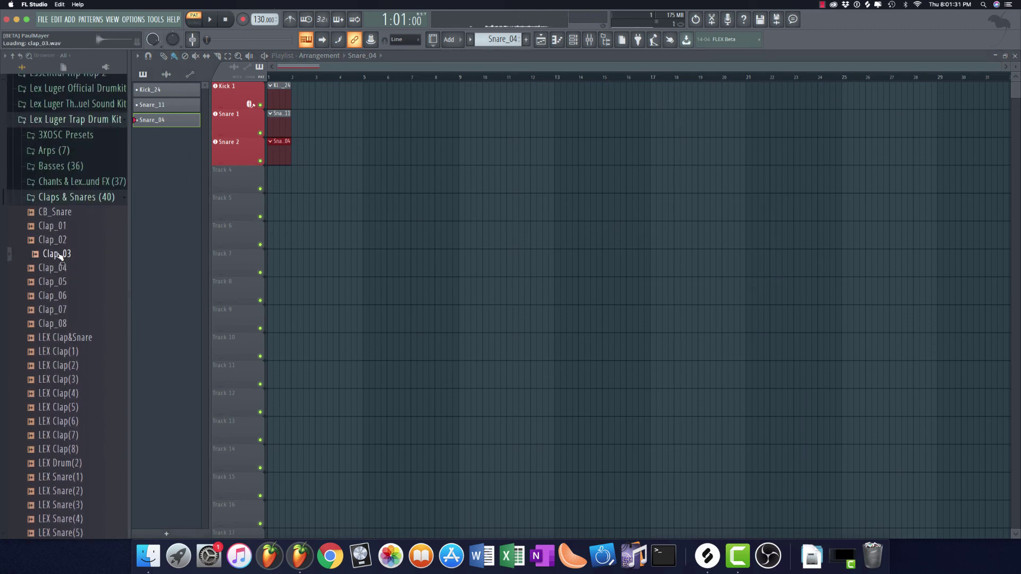
pyautogui.click(59, 267)
pyautogui.click(60, 281)
pyautogui.click(62, 295)
pyautogui.click(61, 309)
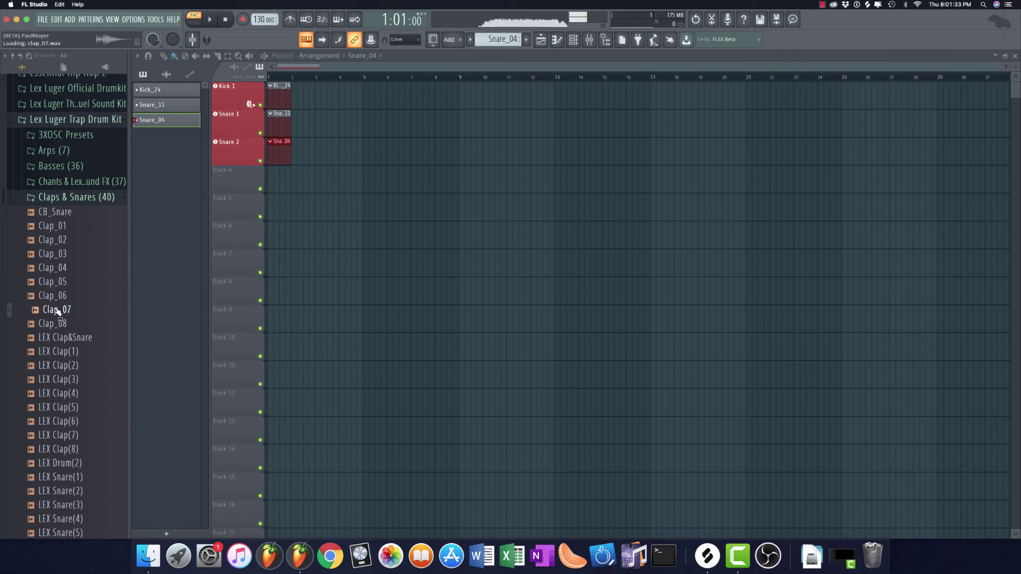
pyautogui.click(57, 299)
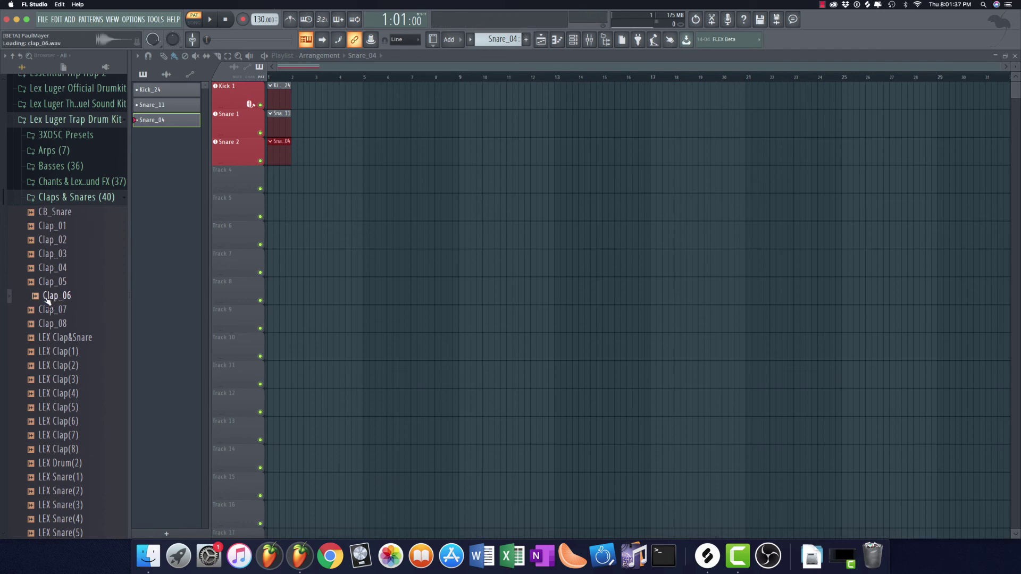
# Add Clap_06 to Track 4 as a red instrument track named 'Clap 1'
pyautogui.moveTo(48, 300); pyautogui.dragTo(227, 185)
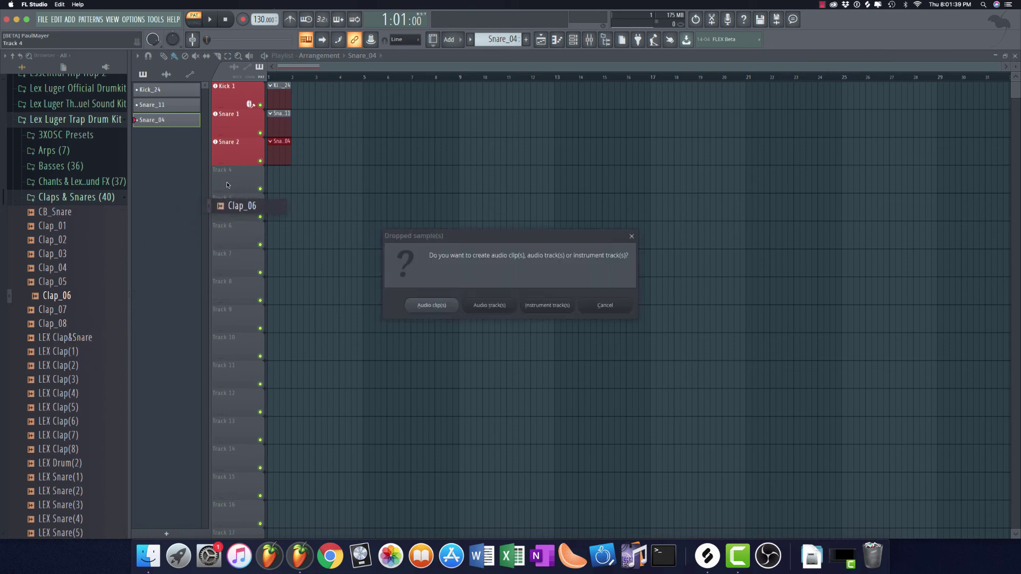
pyautogui.click(547, 305)
pyautogui.rightClick(245, 169)
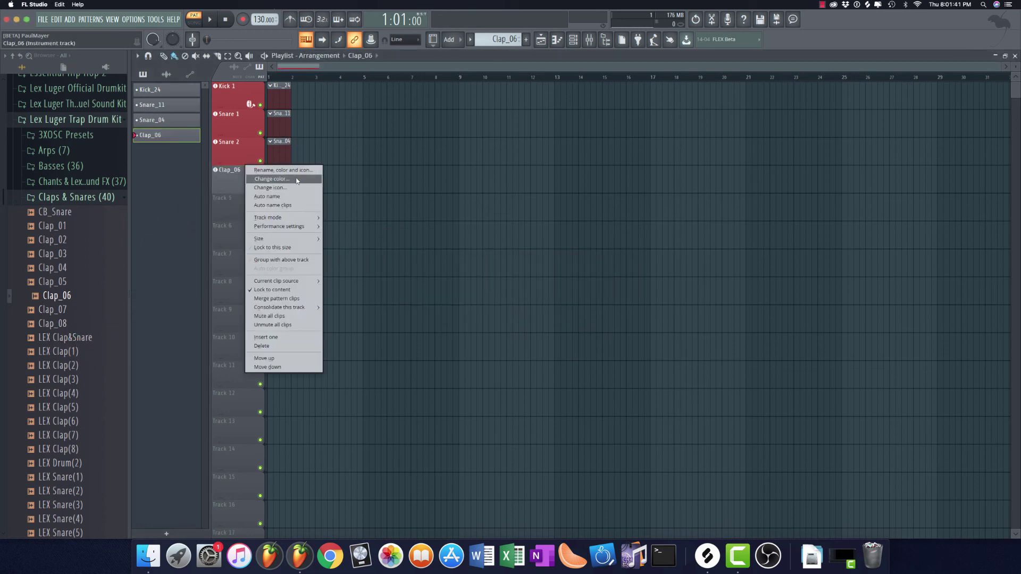
pyautogui.click(296, 180)
pyautogui.write('Clap')
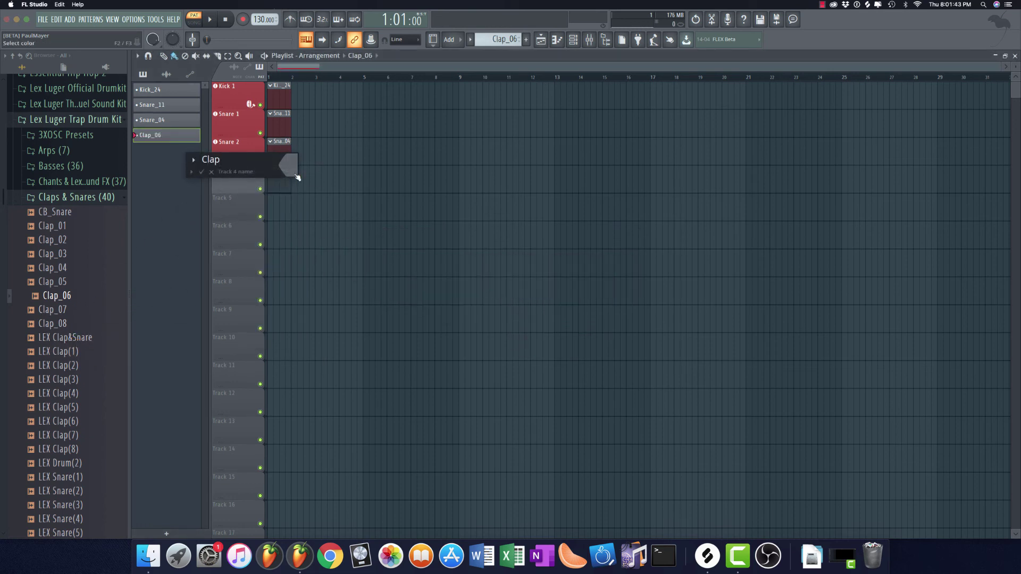
pyautogui.write(' 1')
pyautogui.click(296, 171)
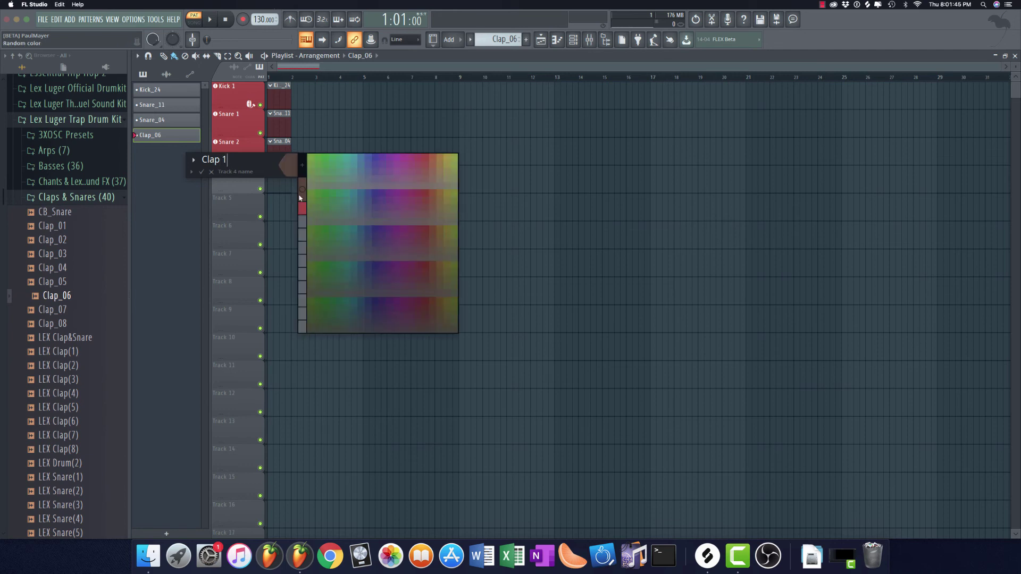
pyautogui.click(320, 200)
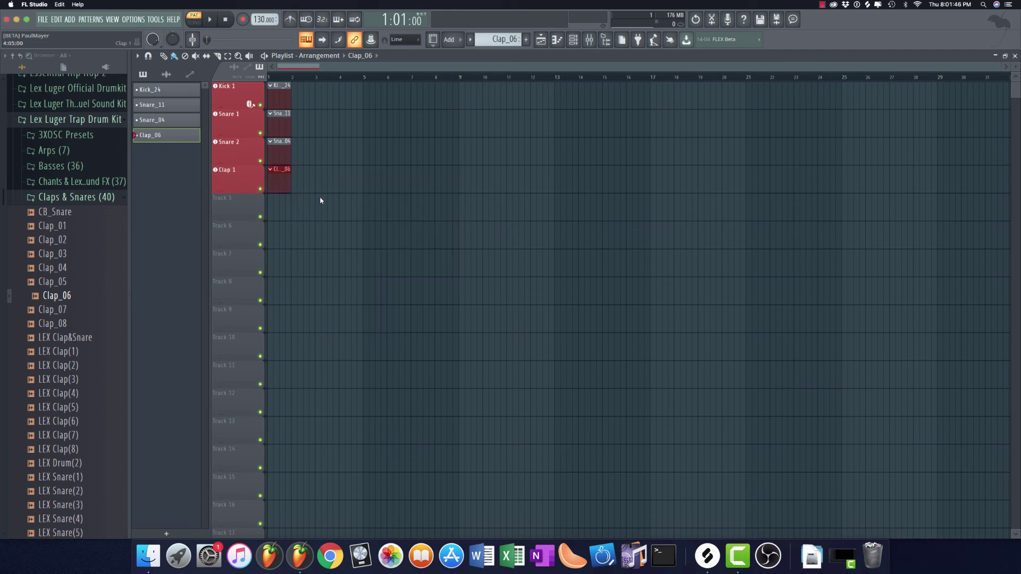
# Open the mixer and give the Snare 1, Snare 2 and Clap 1 inserts a drum icon
pyautogui.click(589, 39)
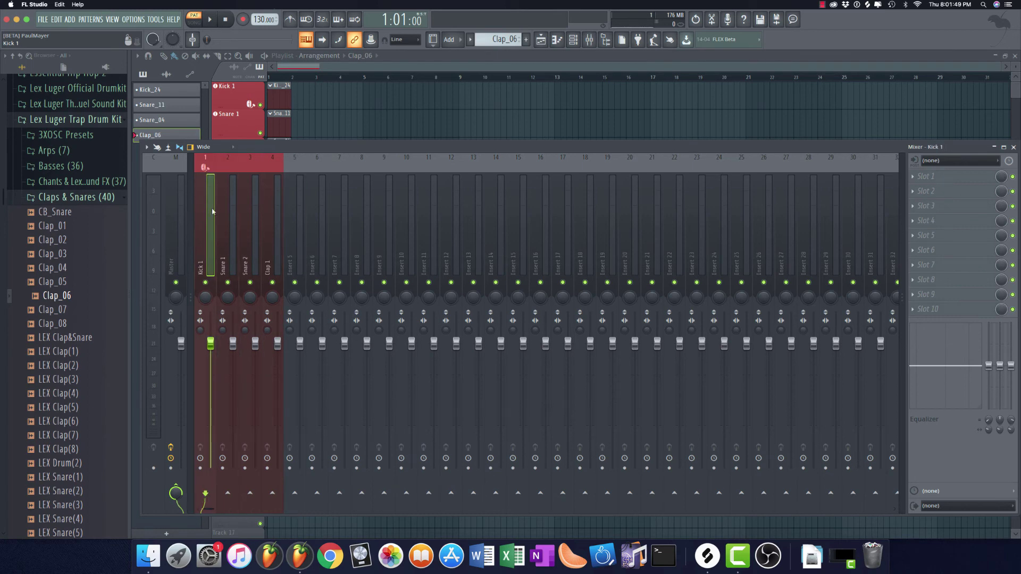
pyautogui.click(228, 214)
pyautogui.moveTo(228, 215); pyautogui.dragTo(273, 213)
pyautogui.rightClick(282, 159)
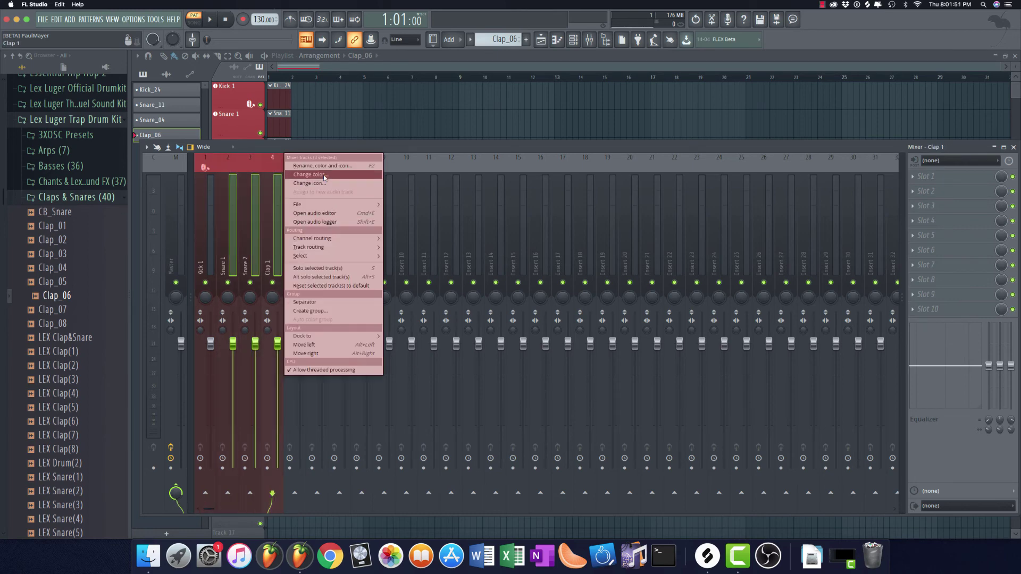
pyautogui.click(306, 164)
pyautogui.click(240, 168)
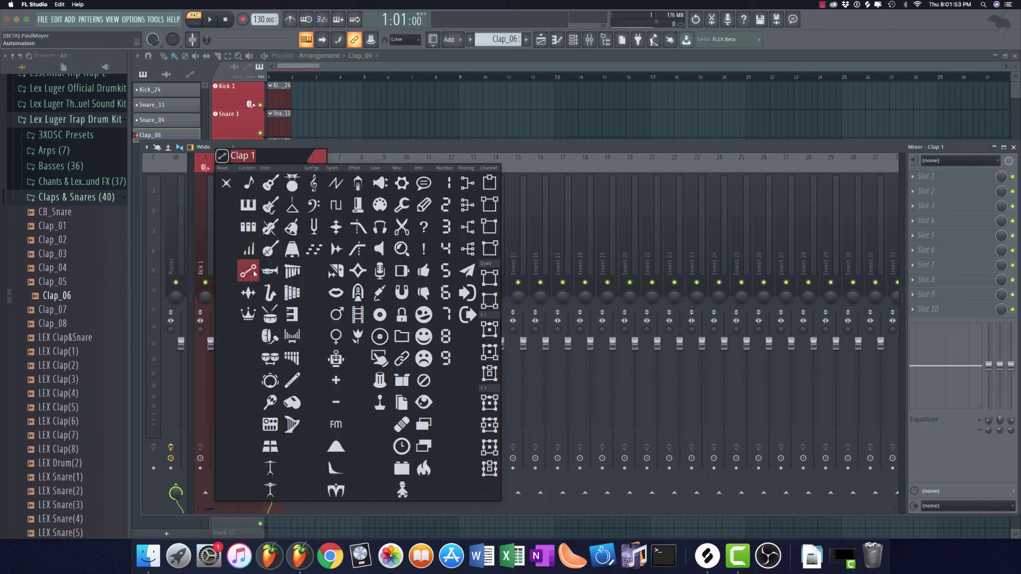
pyautogui.click(276, 295)
# Reselect the Snare 1, Snare 2 and Clap 1 inserts together, dismissing their options menu
pyautogui.click(231, 173)
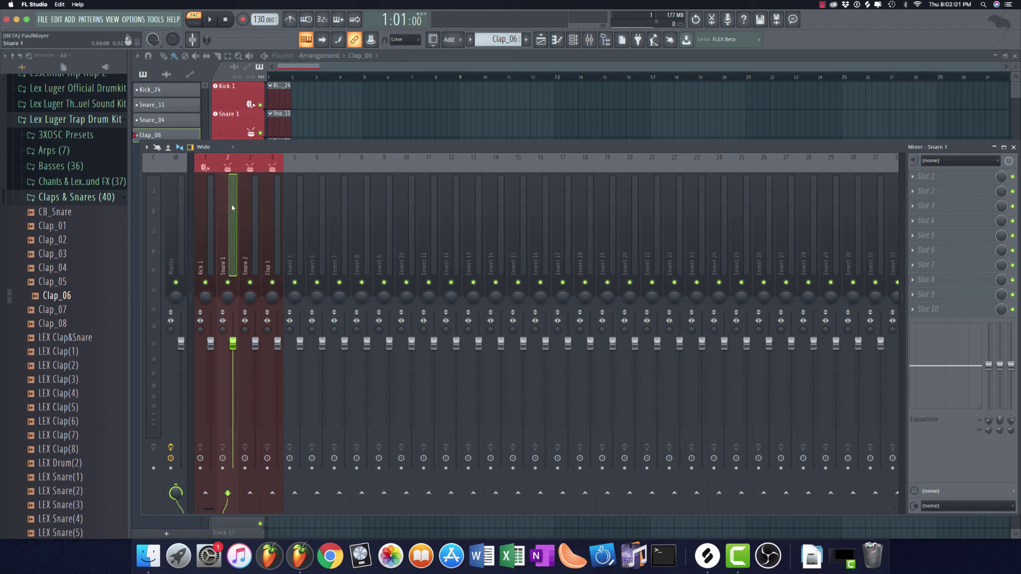
pyautogui.moveTo(232, 207); pyautogui.dragTo(272, 212)
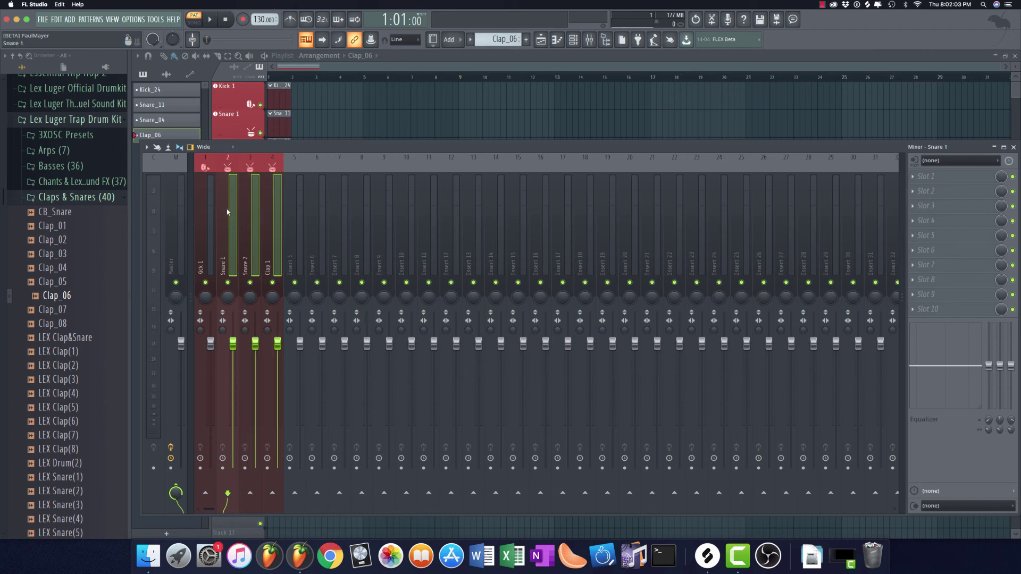
pyautogui.click(319, 212)
pyautogui.keyDown('ctrl'); pyautogui.click(296, 212); pyautogui.keyUp('ctrl')
pyautogui.click(222, 208)
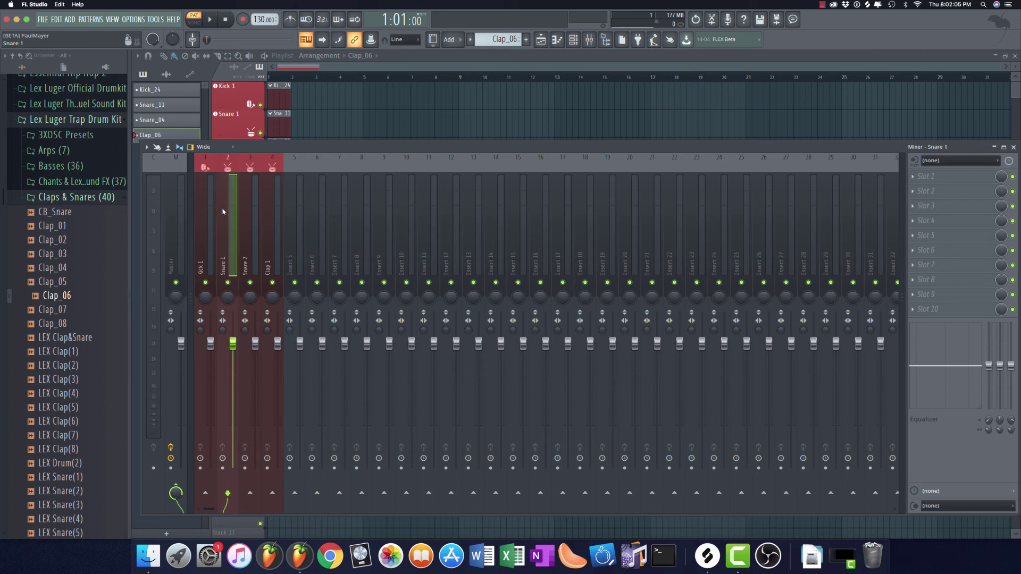
pyautogui.click(268, 212)
pyautogui.click(223, 214)
pyautogui.click(294, 213)
pyautogui.moveTo(234, 213); pyautogui.dragTo(268, 216)
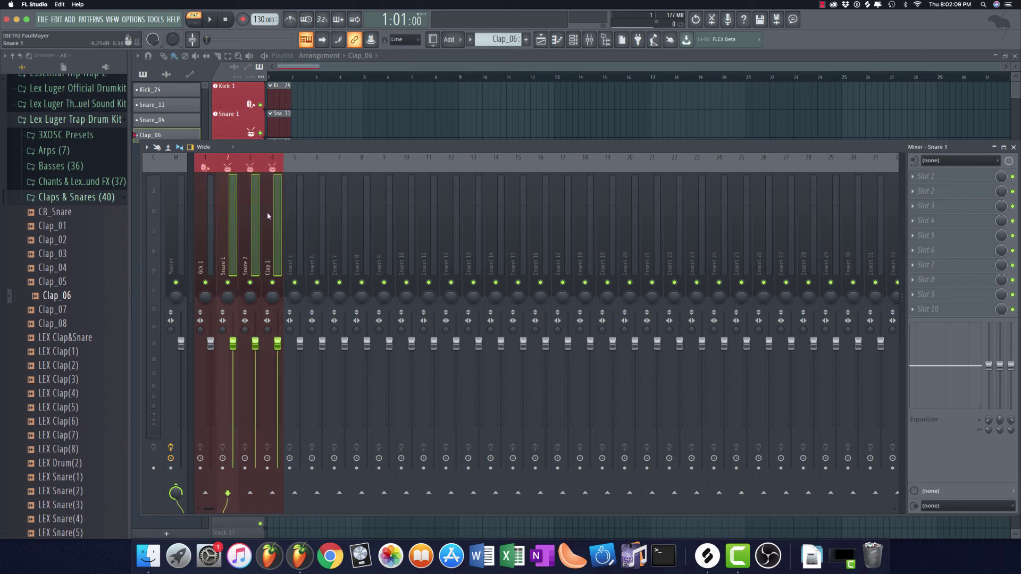
pyautogui.rightClick(232, 225)
pyautogui.click(294, 160)
# Reposition the mixer, nudge the three drum volumes, then close the mixer
pyautogui.moveTo(294, 145); pyautogui.dragTo(406, 107)
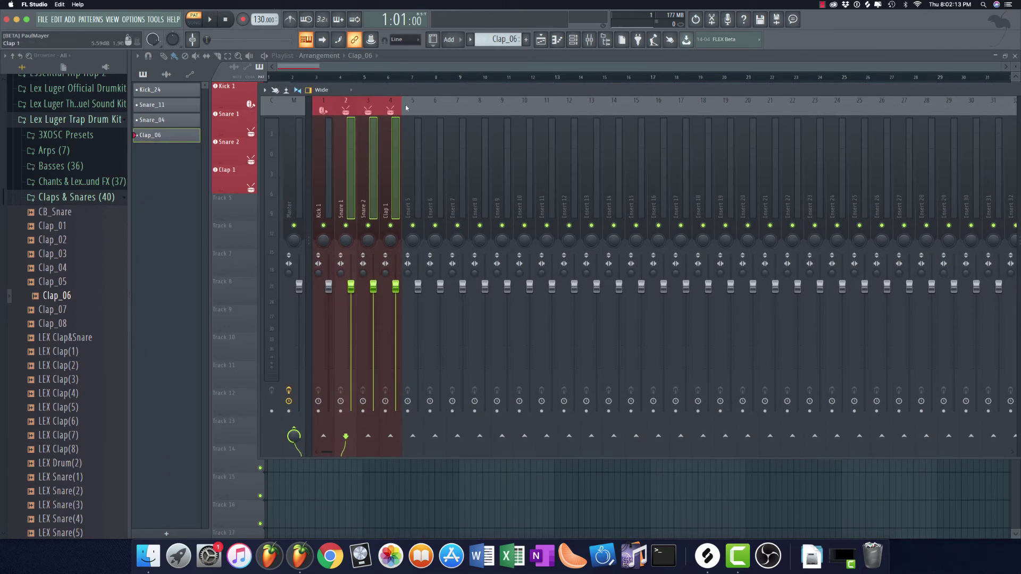
pyautogui.moveTo(362, 295)
pyautogui.mouseDown()
pyautogui.moveTo(362, 396)
pyautogui.moveTo(362, 297)
pyautogui.mouseUp()
pyautogui.rightClick(350, 287)
pyautogui.click(548, 185)
pyautogui.moveTo(492, 94); pyautogui.dragTo(374, 137)
pyautogui.click(557, 40)
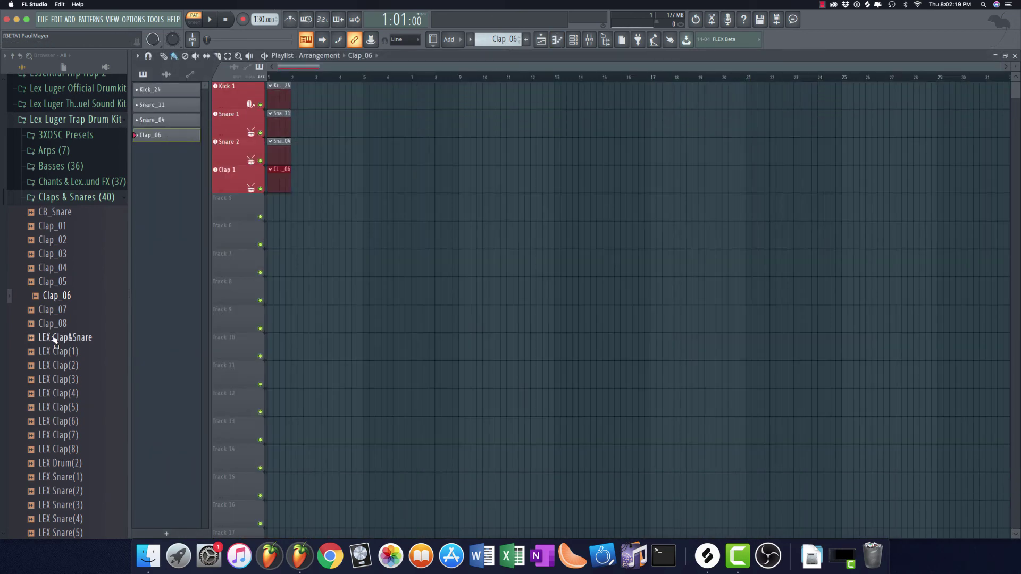
# Swap Claps & Snares for Hats & Cymbals and audition Hat_Open_01 and Hat_Closed_01 through Hat_Closed_08
pyautogui.click(64, 199)
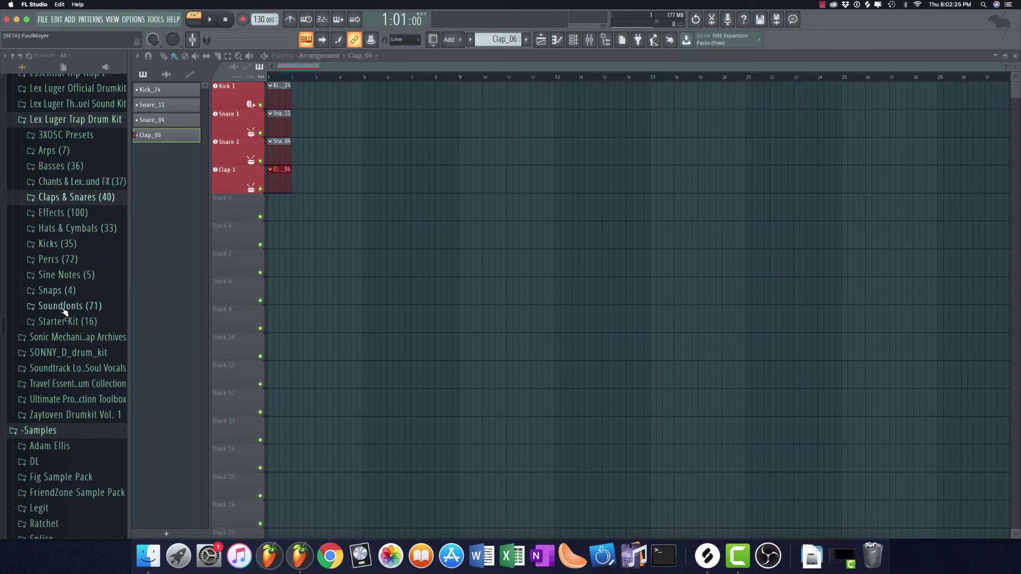
pyautogui.click(68, 228)
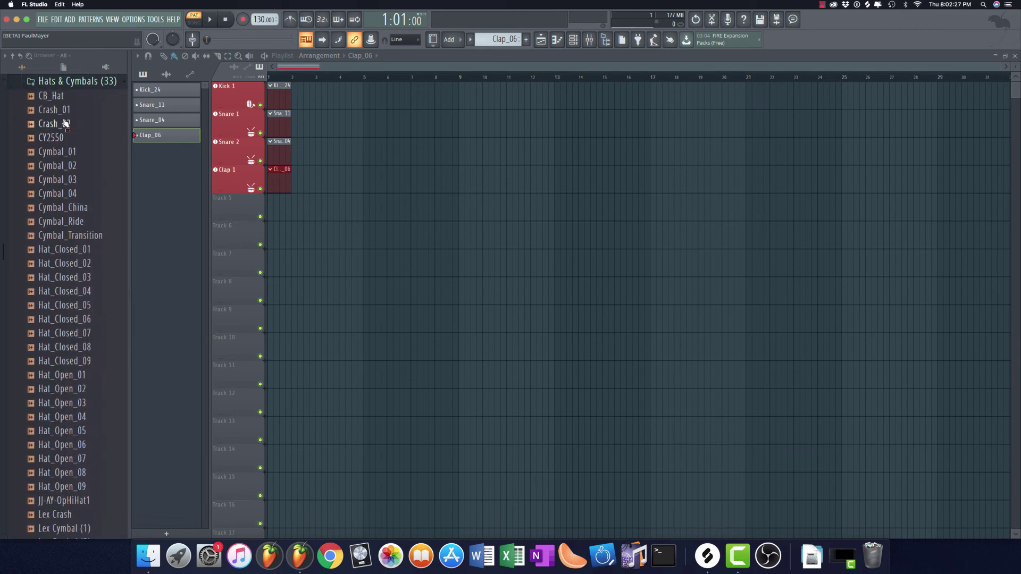
pyautogui.click(67, 375)
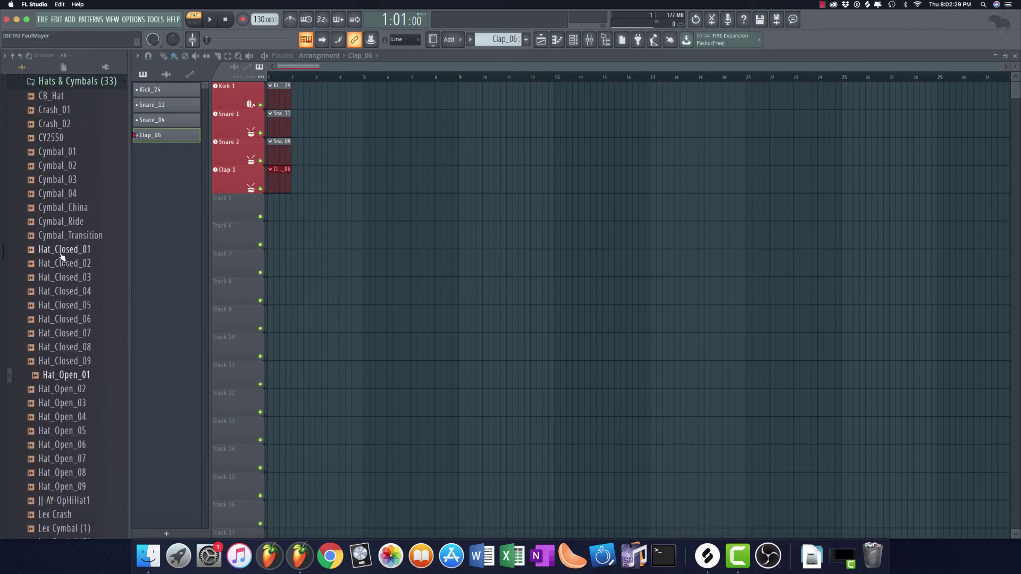
pyautogui.click(61, 251)
pyautogui.click(62, 263)
pyautogui.click(64, 277)
pyautogui.click(66, 291)
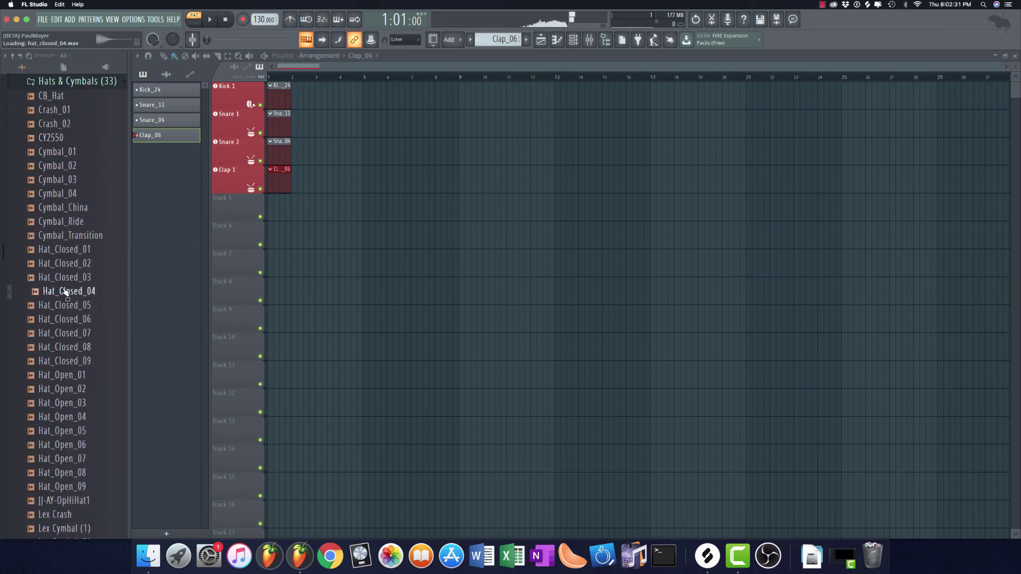
pyautogui.click(65, 305)
pyautogui.click(68, 319)
pyautogui.click(73, 333)
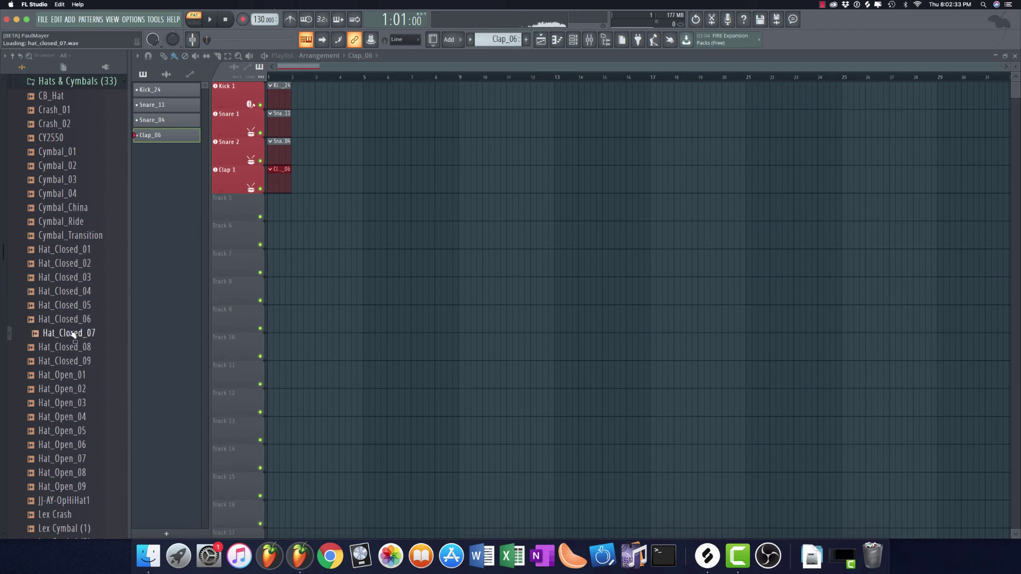
pyautogui.click(74, 347)
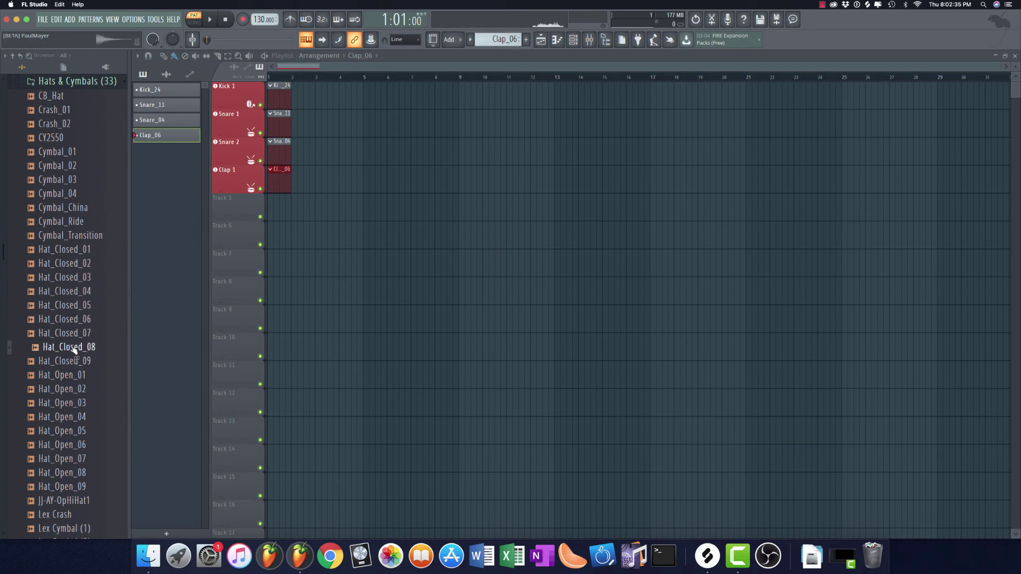
# Drop Hat_Closed_08 on Track 5 as a new instrument track
pyautogui.moveTo(74, 347); pyautogui.dragTo(246, 229)
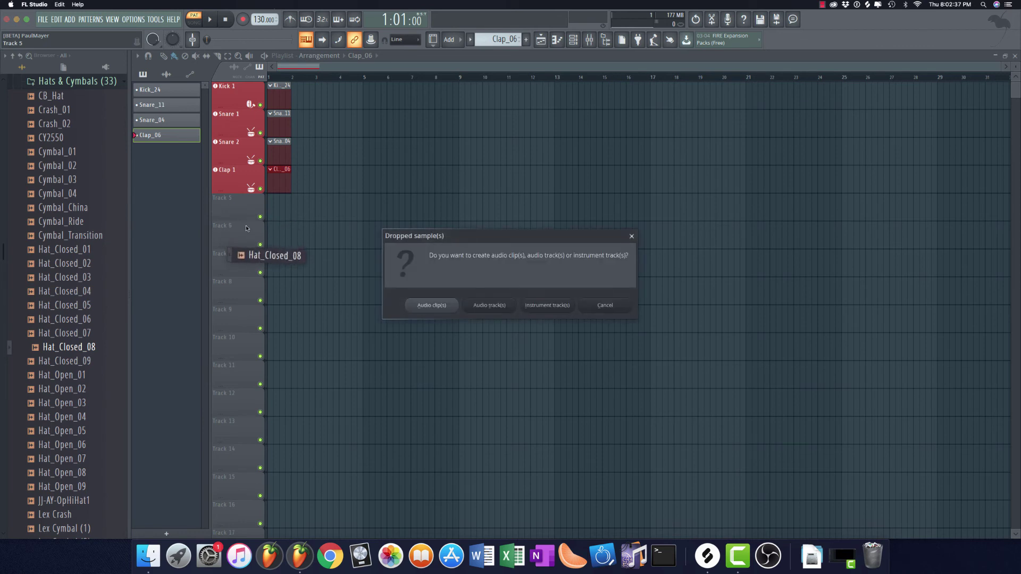
pyautogui.click(547, 306)
pyautogui.click(270, 197)
pyautogui.click(287, 197)
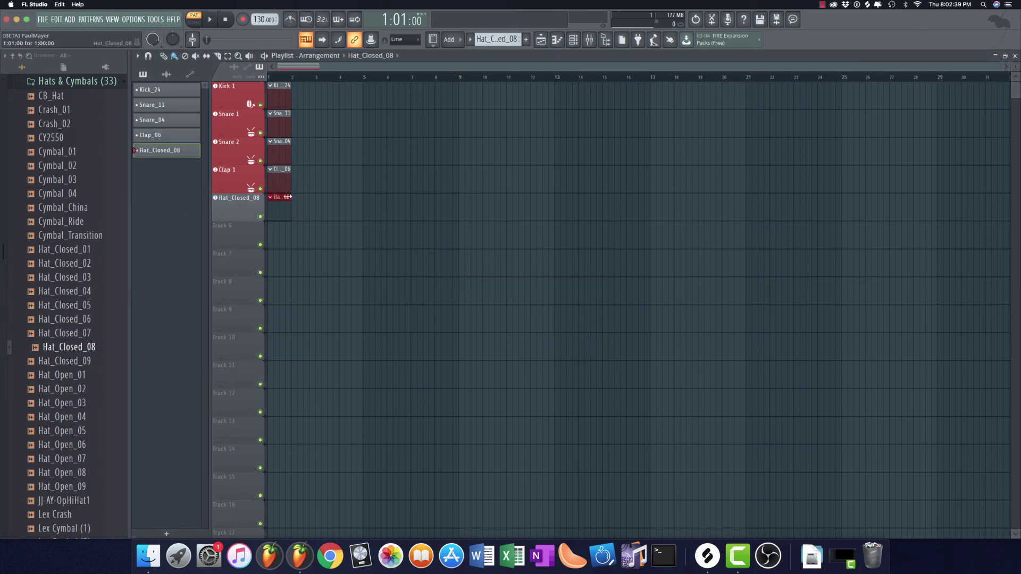
# Rename track 5 (Hat_Closed_08) to 'CH 1' and colour it red
pyautogui.rightClick(248, 196)
pyautogui.click(260, 205)
pyautogui.write('CH')
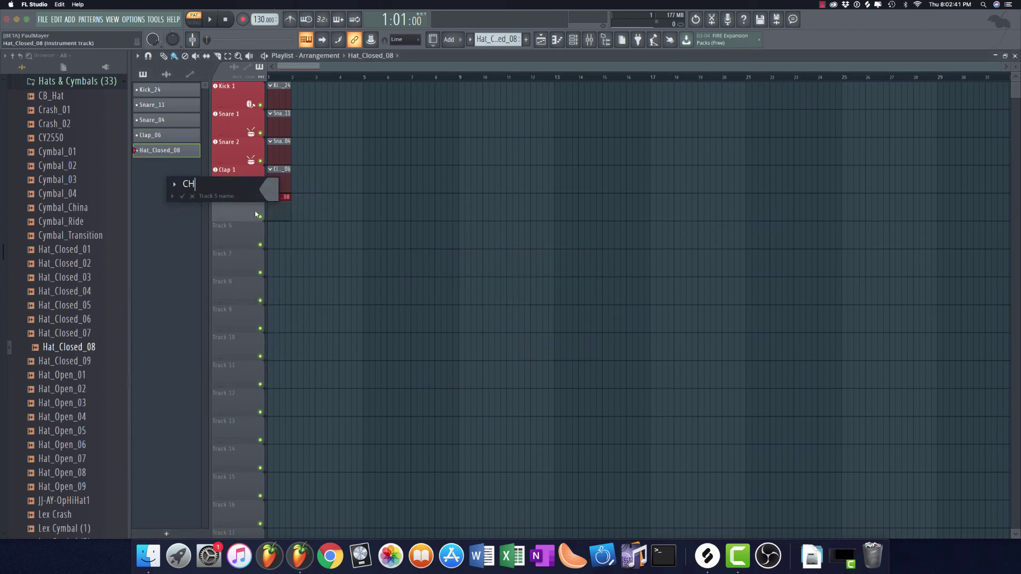
pyautogui.write(' 1')
pyautogui.click(268, 189)
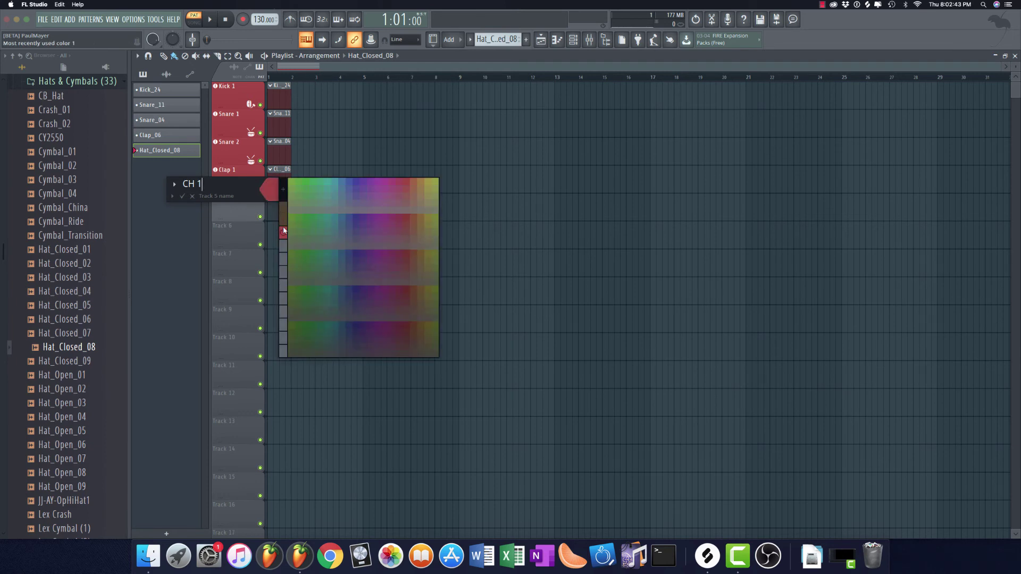
pyautogui.click(268, 189)
pyautogui.press('Return')
# Give the CH 1 track a new icon
pyautogui.rightClick(242, 196)
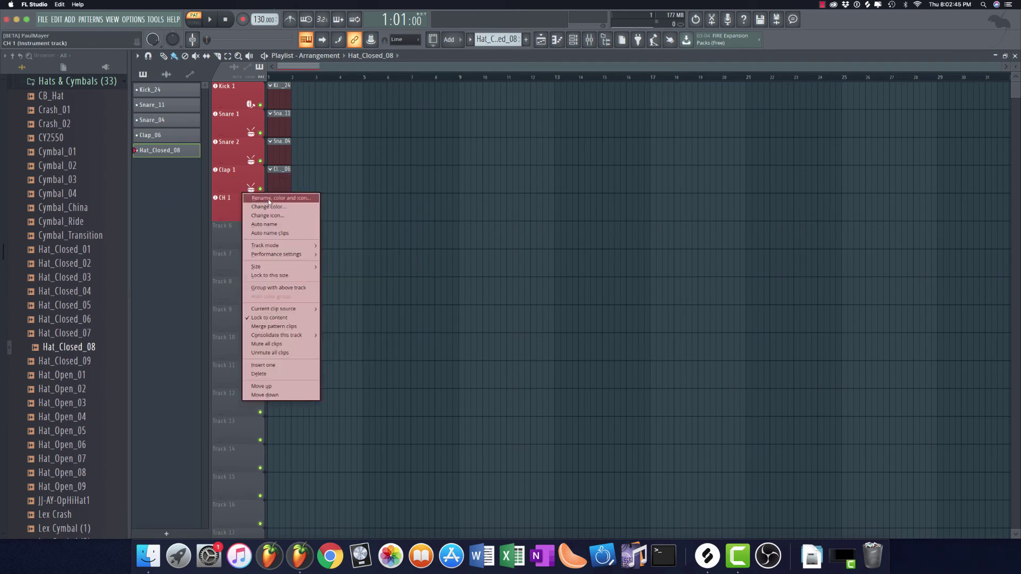
pyautogui.click(261, 201)
pyautogui.click(167, 186)
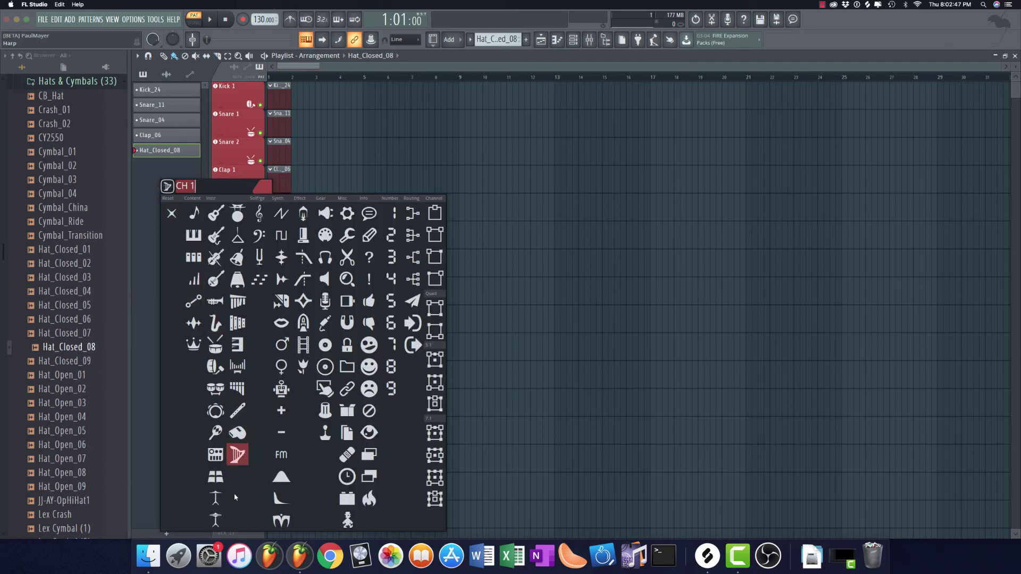
pyautogui.click(216, 498)
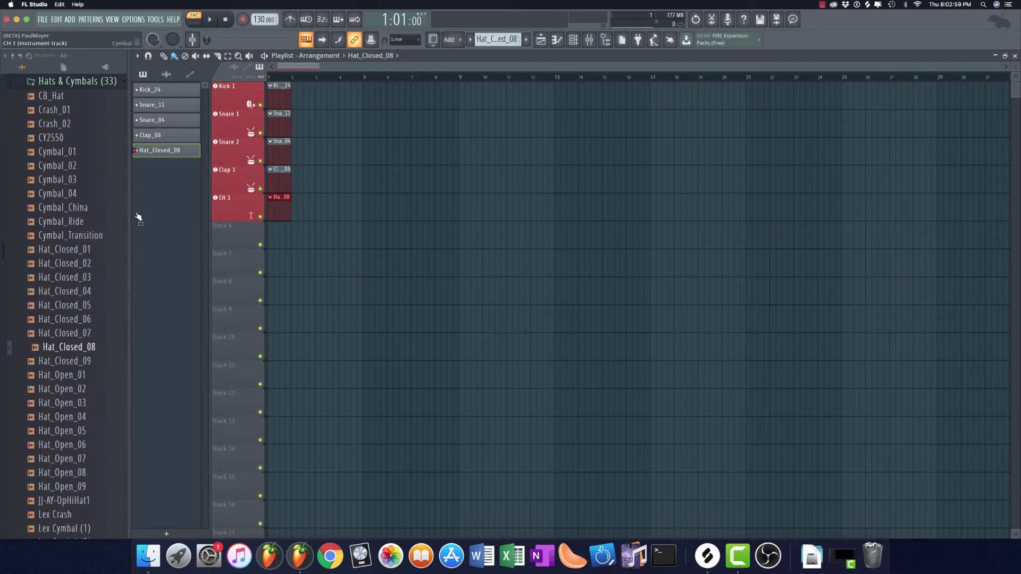
# Audition Hat_Closed_01 and Hat_Closed_02, then add Hat_Closed_02 to track 6 as a new track
pyautogui.click(68, 255)
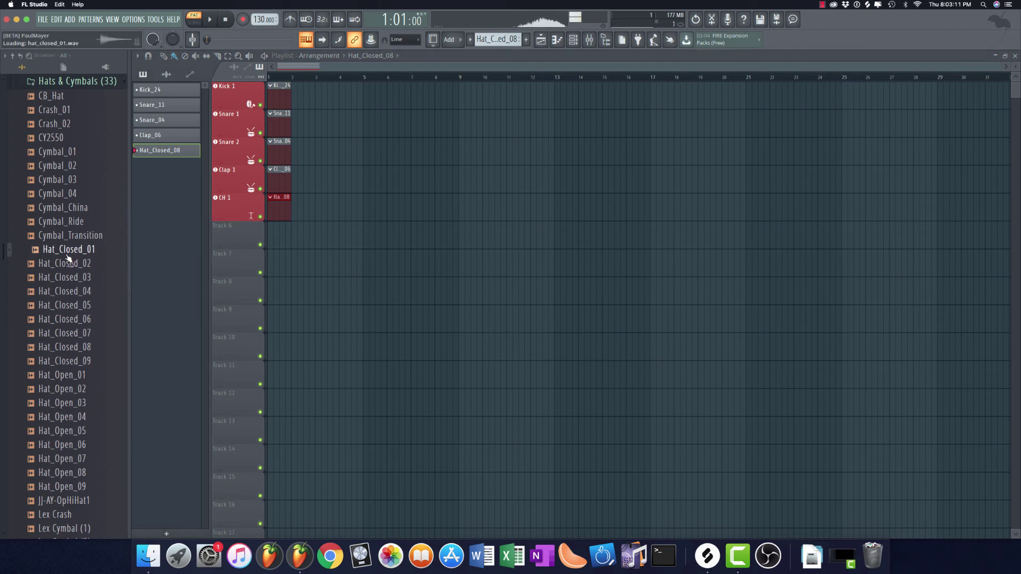
pyautogui.click(68, 264)
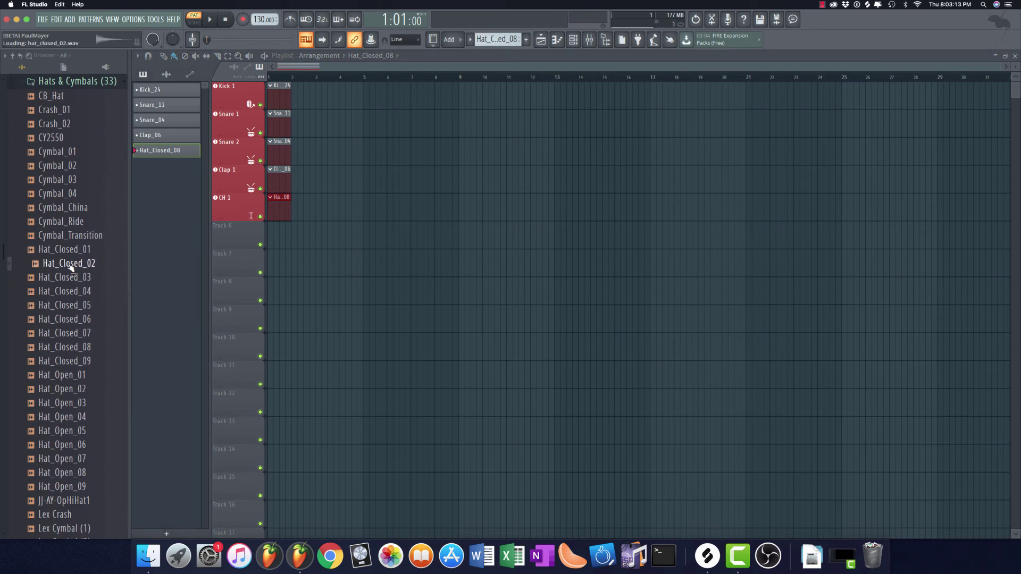
pyautogui.moveTo(75, 267); pyautogui.dragTo(234, 250)
pyautogui.click(487, 304)
pyautogui.rightClick(233, 222)
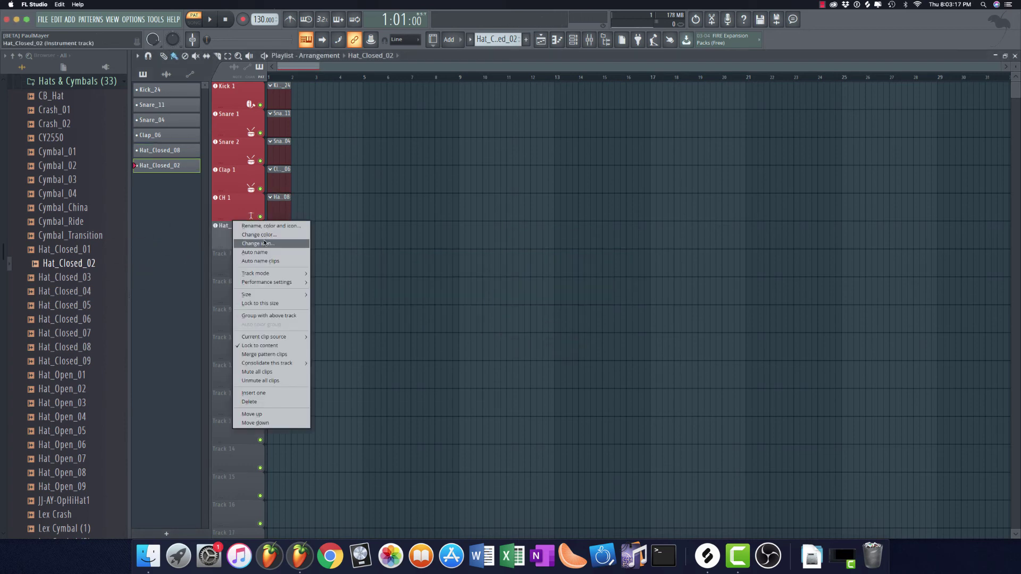
pyautogui.click(255, 226)
# Name track 6 'CH 2', colour it red and give it a hi-hat icon
pyautogui.write('CH 2')
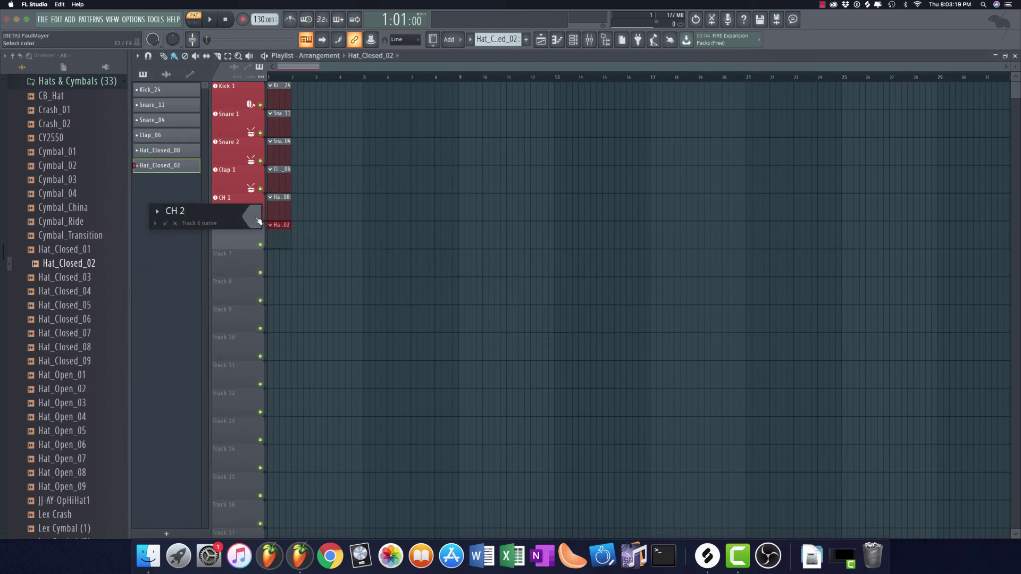
pyautogui.click(259, 221)
pyautogui.click(158, 212)
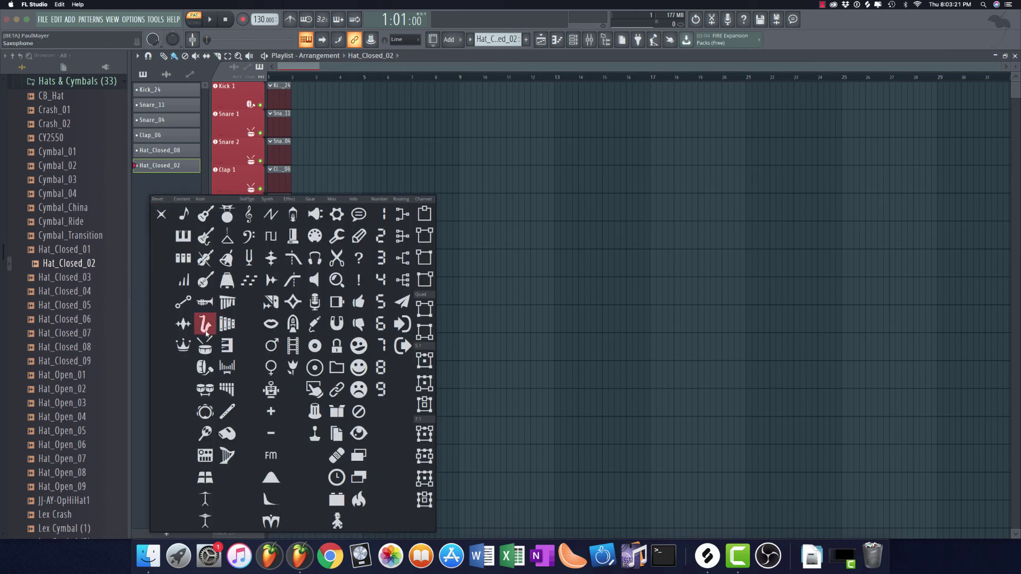
pyautogui.click(205, 500)
pyautogui.press('Return')
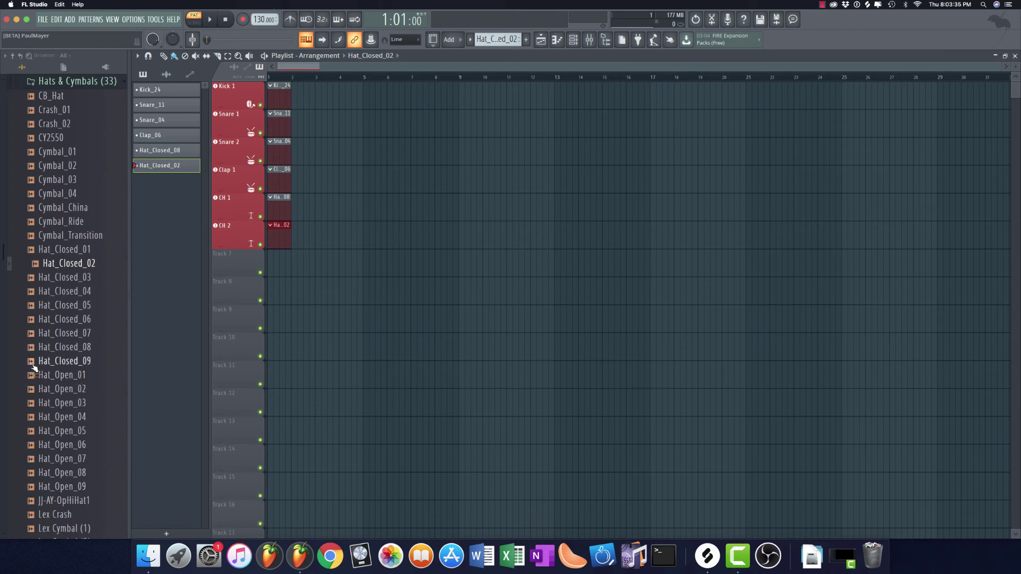
# Audition the Hat_Open samples and add Hat_Open_04 to Track 7 as an instrument track
pyautogui.click(64, 377)
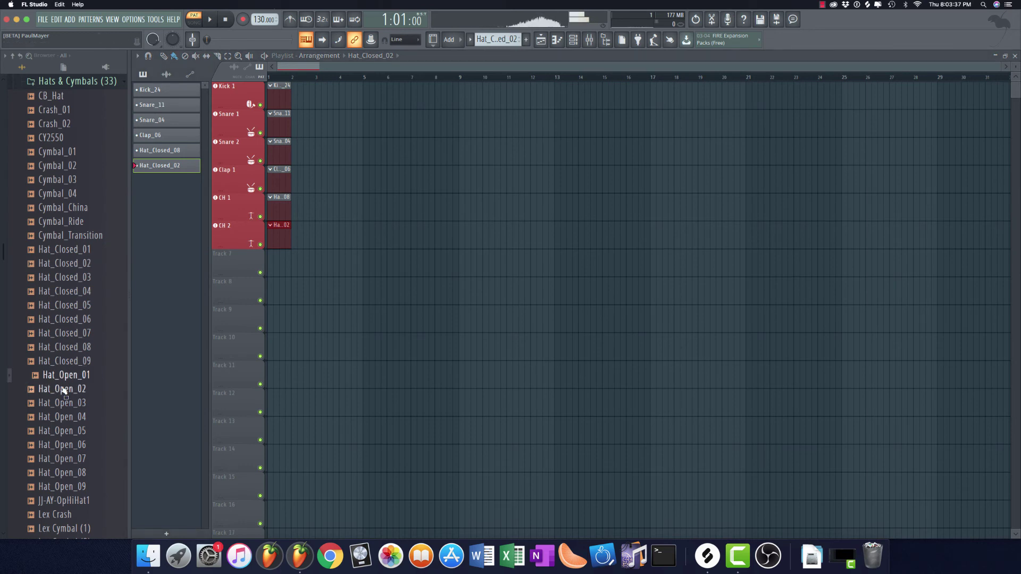
pyautogui.click(65, 390)
pyautogui.click(67, 403)
pyautogui.click(69, 417)
pyautogui.click(72, 417)
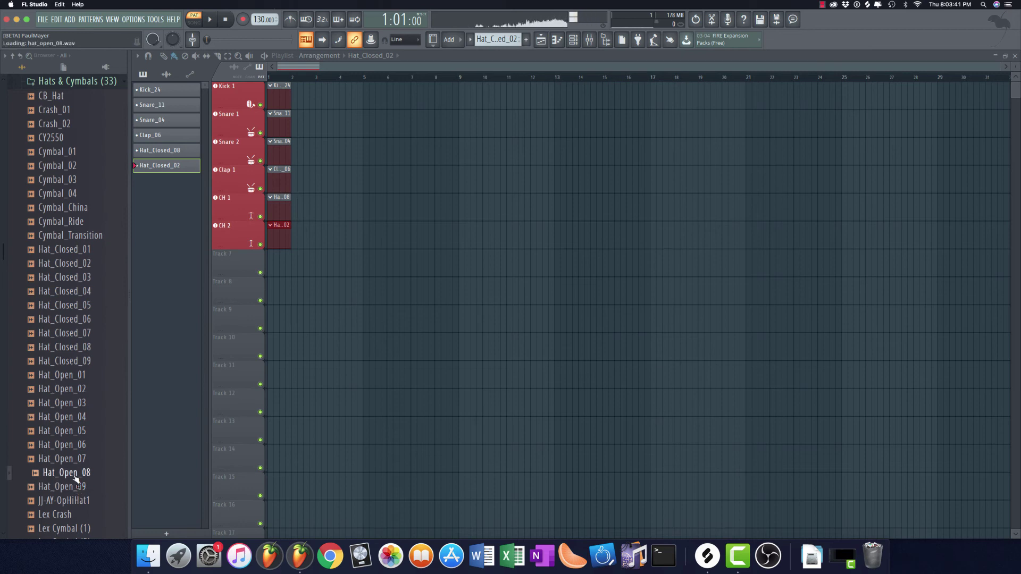
pyautogui.click(68, 419)
pyautogui.moveTo(68, 419); pyautogui.dragTo(225, 282)
pyautogui.click(534, 305)
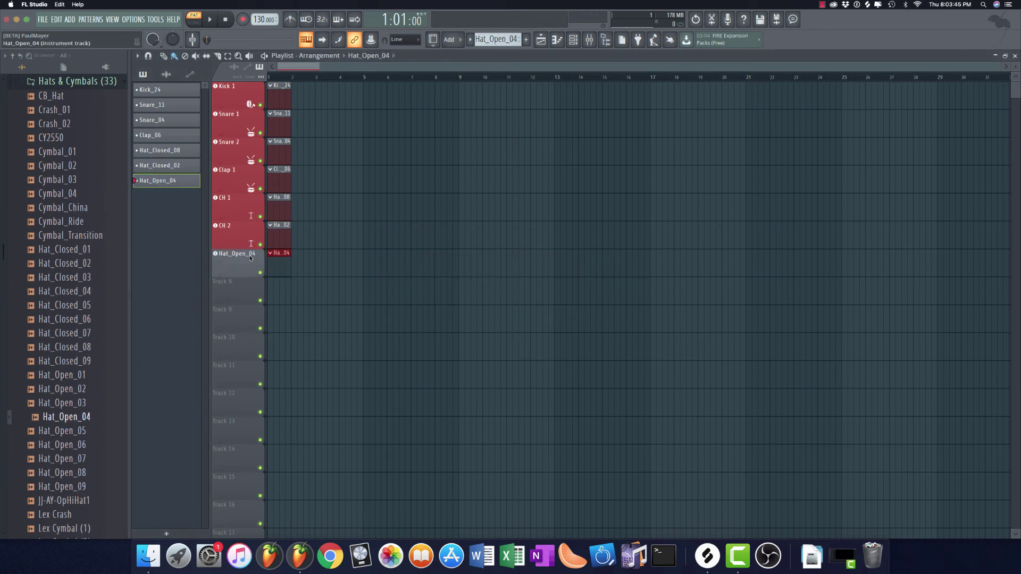
# Rename the new track 'OH 1' and colour it red
pyautogui.press('F2')
pyautogui.write('OH 1')
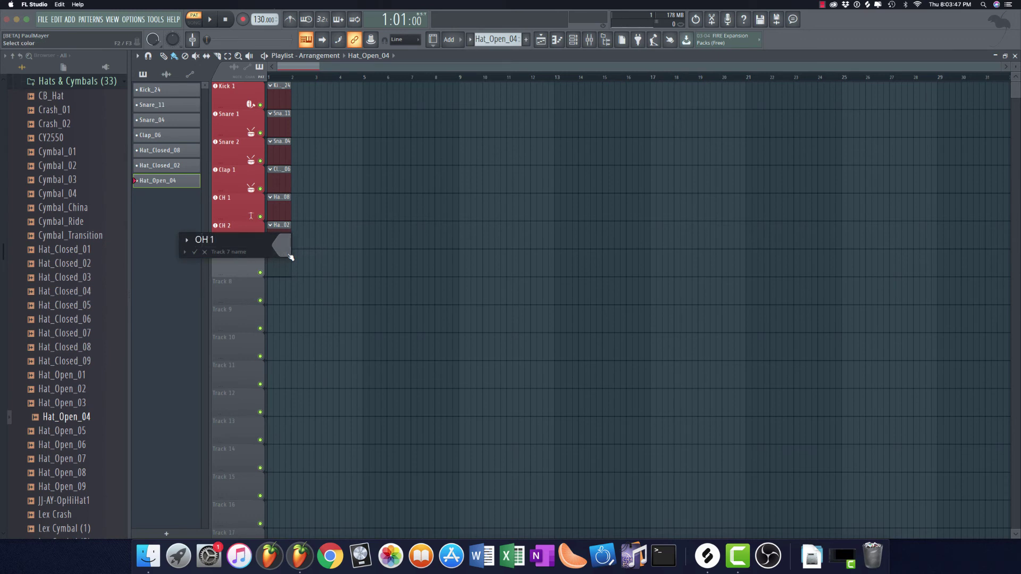
pyautogui.click(290, 257)
pyautogui.click(291, 287)
pyautogui.press('Return')
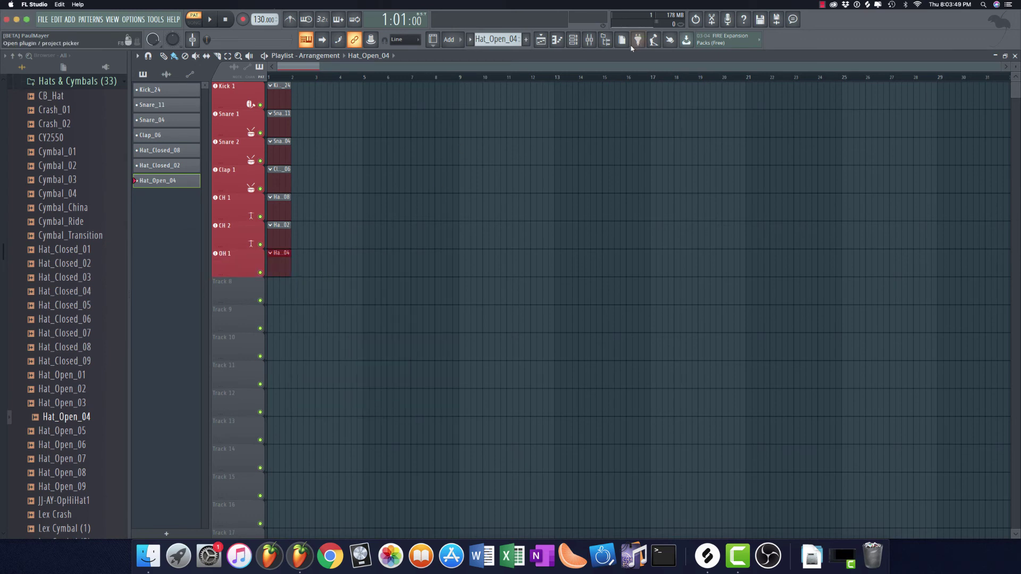
# Give the OH 1 mixer insert a cymbal icon
pyautogui.click(589, 39)
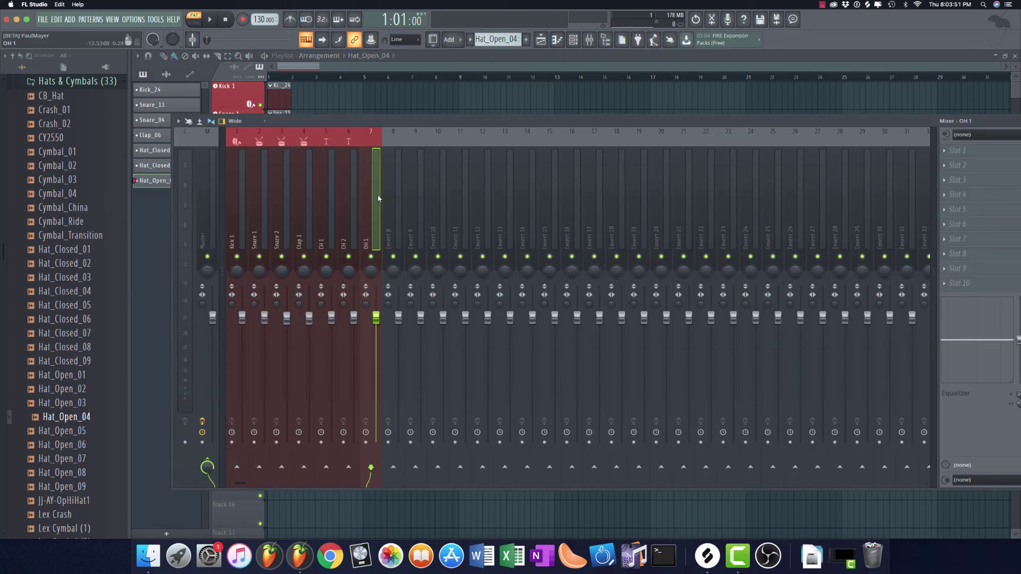
pyautogui.rightClick(371, 162)
pyautogui.click(404, 224)
pyautogui.click(321, 128)
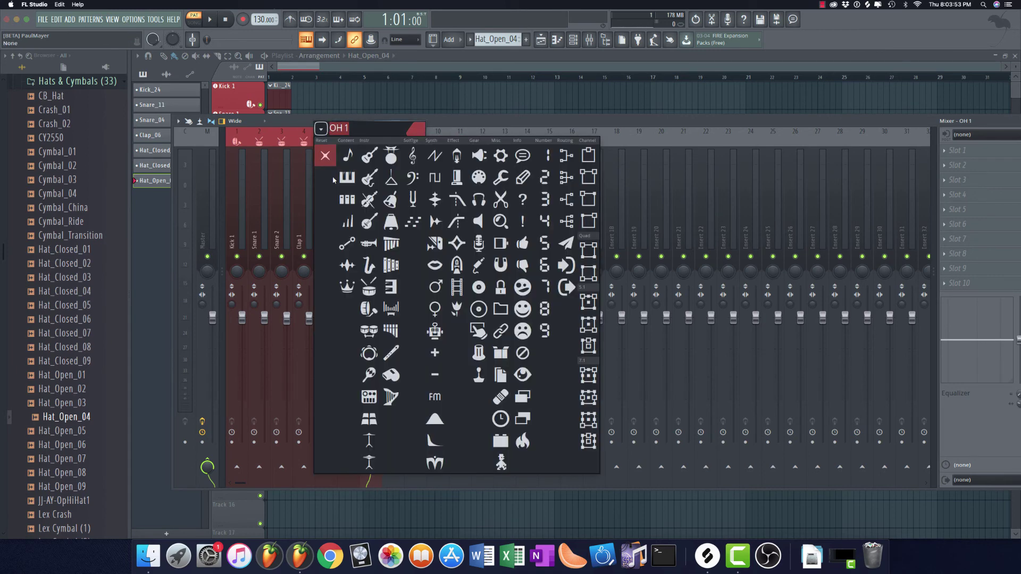
pyautogui.click(369, 462)
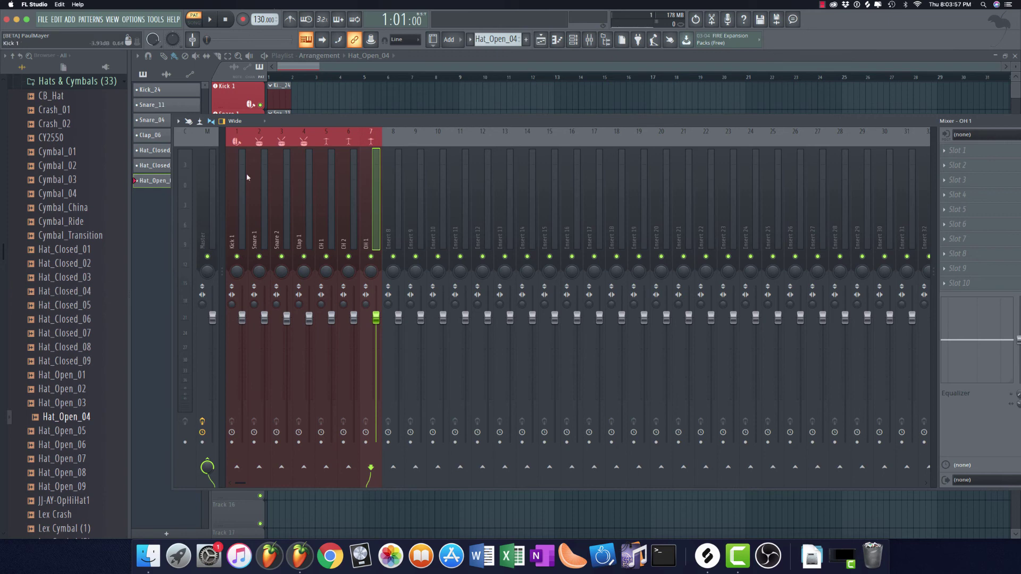
pyautogui.press('F9')
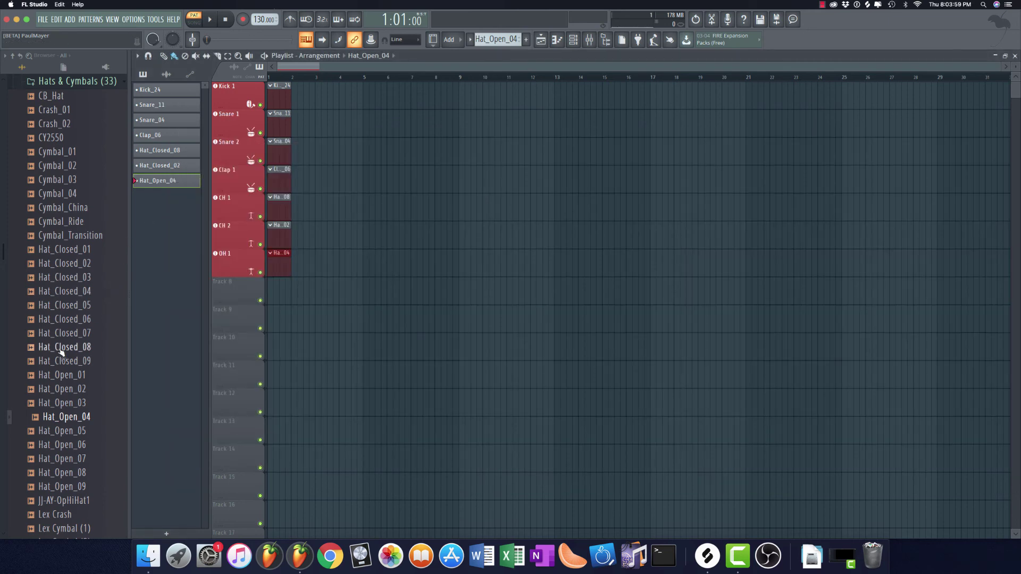
pyautogui.scroll(-5, 60, 356)
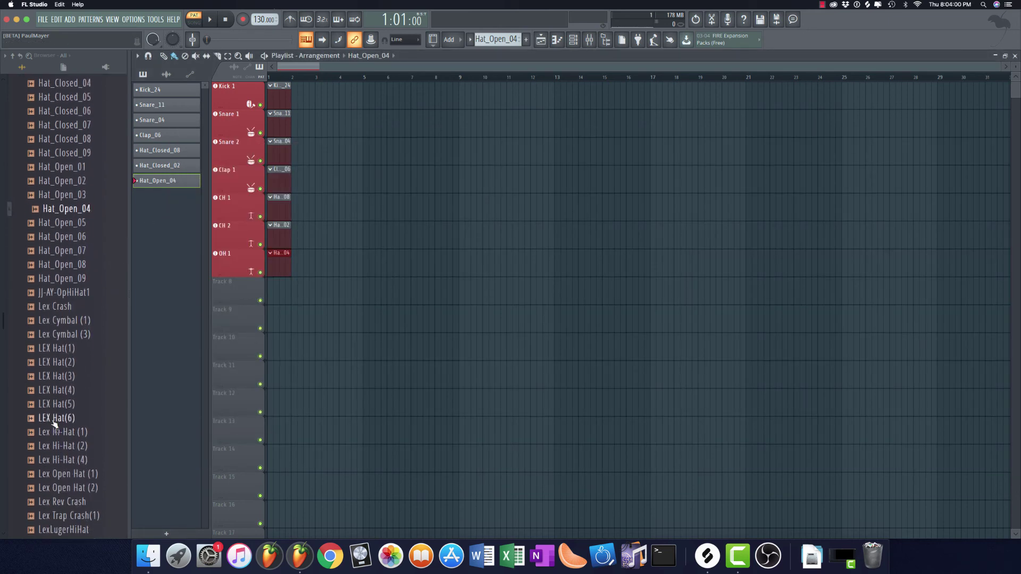
pyautogui.click(64, 306)
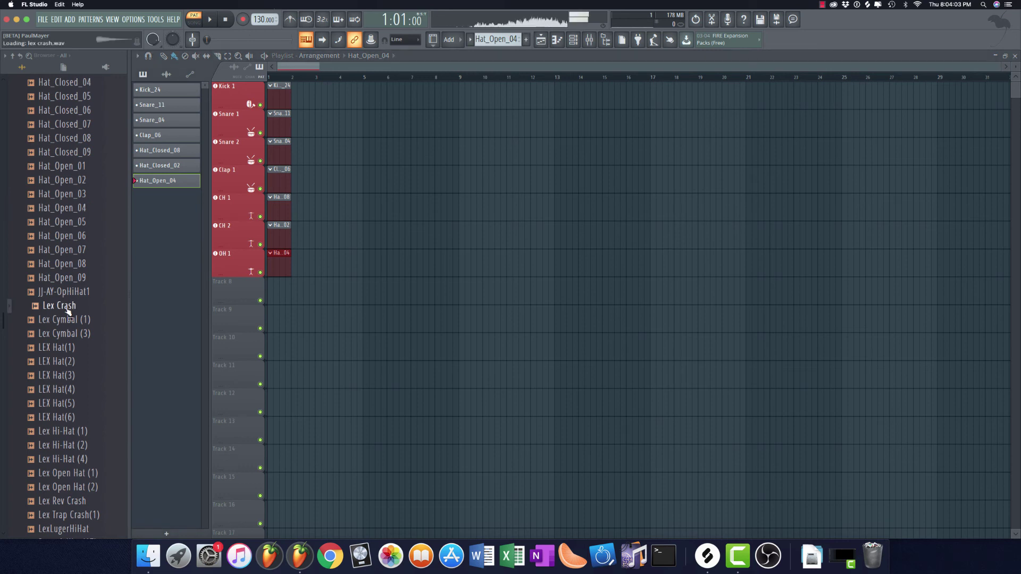
pyautogui.click(67, 332)
pyautogui.click(68, 320)
pyautogui.scroll(5, 67, 325)
pyautogui.scroll(8, 66, 326)
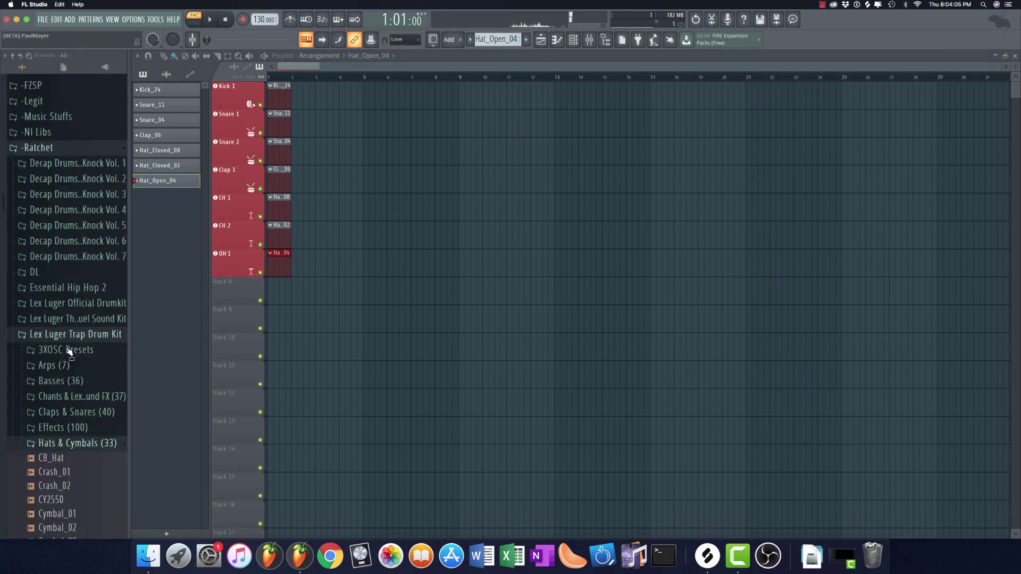
pyautogui.scroll(-5, 64, 298)
pyautogui.click(63, 263)
pyautogui.click(61, 276)
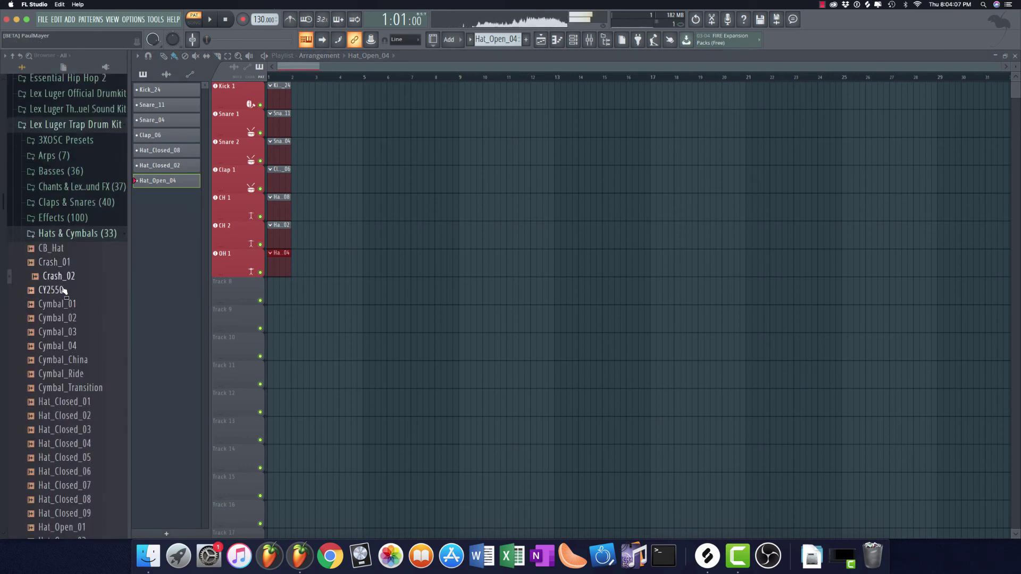
pyautogui.click(63, 290)
pyautogui.click(64, 304)
pyautogui.click(67, 318)
pyautogui.click(69, 332)
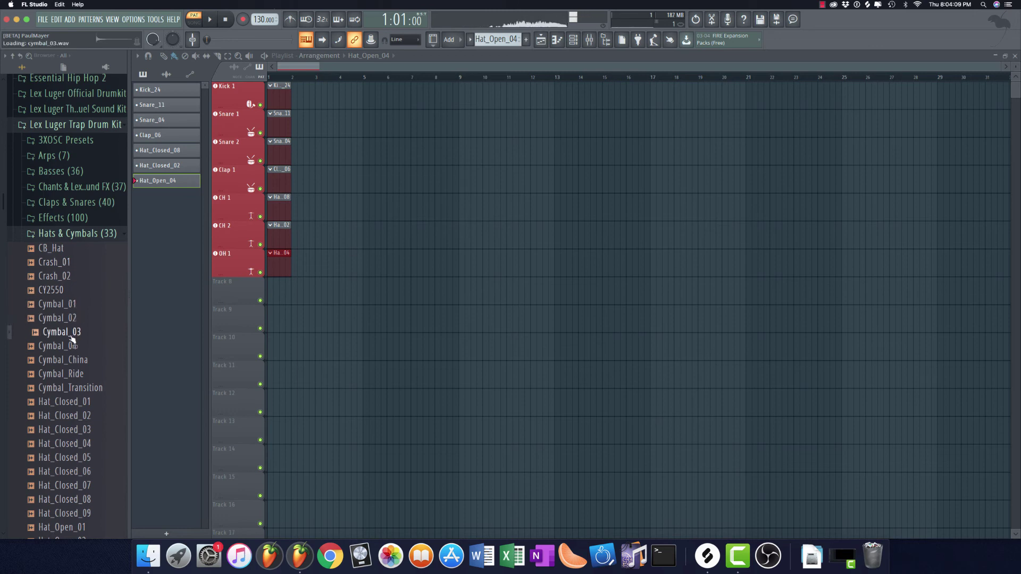
pyautogui.click(72, 345)
pyautogui.click(73, 359)
pyautogui.click(75, 374)
pyautogui.click(76, 387)
pyautogui.scroll(-15, 73, 375)
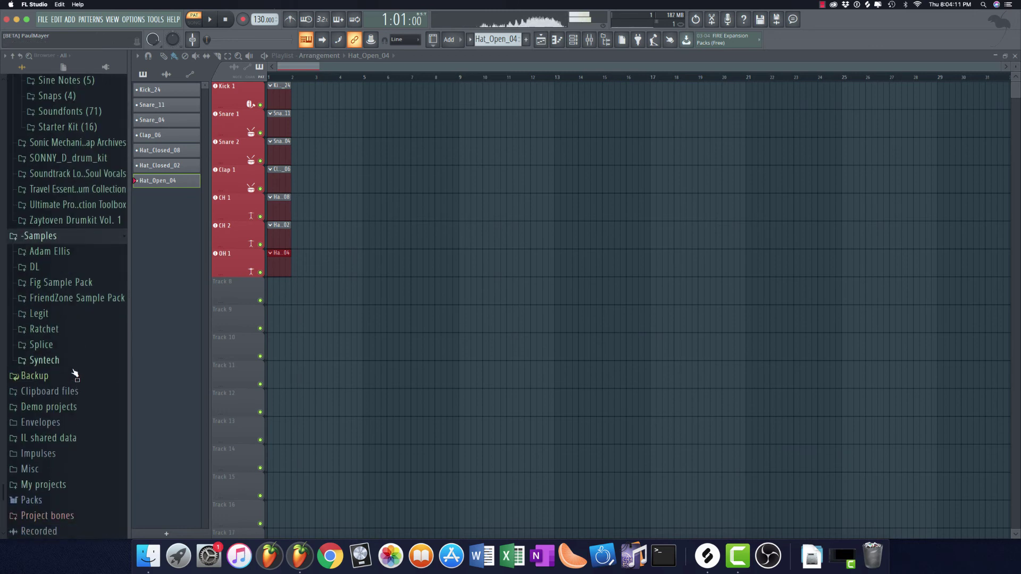
pyautogui.scroll(15, 73, 362)
pyautogui.scroll(-10, 75, 372)
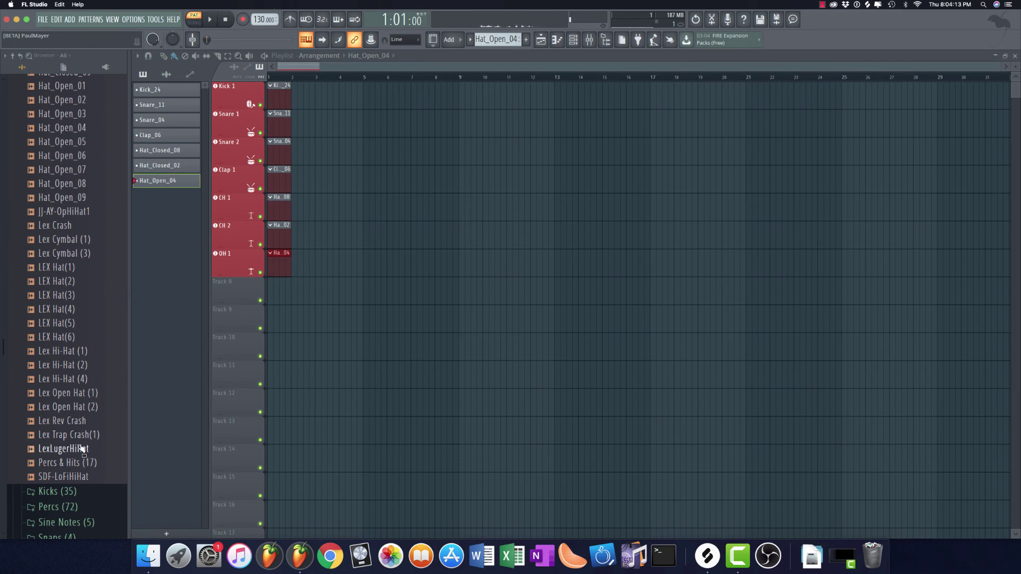
pyautogui.click(81, 434)
pyautogui.click(79, 421)
pyautogui.click(79, 407)
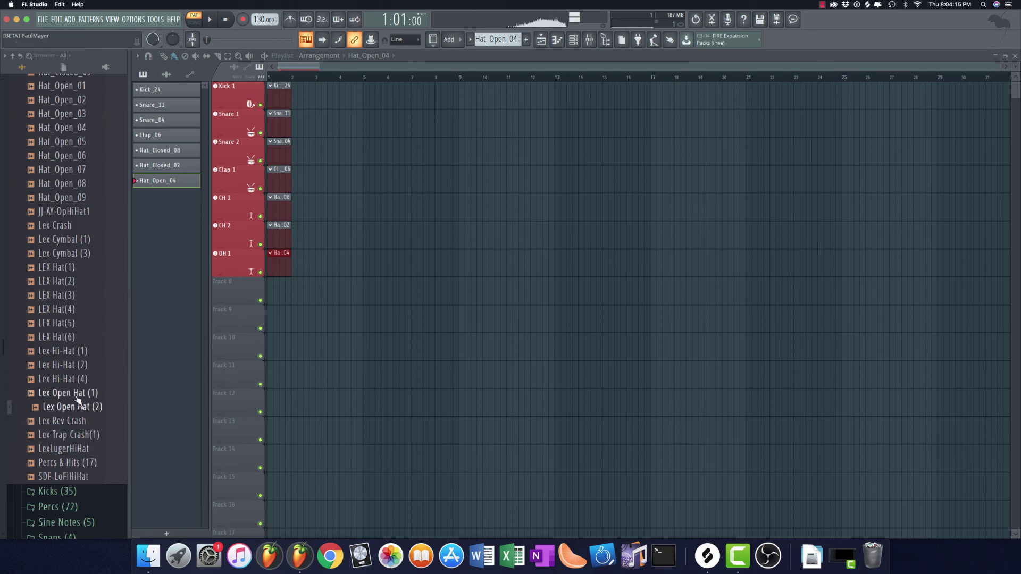
pyautogui.click(77, 393)
pyautogui.click(74, 350)
pyautogui.click(87, 253)
pyautogui.click(85, 239)
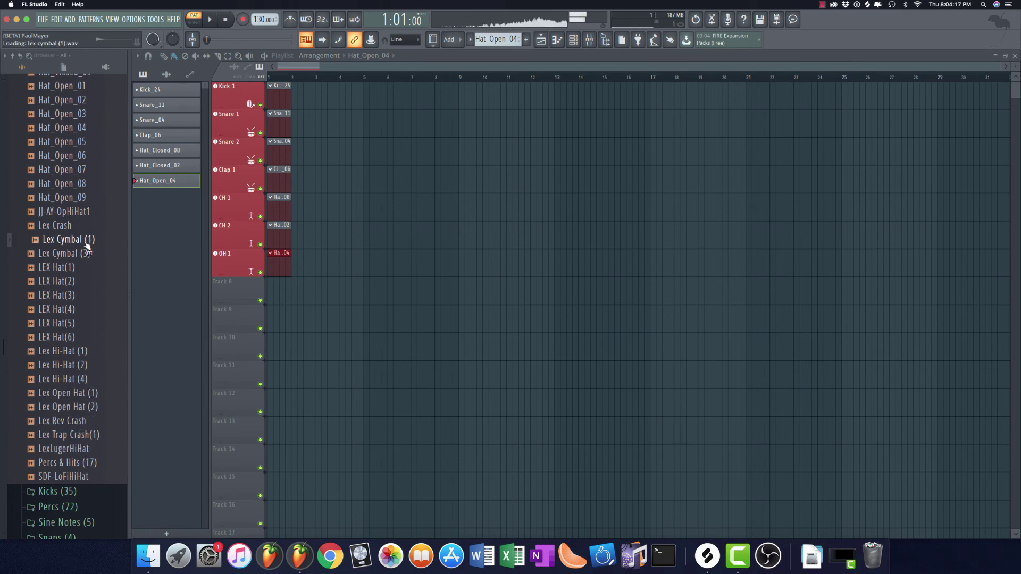
pyautogui.click(84, 226)
pyautogui.click(82, 211)
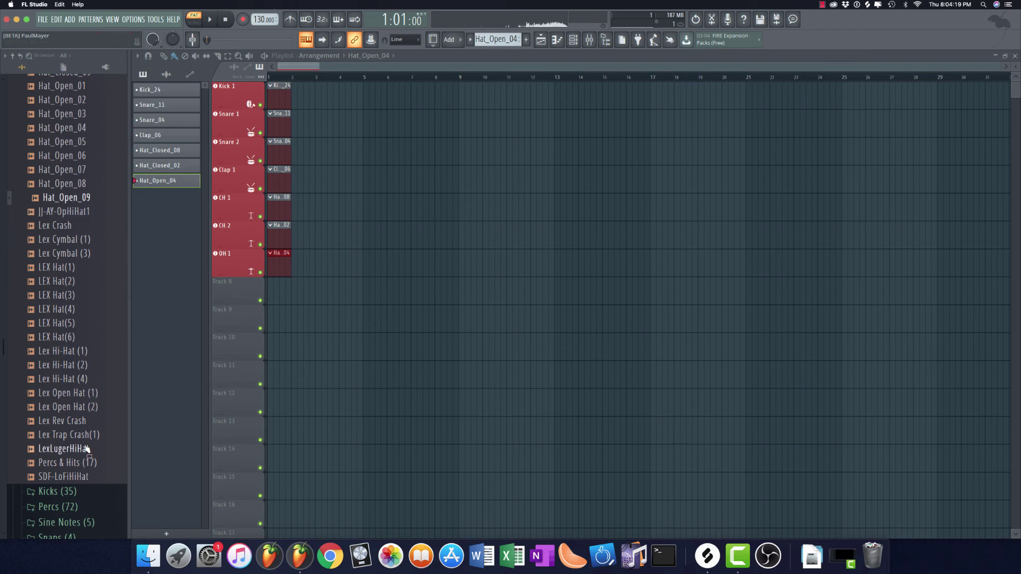
pyautogui.click(80, 462)
pyautogui.click(81, 435)
pyautogui.click(81, 449)
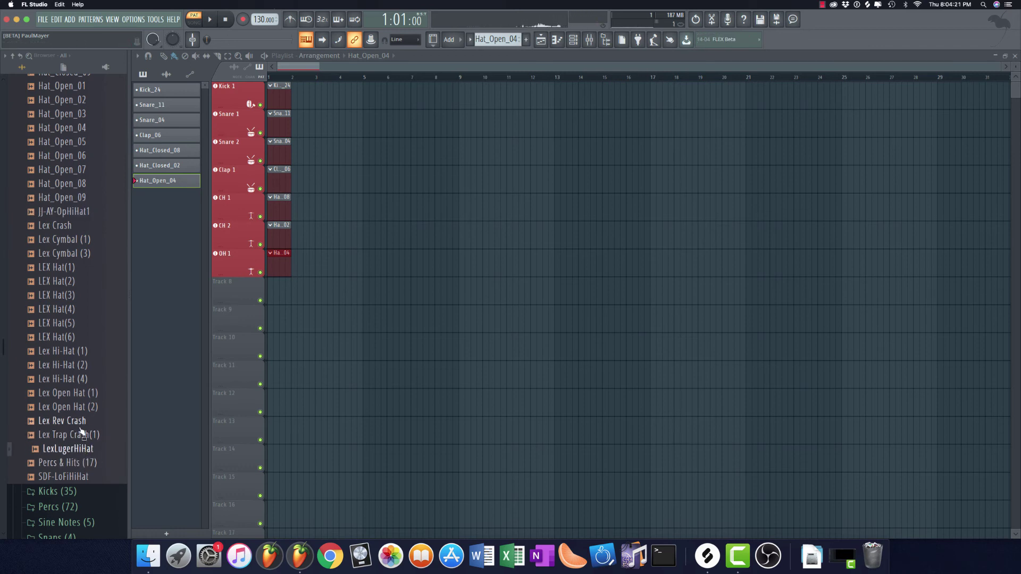
pyautogui.click(80, 421)
pyautogui.scroll(8, 80, 406)
pyautogui.click(70, 250)
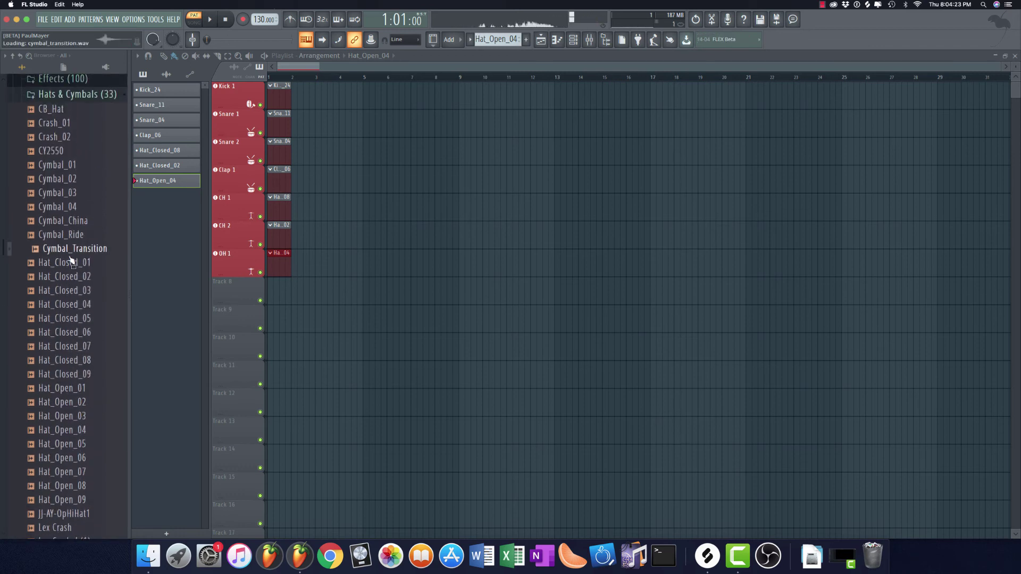
pyautogui.click(64, 221)
pyautogui.click(58, 207)
pyautogui.click(65, 166)
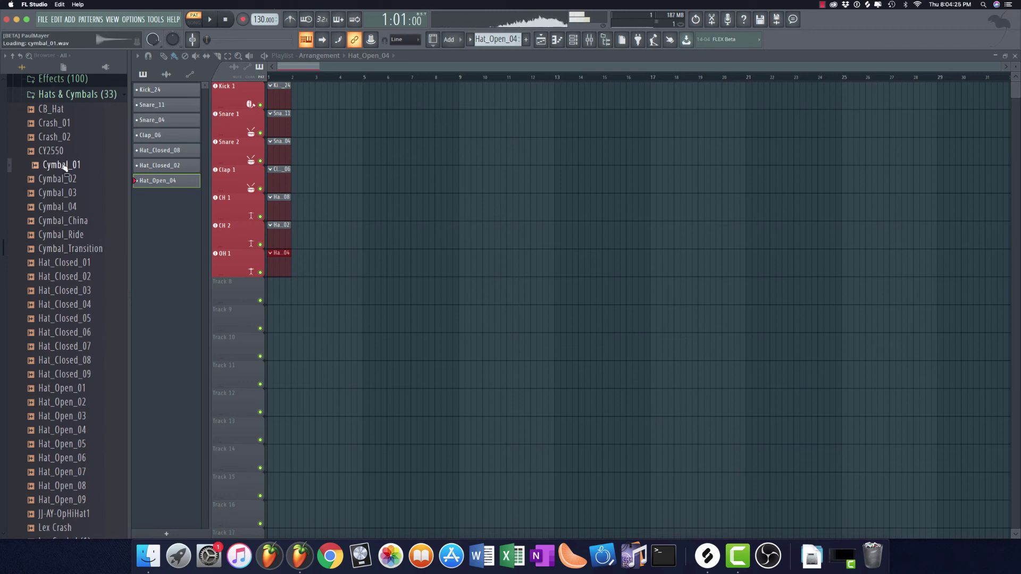
# Add Cymbal_01 to Track 8 as an audio track, keeping one lengthened clip at bar 1
pyautogui.moveTo(65, 167); pyautogui.dragTo(255, 295)
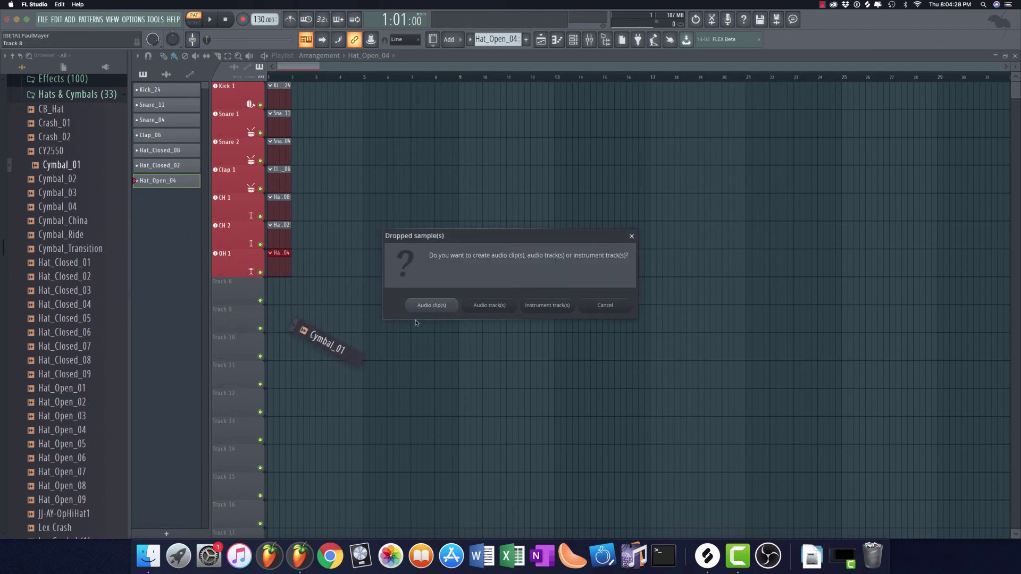
pyautogui.click(484, 306)
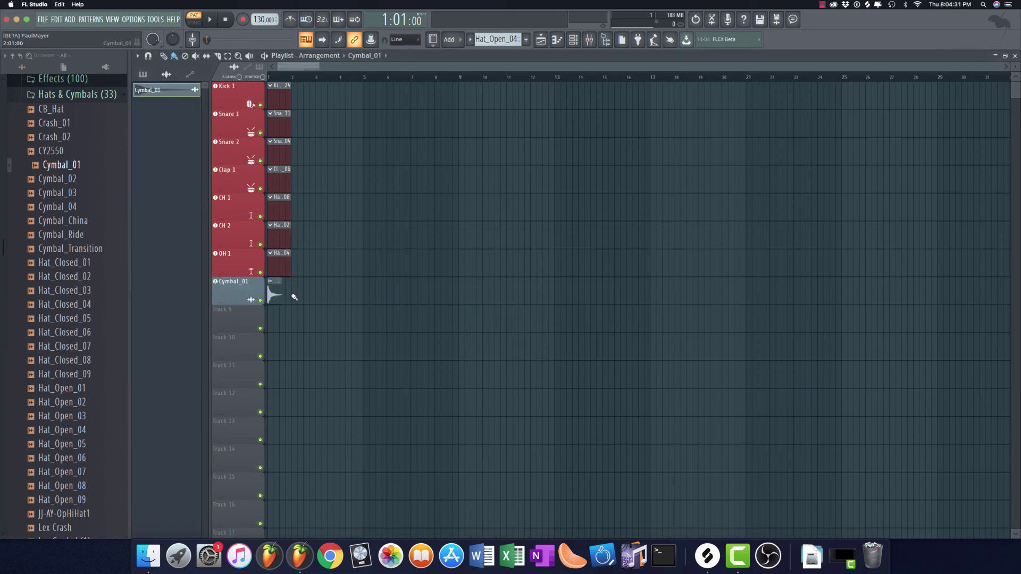
pyautogui.scroll(2, 294, 297)
pyautogui.moveTo(279, 291); pyautogui.dragTo(464, 289)
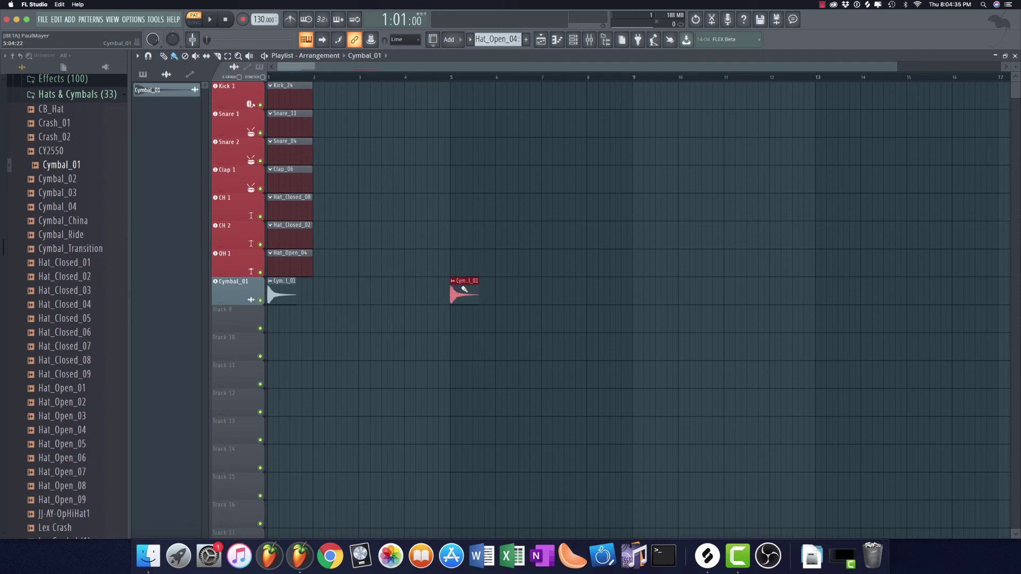
pyautogui.moveTo(287, 295); pyautogui.dragTo(313, 292)
pyautogui.rightClick(482, 295)
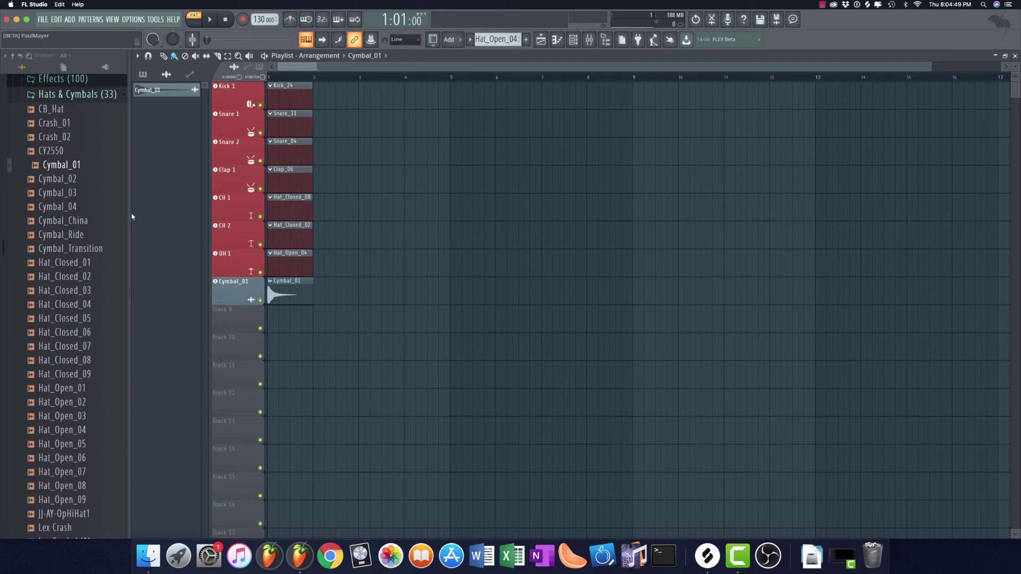
pyautogui.rightClick(239, 281)
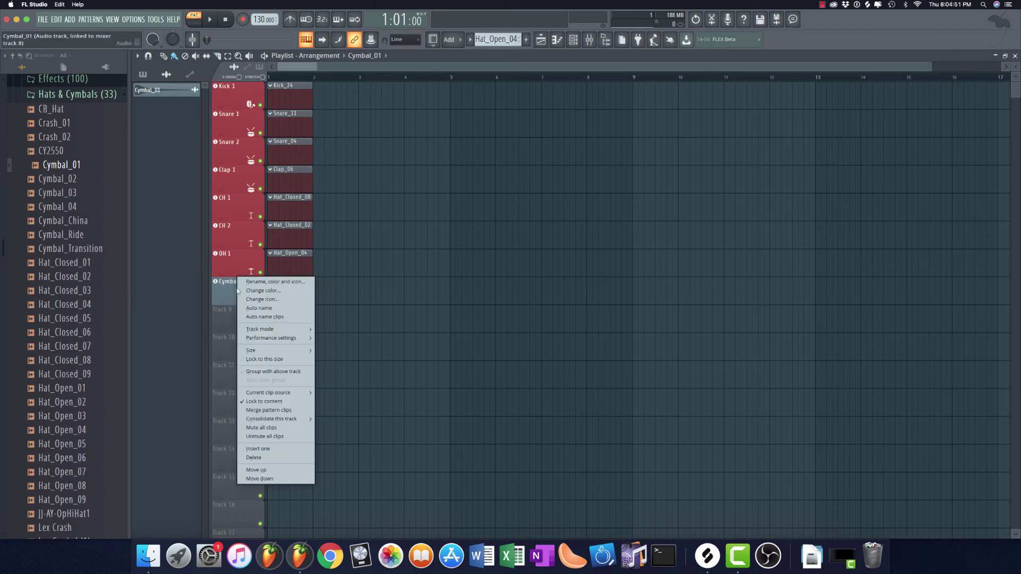
pyautogui.click(278, 282)
pyautogui.write('Crash 1')
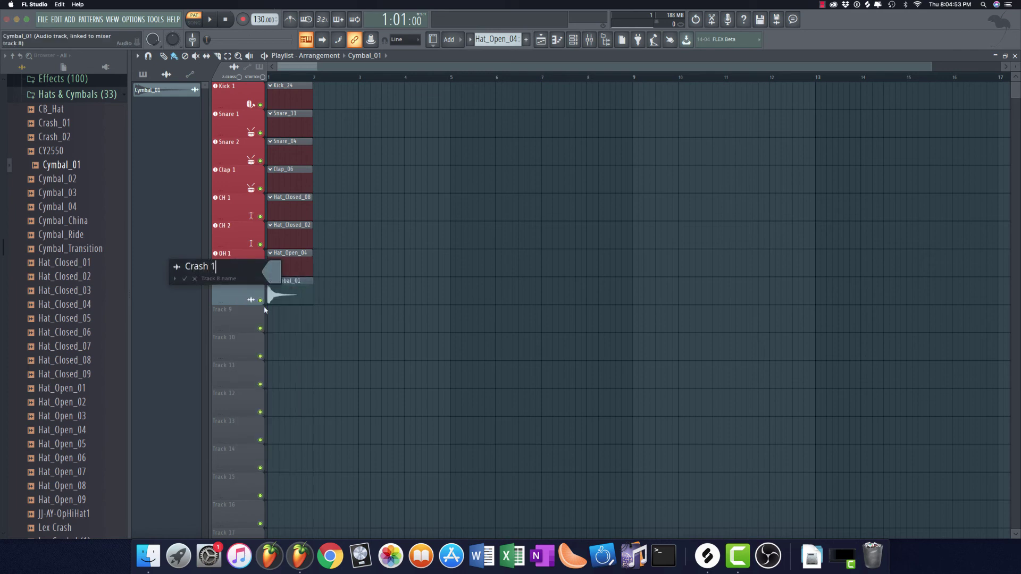
pyautogui.press('BackSpace')
pyautogui.click(270, 281)
pyautogui.click(241, 300)
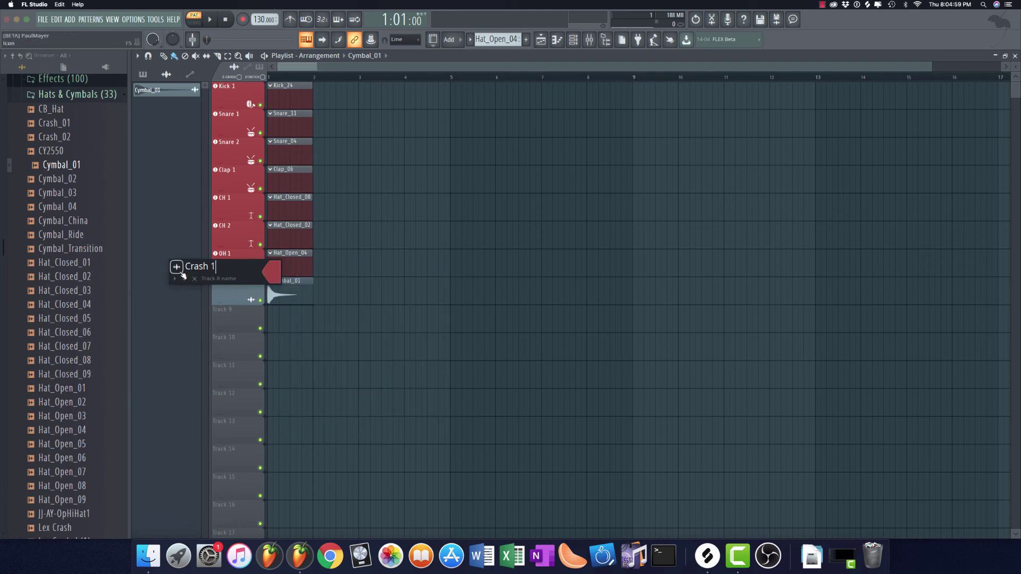
pyautogui.press('Return')
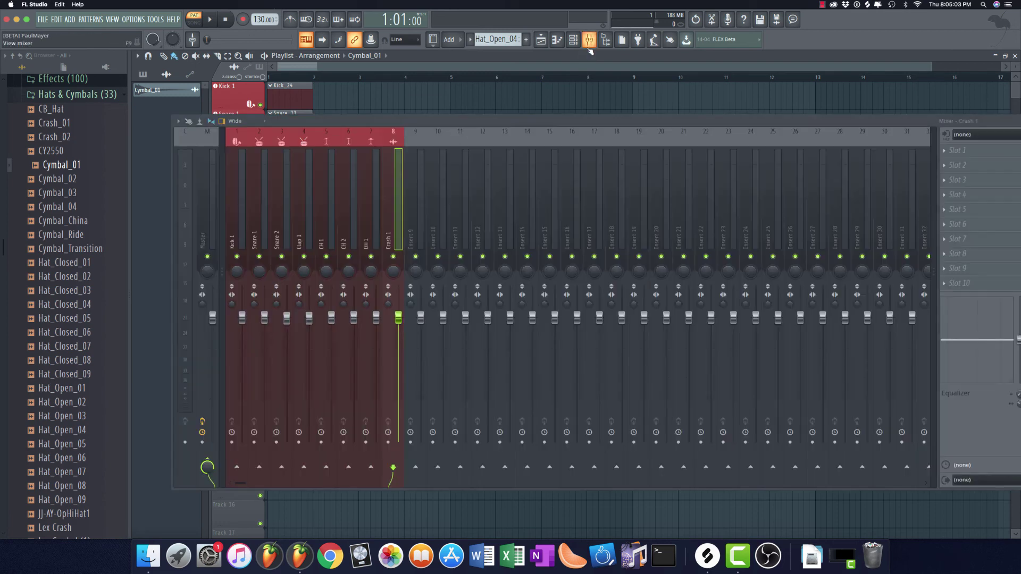
pyautogui.press('F9')
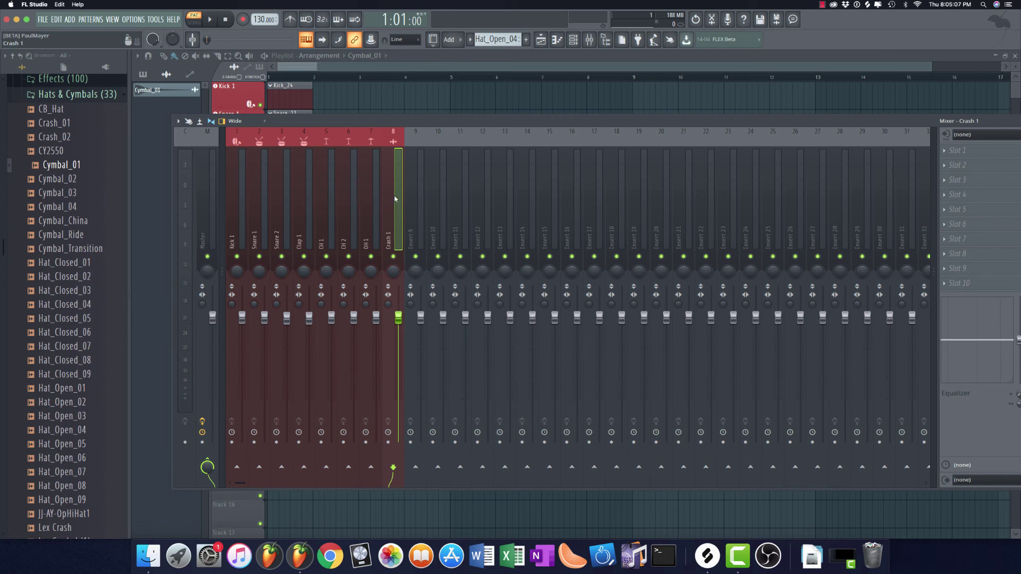
pyautogui.press('F9')
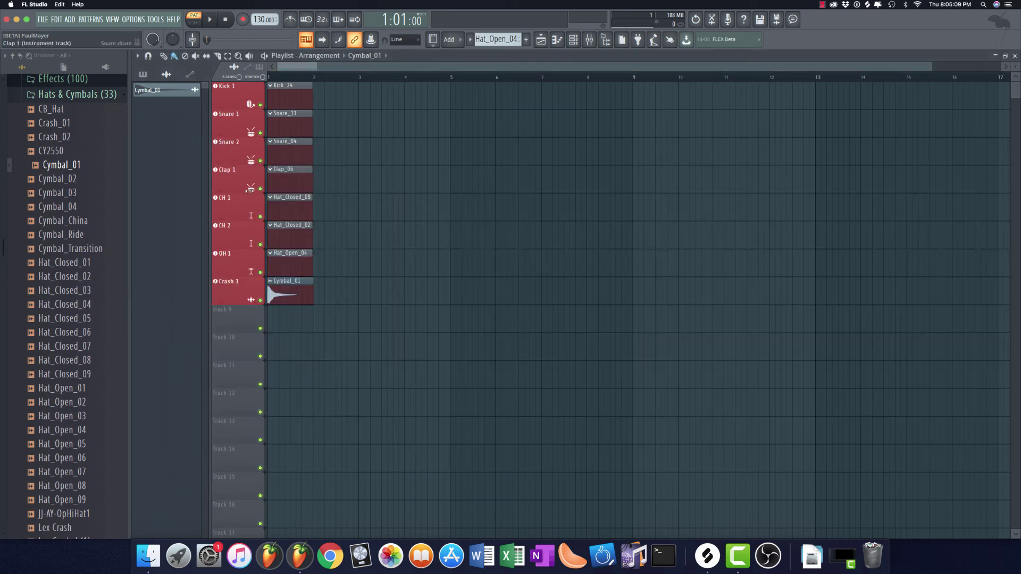
# Collapse Hats & Cymbals, expand the Snaps folder and audition Snap_01 and Snap_02
pyautogui.click(589, 39)
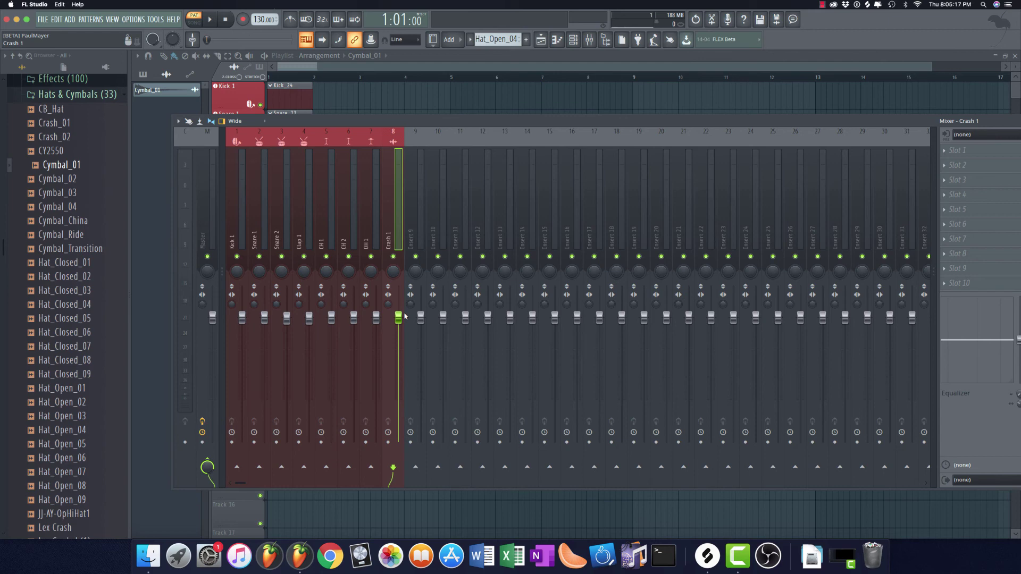
pyautogui.click(84, 95)
pyautogui.scroll(4, 79, 213)
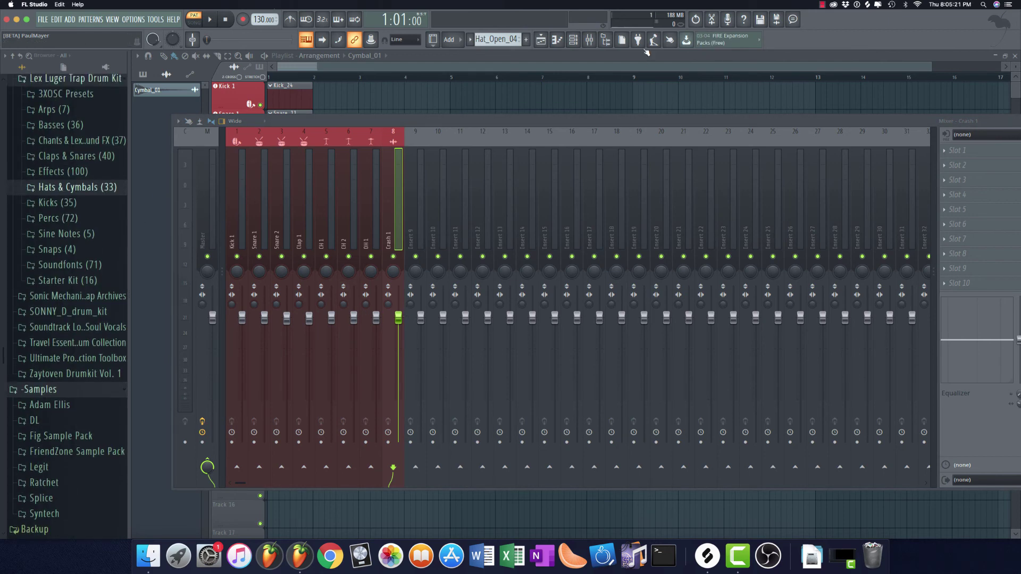
pyautogui.press('F9')
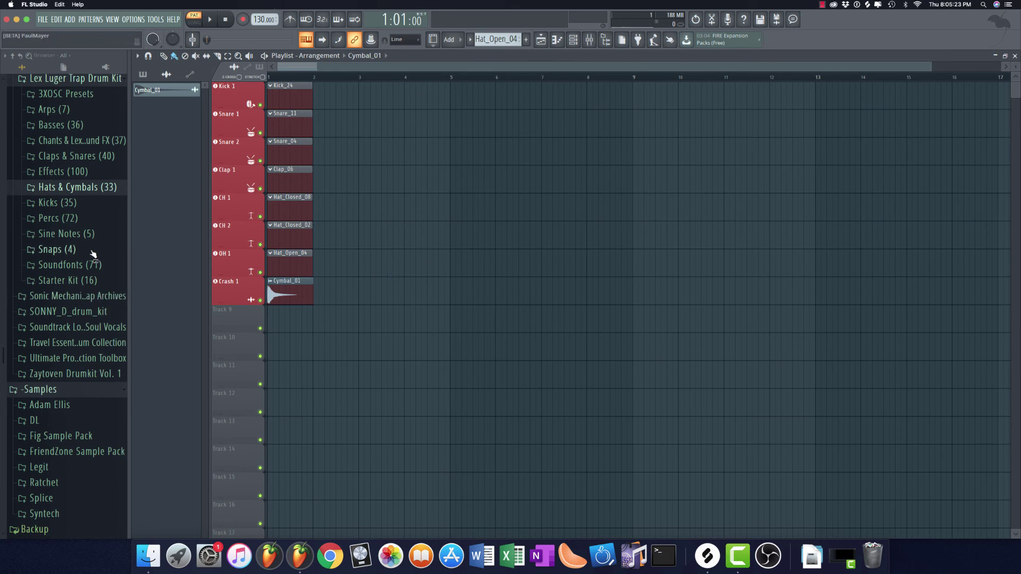
pyautogui.click(70, 250)
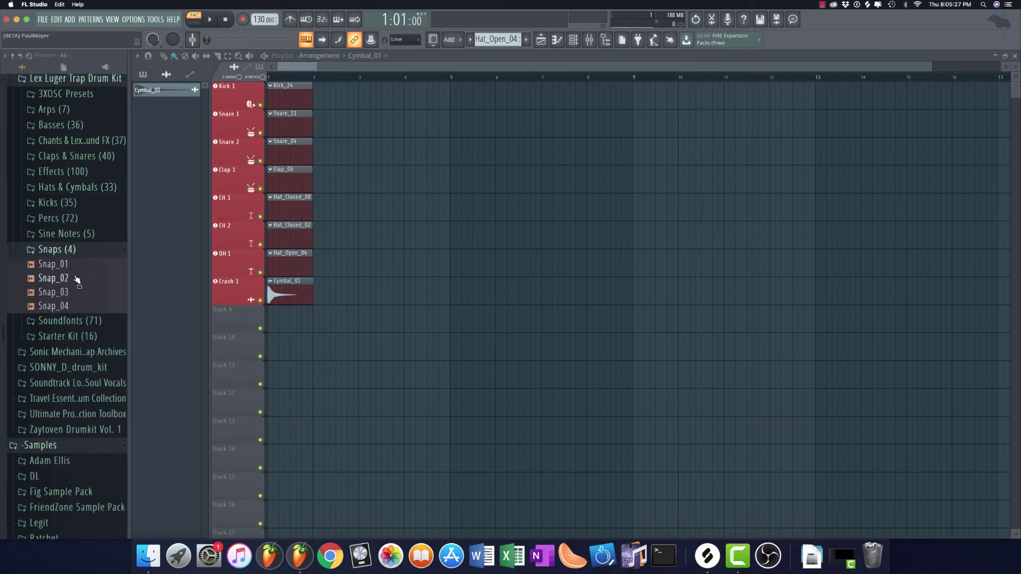
pyautogui.click(73, 268)
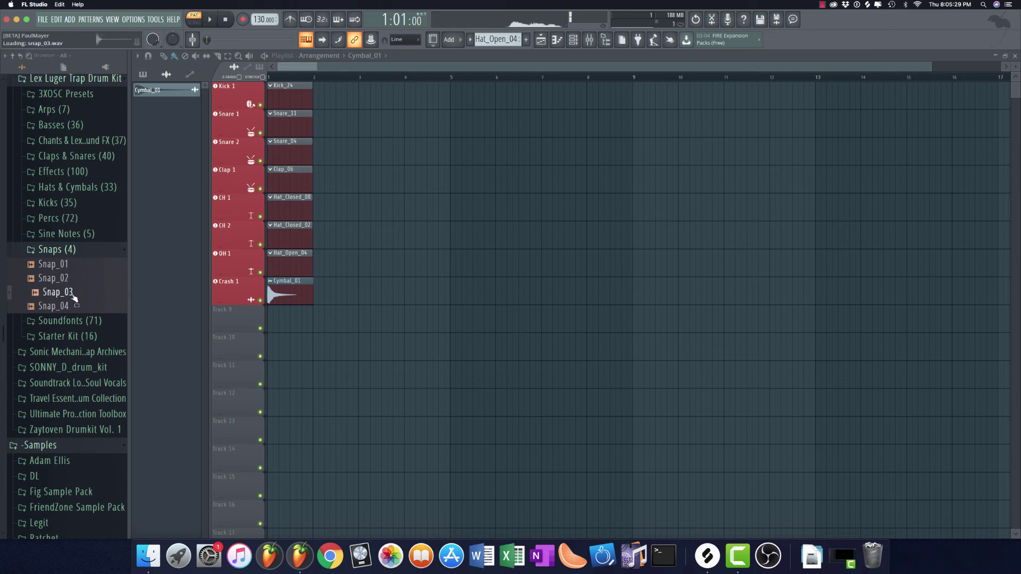
pyautogui.click(72, 277)
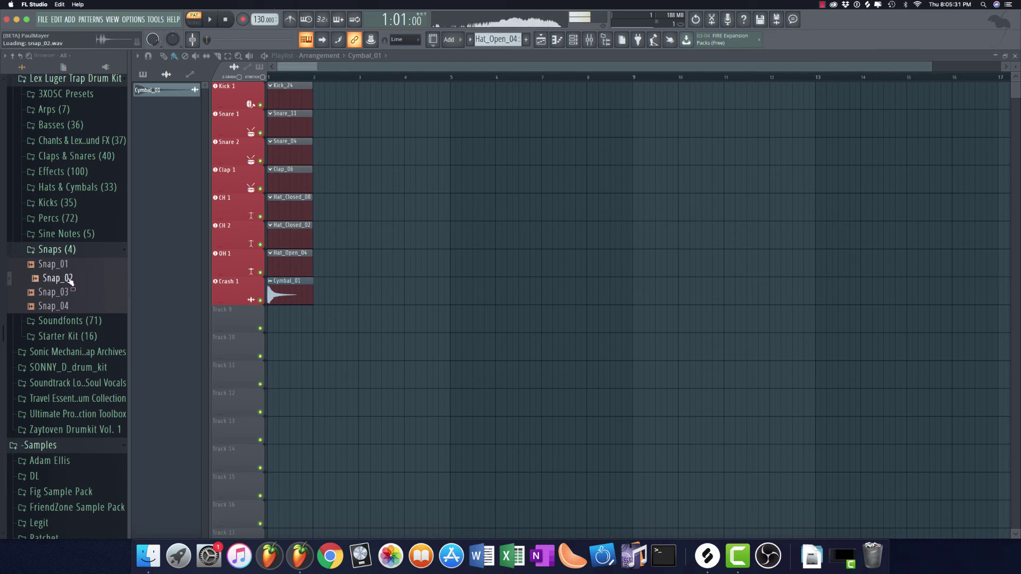
# Add Snap_02 to Track 9 as an instrument track named 'Snap 1' with a shaker icon
pyautogui.moveTo(71, 276); pyautogui.dragTo(230, 328)
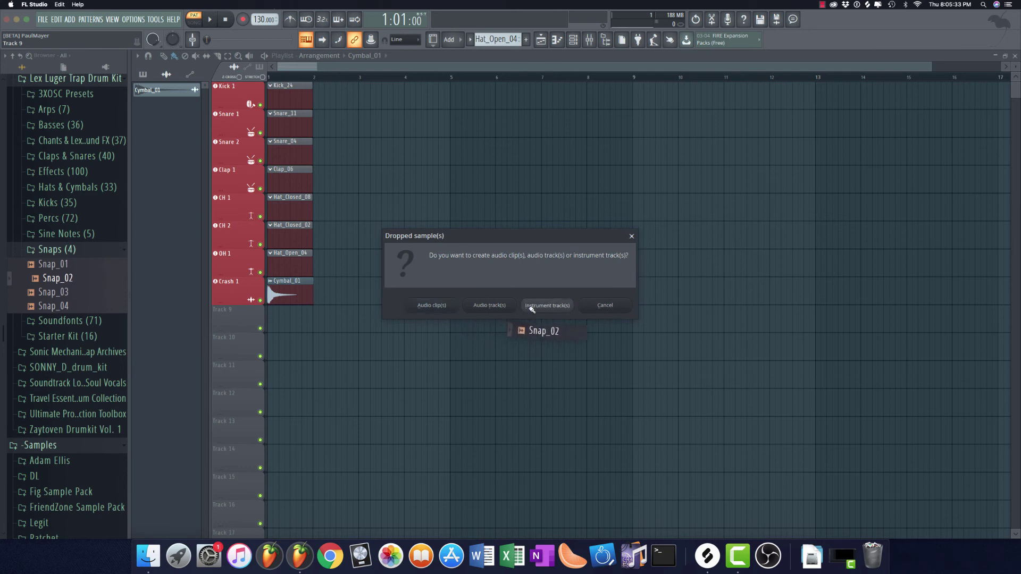
pyautogui.click(534, 305)
pyautogui.rightClick(230, 307)
pyautogui.click(280, 310)
pyautogui.write('Snap 1')
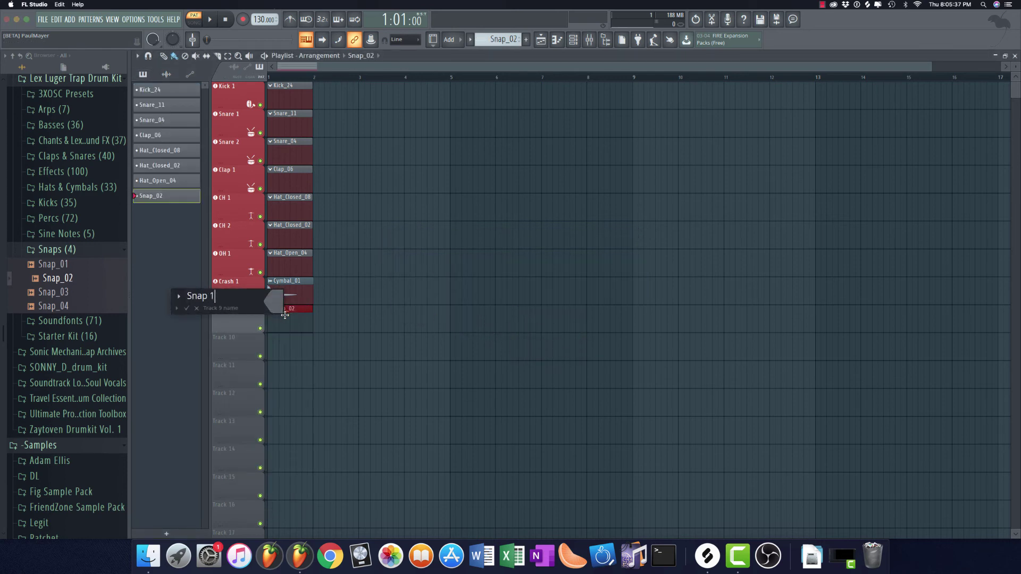
pyautogui.click(283, 315)
pyautogui.click(179, 297)
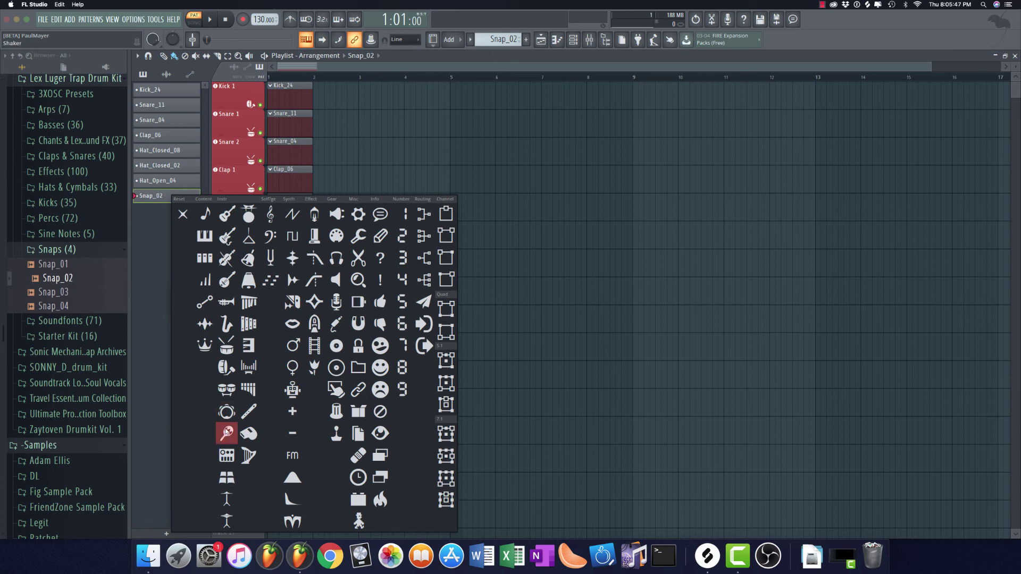
pyautogui.click(227, 432)
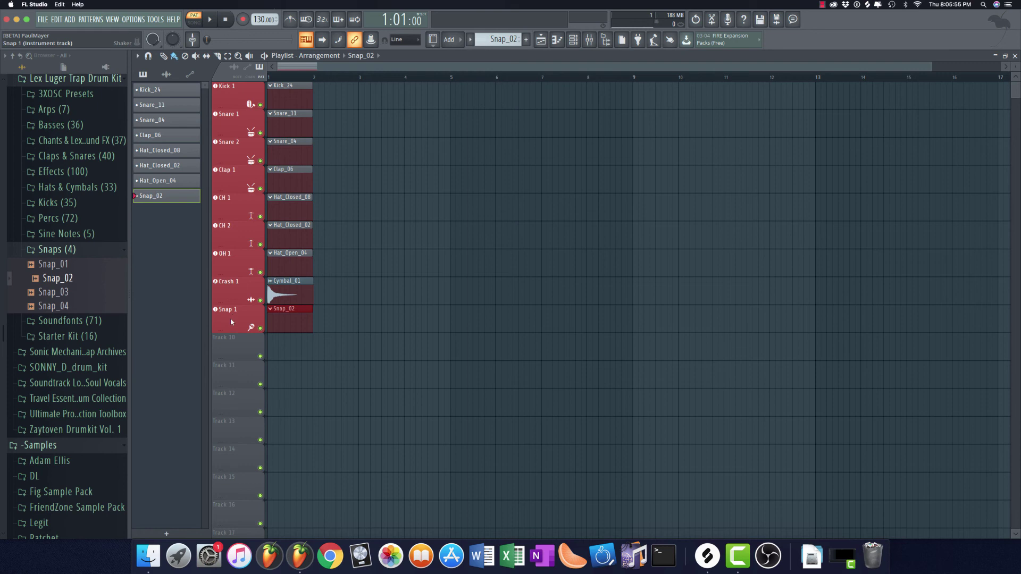
# Move Snap 1 up beneath Clap 1, delete the stray Snap_02 clip, and collapse Snaps
pyautogui.hotkey('alt', 'Down')
pyautogui.moveTo(232, 349); pyautogui.dragTo(231, 209)
pyautogui.click(363, 227)
pyautogui.rightClick(383, 240)
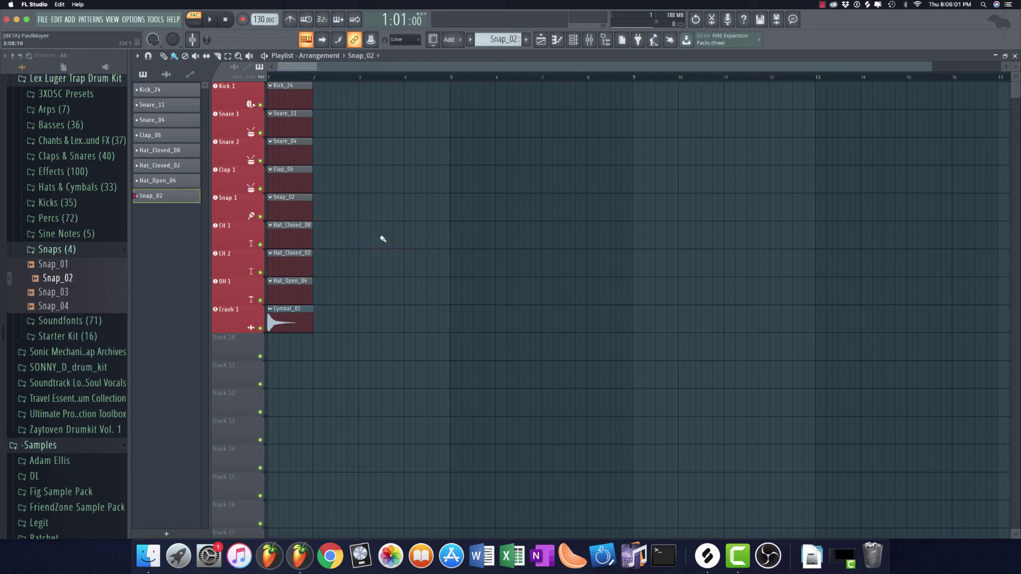
pyautogui.click(80, 250)
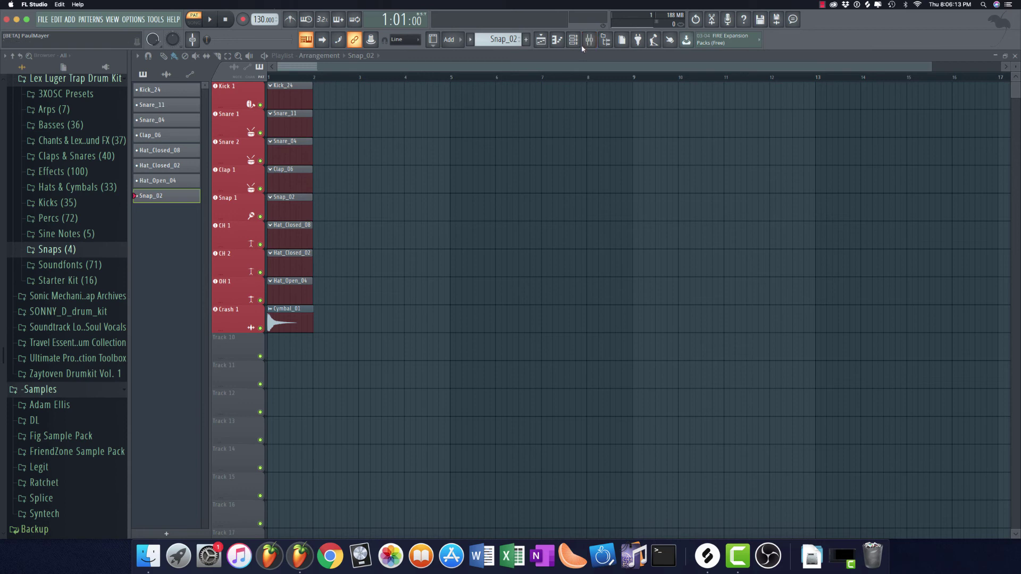
# Load an FPC drum sampler with the Empty preset onto Track 10
pyautogui.rightClick(241, 350)
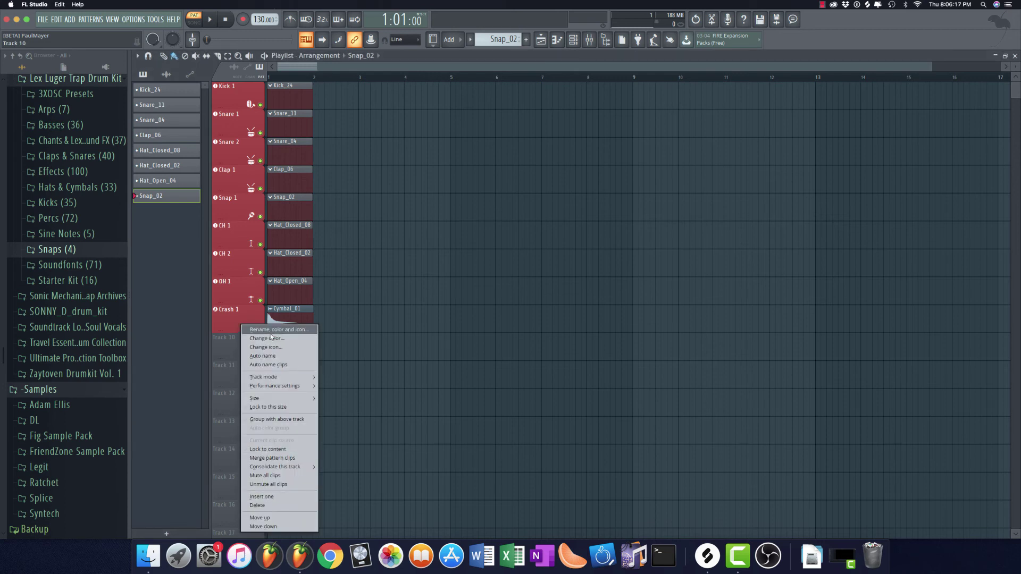
pyautogui.moveTo(276, 377)
pyautogui.moveTo(351, 395)
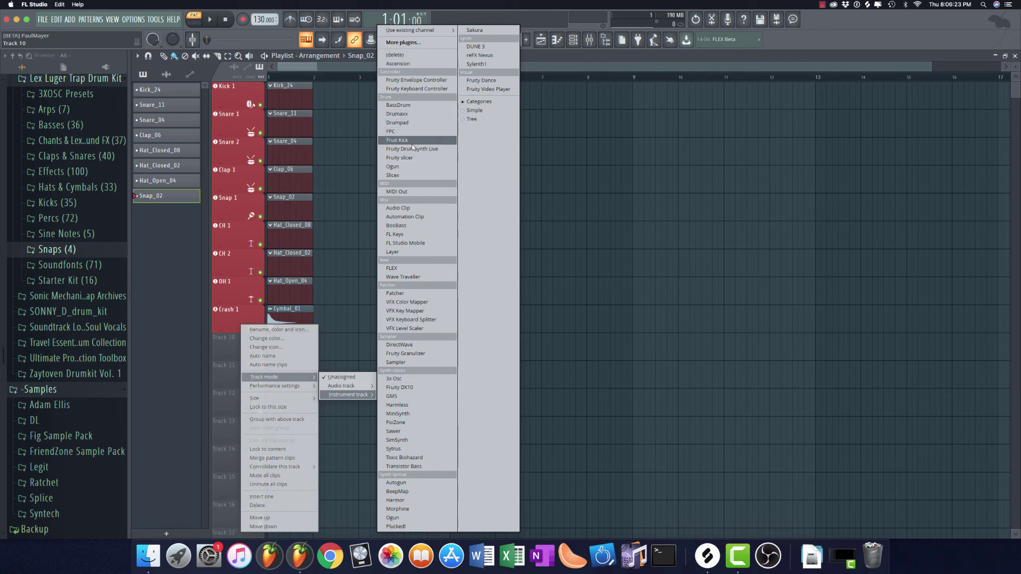
pyautogui.click(391, 131)
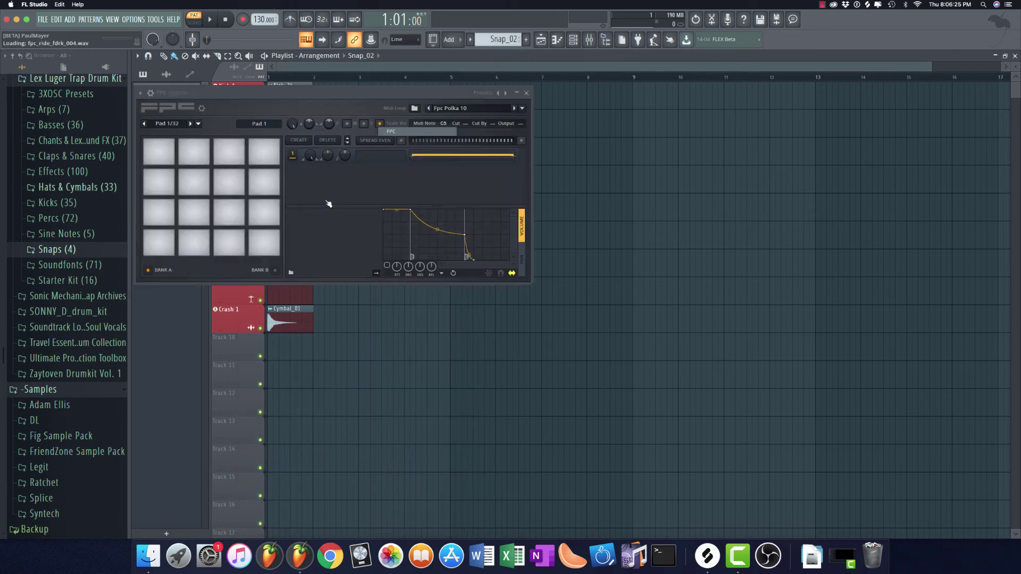
pyautogui.moveTo(294, 103); pyautogui.dragTo(433, 165)
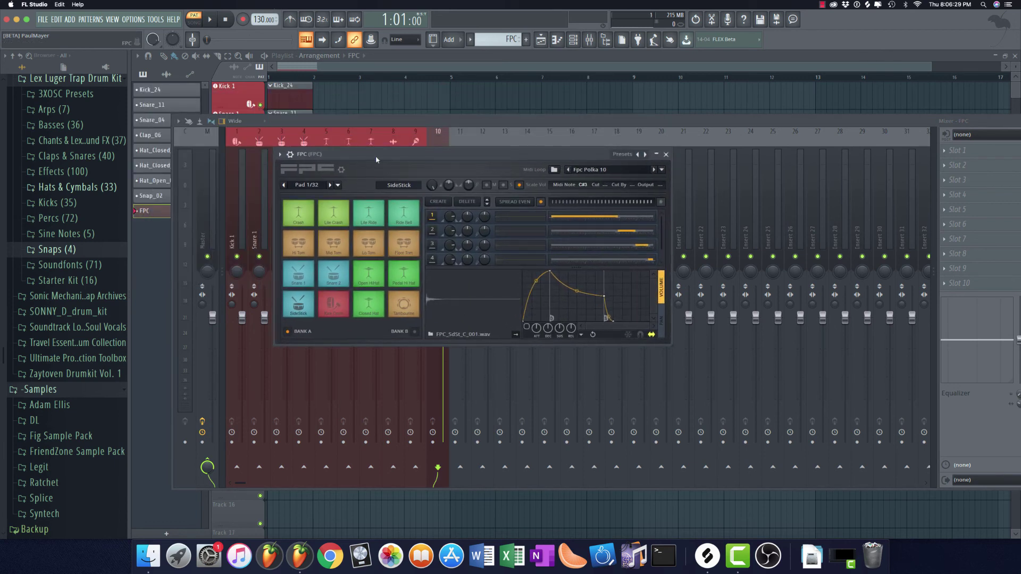
pyautogui.click(636, 155)
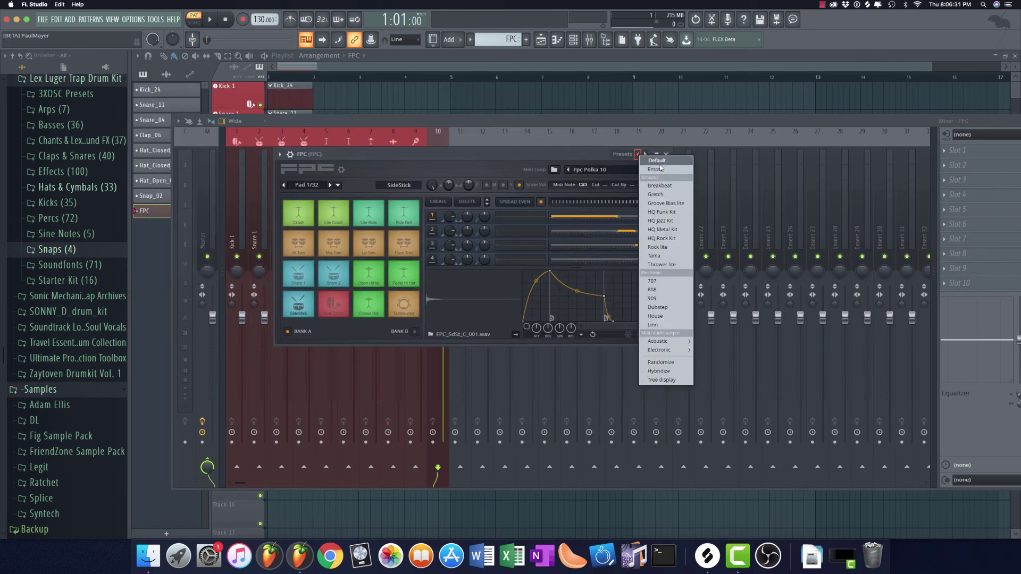
pyautogui.click(660, 170)
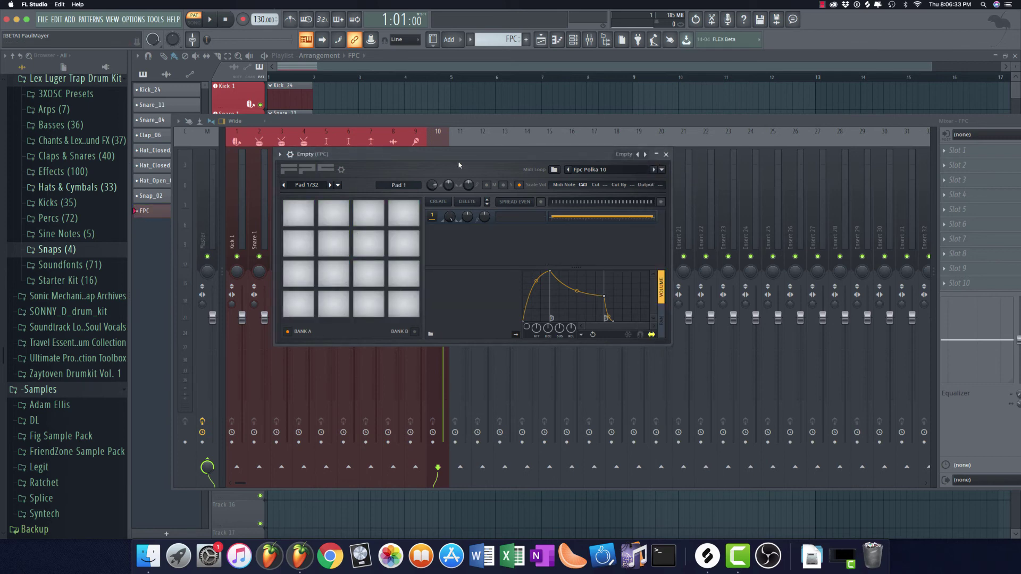
pyautogui.moveTo(490, 156); pyautogui.dragTo(506, 403)
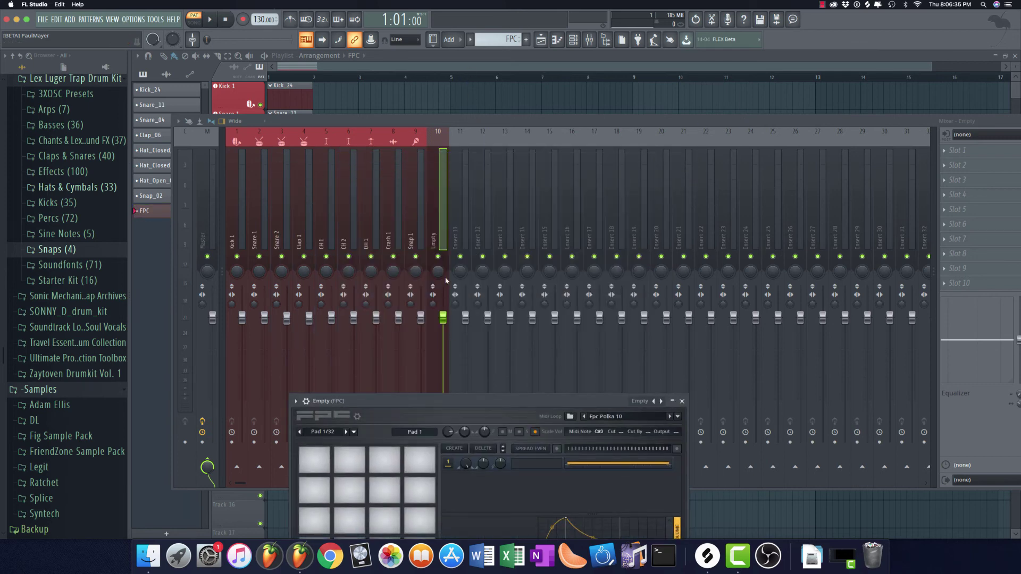
# Name mixer insert 10 'Perc', colour it red and give it the drum-pads icon
pyautogui.rightClick(448, 130)
pyautogui.click(475, 141)
pyautogui.write('Perc')
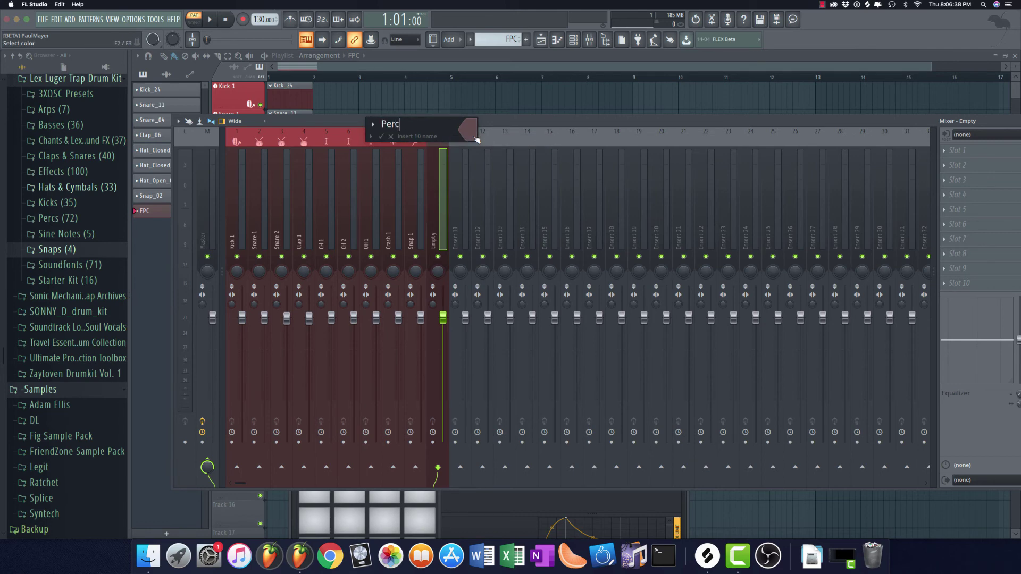
pyautogui.click(476, 140)
pyautogui.click(481, 172)
pyautogui.click(374, 125)
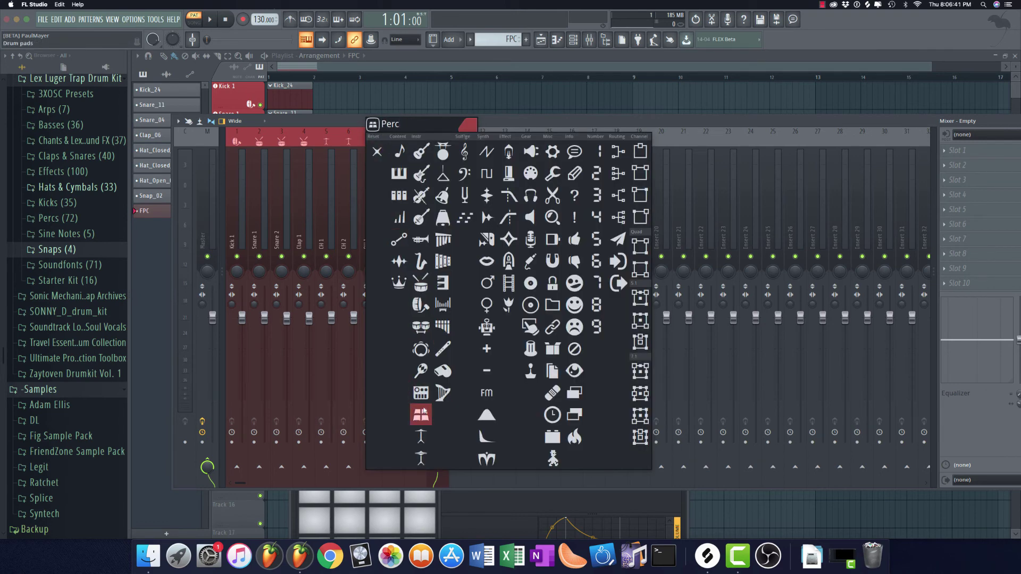
pyautogui.click(424, 413)
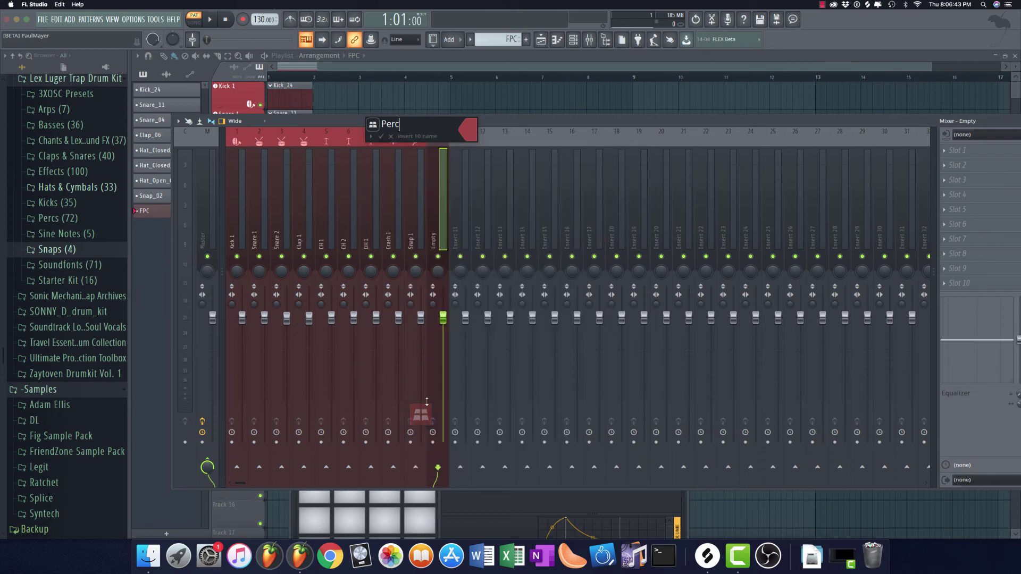
pyautogui.press('Return')
pyautogui.moveTo(429, 122); pyautogui.dragTo(429, 59)
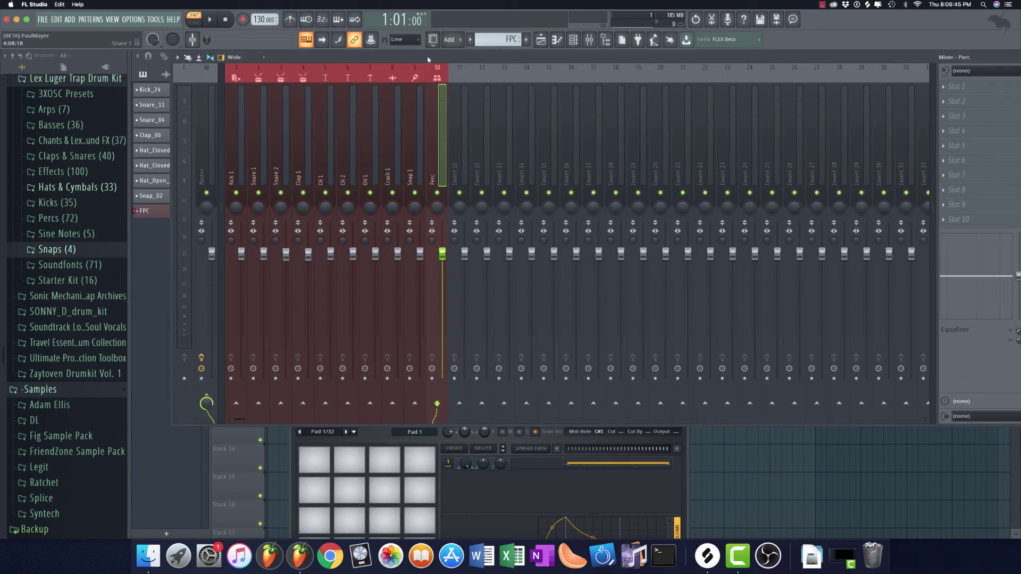
# Audition a few of the empty FPC pads, then close the FPC window
pyautogui.click(504, 492)
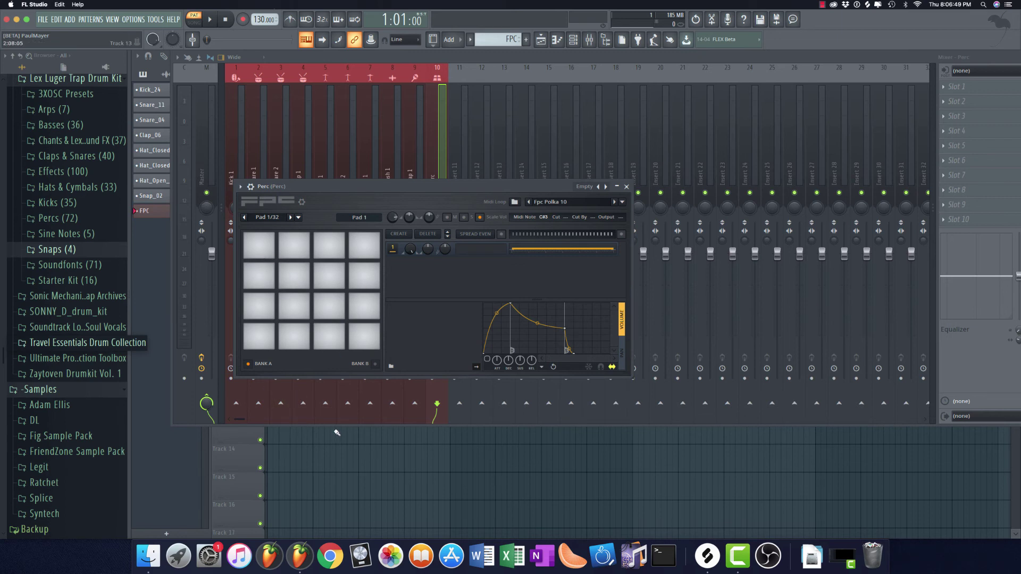
pyautogui.click(331, 333)
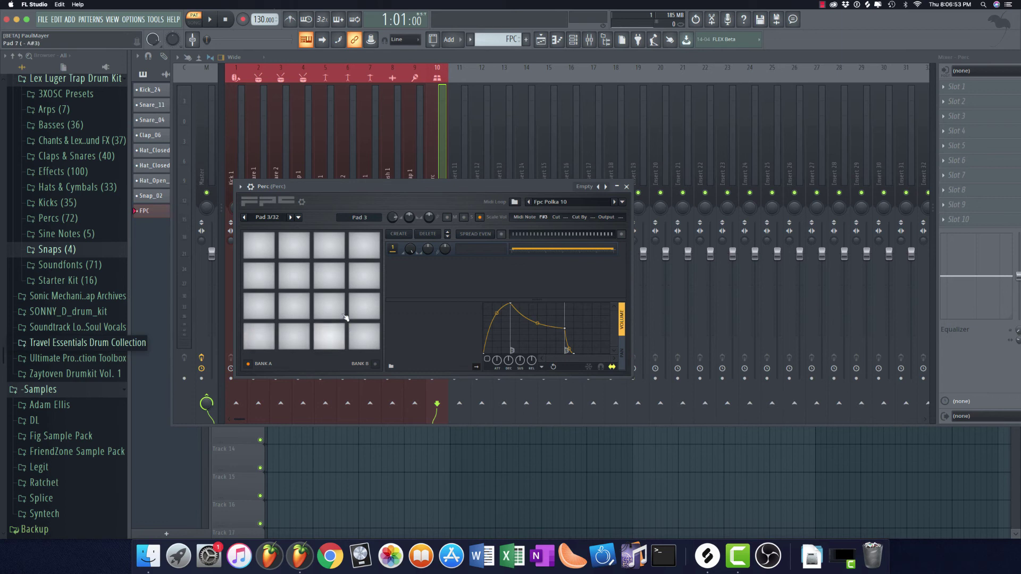
pyautogui.click(269, 316)
pyautogui.click(328, 308)
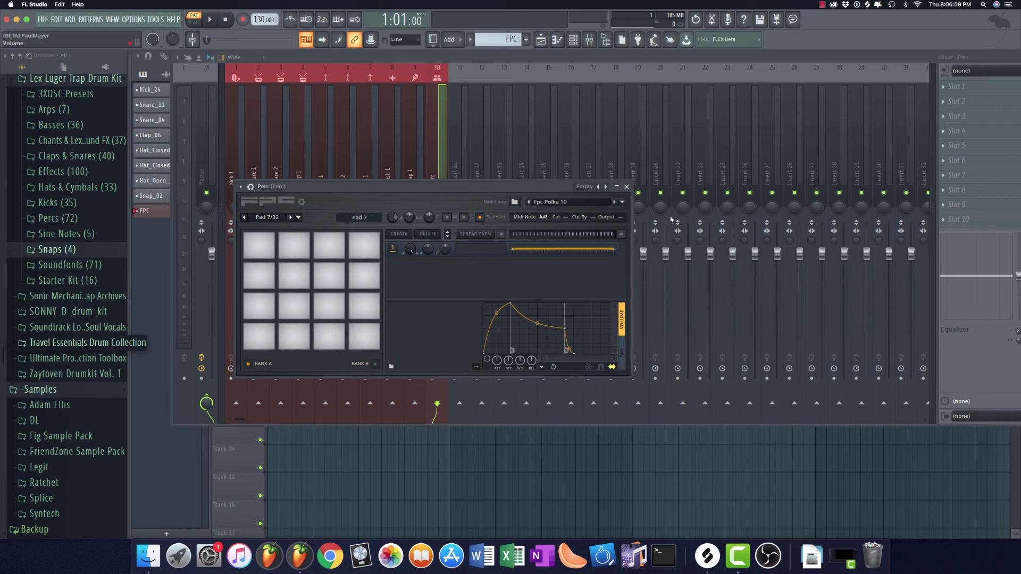
pyautogui.click(627, 187)
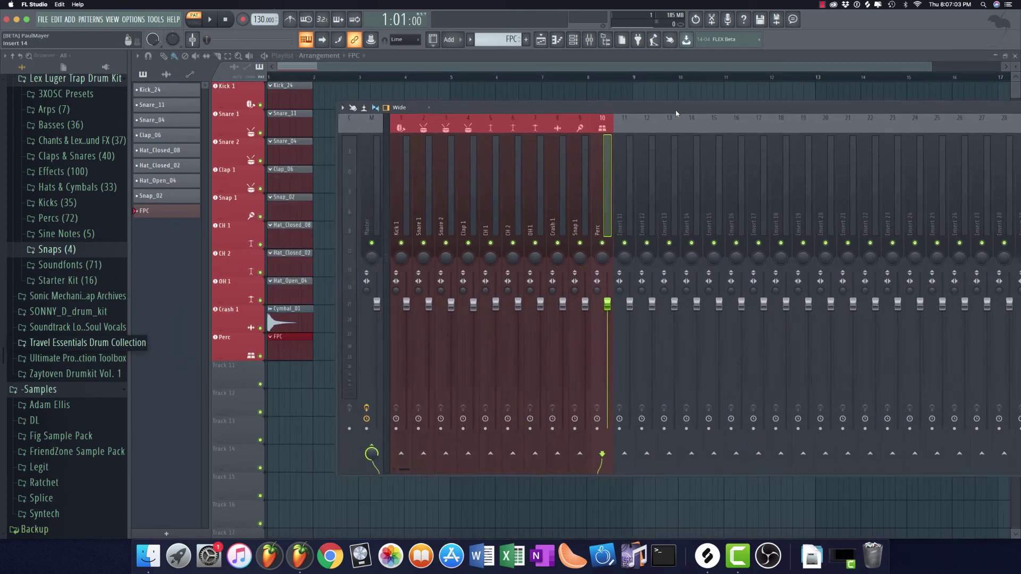
# Move the empty track to the top of the playlist and reset its name to Track 1
pyautogui.press('F9')
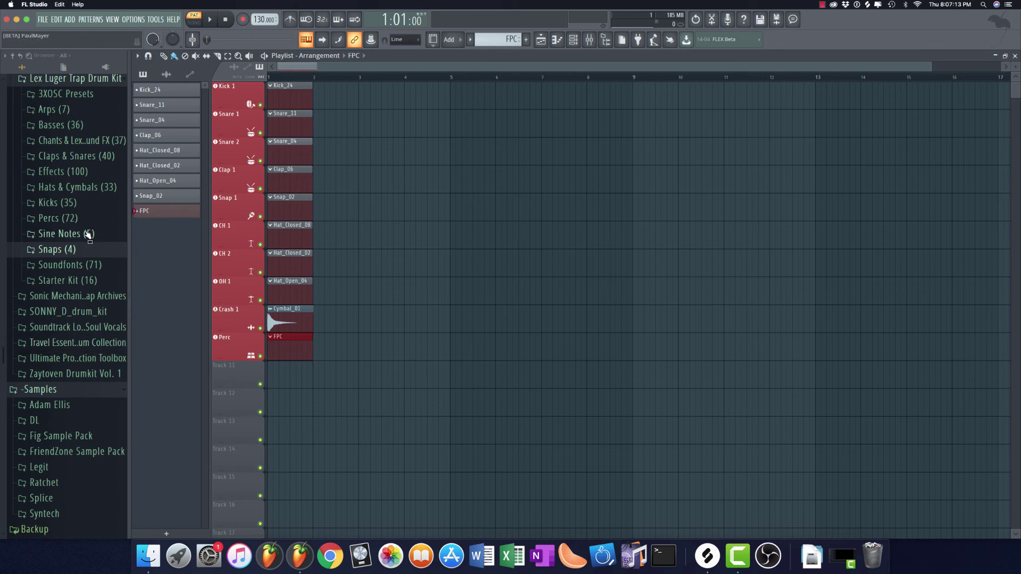
pyautogui.scroll(4, 81, 228)
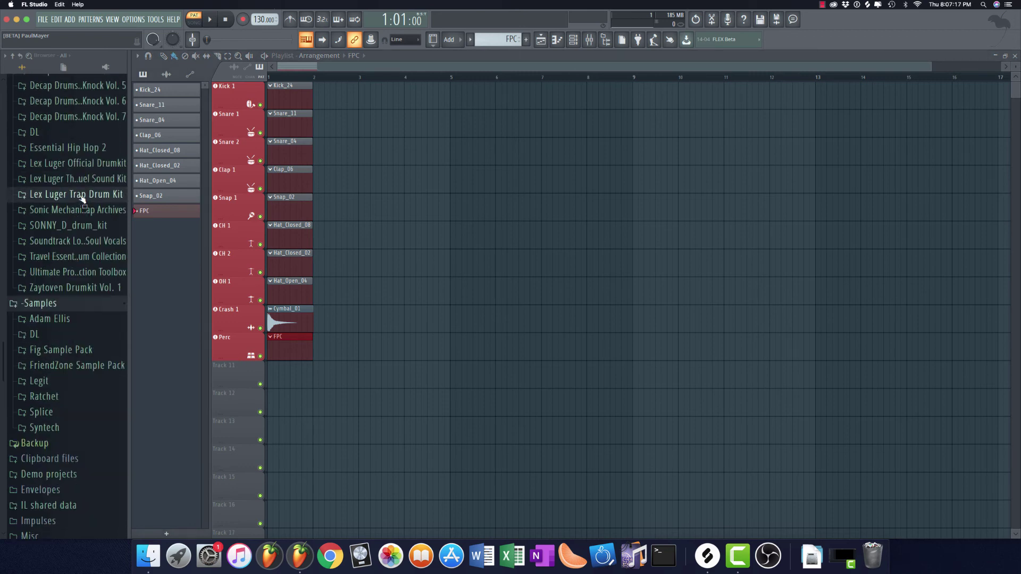
pyautogui.scroll(7, 82, 198)
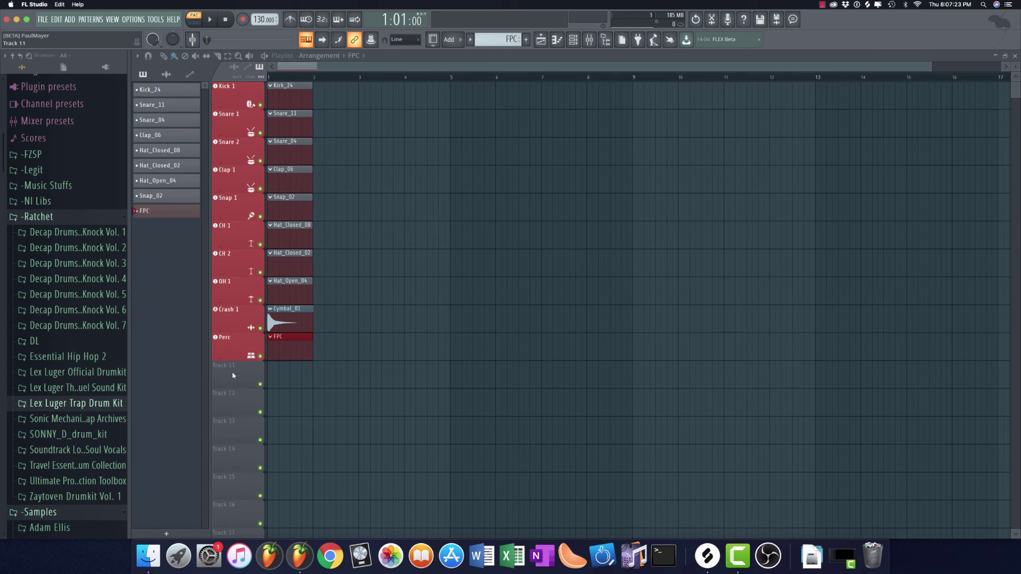
pyautogui.moveTo(232, 376); pyautogui.dragTo(232, 98)
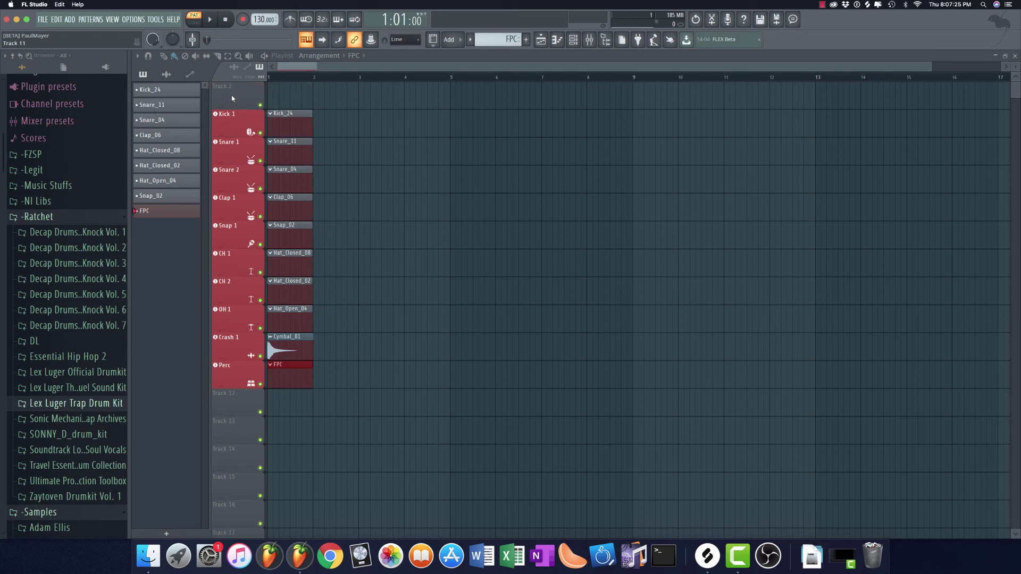
pyautogui.rightClick(231, 99)
pyautogui.click(223, 99)
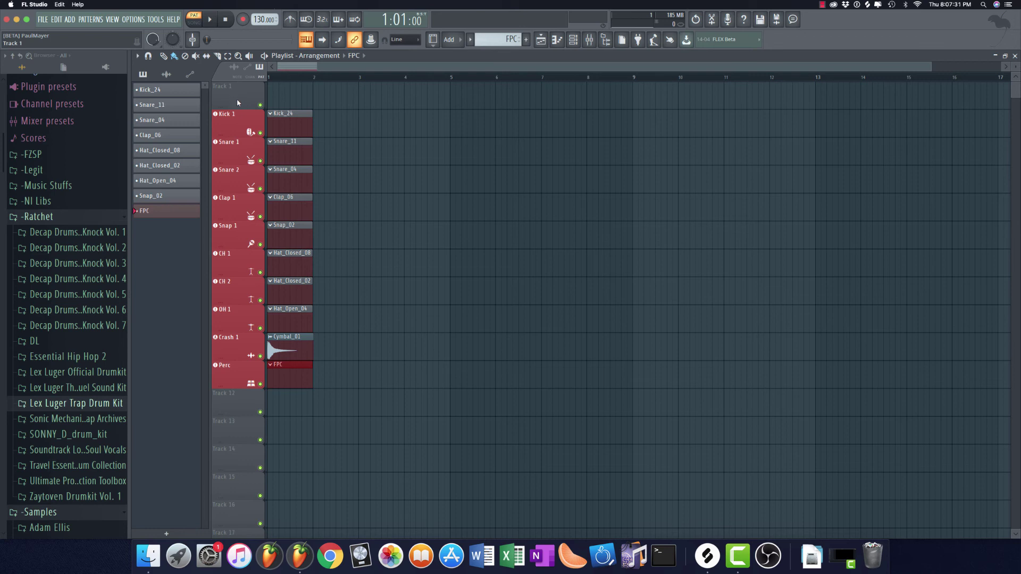
# Turn the empty top track into a Slicex instrument track
pyautogui.rightClick(239, 99)
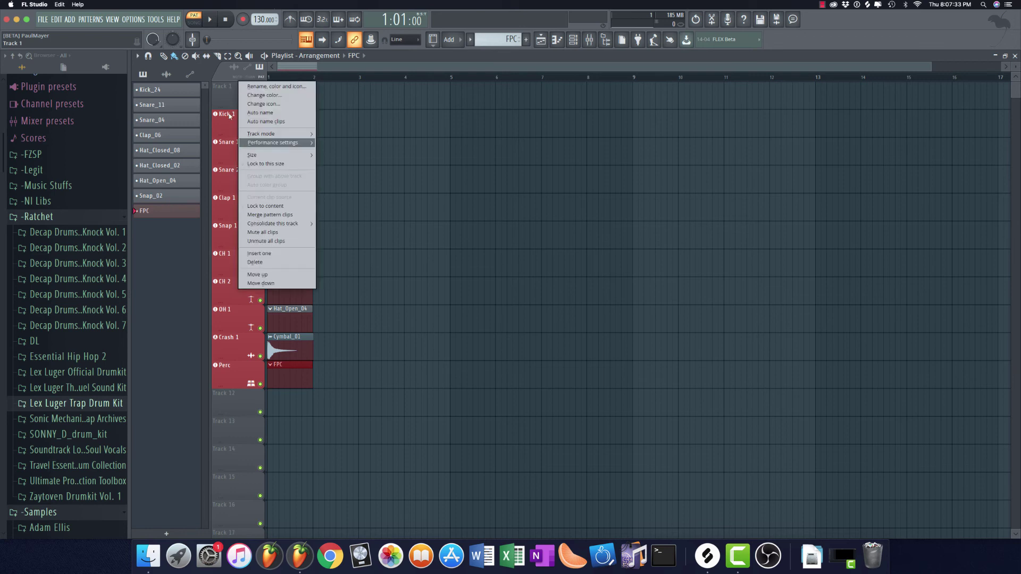
pyautogui.moveTo(249, 133)
pyautogui.moveTo(338, 152)
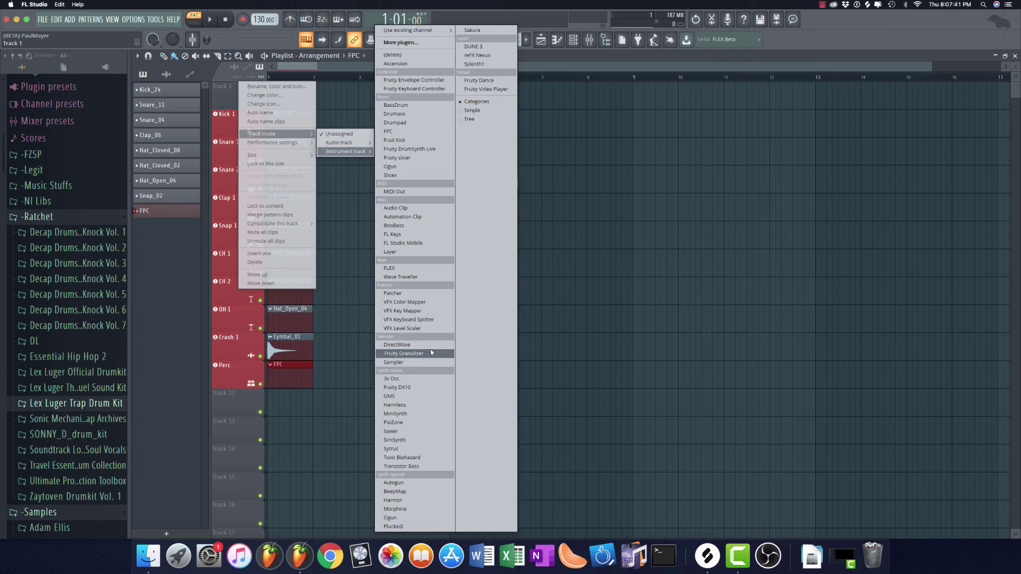
pyautogui.click(416, 175)
# Name mixer insert 11 'Main Sample', colour it orange, give it an icon, then close the mixer
pyautogui.rightClick(458, 118)
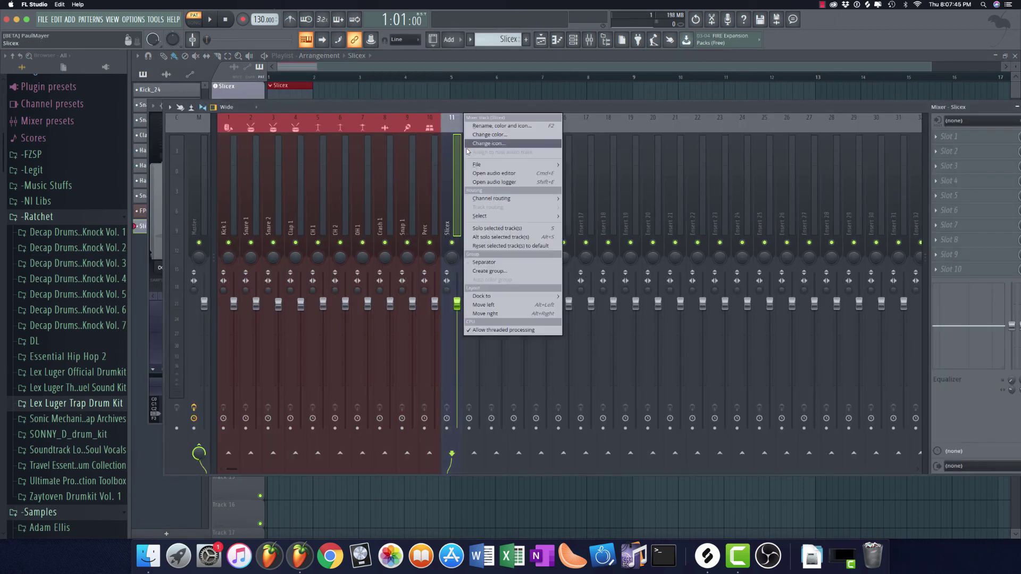
pyautogui.click(478, 122)
pyautogui.write('Main')
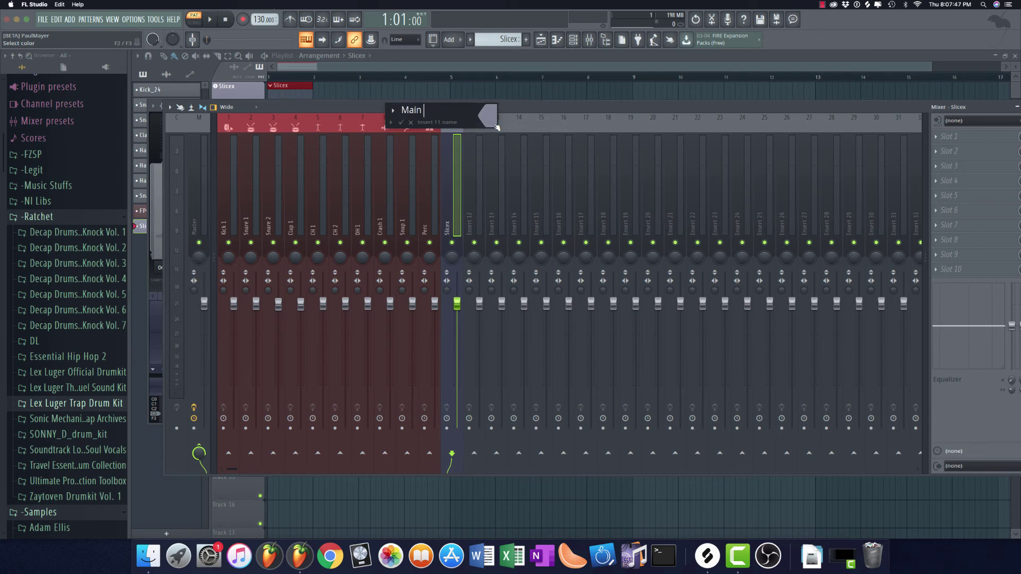
pyautogui.write(' Sample')
pyautogui.click(495, 126)
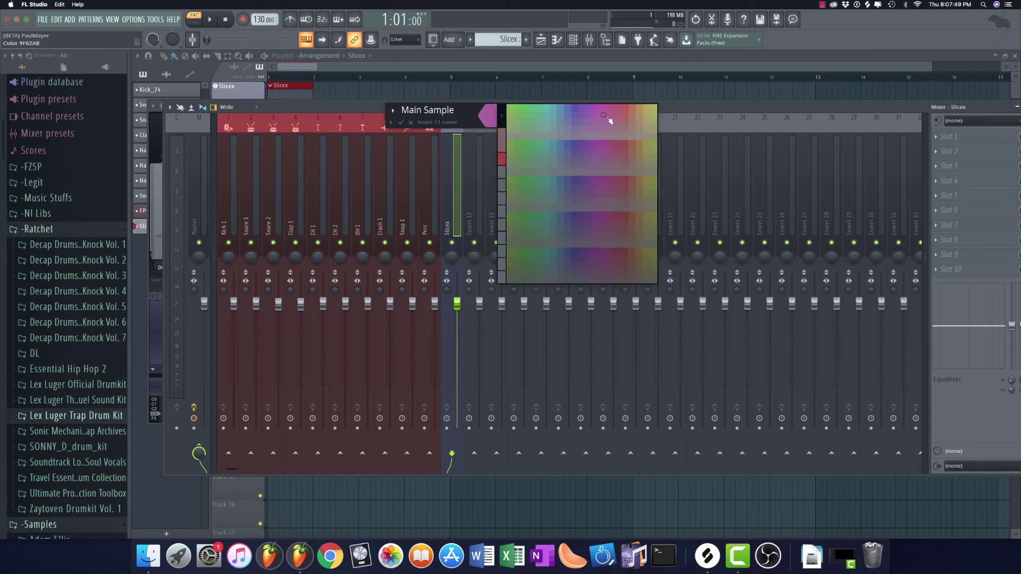
pyautogui.click(643, 106)
pyautogui.click(399, 114)
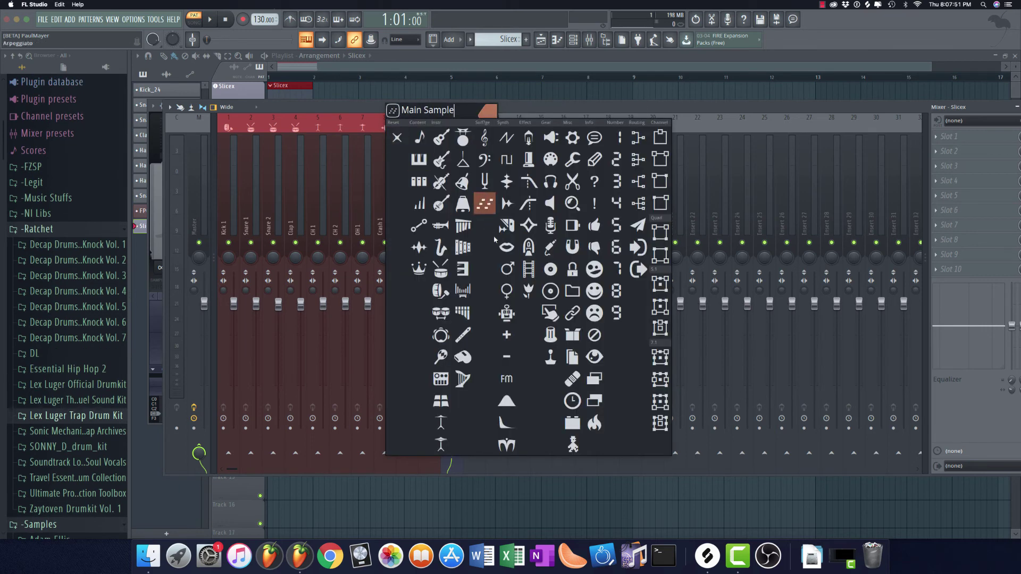
pyautogui.click(506, 226)
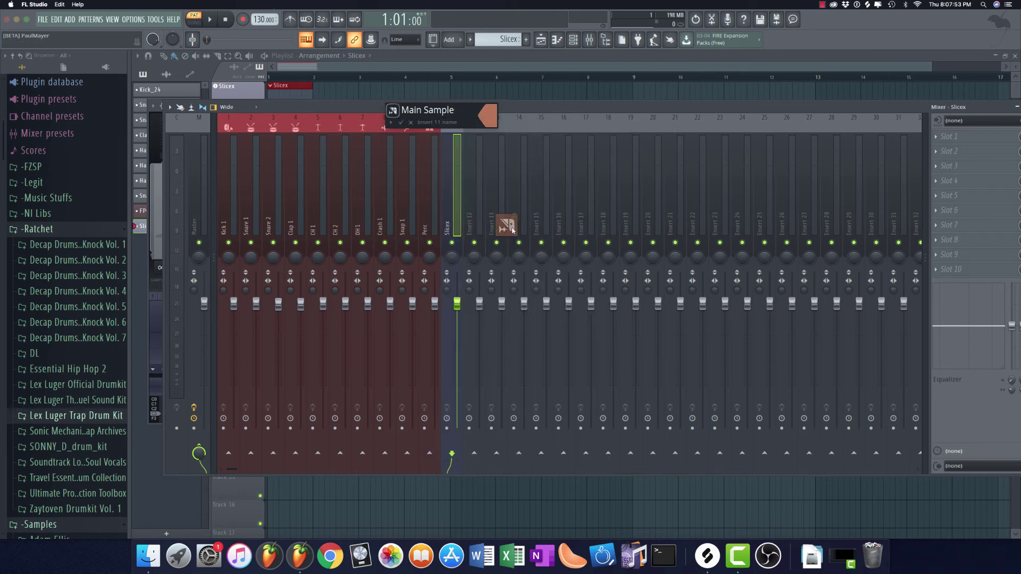
pyautogui.press('Return')
pyautogui.press('F9')
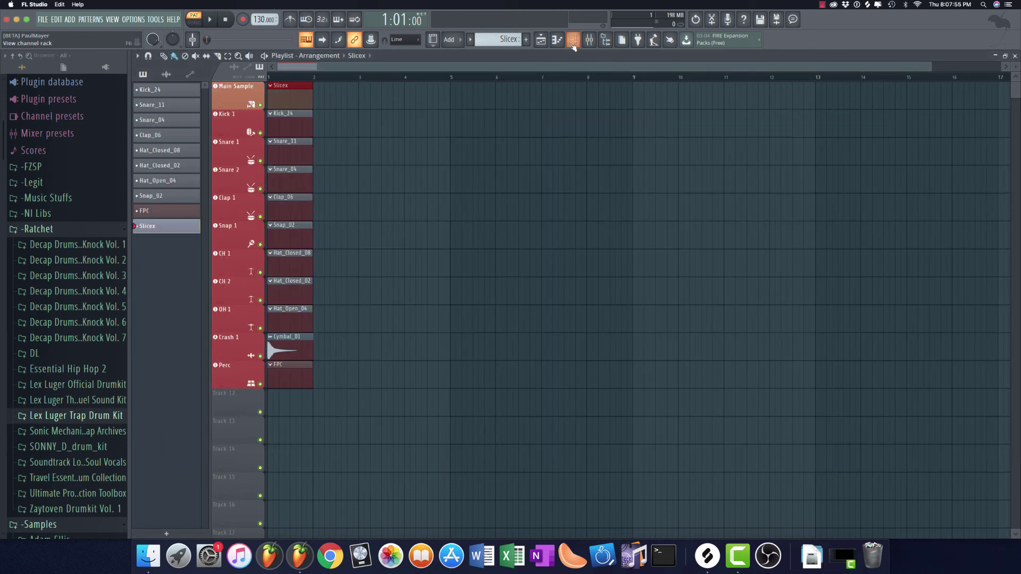
# Load the Birds and Bees strings loop from Melodic Loops into the Main Sample Slicex
pyautogui.press('F6')
pyautogui.click(75, 338)
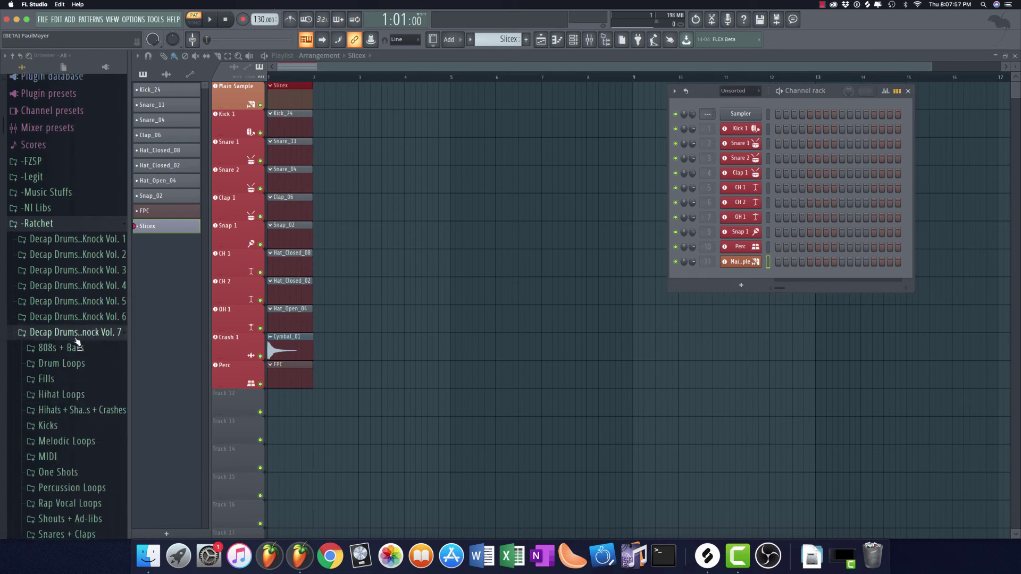
pyautogui.scroll(-5, 69, 340)
pyautogui.click(69, 352)
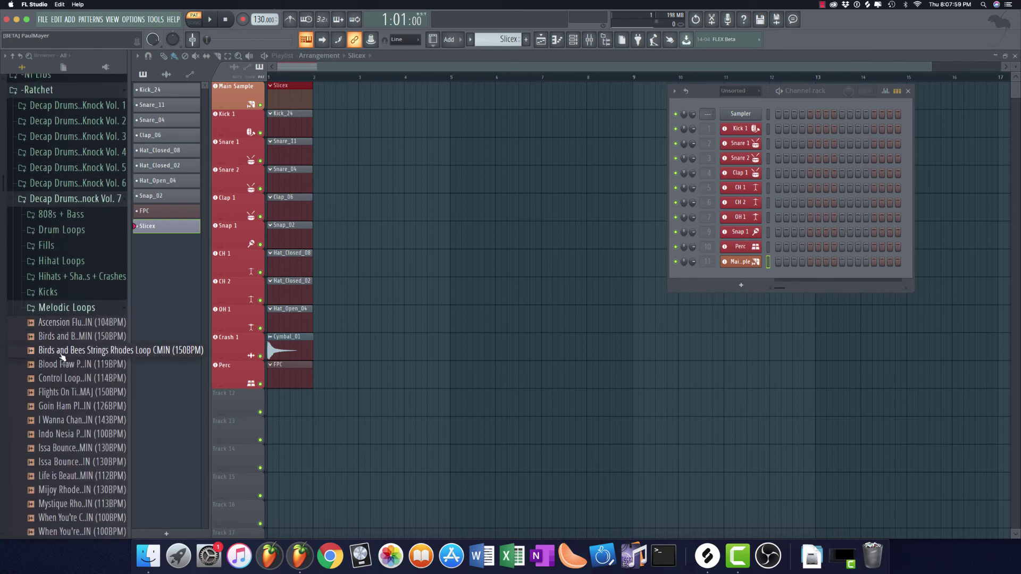
pyautogui.click(62, 351)
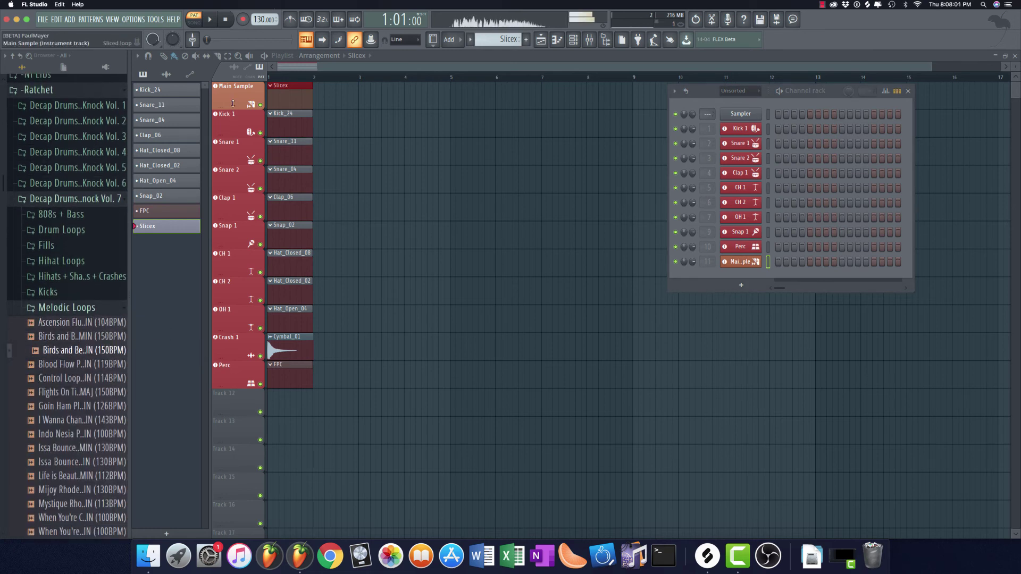
pyautogui.click(231, 102)
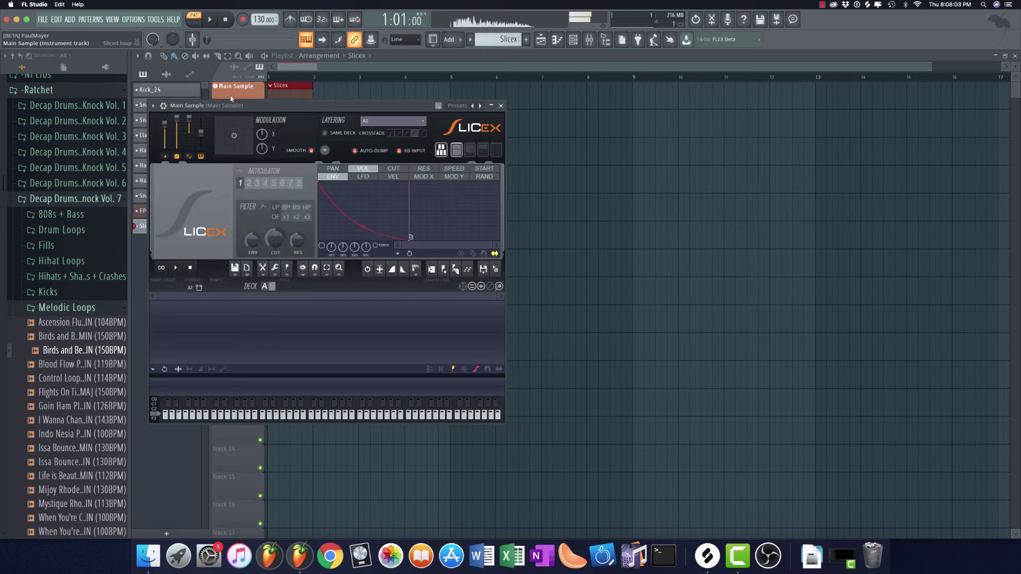
pyautogui.moveTo(516, 115); pyautogui.dragTo(513, 116)
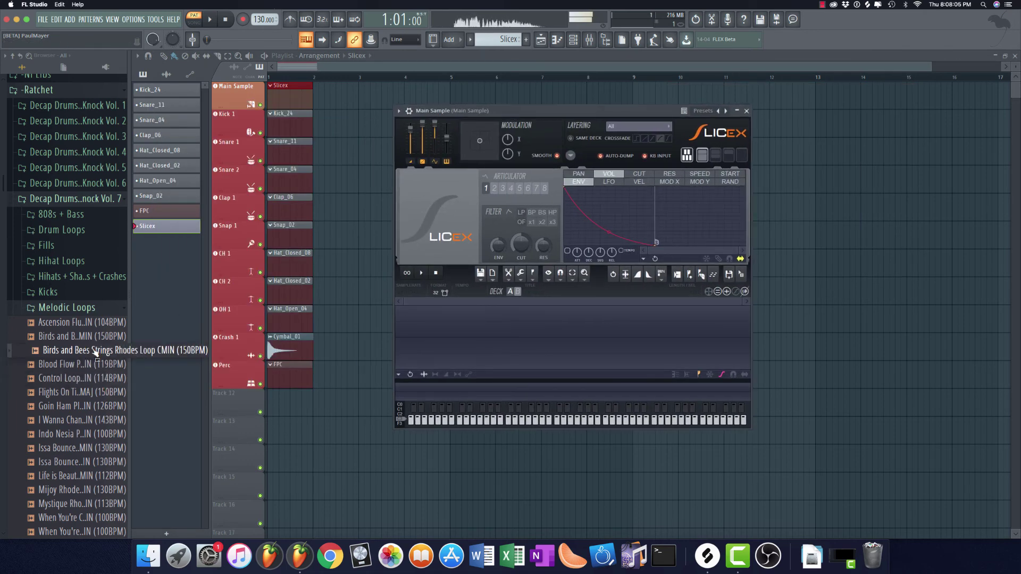
pyautogui.moveTo(80, 350); pyautogui.dragTo(563, 340)
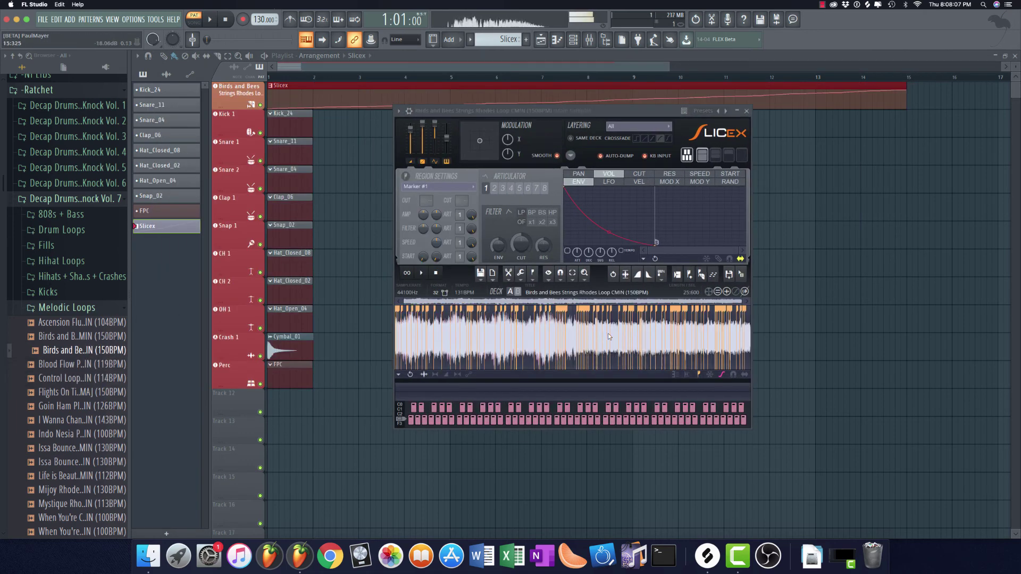
# Auto-slice the loop into many markers and view its slices in the piano roll
pyautogui.click(703, 274)
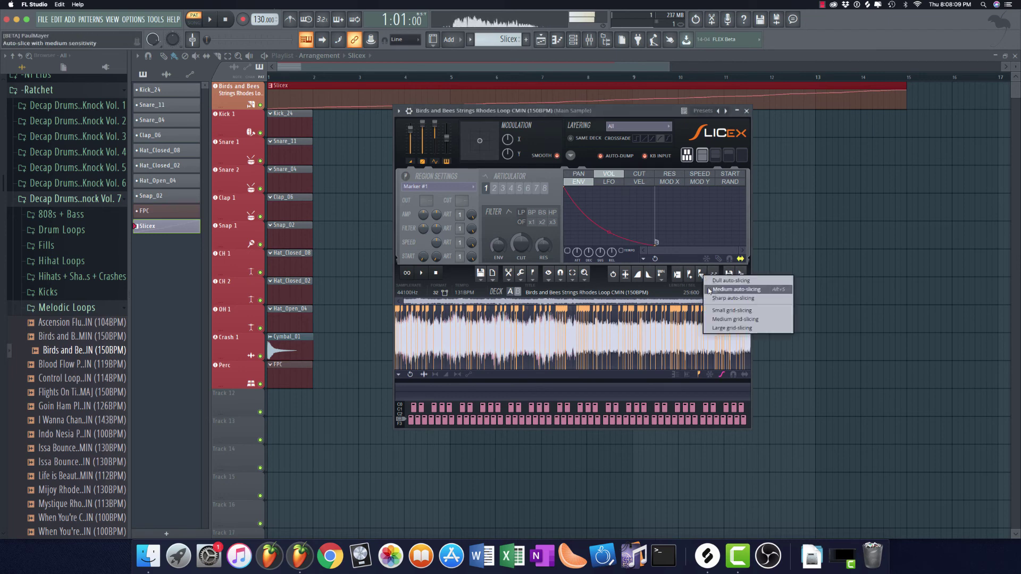
pyautogui.click(717, 291)
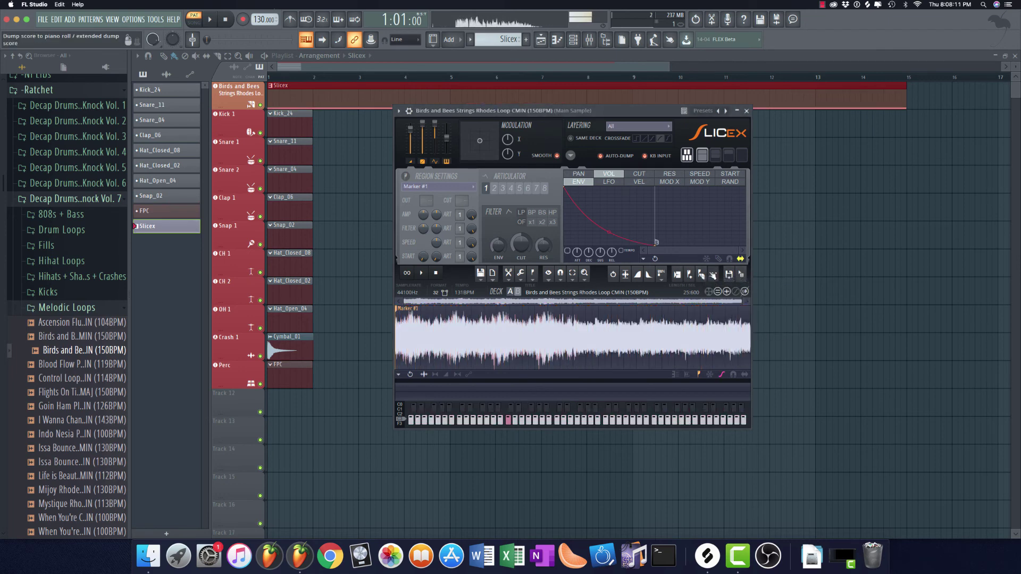
pyautogui.click(713, 275)
pyautogui.click(724, 299)
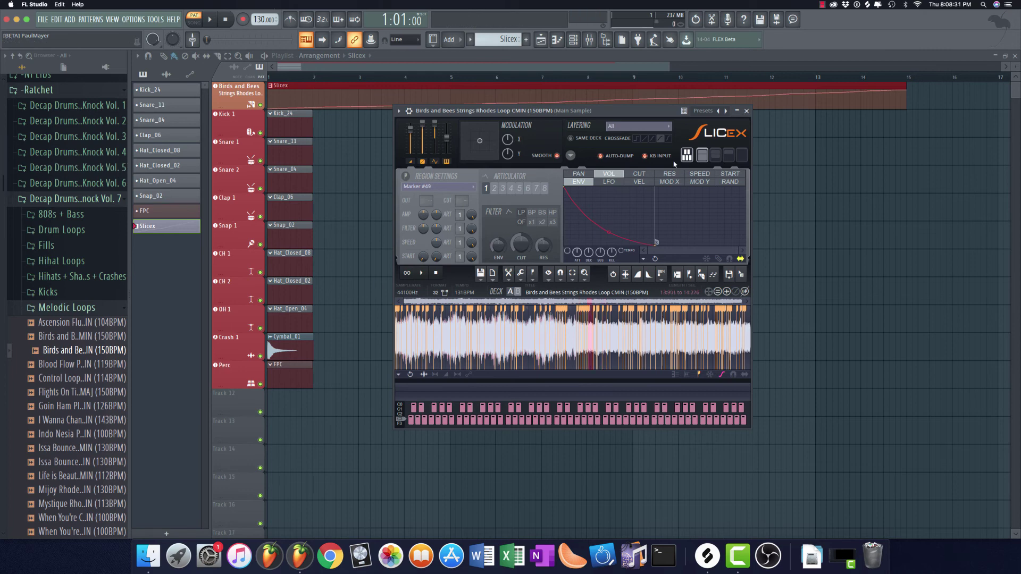
pyautogui.click(746, 111)
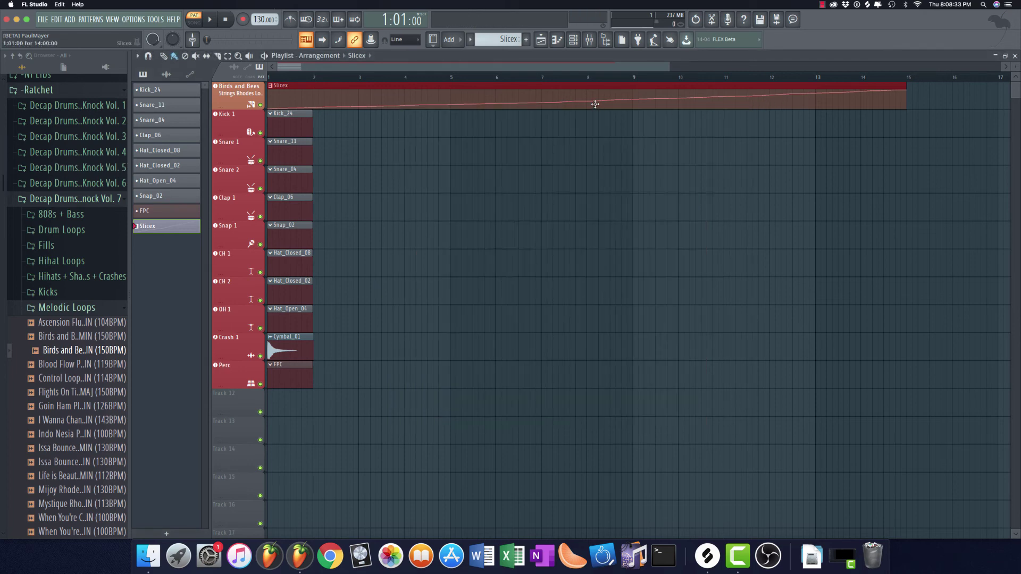
pyautogui.press('F7')
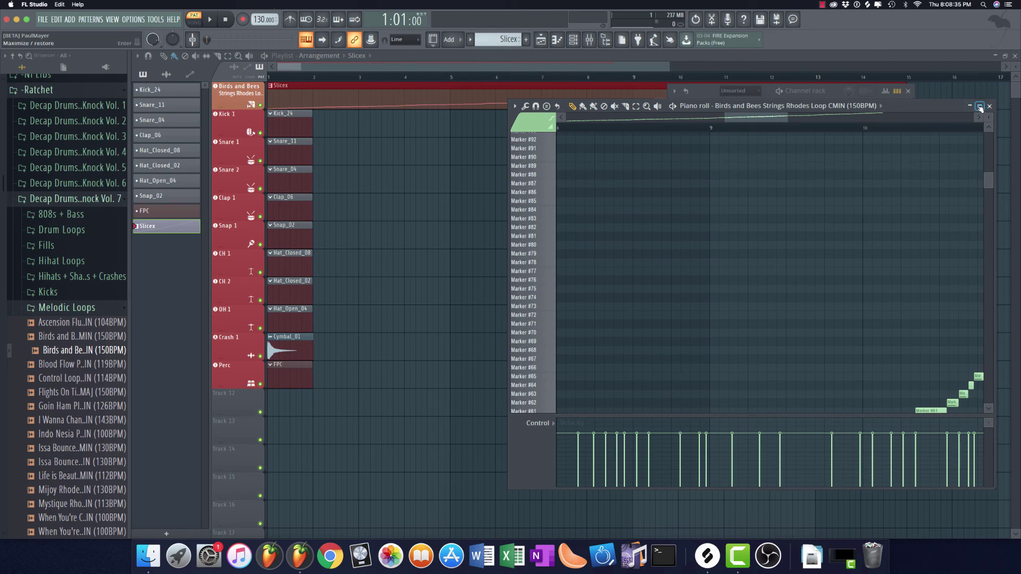
# Delete the unused Slicex pattern from the playlist
pyautogui.click(989, 106)
pyautogui.click(506, 97)
pyautogui.rightClick(167, 226)
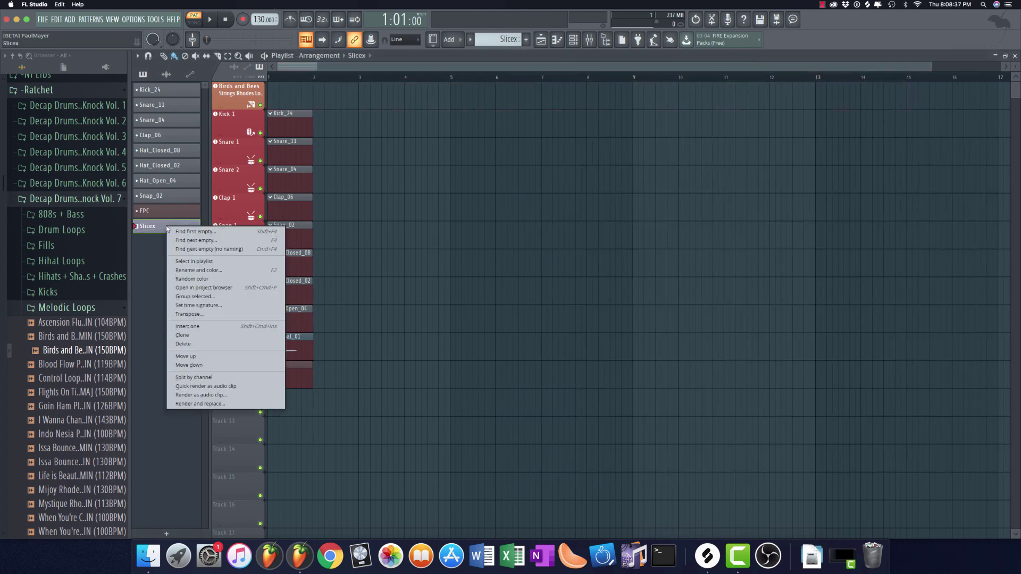
pyautogui.click(201, 346)
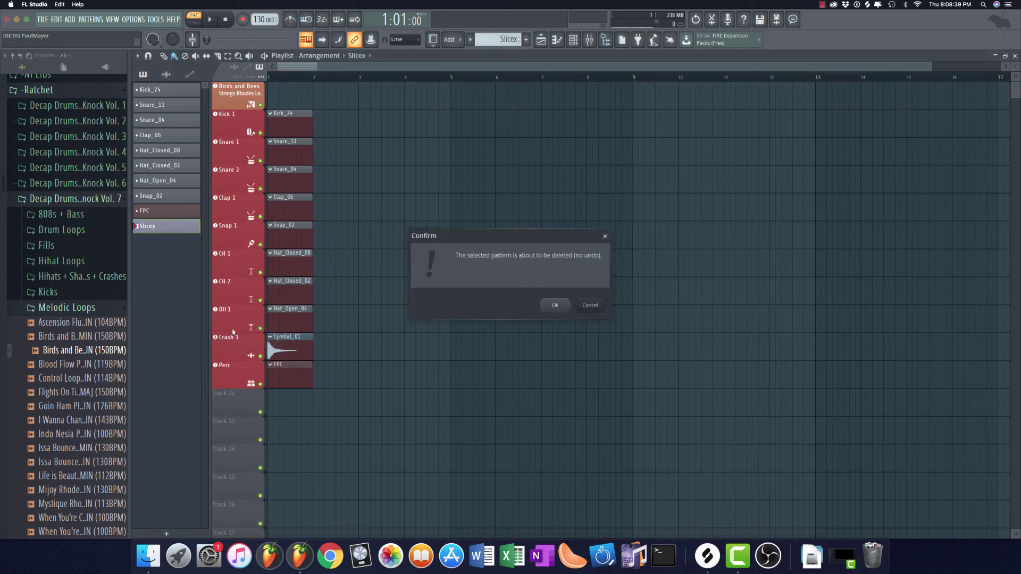
pyautogui.press('Return')
# Delete all the drum patterns from Kick_24 through FPC
pyautogui.click(172, 211)
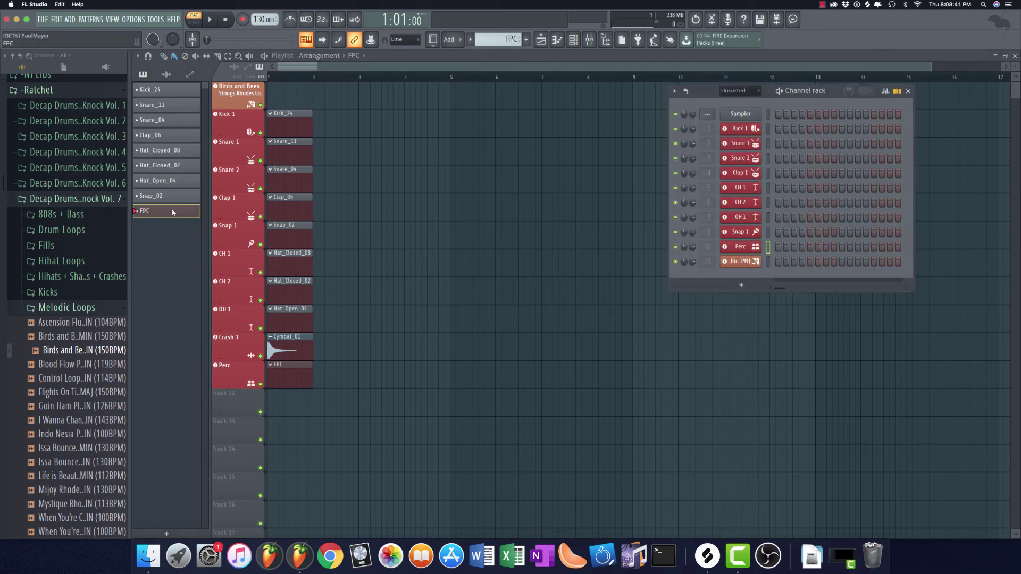
pyautogui.click(179, 91)
pyautogui.keyDown('shift'); pyautogui.click(170, 215); pyautogui.keyUp('shift')
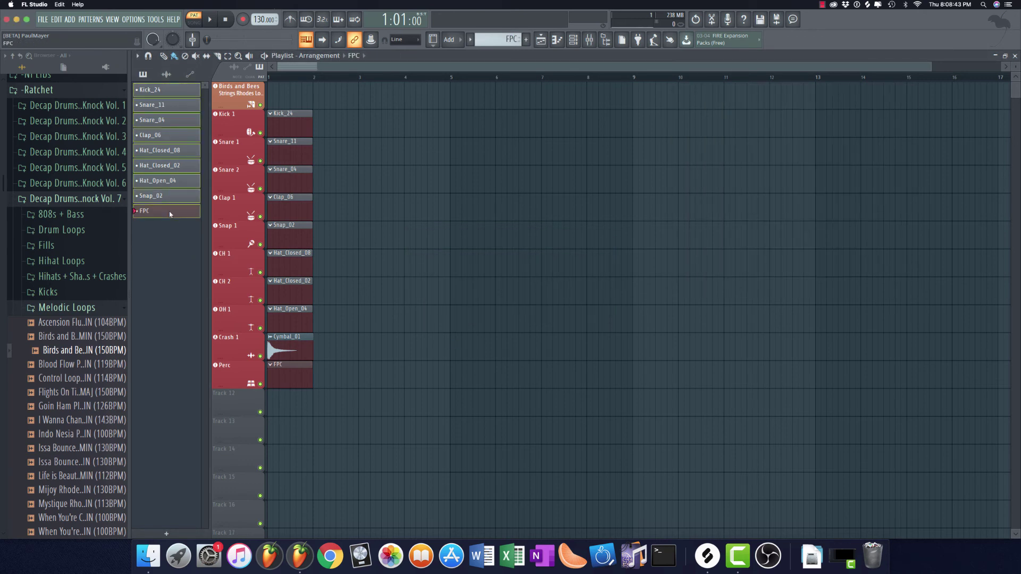
pyautogui.rightClick(170, 214)
pyautogui.click(212, 330)
pyautogui.press('Return')
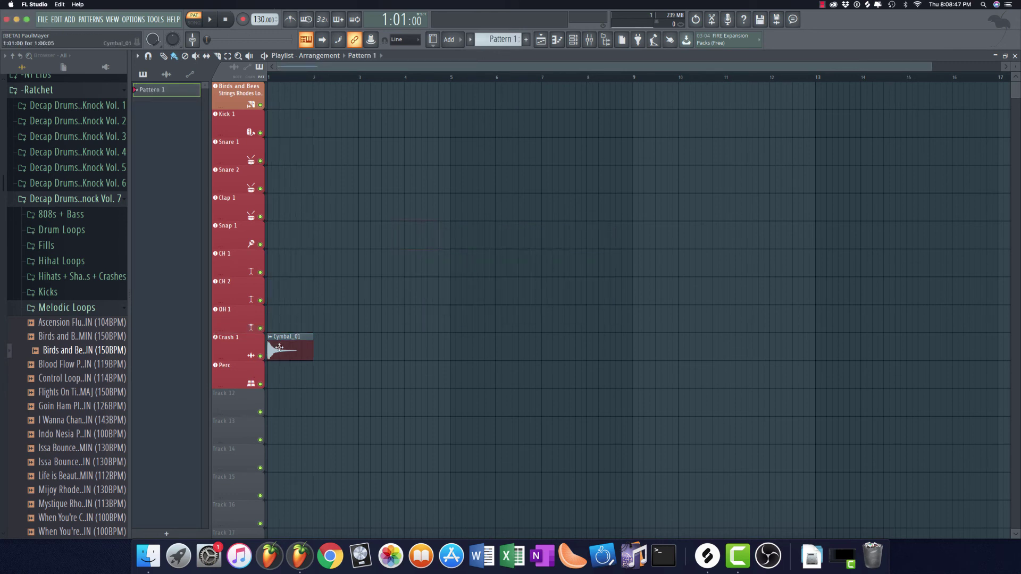
# Collapse the browser folders and move two empty tracks up below the Birds and Bees track
pyautogui.click(280, 347)
pyautogui.moveTo(298, 351)
pyautogui.mouseDown()
pyautogui.moveTo(327, 351)
pyautogui.moveTo(298, 351)
pyautogui.mouseUp()
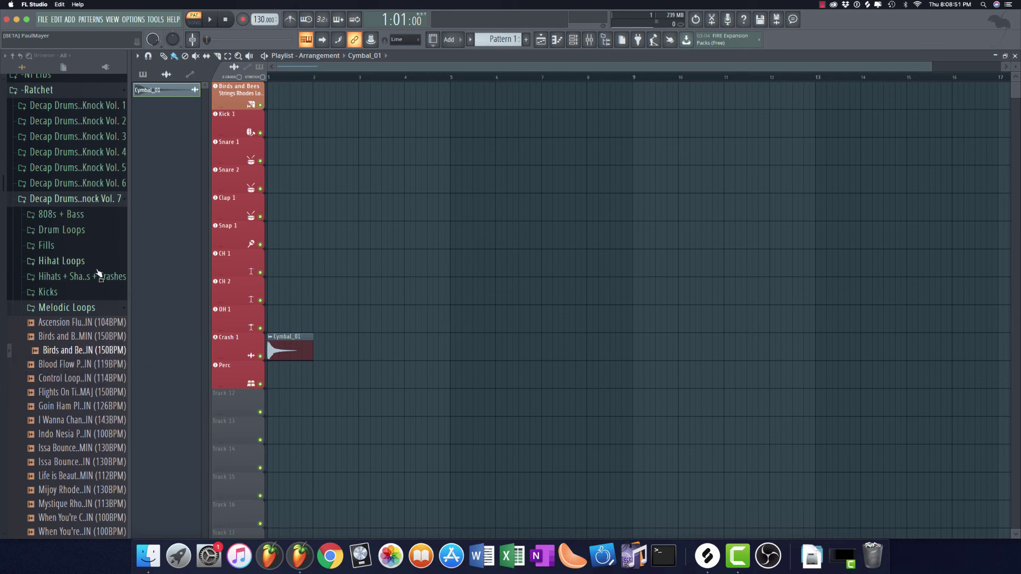
pyautogui.click(83, 308)
pyautogui.click(85, 199)
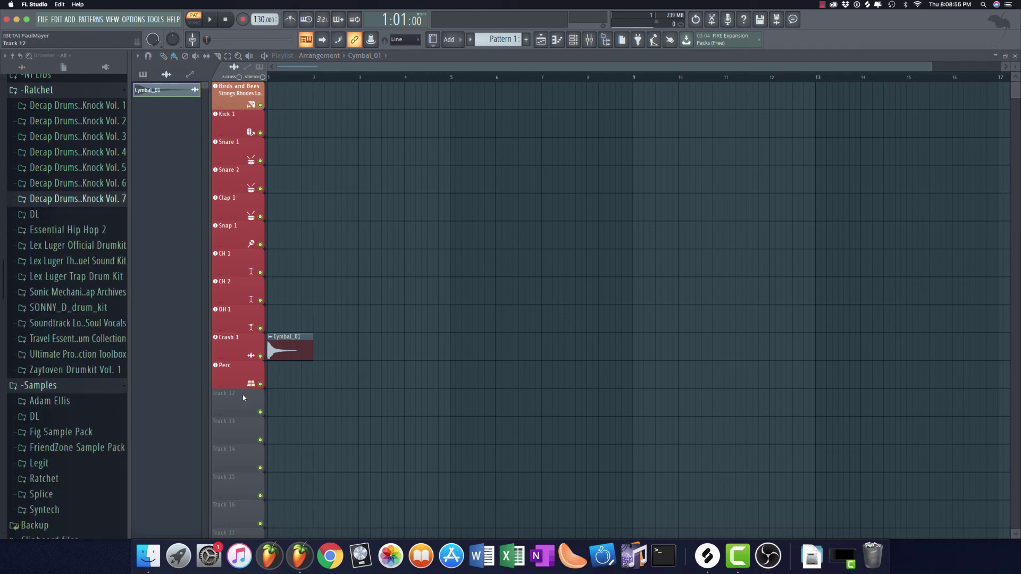
pyautogui.moveTo(250, 405); pyautogui.dragTo(246, 154)
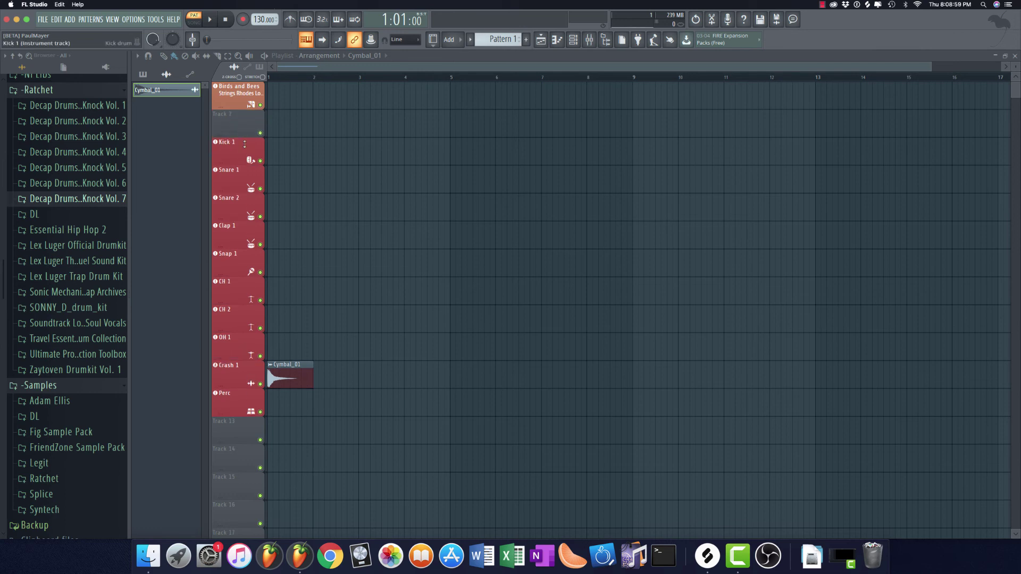
pyautogui.moveTo(238, 433); pyautogui.dragTo(236, 154)
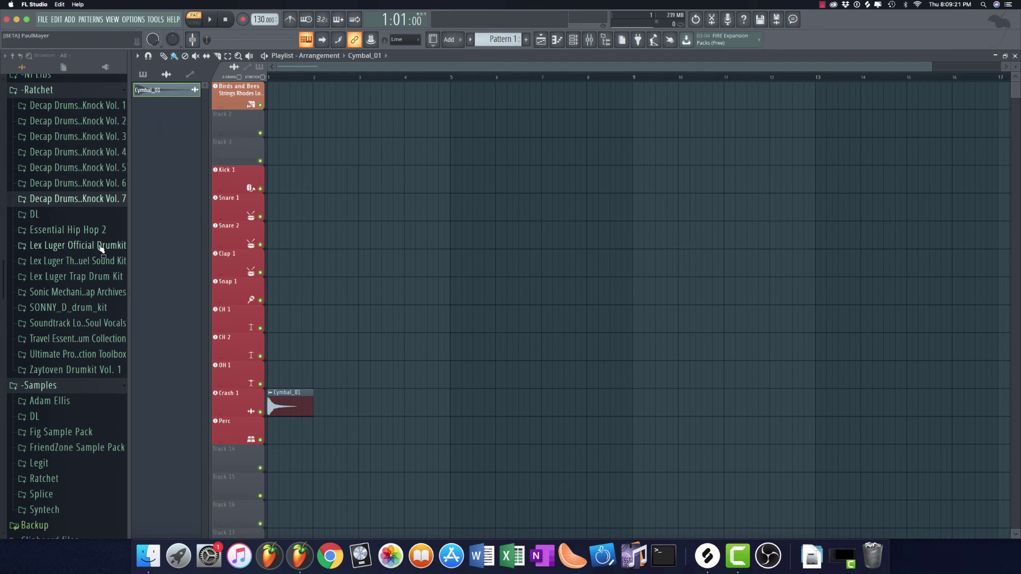
# Open Lex Luger Trap Drum Kit > Basses (36) and audition Bass_Drop_08 through Bass_Drop_17
pyautogui.click(99, 247)
pyautogui.click(98, 250)
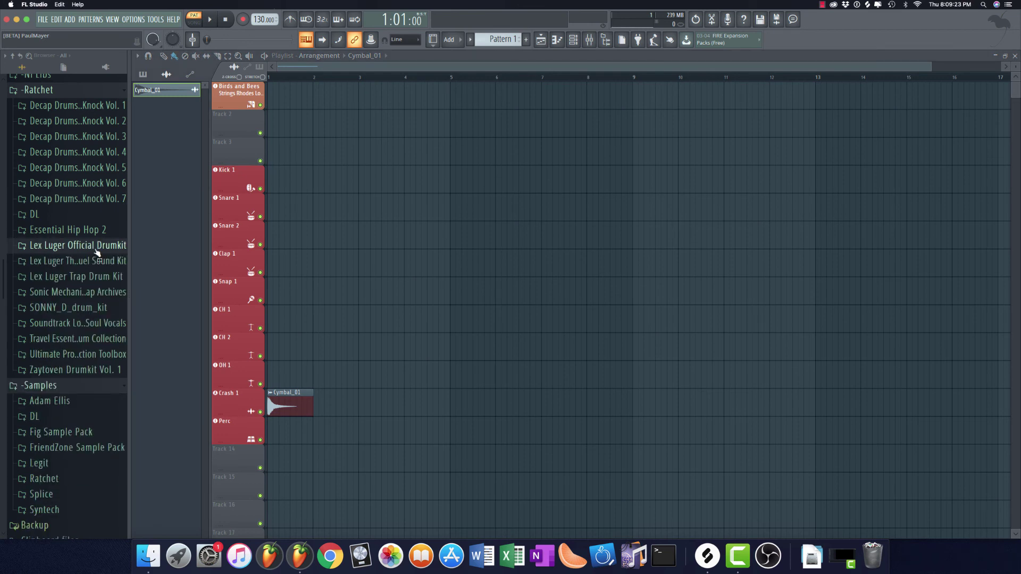
pyautogui.click(91, 278)
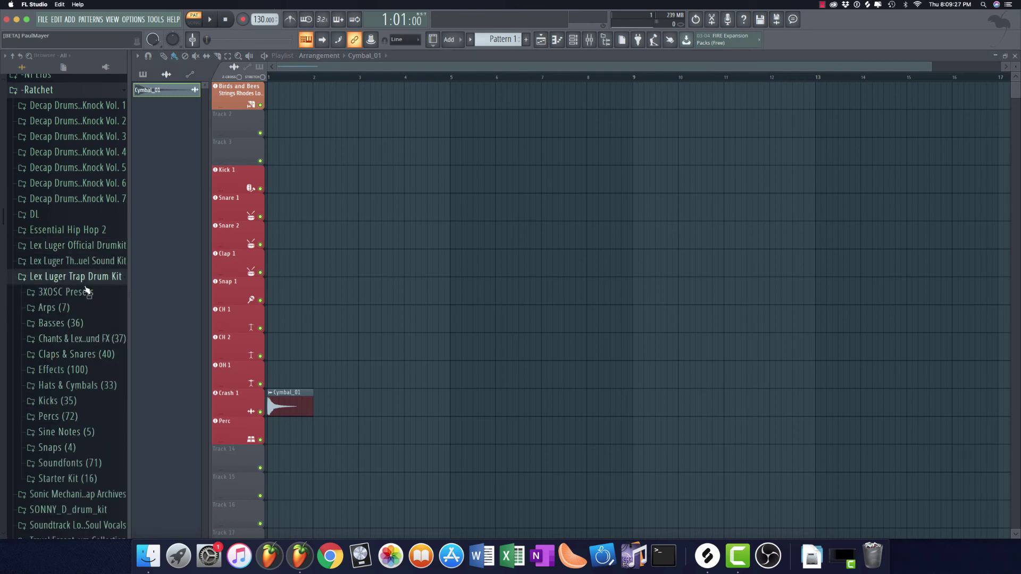
pyautogui.click(77, 325)
pyautogui.scroll(2, 75, 297)
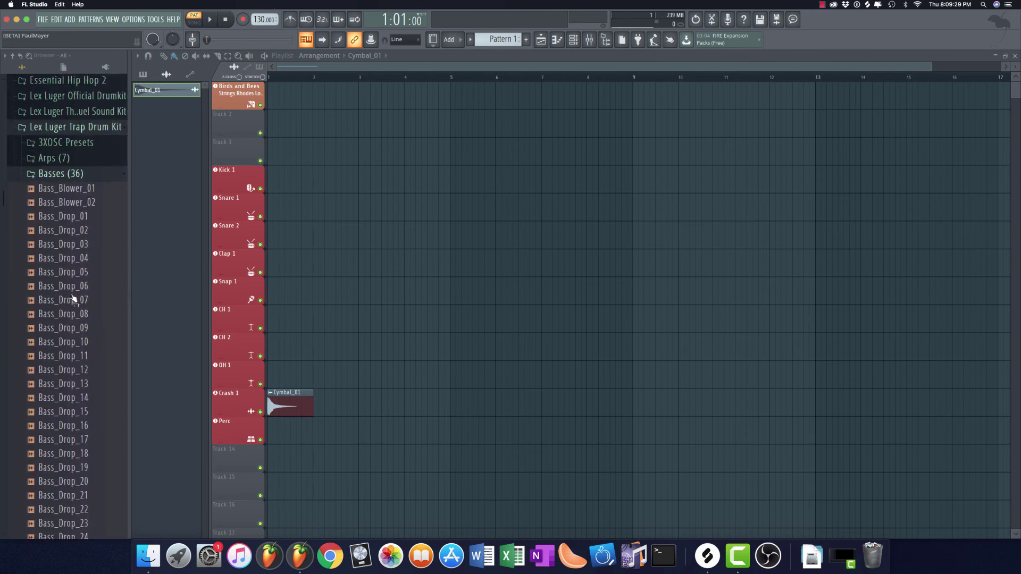
pyautogui.scroll(-15, 75, 357)
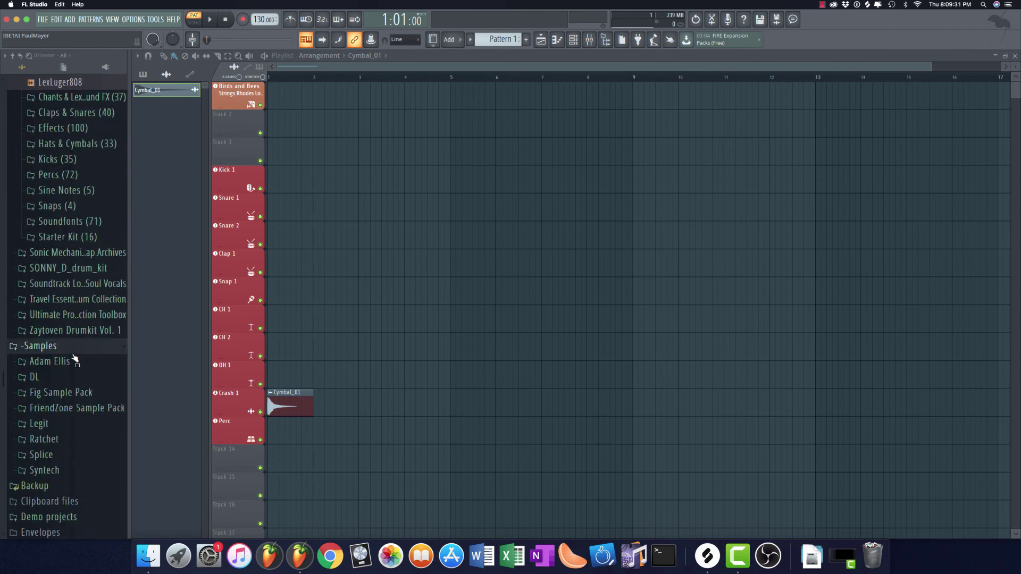
pyautogui.scroll(7, 75, 358)
pyautogui.scroll(6, 75, 358)
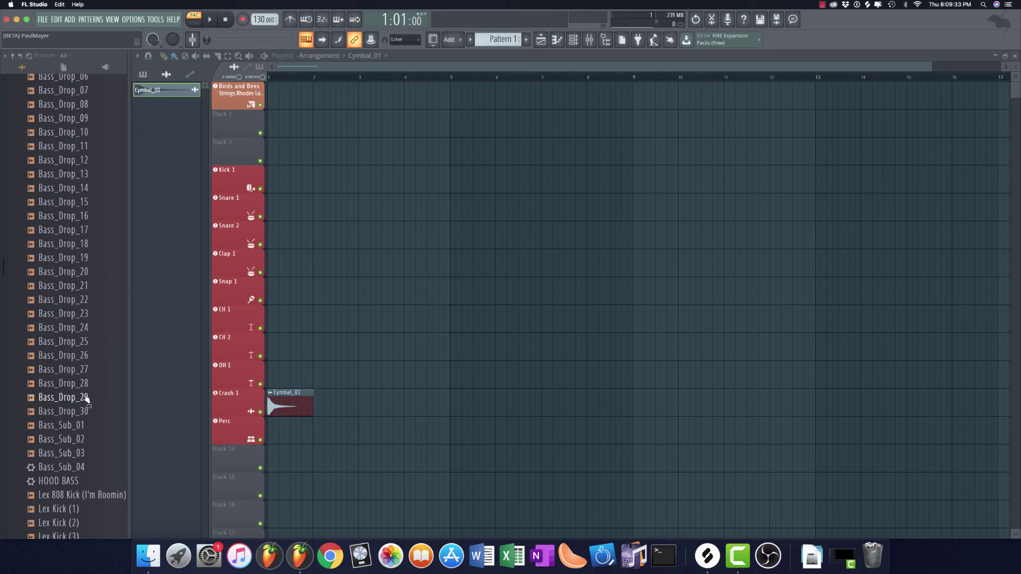
pyautogui.scroll(6, 98, 393)
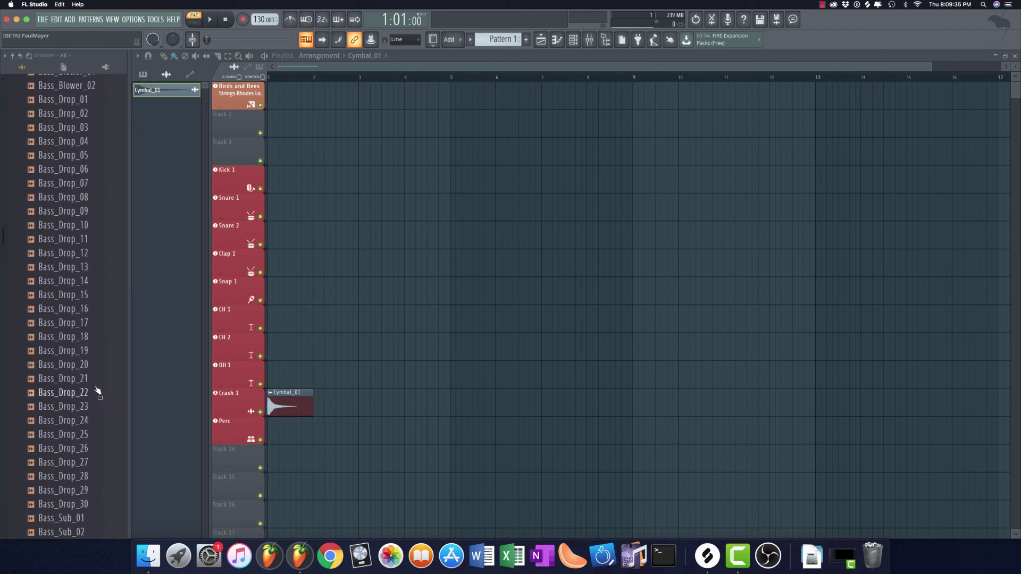
pyautogui.click(97, 327)
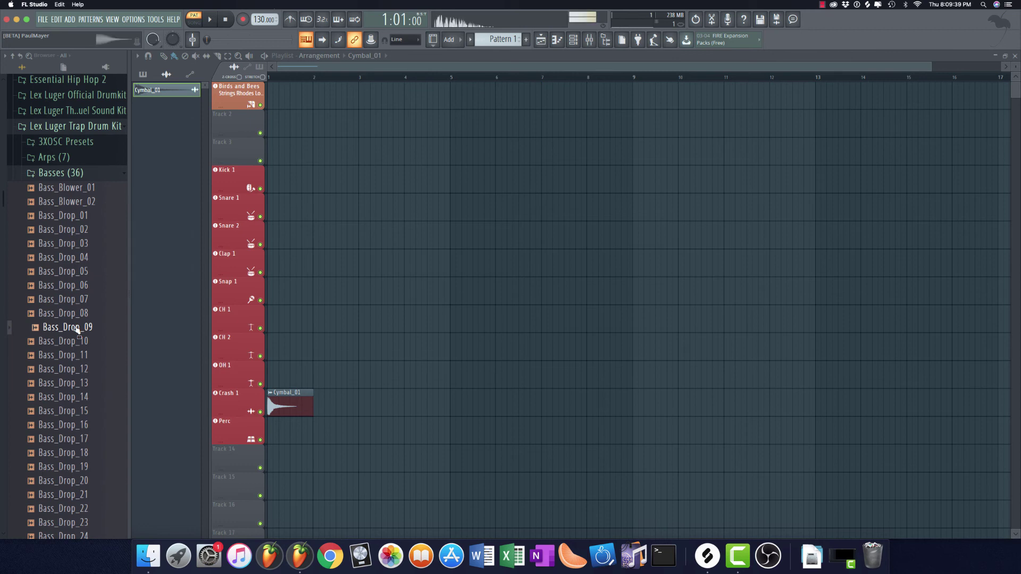
pyautogui.click(76, 315)
pyautogui.click(76, 328)
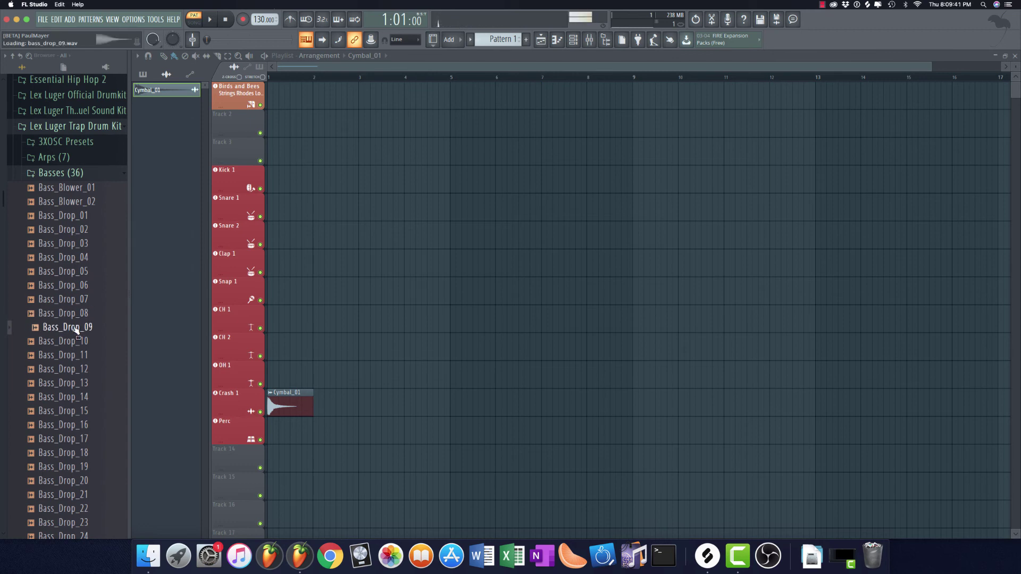
pyautogui.click(77, 340)
pyautogui.click(77, 383)
pyautogui.click(77, 424)
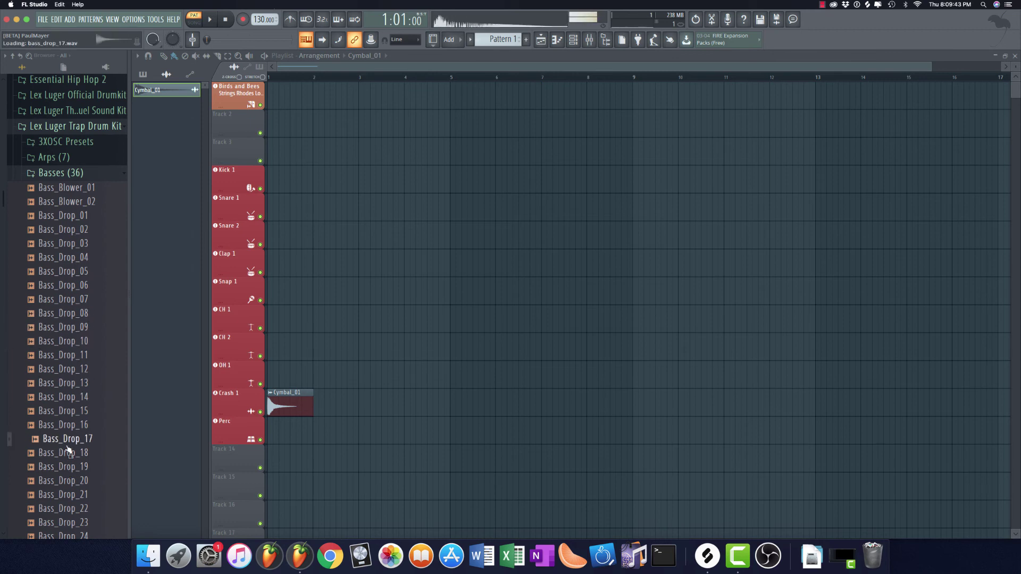
pyautogui.click(68, 437)
# Audition the LEX Trunk Shaker samples (1), (2) and (3), settling on (5)
pyautogui.scroll(-7, 67, 432)
pyautogui.click(69, 499)
pyautogui.scroll(-3, 69, 499)
pyautogui.click(80, 440)
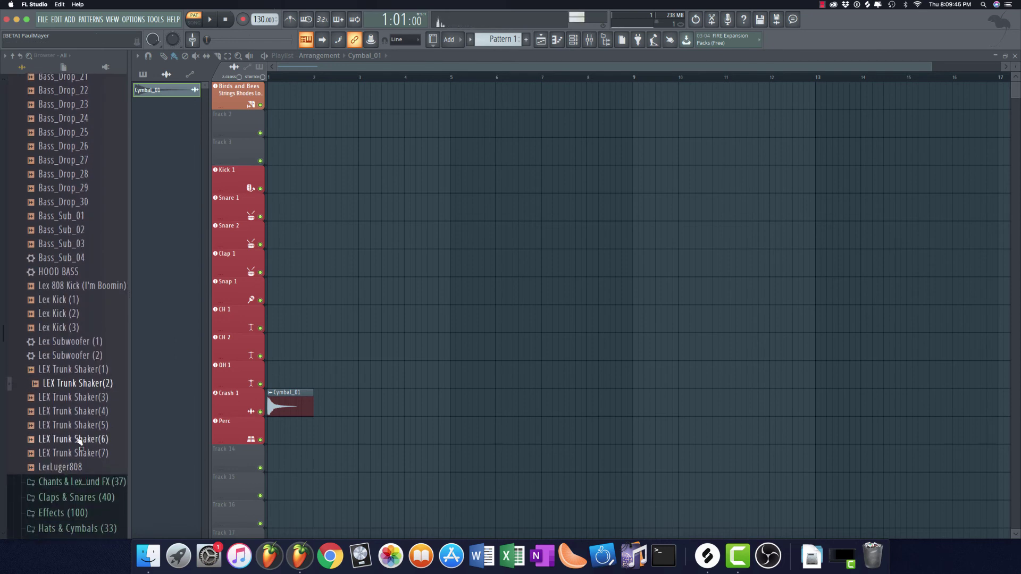
pyautogui.click(81, 371)
pyautogui.click(79, 383)
pyautogui.click(80, 397)
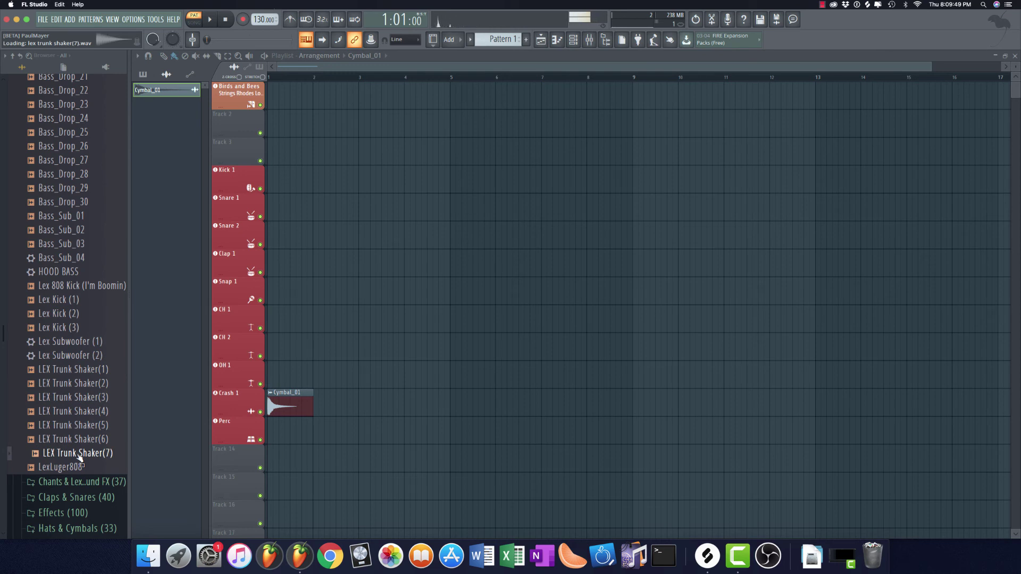
pyautogui.press('Up')
pyautogui.press('Up')
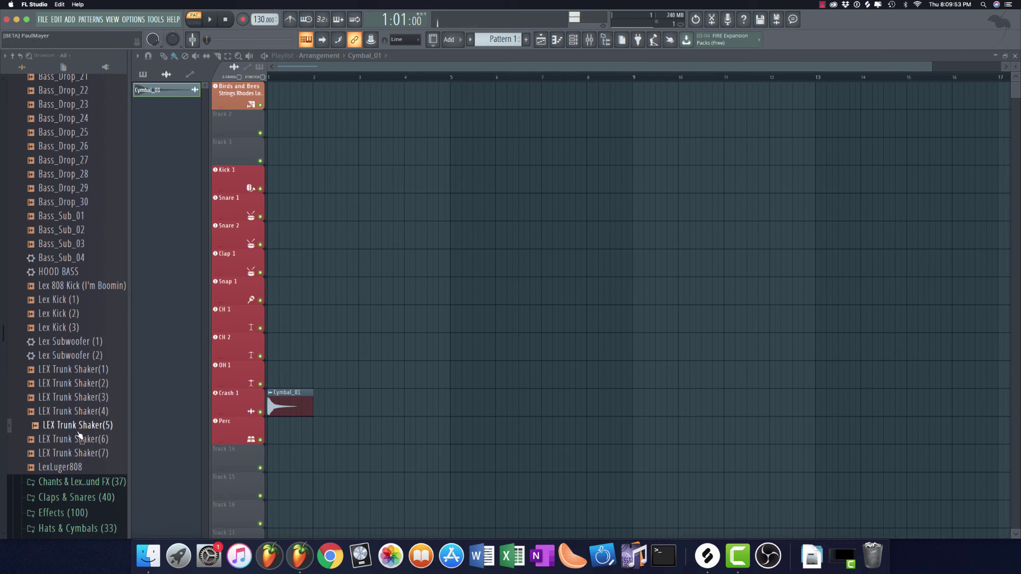
# Drop LEX Trunk Shaker(5) onto Track 2 as an audio clip and name the track '808 1'
pyautogui.moveTo(78, 429); pyautogui.dragTo(238, 130)
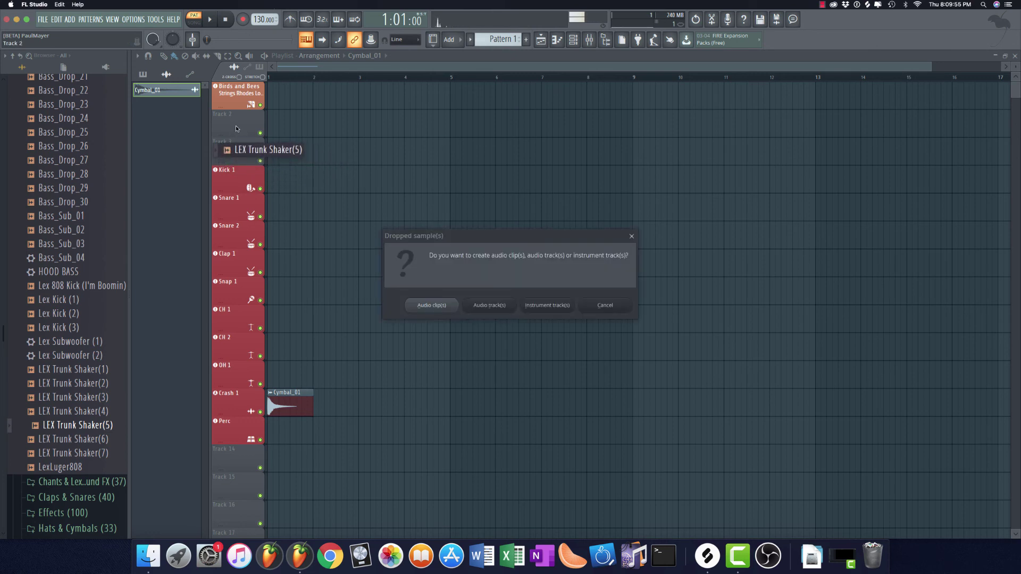
pyautogui.click(432, 306)
pyautogui.rightClick(239, 113)
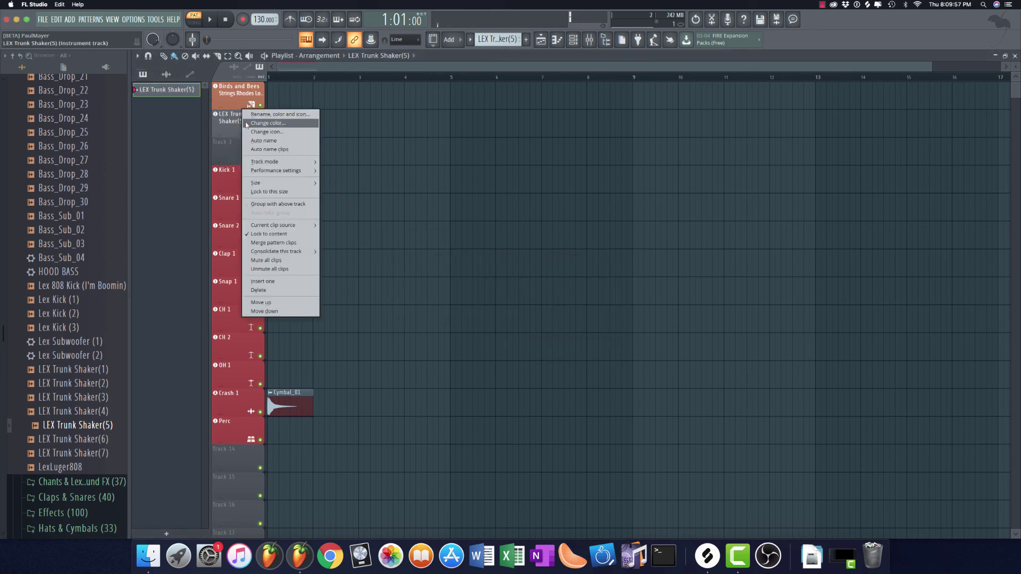
pyautogui.click(268, 115)
pyautogui.write('808')
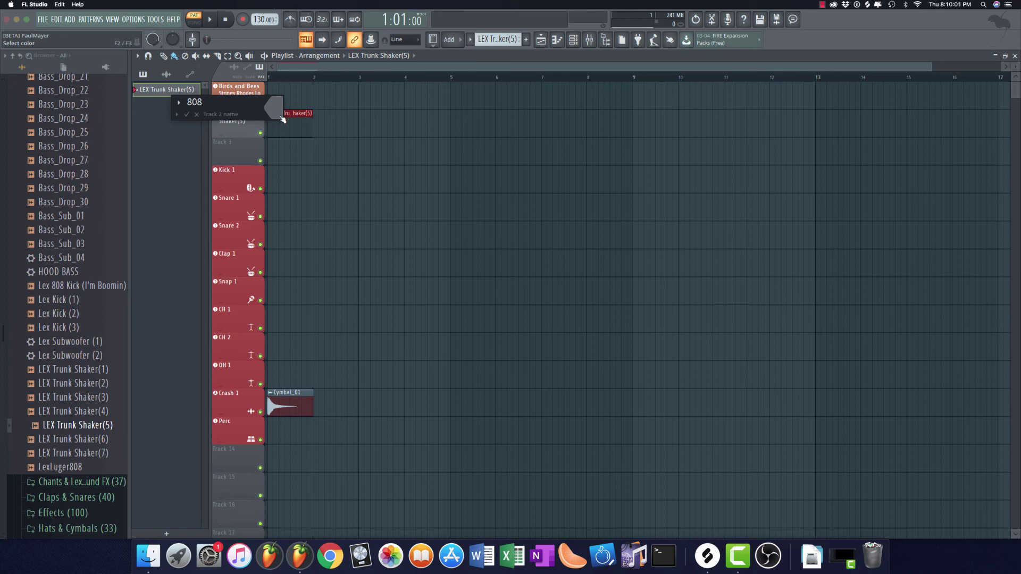
pyautogui.write(' S')
pyautogui.click(272, 115)
pyautogui.press('BackSpace')
pyautogui.write('1')
# Colour the 808 1 track purple and give it a bass clef icon
pyautogui.click(274, 109)
pyautogui.click(356, 102)
pyautogui.click(179, 102)
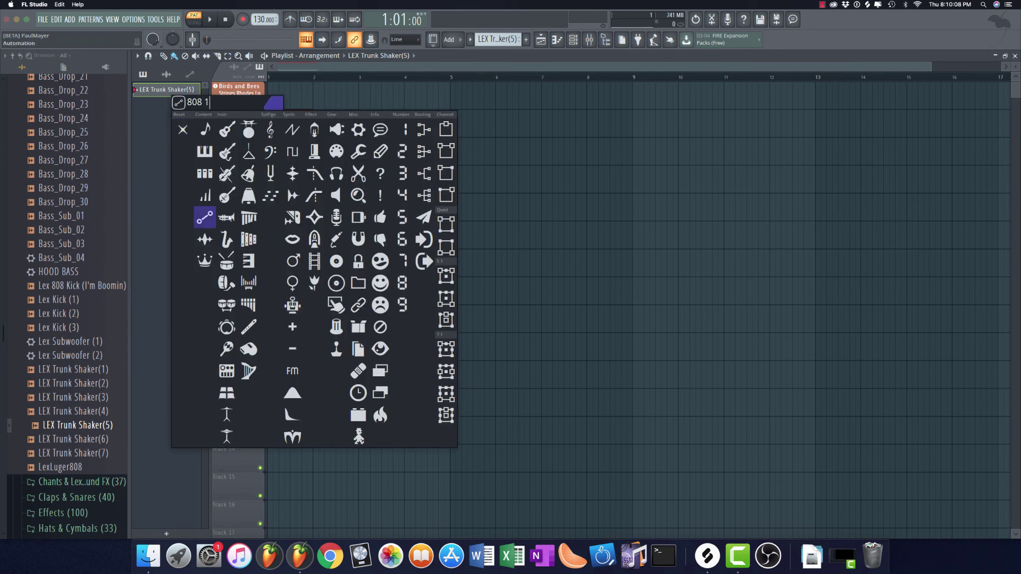
pyautogui.click(272, 153)
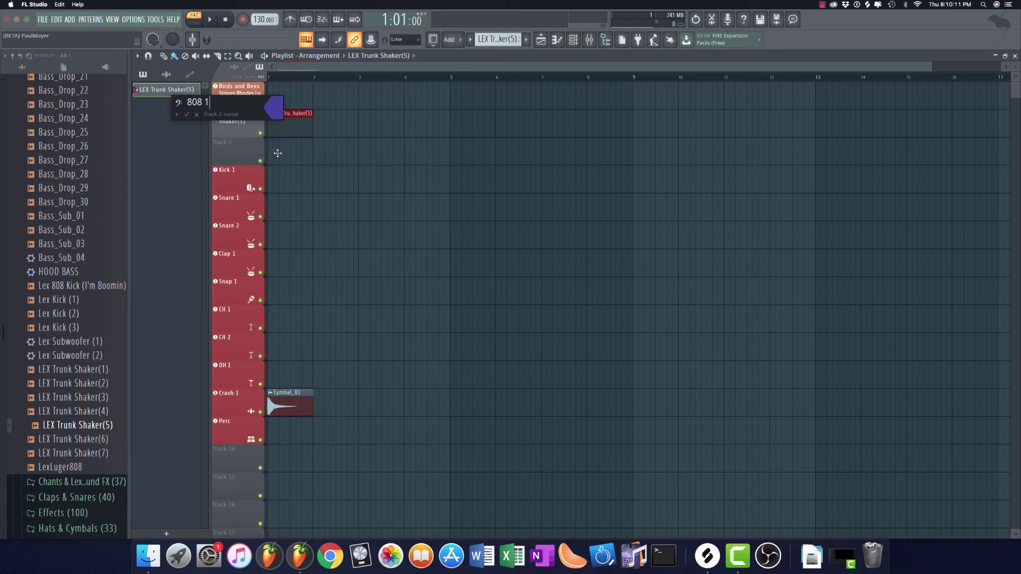
pyautogui.press('Return')
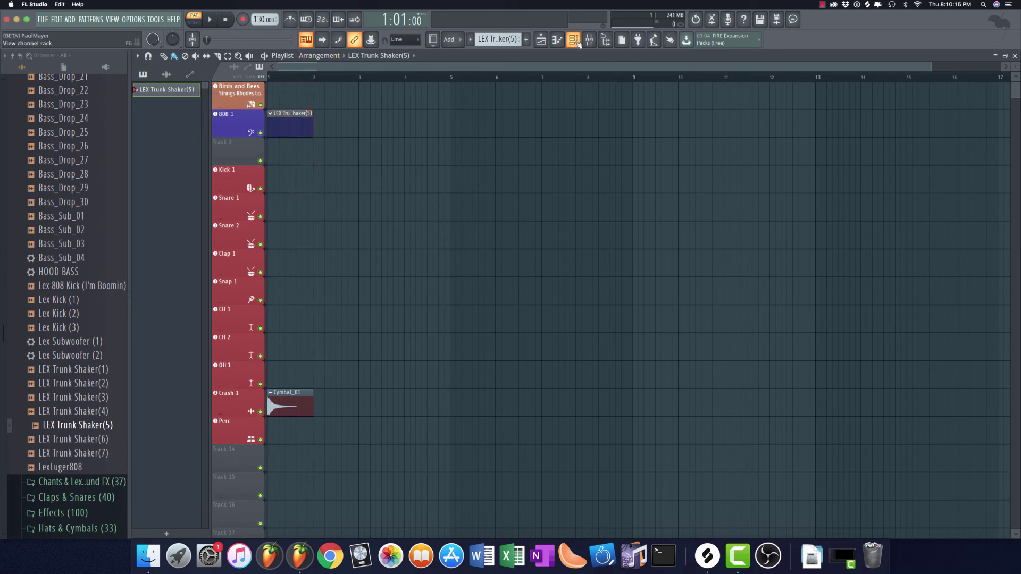
# Make the 808 1 channel cut itself, with Cut and By at 3, and show its sample waveform
pyautogui.click(573, 40)
pyautogui.click(740, 276)
pyautogui.click(195, 137)
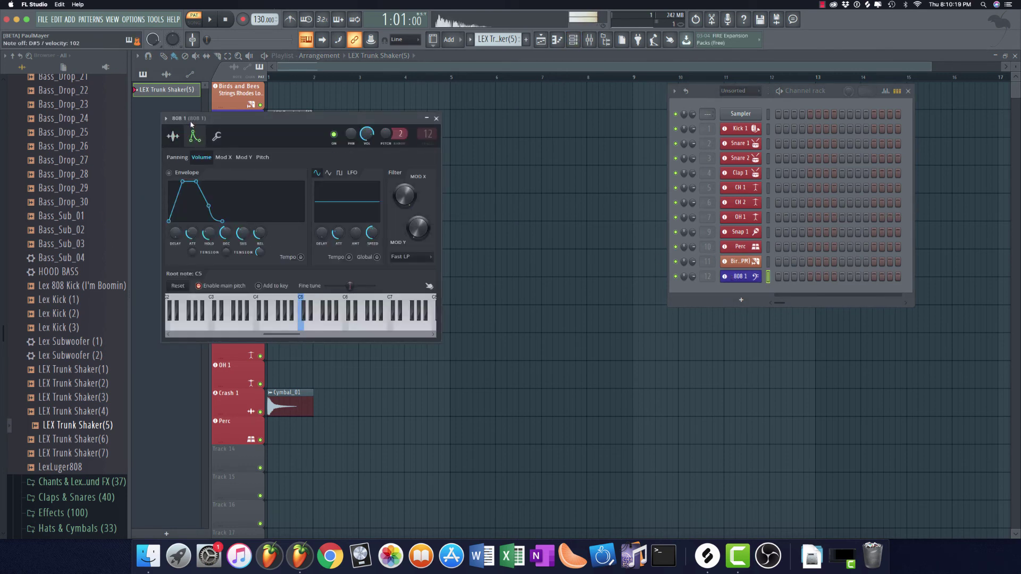
pyautogui.click(219, 137)
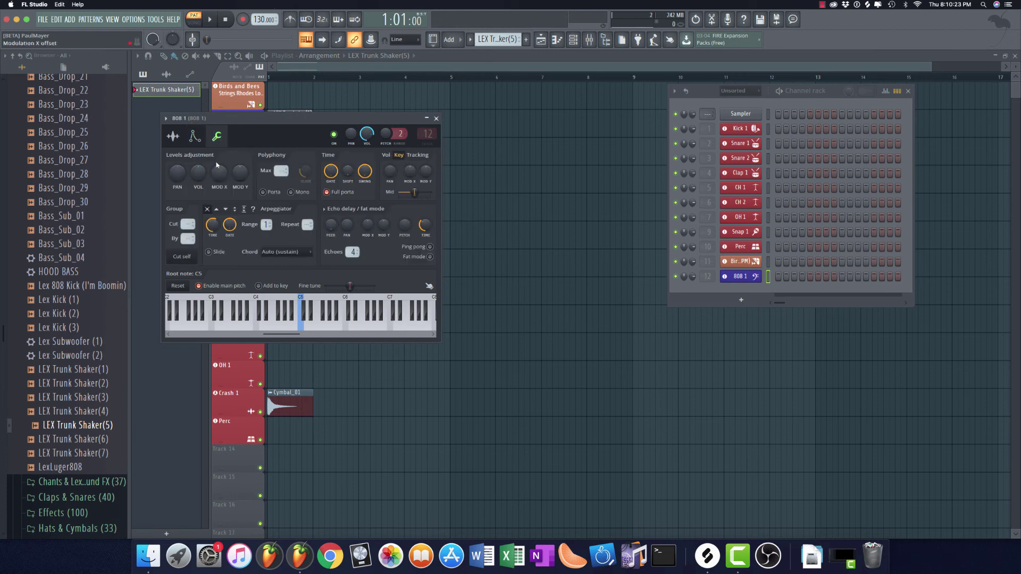
pyautogui.click(181, 256)
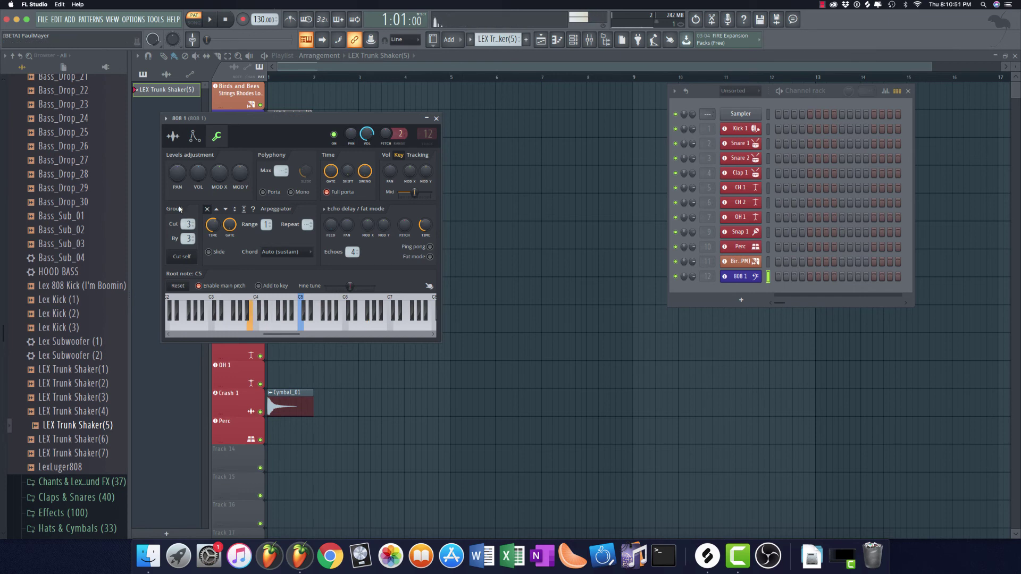
pyautogui.click(173, 137)
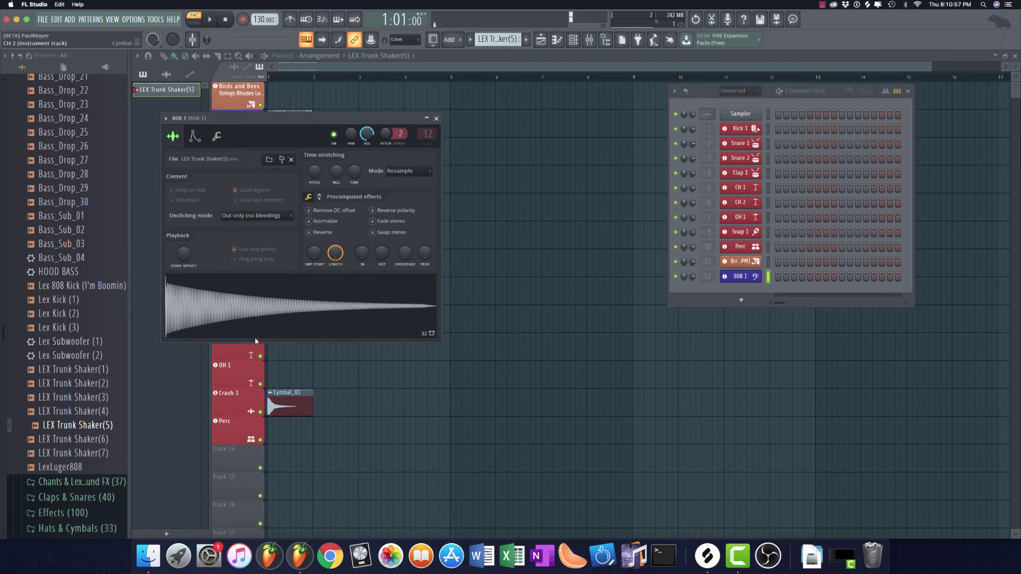
# Open the 808 sample in Edison, enlarge the window and detect its pitch regions
pyautogui.rightClick(233, 292)
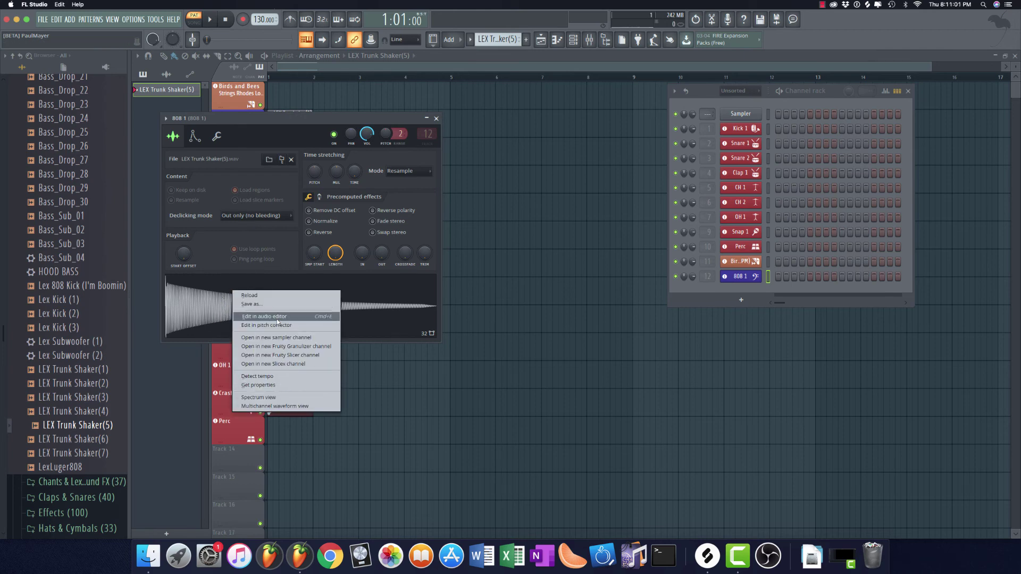
pyautogui.click(277, 318)
pyautogui.moveTo(298, 118); pyautogui.dragTo(584, 208)
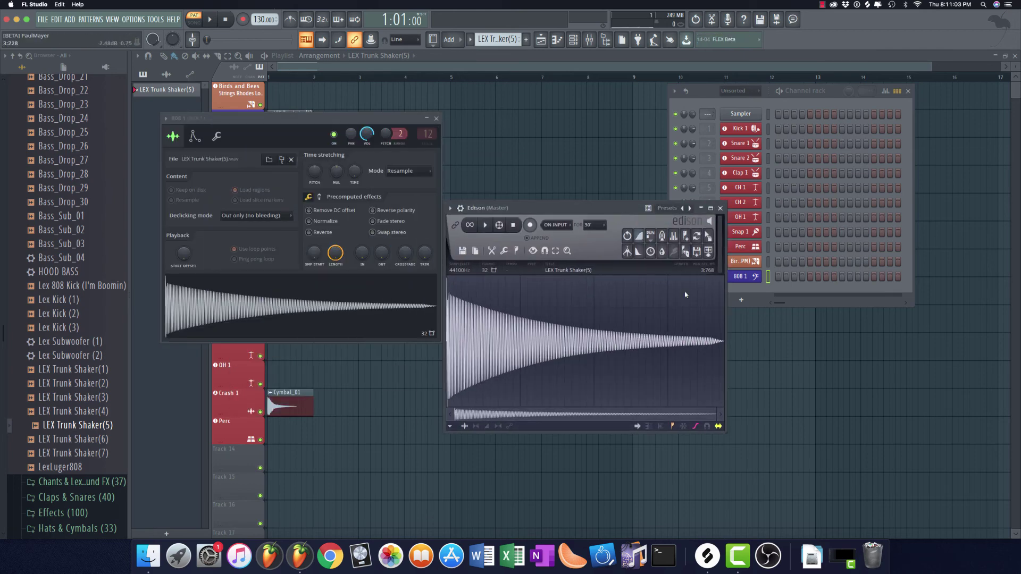
pyautogui.moveTo(725, 432); pyautogui.dragTo(975, 421)
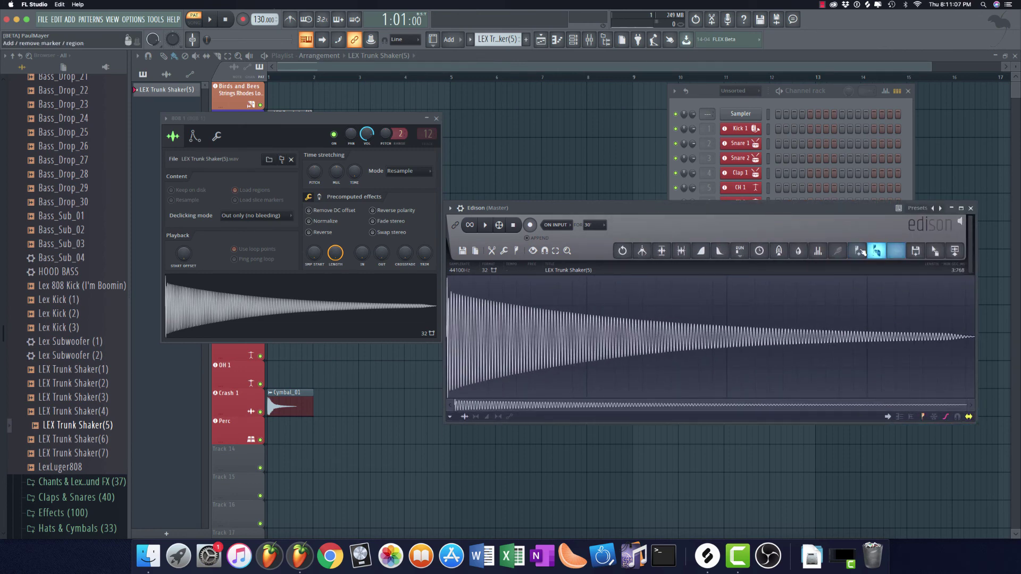
pyautogui.click(516, 251)
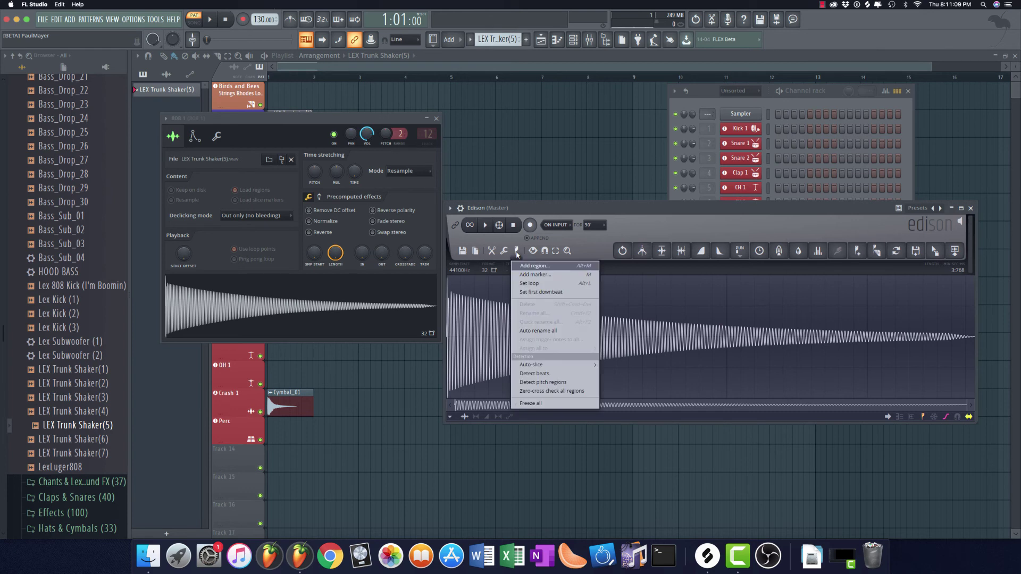
pyautogui.click(541, 383)
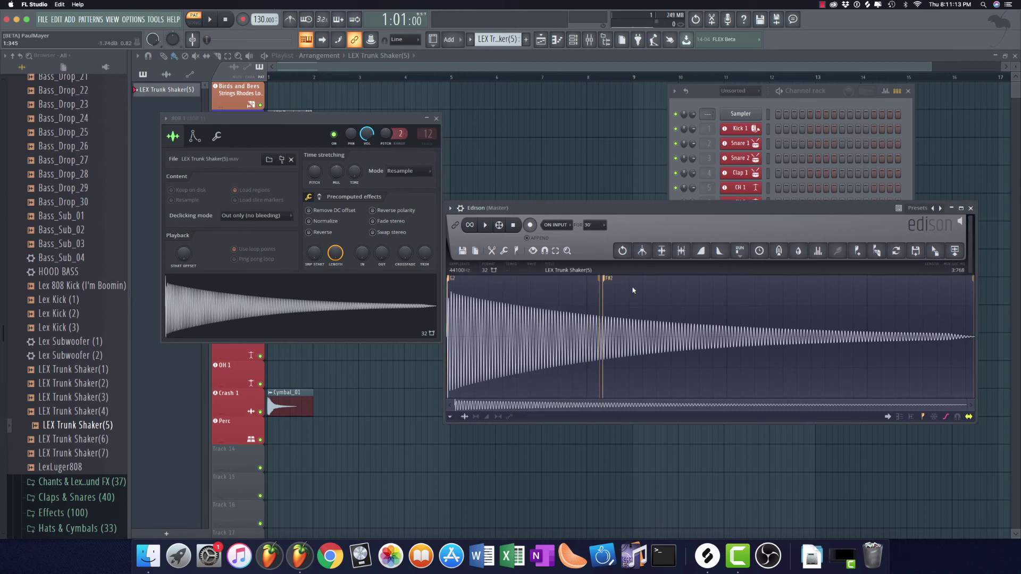
# Set the 808 root note to F#4, audition C5 and G#4, then close the channel settings
pyautogui.click(216, 138)
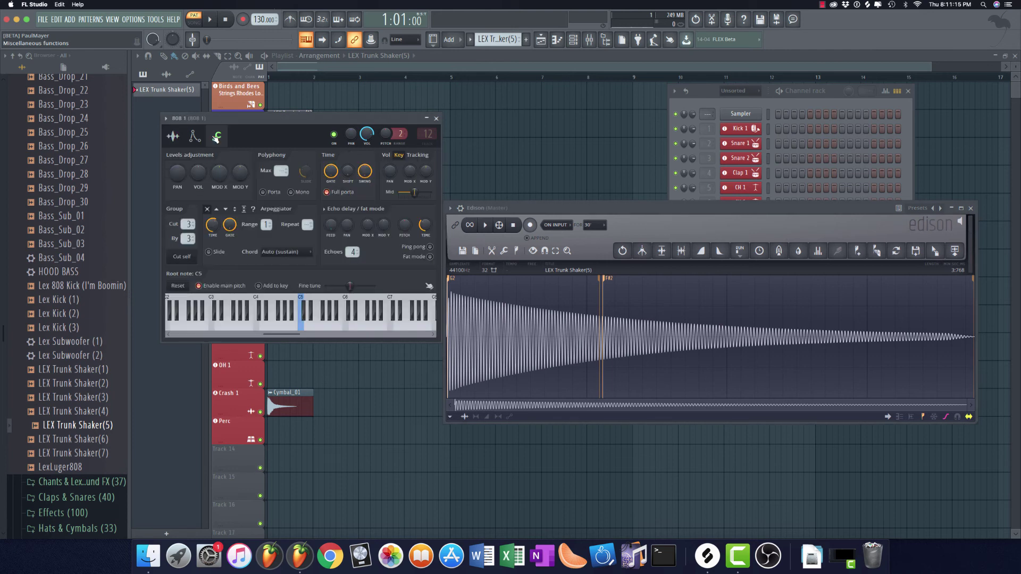
pyautogui.rightClick(280, 319)
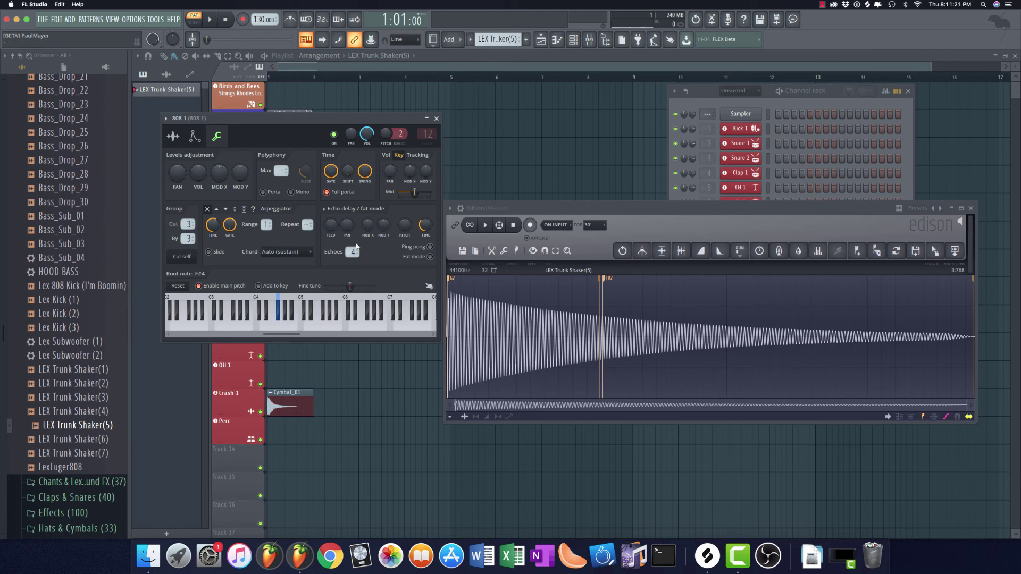
pyautogui.press('q')
pyautogui.press('h')
pyautogui.click(436, 119)
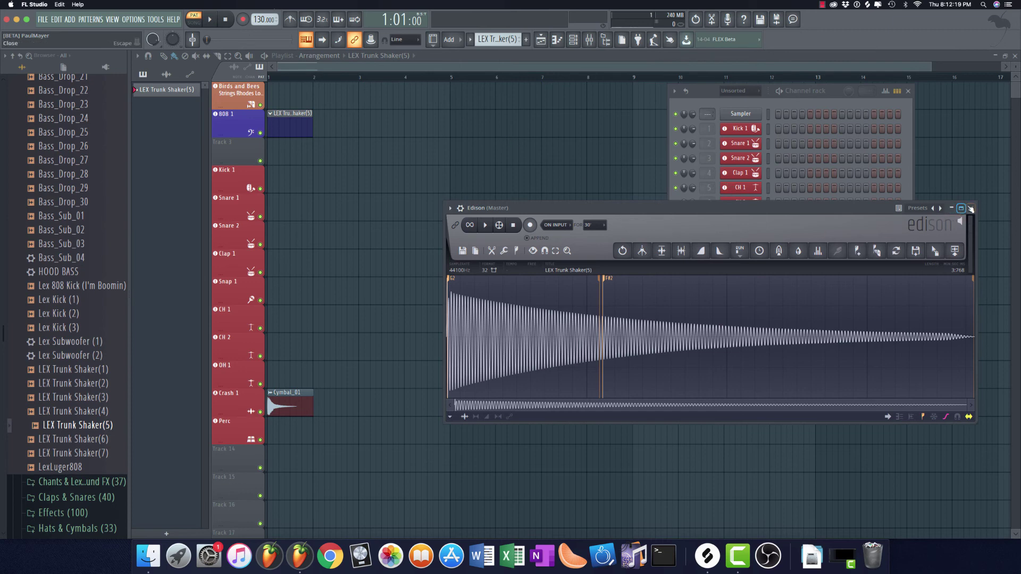
# Open and close the mixer, then scroll the browser back to the top
pyautogui.click(588, 39)
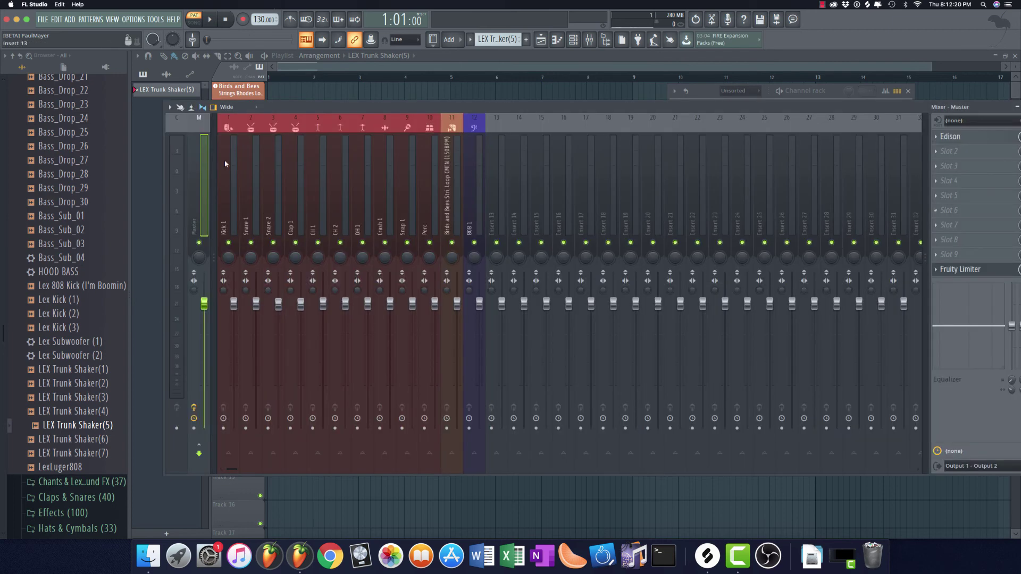
pyautogui.click(541, 39)
pyautogui.scroll(10, 47, 213)
pyautogui.scroll(-12, 51, 214)
pyautogui.scroll(7, 52, 215)
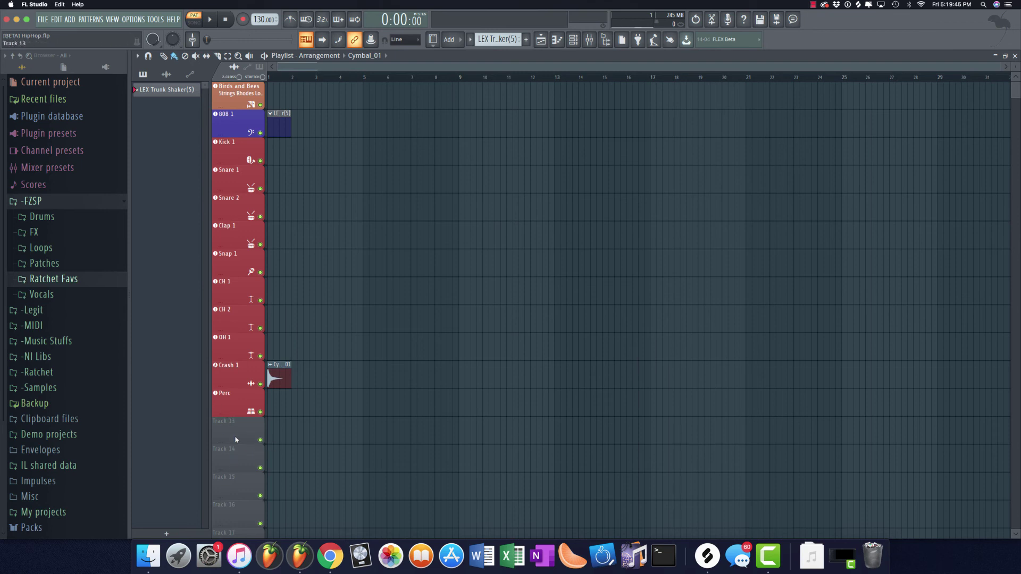
# Move the empty track to sit directly below 808 1
pyautogui.moveTo(235, 437); pyautogui.dragTo(267, 436)
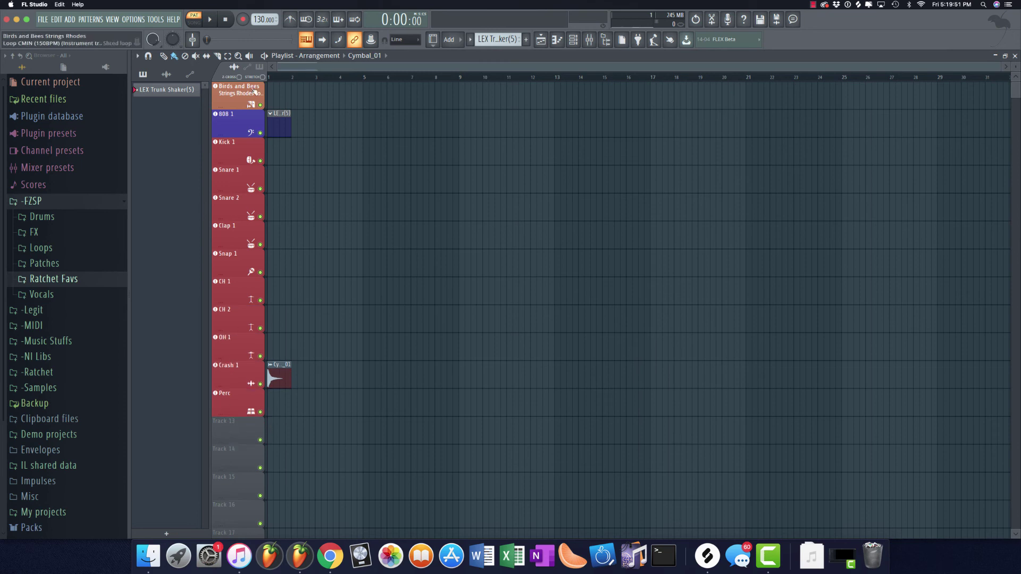
pyautogui.moveTo(237, 429); pyautogui.dragTo(236, 154)
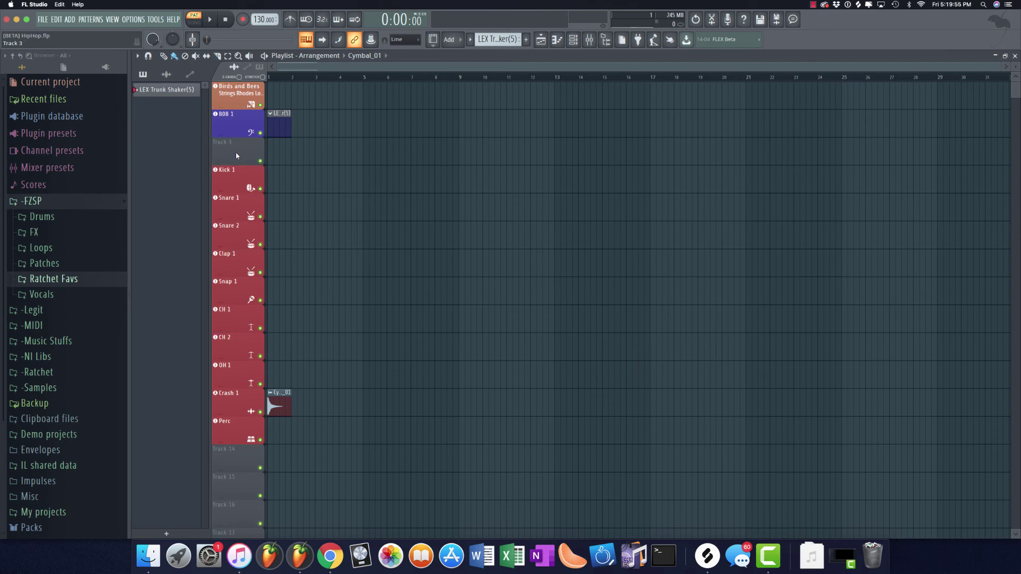
pyautogui.rightClick(236, 152)
pyautogui.moveTo(280, 190)
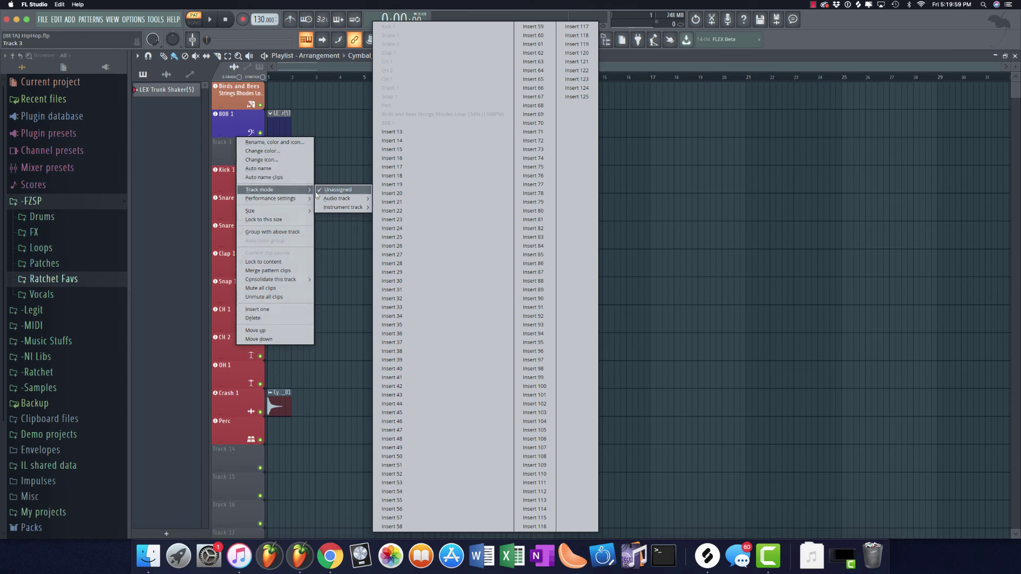
pyautogui.click(227, 154)
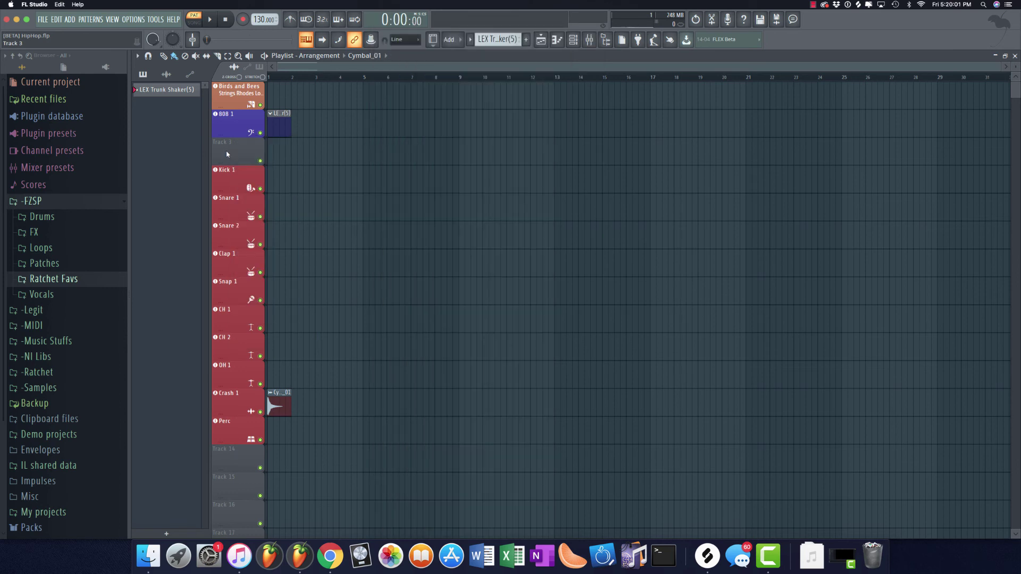
# Load the CB 808 patch from Patches > Instruments > Sub > 808 onto that track
pyautogui.click(57, 265)
pyautogui.click(65, 295)
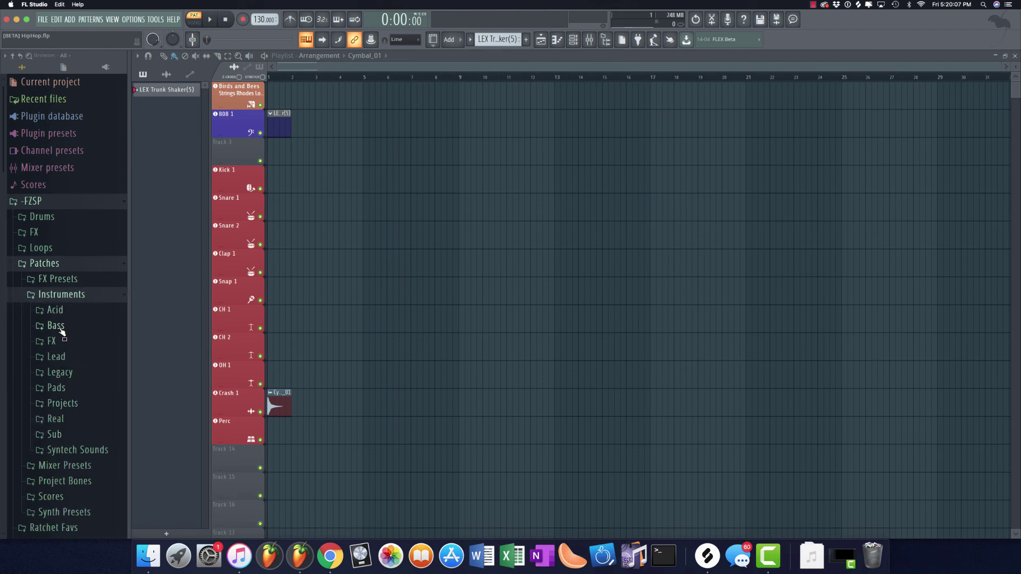
pyautogui.click(61, 436)
pyautogui.click(64, 451)
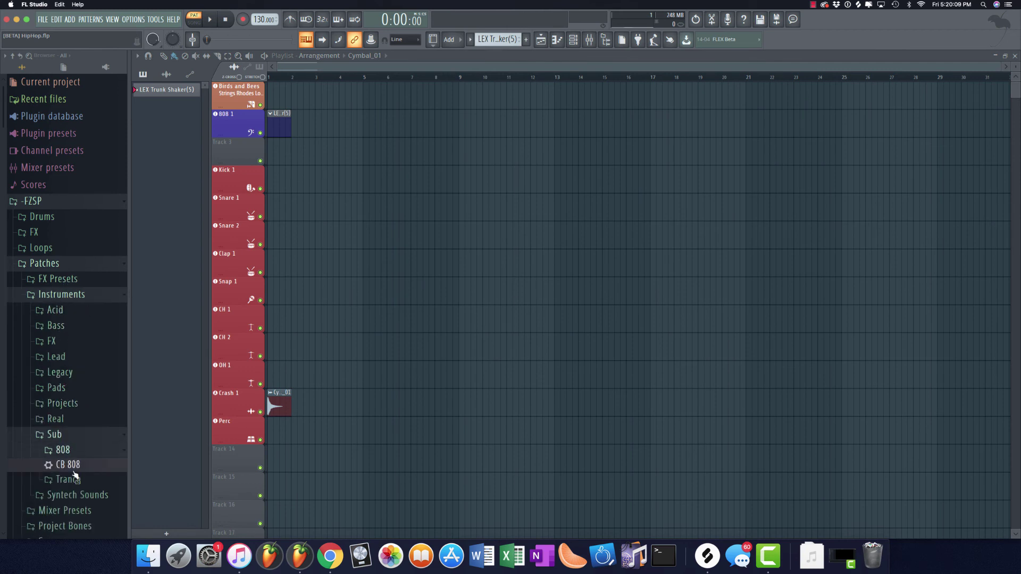
pyautogui.moveTo(68, 464); pyautogui.dragTo(243, 156)
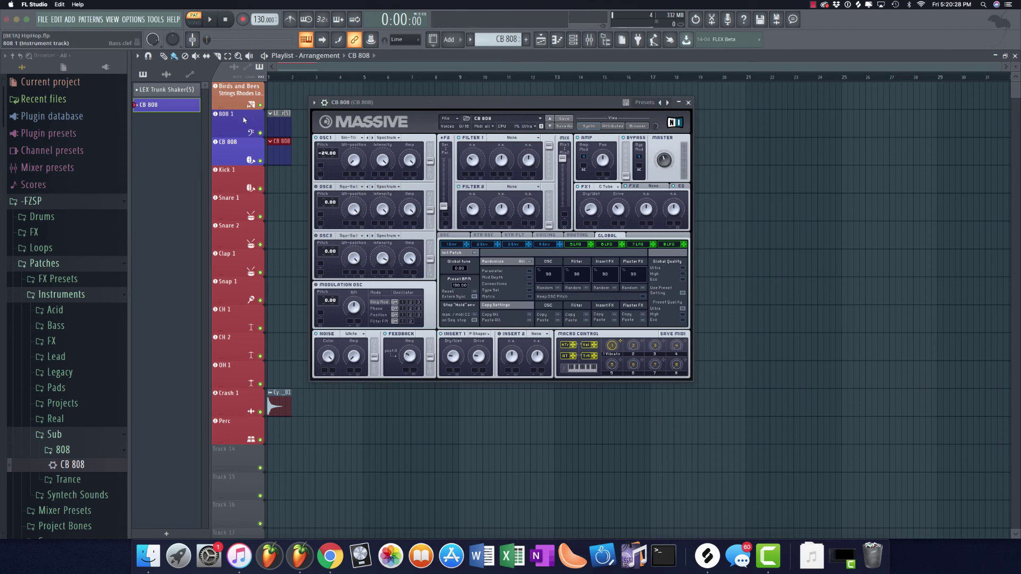
# Close the Massive window and give mixer insert 13, CB 808, a bass clef icon
pyautogui.click(589, 39)
pyautogui.click(688, 103)
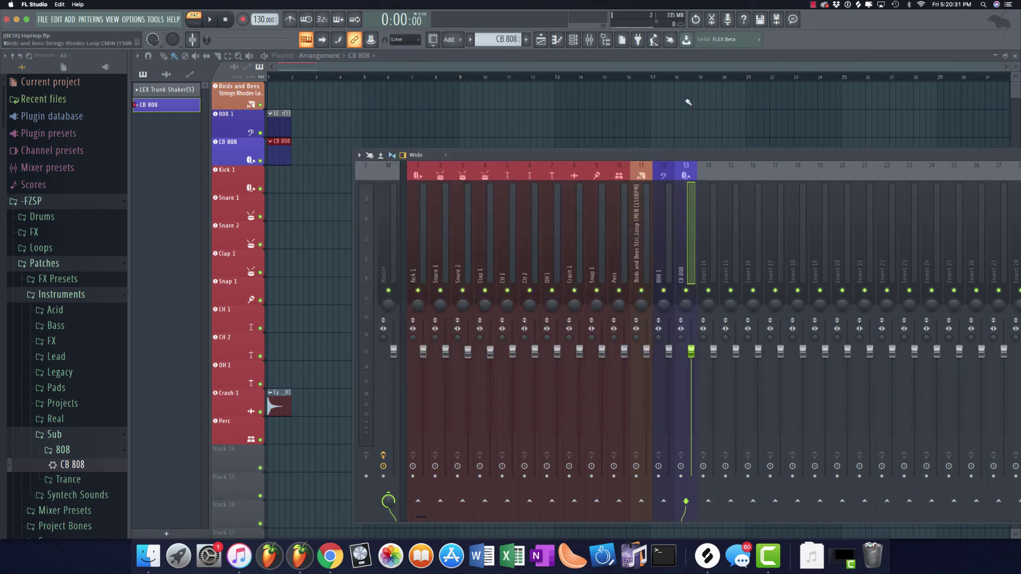
pyautogui.moveTo(709, 150); pyautogui.dragTo(561, 129)
pyautogui.rightClick(545, 139)
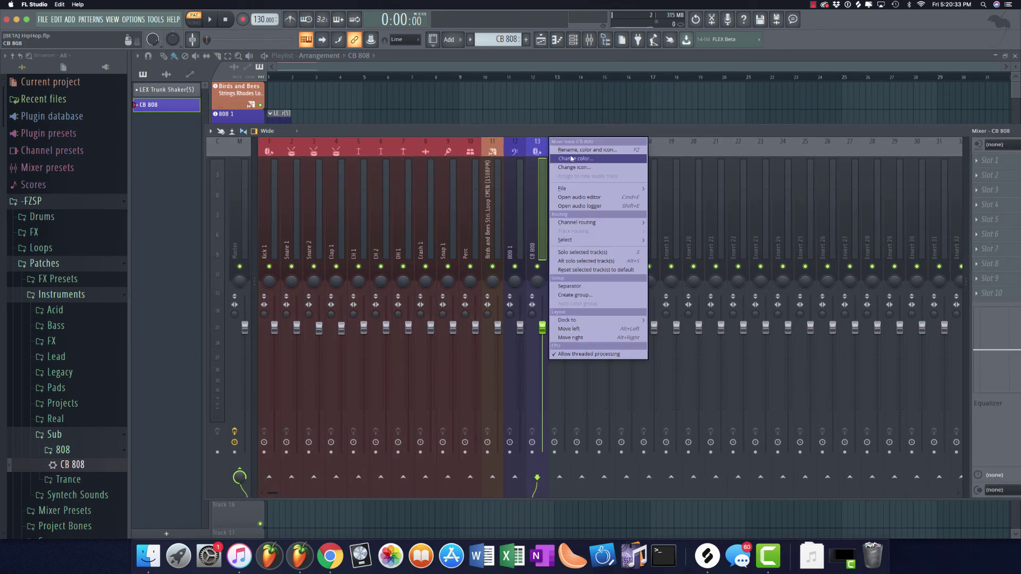
pyautogui.click(571, 158)
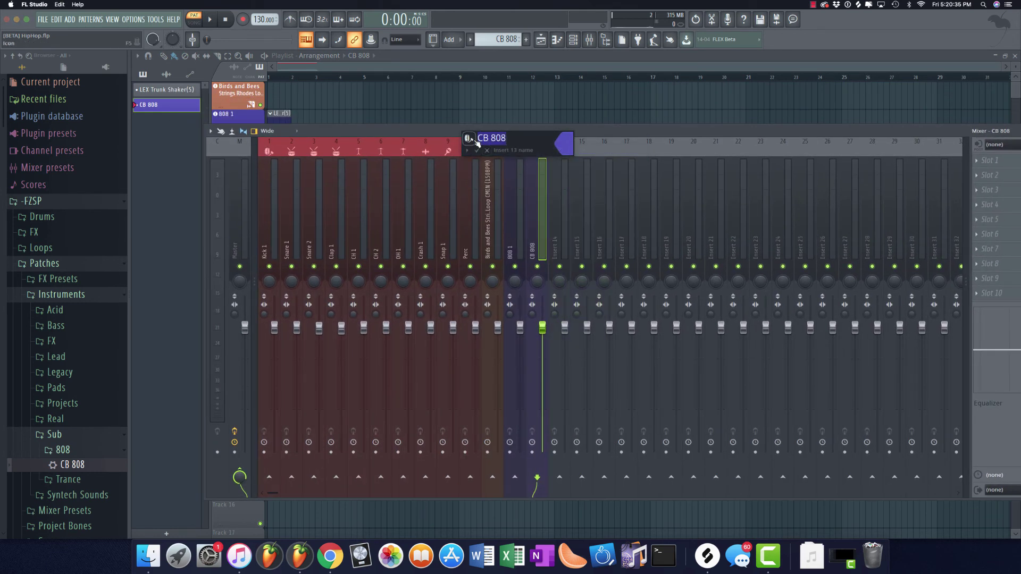
pyautogui.click(469, 139)
pyautogui.click(561, 187)
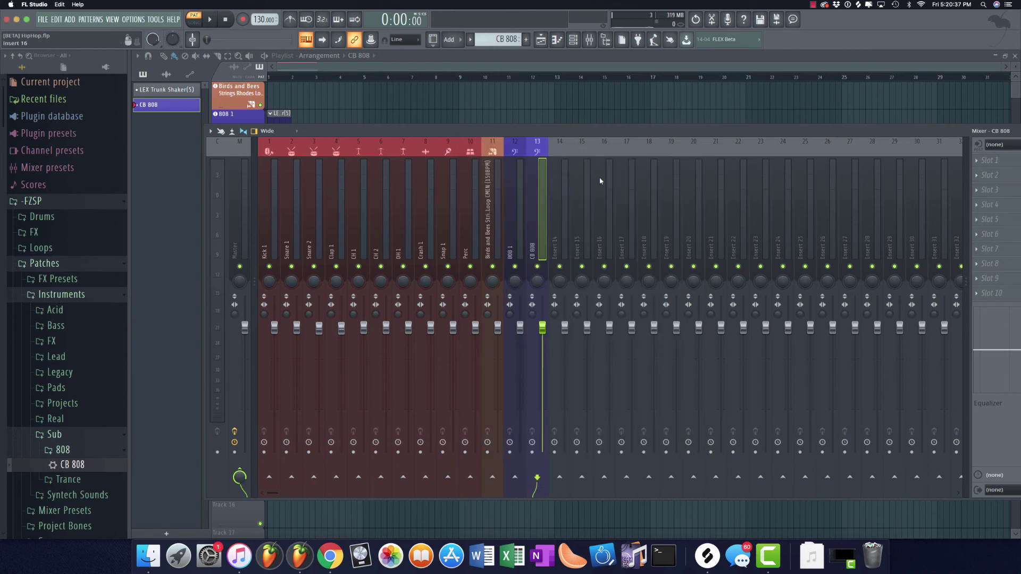
pyautogui.moveTo(635, 135); pyautogui.dragTo(579, 102)
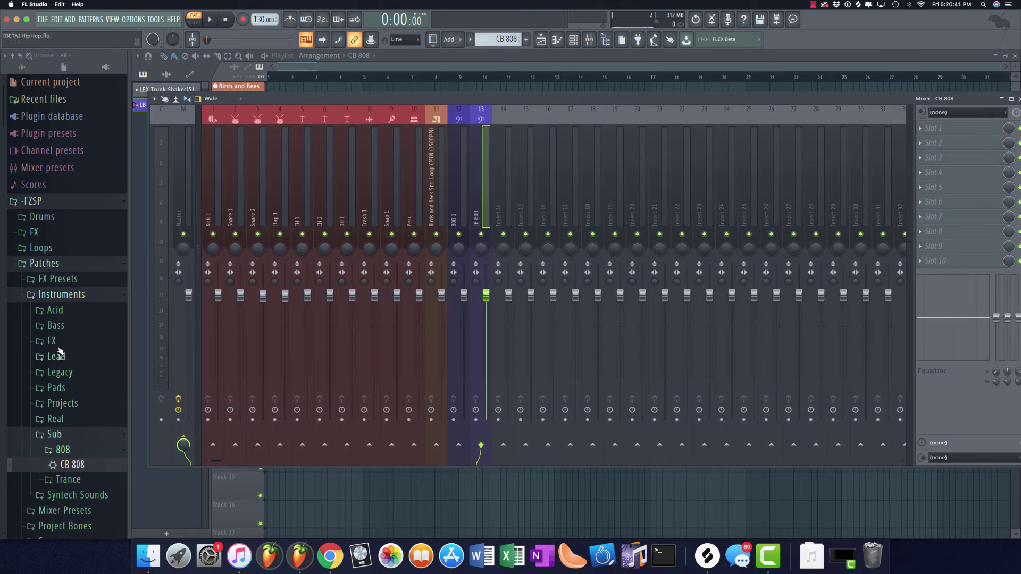
# Apply the Legacy > Bass 'CB 808' mixer preset from the browser to mixer insert 13
pyautogui.click(62, 294)
pyautogui.click(59, 279)
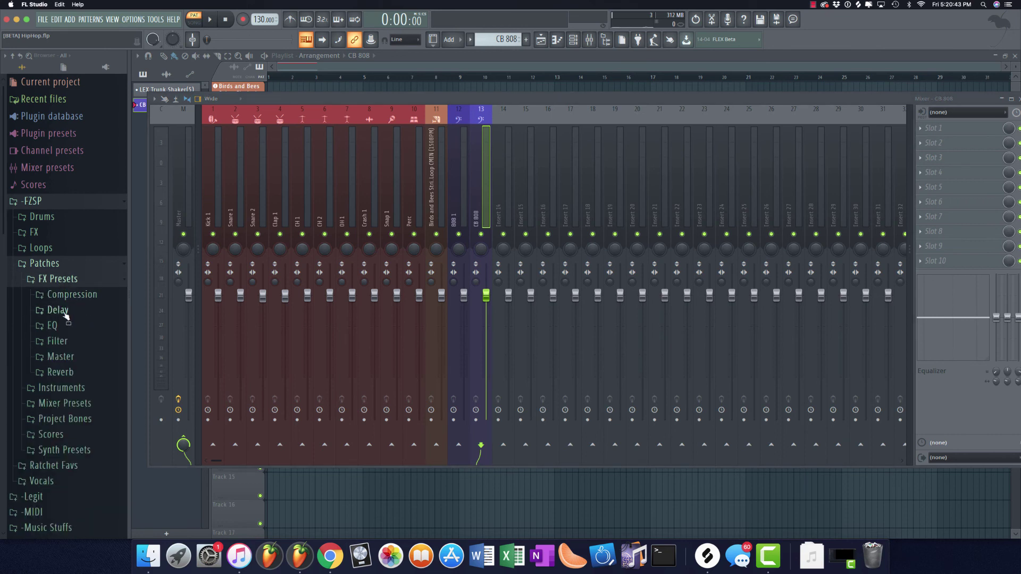
pyautogui.click(56, 405)
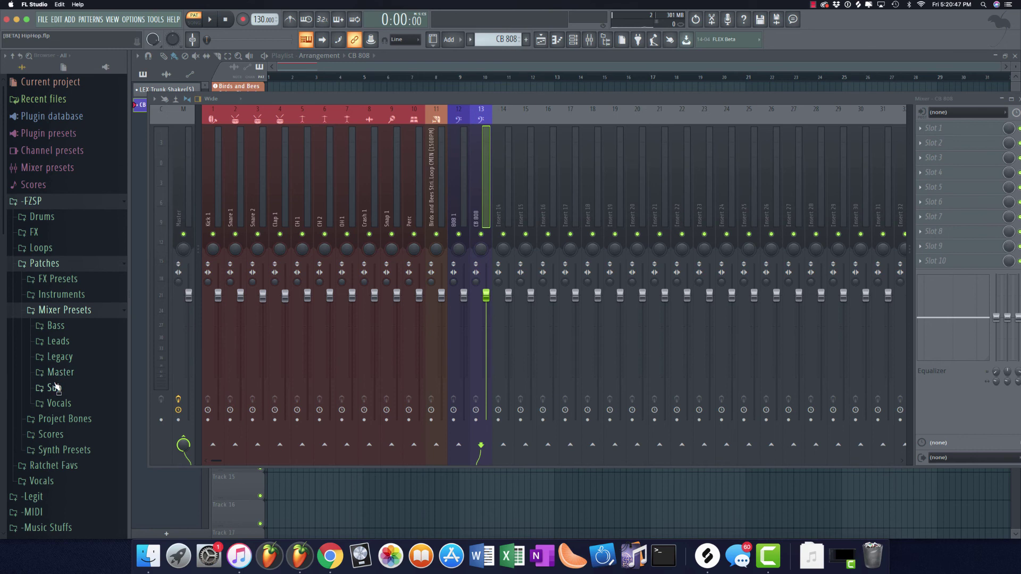
pyautogui.click(55, 386)
pyautogui.click(57, 387)
pyautogui.click(61, 357)
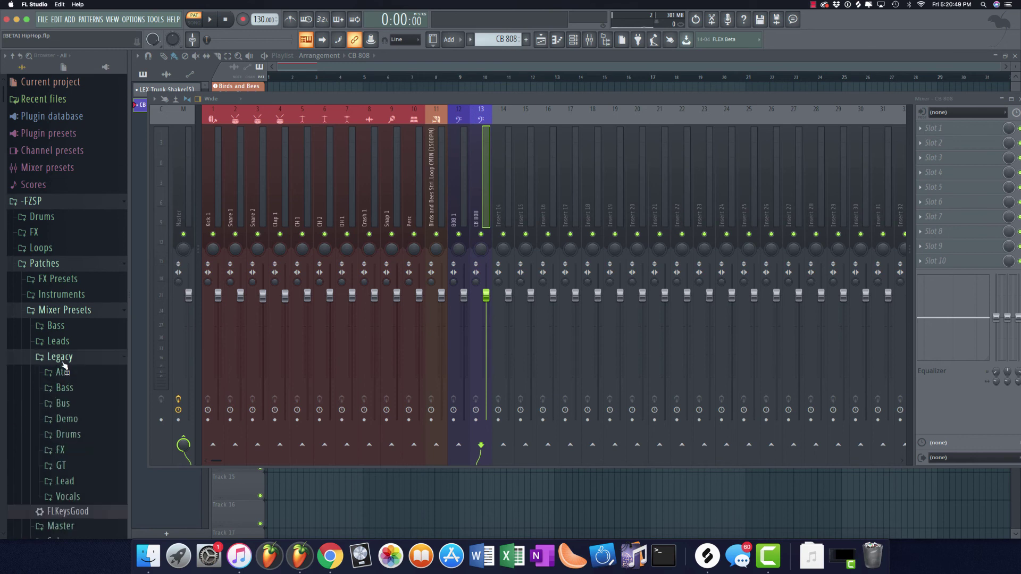
pyautogui.scroll(-3, 70, 409)
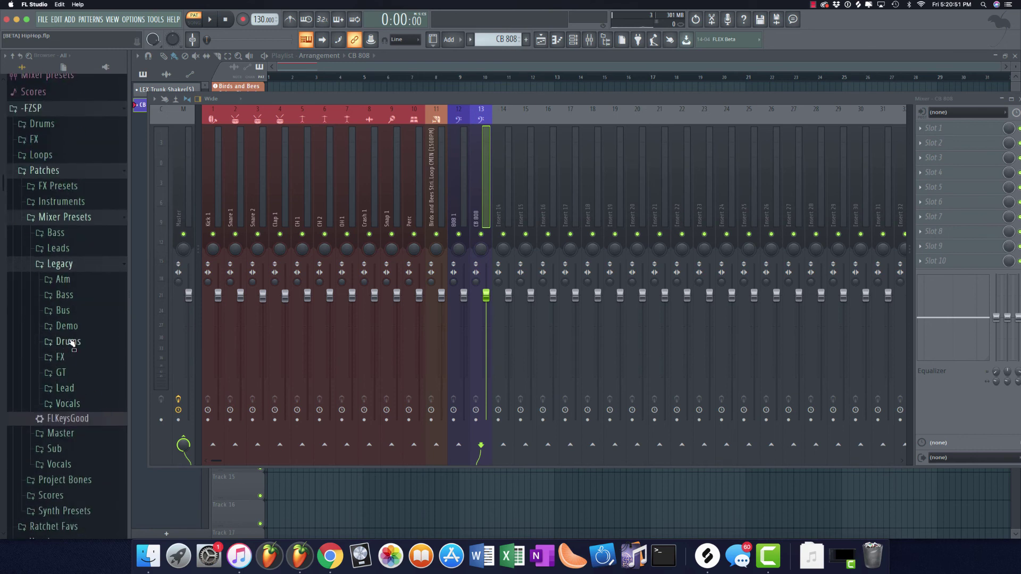
pyautogui.click(64, 295)
pyautogui.moveTo(68, 324); pyautogui.dragTo(478, 177)
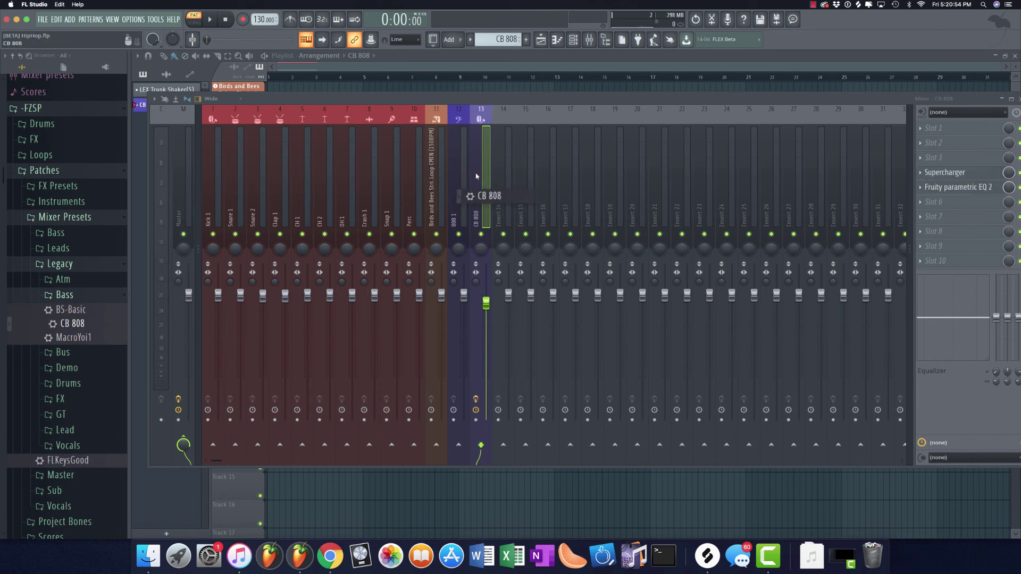
# Lower CB 808's Parametric EQ 2 high-pass band to 23Hz, then bring up Supercharger
pyautogui.click(934, 186)
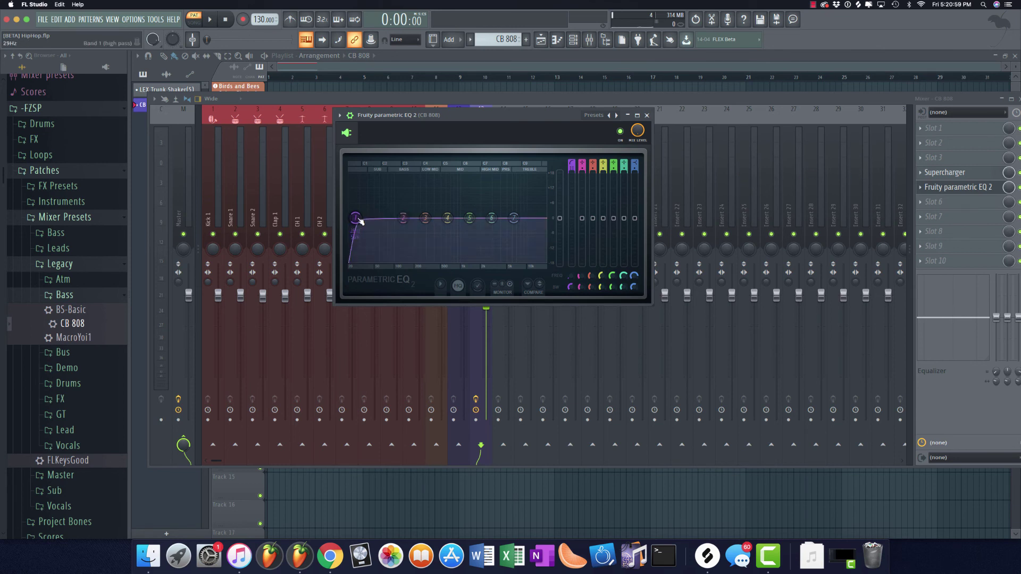
pyautogui.moveTo(359, 220); pyautogui.dragTo(351, 255)
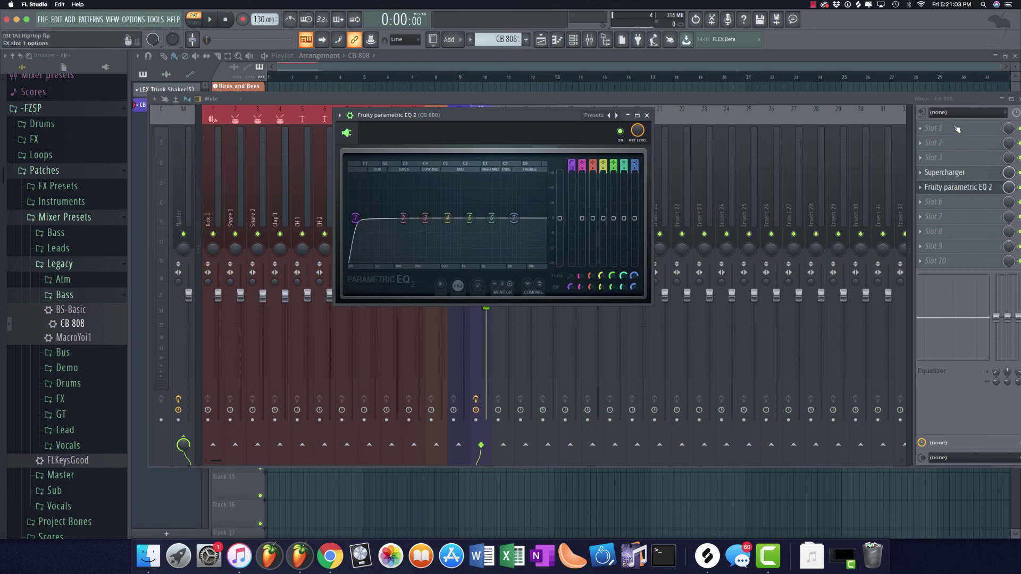
pyautogui.click(933, 172)
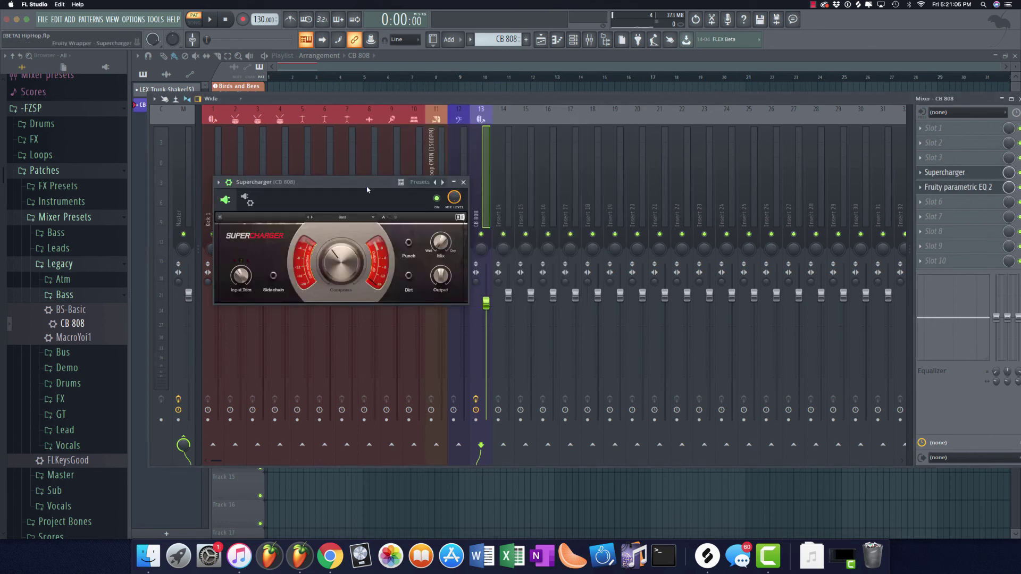
# Turn on Supercharger's Dirt setting and raise its compression to 6.20
pyautogui.moveTo(365, 189); pyautogui.dragTo(483, 129)
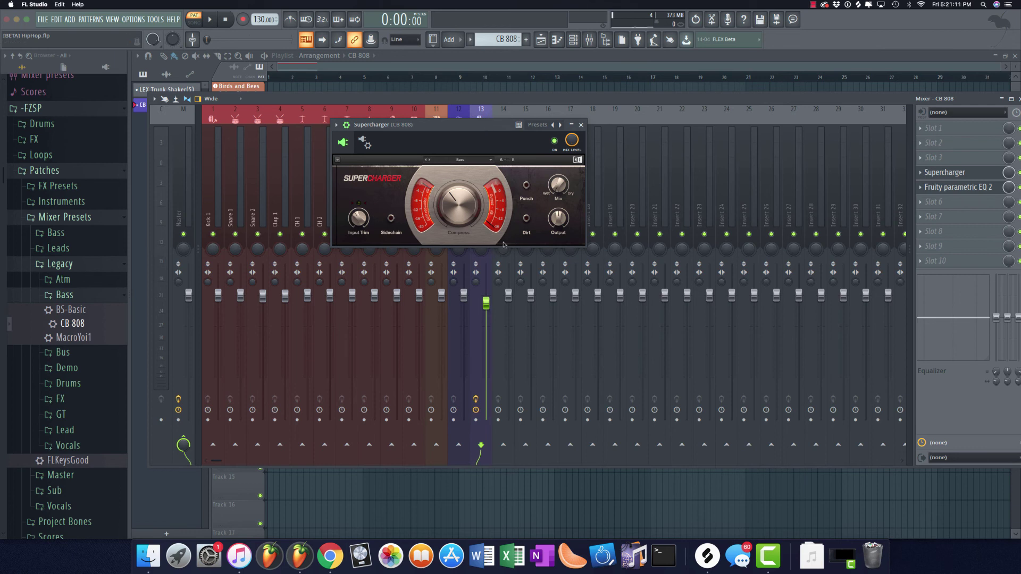
pyautogui.click(527, 219)
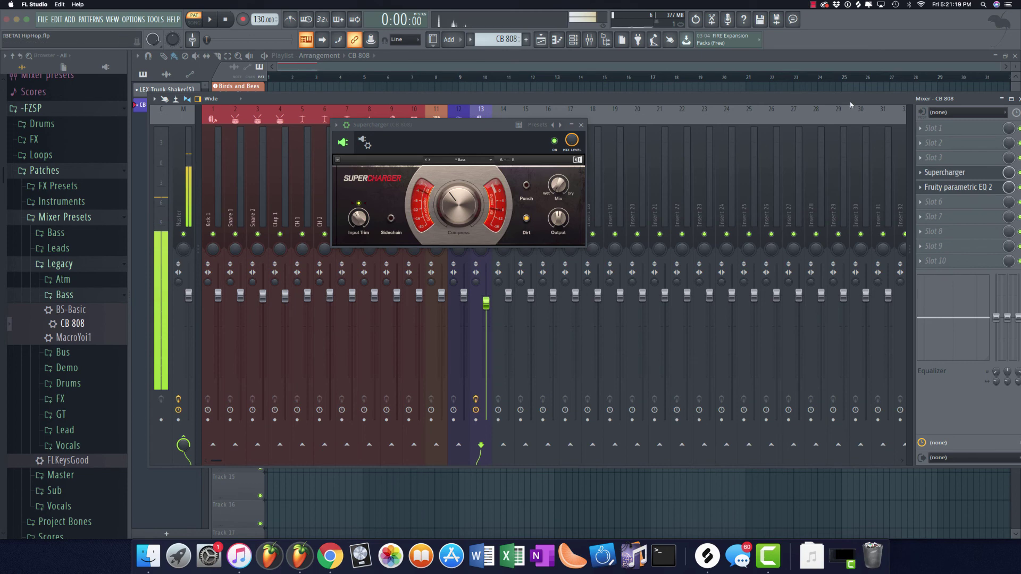
pyautogui.moveTo(849, 103)
pyautogui.mouseDown()
pyautogui.moveTo(836, 104)
pyautogui.moveTo(860, 99)
pyautogui.mouseUp()
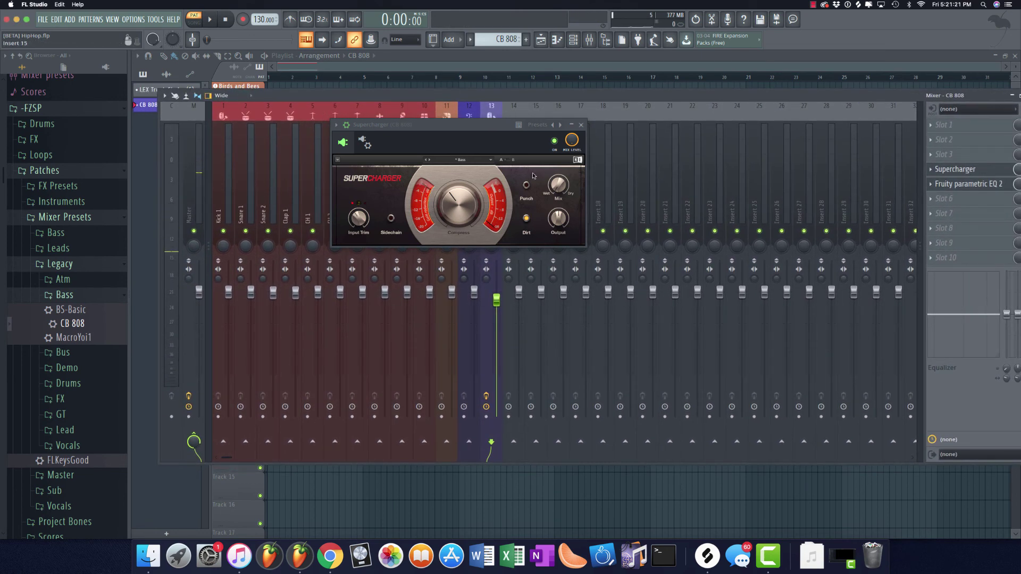
pyautogui.click(554, 142)
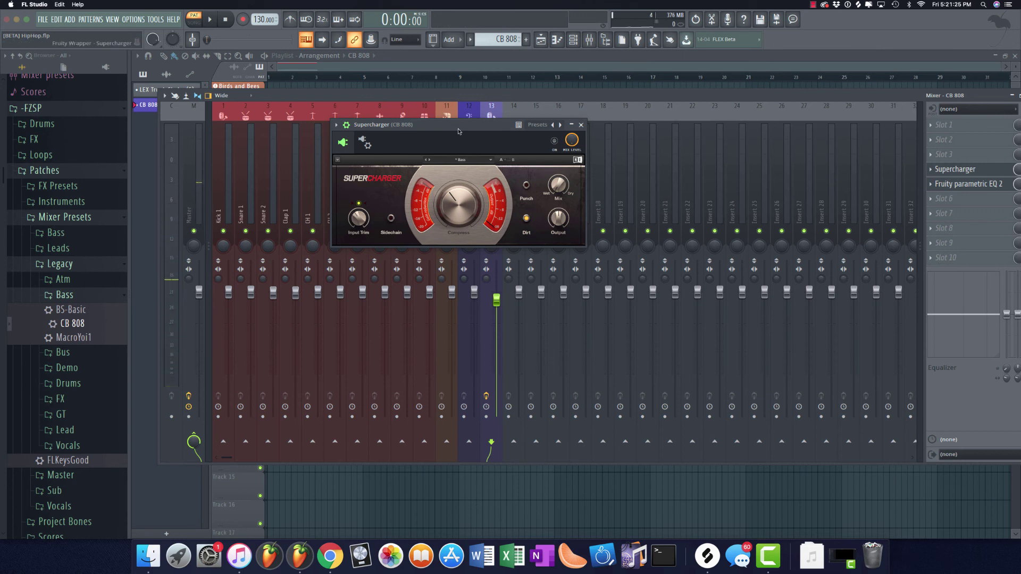
pyautogui.click(554, 141)
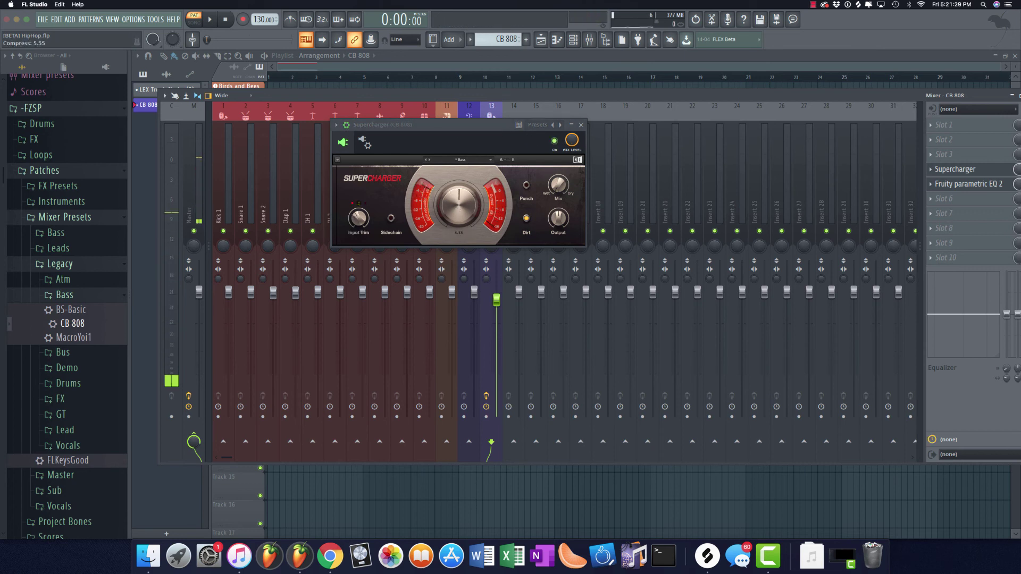
pyautogui.moveTo(458, 204); pyautogui.dragTo(457, 183)
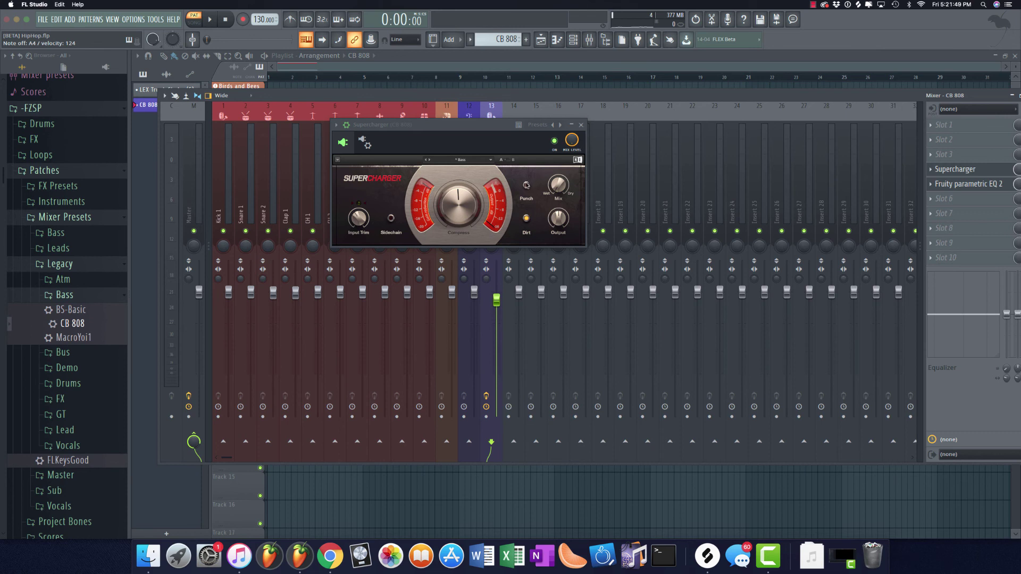
# Leave Supercharger's Punch switched off, close its window, and select the Kick 1 insert
pyautogui.click(527, 185)
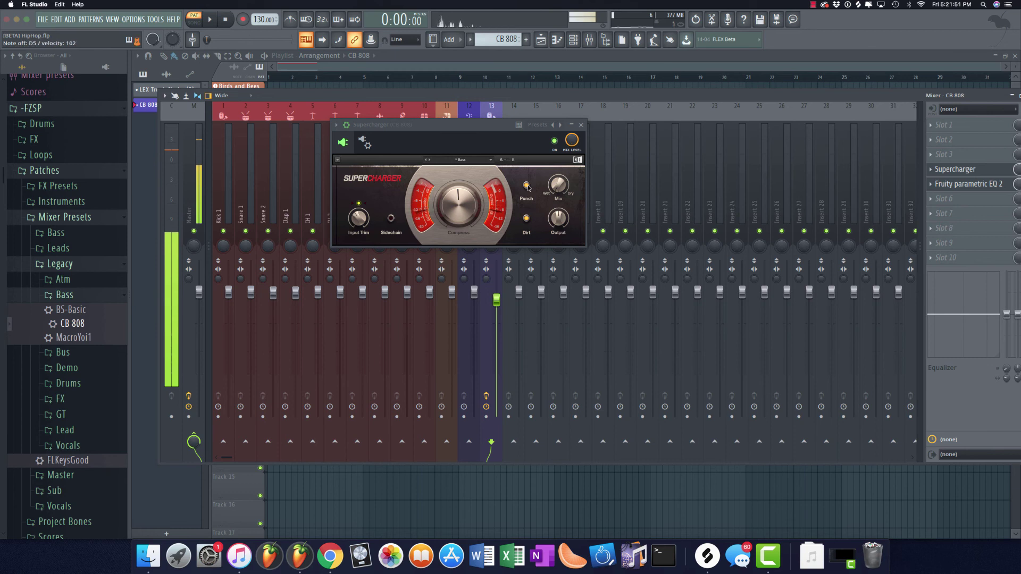
pyautogui.click(526, 185)
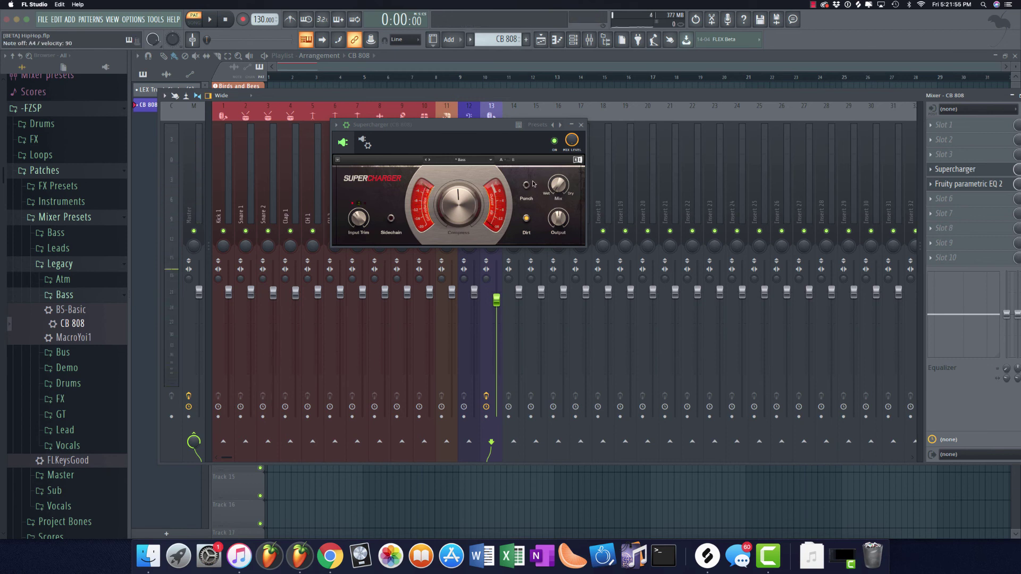
pyautogui.click(581, 124)
pyautogui.click(231, 197)
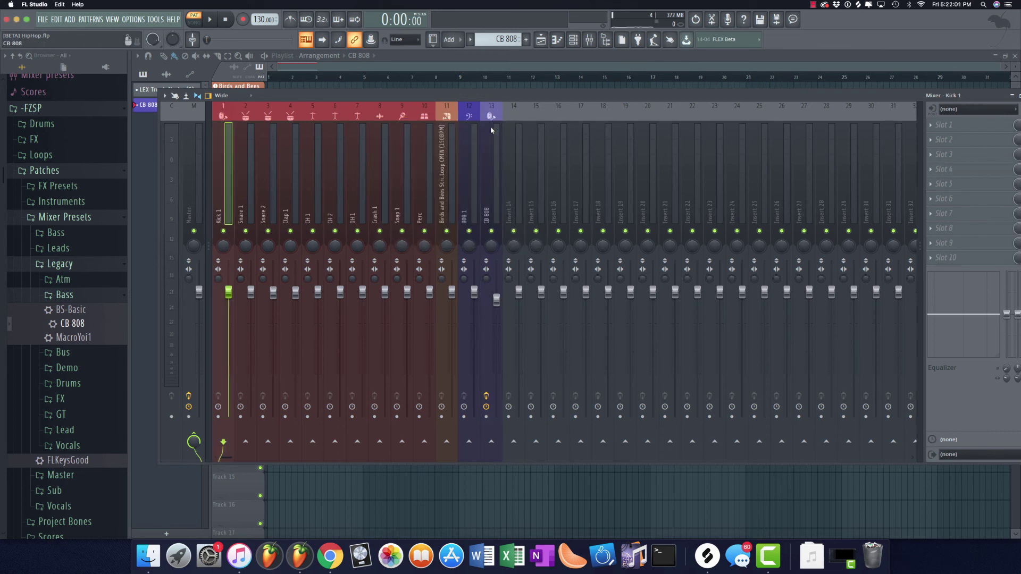
# Close the mixer and switch the browser from Legacy mixer presets to the Instruments patches folder
pyautogui.click(495, 161)
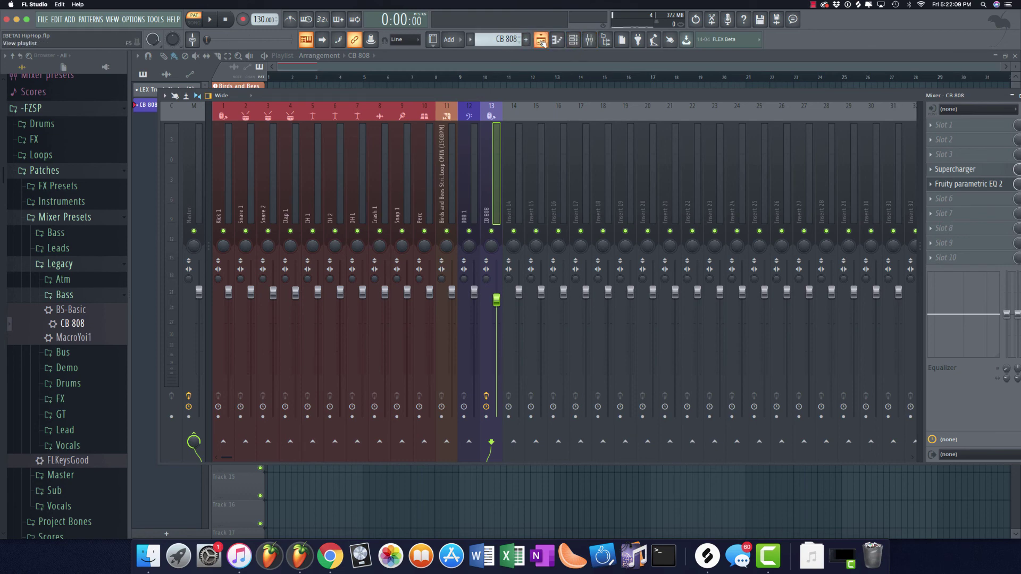
pyautogui.click(589, 39)
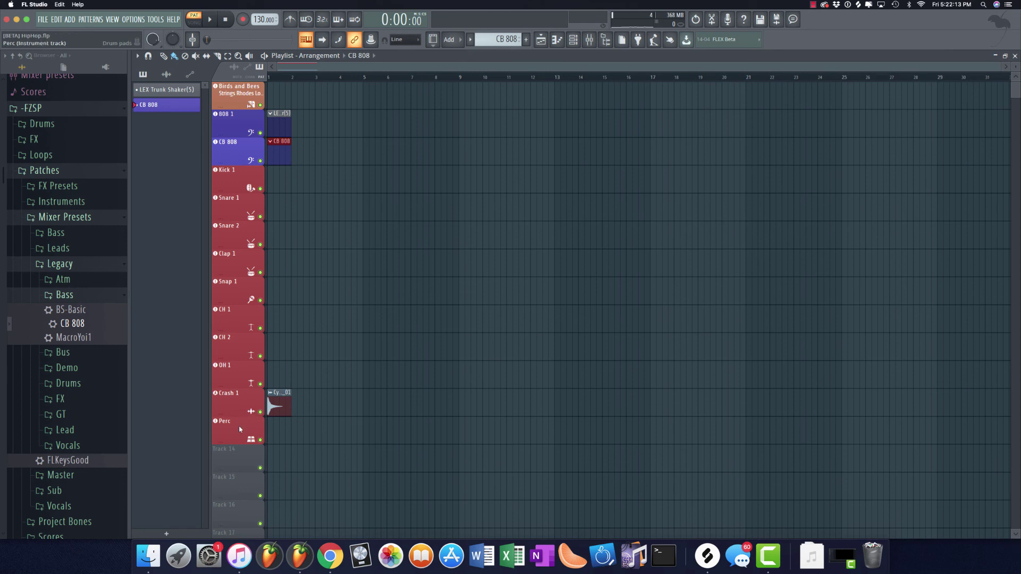
pyautogui.click(82, 295)
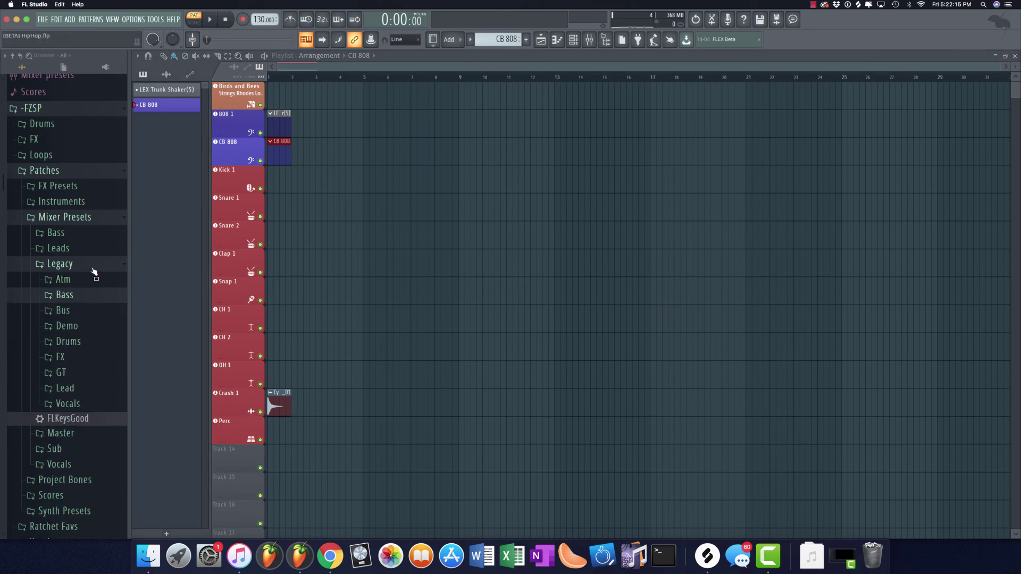
pyautogui.click(91, 266)
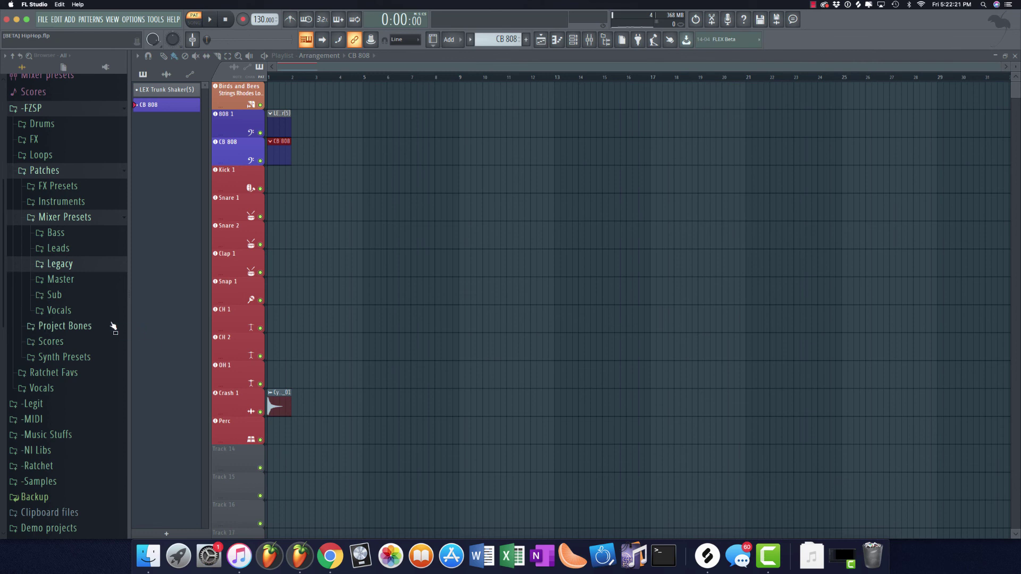
pyautogui.click(69, 250)
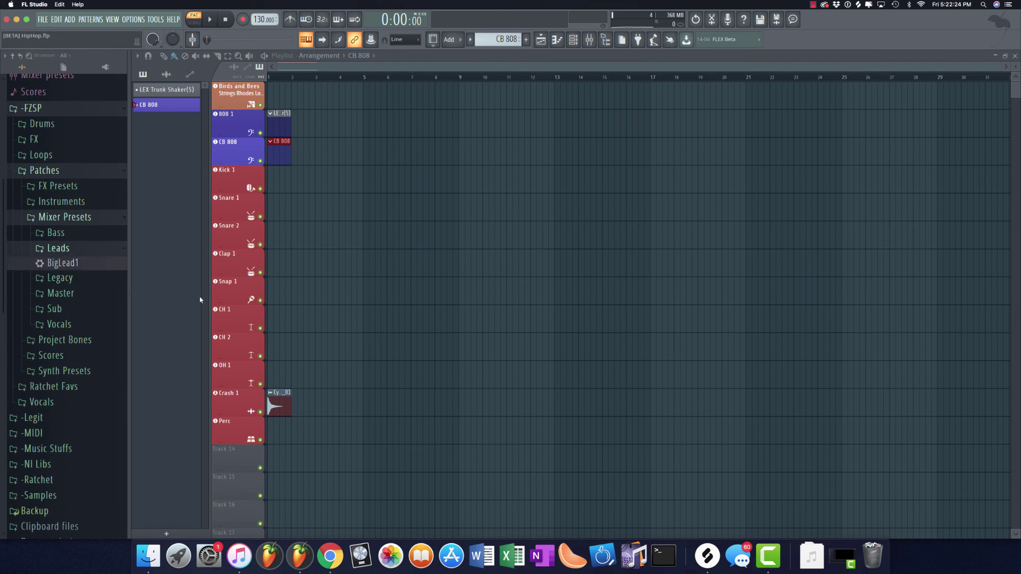
pyautogui.click(66, 218)
pyautogui.click(72, 201)
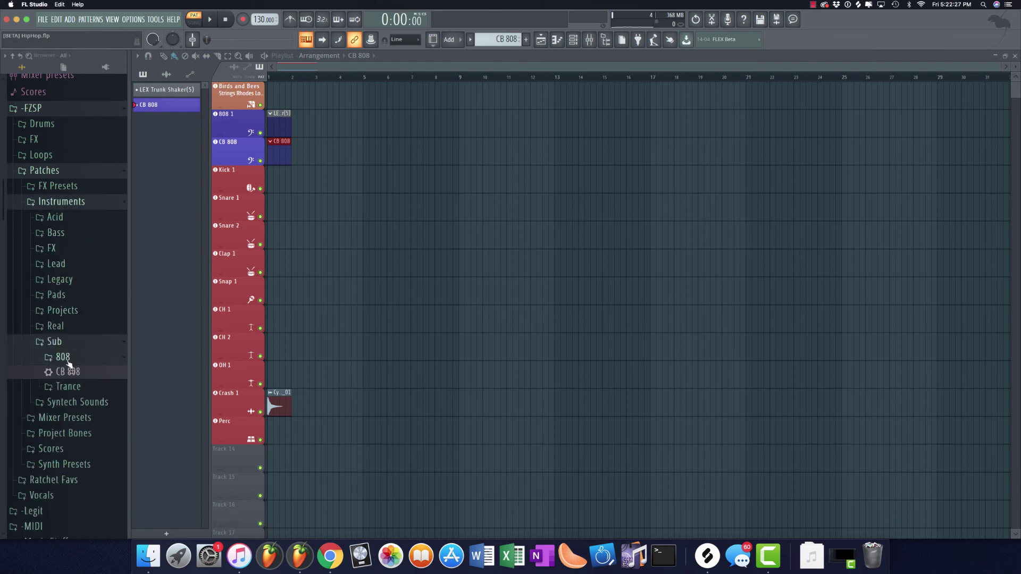
pyautogui.click(63, 343)
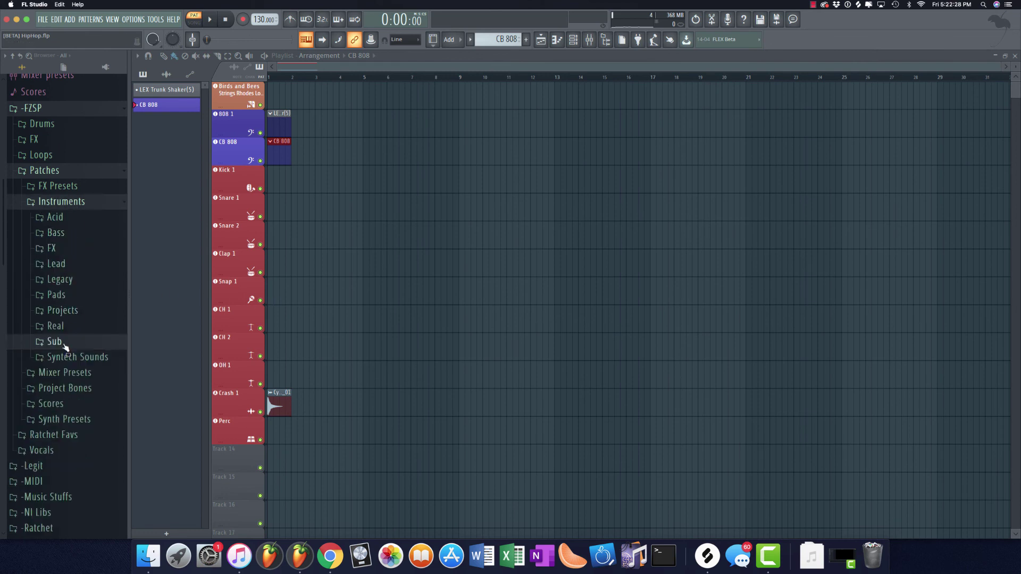
# Make Track 14 a Sylenth1 instrument track and move the synth window aside
pyautogui.rightClick(238, 457)
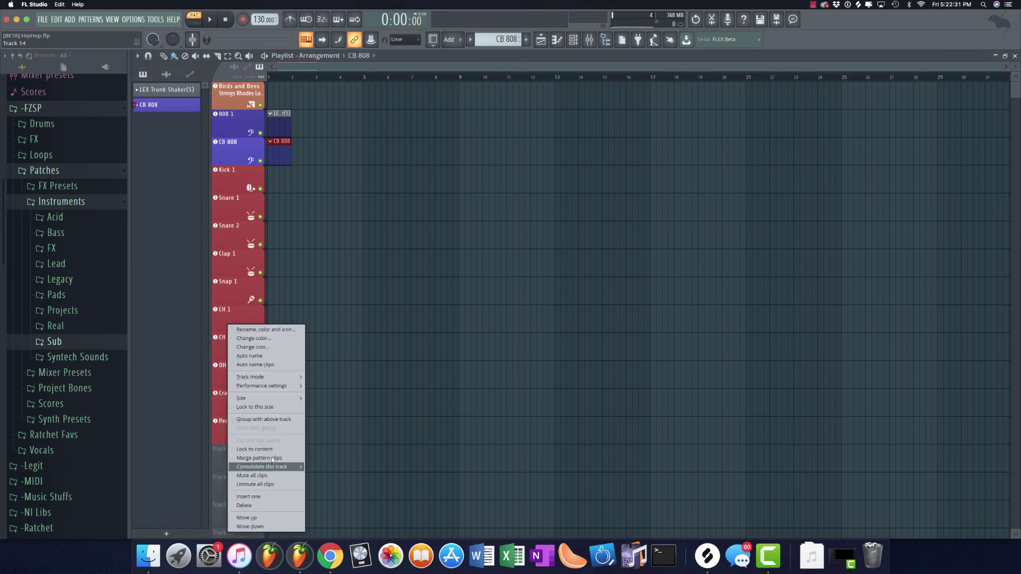
pyautogui.moveTo(267, 377)
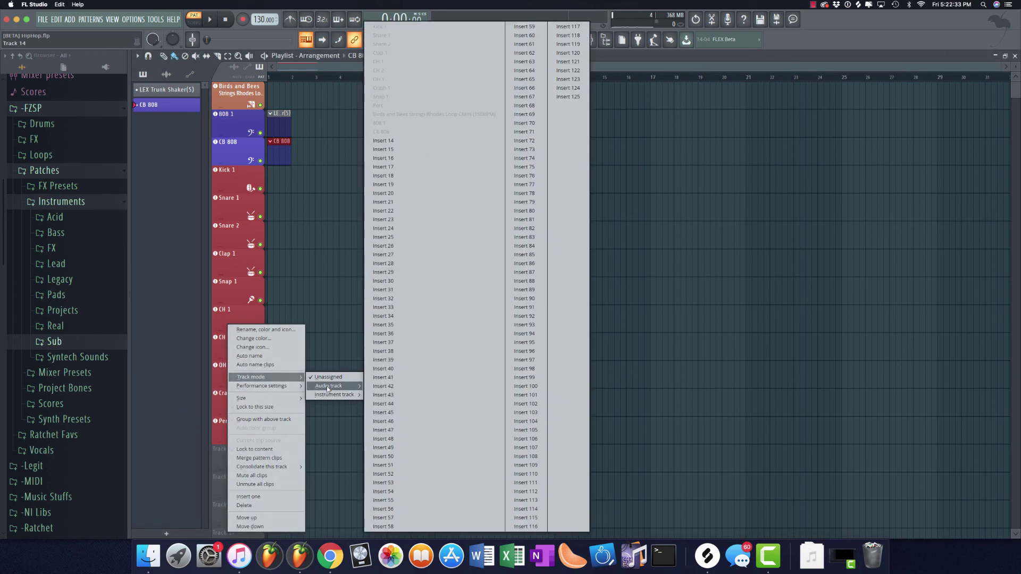
pyautogui.moveTo(331, 395)
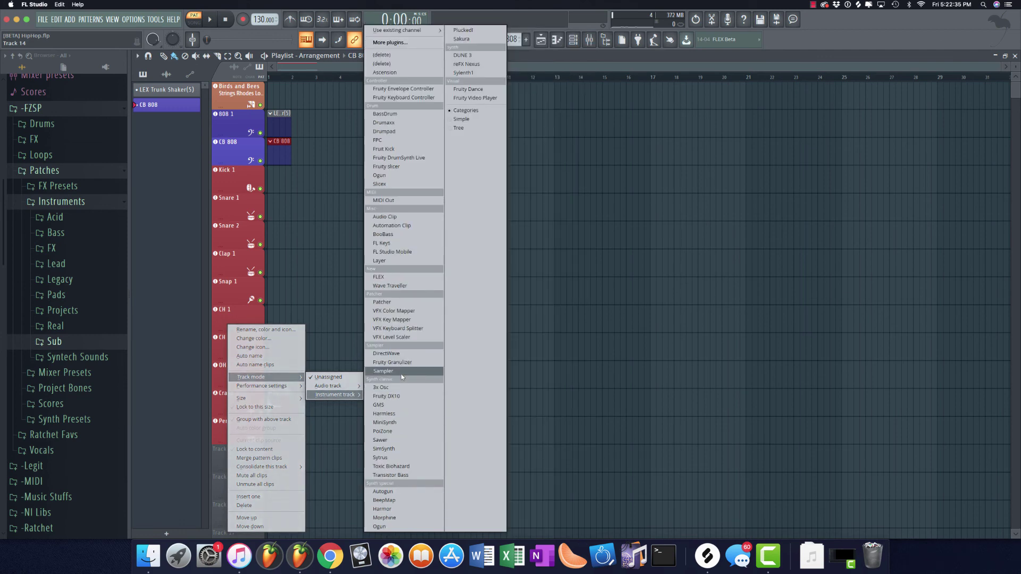
pyautogui.click(460, 72)
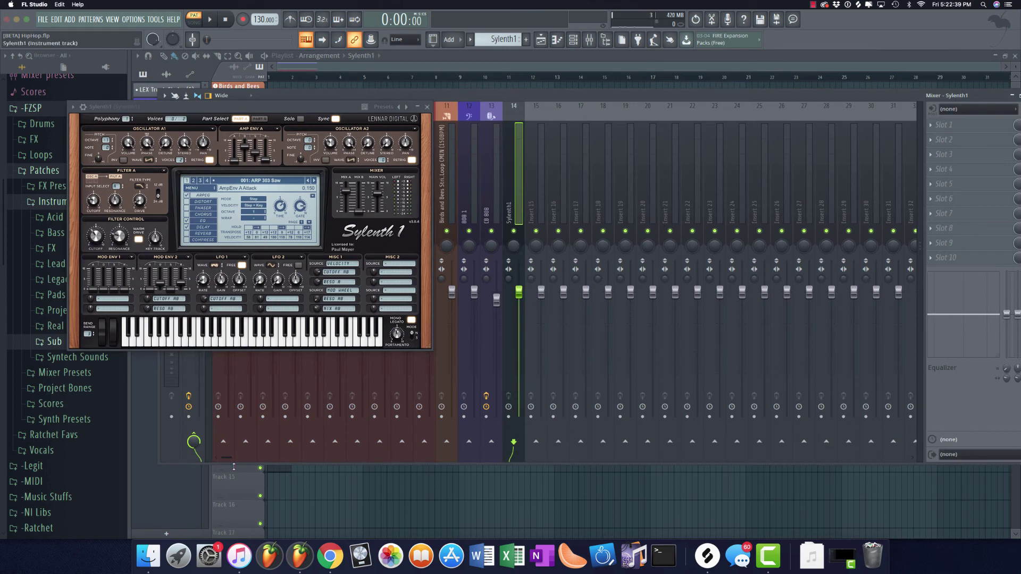
pyautogui.moveTo(309, 109); pyautogui.dragTo(287, 132)
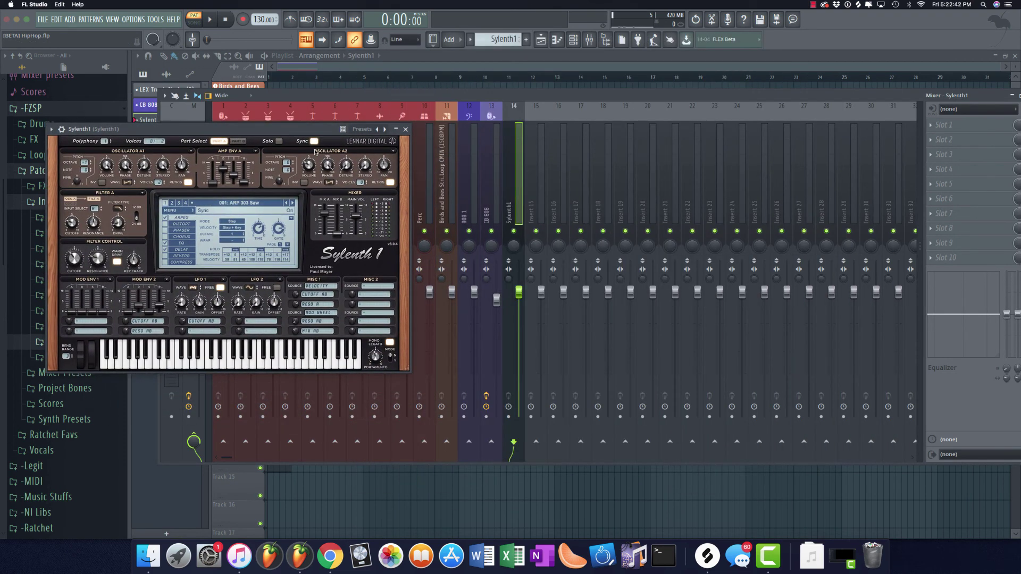
# Rename the Sylenth1 insert to 'Lead 1', colour it magenta, give it an icon, and close Sylenth1
pyautogui.rightClick(511, 168)
pyautogui.click(574, 120)
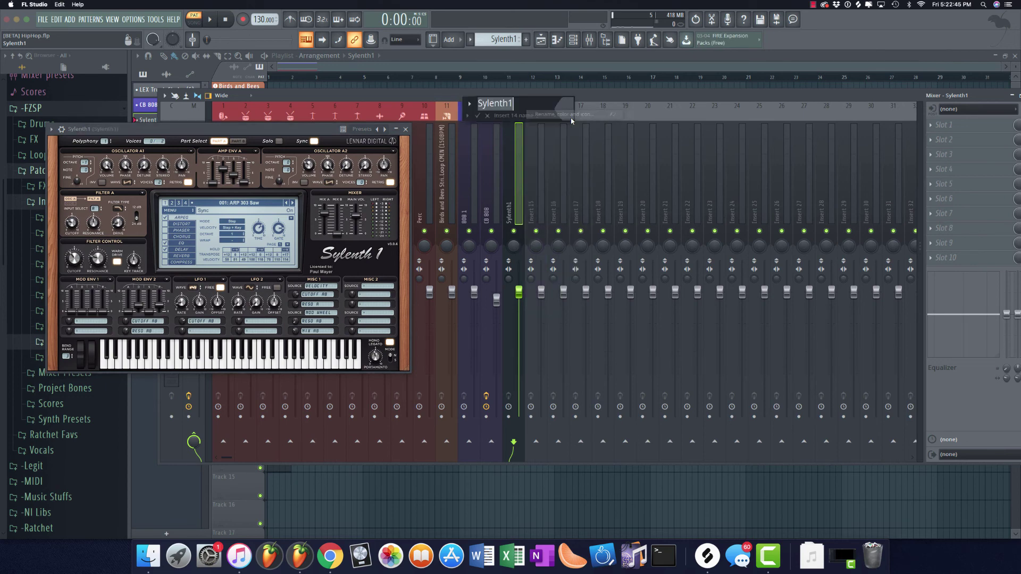
pyautogui.write('Lead 1')
pyautogui.click(574, 118)
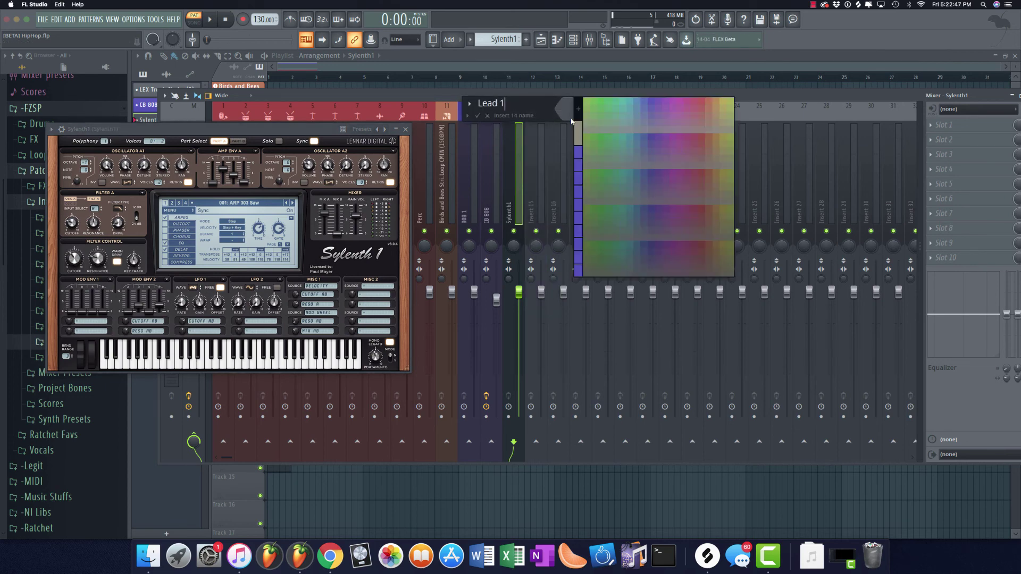
pyautogui.click(679, 103)
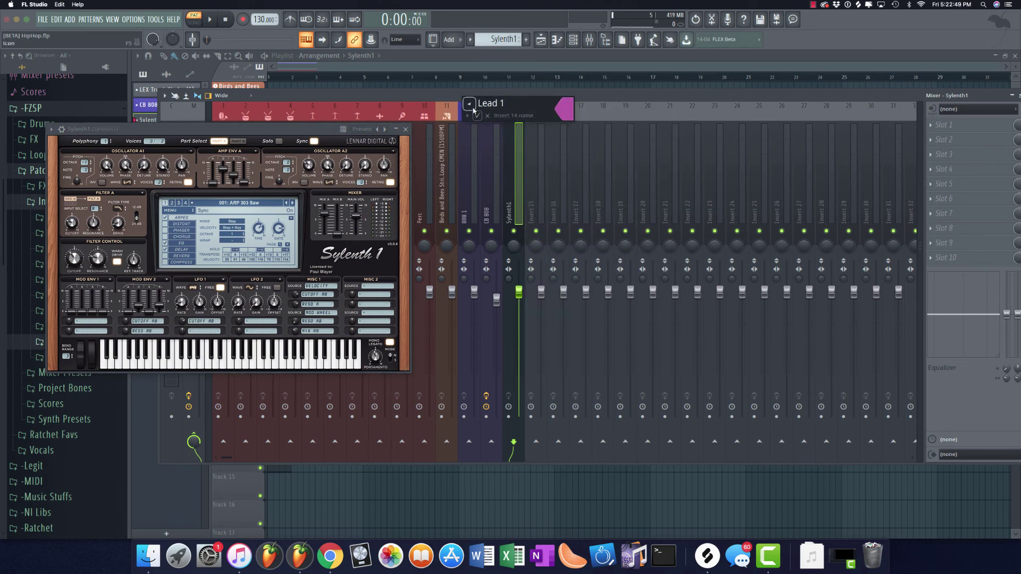
pyautogui.click(469, 104)
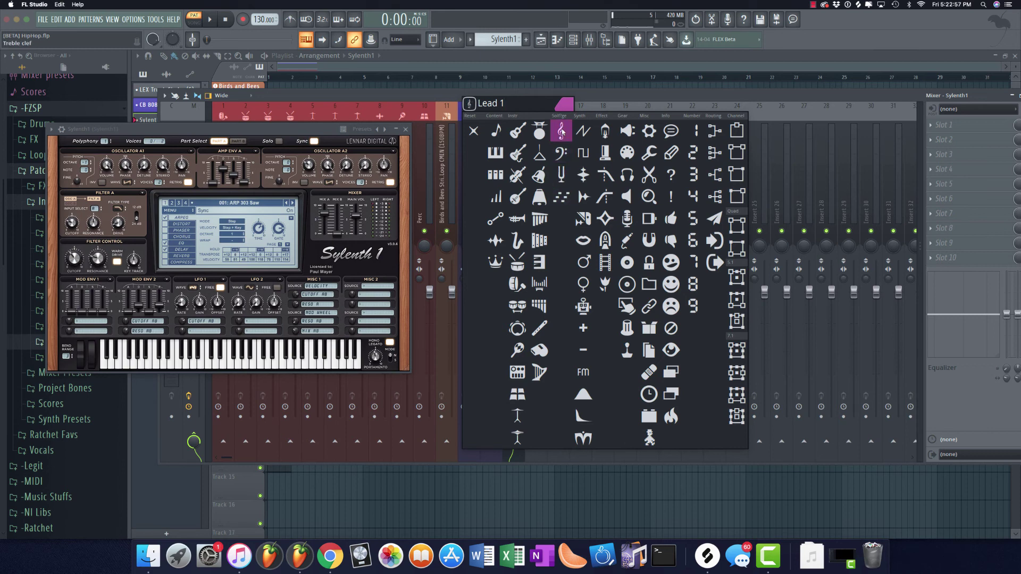
pyautogui.click(539, 264)
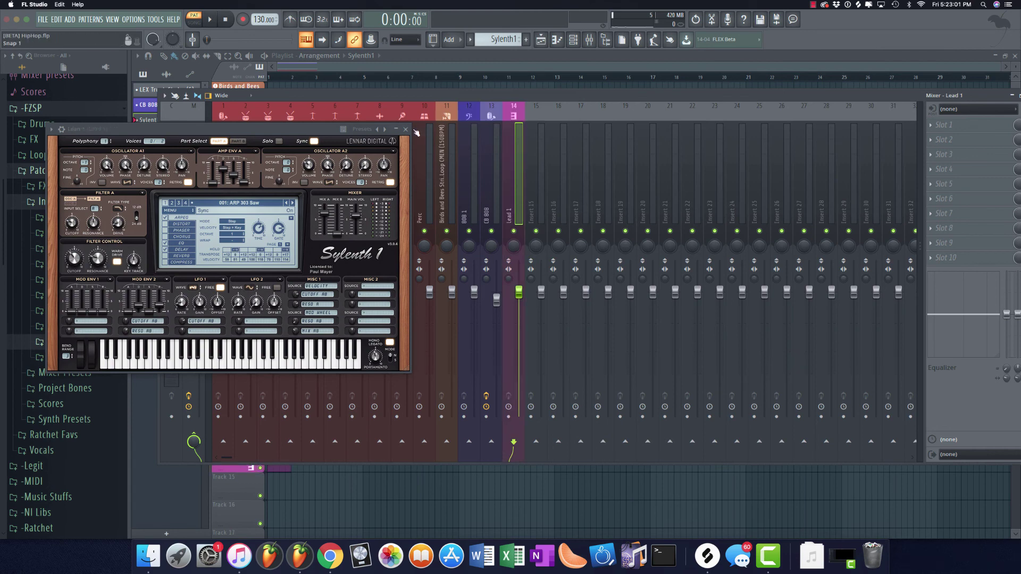
pyautogui.click(405, 129)
pyautogui.moveTo(471, 92); pyautogui.dragTo(489, 120)
# Hide the mixer and bring up Track 15's Track mode > Instrument track choices
pyautogui.click(449, 81)
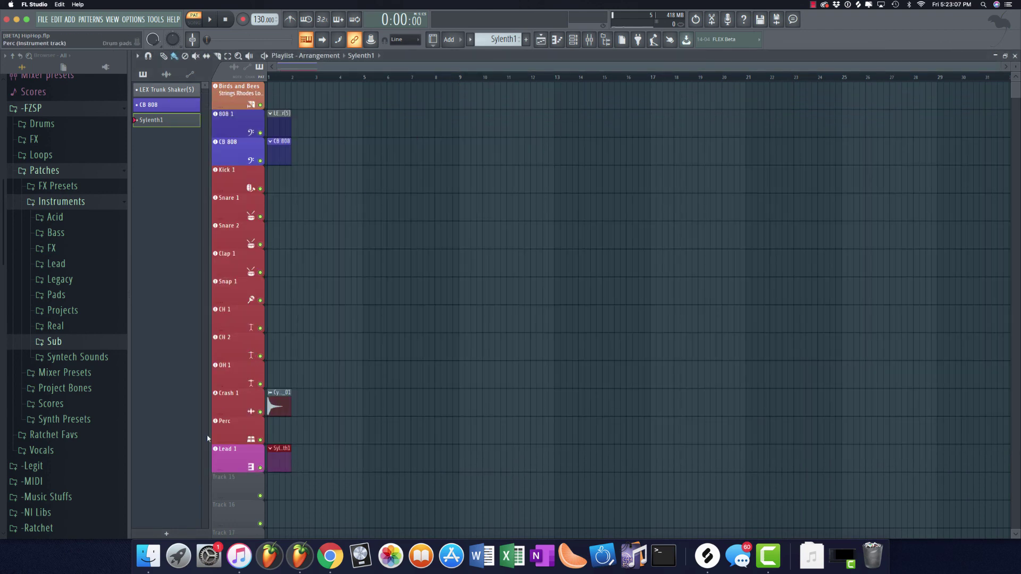
pyautogui.rightClick(236, 487)
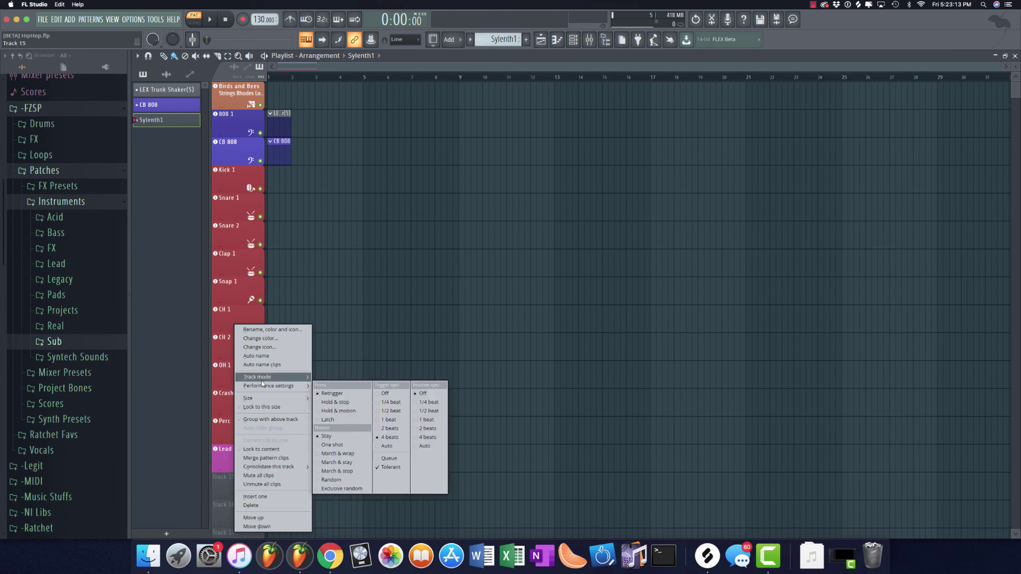
pyautogui.moveTo(326, 391)
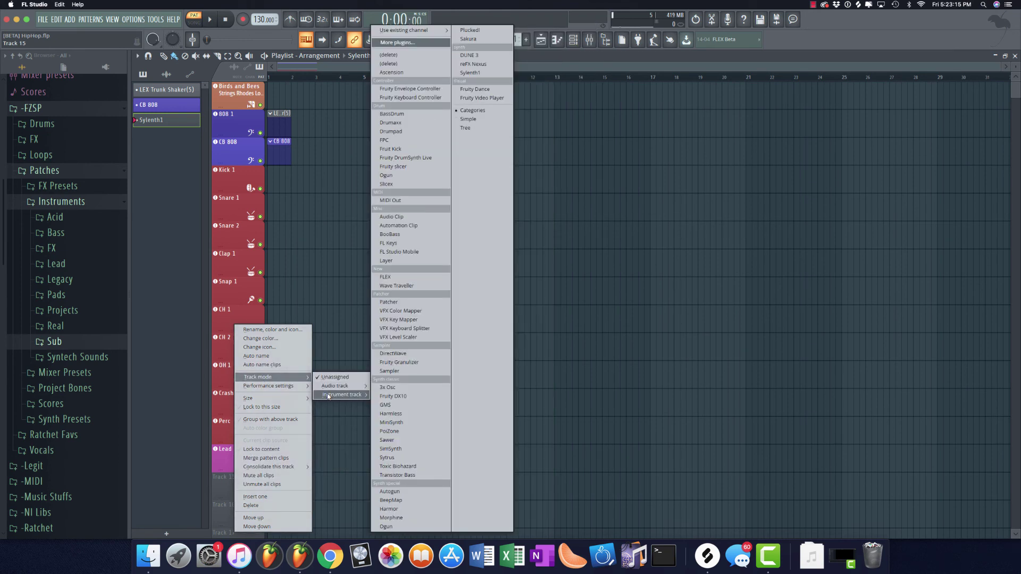
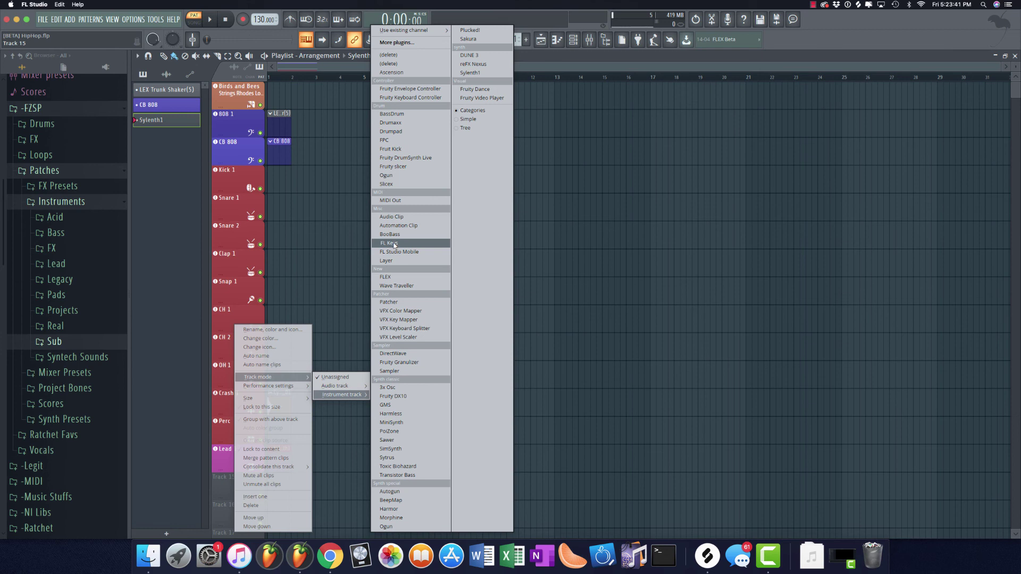
# Add an FL Keys instrument on Track 15 and name mixer insert 15 Piano 1
pyautogui.click(394, 244)
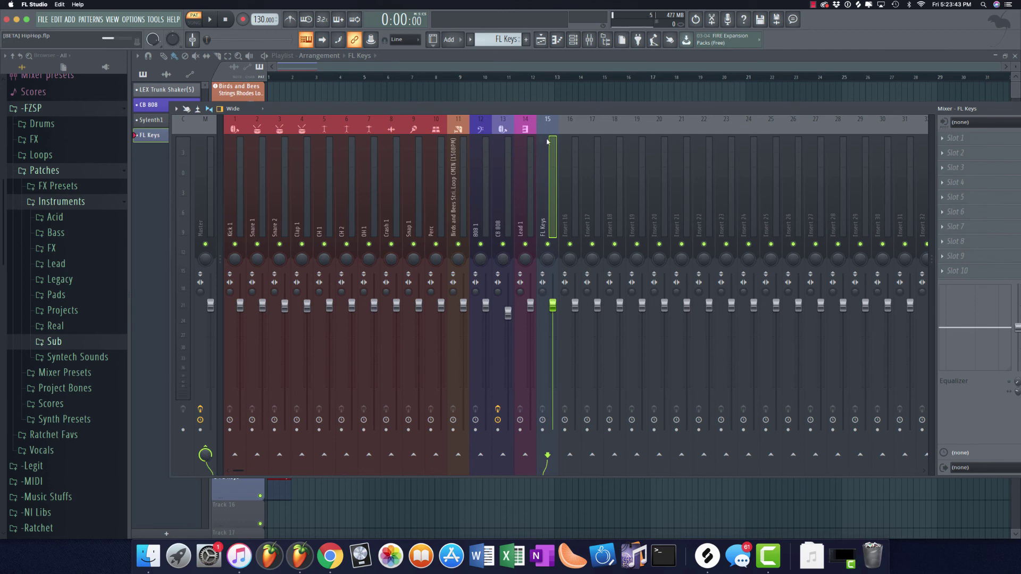
pyautogui.rightClick(554, 119)
pyautogui.click(574, 129)
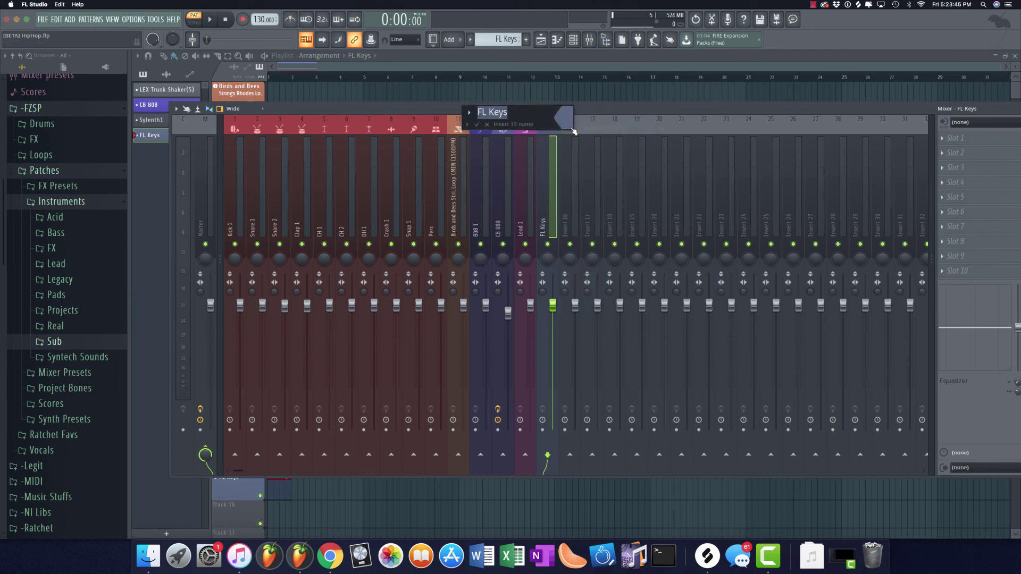
pyautogui.write('Piano 1')
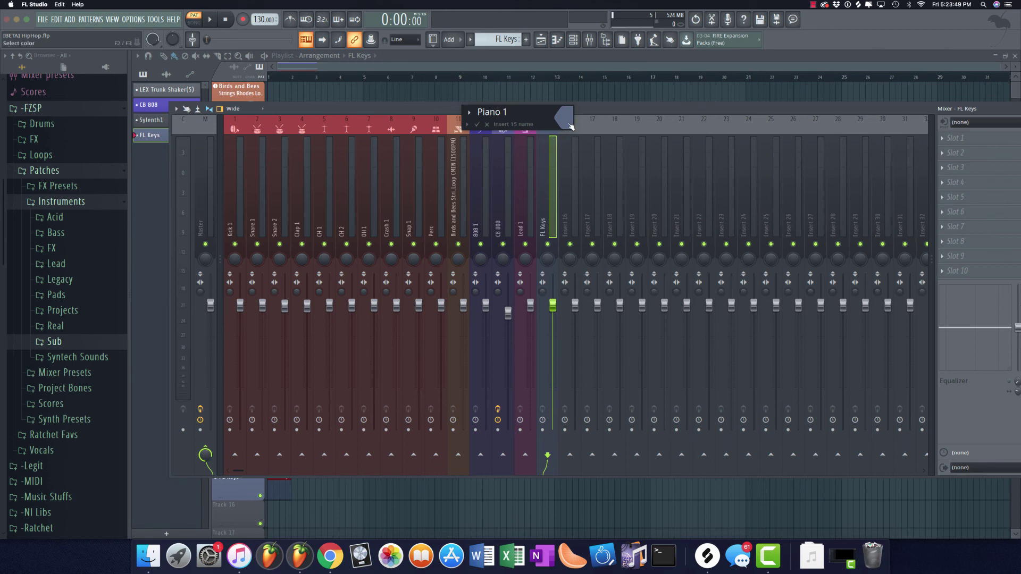
# Colour the Piano 1 insert orange and give it its own icon
pyautogui.click(566, 118)
pyautogui.click(708, 111)
pyautogui.click(577, 117)
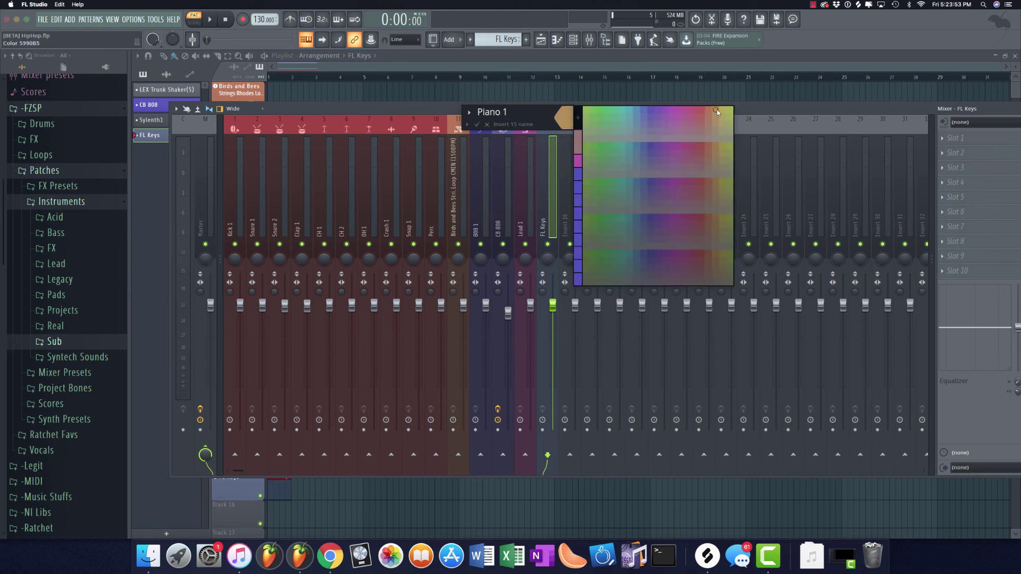
pyautogui.click(717, 109)
pyautogui.click(469, 112)
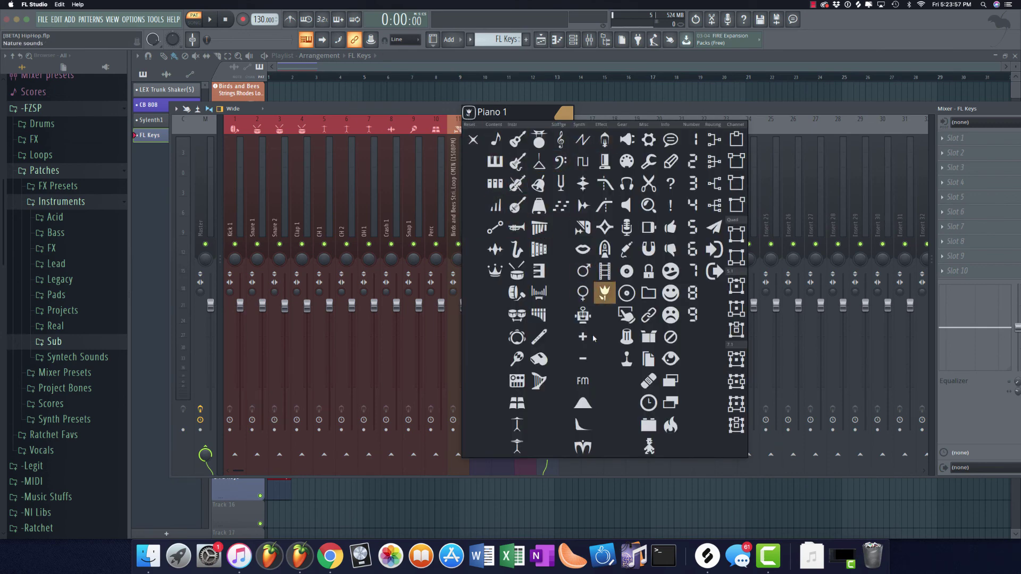
pyautogui.click(539, 271)
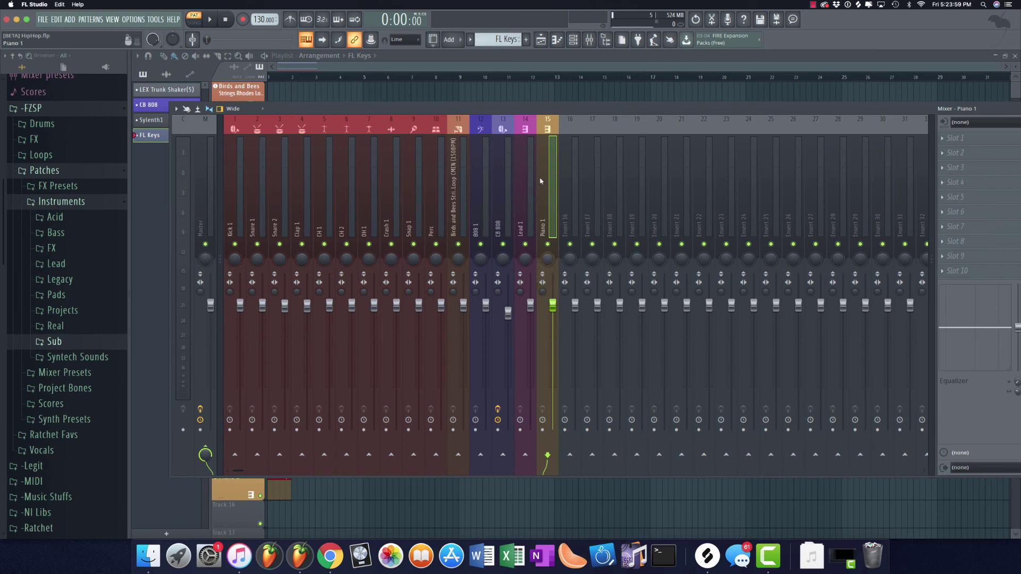
# Close the mixer and the FL Keys plugin window
pyautogui.moveTo(573, 116); pyautogui.dragTo(598, 75)
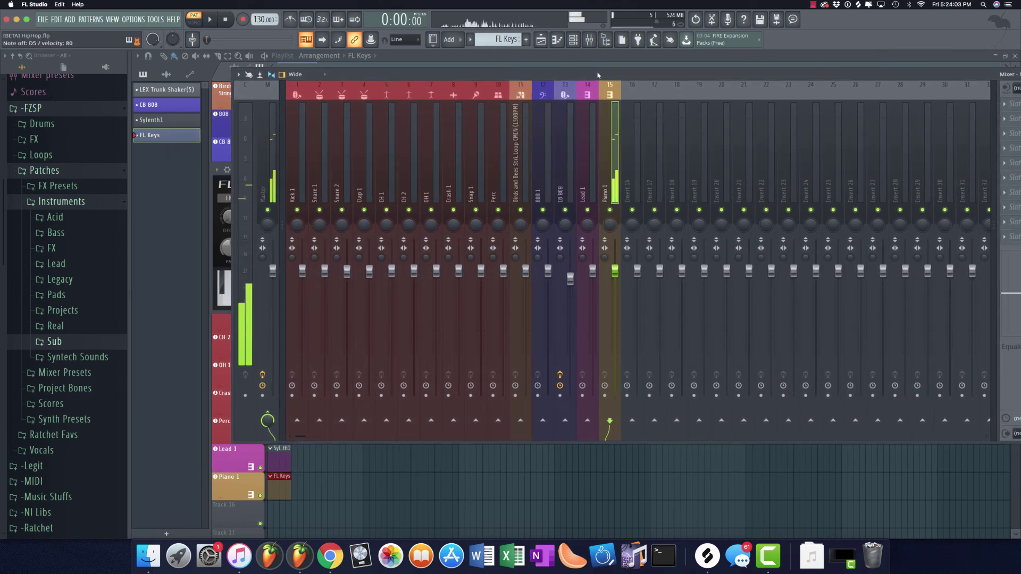
pyautogui.moveTo(639, 76); pyautogui.dragTo(501, 79)
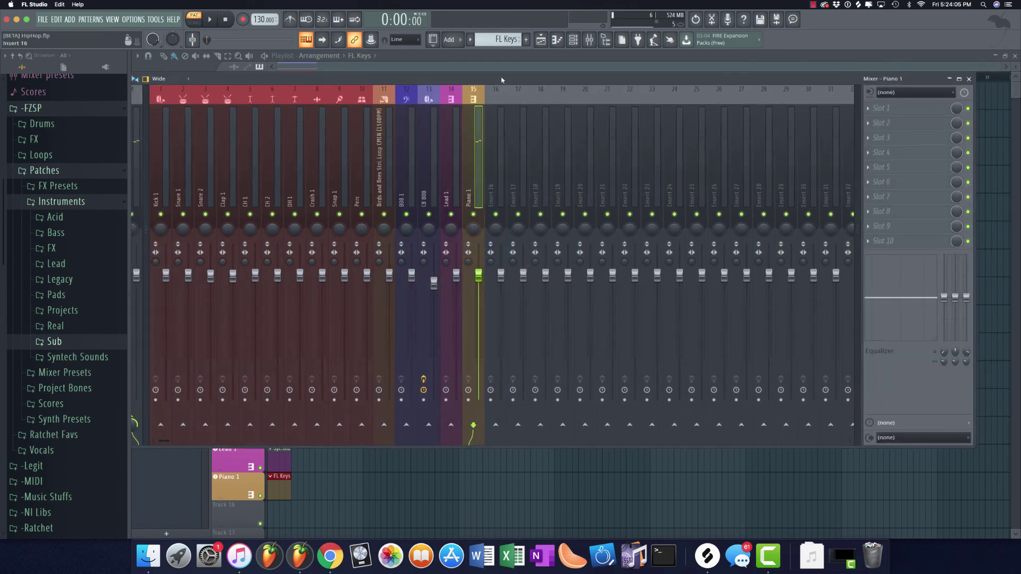
pyautogui.click(969, 79)
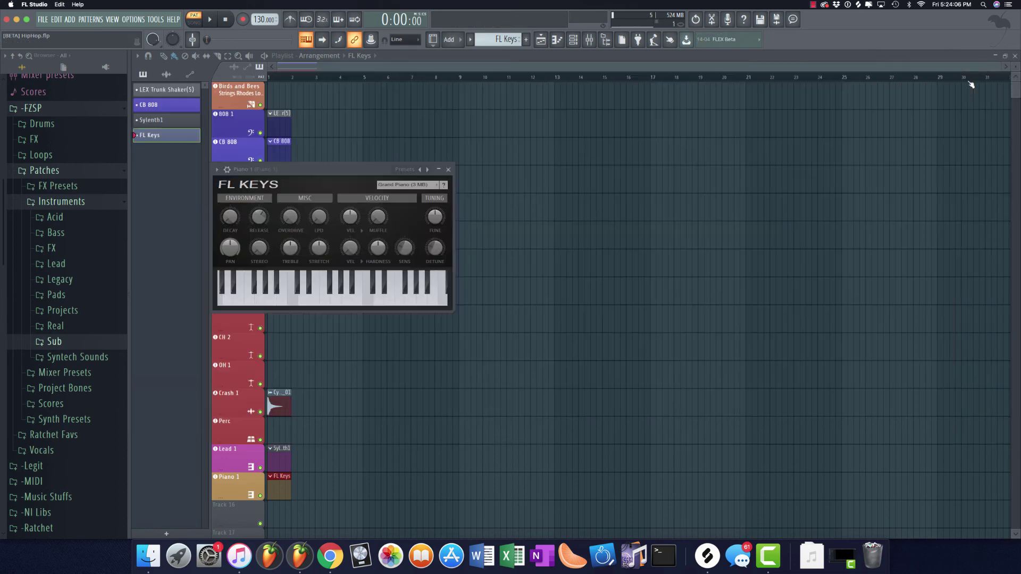
pyautogui.click(448, 169)
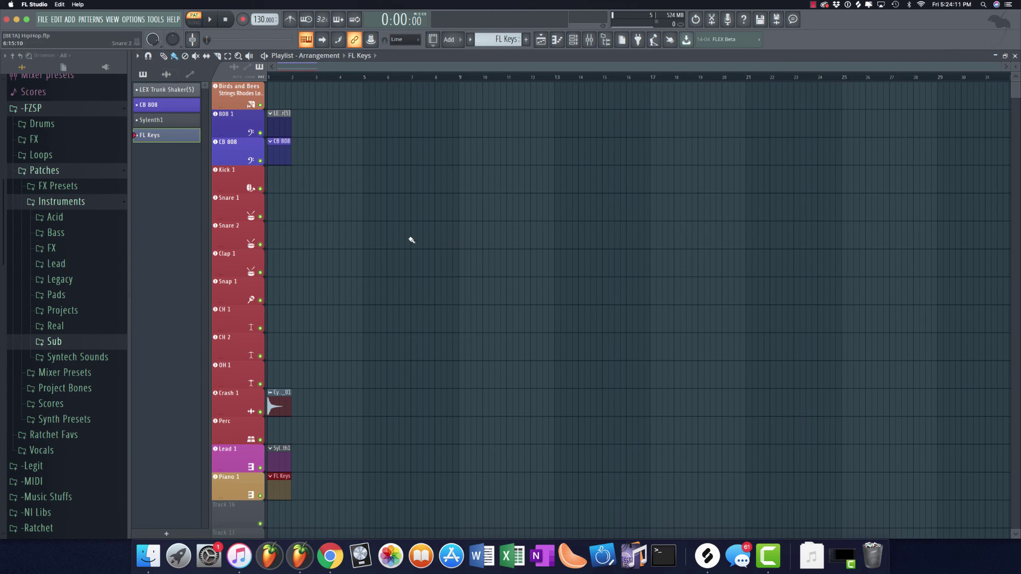
pyautogui.scroll(-4, 411, 240)
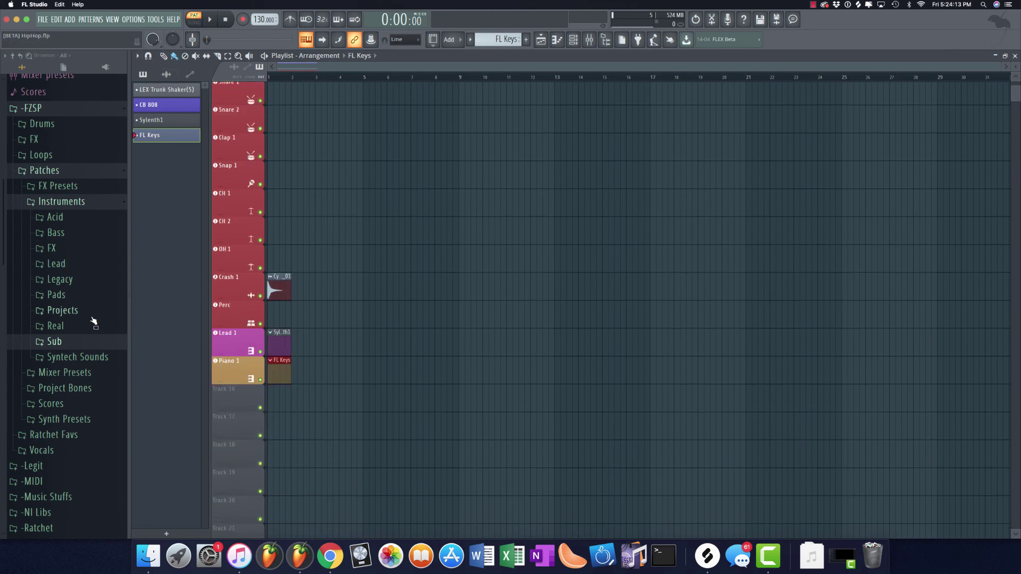
# Collapse the Instruments folder and make Track 16 a Sampler instrument track
pyautogui.click(60, 202)
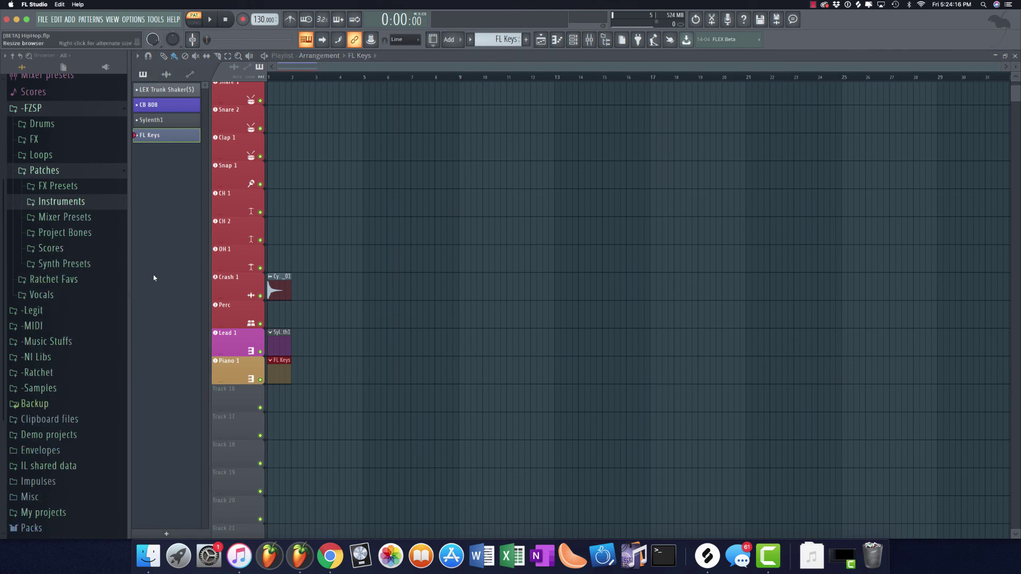
pyautogui.rightClick(235, 403)
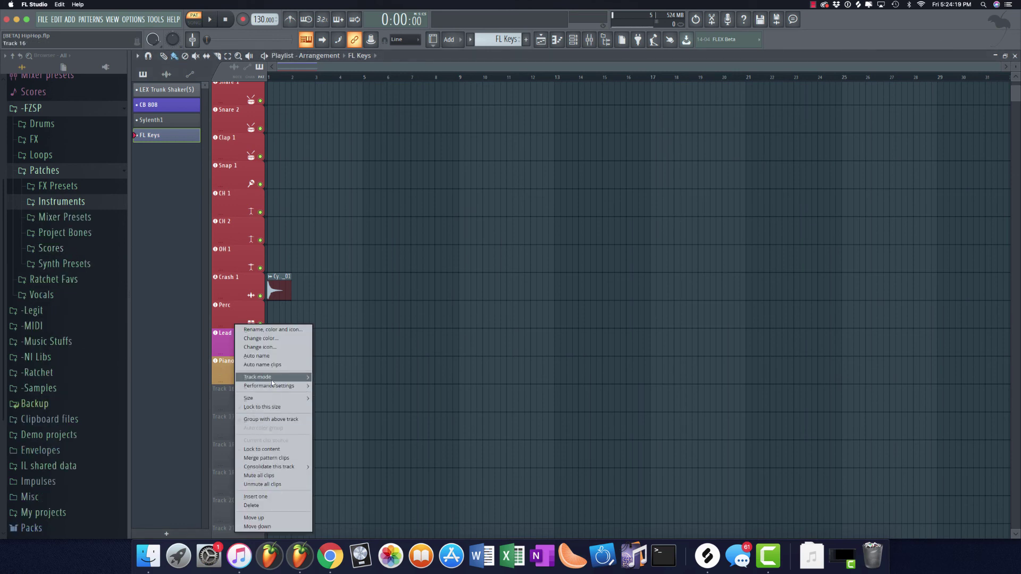
pyautogui.moveTo(272, 379)
pyautogui.moveTo(342, 394)
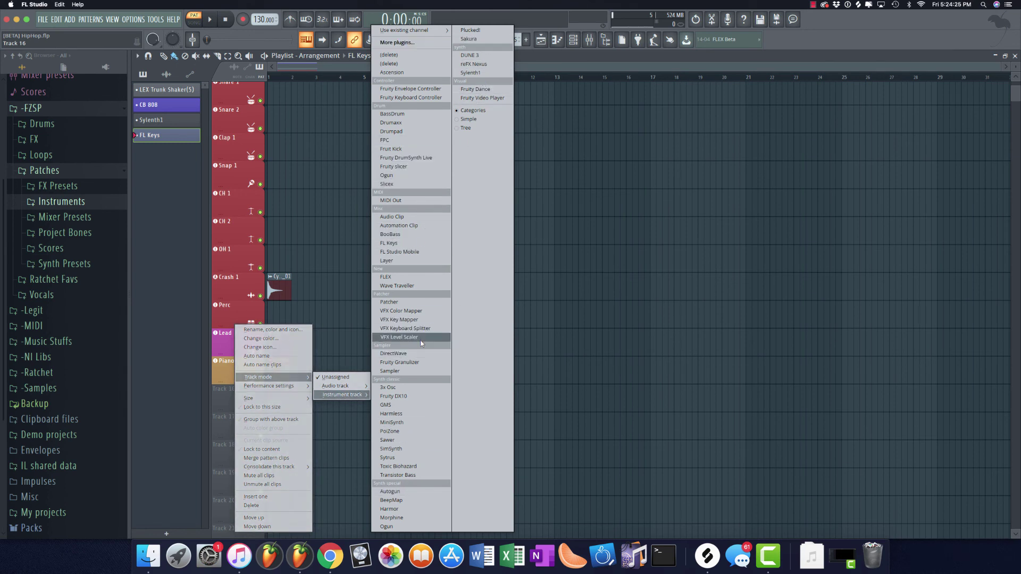
pyautogui.click(399, 371)
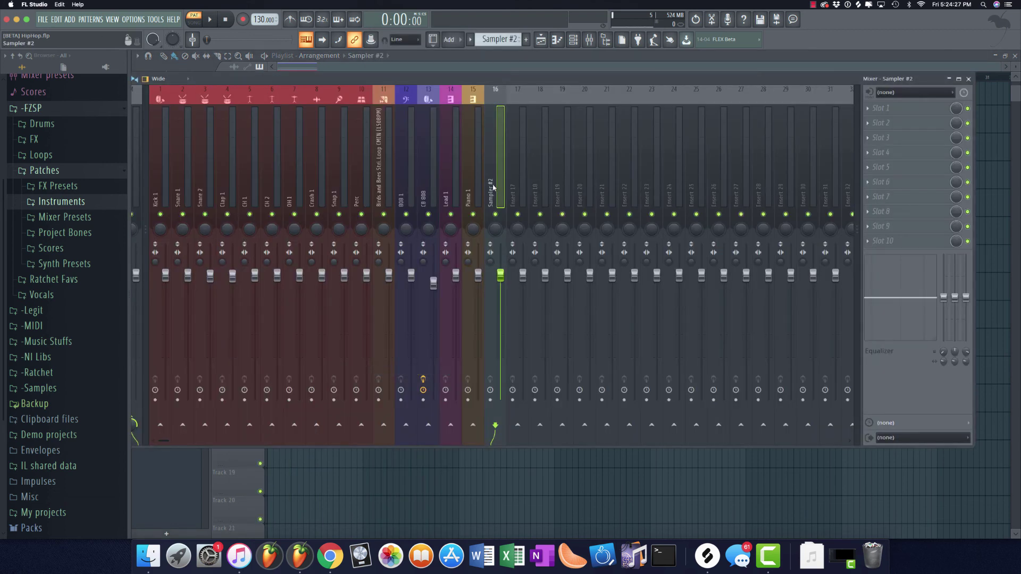
# Rename mixer insert 16 to Vocal FX 1
pyautogui.rightClick(500, 88)
pyautogui.click(527, 93)
pyautogui.write('V')
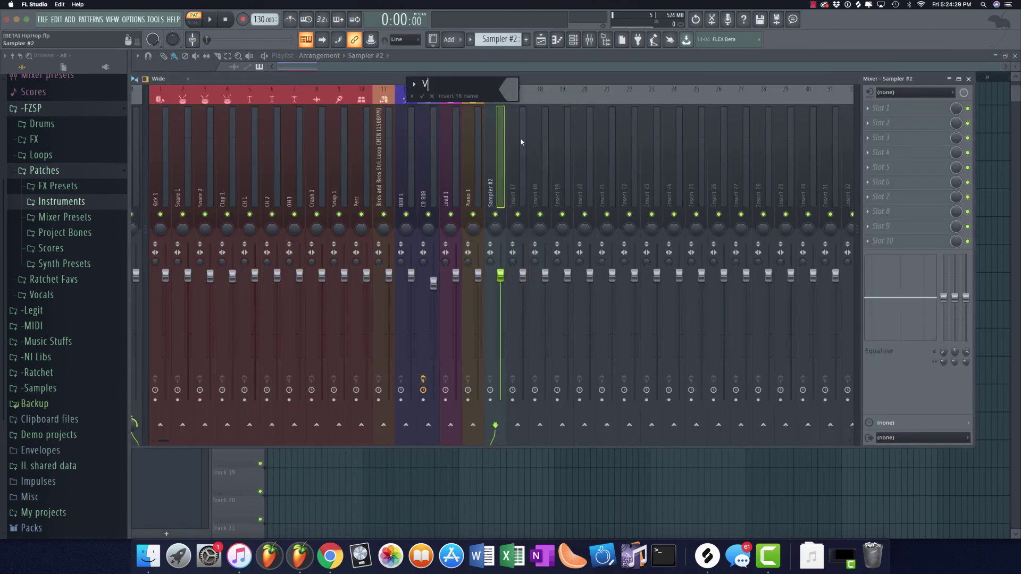
pyautogui.write('ocal FX 1')
# Colour Vocal FX 1 green with the lips icon, confirm, and close the mixer
pyautogui.click(511, 89)
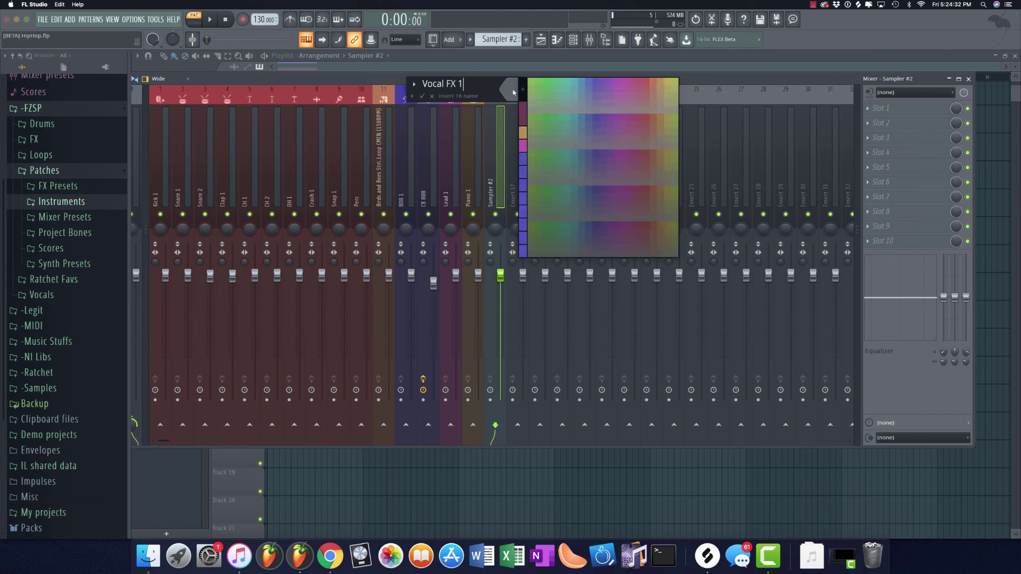
pyautogui.click(547, 79)
pyautogui.click(414, 84)
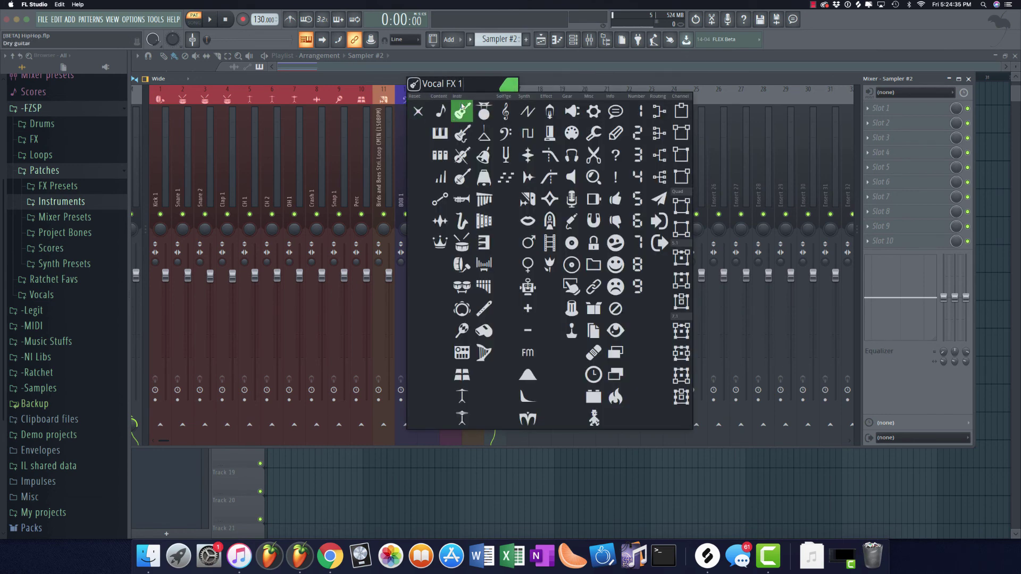
pyautogui.click(461, 110)
pyautogui.click(512, 85)
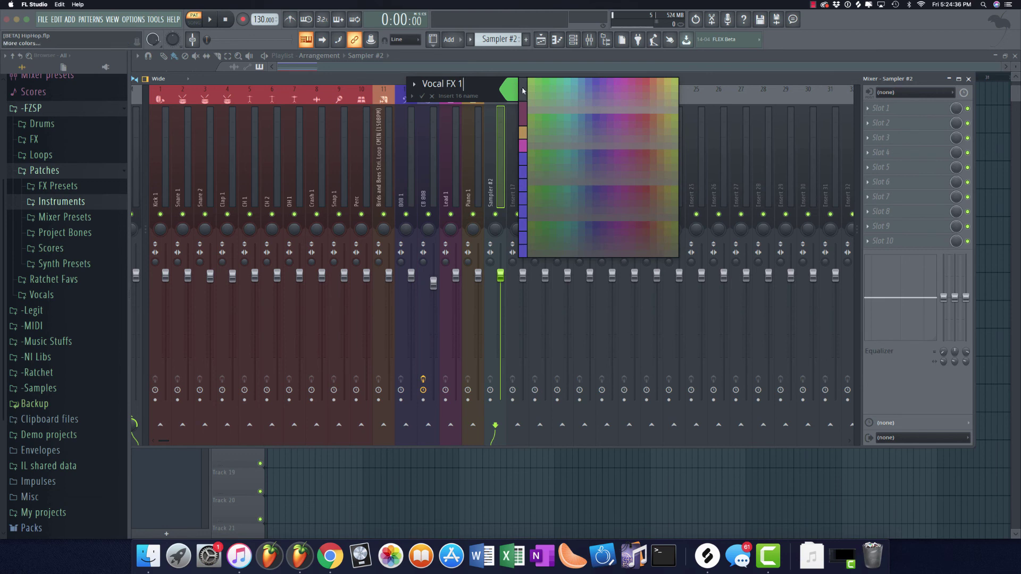
pyautogui.click(560, 80)
pyautogui.click(413, 84)
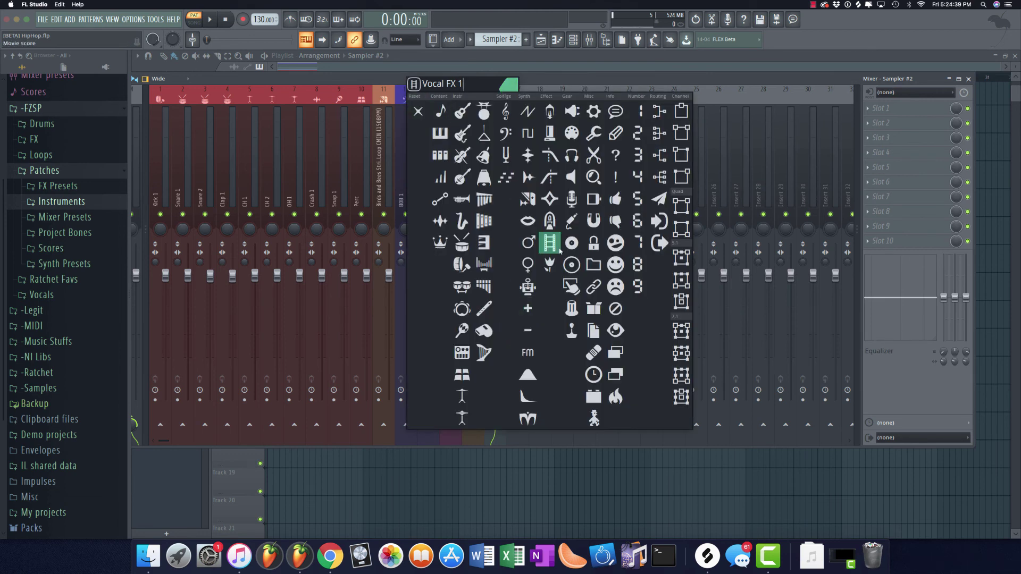
pyautogui.click(522, 223)
pyautogui.press('Return')
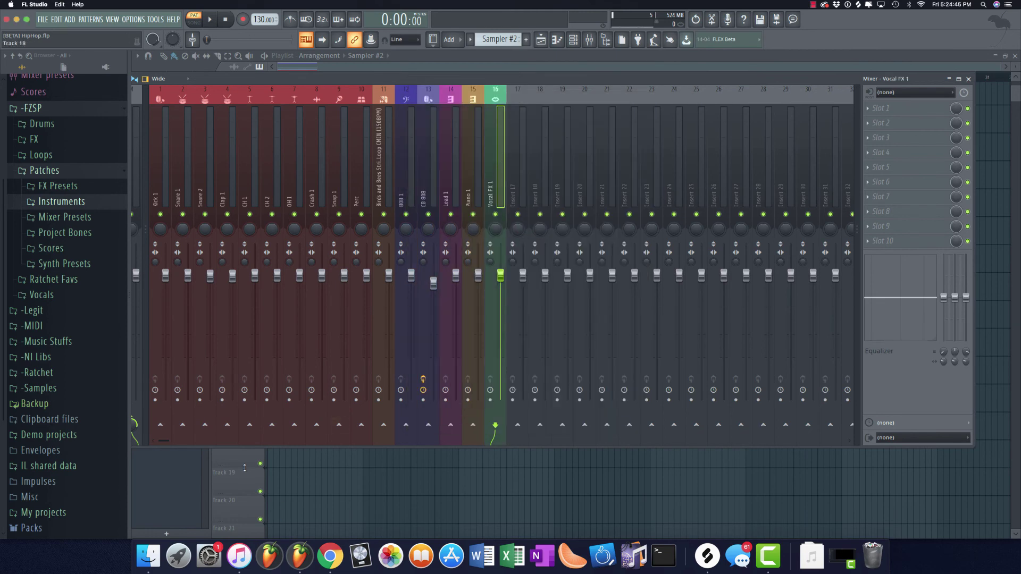
pyautogui.press('F9')
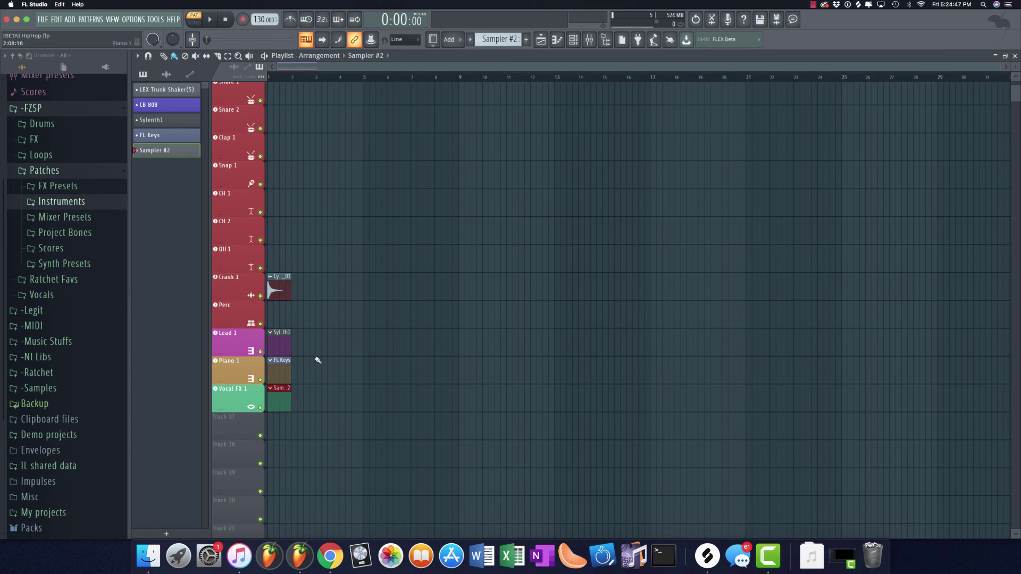
# Delete the stray Sampler channel from the Channel rack, leaving Kick 1 through Vocal FX 1
pyautogui.click(574, 39)
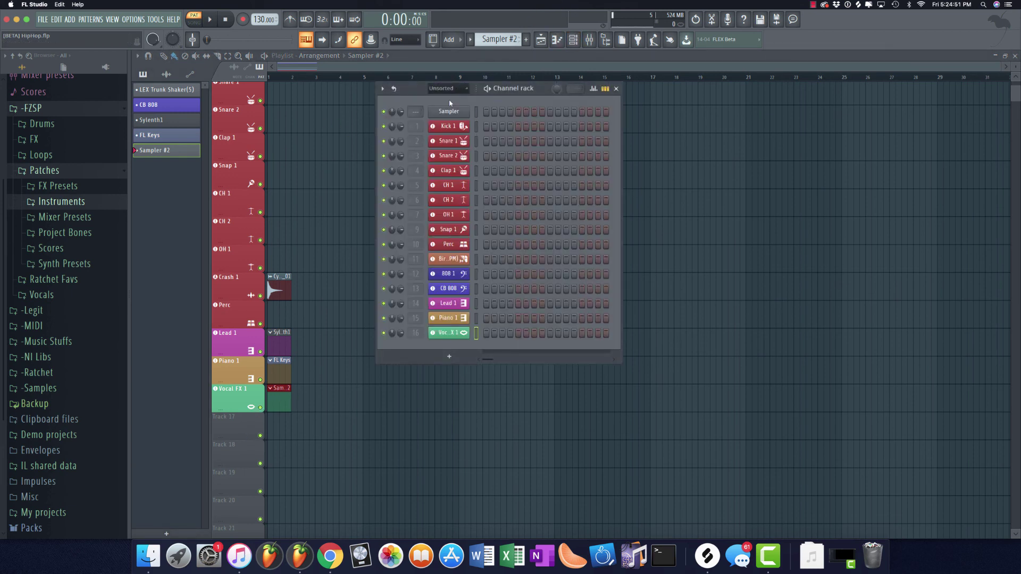
pyautogui.click(590, 40)
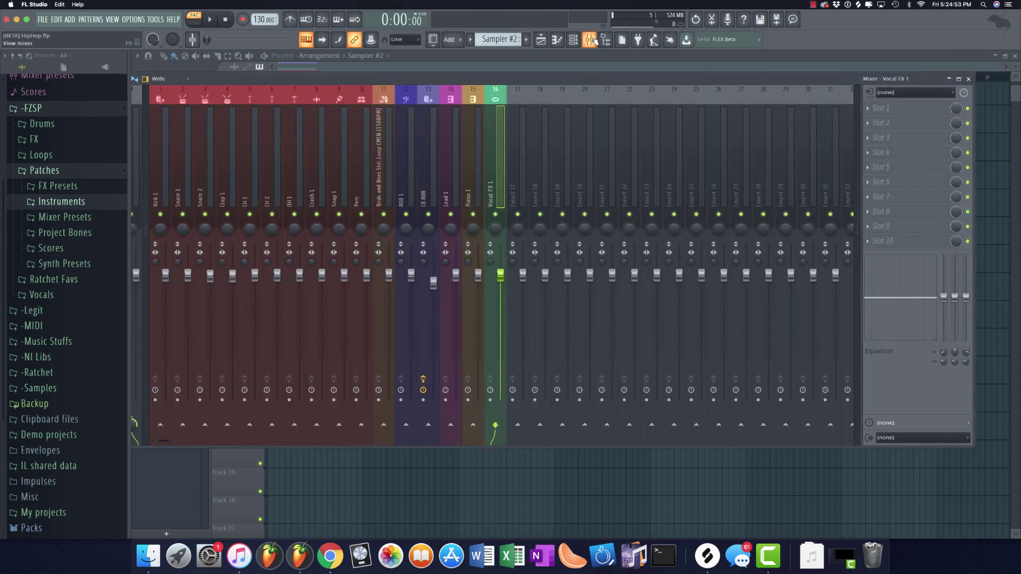
pyautogui.click(590, 39)
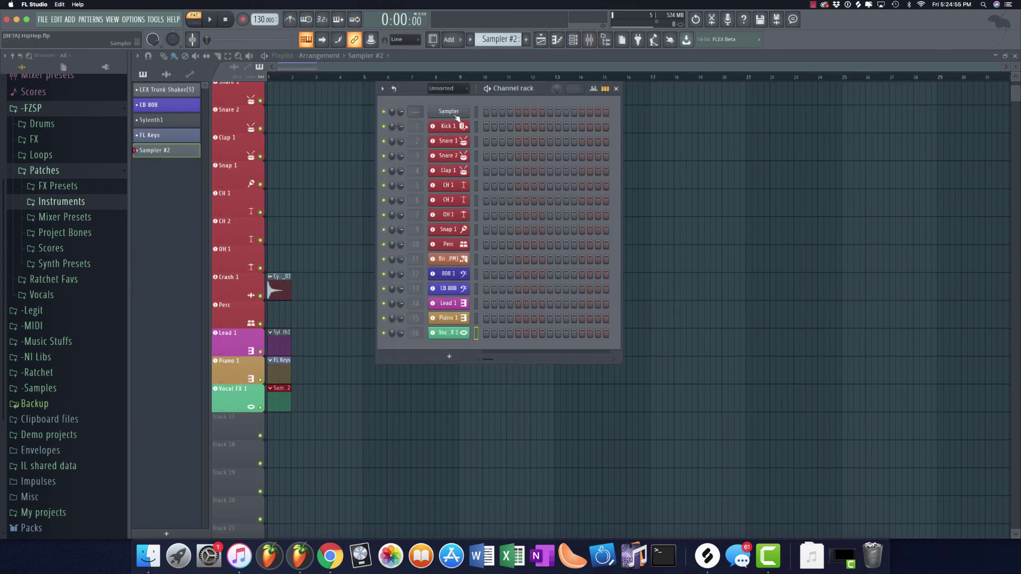
pyautogui.rightClick(456, 114)
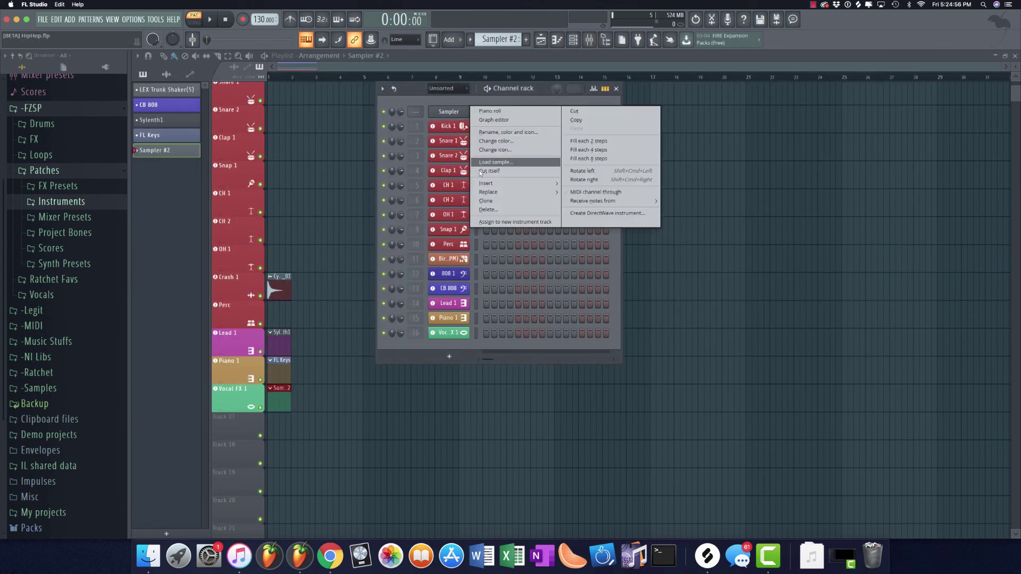
pyautogui.click(486, 211)
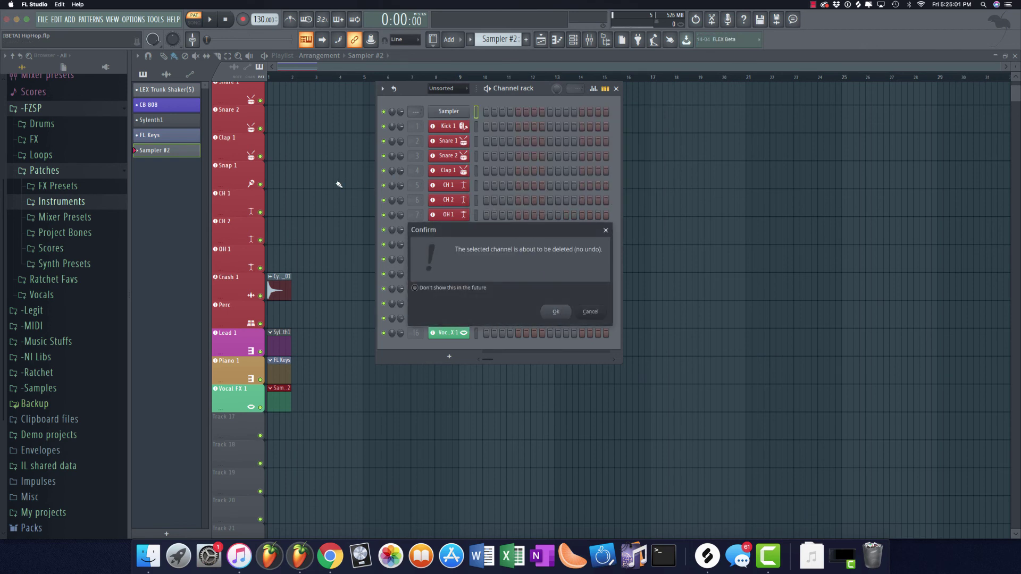
pyautogui.press('Return')
pyautogui.scroll(4, 339, 185)
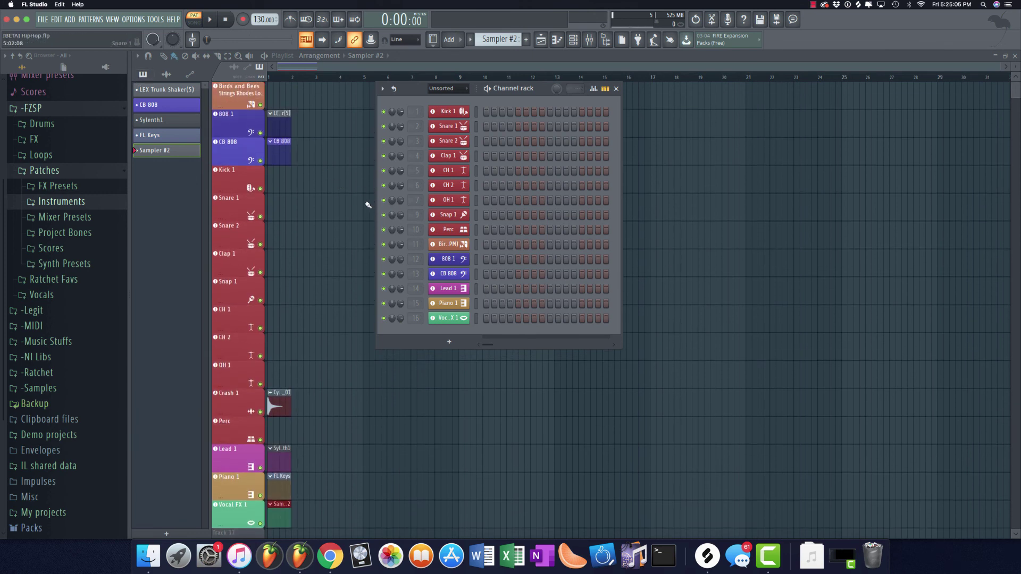
pyautogui.scroll(-3, 346, 207)
pyautogui.scroll(3, 324, 210)
# Look through the playlist's pattern picker selection options
pyautogui.click(138, 55)
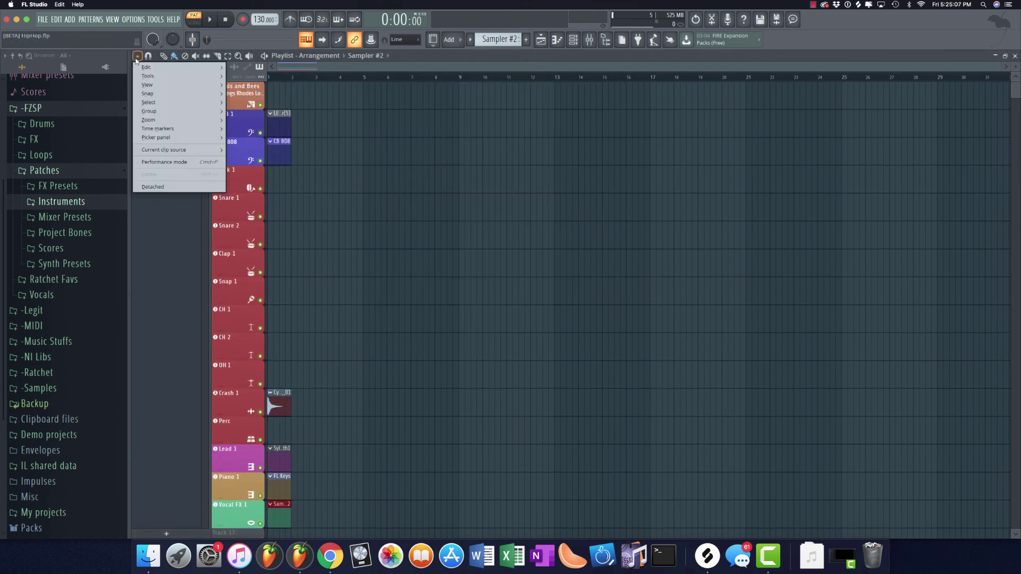
pyautogui.moveTo(162, 105)
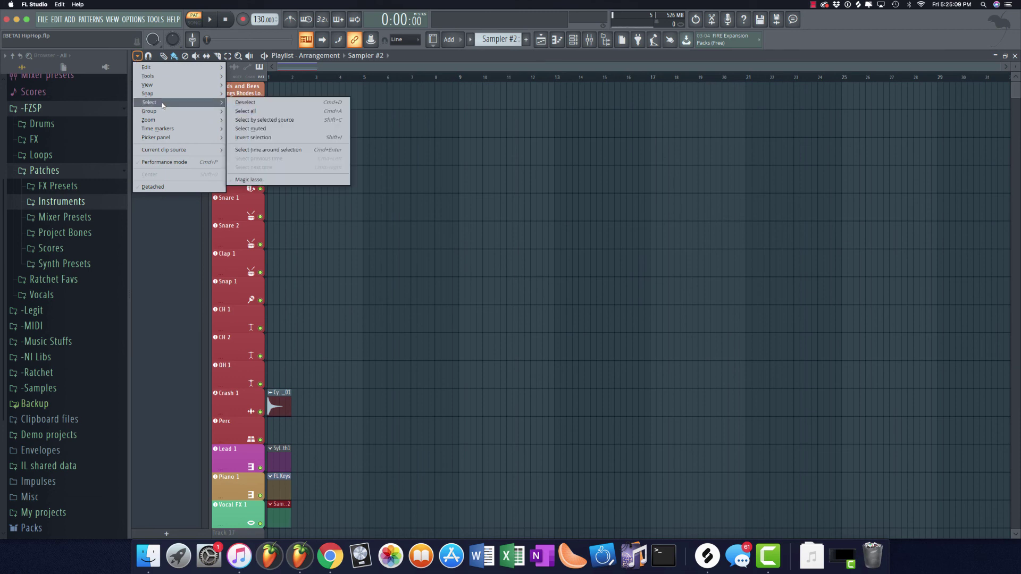
pyautogui.click(143, 74)
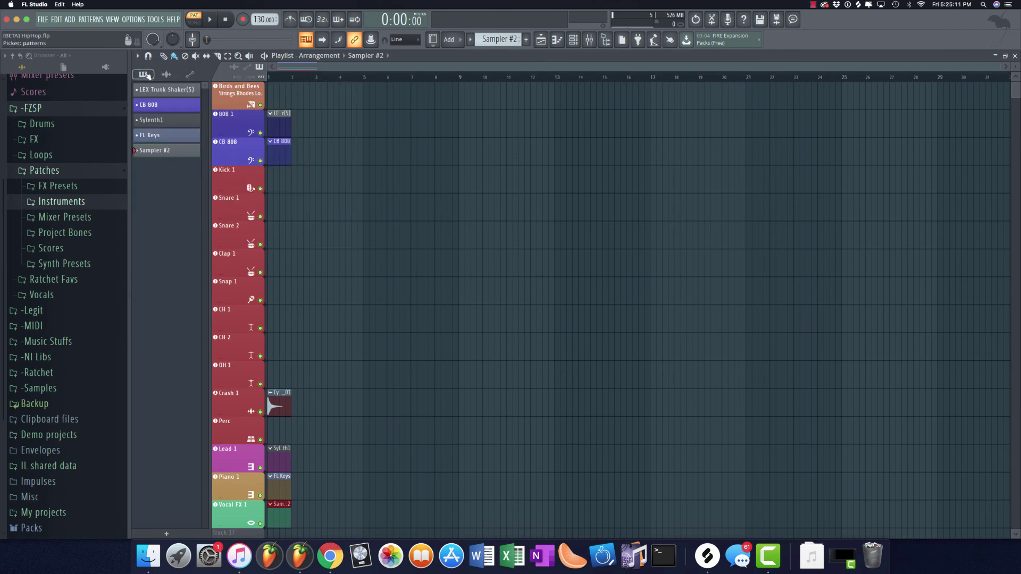
pyautogui.click(143, 74)
pyautogui.click(156, 102)
pyautogui.scroll(-3, 287, 449)
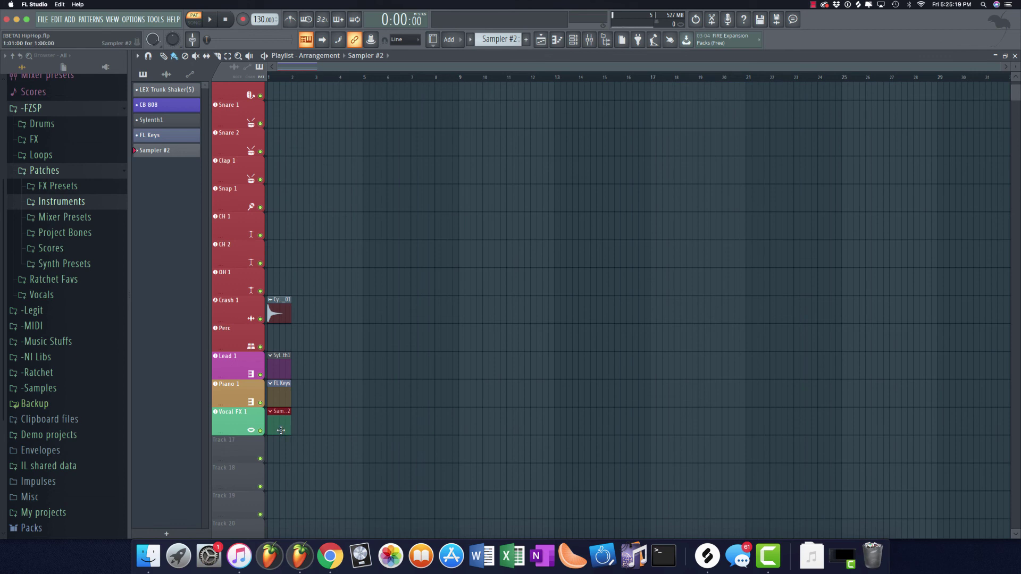
pyautogui.scroll(3, 411, 340)
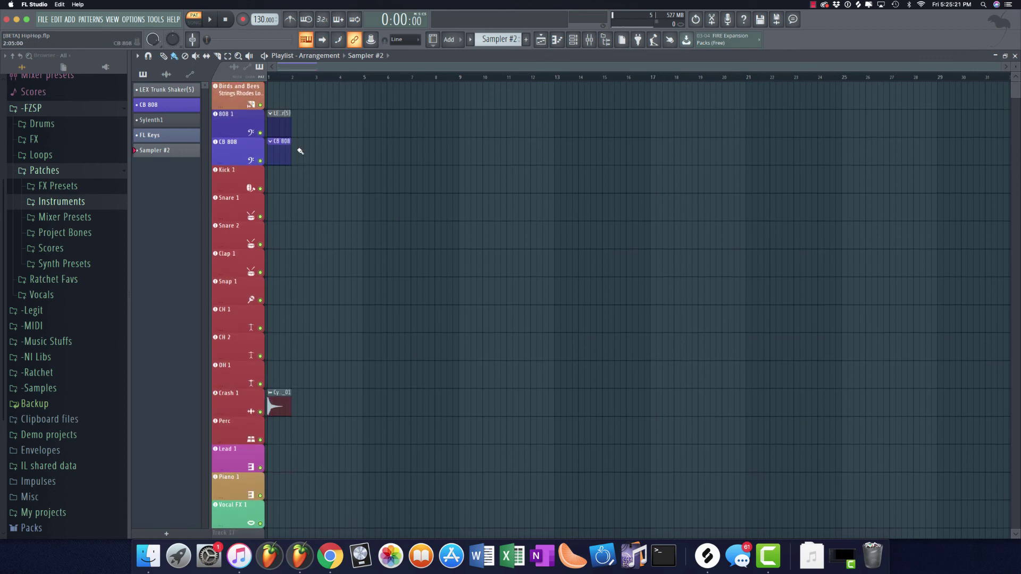
# Delete the 808 pattern clips, then select all patterns and delete them
pyautogui.rightClick(279, 154)
pyautogui.rightClick(279, 125)
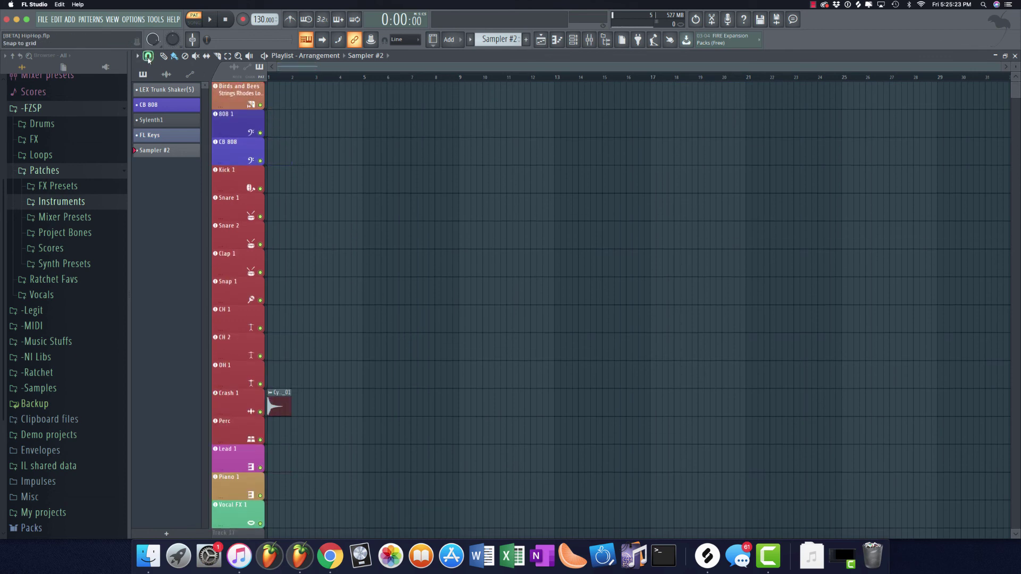
pyautogui.click(142, 74)
pyautogui.click(161, 106)
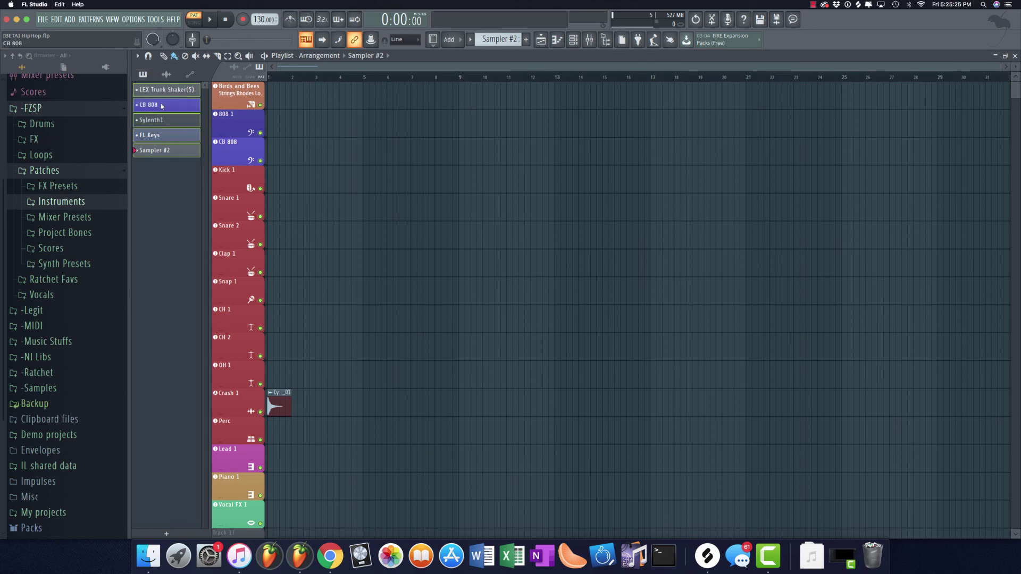
pyautogui.rightClick(186, 161)
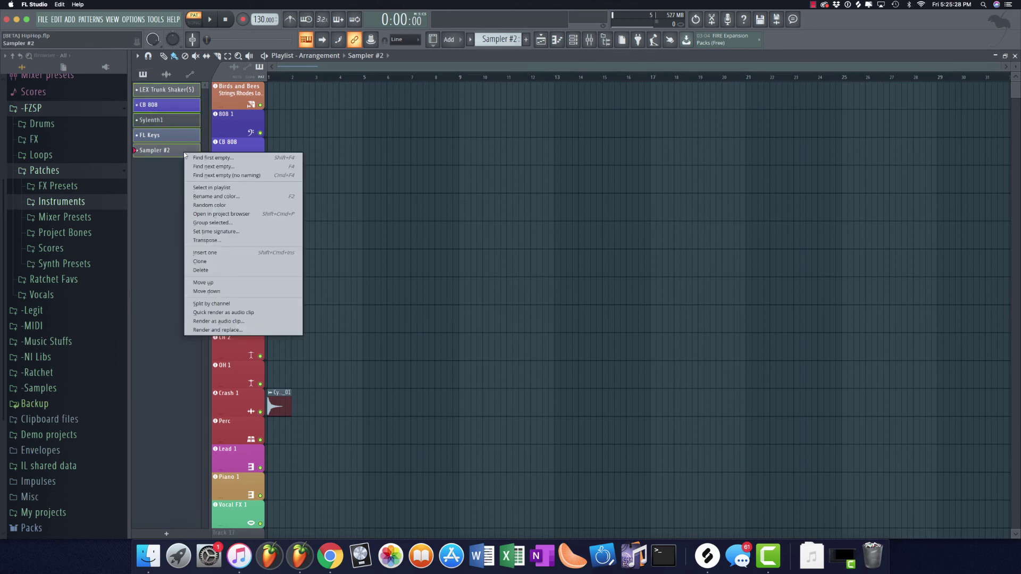
pyautogui.click(219, 269)
pyautogui.press('Return')
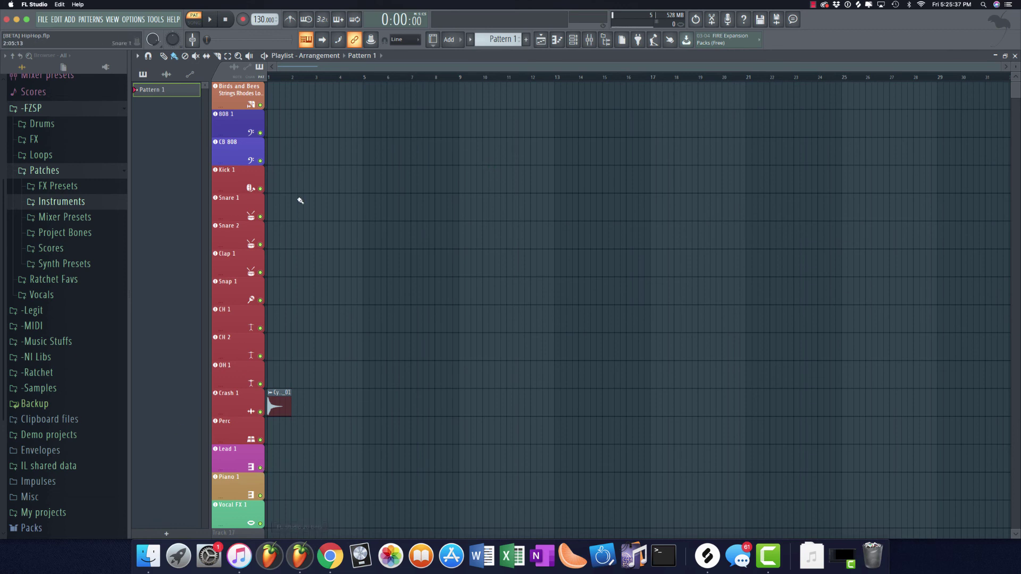
# Rename the first playlist track from Birds and Bees to Sample
pyautogui.click(288, 183)
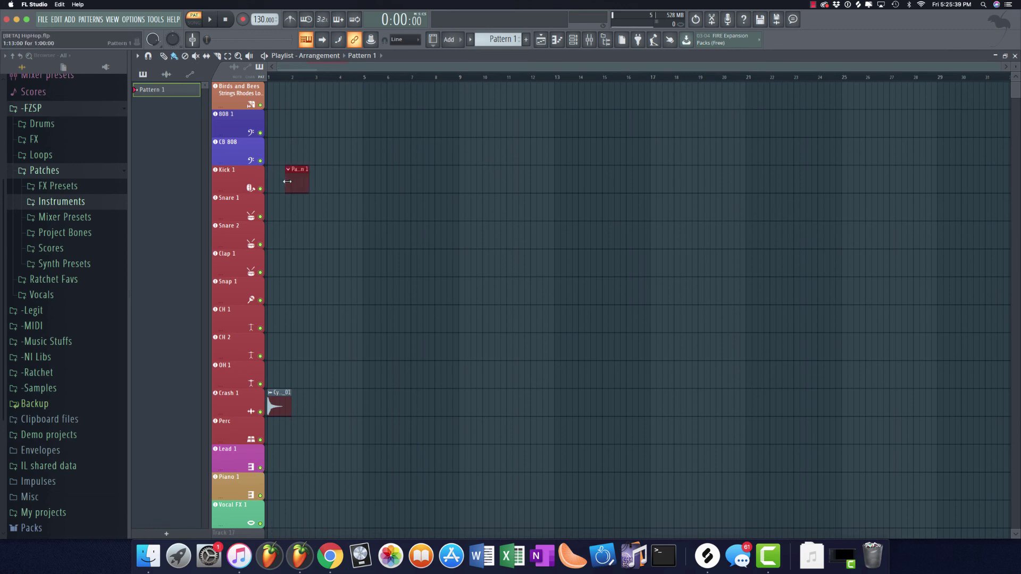
pyautogui.rightClick(284, 182)
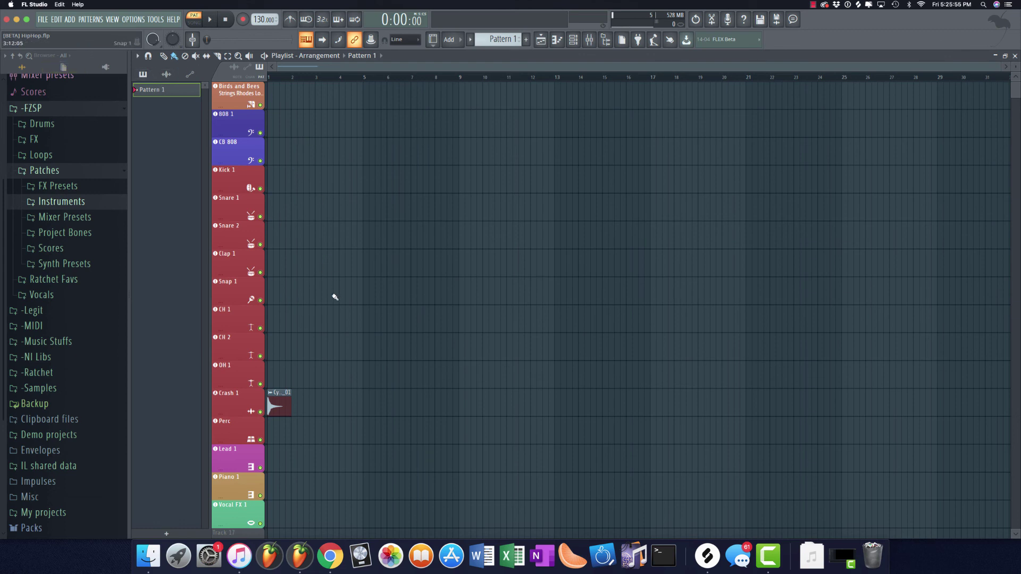
pyautogui.rightClick(231, 96)
pyautogui.click(306, 126)
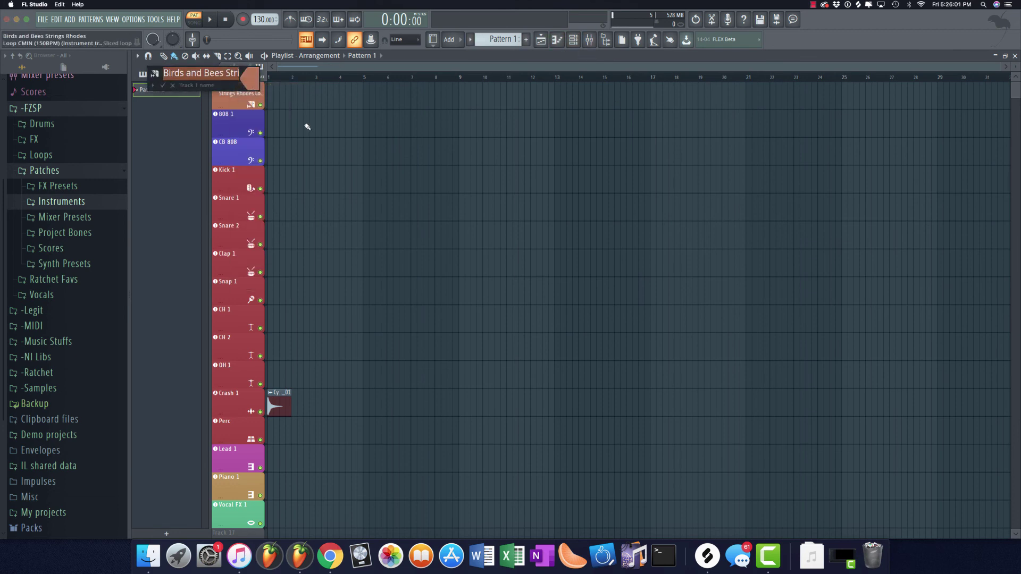
pyautogui.write('Sample')
pyautogui.press('Return')
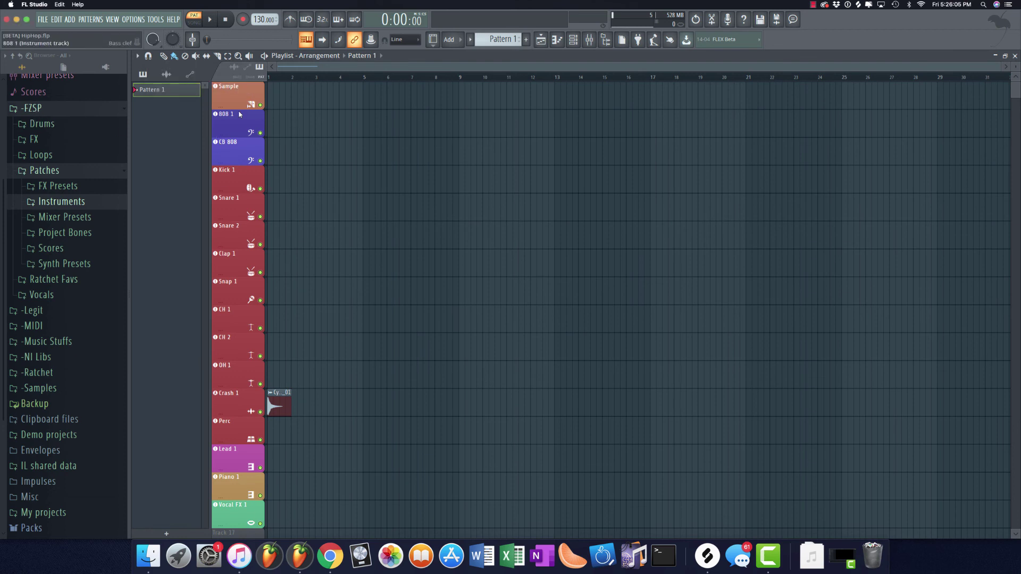
pyautogui.scroll(-2, 237, 271)
pyautogui.scroll(2, 237, 271)
# Open the mixer and drag the 808 1 insert to the front, ahead of Kick 1
pyautogui.click(590, 40)
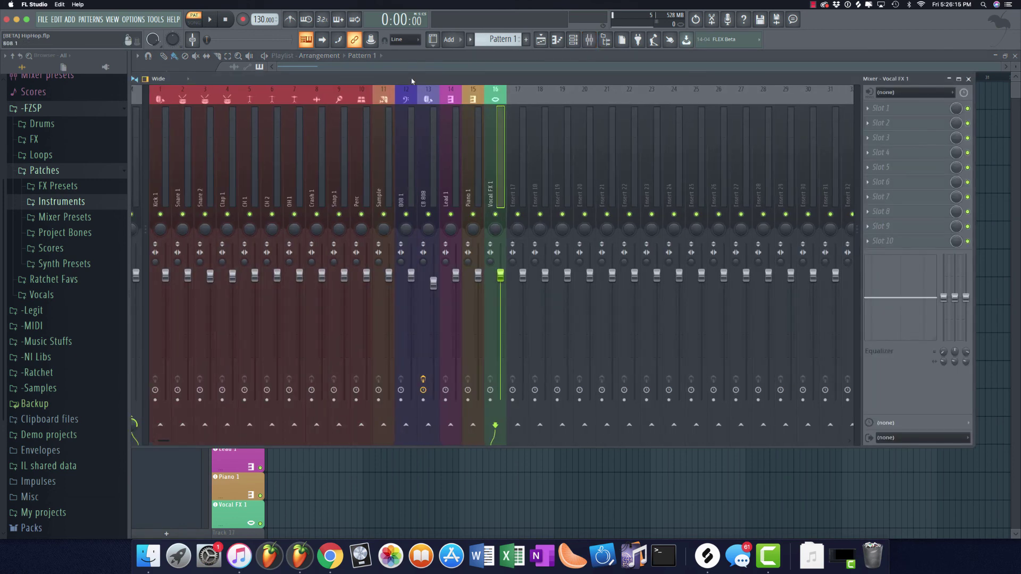
pyautogui.moveTo(441, 85); pyautogui.dragTo(513, 88)
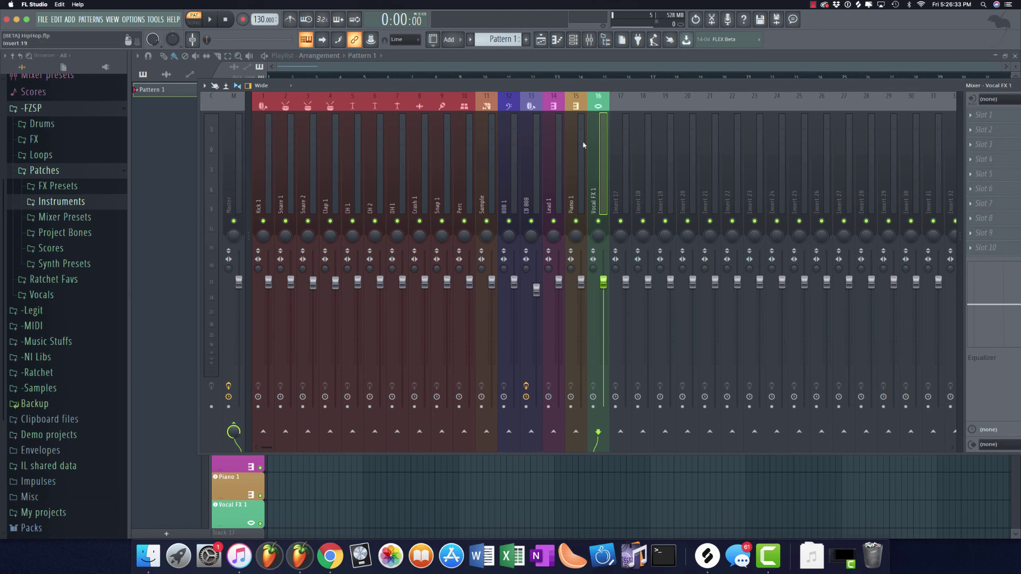
pyautogui.click(492, 139)
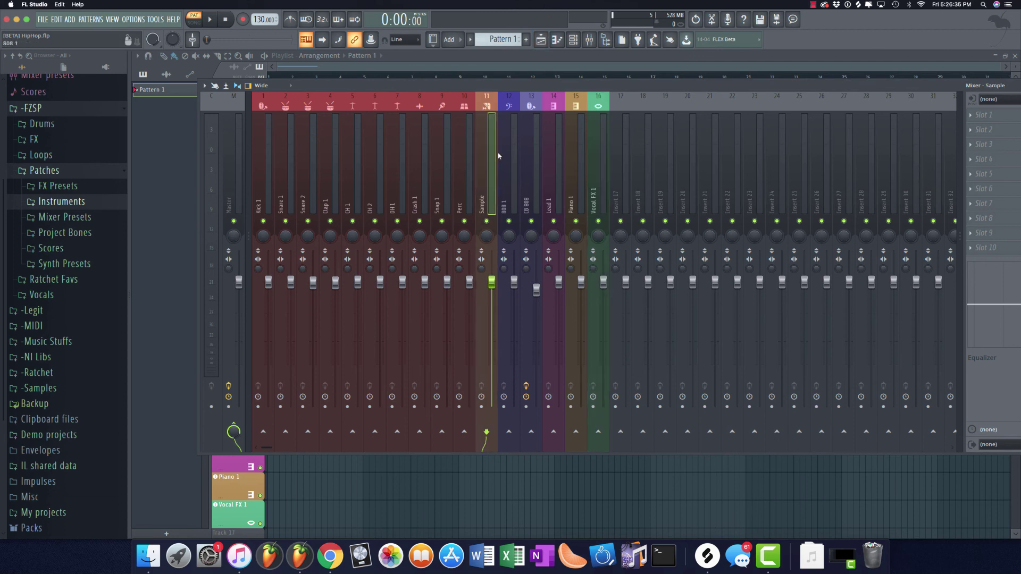
pyautogui.click(506, 165)
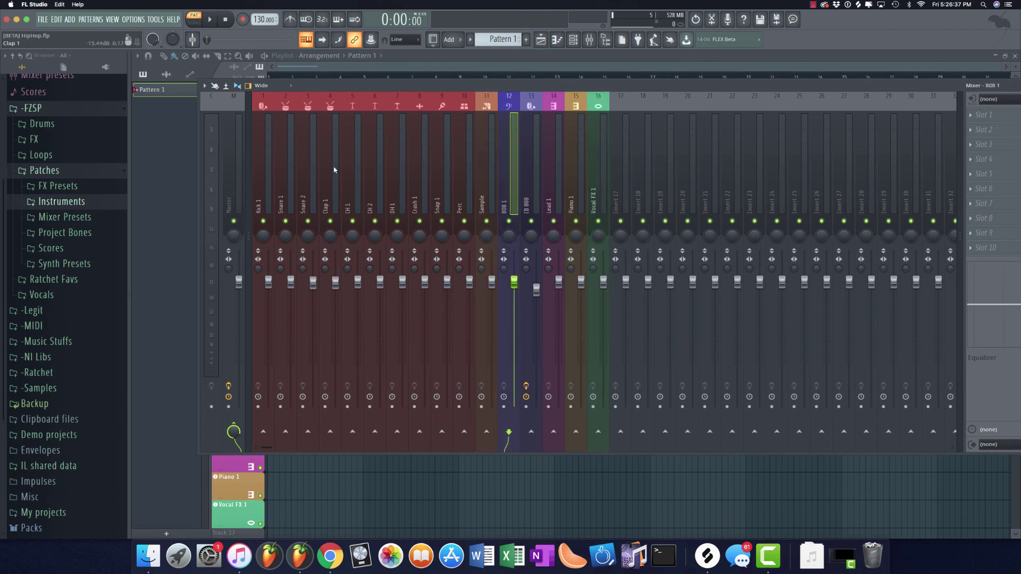
pyautogui.moveTo(508, 176); pyautogui.dragTo(264, 175)
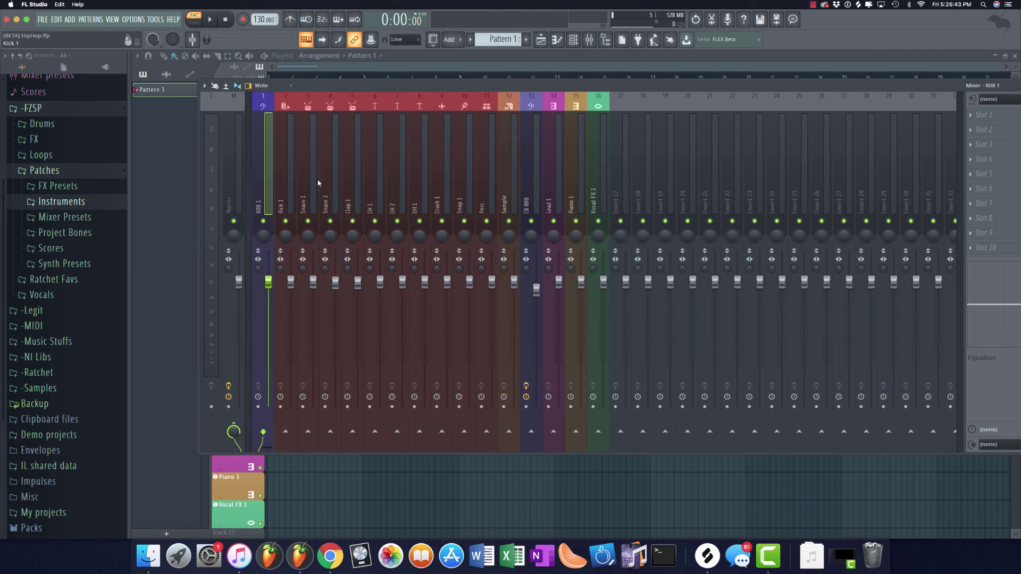
# Move CB 808 beside 808 1 and an empty insert to the mixer's front
pyautogui.click(533, 168)
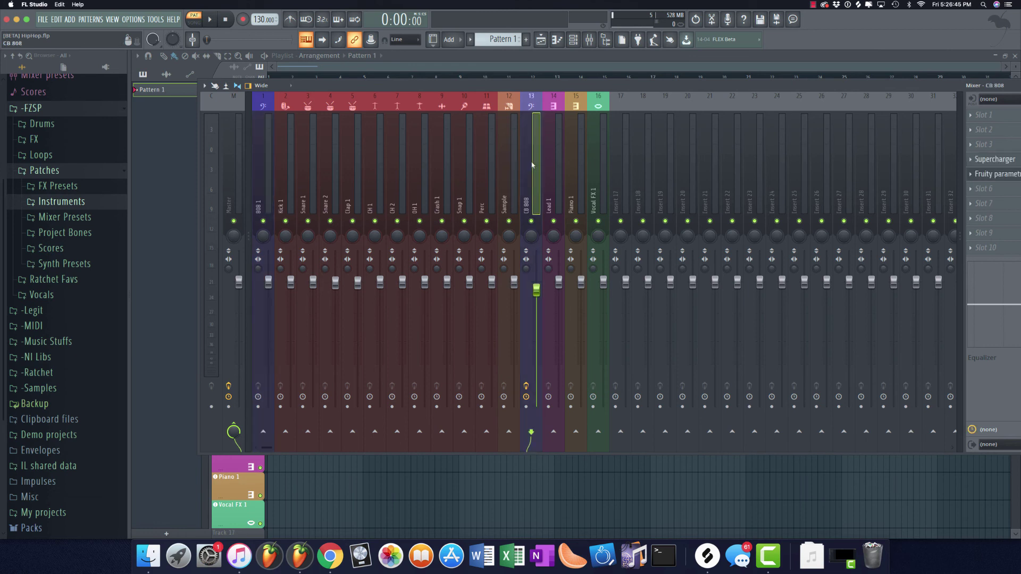
pyautogui.moveTo(530, 164); pyautogui.dragTo(465, 164)
pyautogui.moveTo(376, 165); pyautogui.dragTo(287, 165)
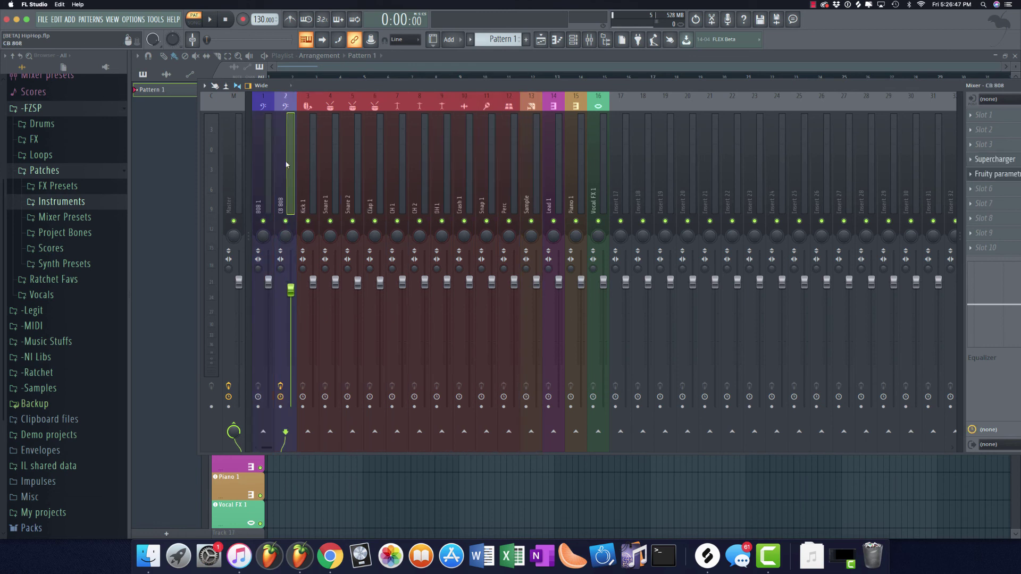
pyautogui.click(620, 162)
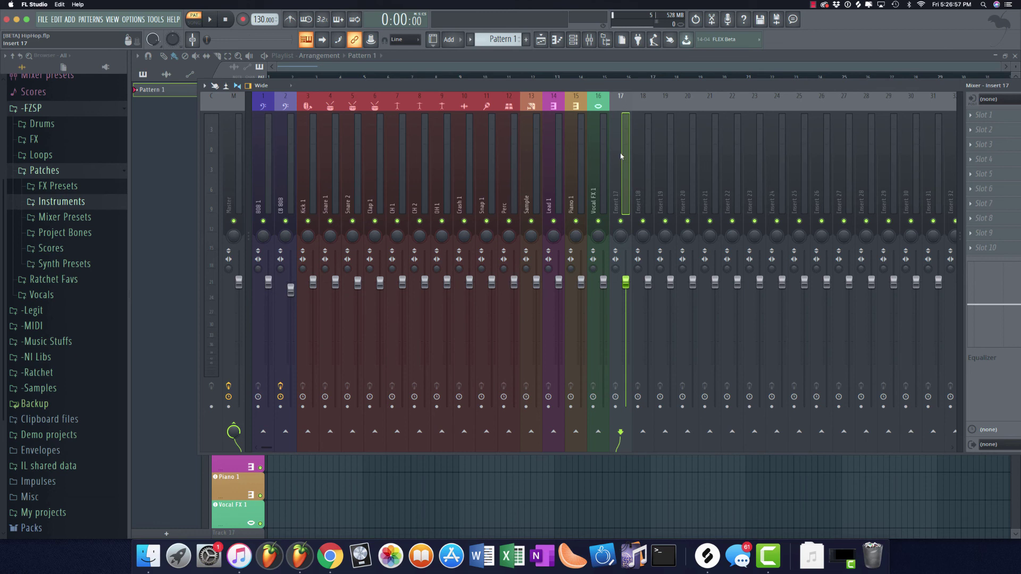
pyautogui.moveTo(620, 156); pyautogui.dragTo(263, 151)
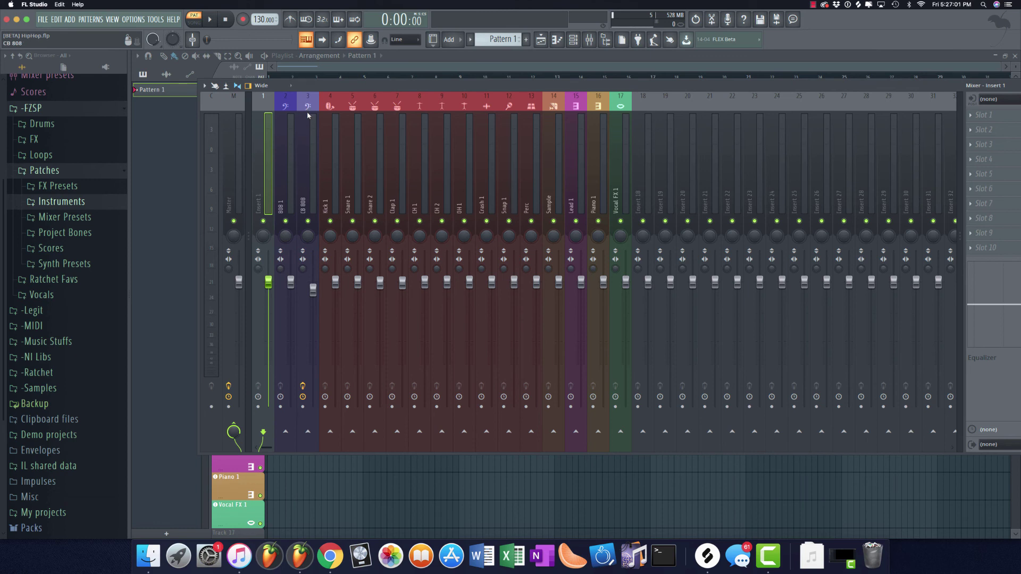
# Try out new colours for the CB 808 insert
pyautogui.rightClick(308, 111)
pyautogui.click(327, 103)
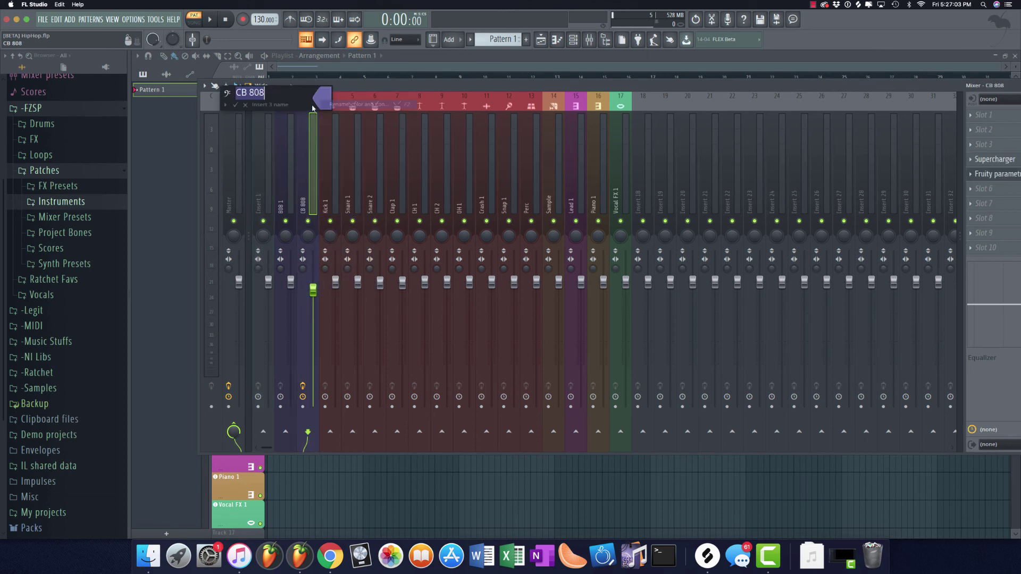
pyautogui.click(320, 100)
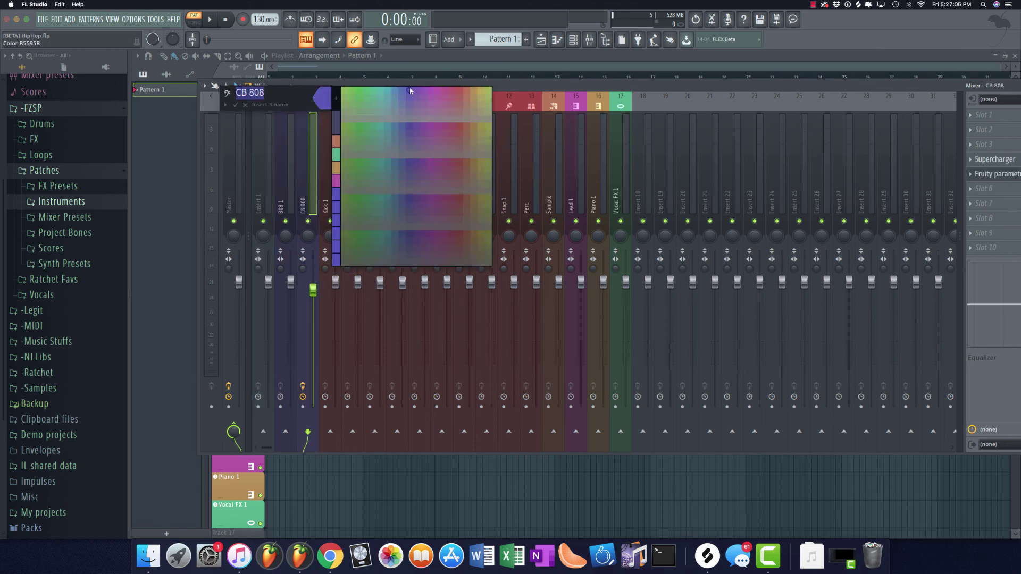
pyautogui.click(410, 91)
pyautogui.rightClick(318, 95)
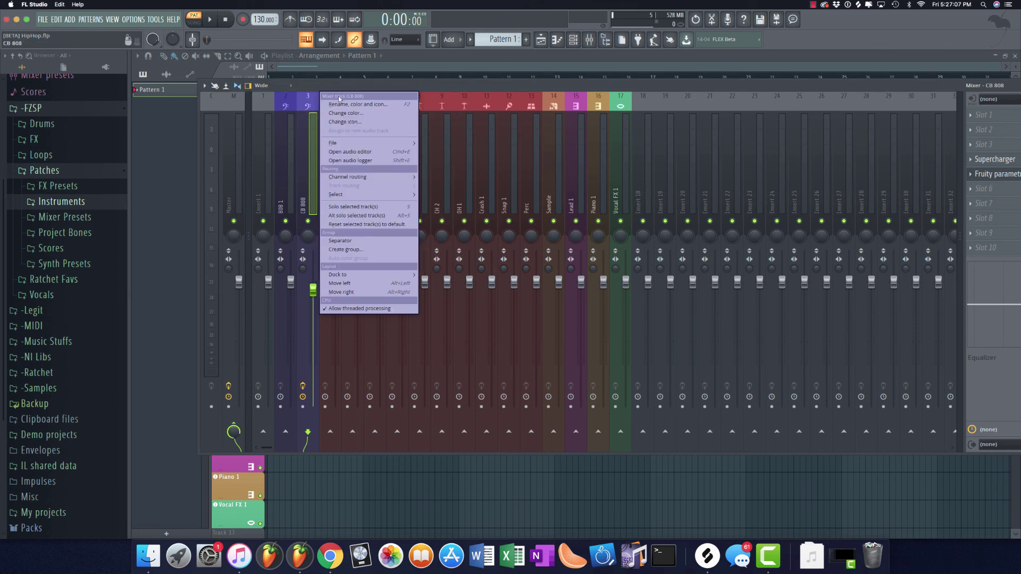
pyautogui.click(343, 104)
pyautogui.click(337, 94)
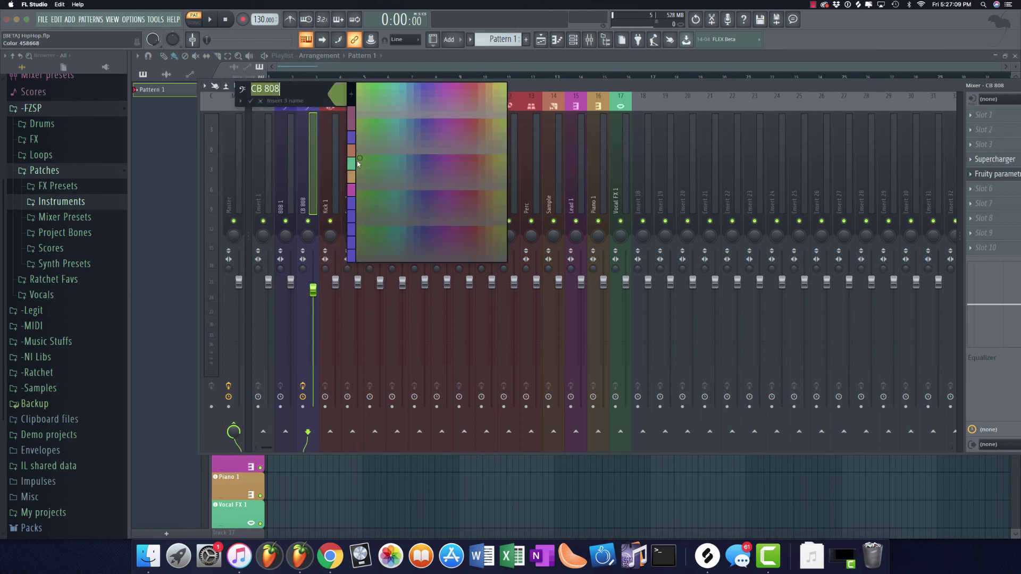
pyautogui.click(422, 85)
# Set CB 808 to a purple-blue colour matching 808 1 and confirm
pyautogui.click(292, 141)
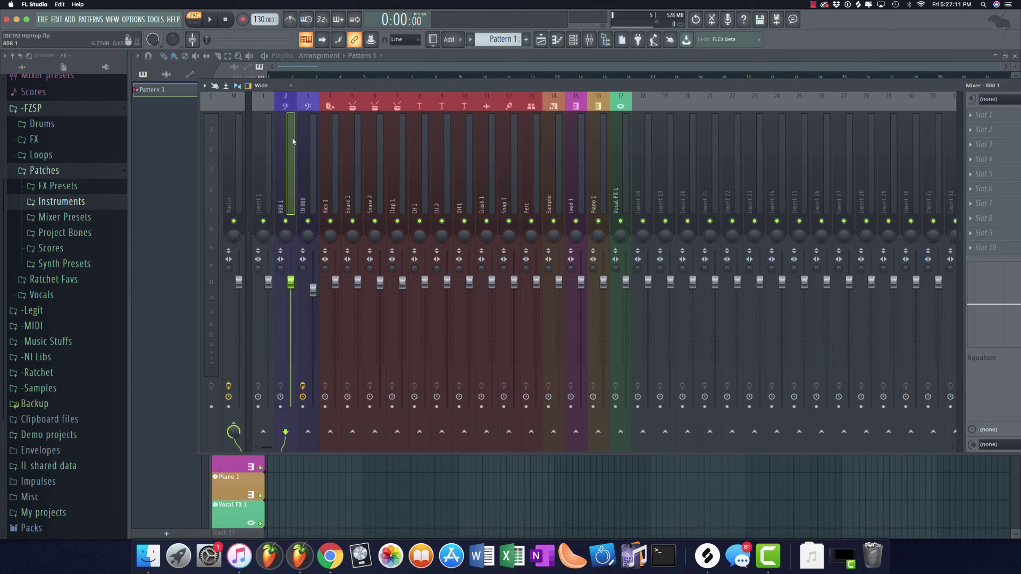
pyautogui.click(312, 141)
pyautogui.rightClick(319, 95)
pyautogui.click(343, 104)
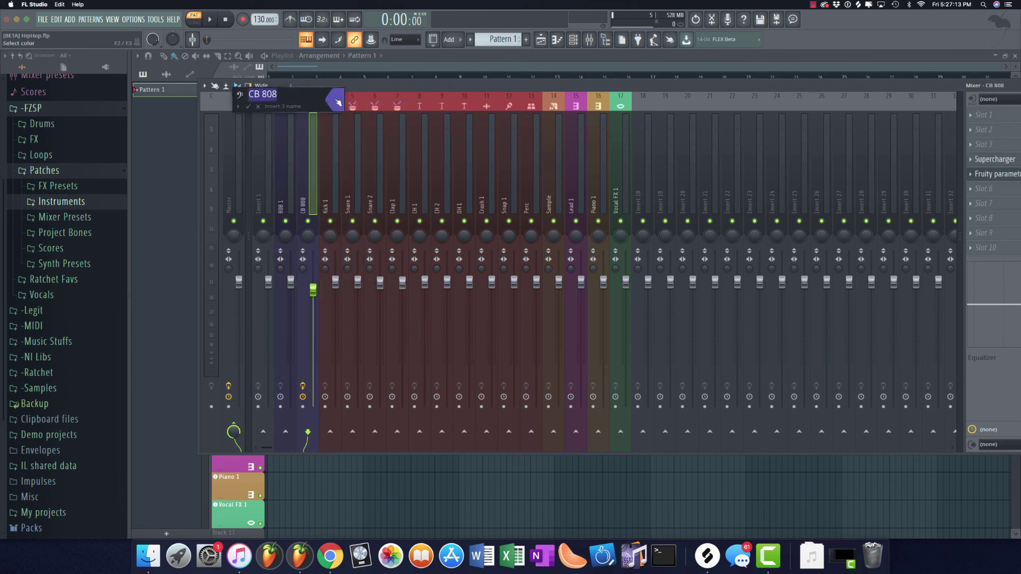
pyautogui.click(337, 102)
pyautogui.click(423, 94)
pyautogui.press('Return')
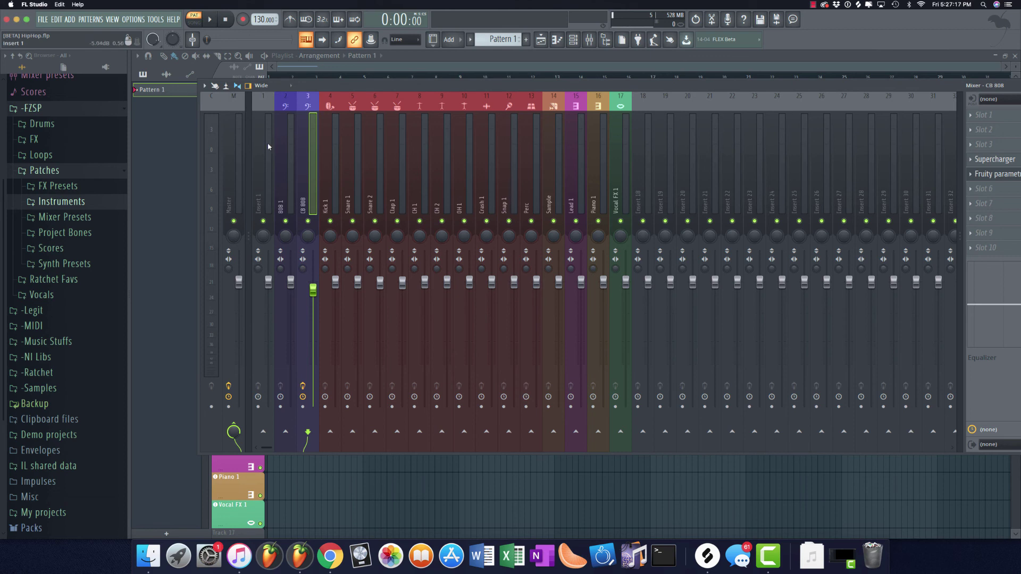
pyautogui.click(285, 154)
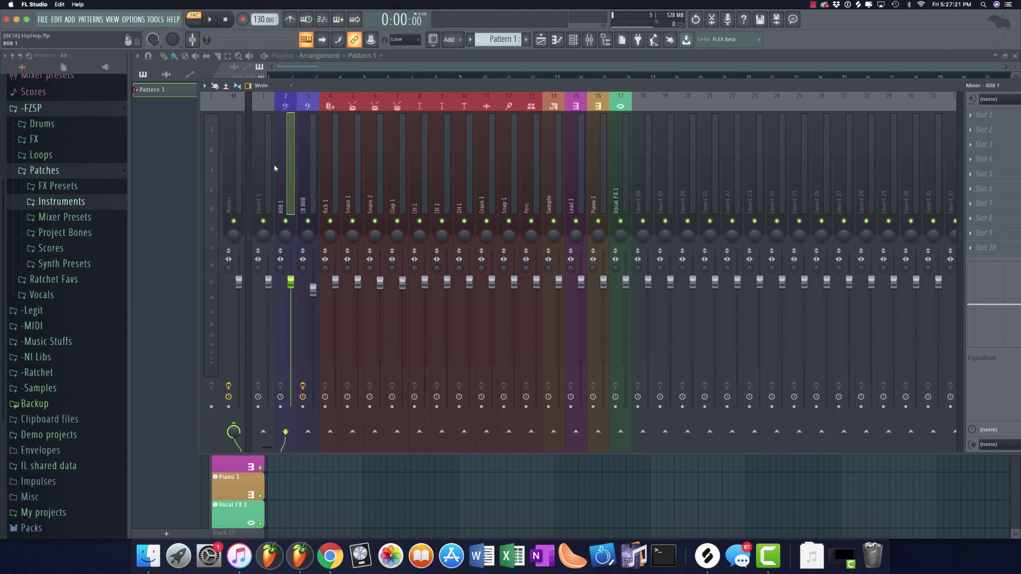
# Move an empty insert into slot 2 and reset CB 808's fader to default volume
pyautogui.moveTo(651, 173); pyautogui.dragTo(318, 168)
pyautogui.press('Right')
pyautogui.click(336, 167)
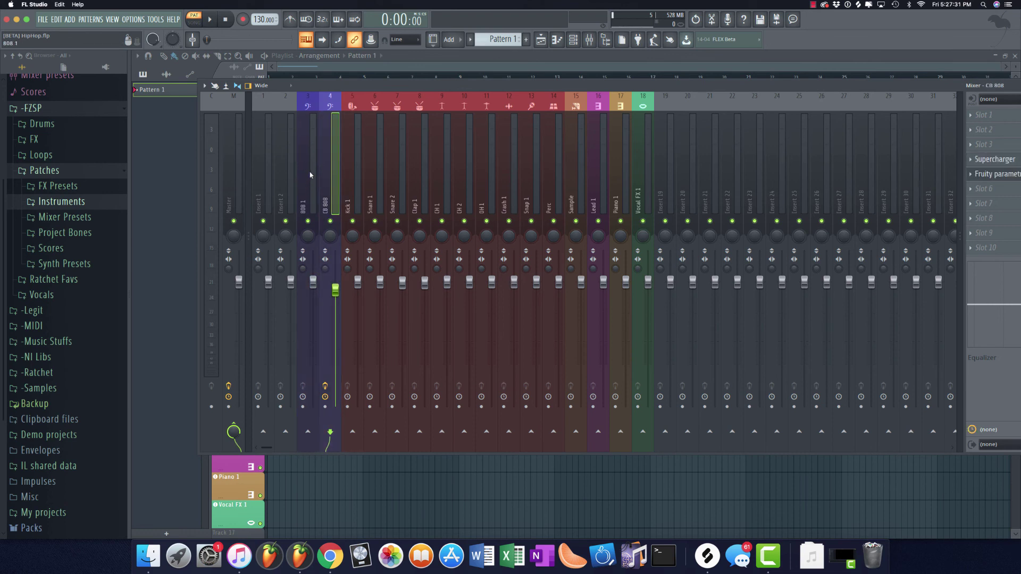
pyautogui.moveTo(335, 290); pyautogui.dragTo(335, 281)
# Route CB 808 only to Insert 2 and play it from the Channel rack to check
pyautogui.rightClick(286, 432)
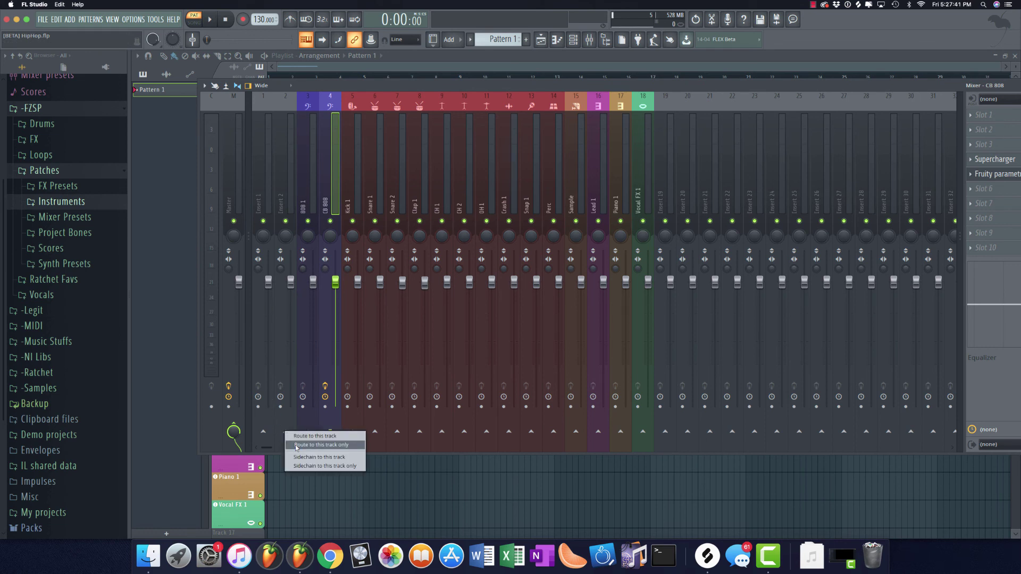
pyautogui.click(295, 444)
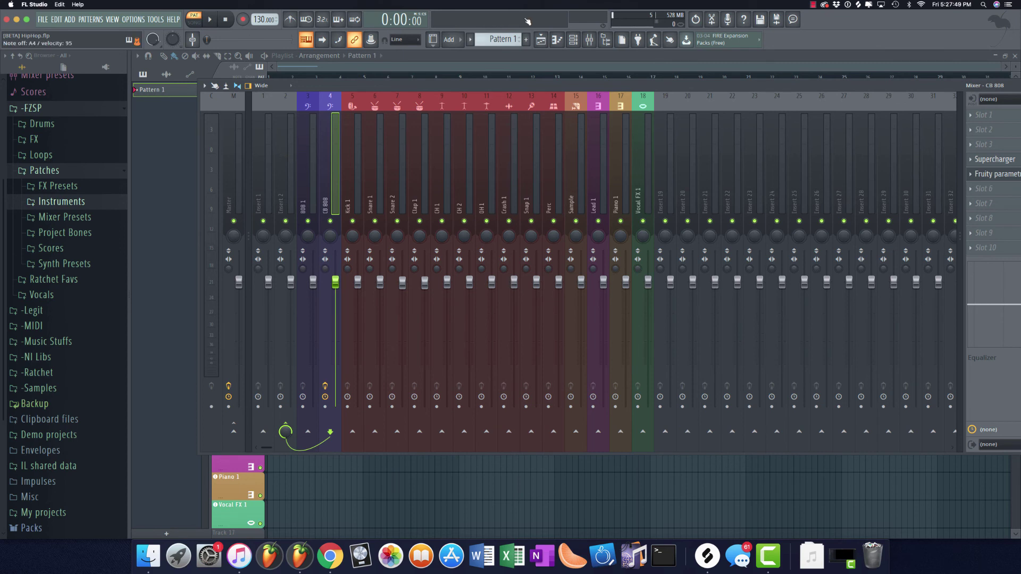
pyautogui.click(573, 39)
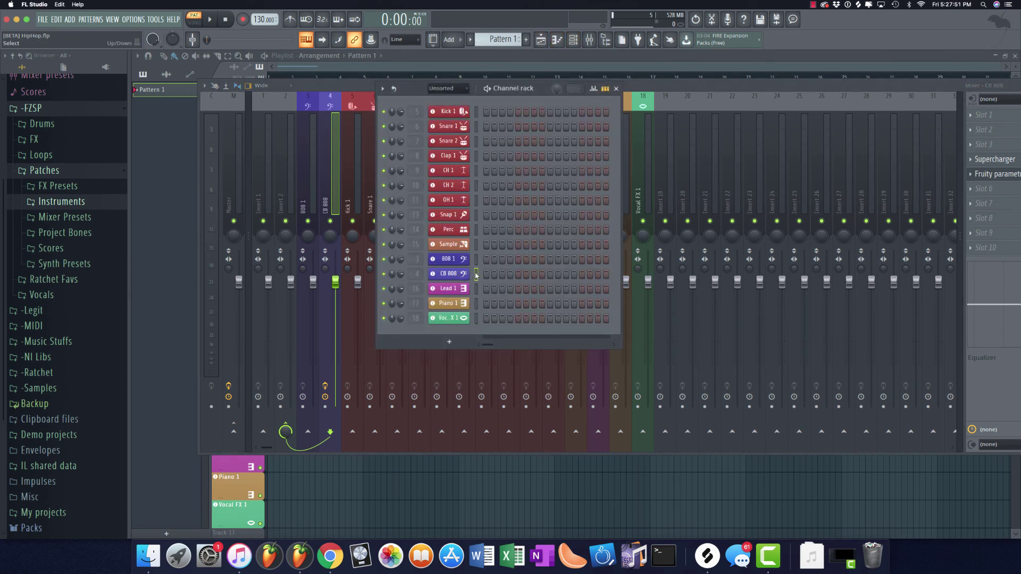
pyautogui.click(328, 157)
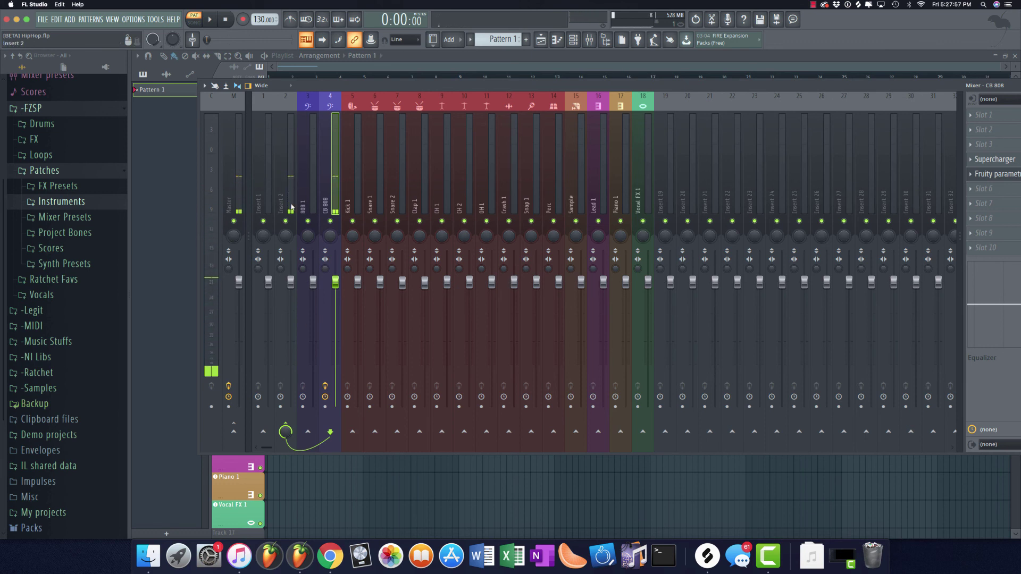
# Name insert 2 808 Bus with a routing icon
pyautogui.rightClick(295, 96)
pyautogui.click(322, 113)
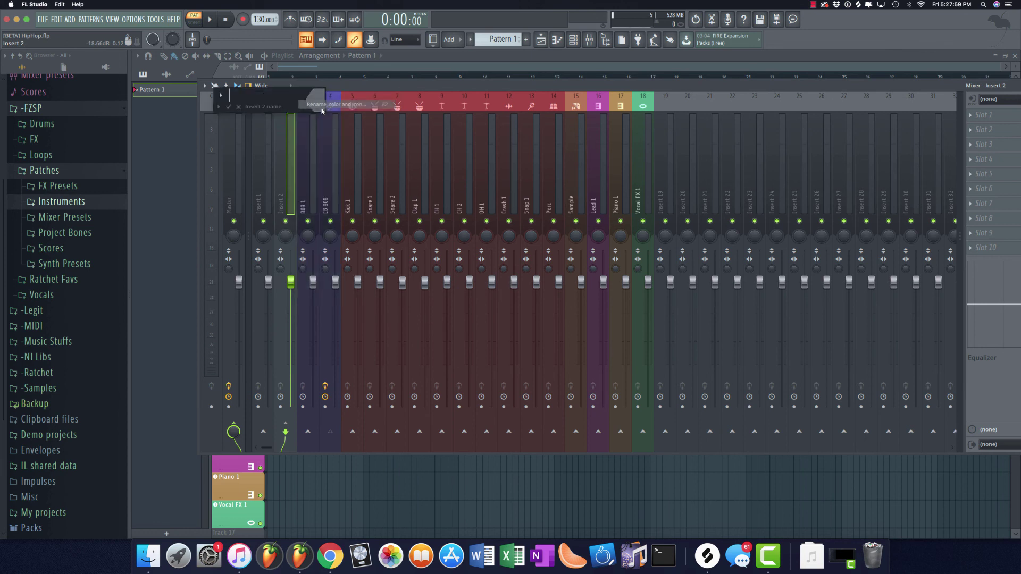
pyautogui.write('808 Bus')
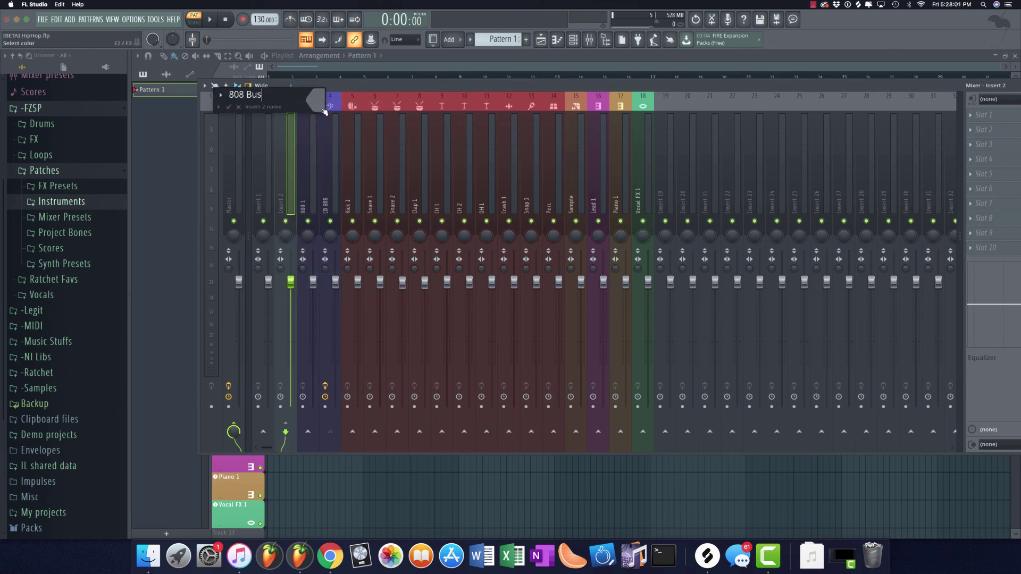
pyautogui.moveTo(220, 94)
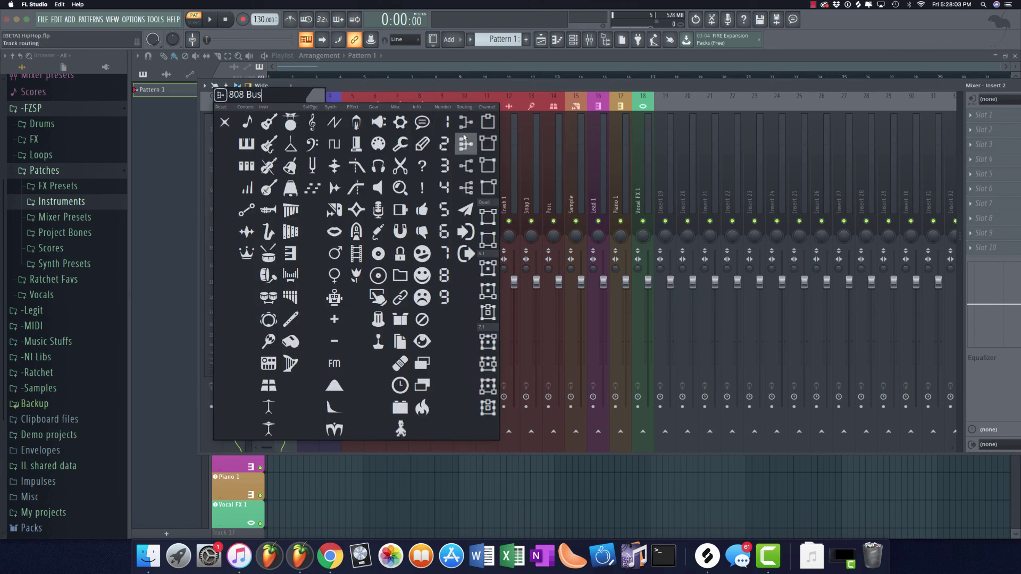
pyautogui.click(468, 171)
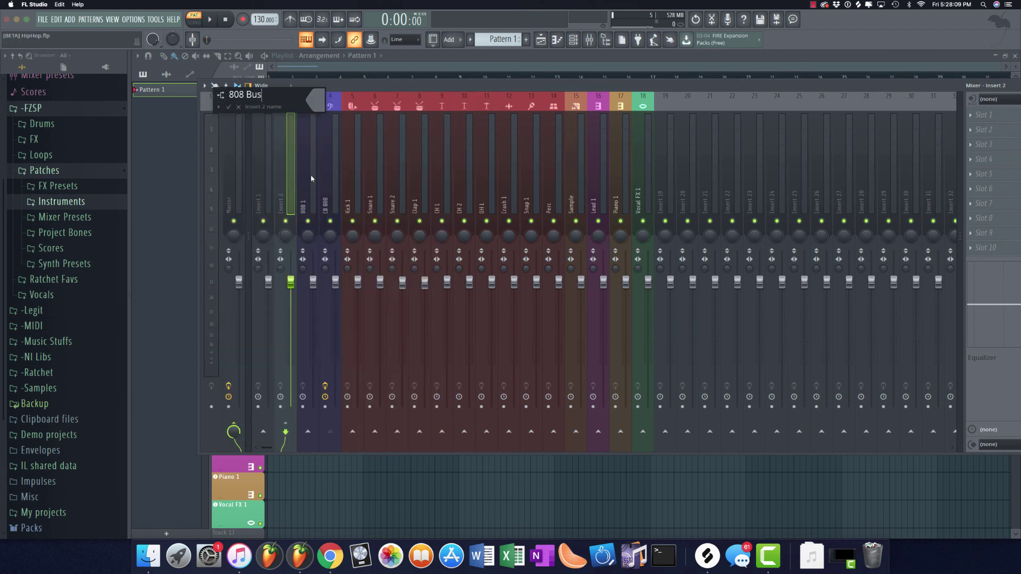
pyautogui.press('Return')
# Name insert 1 Bass Bus with the routing icon
pyautogui.rightClick(273, 154)
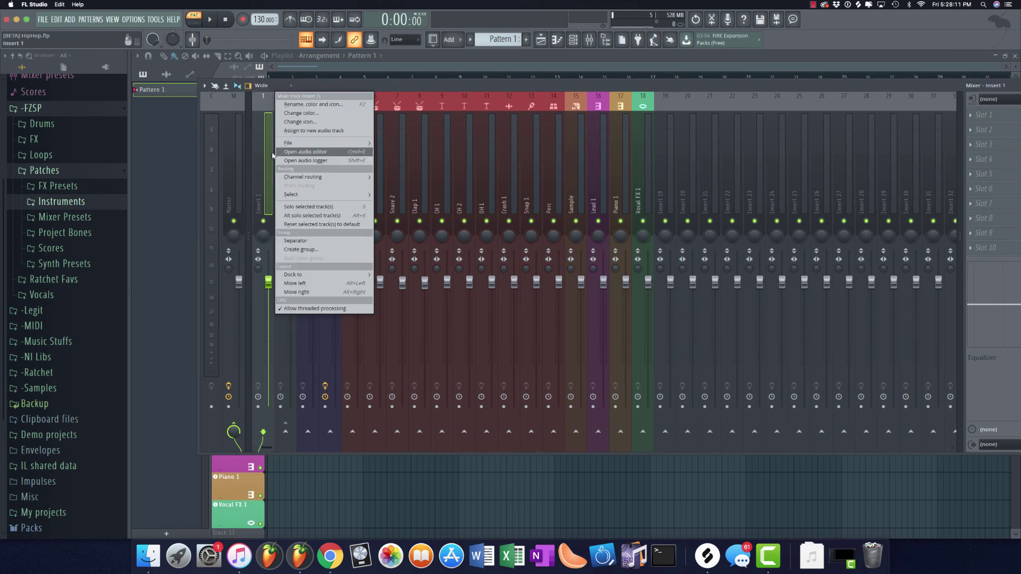
pyautogui.click(306, 104)
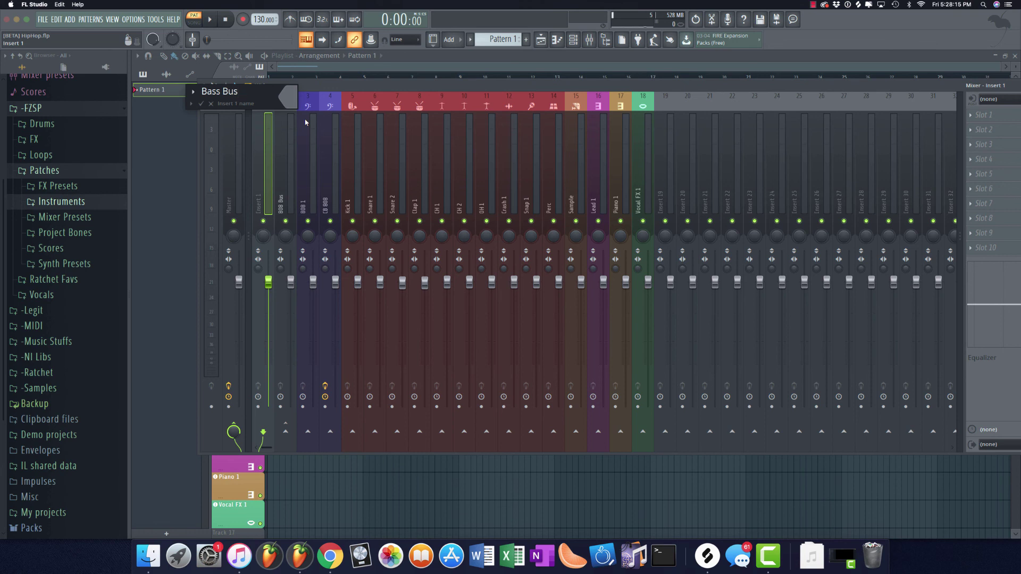
pyautogui.click(289, 94)
pyautogui.click(288, 92)
pyautogui.click(193, 92)
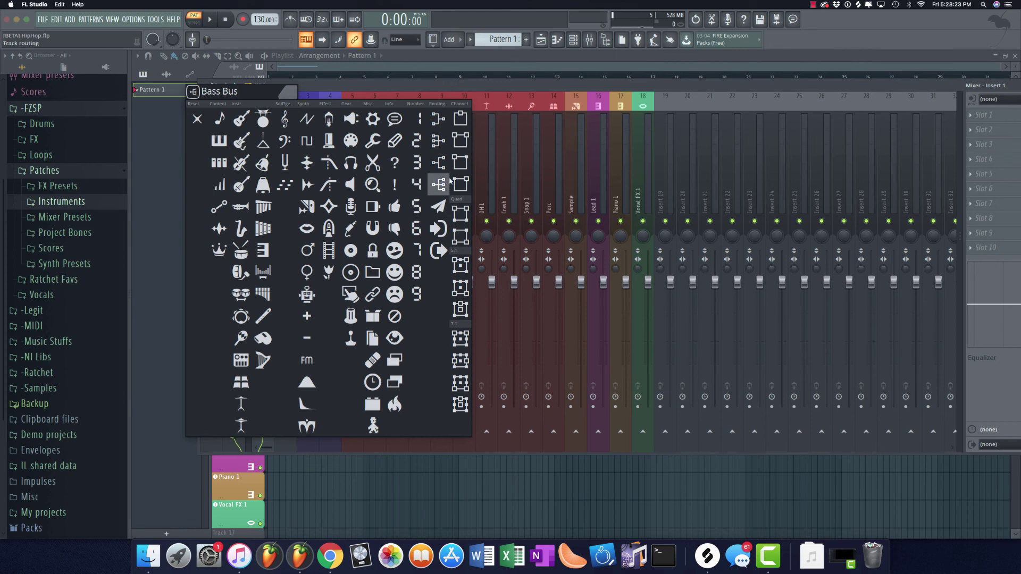
pyautogui.click(439, 184)
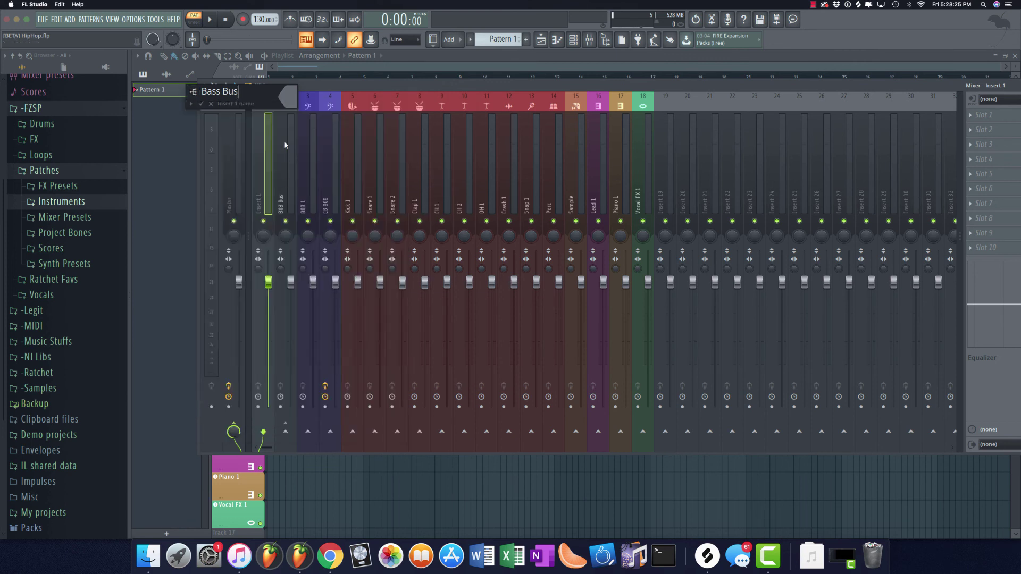
pyautogui.press('Return')
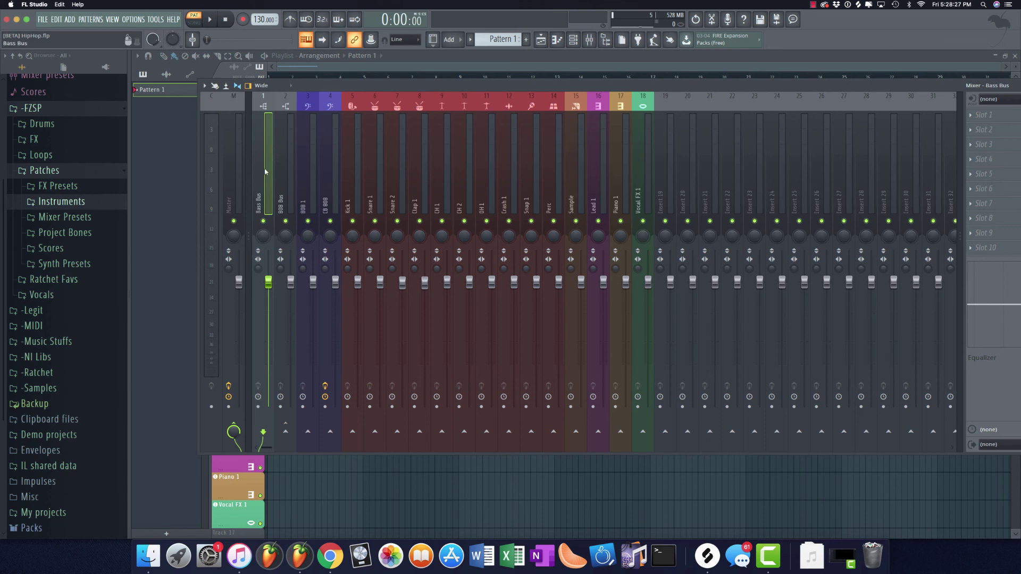
# Route 808 Bus and Kick 1 into the Bass Bus insert
pyautogui.click(286, 170)
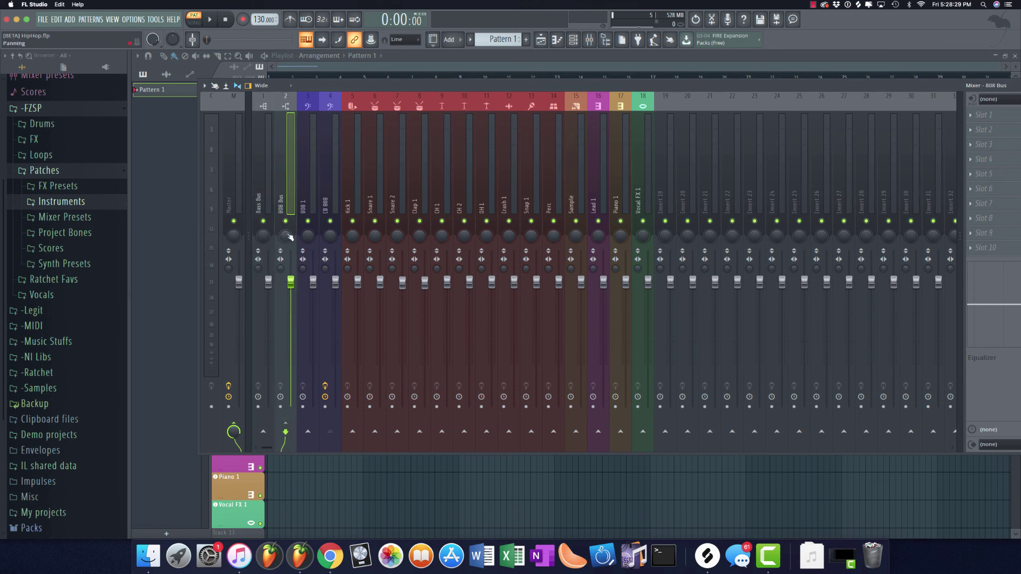
pyautogui.rightClick(263, 431)
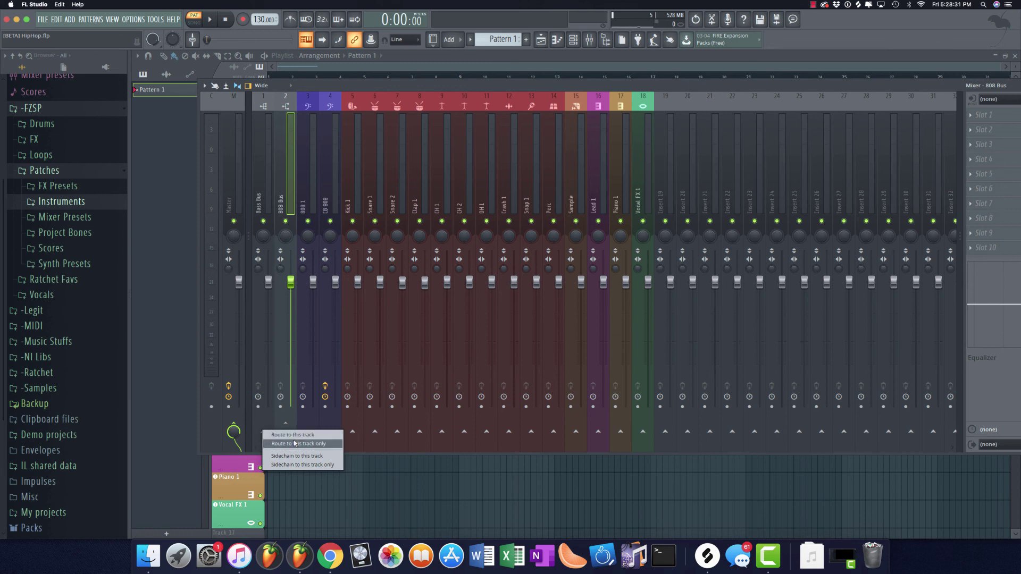
pyautogui.click(288, 436)
pyautogui.press('Right')
pyautogui.press('Right')
pyautogui.press('Right')
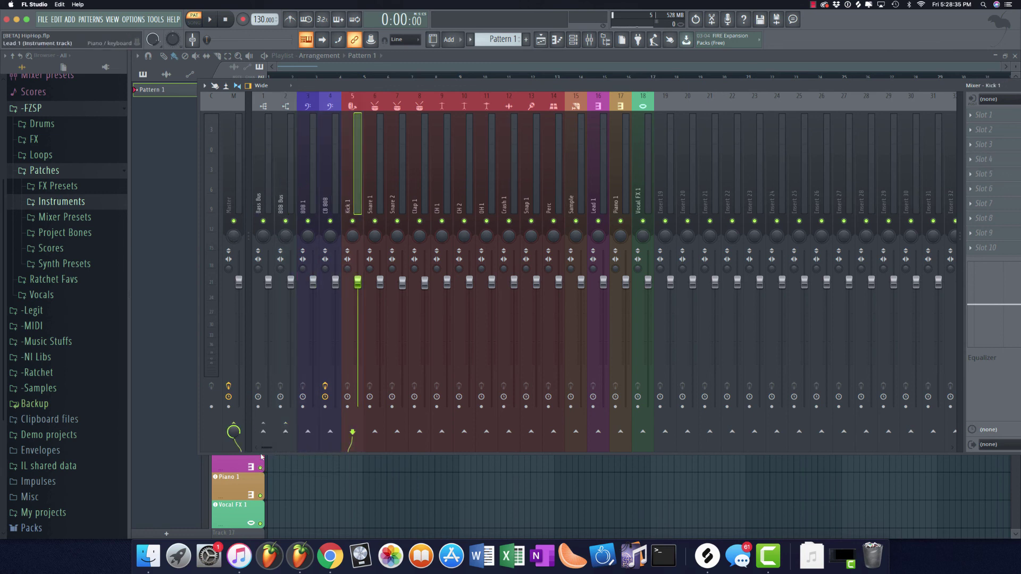
pyautogui.rightClick(263, 432)
pyautogui.click(287, 438)
# Rename the Bass Bus insert to Kick & Bass Bus
pyautogui.click(266, 97)
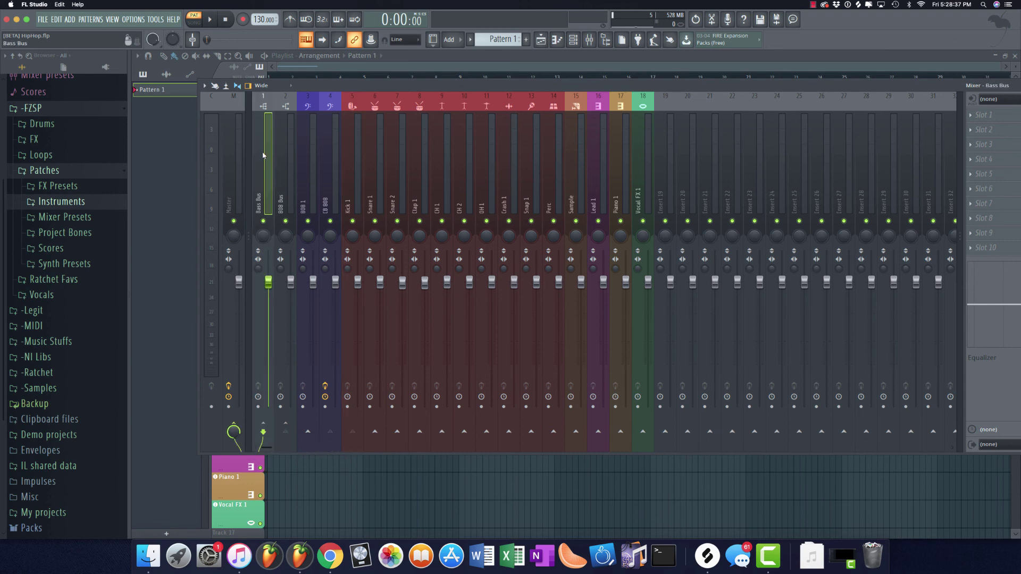
pyautogui.rightClick(266, 93)
pyautogui.click(298, 104)
pyautogui.click(202, 88)
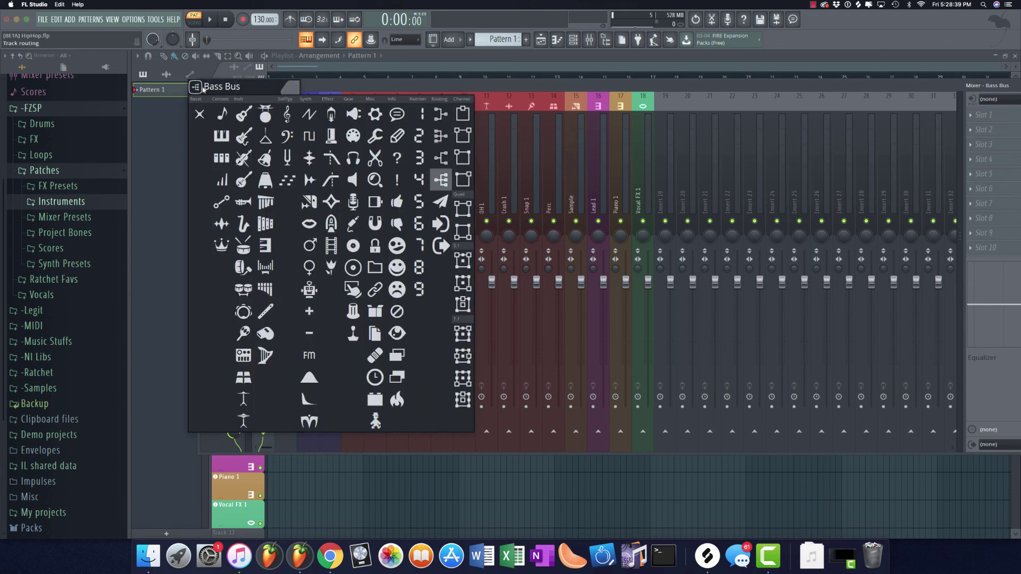
pyautogui.click(215, 91)
pyautogui.write('Kick ')
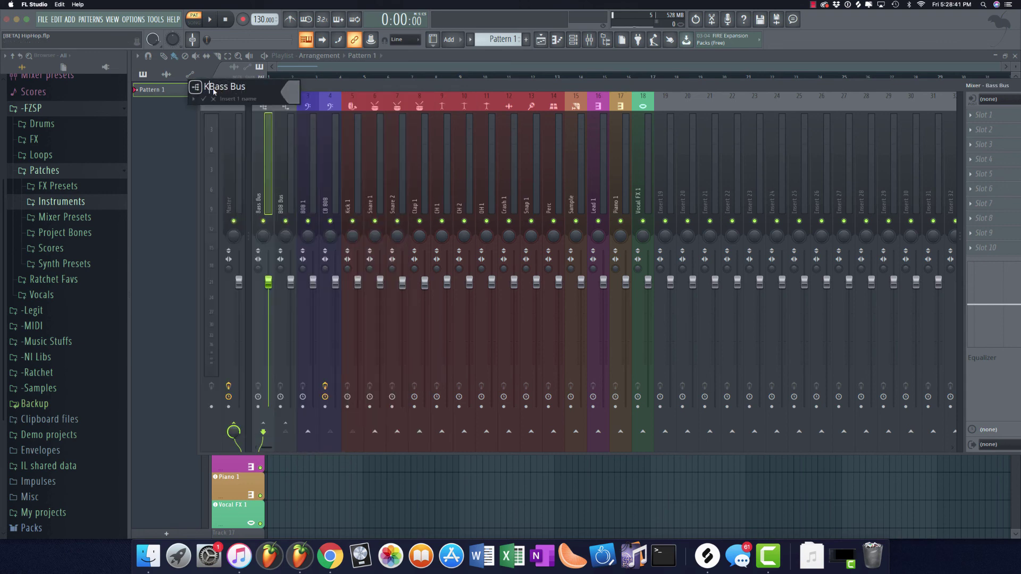
pyautogui.write('&')
pyautogui.press('Return')
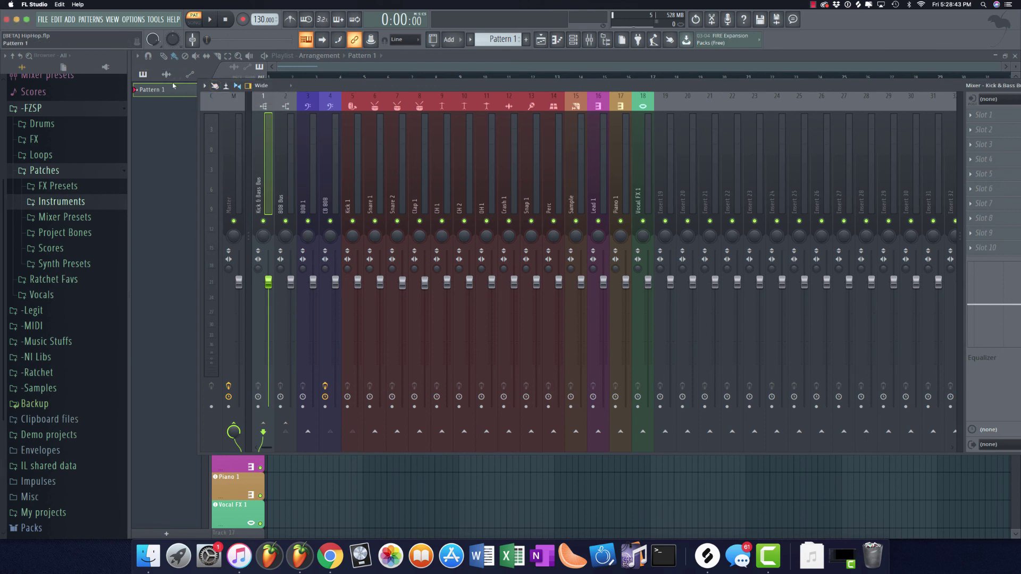
pyautogui.rightClick(262, 170)
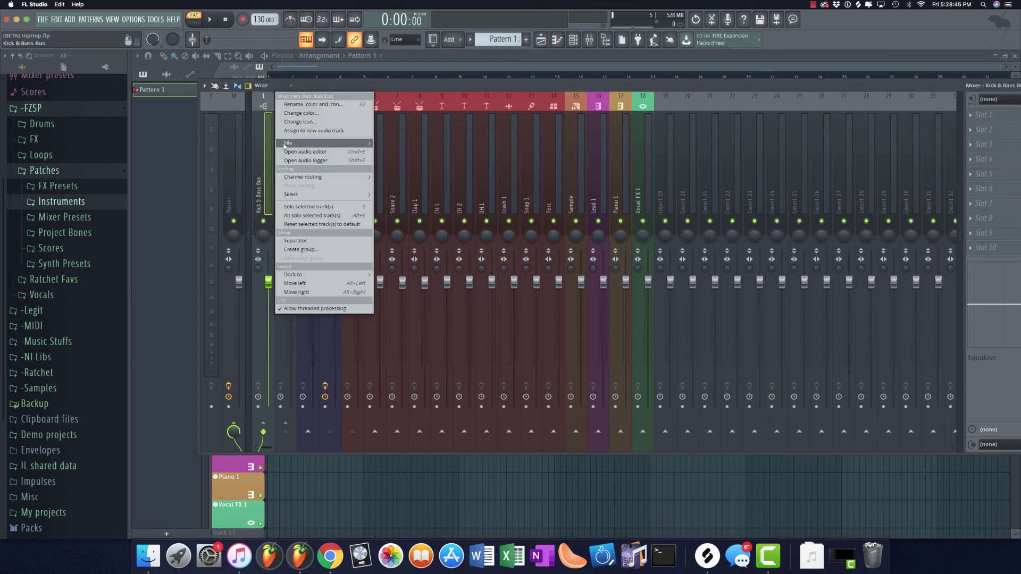
pyautogui.press('Escape')
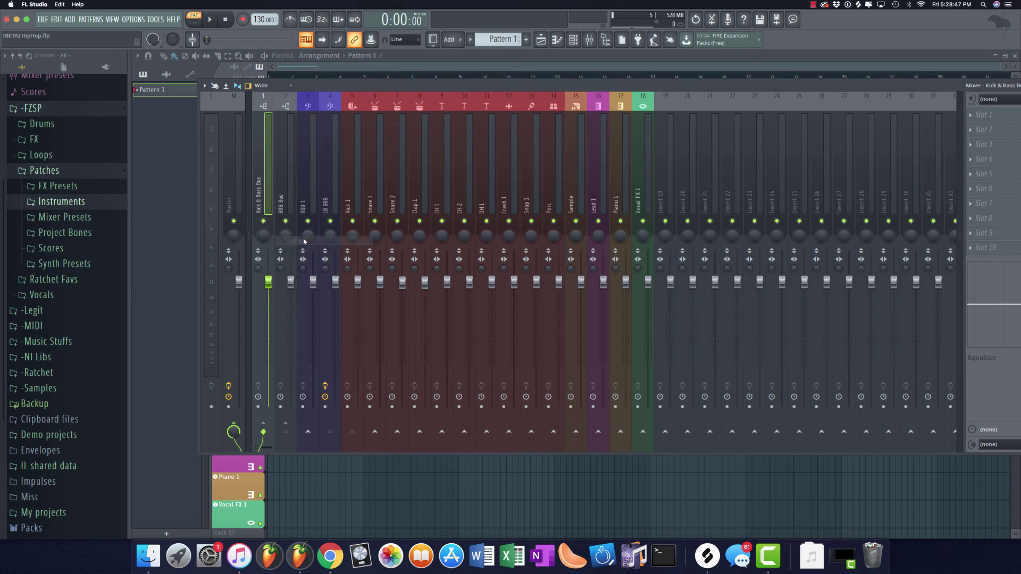
# Add separator gaps before the 808 Bus, Kick 1 and Sample mixer tracks
pyautogui.rightClick(284, 239)
pyautogui.click(318, 241)
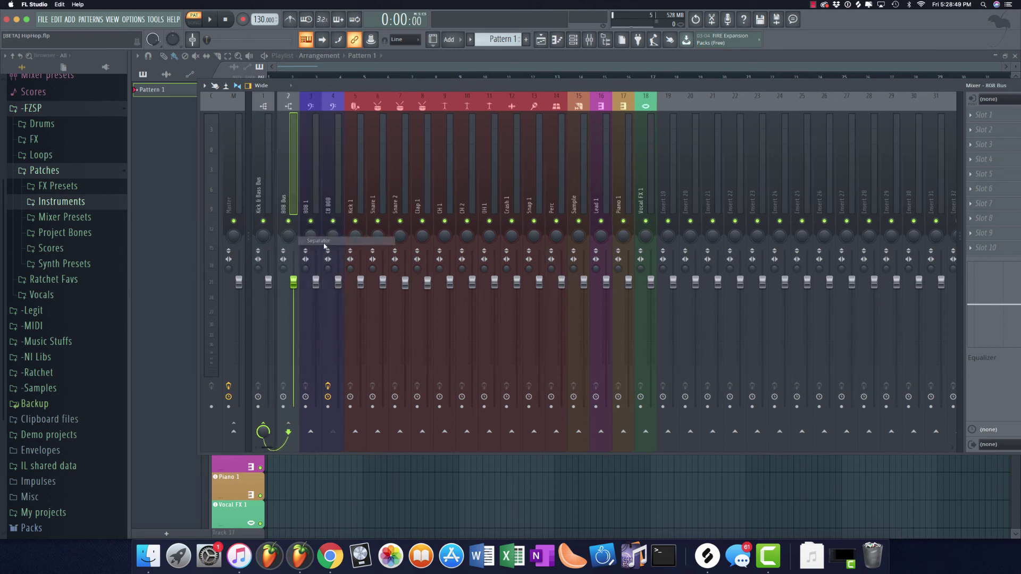
pyautogui.rightClick(316, 169)
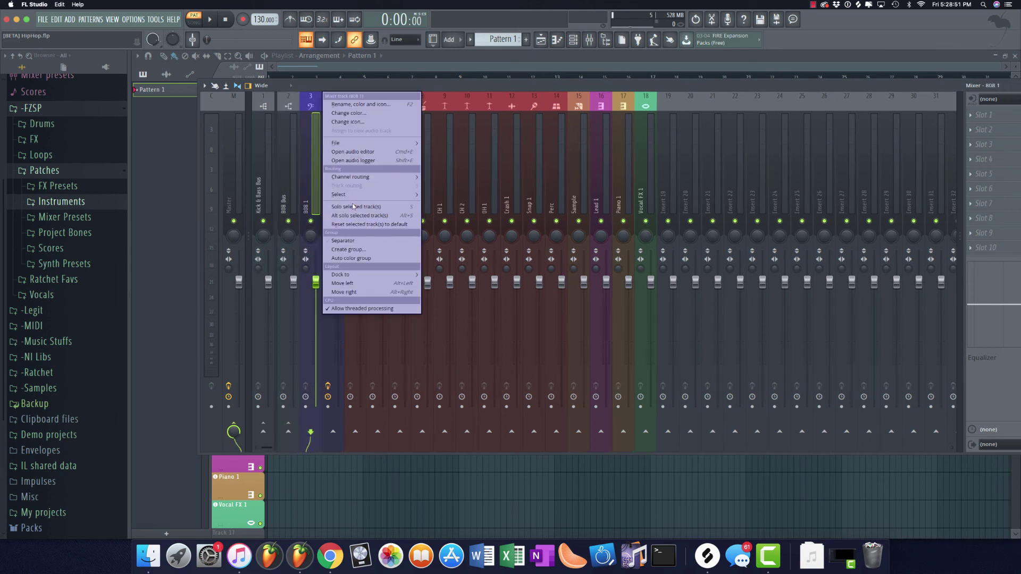
pyautogui.moveTo(340, 194)
pyautogui.press('Escape')
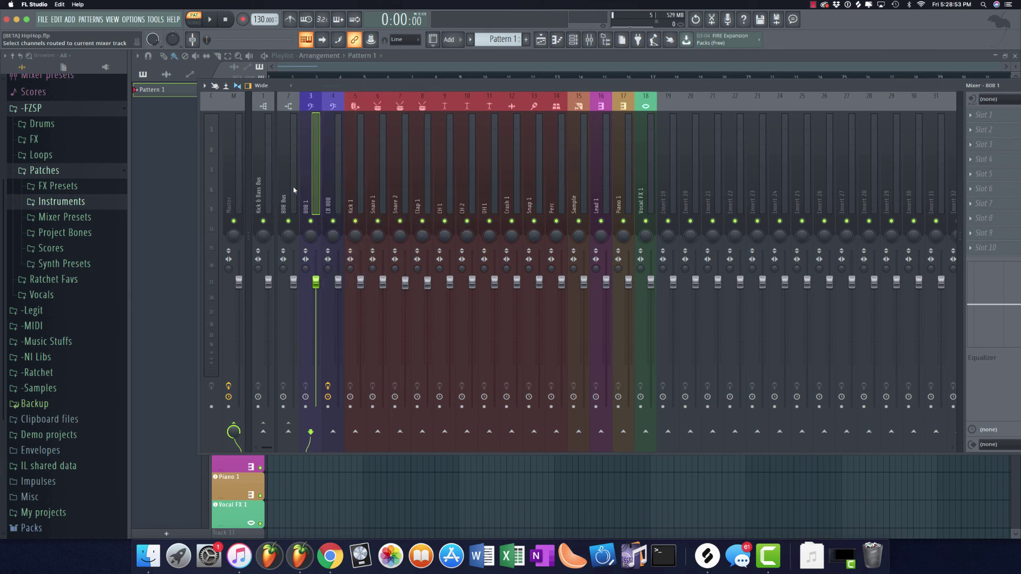
pyautogui.rightClick(360, 178)
pyautogui.click(403, 240)
pyautogui.rightClick(583, 178)
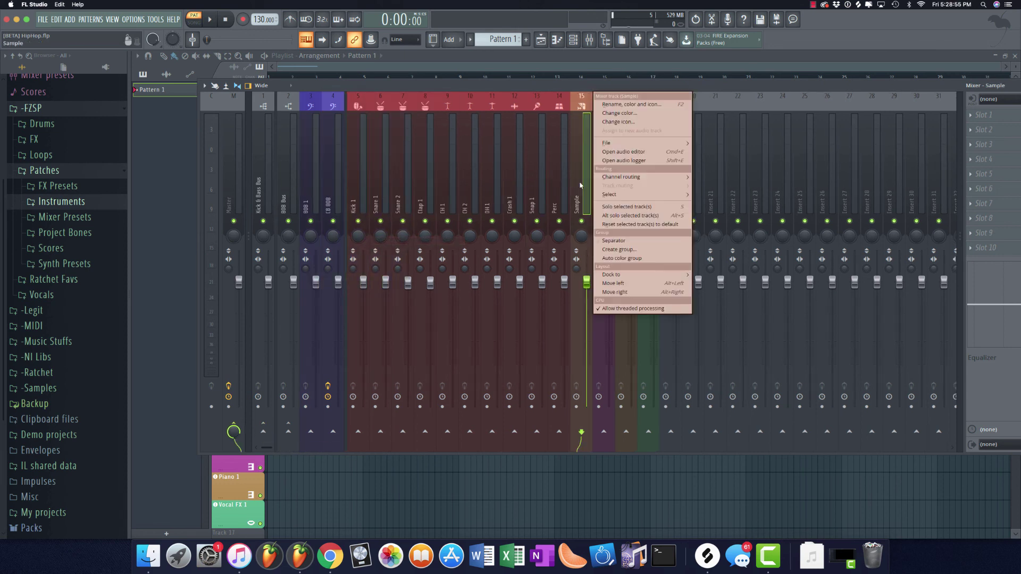
pyautogui.click(623, 241)
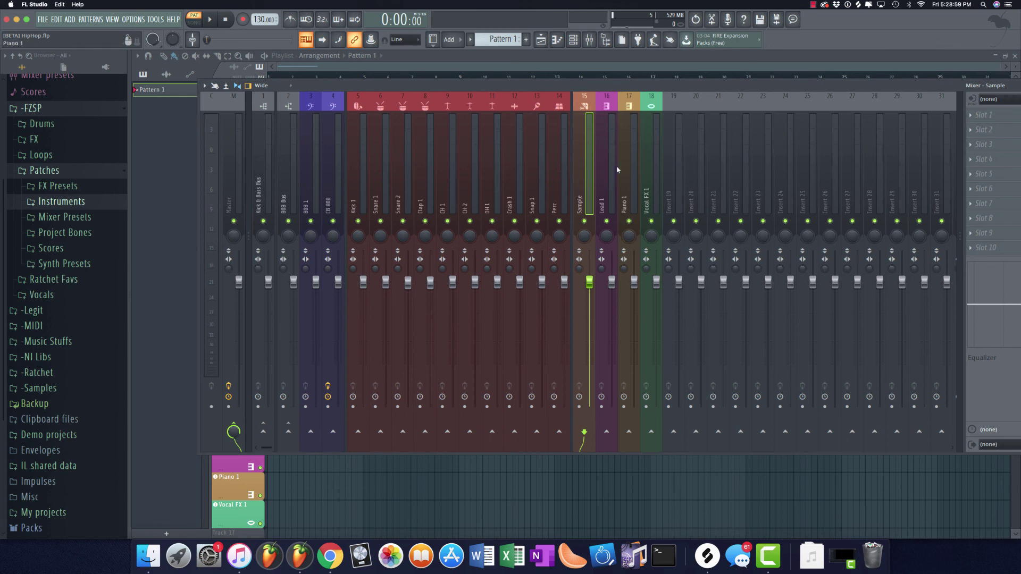
# Move empty Insert 19 to slot 6 and route Snare 1 through Perc only to it
pyautogui.click(667, 175)
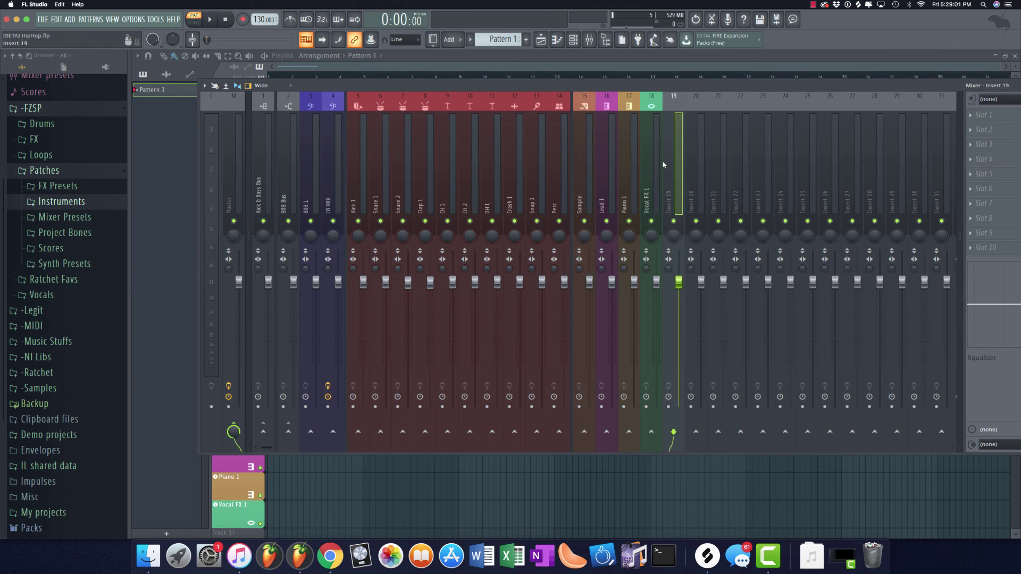
pyautogui.moveTo(676, 167); pyautogui.dragTo(587, 181)
pyautogui.click(396, 173)
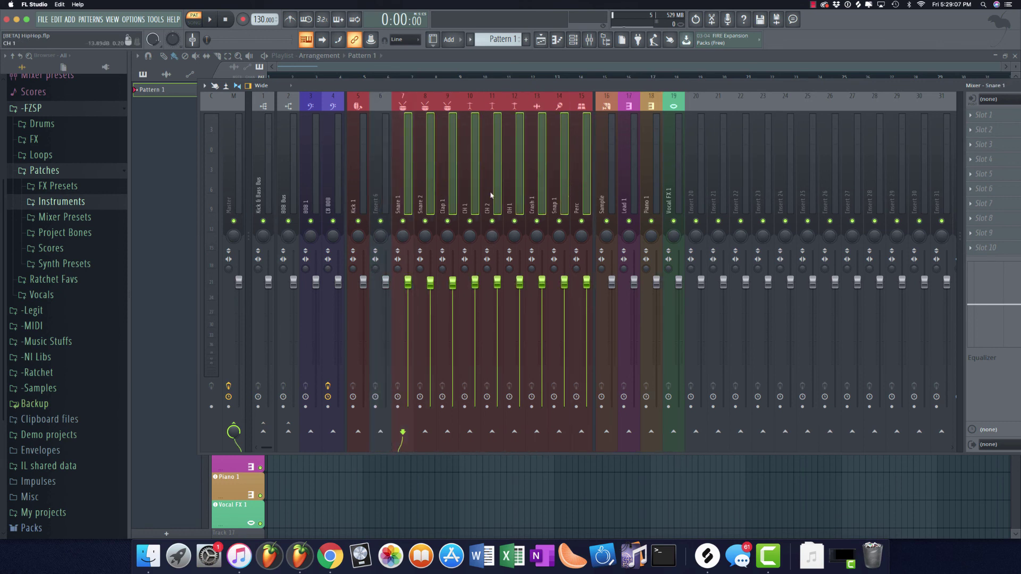
pyautogui.rightClick(382, 435)
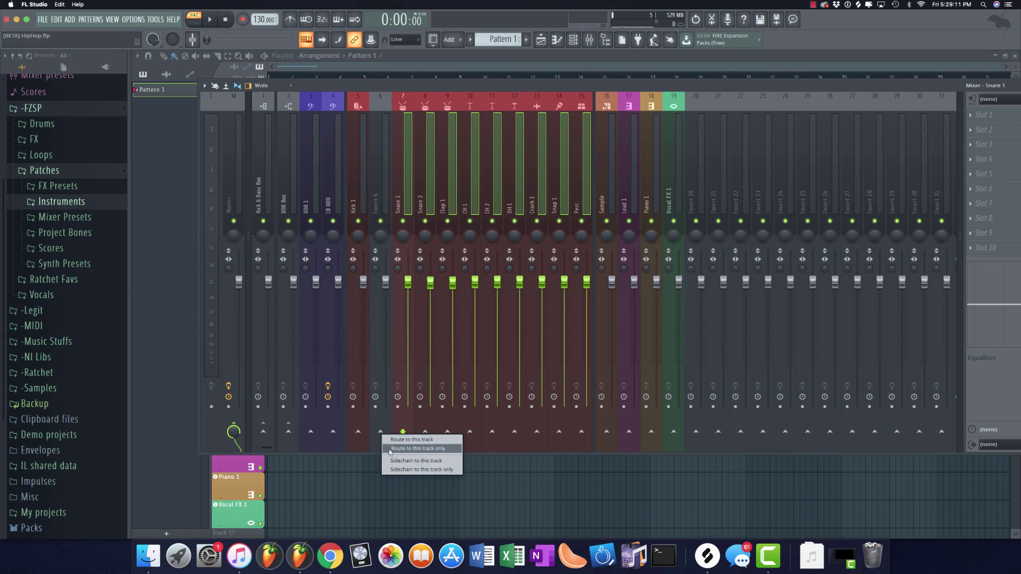
pyautogui.click(391, 450)
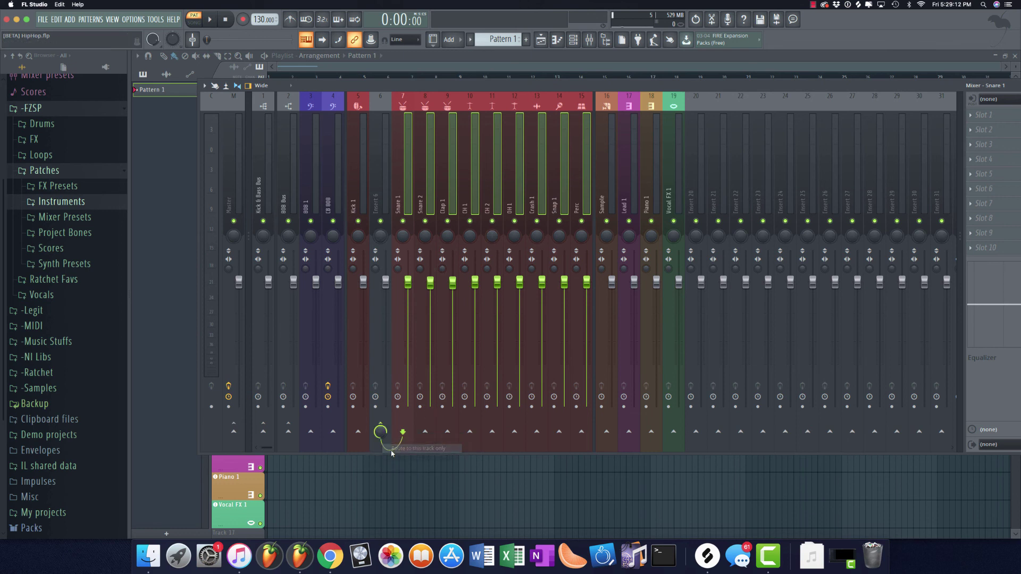
pyautogui.click(402, 189)
pyautogui.press('Right')
pyautogui.press('Right')
pyautogui.press('Right')
pyautogui.press('Right')
pyautogui.press('Right')
pyautogui.press('Right')
pyautogui.press('Right')
pyautogui.press('Right')
pyautogui.press('Right')
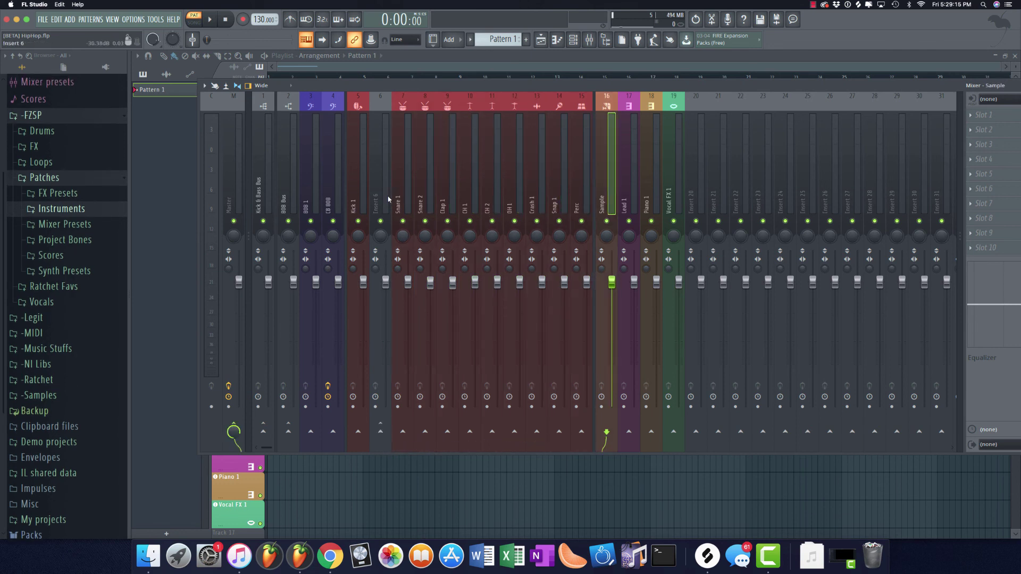
pyautogui.press('Left')
pyautogui.press('Left')
pyautogui.press('Left')
pyautogui.press('Left')
pyautogui.click(382, 193)
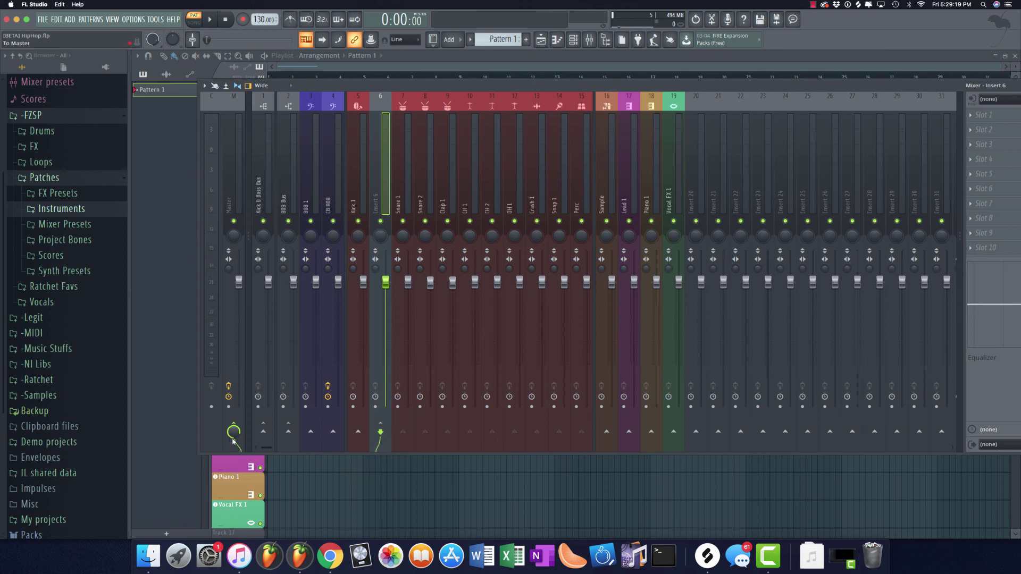
# Rename Insert 6 to Drum Bus, give it a routing icon and a new colour
pyautogui.rightClick(374, 166)
pyautogui.click(428, 104)
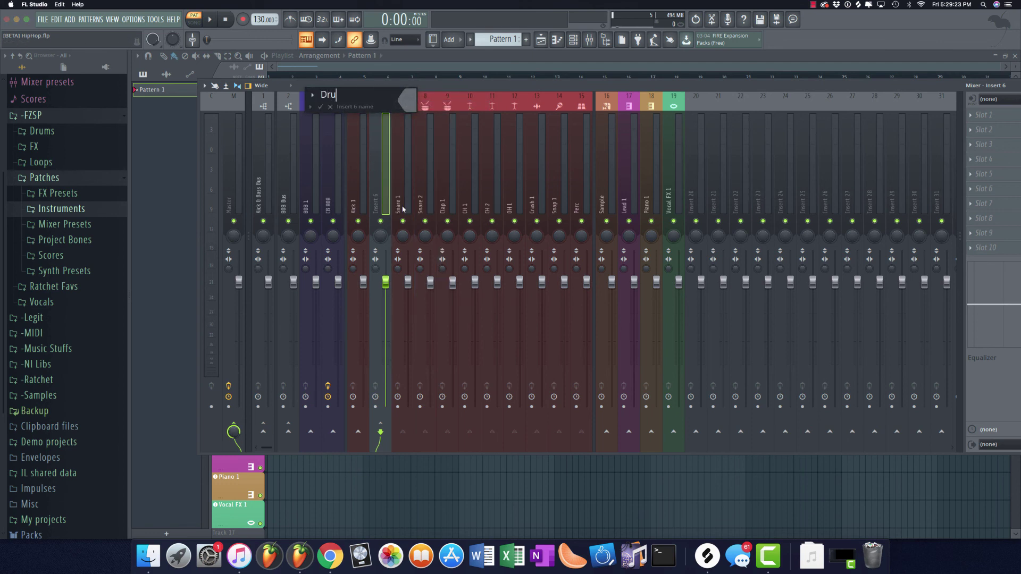
pyautogui.click(399, 108)
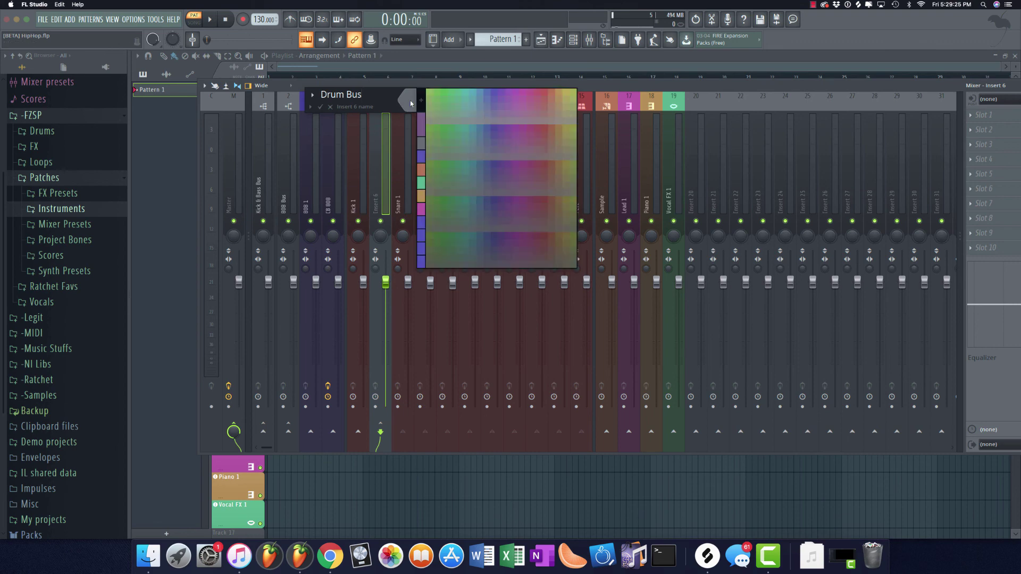
pyautogui.click(310, 97)
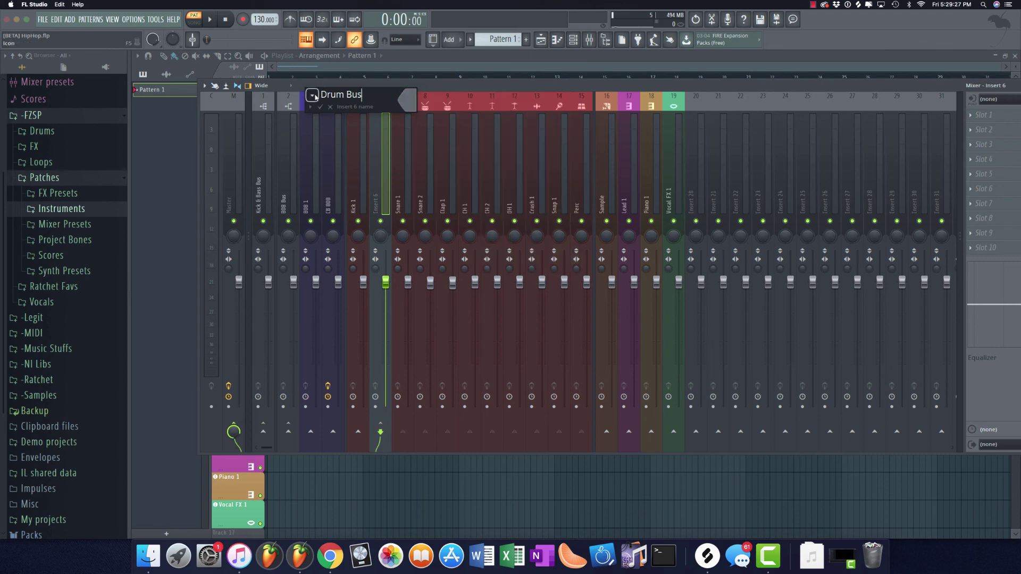
pyautogui.click(557, 187)
pyautogui.click(408, 100)
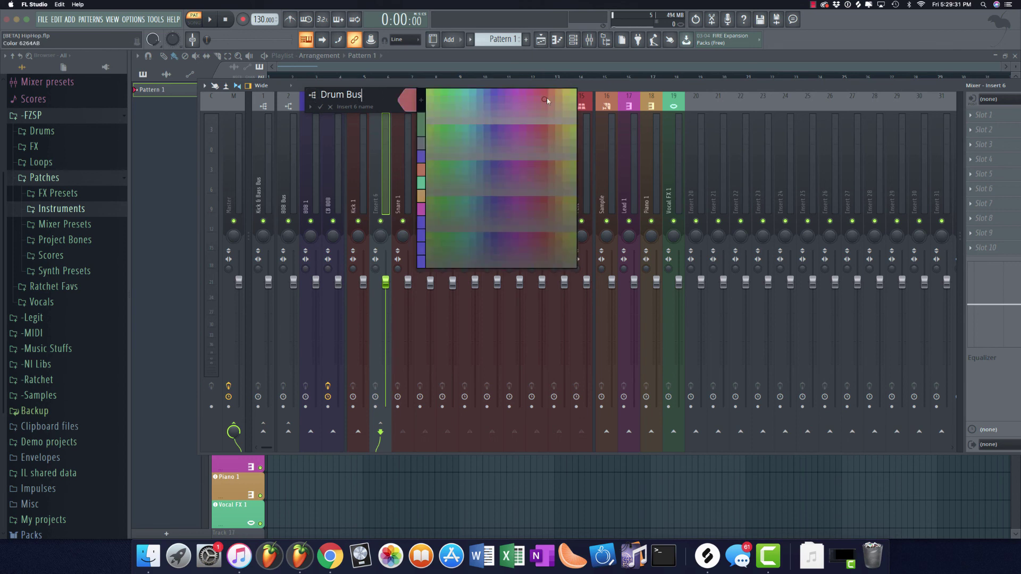
pyautogui.moveTo(547, 101)
pyautogui.mouseDown()
pyautogui.moveTo(400, 100)
pyautogui.moveTo(457, 110)
pyautogui.moveTo(391, 131)
pyautogui.mouseUp()
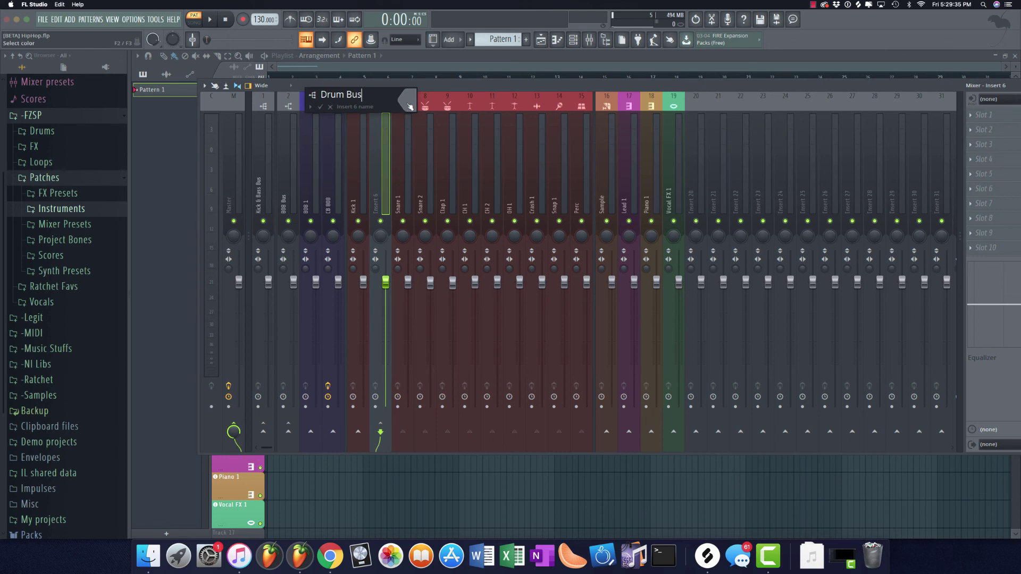
pyautogui.press('Return')
pyautogui.click(425, 167)
pyautogui.click(598, 179)
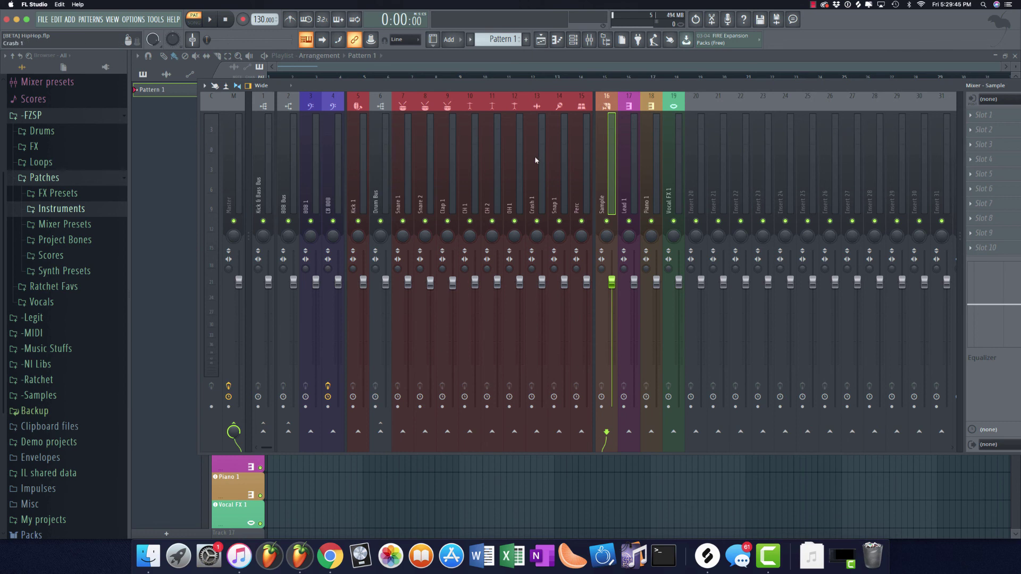
# Load Fruity Parametric EQ 2 into an empty FX slot on Snare 1
pyautogui.click(408, 159)
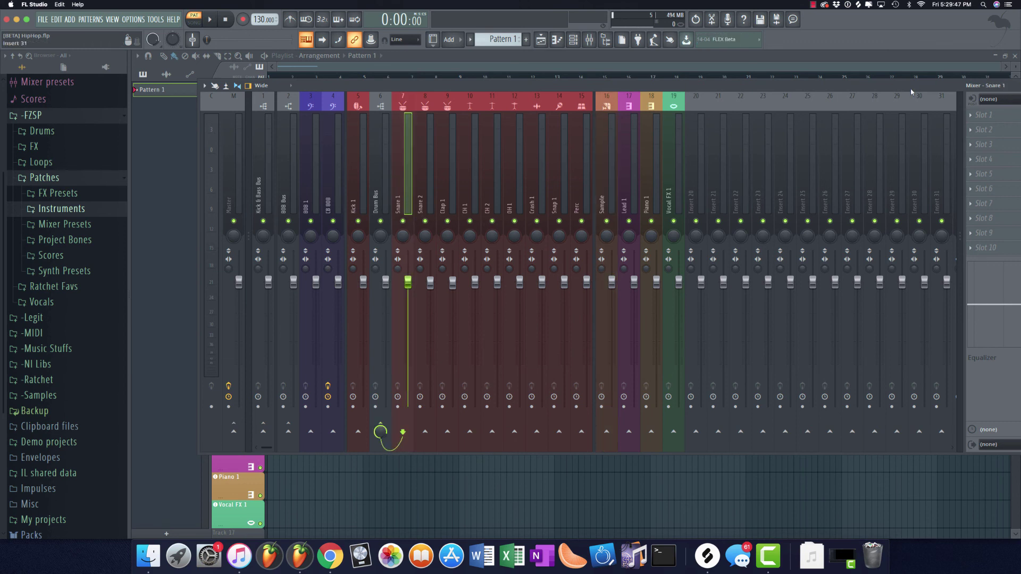
pyautogui.moveTo(911, 91); pyautogui.dragTo(868, 81)
pyautogui.click(946, 120)
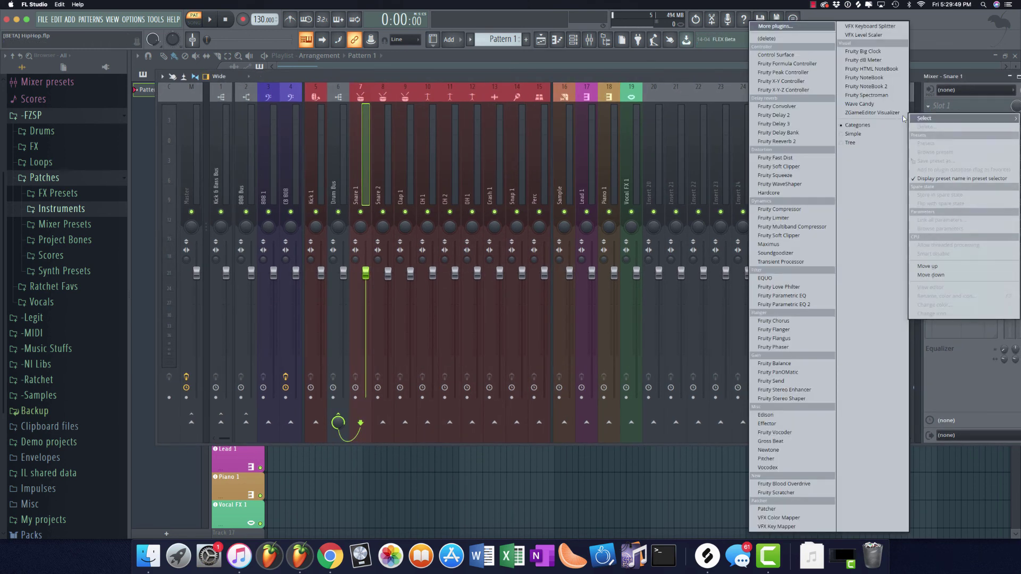
pyautogui.click(817, 304)
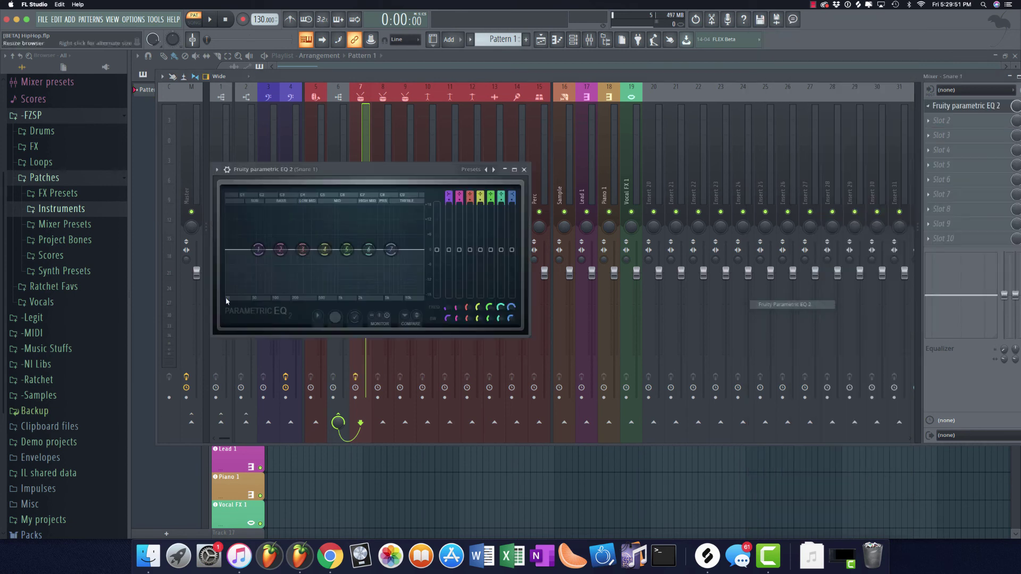
# Turn the EQ's lowest band into a high pass at 0 dB
pyautogui.moveTo(258, 249); pyautogui.dragTo(268, 291)
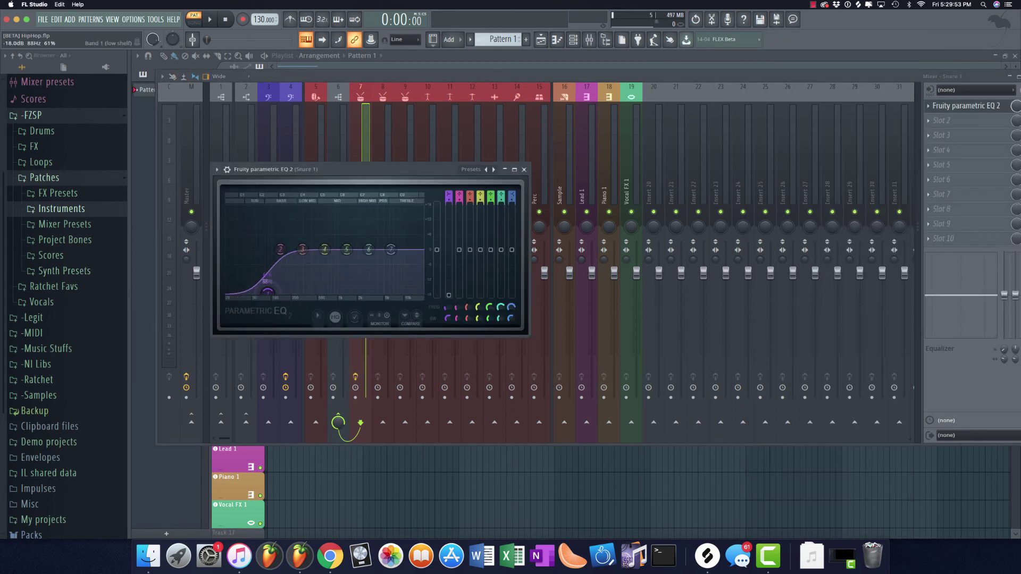
pyautogui.rightClick(265, 293)
pyautogui.moveTo(282, 320)
pyautogui.click(322, 345)
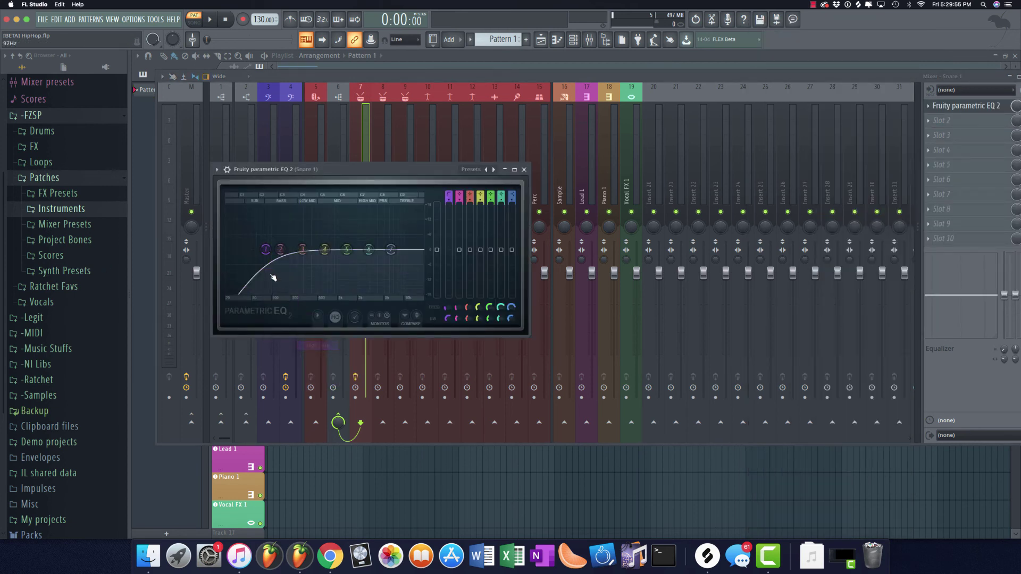
pyautogui.moveTo(266, 293); pyautogui.dragTo(265, 249)
pyautogui.scroll(2, 265, 248)
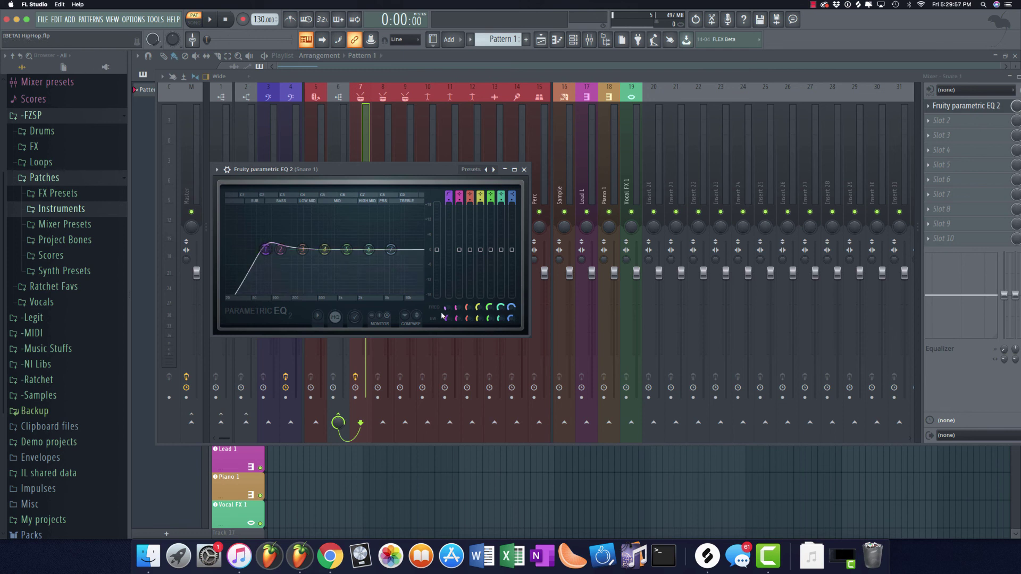
pyautogui.scroll(-3, 281, 257)
# Steepen the high-pass slope and raise its cutoff to about 141 Hz
pyautogui.rightClick(266, 250)
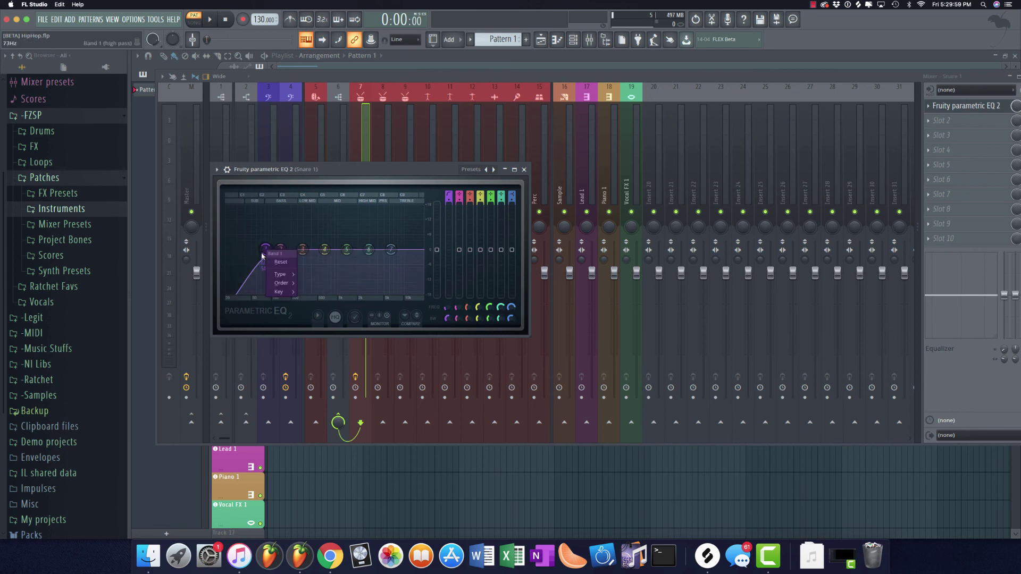
pyautogui.moveTo(284, 283)
pyautogui.click(316, 308)
pyautogui.moveTo(266, 250); pyautogui.dragTo(280, 249)
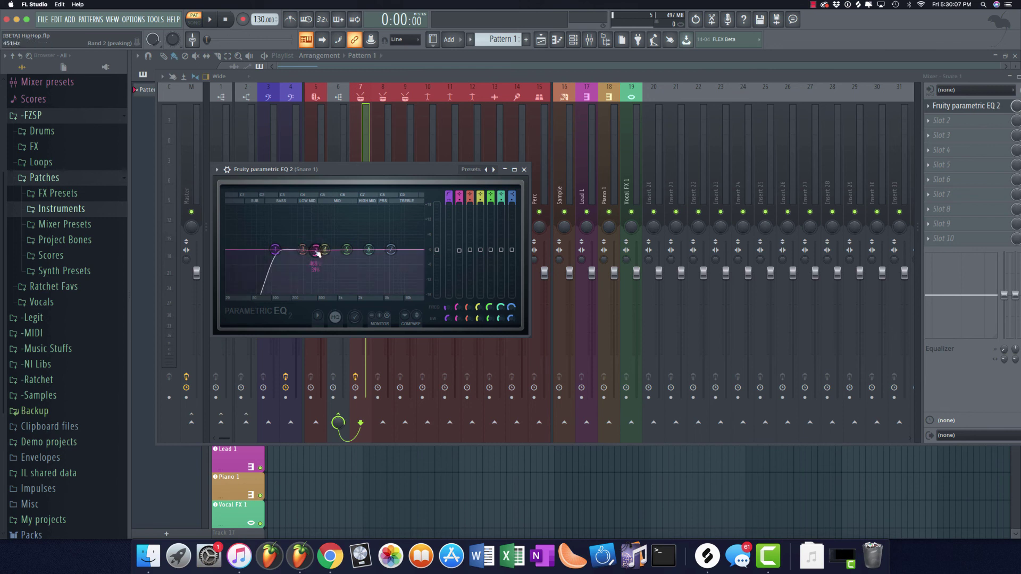
pyautogui.moveTo(274, 250)
pyautogui.mouseDown()
pyautogui.moveTo(327, 249)
pyautogui.moveTo(271, 249)
pyautogui.moveTo(281, 249)
pyautogui.mouseUp()
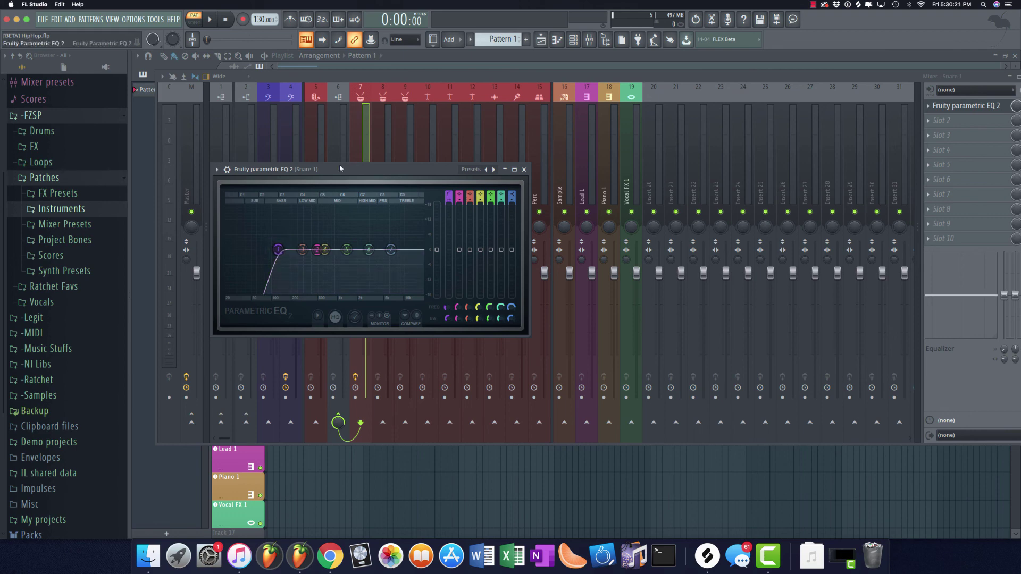
pyautogui.moveTo(340, 168); pyautogui.dragTo(591, 101)
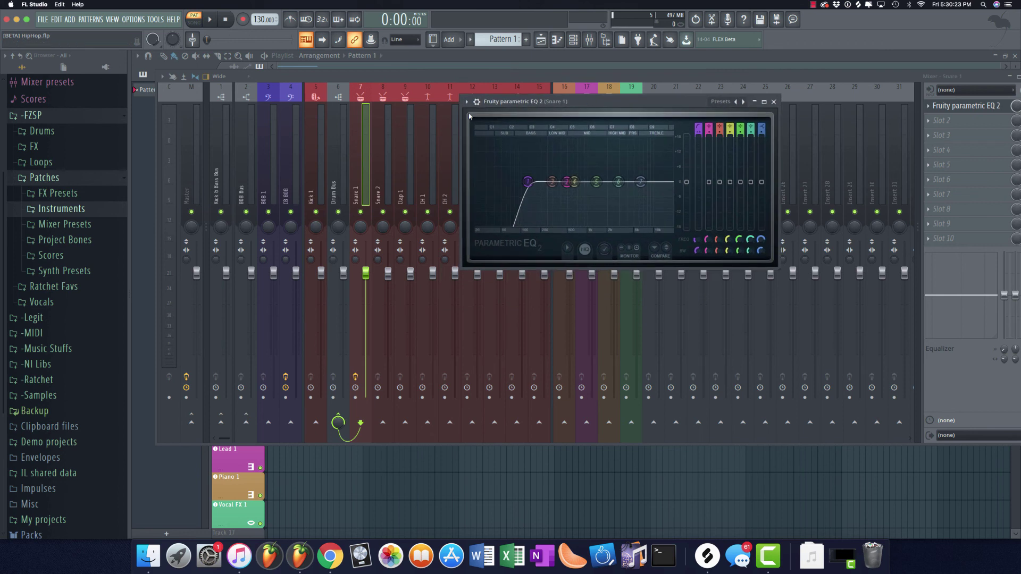
# Save the Snare 1 EQ as a preset and drop it onto the Drum Bus insert
pyautogui.click(466, 101)
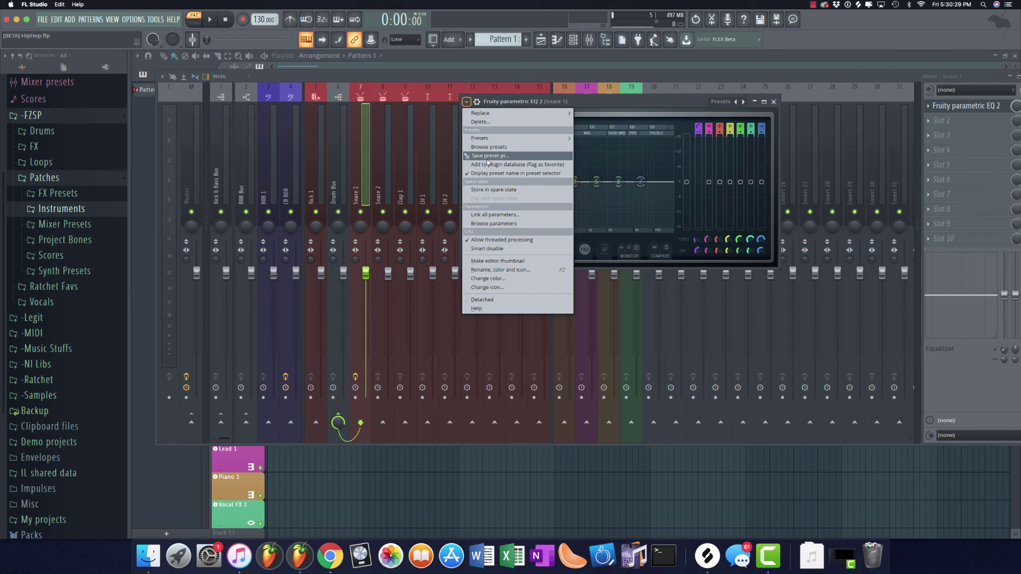
pyautogui.click(553, 104)
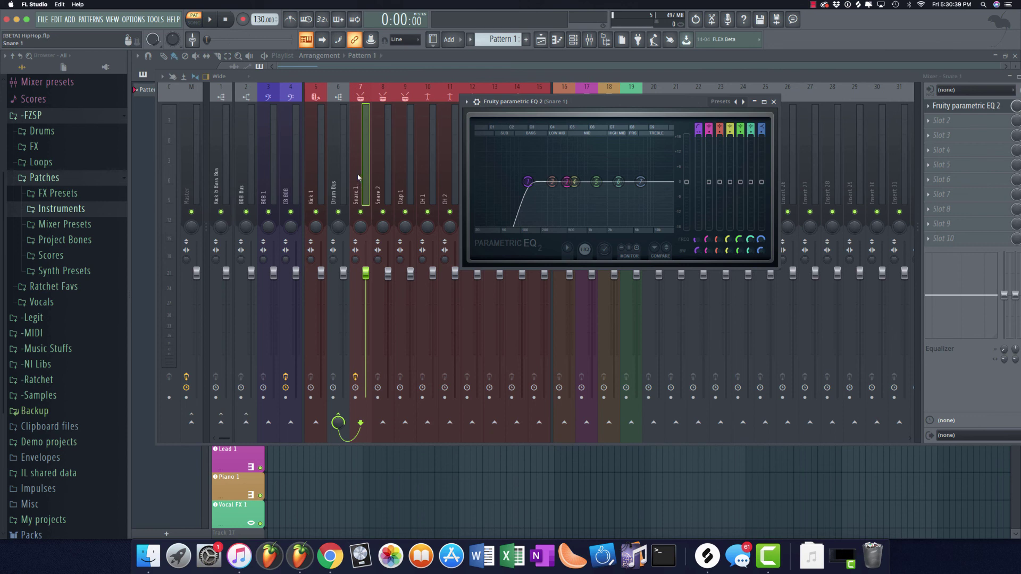
pyautogui.click(466, 101)
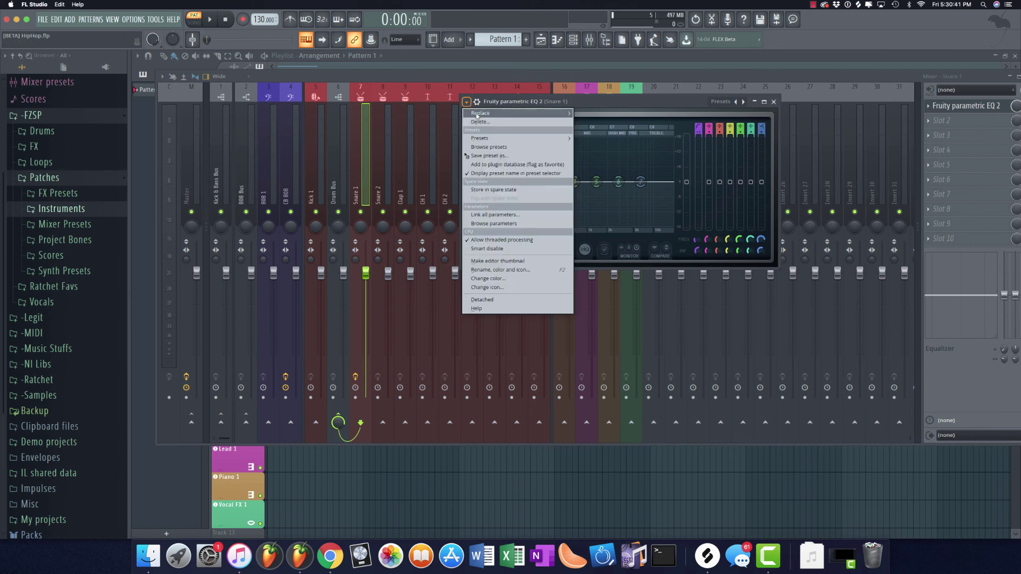
pyautogui.click(497, 160)
pyautogui.moveTo(405, 159); pyautogui.dragTo(337, 144)
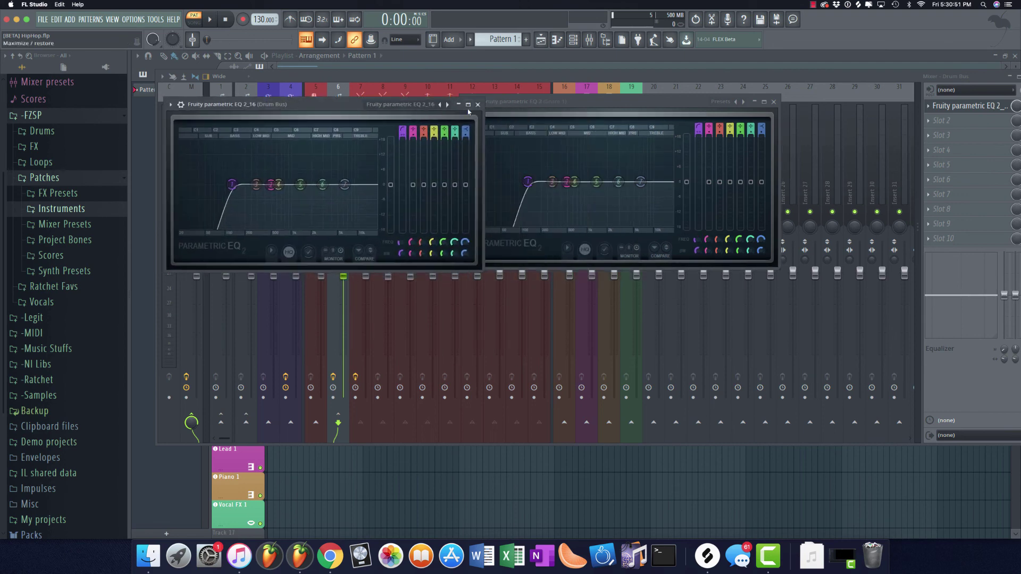
# Copy the Drum Bus EQ preset onto the Perc insert
pyautogui.click(478, 104)
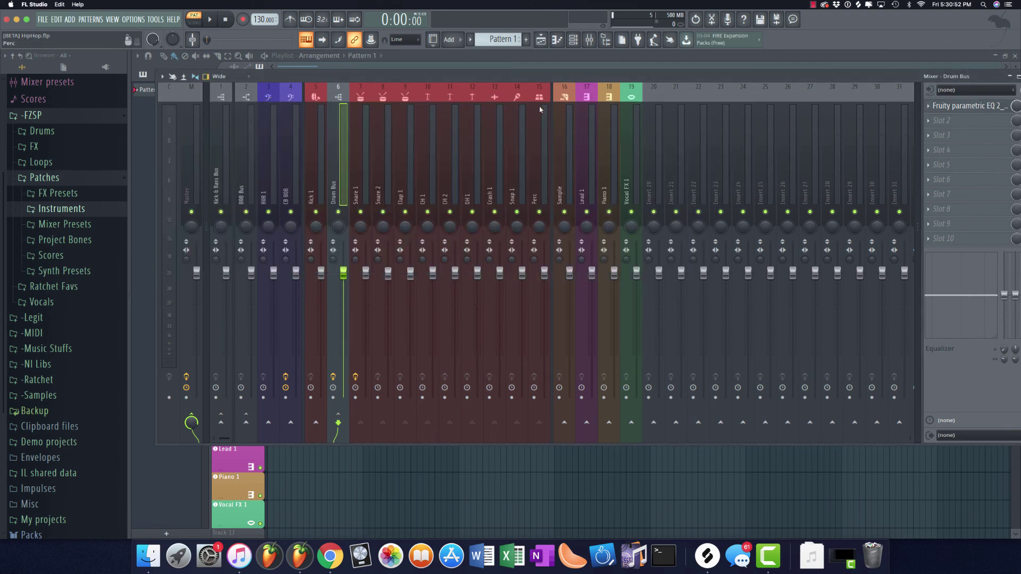
pyautogui.click(959, 105)
pyautogui.click(170, 104)
pyautogui.click(223, 143)
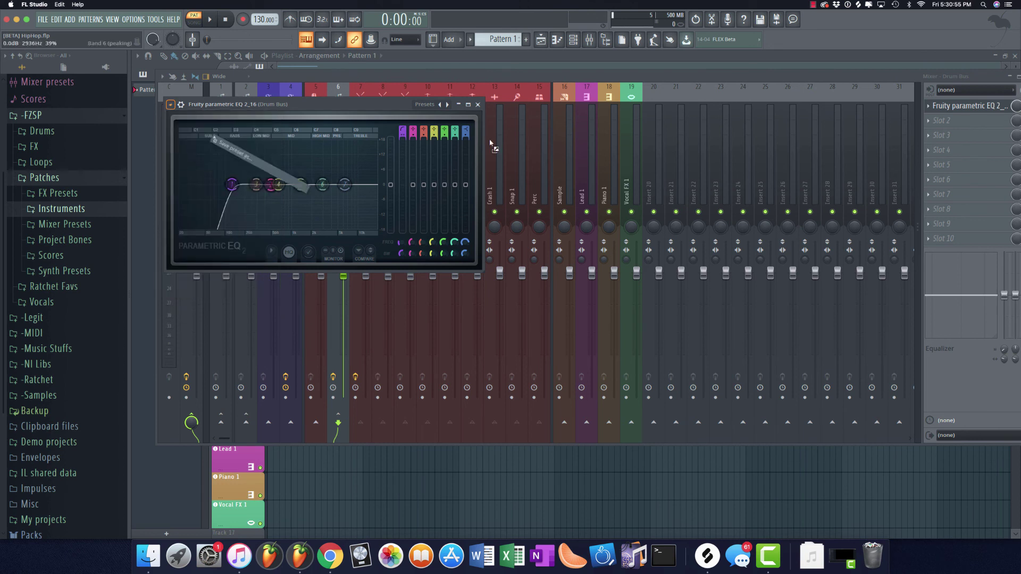
pyautogui.moveTo(490, 144); pyautogui.dragTo(540, 160)
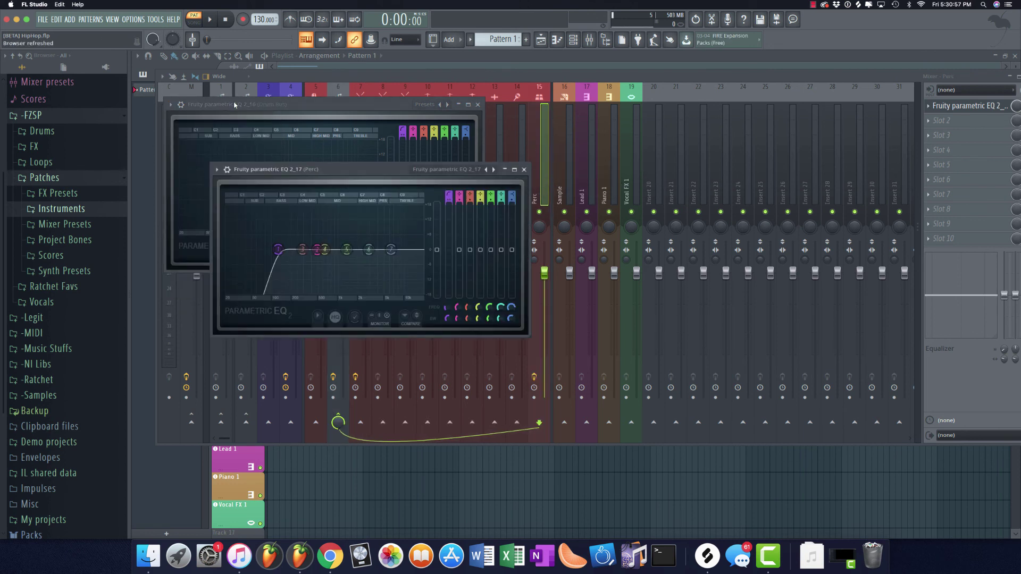
# Copy Perc's low-cut EQ preset onto the empty Snap 1 insert
pyautogui.click(478, 104)
pyautogui.click(557, 160)
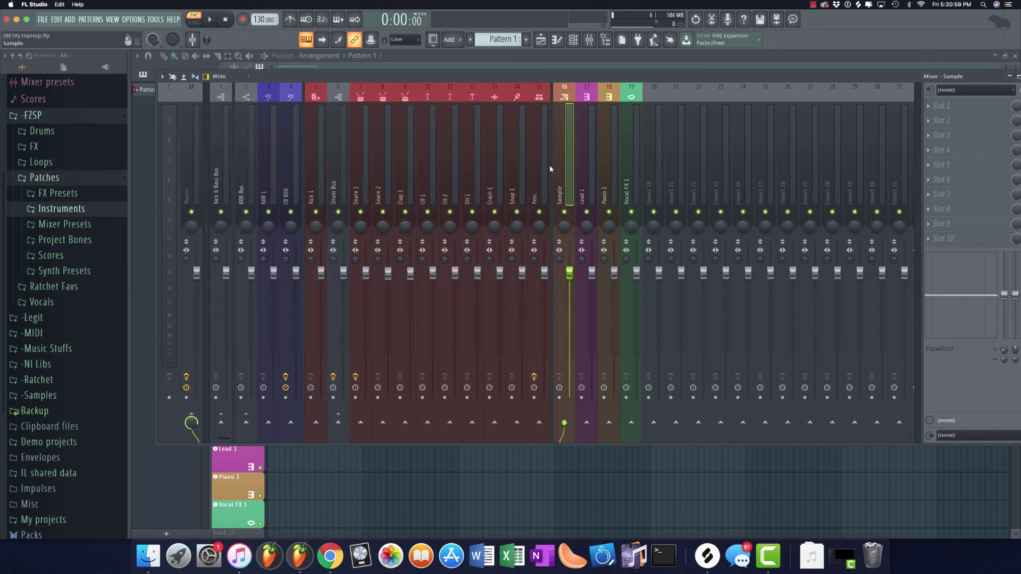
pyautogui.click(518, 154)
pyautogui.click(928, 106)
pyautogui.click(483, 171)
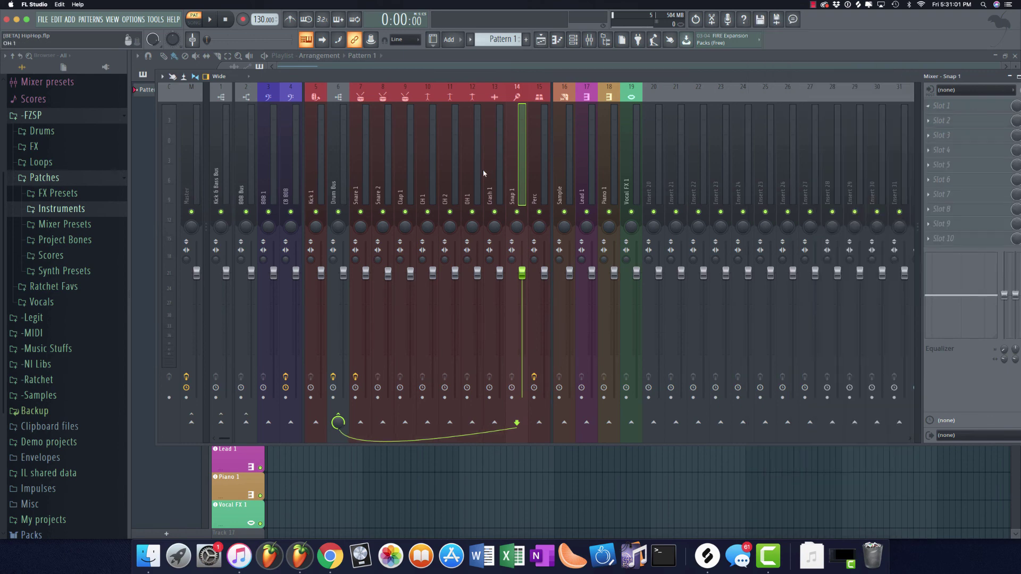
pyautogui.click(540, 160)
pyautogui.click(925, 106)
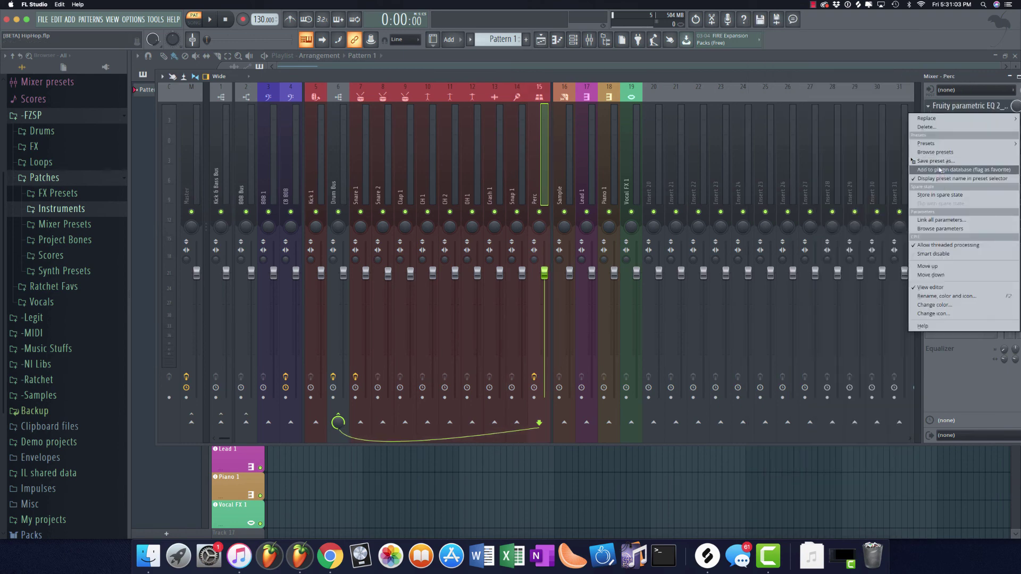
pyautogui.moveTo(957, 175); pyautogui.dragTo(516, 165)
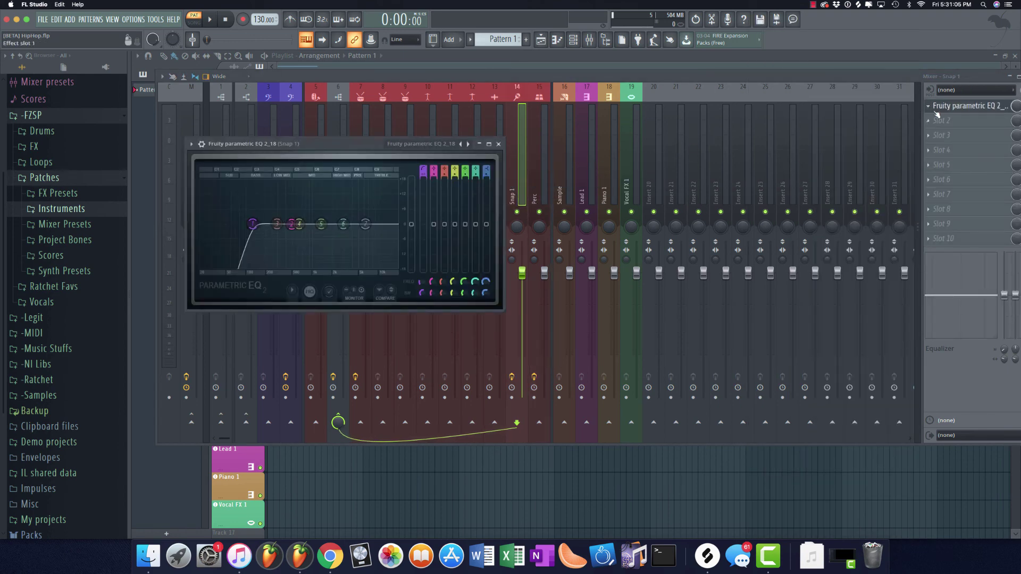
pyautogui.moveTo(260, 144); pyautogui.dragTo(707, 145)
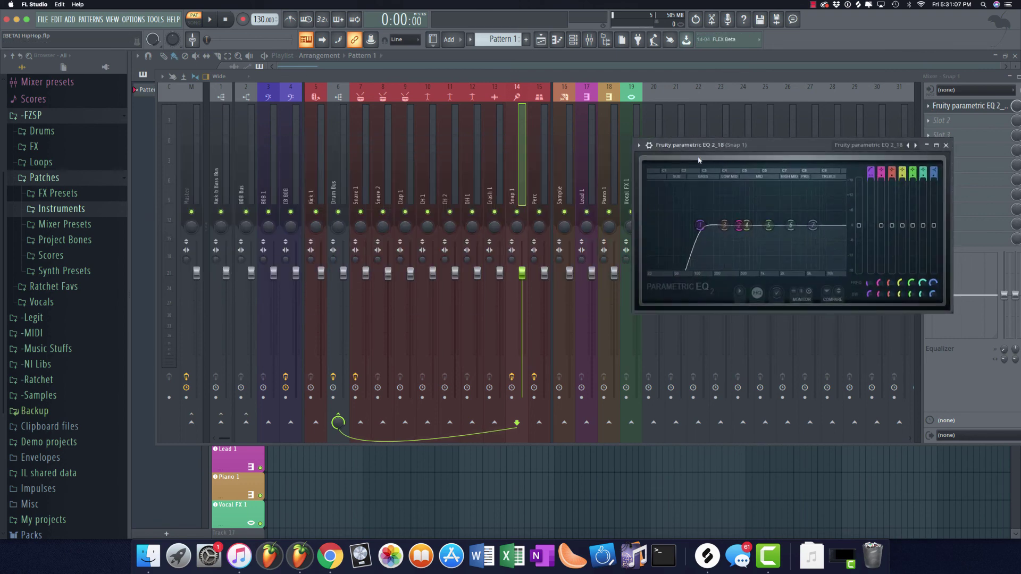
# Copy the low-cut EQ preset from Snap 1 onto Crash 1
pyautogui.click(638, 145)
pyautogui.moveTo(661, 199); pyautogui.dragTo(491, 194)
pyautogui.moveTo(699, 225)
pyautogui.mouseDown()
pyautogui.moveTo(713, 224)
pyautogui.moveTo(691, 225)
pyautogui.mouseUp()
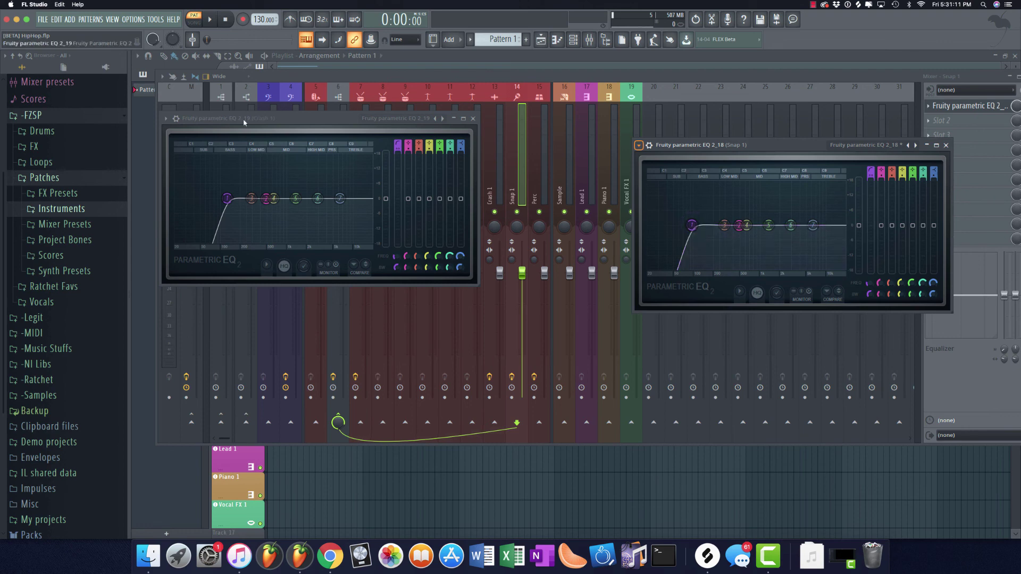
pyautogui.click(306, 123)
pyautogui.moveTo(306, 124); pyautogui.dragTo(768, 133)
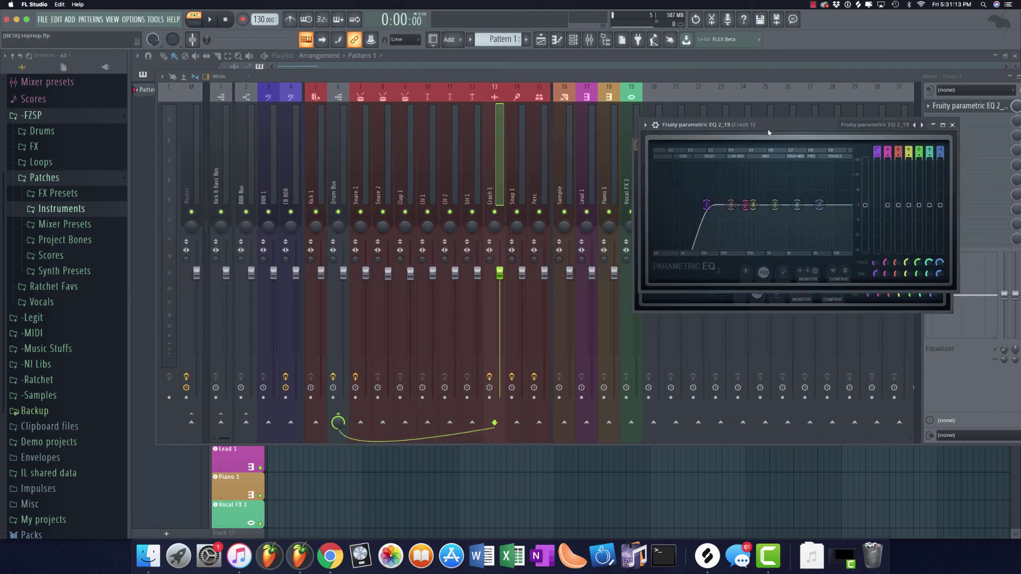
# Copy the low-cut EQ preset from Crash 1 onto OH 1
pyautogui.click(654, 126)
pyautogui.moveTo(662, 194); pyautogui.dragTo(467, 187)
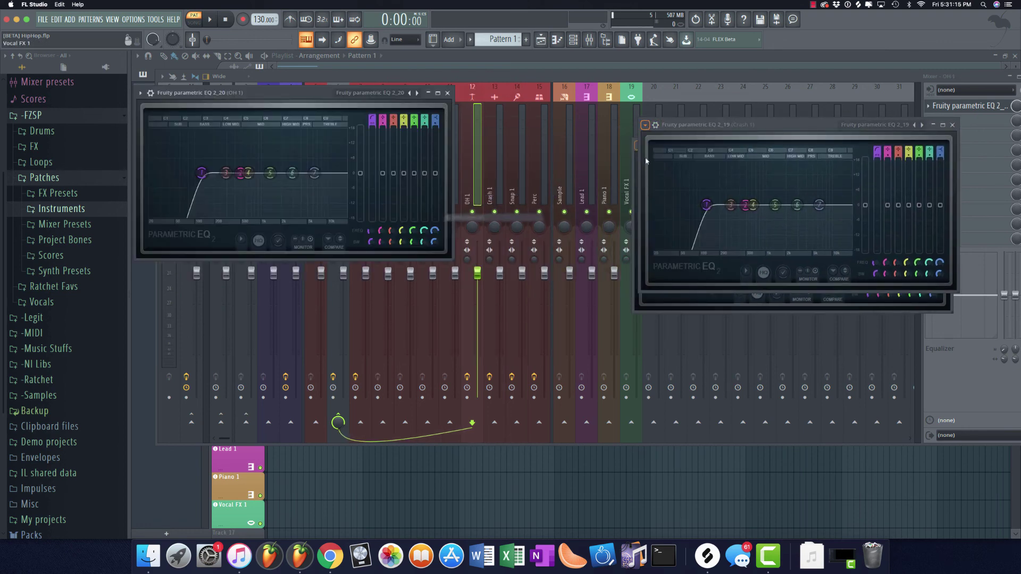
pyautogui.click(645, 125)
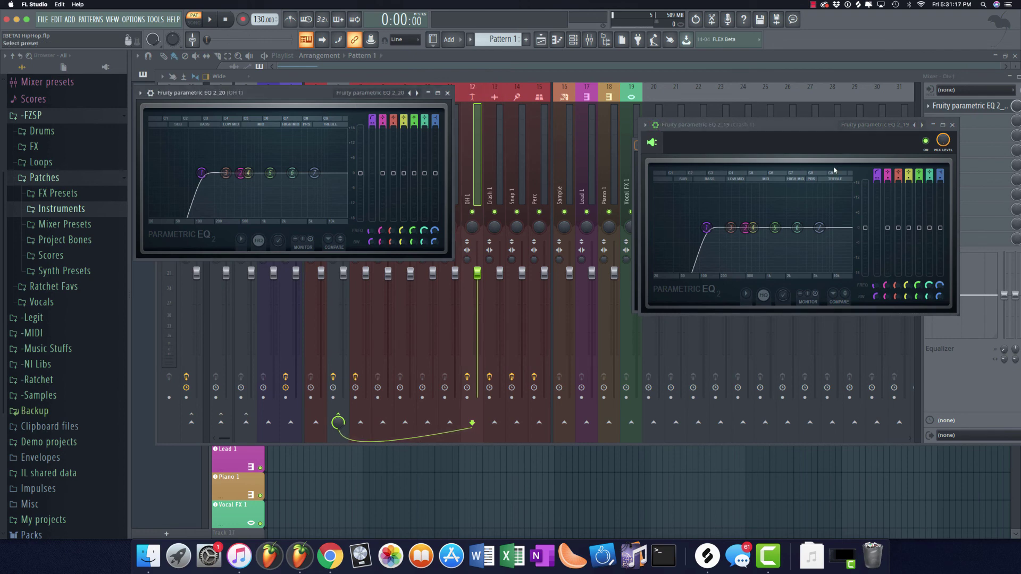
pyautogui.rightClick(813, 169)
pyautogui.moveTo(239, 93); pyautogui.dragTo(765, 153)
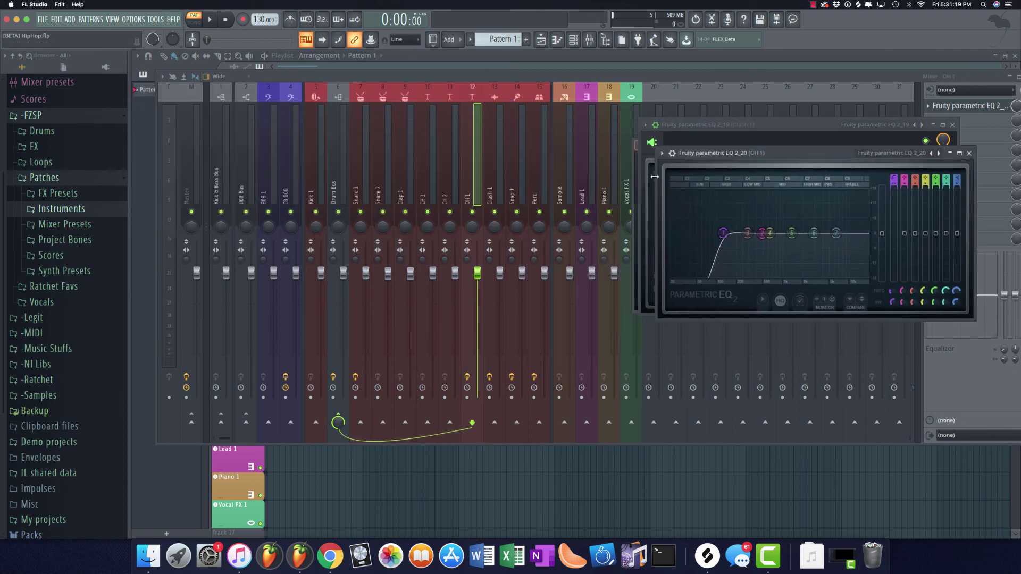
pyautogui.click(661, 154)
pyautogui.moveTo(686, 207); pyautogui.dragTo(449, 182)
pyautogui.moveTo(255, 172); pyautogui.dragTo(707, 116)
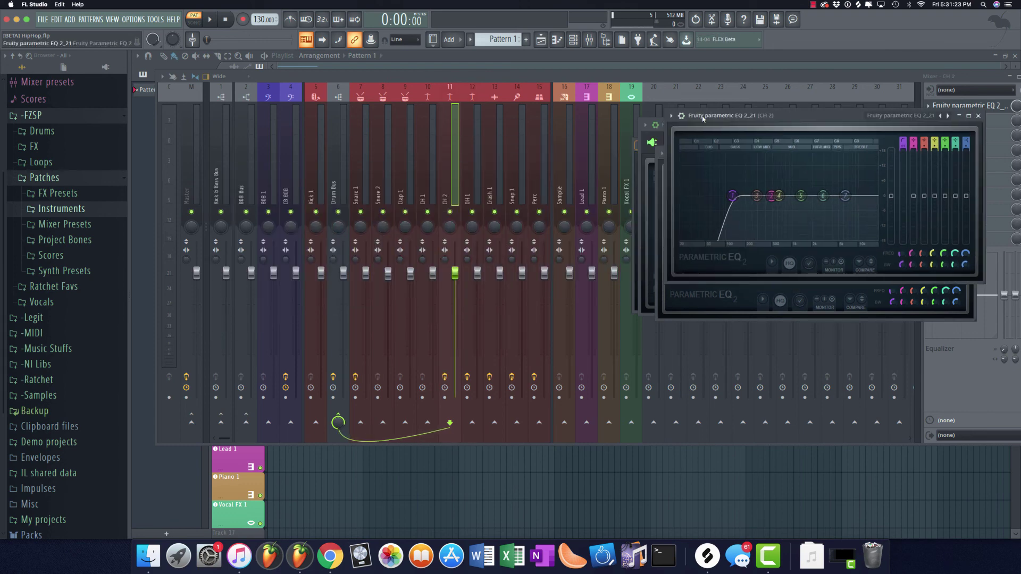
pyautogui.click(671, 115)
pyautogui.moveTo(691, 170); pyautogui.dragTo(430, 192)
pyautogui.moveTo(266, 143); pyautogui.dragTo(635, 111)
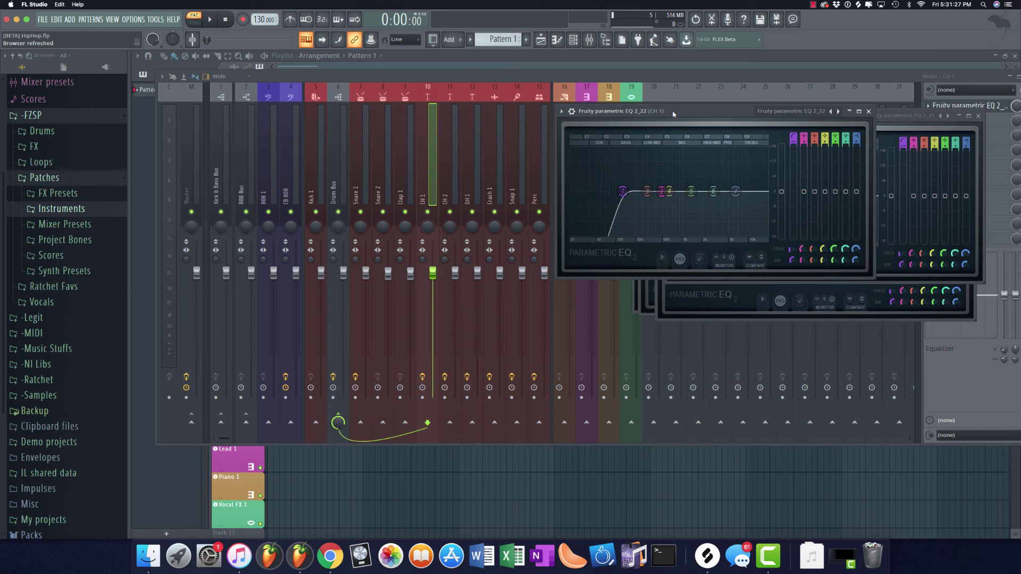
pyautogui.click(562, 112)
pyautogui.moveTo(584, 165); pyautogui.dragTo(404, 189)
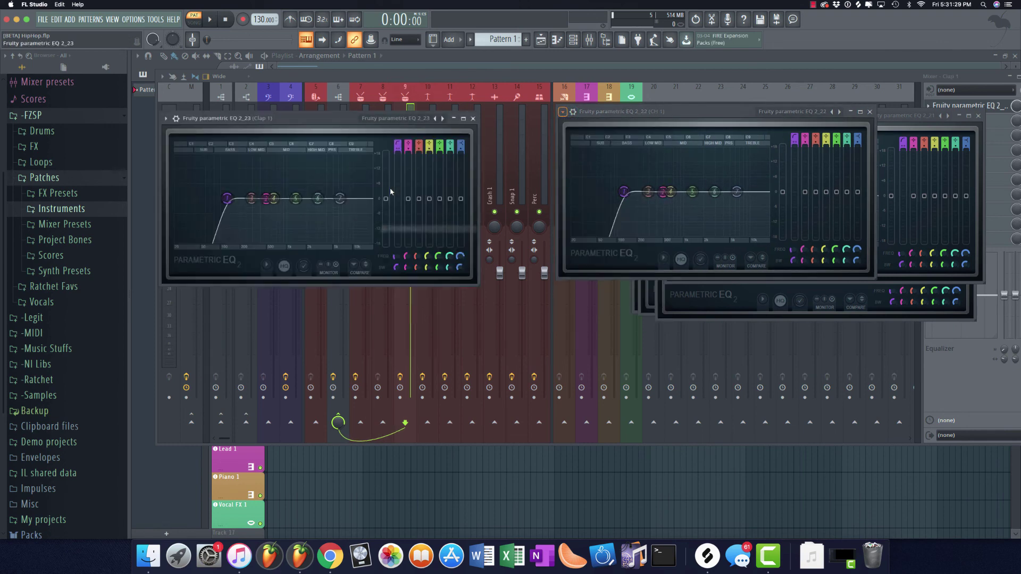
pyautogui.moveTo(286, 129); pyautogui.dragTo(623, 119)
pyautogui.click(569, 107)
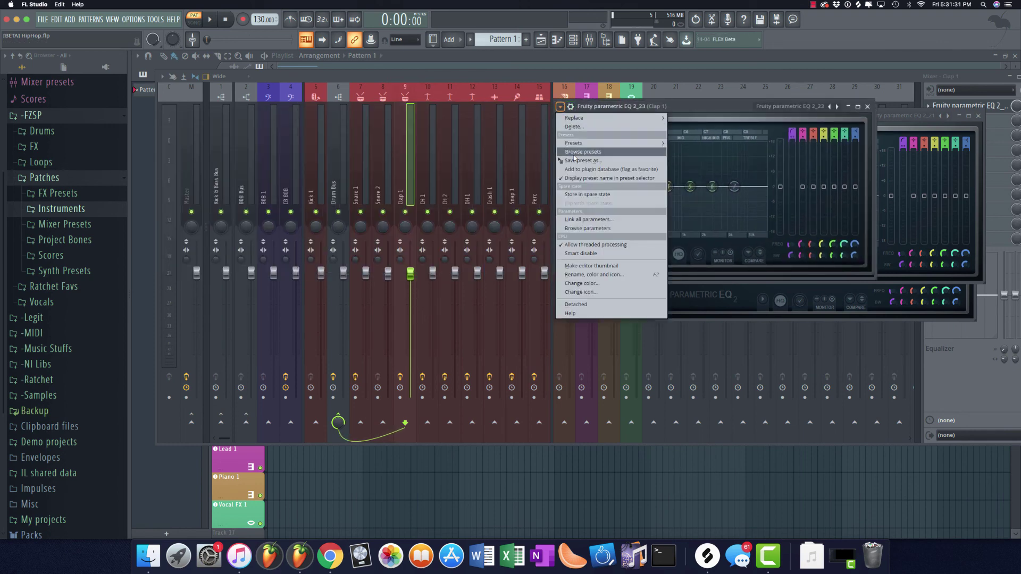
pyautogui.moveTo(585, 159); pyautogui.dragTo(386, 191)
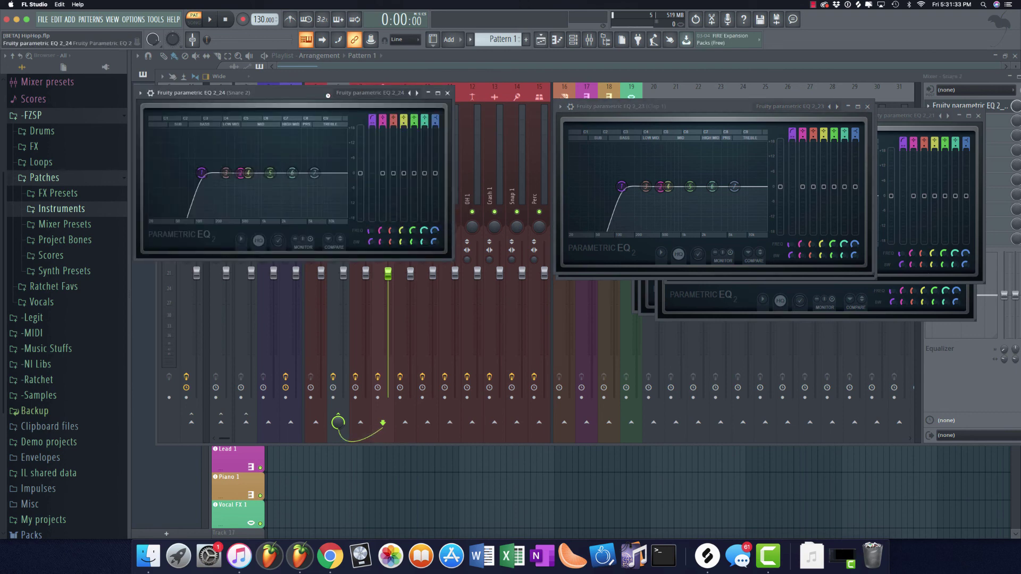
pyautogui.moveTo(298, 93); pyautogui.dragTo(894, 79)
pyautogui.press('Left')
pyautogui.press('Right')
pyautogui.press('Right')
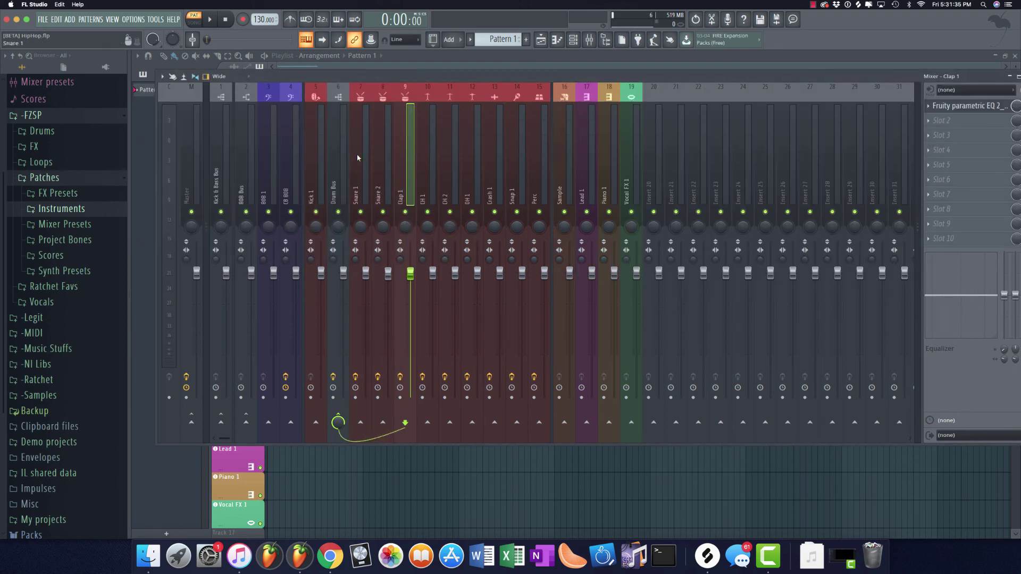
pyautogui.press('Left')
pyautogui.press('Right')
pyautogui.press('Right')
pyautogui.press('Right')
pyautogui.press('Right')
pyautogui.press('Right')
pyautogui.press('Right')
pyautogui.press('Right')
pyautogui.press('Right')
pyautogui.press('Right')
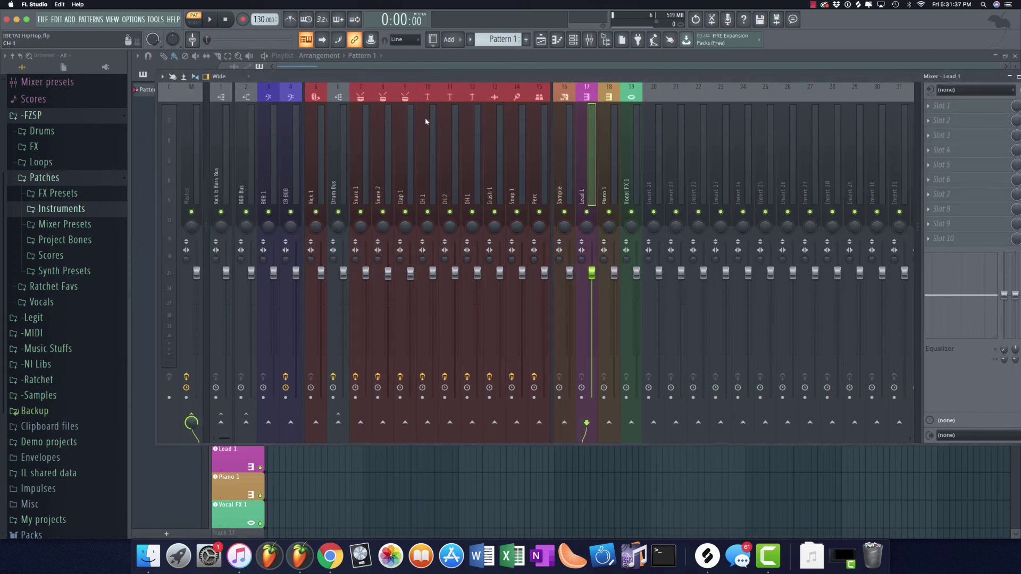
pyautogui.press('Left')
pyautogui.press('Left')
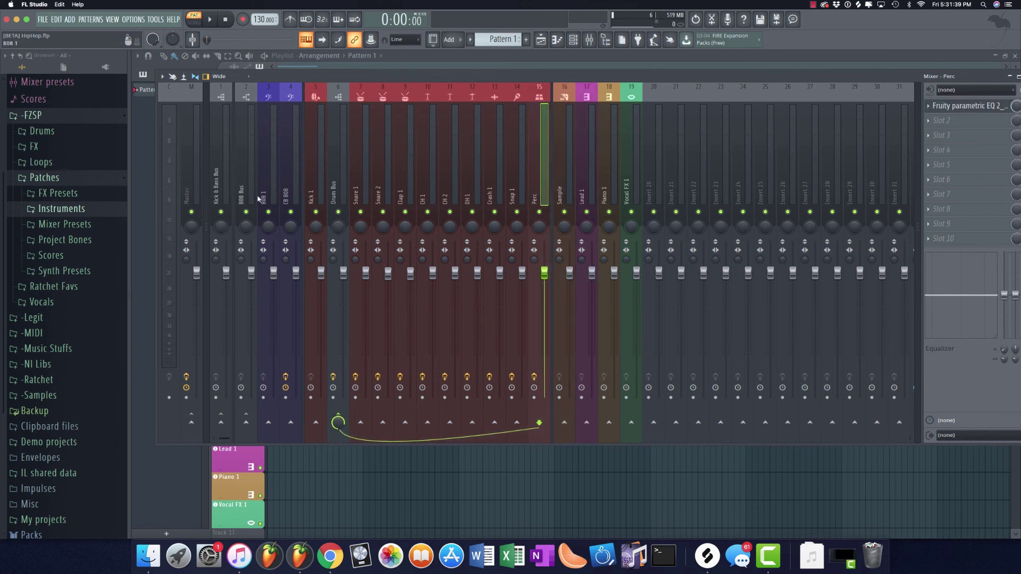
pyautogui.click(928, 106)
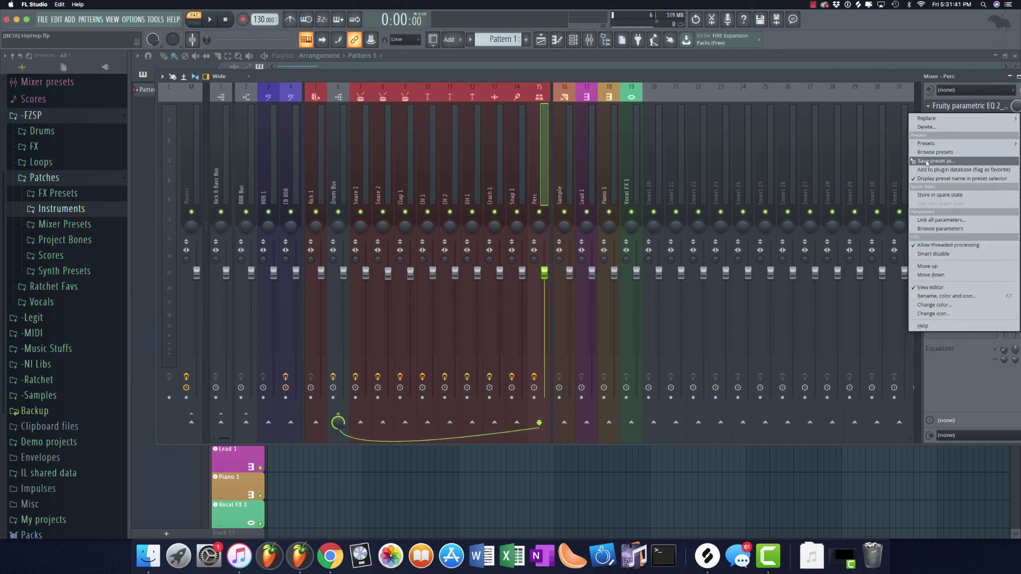
pyautogui.press('Escape')
pyautogui.press('Right')
pyautogui.moveTo(249, 109); pyautogui.dragTo(705, 87)
pyautogui.click(603, 86)
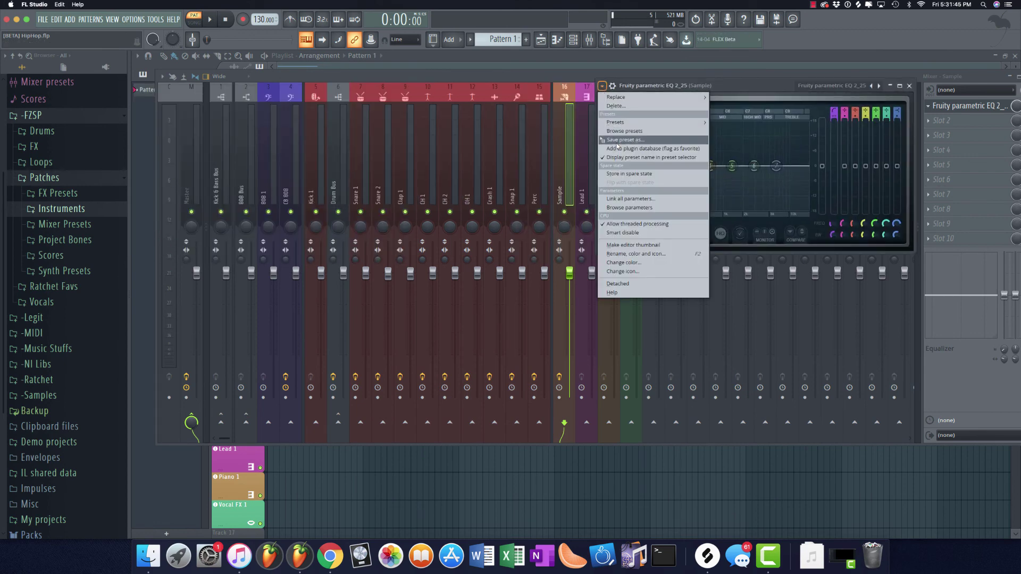
pyautogui.moveTo(620, 106); pyautogui.dragTo(218, 173)
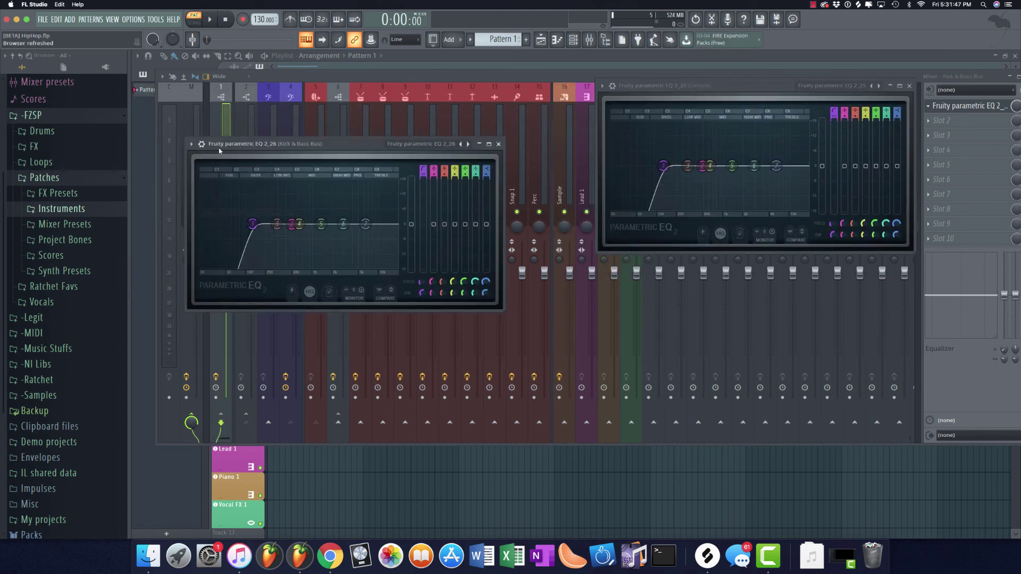
pyautogui.moveTo(252, 224); pyautogui.dragTo(203, 223)
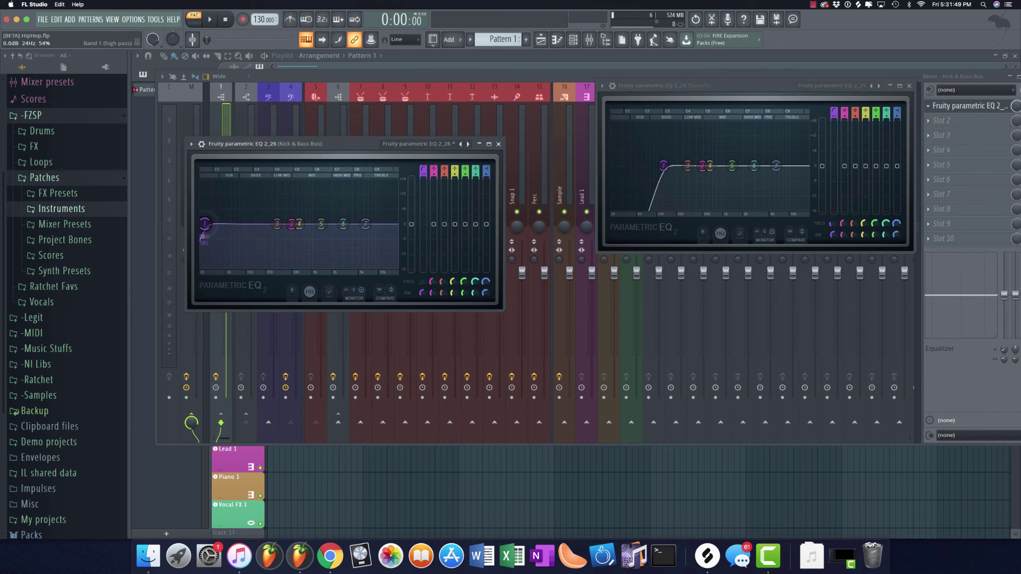
pyautogui.moveTo(206, 226); pyautogui.dragTo(207, 226)
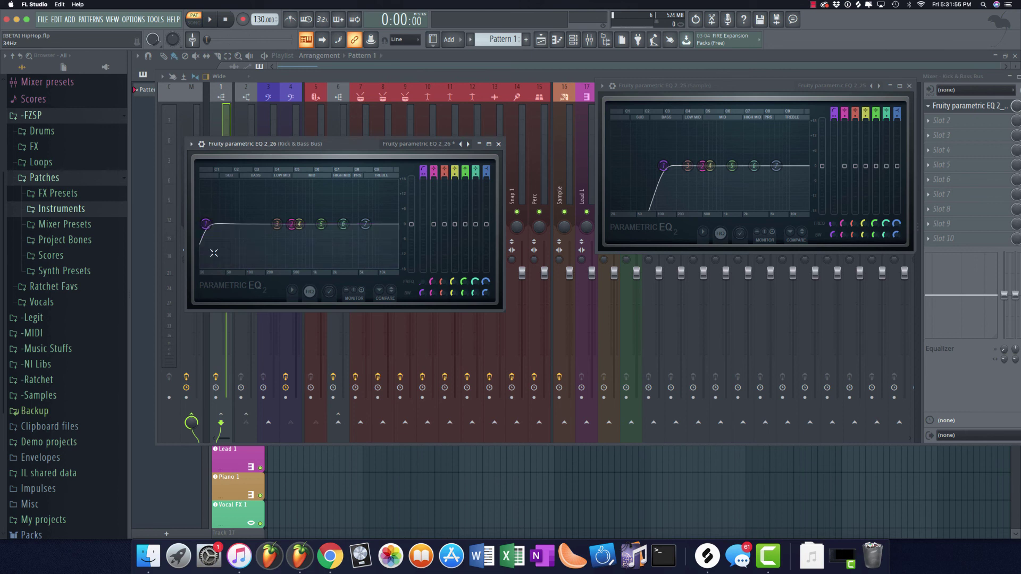
pyautogui.click(498, 144)
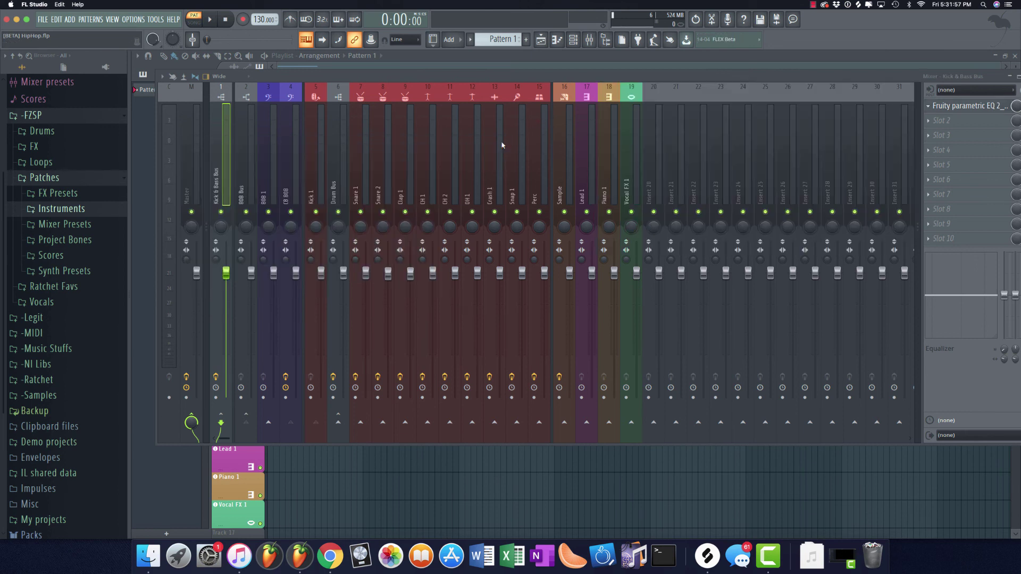
pyautogui.click(245, 148)
pyautogui.click(268, 149)
pyautogui.click(285, 149)
pyautogui.click(268, 149)
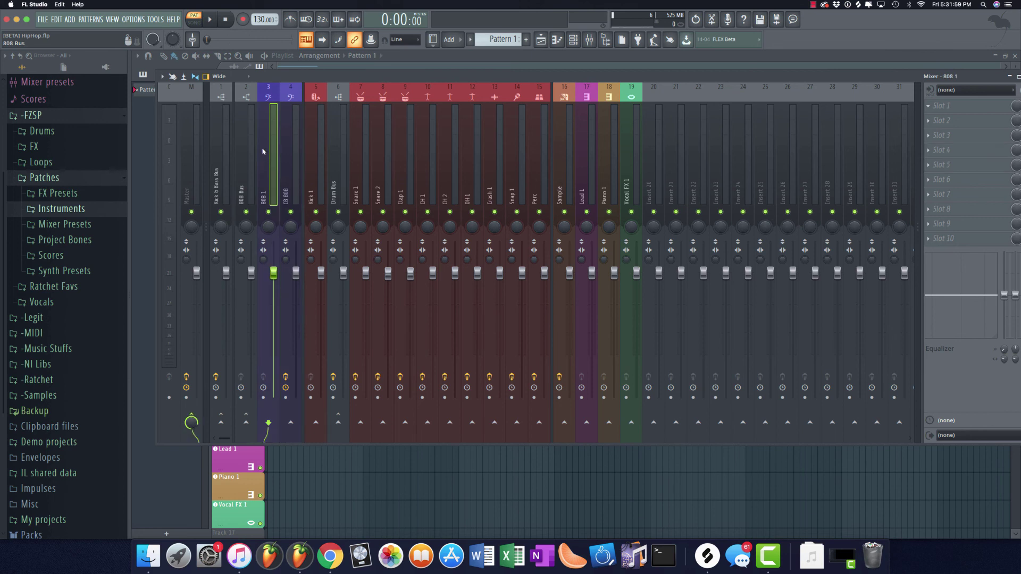
pyautogui.click(245, 148)
pyautogui.click(220, 148)
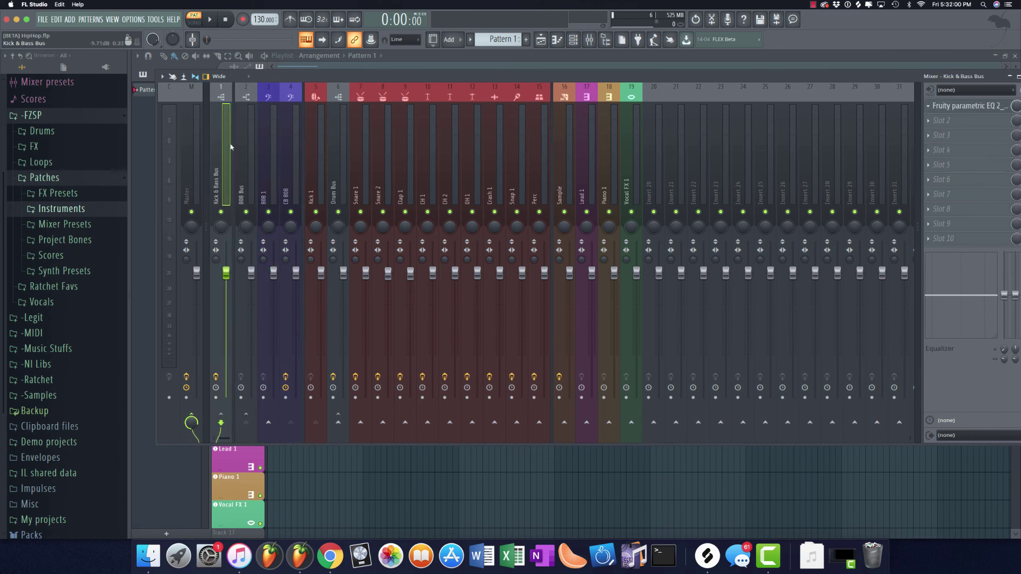
pyautogui.click(568, 153)
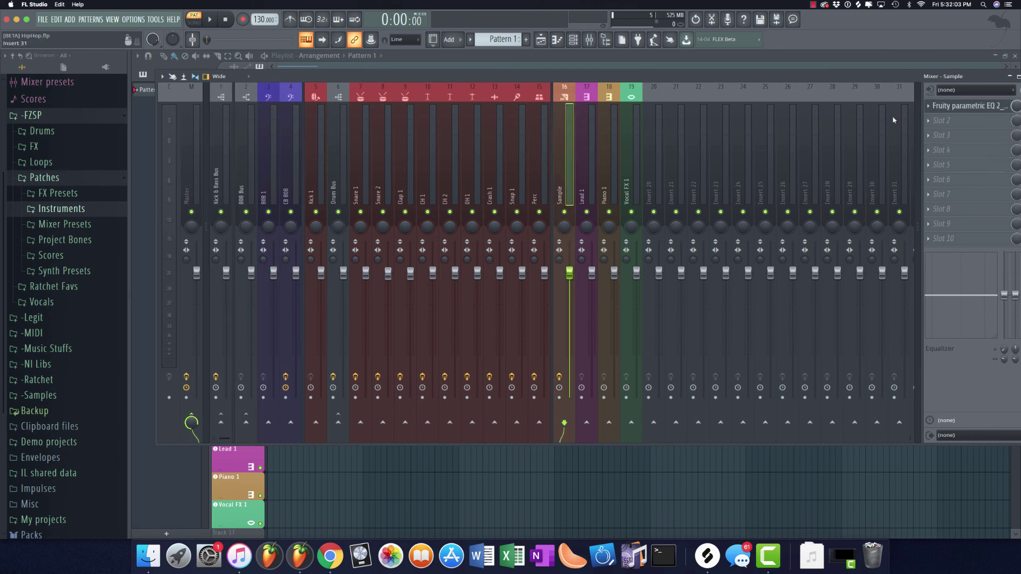
pyautogui.click(927, 105)
pyautogui.moveTo(936, 166); pyautogui.dragTo(584, 159)
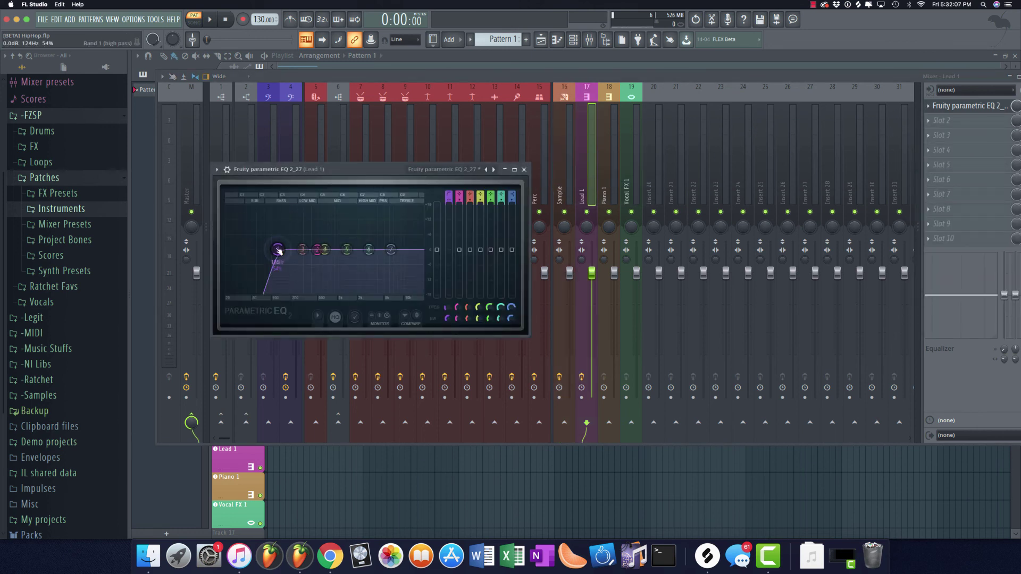
pyautogui.click(217, 169)
pyautogui.moveTo(245, 232); pyautogui.dragTo(609, 202)
pyautogui.moveTo(245, 108); pyautogui.dragTo(364, 144)
pyautogui.click(261, 129)
pyautogui.moveTo(302, 181); pyautogui.dragTo(628, 195)
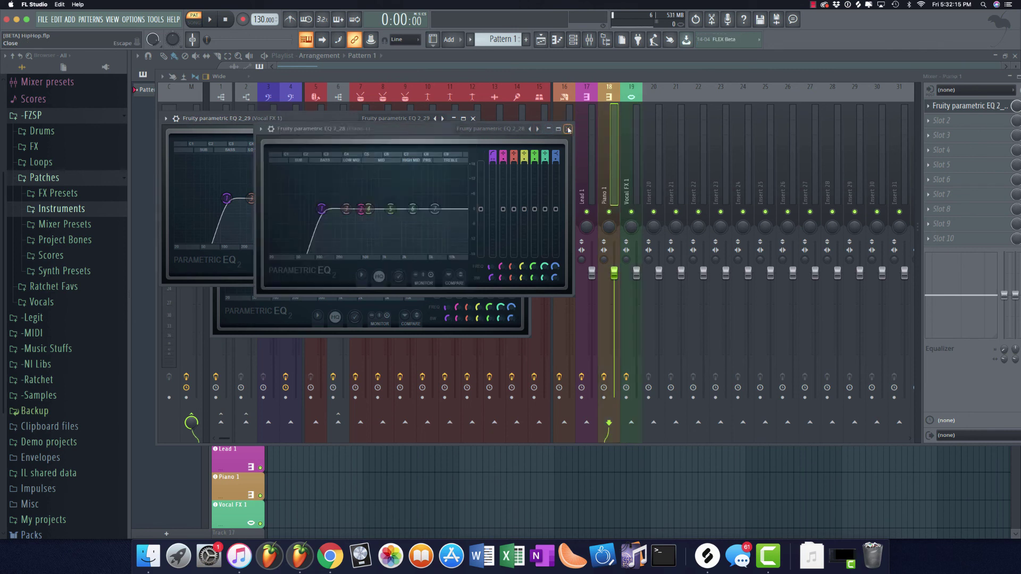
pyautogui.click(624, 163)
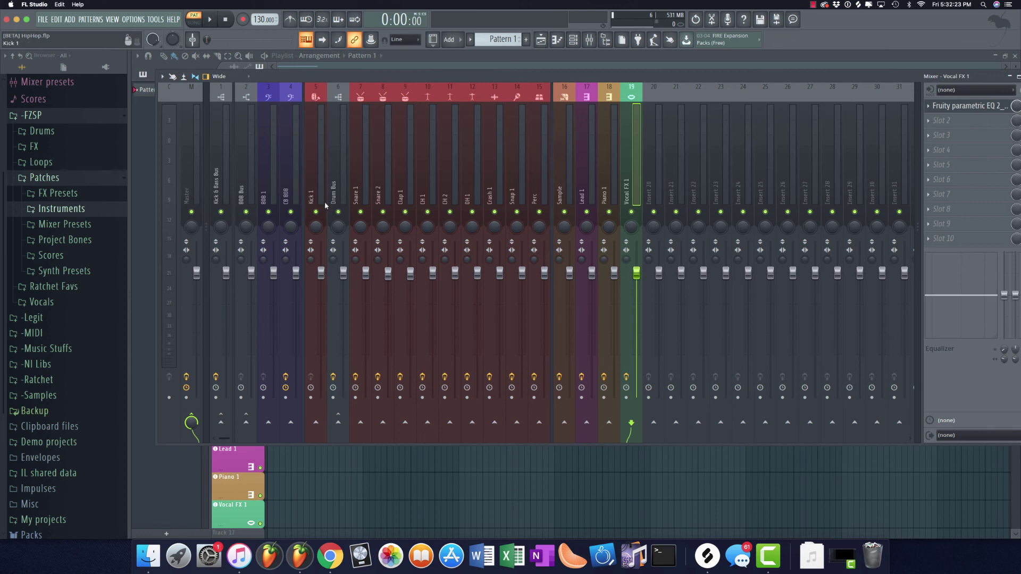
pyautogui.click(190, 143)
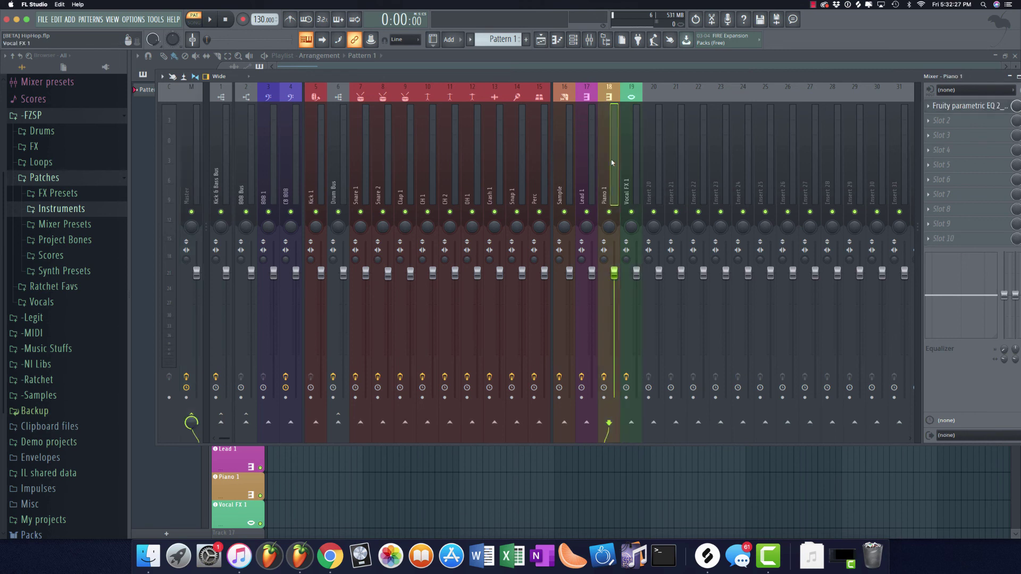
pyautogui.click(227, 166)
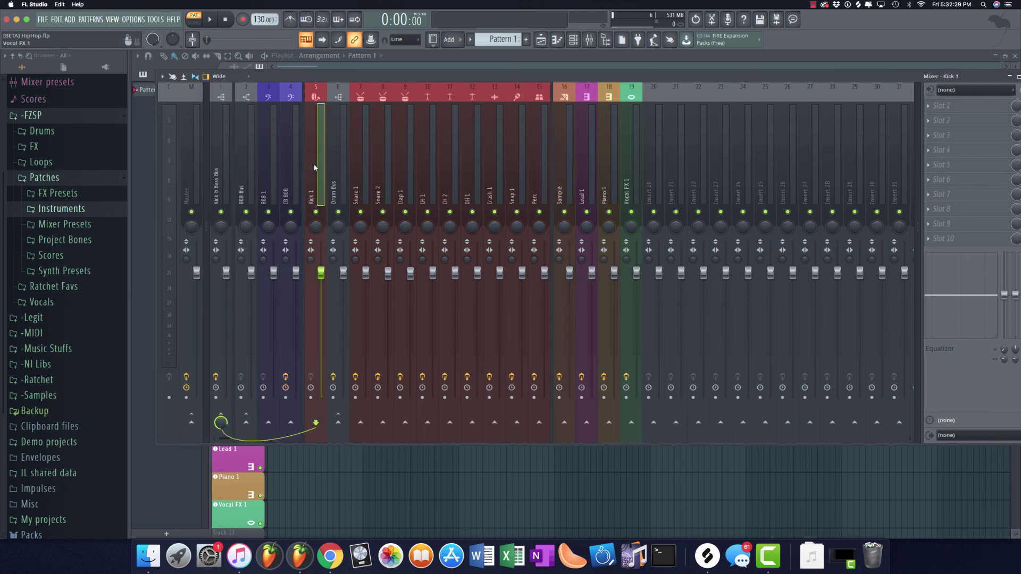
pyautogui.click(622, 181)
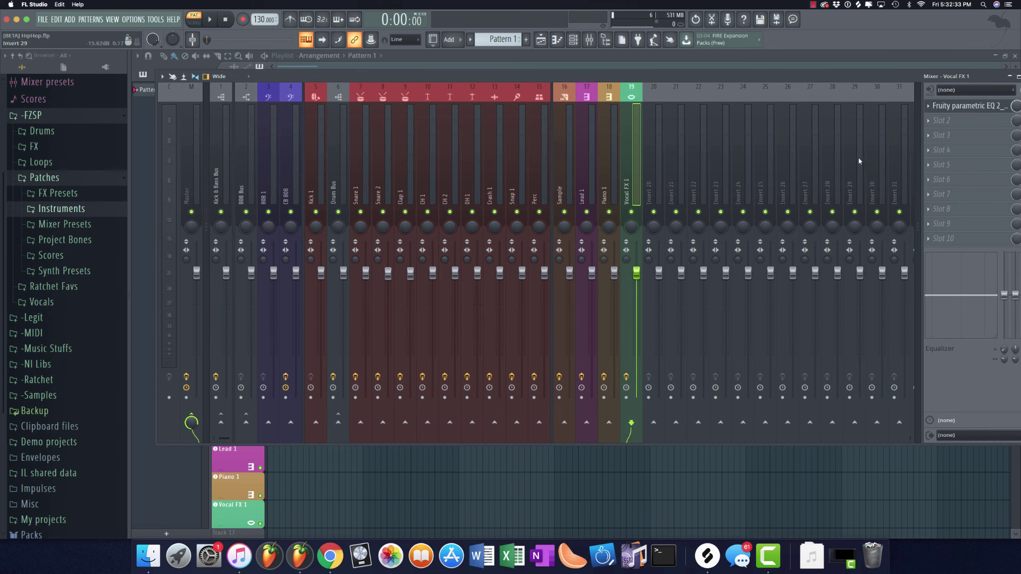
# Dock inserts 121 through 125 to the right side of the mixer
pyautogui.hscroll(5, 860, 162)
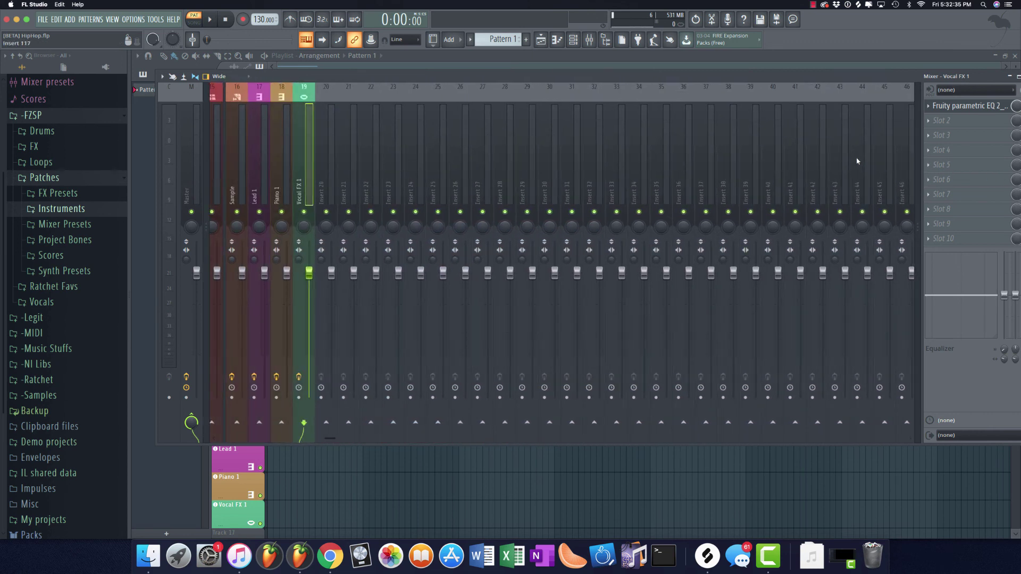
pyautogui.hscroll(20, 857, 161)
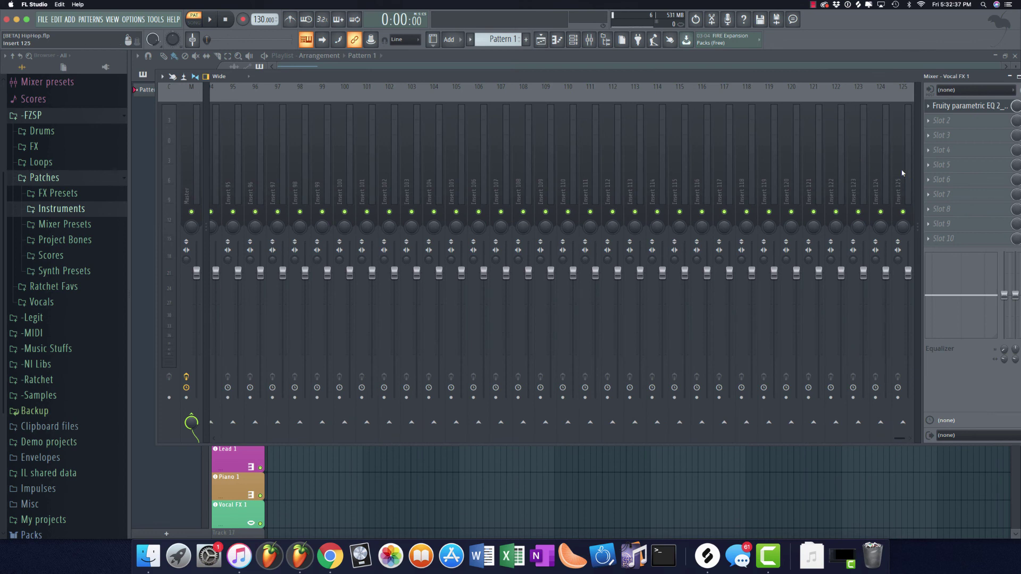
pyautogui.moveTo(908, 168); pyautogui.dragTo(819, 161)
pyautogui.rightClick(819, 161)
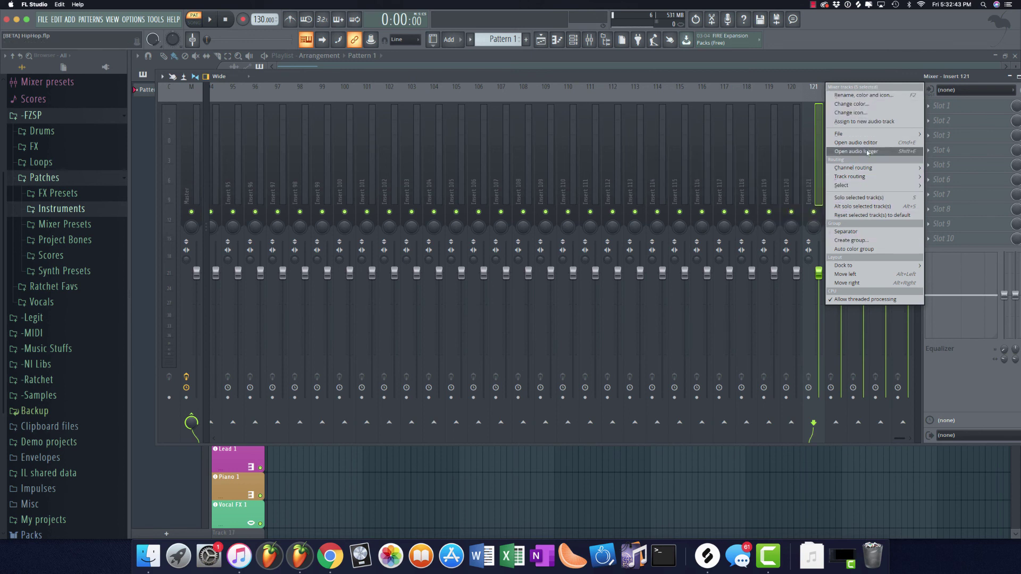
pyautogui.moveTo(871, 184)
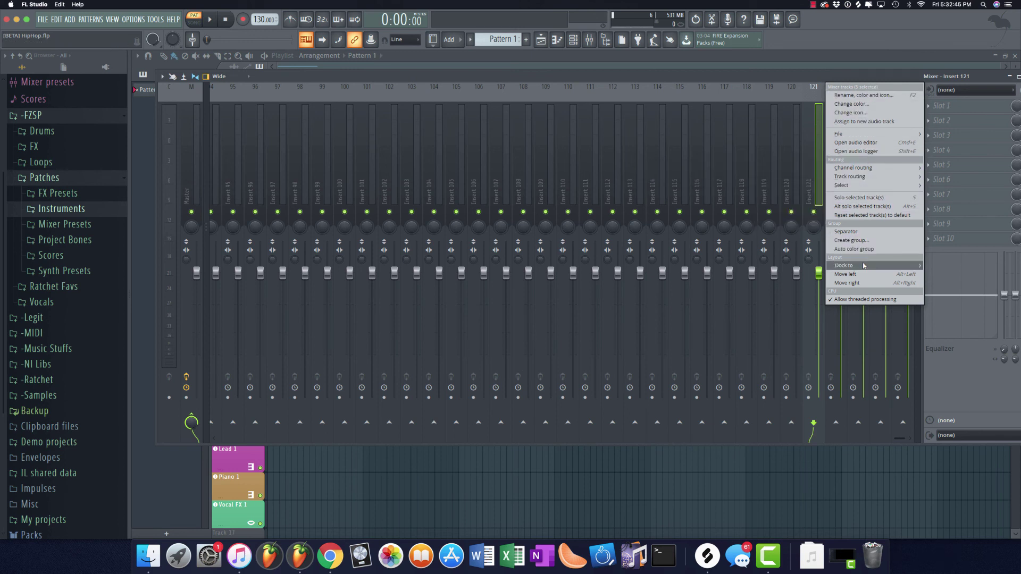
pyautogui.moveTo(903, 266)
pyautogui.click(942, 284)
# Widen the mixer split to show more main inserts beside the docked group
pyautogui.click(608, 137)
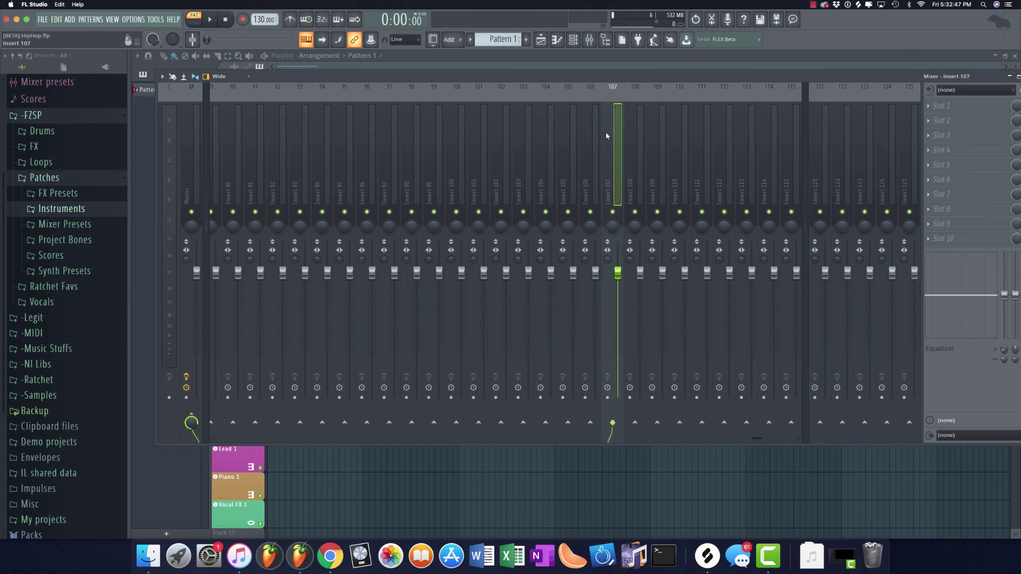
pyautogui.hscroll(-10, 605, 133)
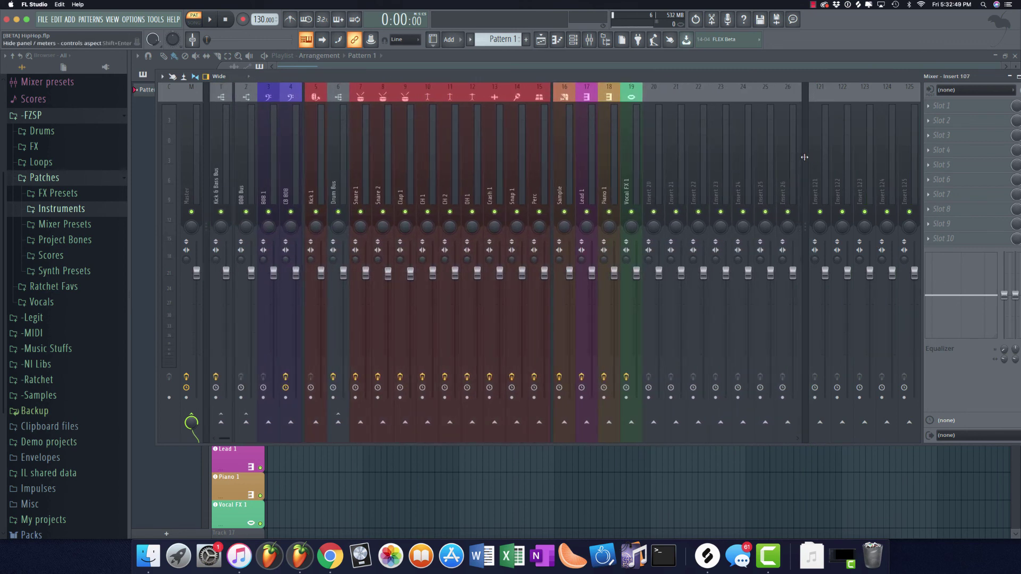
pyautogui.moveTo(804, 157); pyautogui.dragTo(840, 160)
pyautogui.click(822, 149)
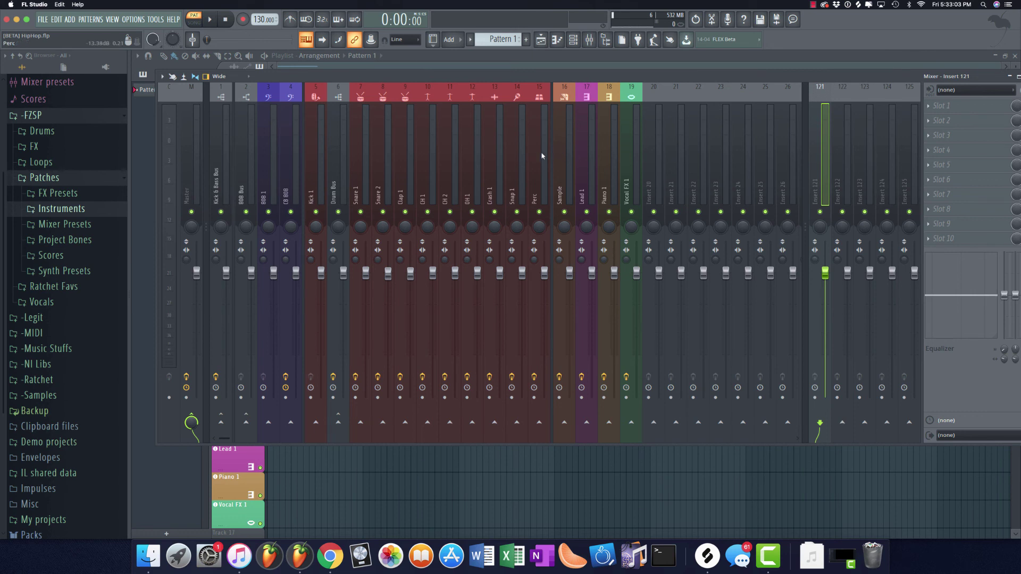
pyautogui.moveTo(541, 152); pyautogui.dragTo(384, 158)
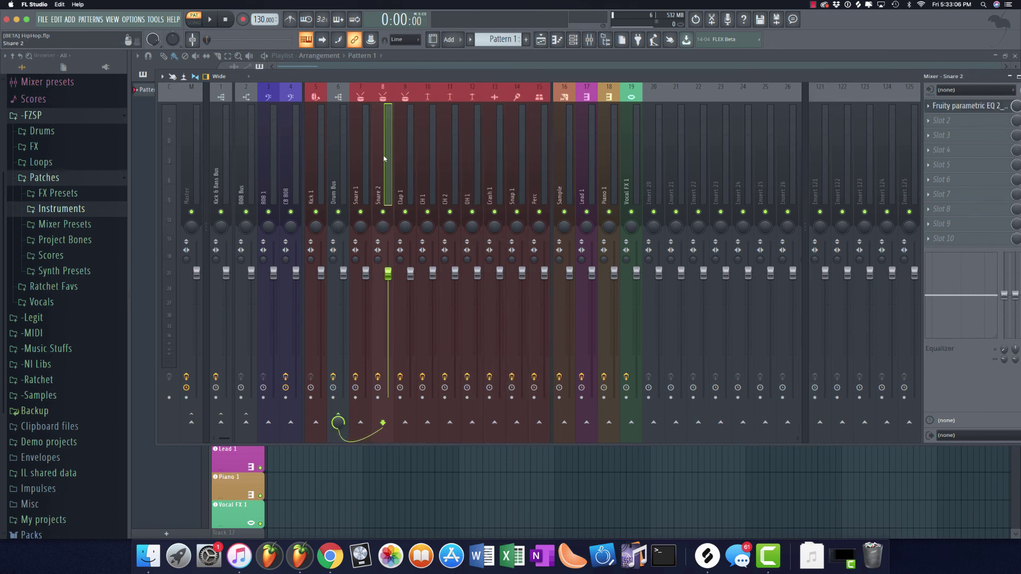
# Rename insert 121 to 'Rev-Amb', colour it green and give it an icon
pyautogui.rightClick(819, 168)
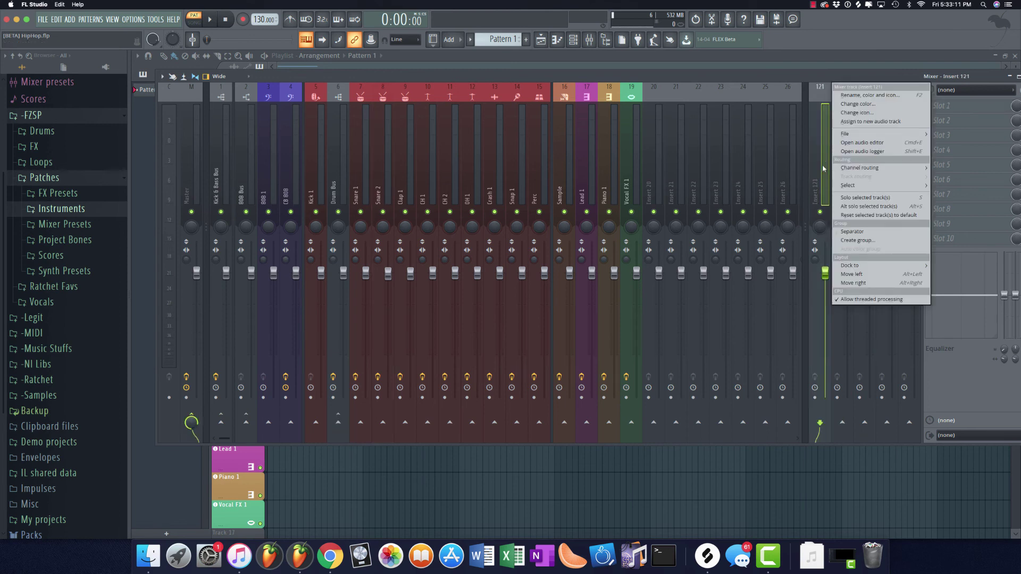
pyautogui.click(864, 97)
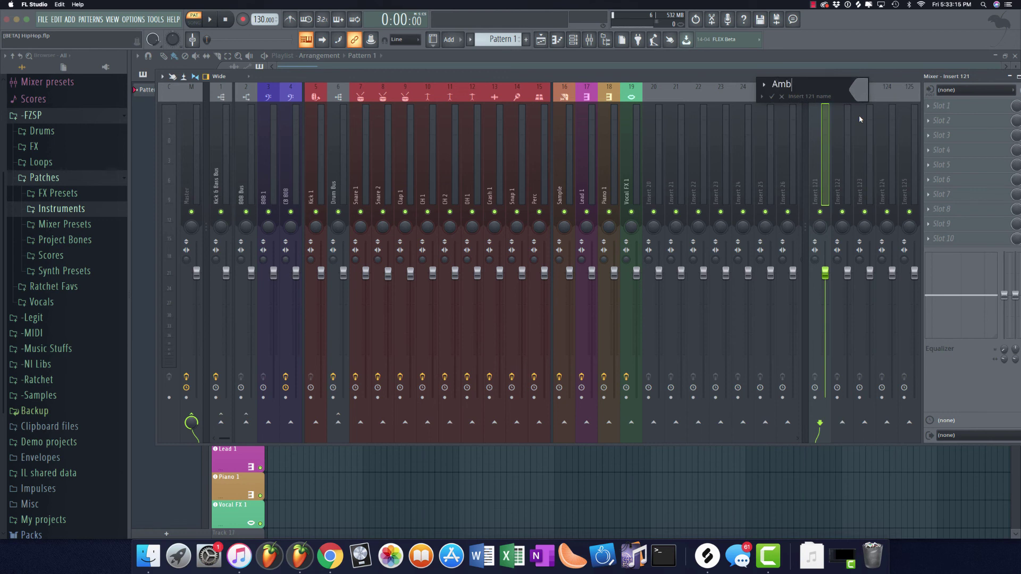
pyautogui.write('Rev-Amb')
pyautogui.click(858, 90)
pyautogui.click(854, 129)
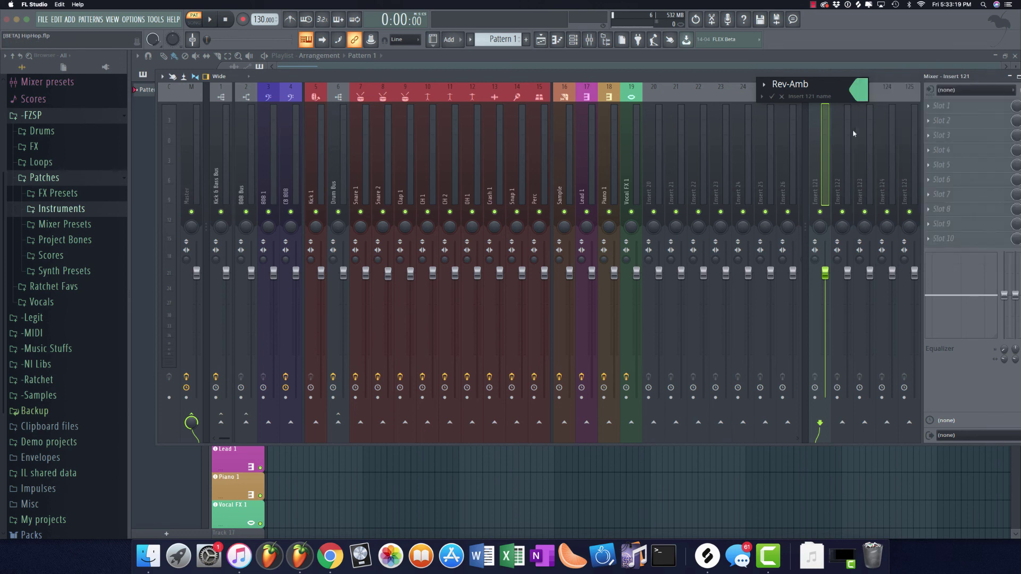
pyautogui.click(764, 84)
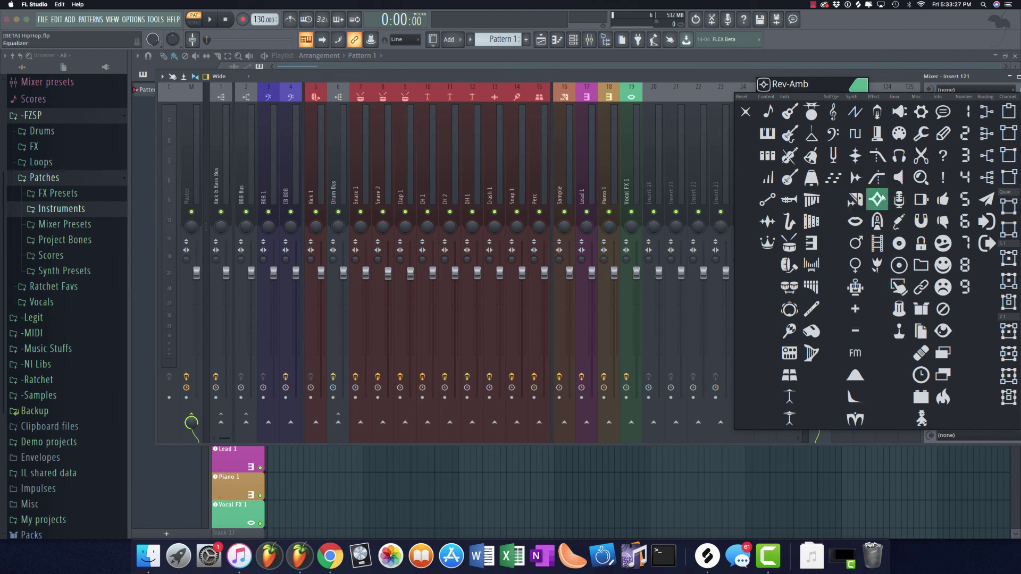
pyautogui.click(876, 222)
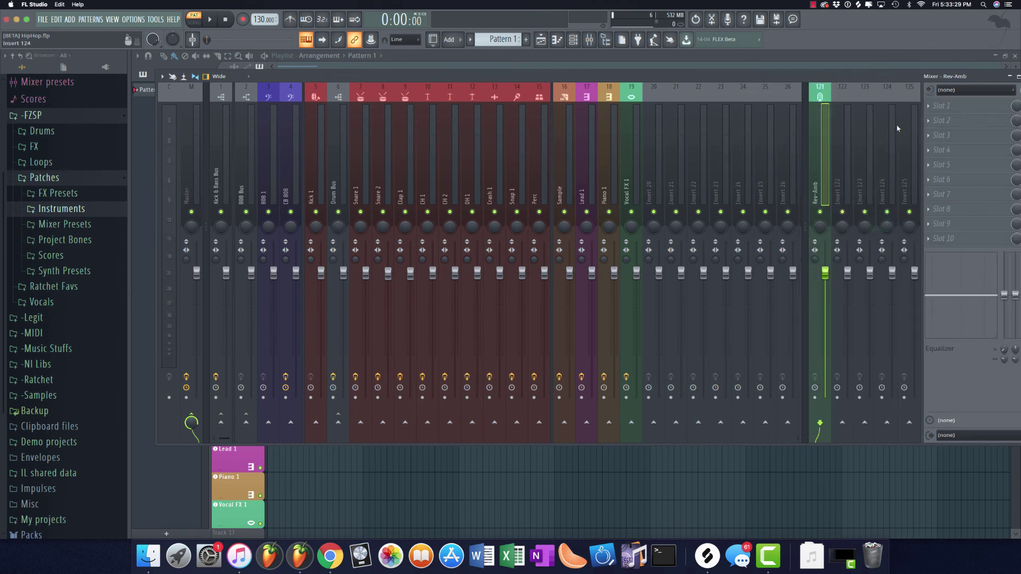
# Rename insert 122 to 'Rev-Med', colour it green and give it a reverb icon
pyautogui.rightClick(850, 85)
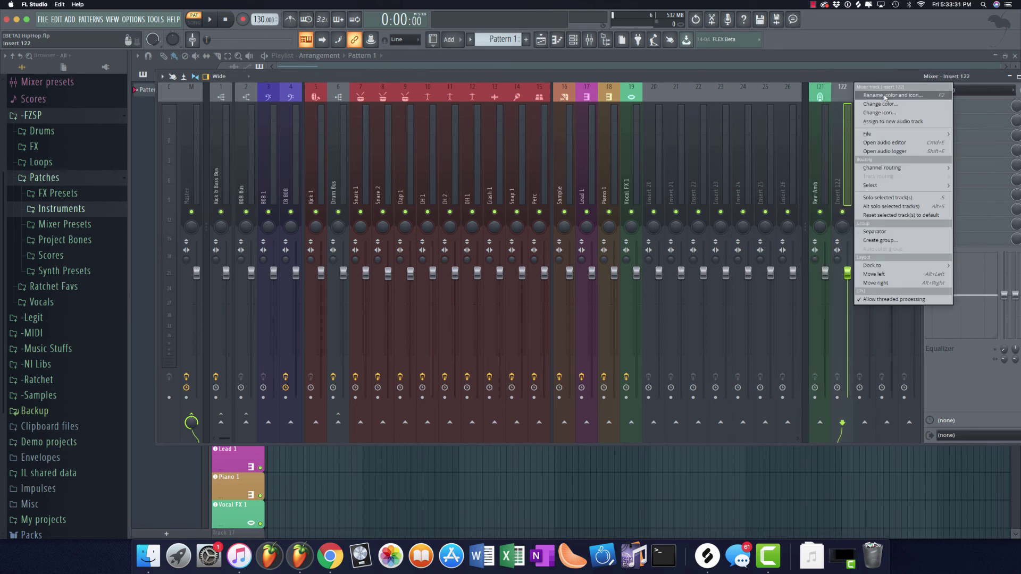
pyautogui.click(883, 95)
pyautogui.write('Rev-Med')
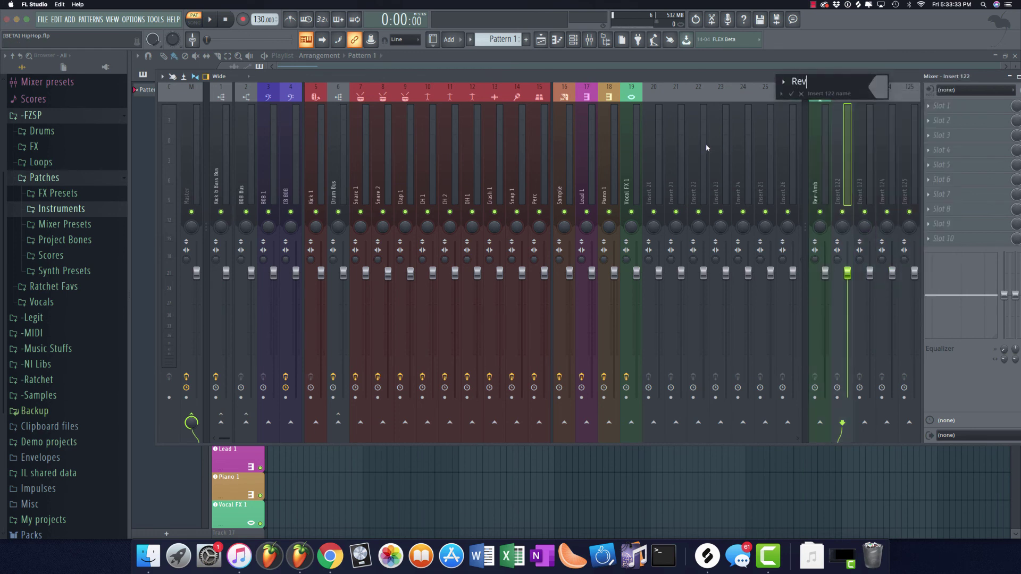
pyautogui.click(876, 87)
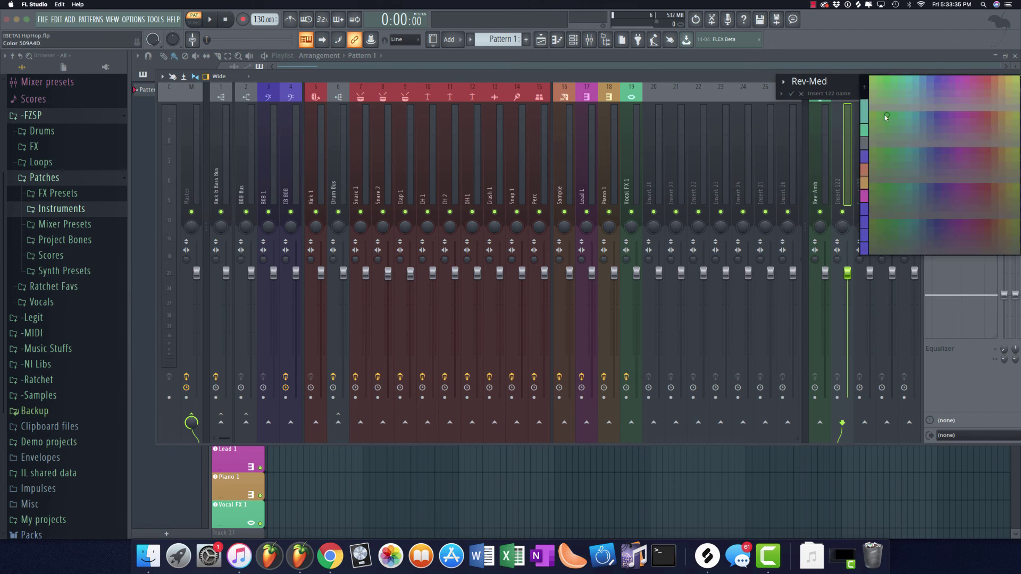
pyautogui.click(862, 132)
pyautogui.click(782, 82)
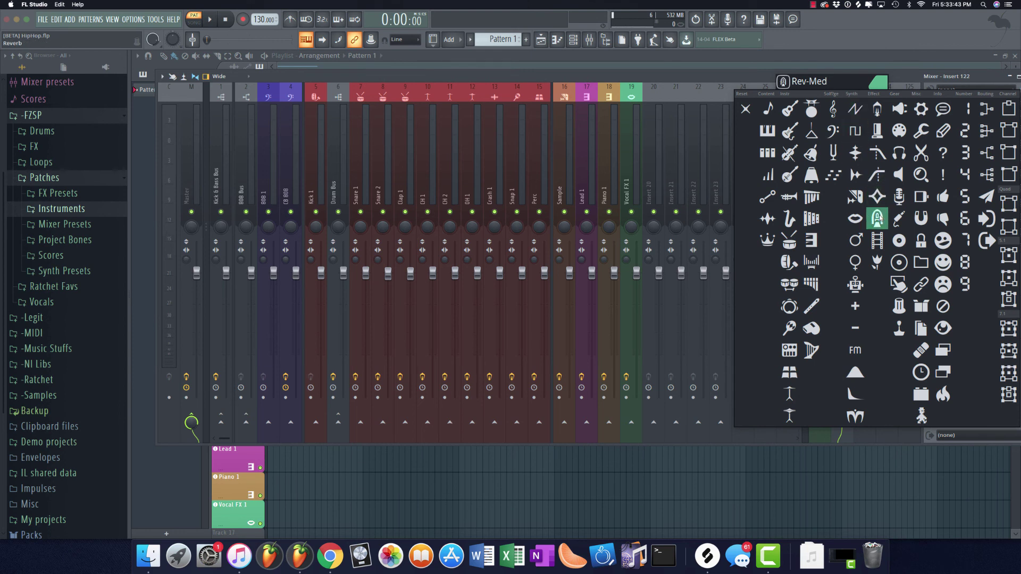
pyautogui.click(878, 218)
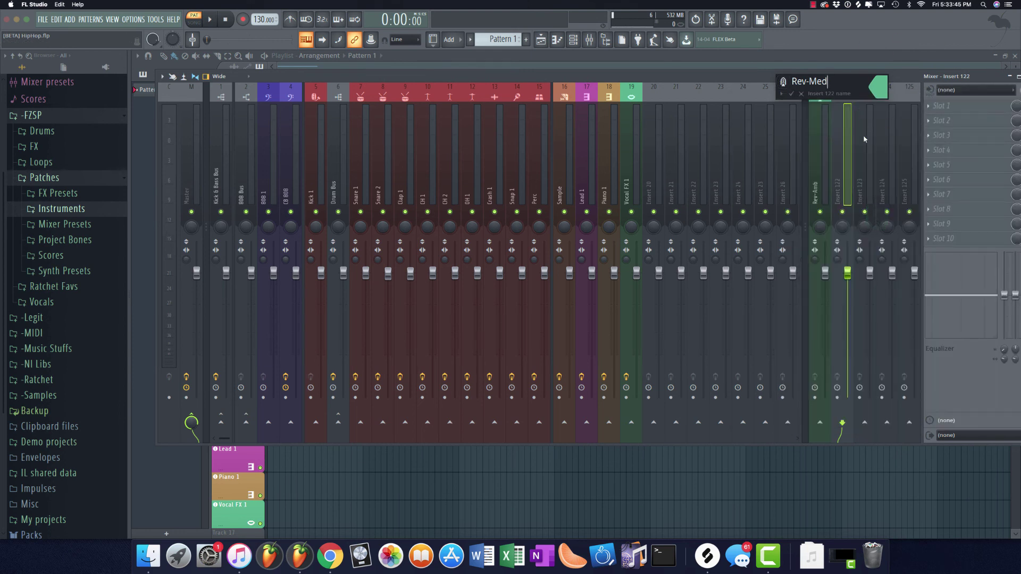
# Rename insert 123 to 'Rev-Big' with the same green and an icon
pyautogui.rightClick(862, 180)
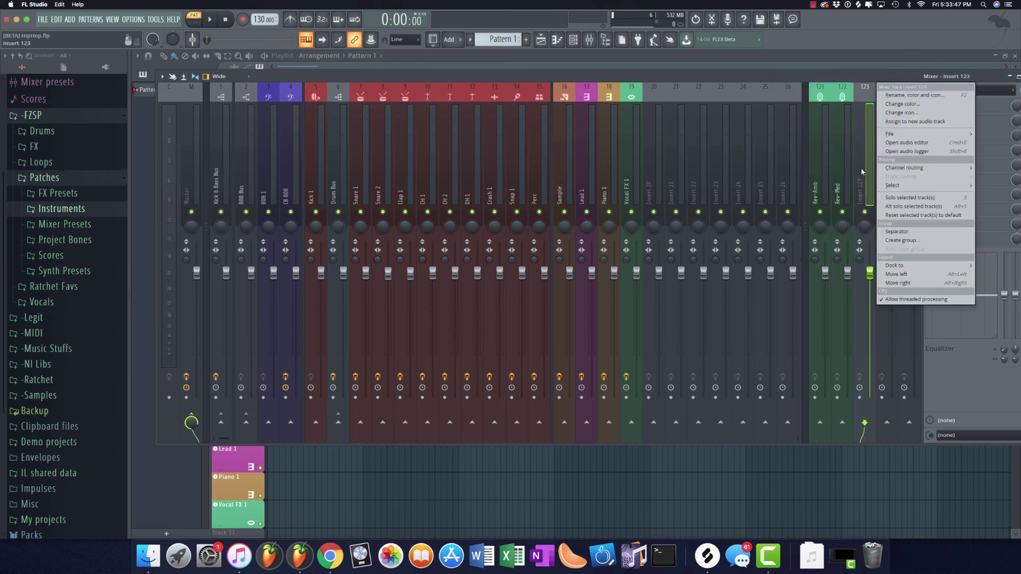
pyautogui.click(906, 95)
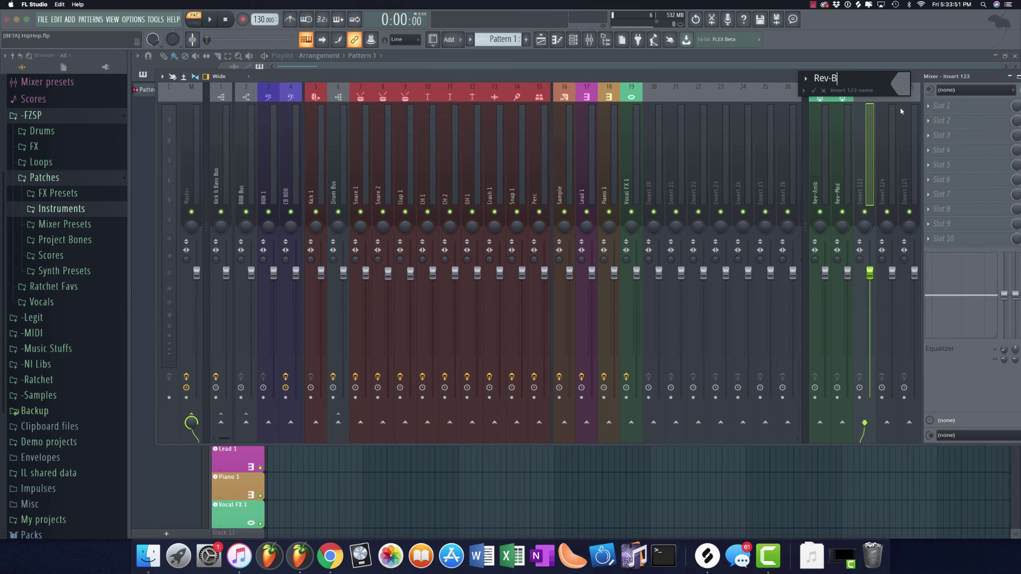
pyautogui.click(903, 88)
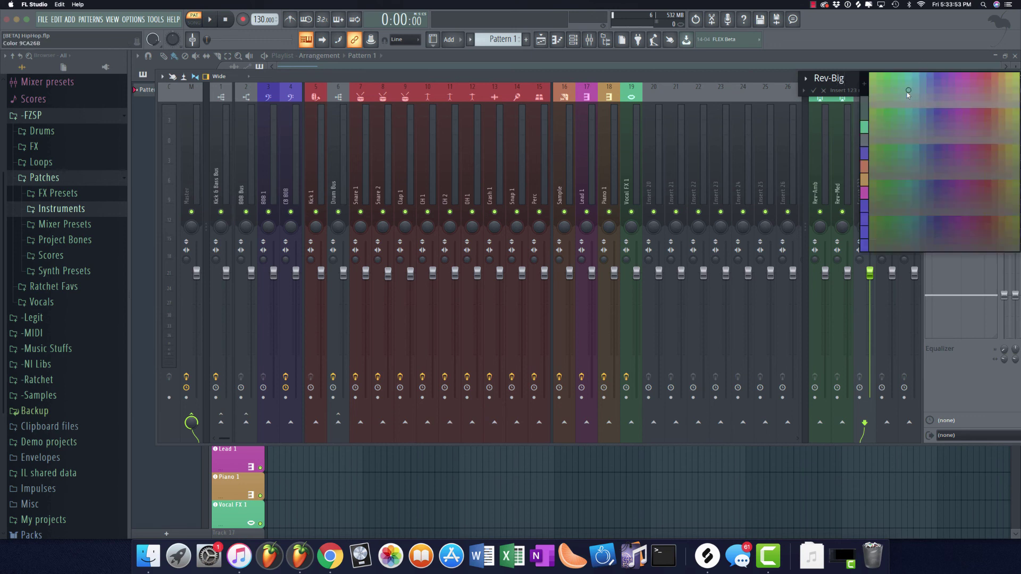
pyautogui.click(869, 124)
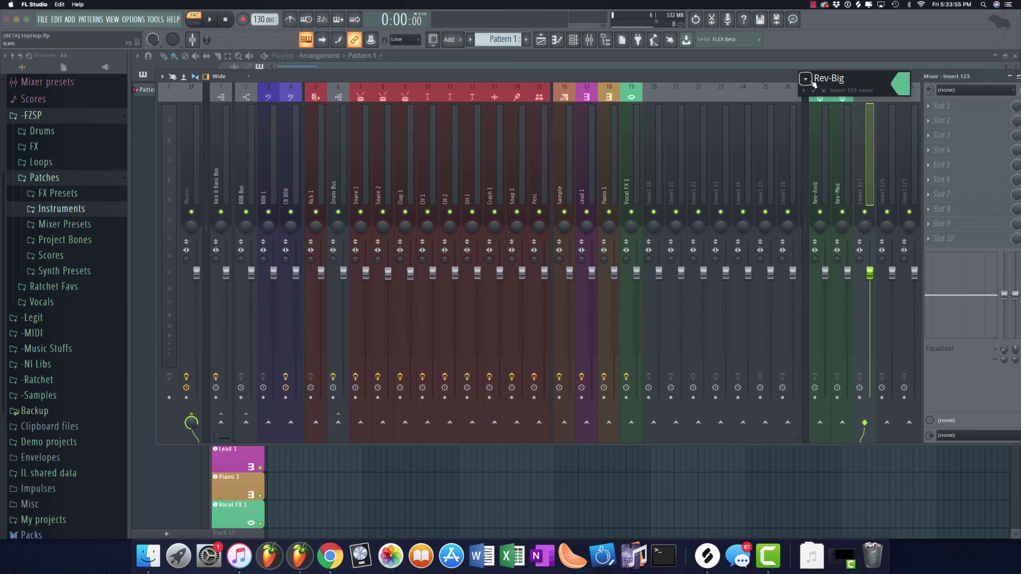
pyautogui.click(806, 79)
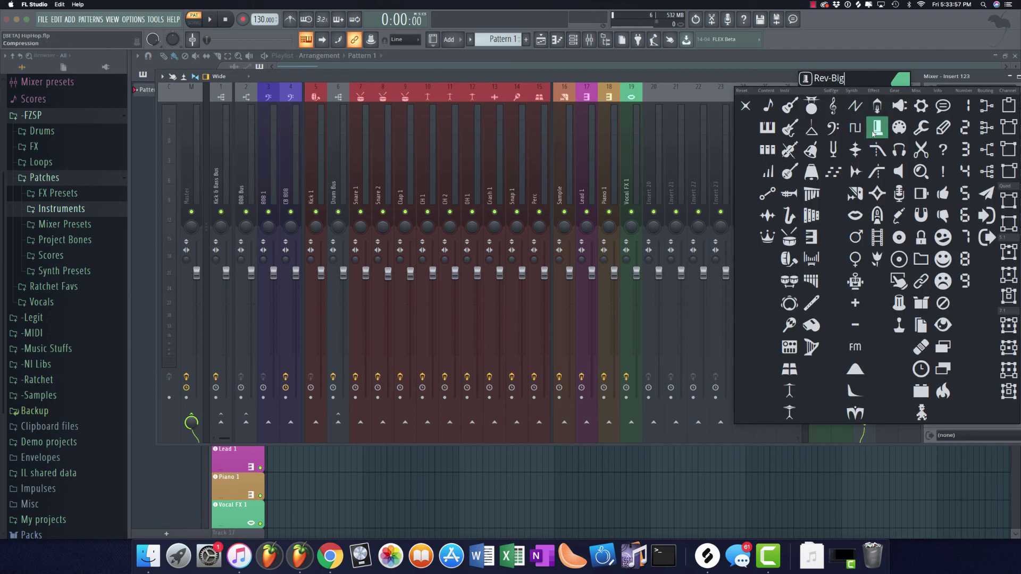
pyautogui.click(877, 215)
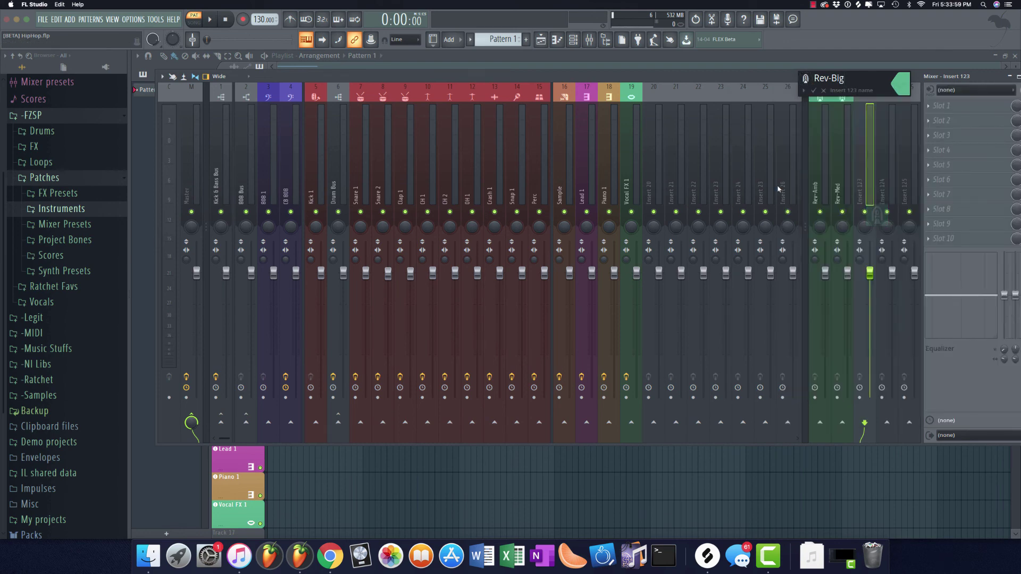
pyautogui.press('Return')
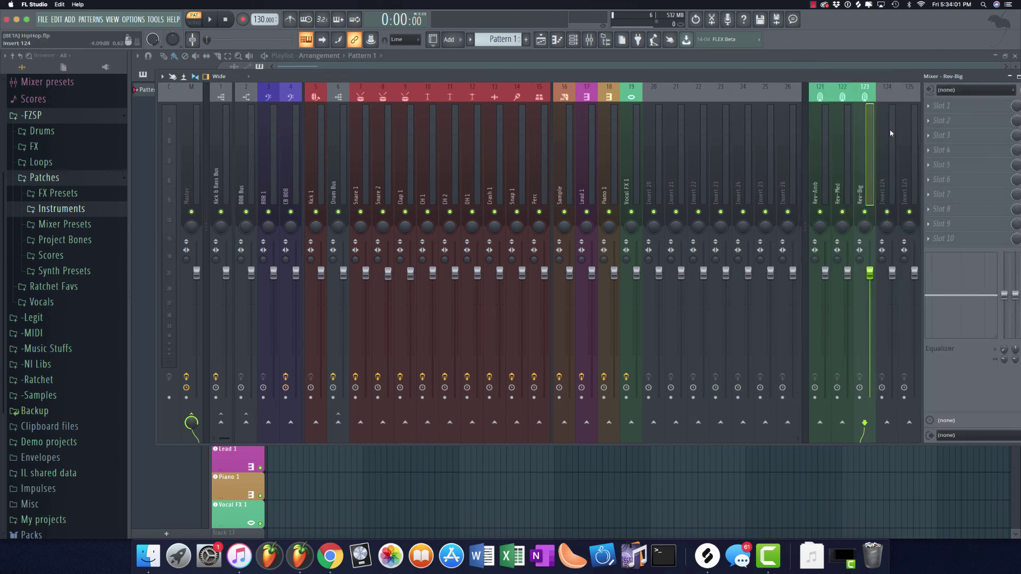
pyautogui.click(891, 133)
pyautogui.click(903, 128)
# Rename insert 124 to 'Del', colour it green and give it an icon
pyautogui.click(895, 123)
pyautogui.rightClick(891, 116)
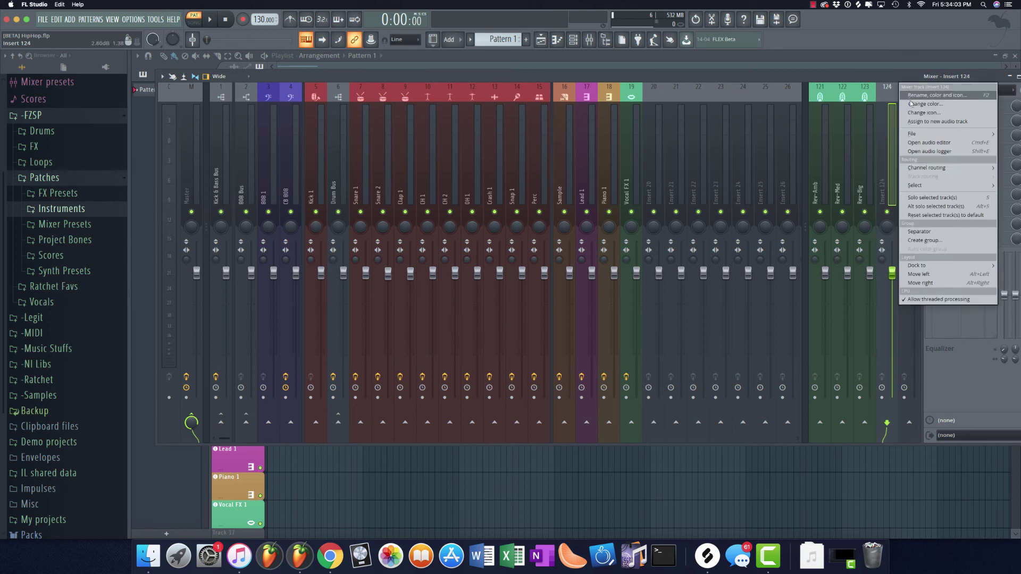
pyautogui.click(913, 96)
pyautogui.write('De')
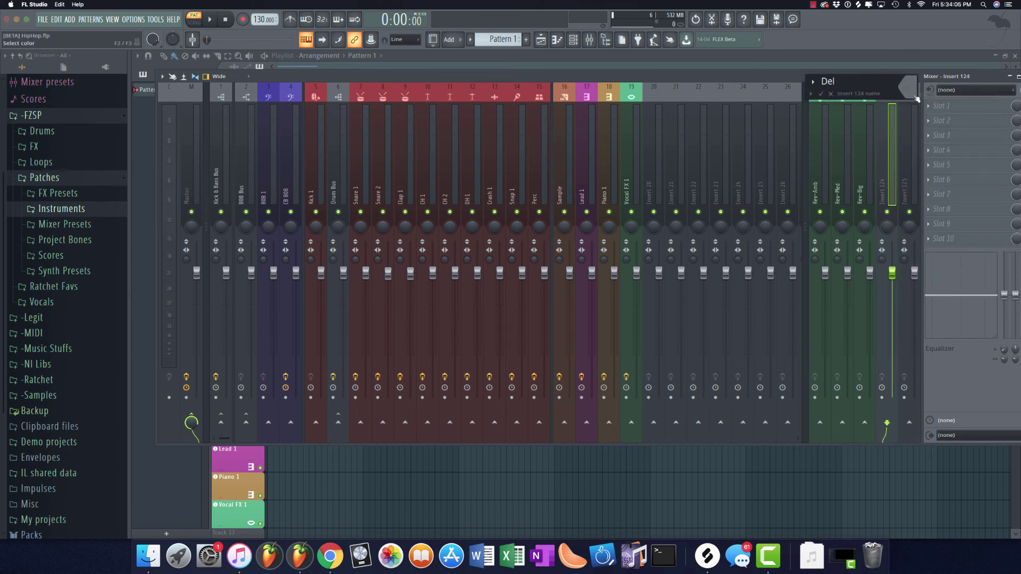
pyautogui.write('l')
pyautogui.click(916, 98)
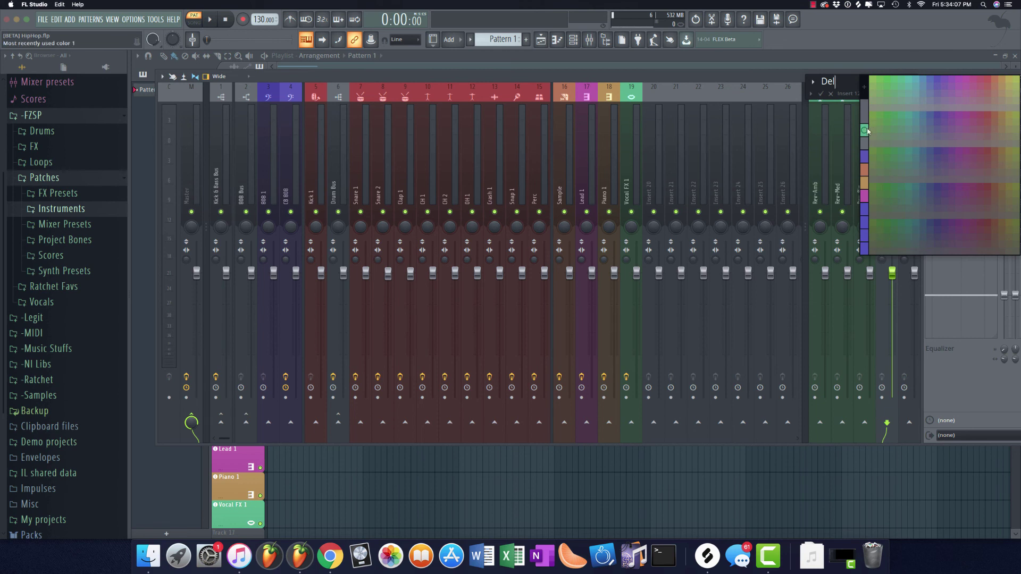
pyautogui.click(811, 82)
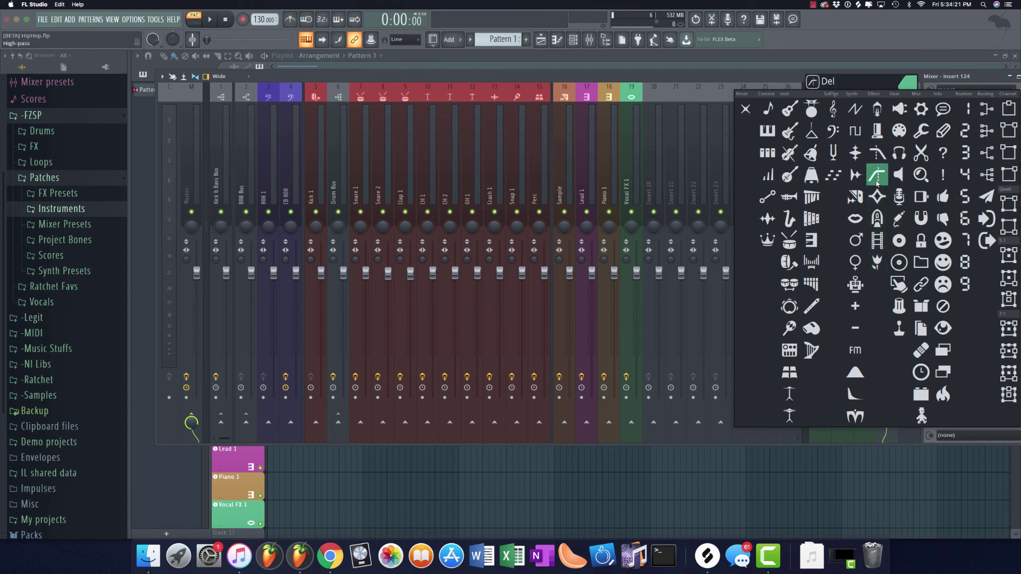
pyautogui.click(879, 117)
pyautogui.press('Return')
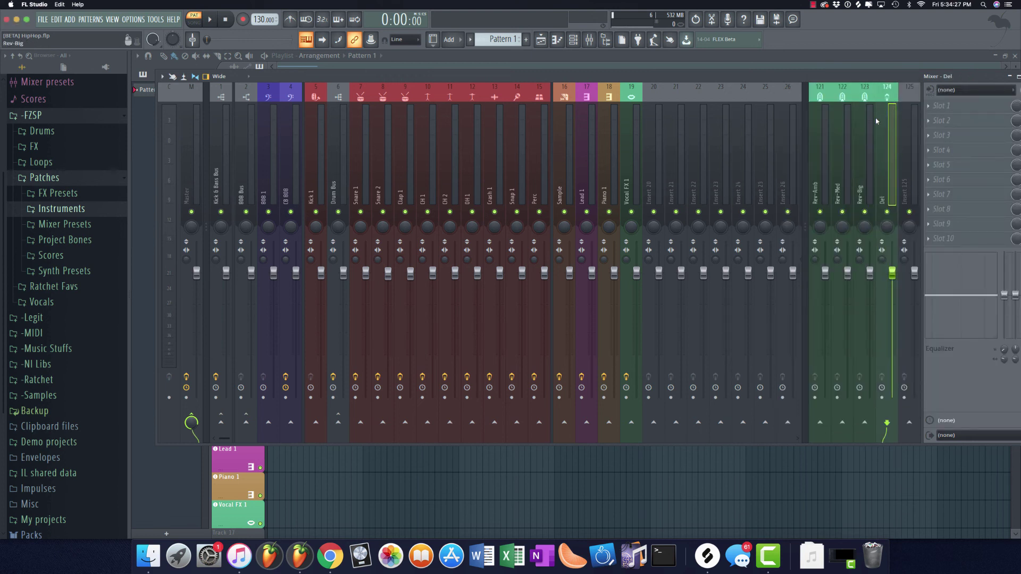
# Select the Vocal FX 1 track to view its EQ
pyautogui.press('Left')
pyautogui.press('Left')
pyautogui.press('Left')
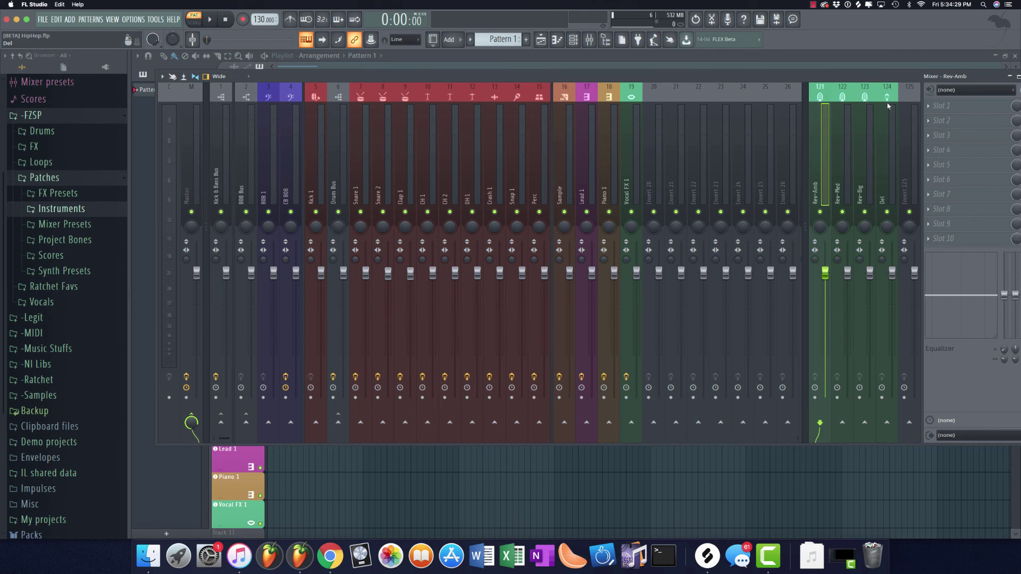
pyautogui.click(889, 118)
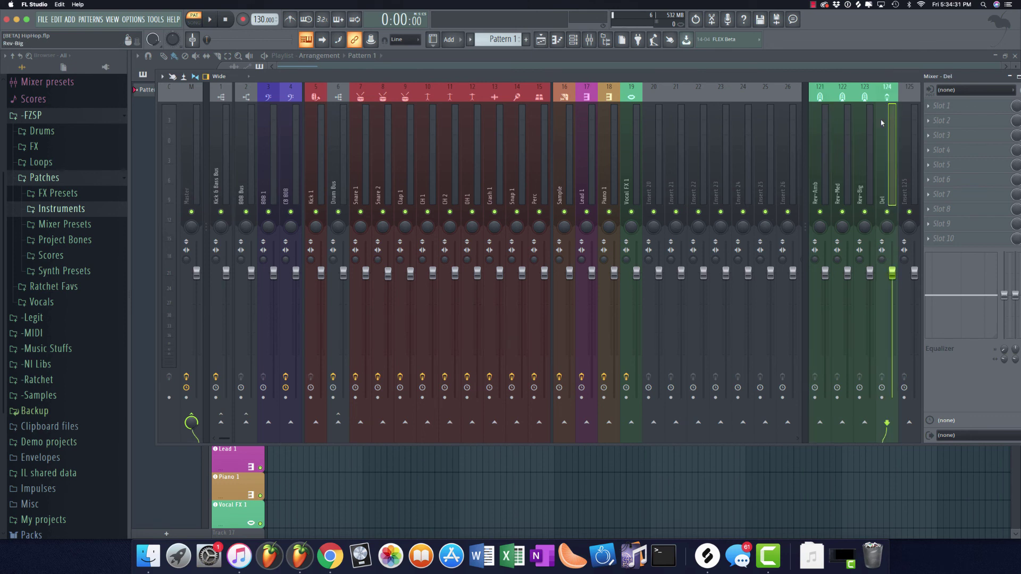
pyautogui.click(818, 122)
pyautogui.click(629, 178)
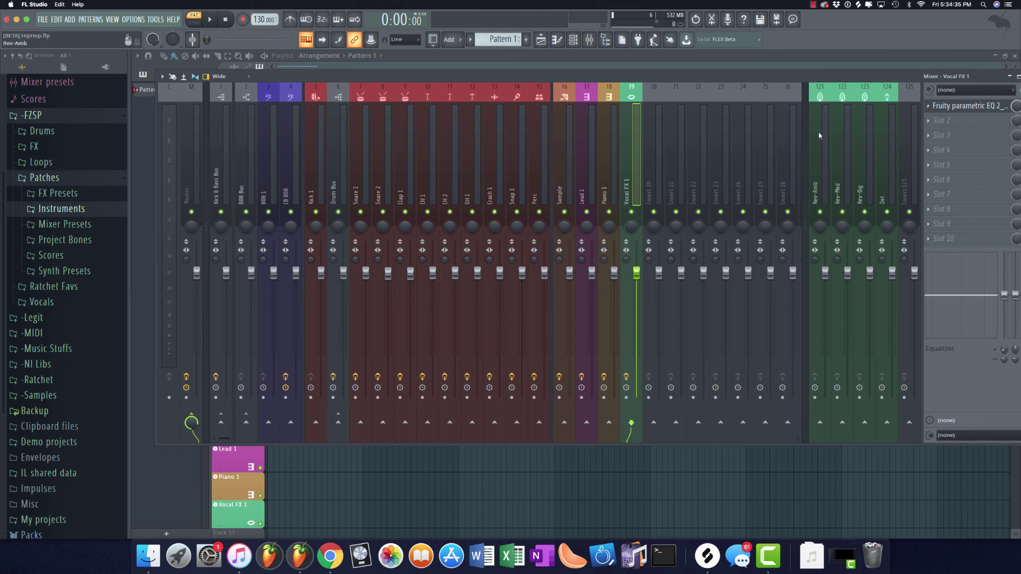
# Copy Vocal FX 1's EQ onto Rev-Amb and set its low-cut to about 87 Hz
pyautogui.click(814, 137)
pyautogui.click(630, 160)
pyautogui.click(928, 106)
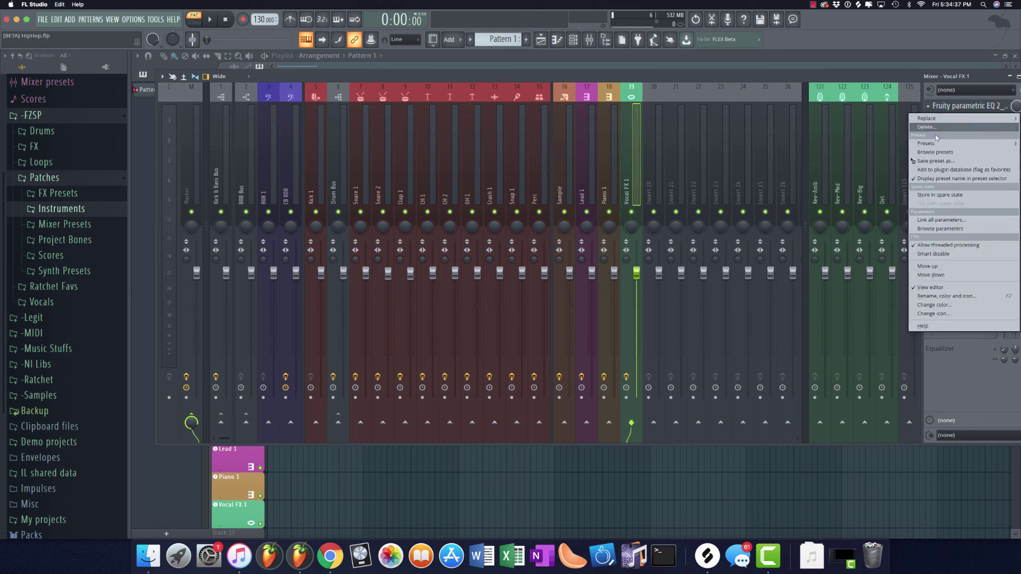
pyautogui.moveTo(968, 105); pyautogui.dragTo(819, 176)
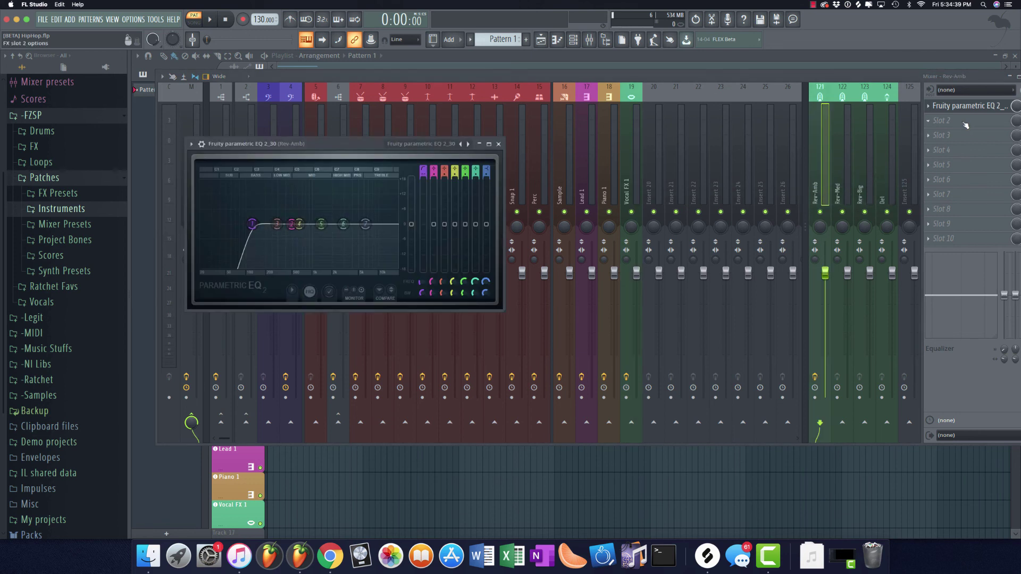
pyautogui.moveTo(252, 224); pyautogui.dragTo(242, 223)
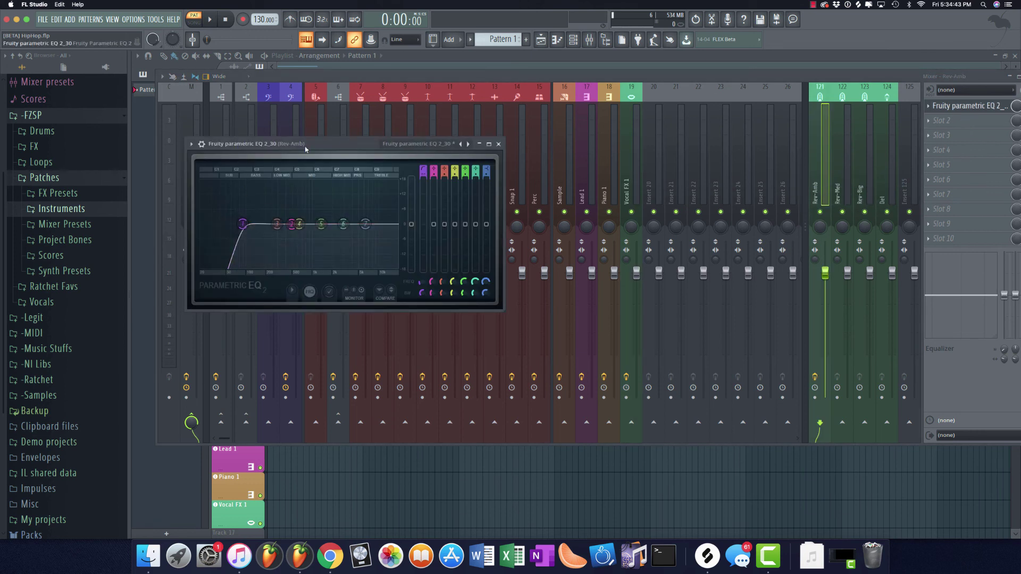
pyautogui.moveTo(262, 164); pyautogui.dragTo(839, 193)
# Apply the same low-cut EQ preset to Rev-Med, Rev-Big and Del
pyautogui.click(326, 128)
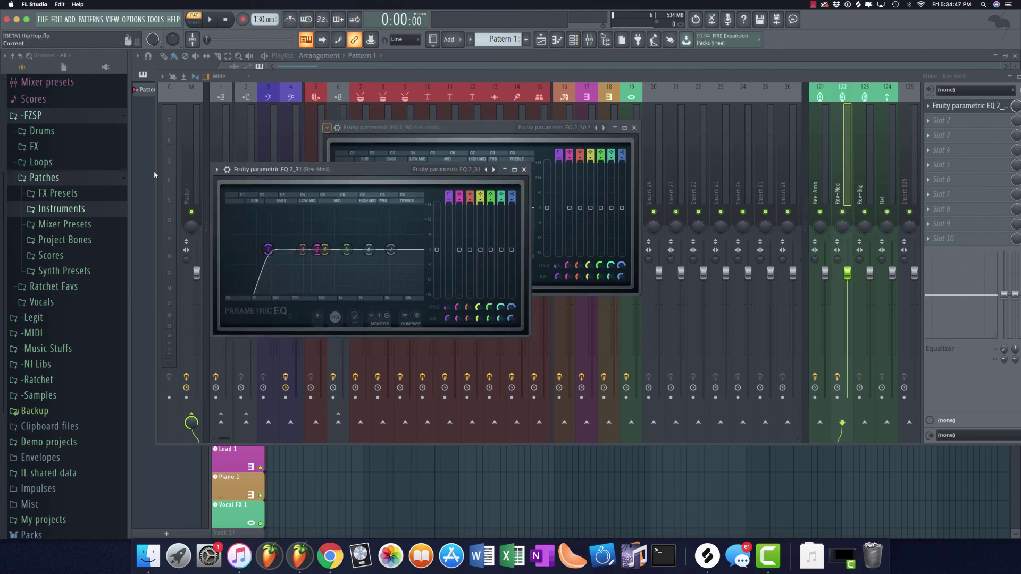
pyautogui.click(216, 169)
pyautogui.moveTo(239, 224); pyautogui.dragTo(860, 212)
pyautogui.click(140, 93)
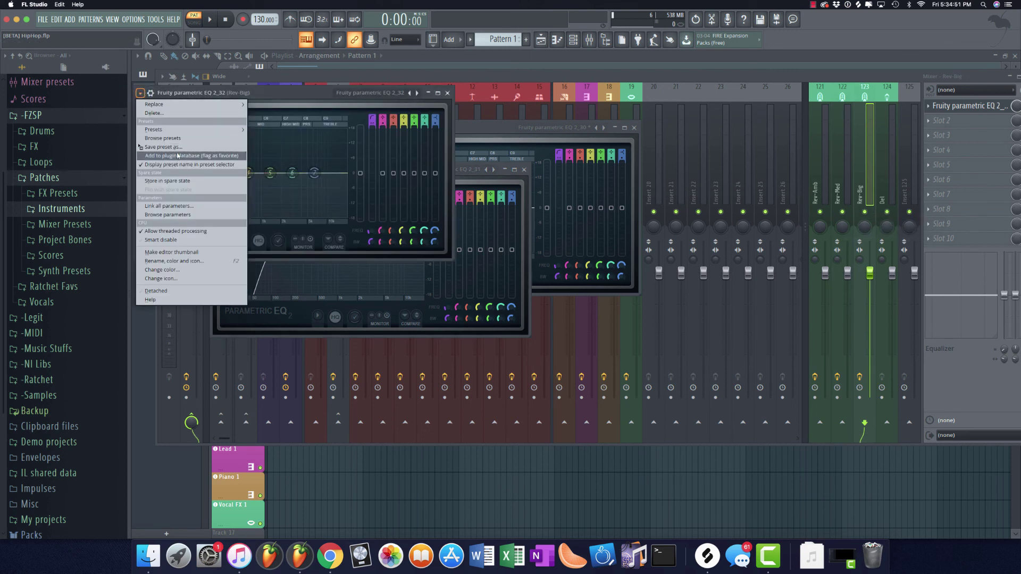
pyautogui.moveTo(176, 154); pyautogui.dragTo(887, 188)
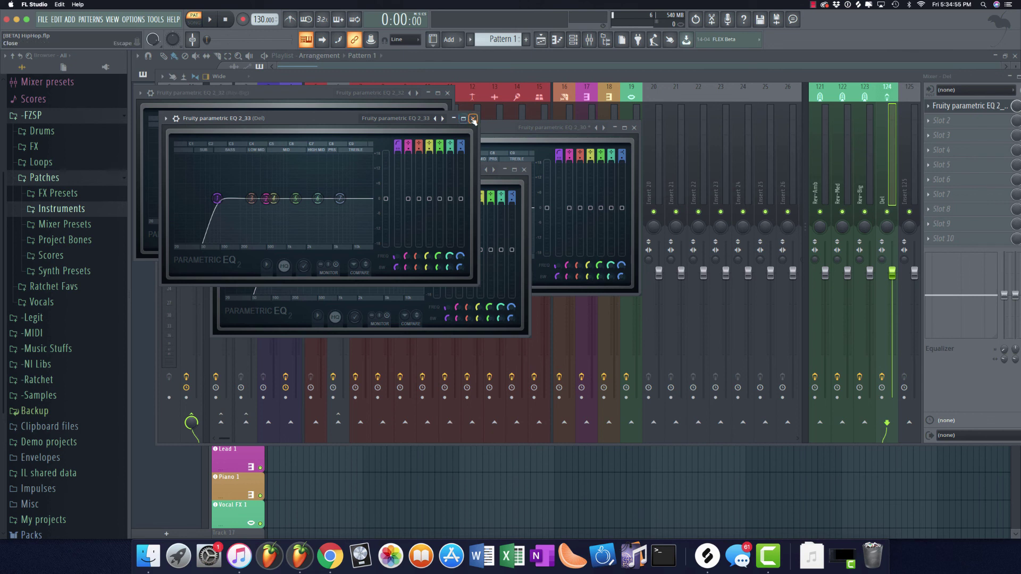
pyautogui.click(813, 150)
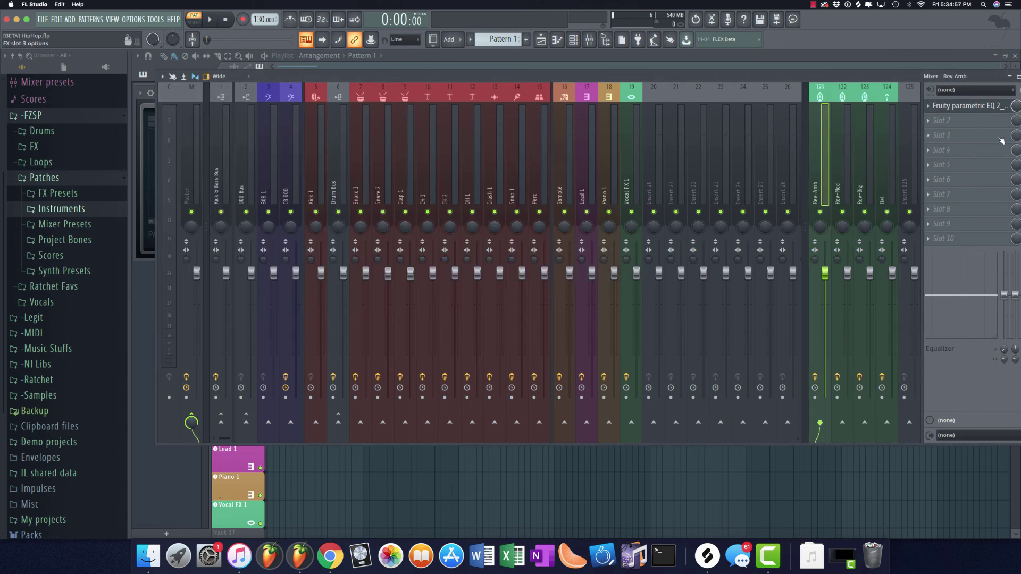
# Load the Ambience reverb into Rev-Amb's third effect slot and centre its window
pyautogui.click(940, 122)
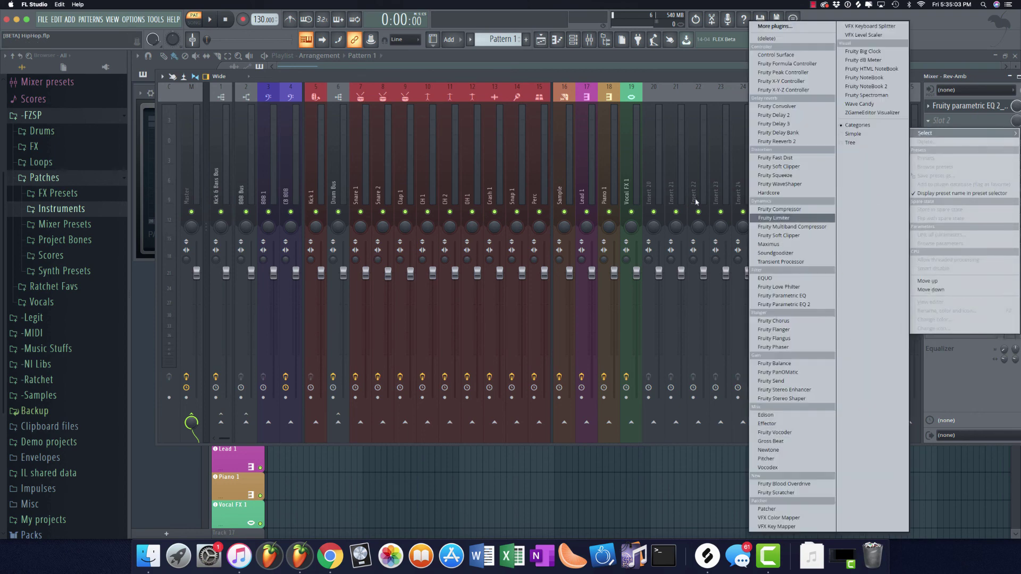
pyautogui.press('Escape')
pyautogui.click(922, 133)
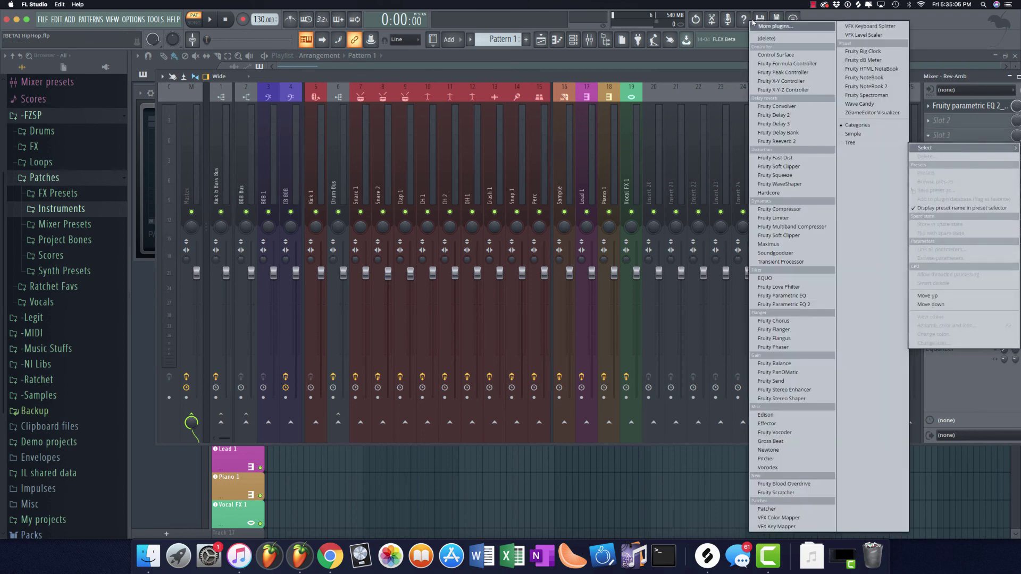
pyautogui.click(769, 26)
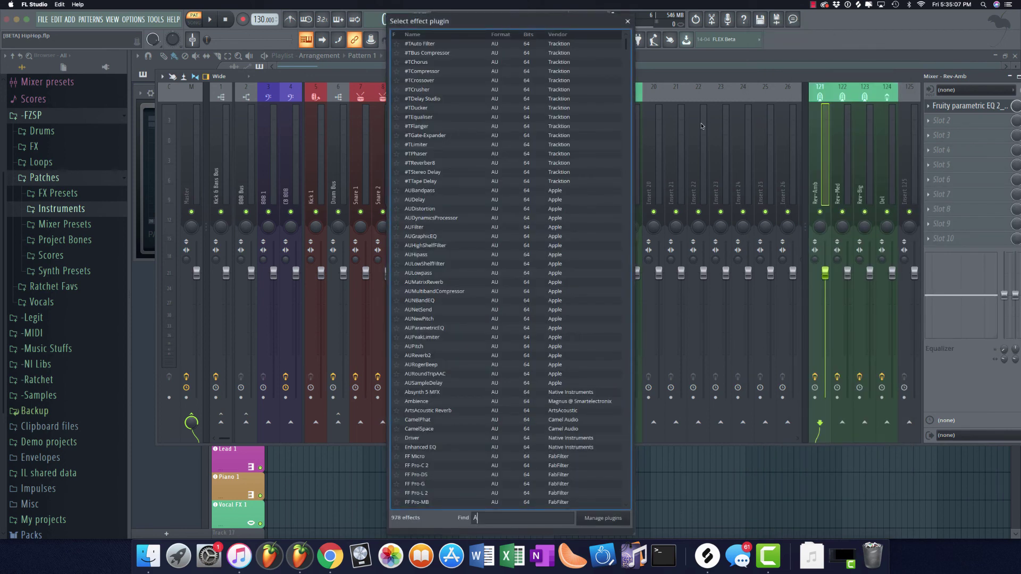
pyautogui.write('Amb')
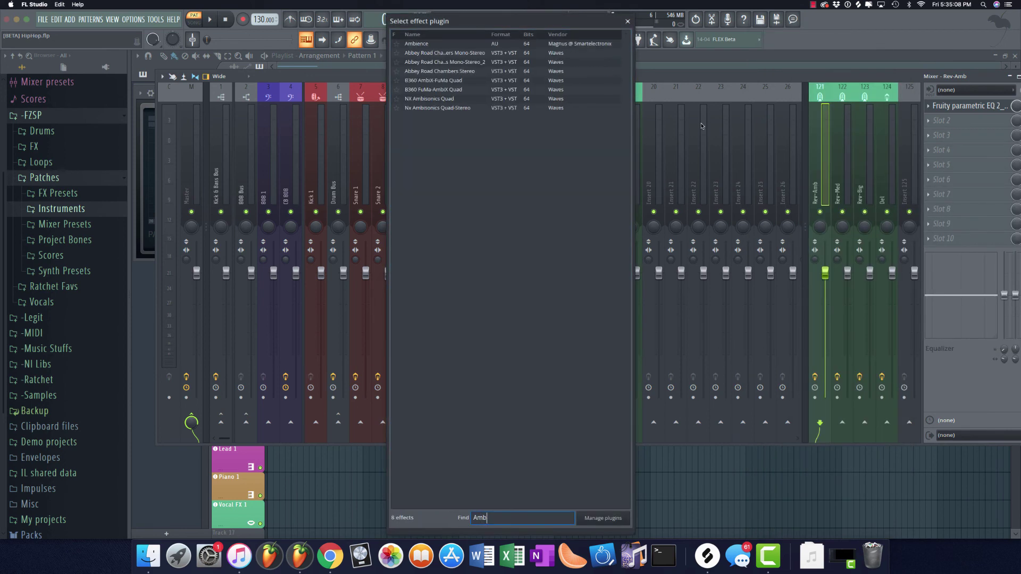
pyautogui.doubleClick(461, 44)
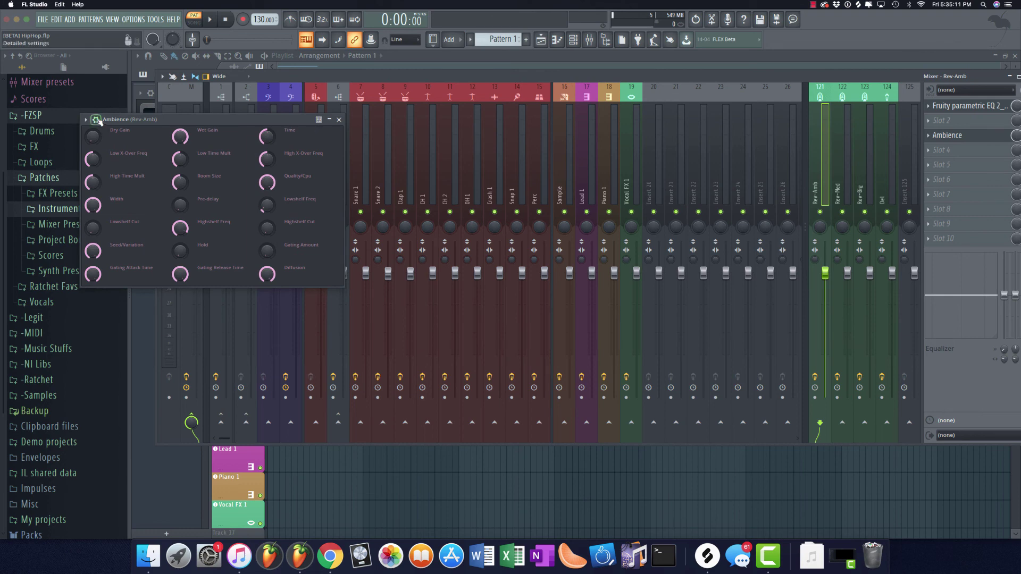
pyautogui.click(97, 121)
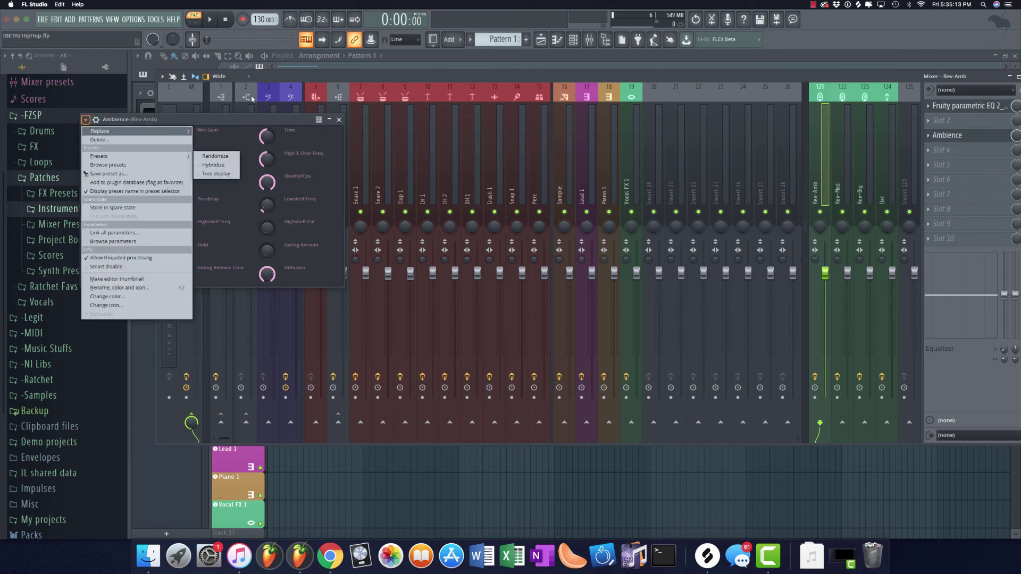
pyautogui.click(170, 119)
pyautogui.moveTo(170, 120); pyautogui.dragTo(478, 161)
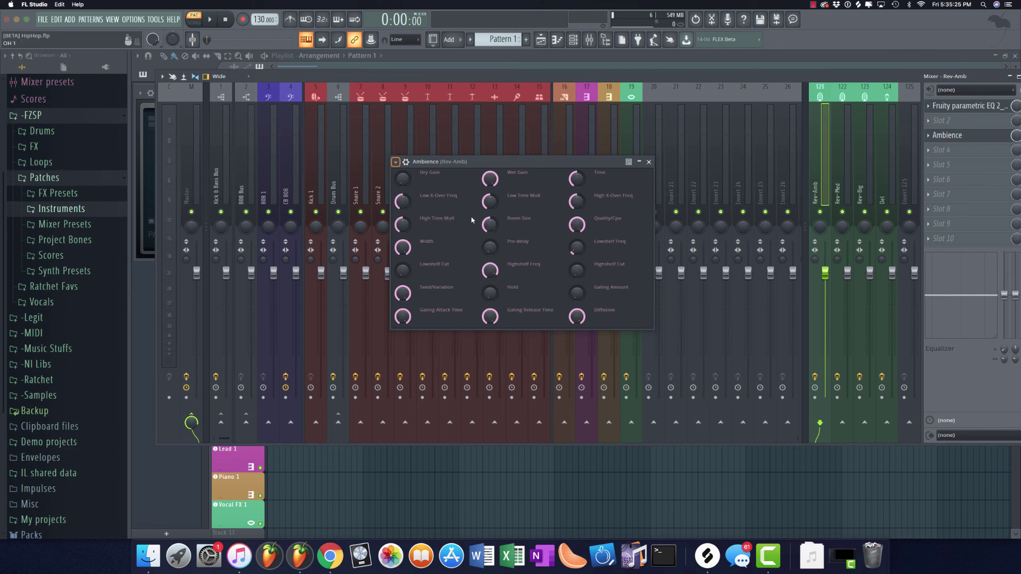
# Bring up the channel rack and preview the Clap 1 sound
pyautogui.click(573, 39)
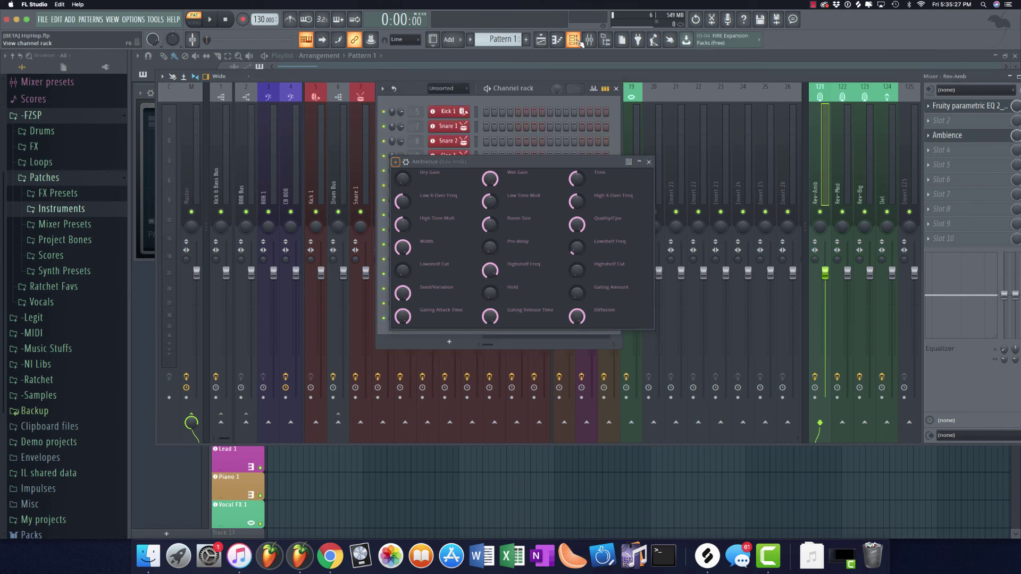
pyautogui.moveTo(538, 89); pyautogui.dragTo(328, 89)
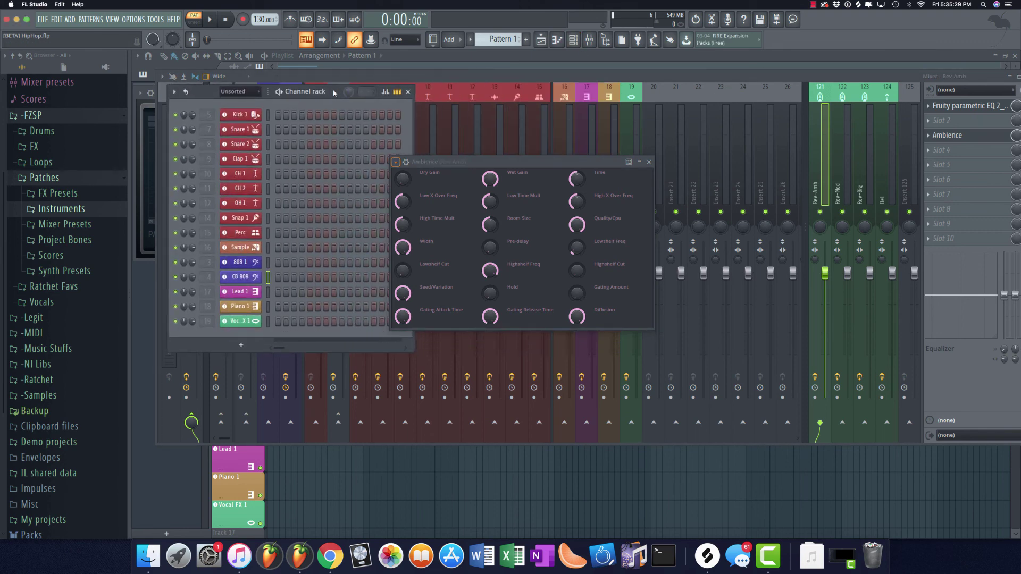
pyautogui.click(412, 88)
pyautogui.click(573, 39)
pyautogui.click(254, 165)
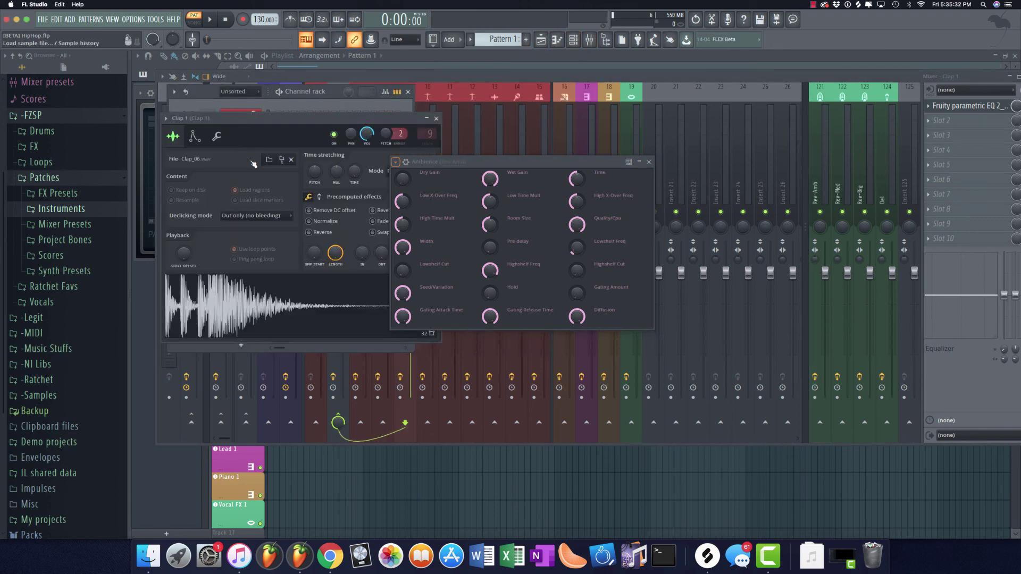
pyautogui.press('z')
pyautogui.click(436, 119)
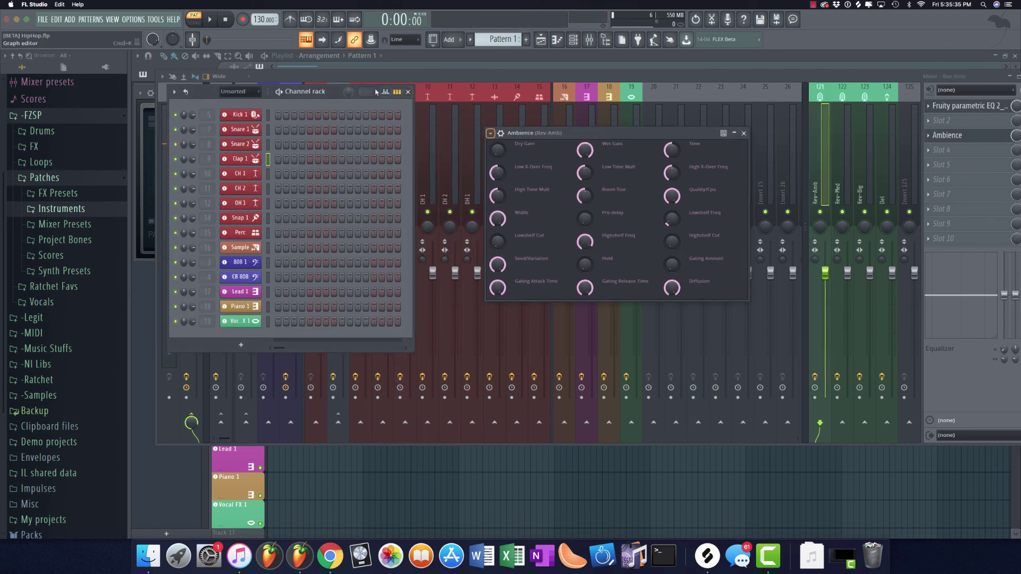
# Move the channel rack and Ambience window lower so the mixer is visible
pyautogui.moveTo(323, 92); pyautogui.dragTo(335, 188)
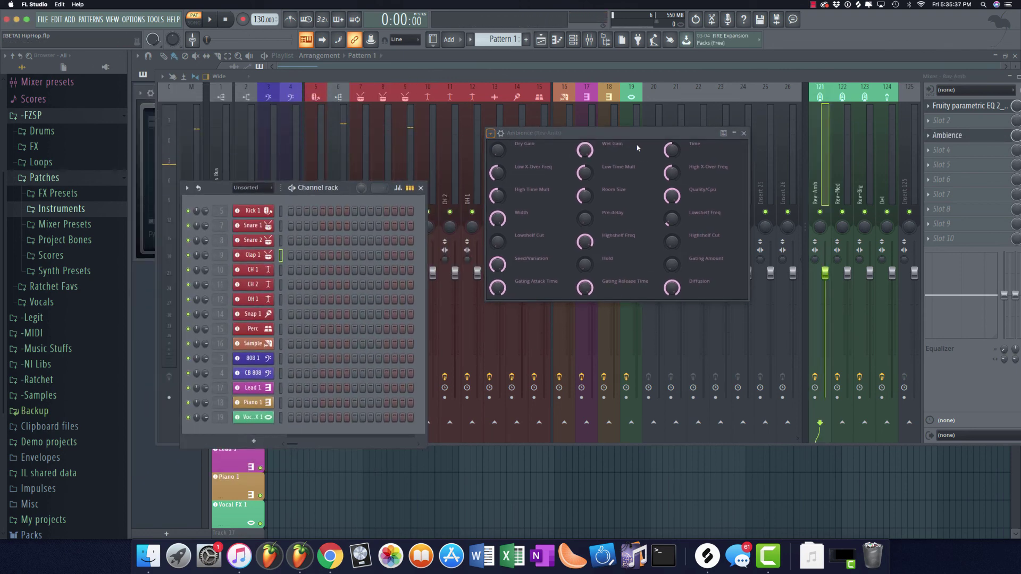
pyautogui.moveTo(629, 133); pyautogui.dragTo(618, 237)
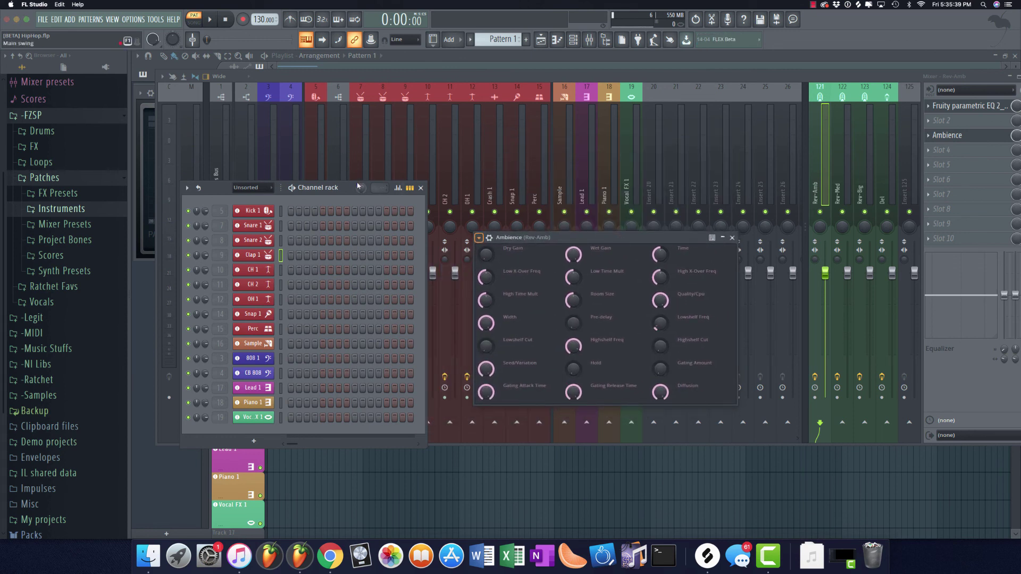
pyautogui.moveTo(346, 196); pyautogui.dragTo(340, 252)
pyautogui.click(490, 258)
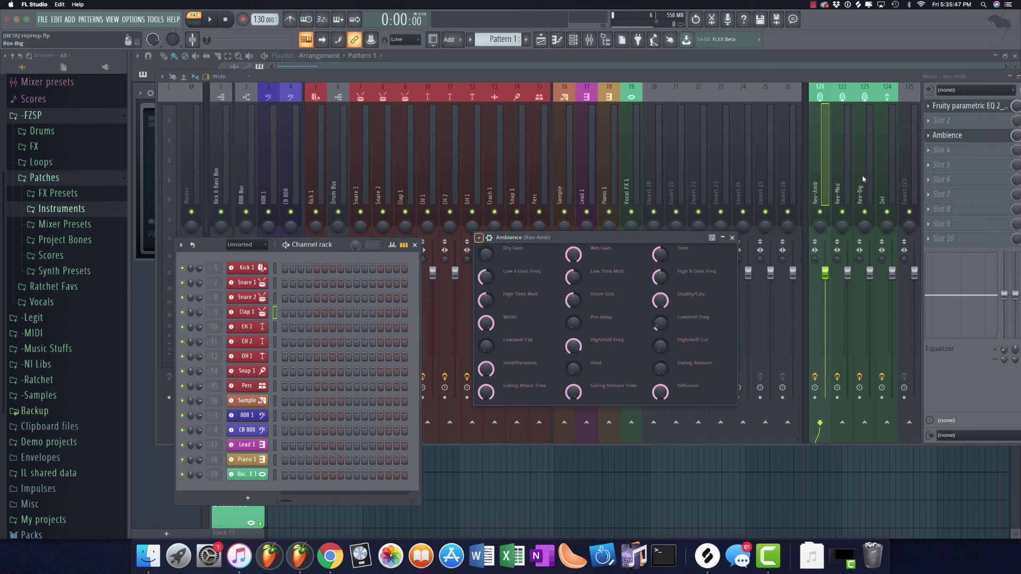
pyautogui.click(410, 184)
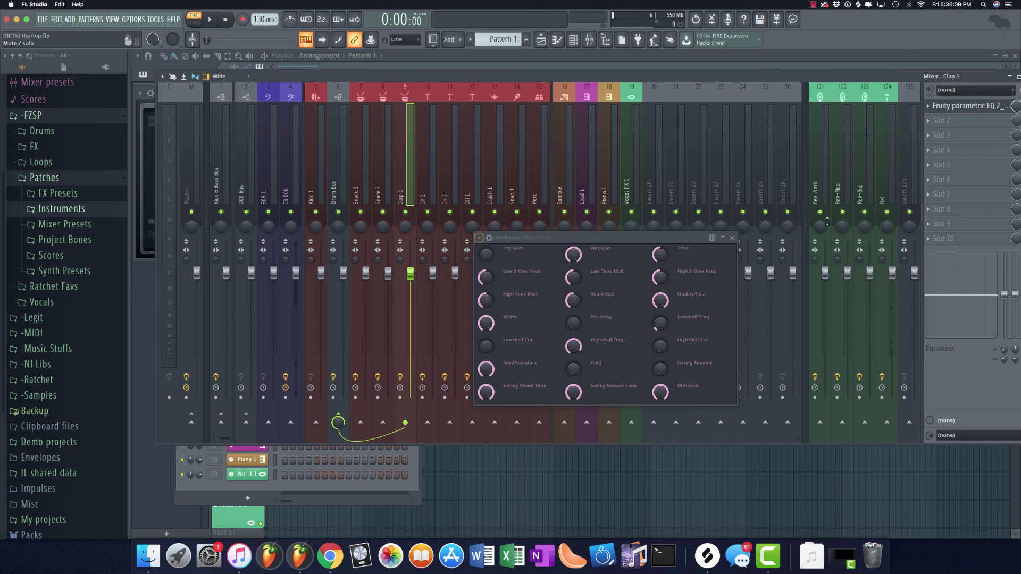
# Reset the Rev-Amb track's volume fader to 0 dB
pyautogui.click(827, 192)
pyautogui.moveTo(825, 288); pyautogui.dragTo(825, 273)
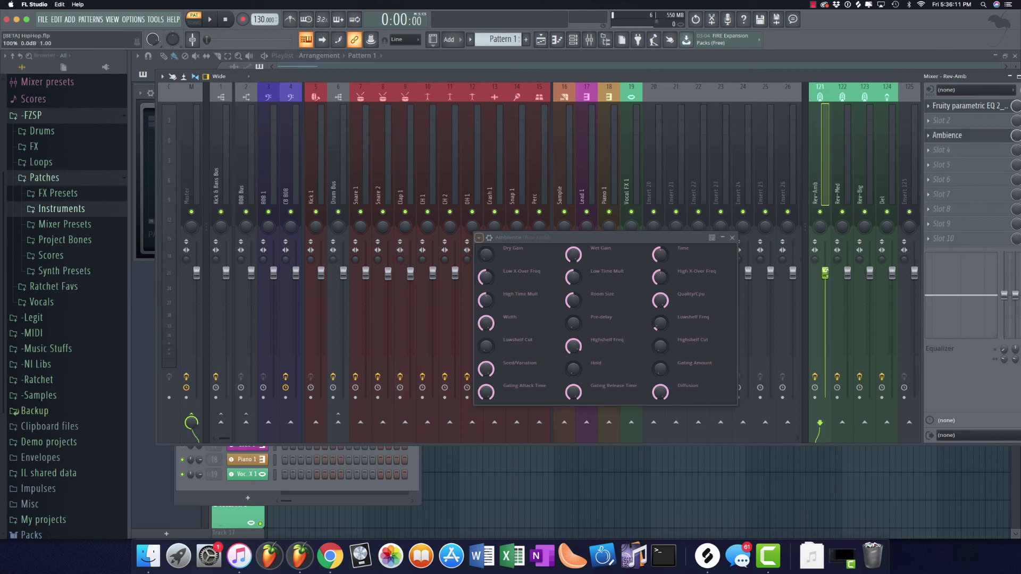
pyautogui.rightClick(825, 273)
pyautogui.click(823, 256)
# Send Clap 1 to Rev-Amb at about 36% and raise Ambience's pre-delay slightly
pyautogui.click(404, 183)
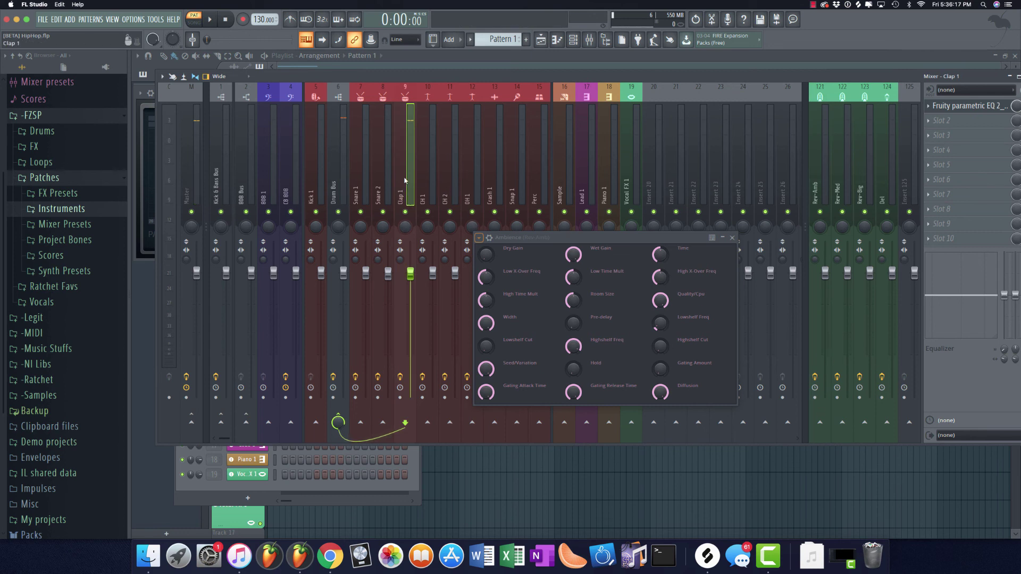
pyautogui.click(820, 422)
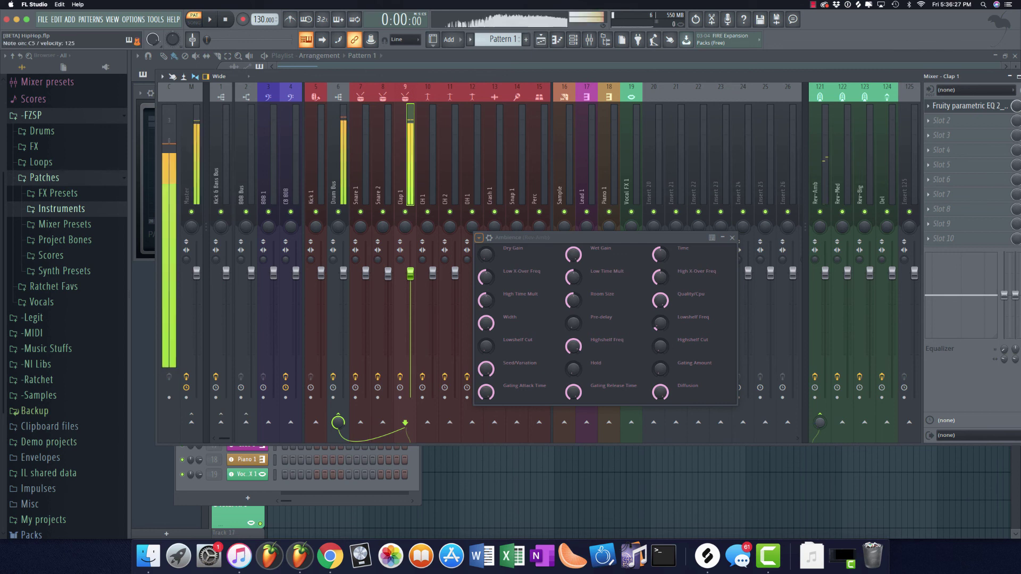
pyautogui.moveTo(819, 421); pyautogui.dragTo(820, 404)
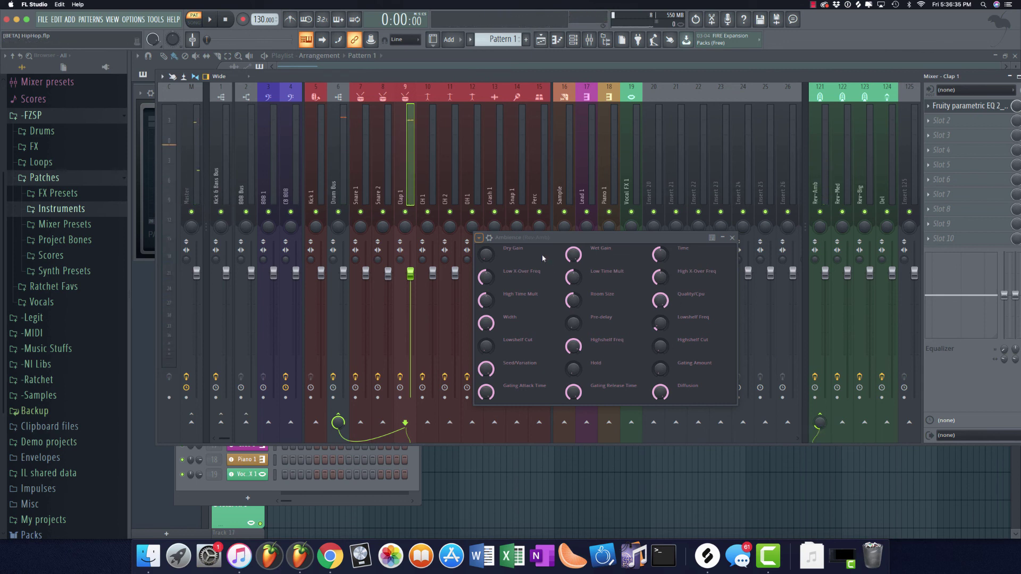
pyautogui.moveTo(573, 323); pyautogui.dragTo(573, 318)
# Reorder Rev-Amb's effects so Ambience comes before Fruity parametric EQ 2
pyautogui.click(814, 167)
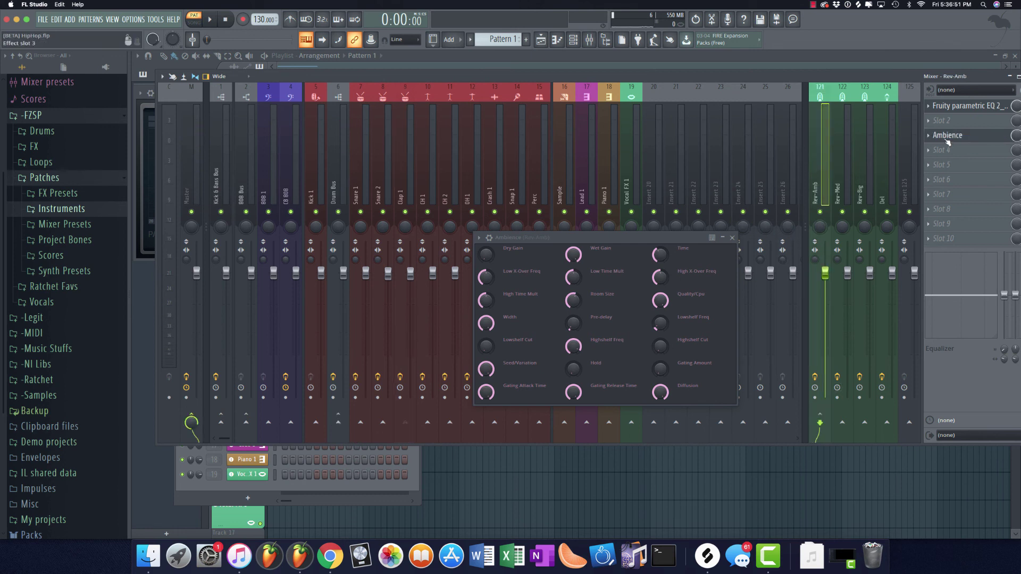
pyautogui.click(962, 106)
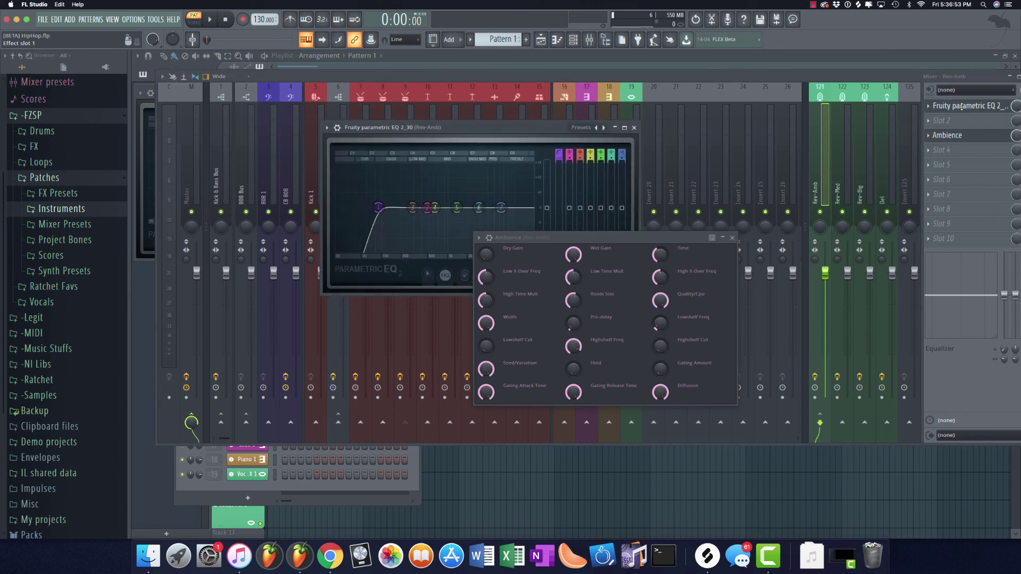
pyautogui.moveTo(962, 106); pyautogui.dragTo(965, 121)
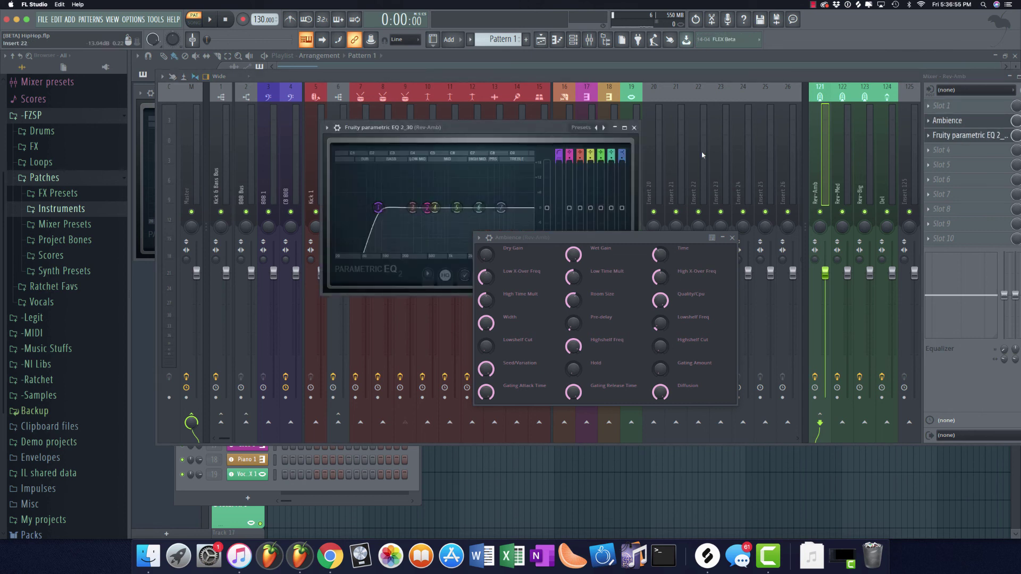
pyautogui.click(977, 122)
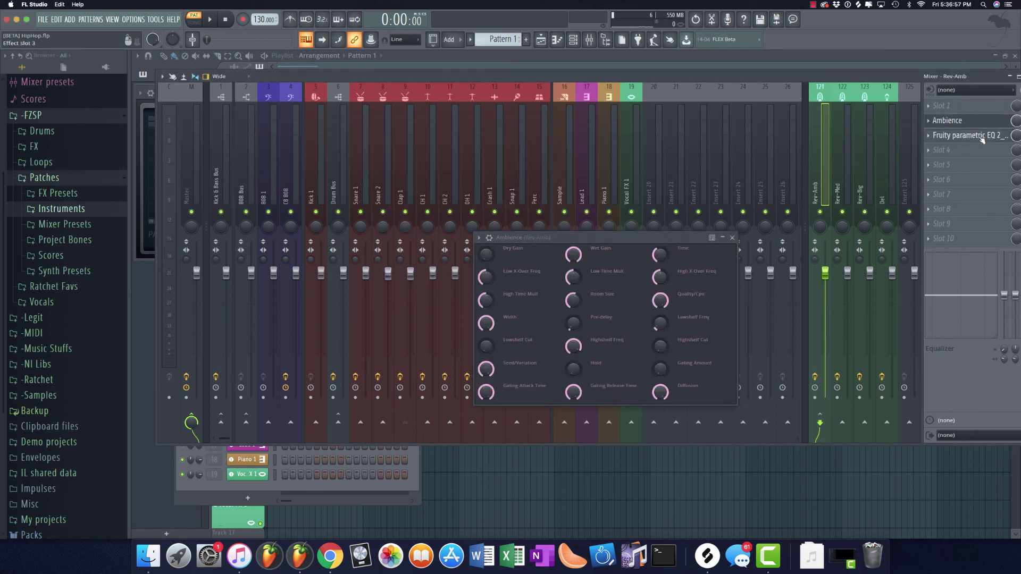
# Raise the EQ's band 1 low-cut frequency, then close the EQ and Ambience windows
pyautogui.click(984, 136)
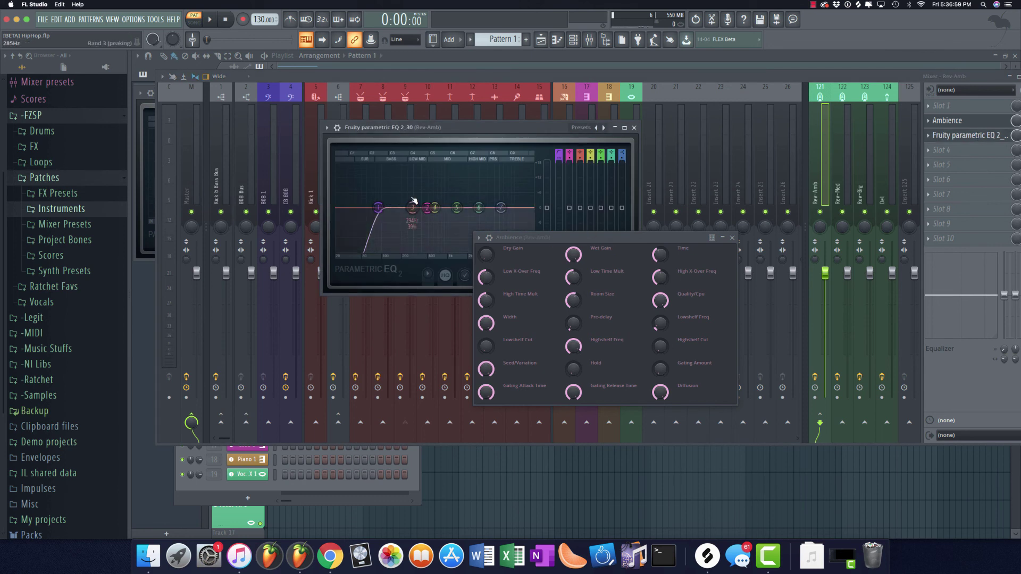
pyautogui.moveTo(380, 208); pyautogui.dragTo(387, 208)
pyautogui.moveTo(544, 128); pyautogui.dragTo(508, 106)
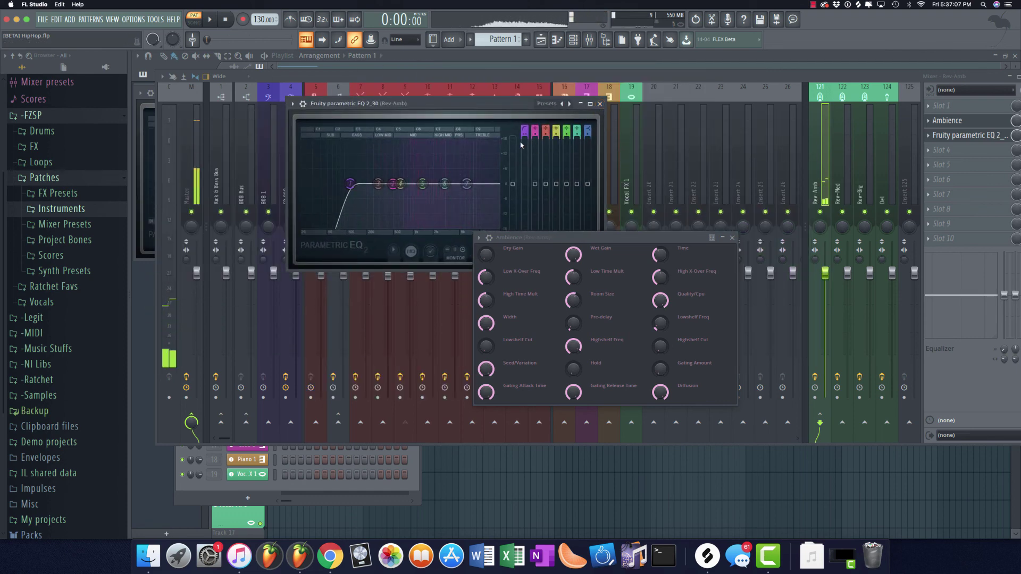
pyautogui.click(732, 237)
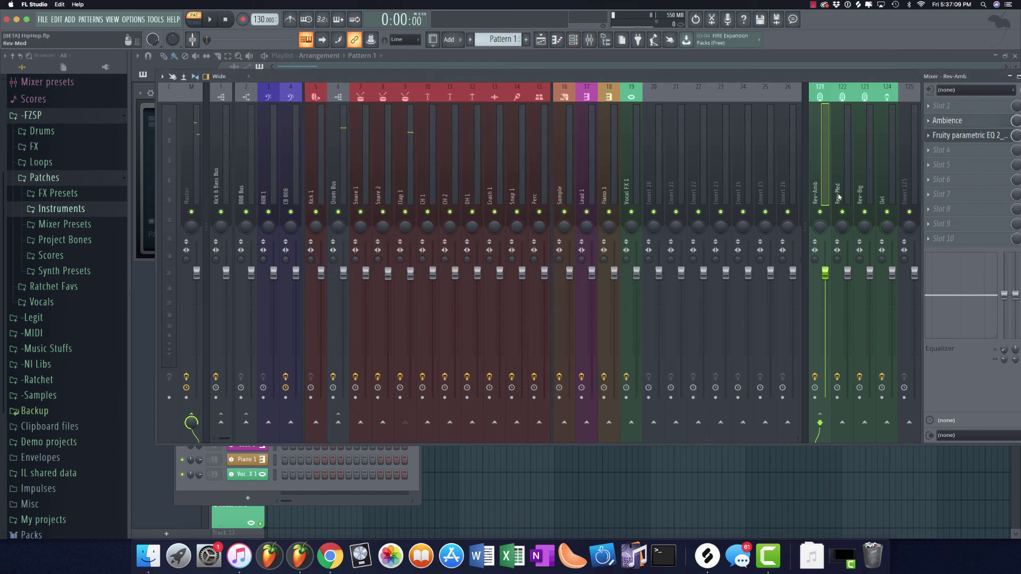
# Load ValhallaVintageVerb into Rev-Med's empty effect slot
pyautogui.click(844, 159)
pyautogui.click(953, 126)
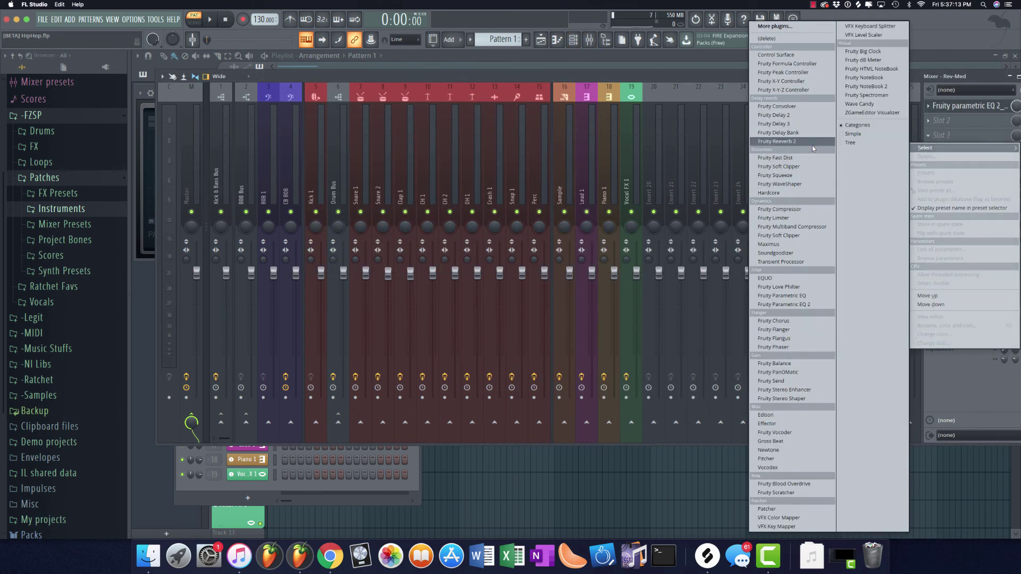
pyautogui.click(796, 25)
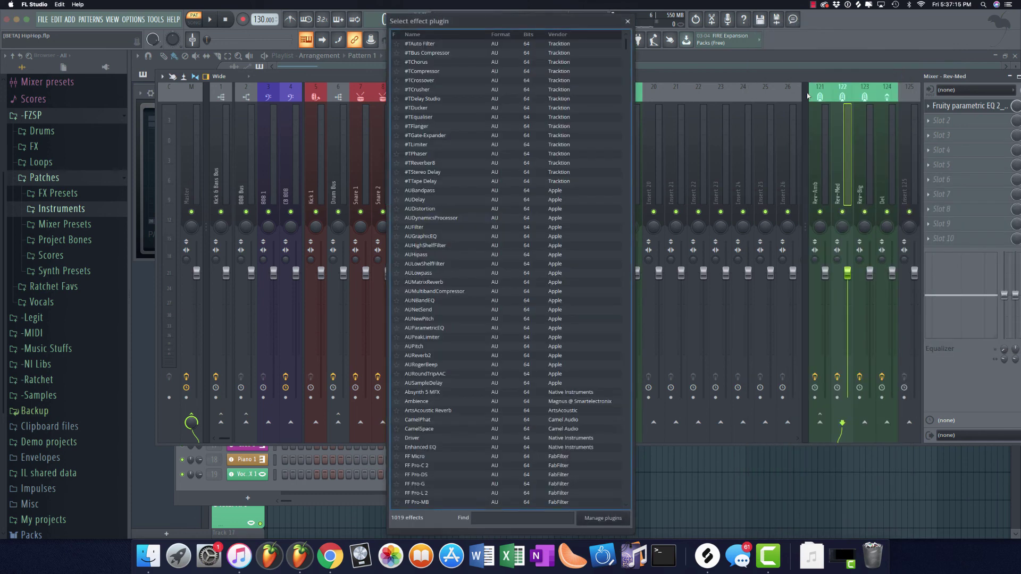
pyautogui.write('Vint')
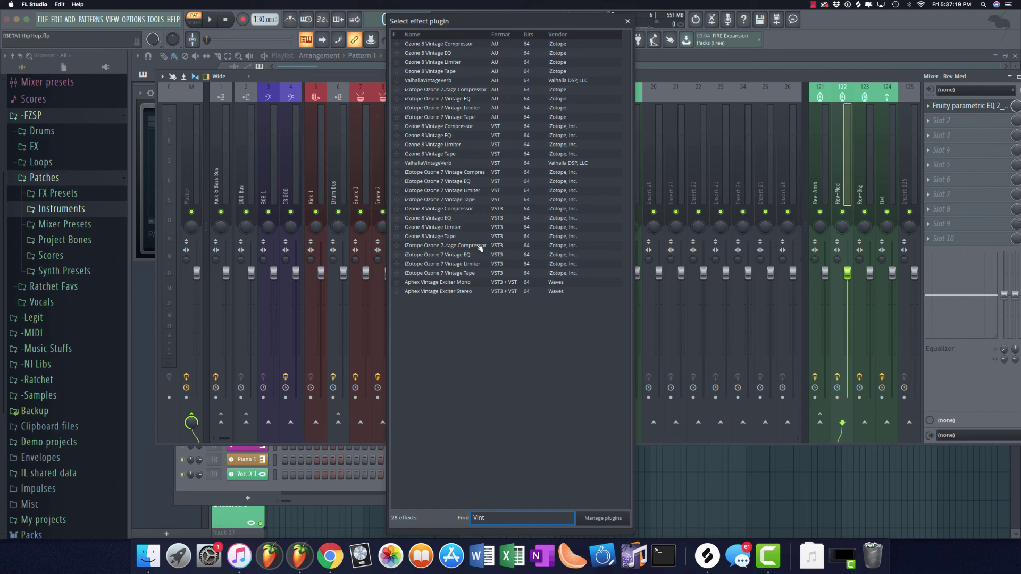
pyautogui.doubleClick(459, 164)
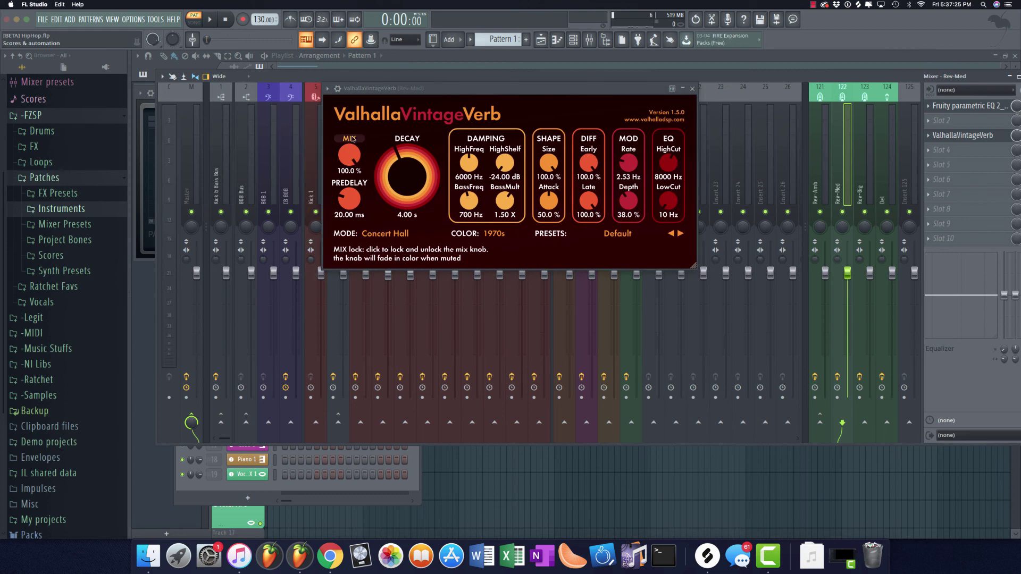
# Set ValhallaVintageVerb's reverb mode to Room and its colour to NOW
pyautogui.click(407, 235)
pyautogui.click(380, 283)
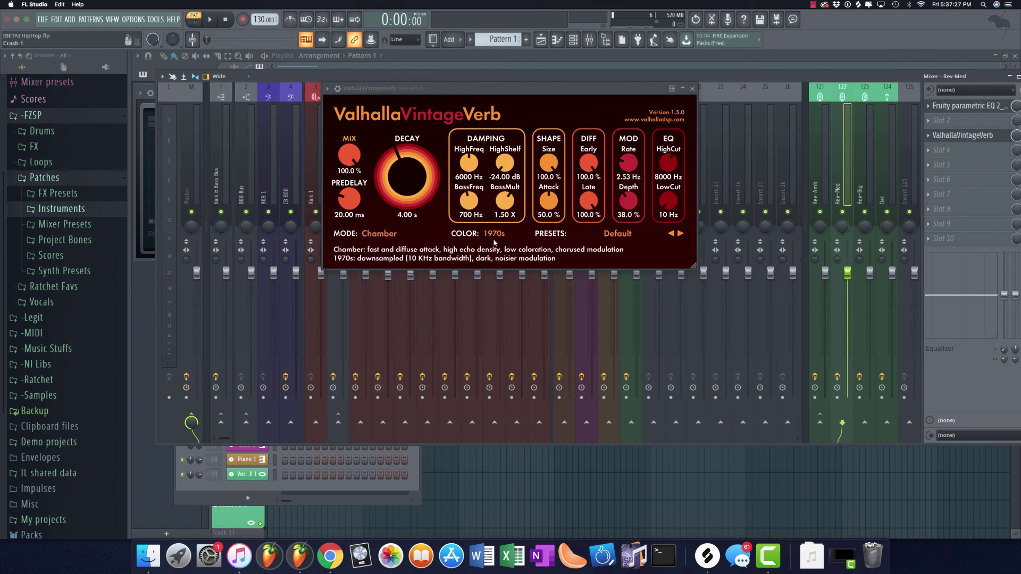
pyautogui.click(404, 235)
pyautogui.click(387, 273)
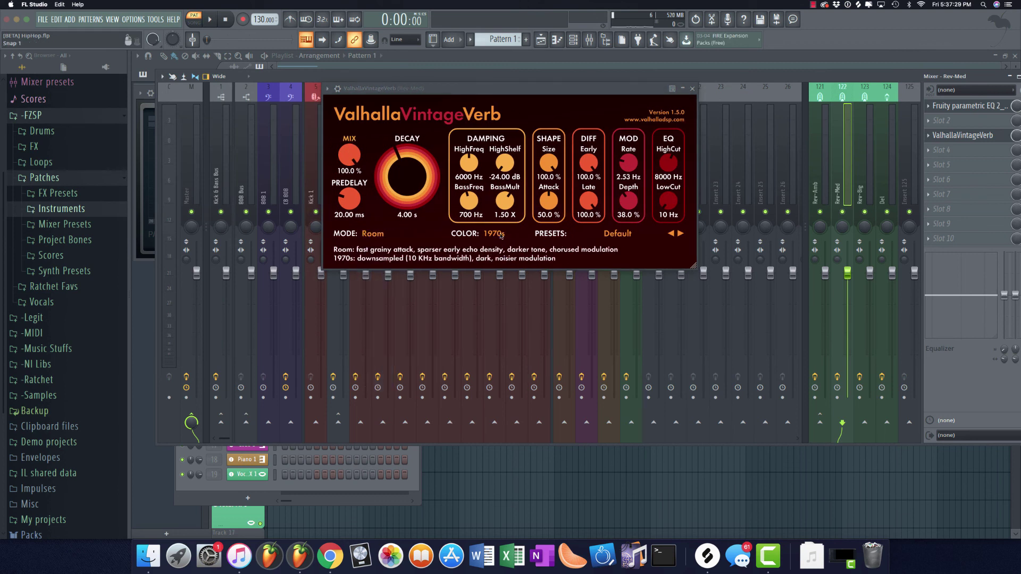
pyautogui.click(496, 234)
pyautogui.click(496, 264)
# Set HighShelf damping to about -9 dB, BassMult to 0.68 X and LowCut to 300 Hz
pyautogui.moveTo(509, 162); pyautogui.dragTo(498, 106)
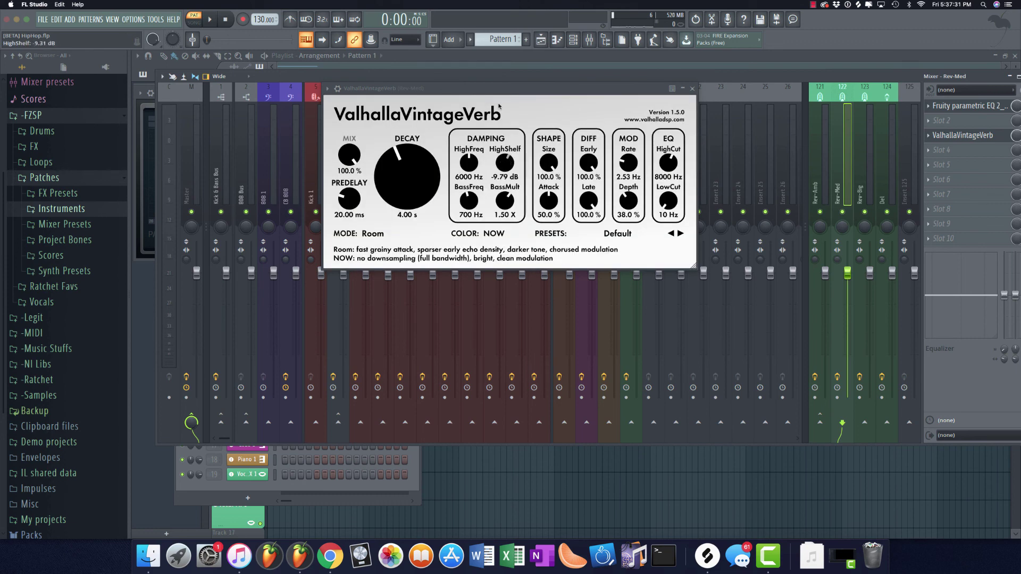
pyautogui.moveTo(505, 201); pyautogui.dragTo(505, 232)
pyautogui.scroll(-3, 399, 179)
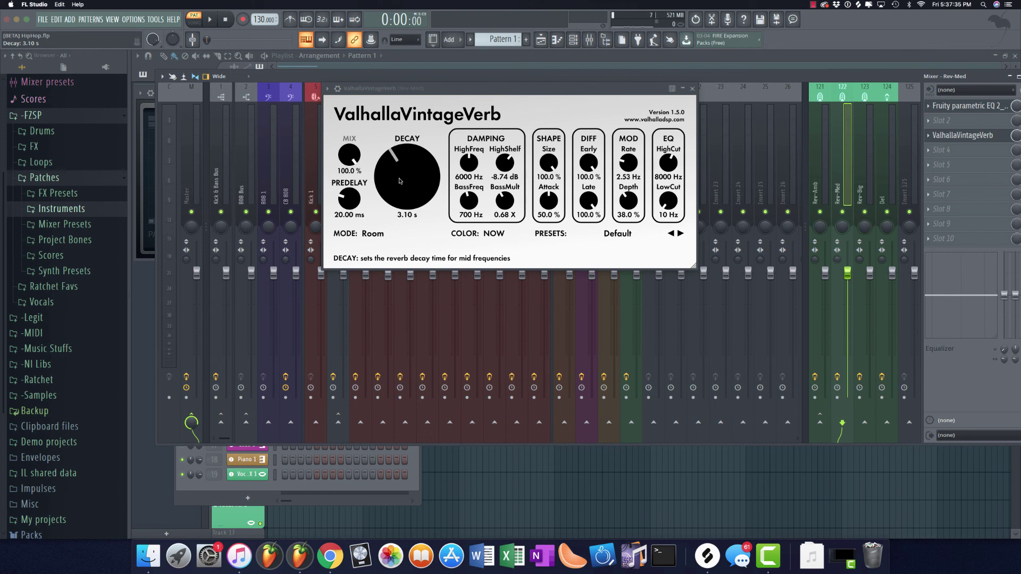
pyautogui.scroll(2, 664, 168)
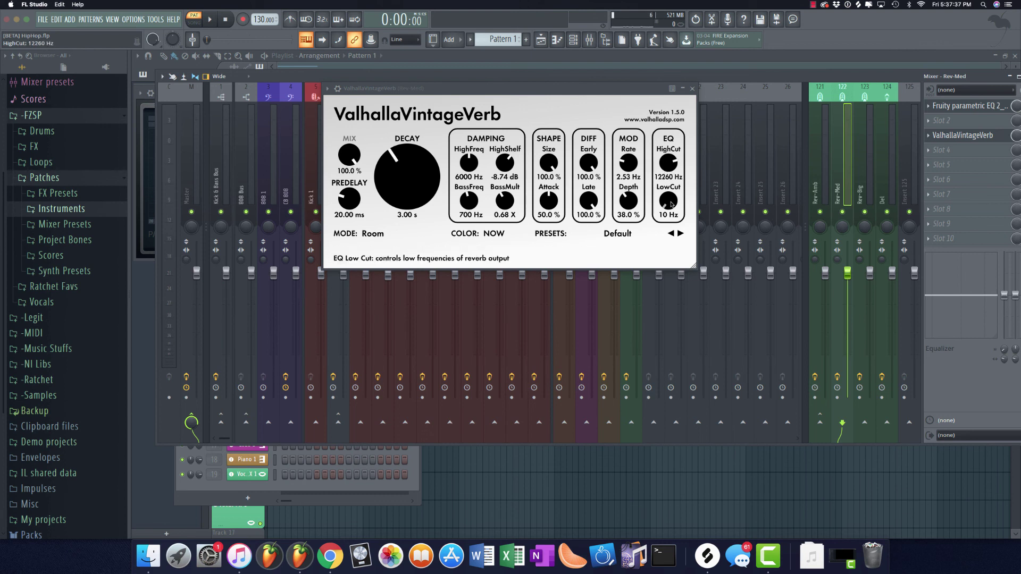
pyautogui.moveTo(669, 204); pyautogui.dragTo(669, 192)
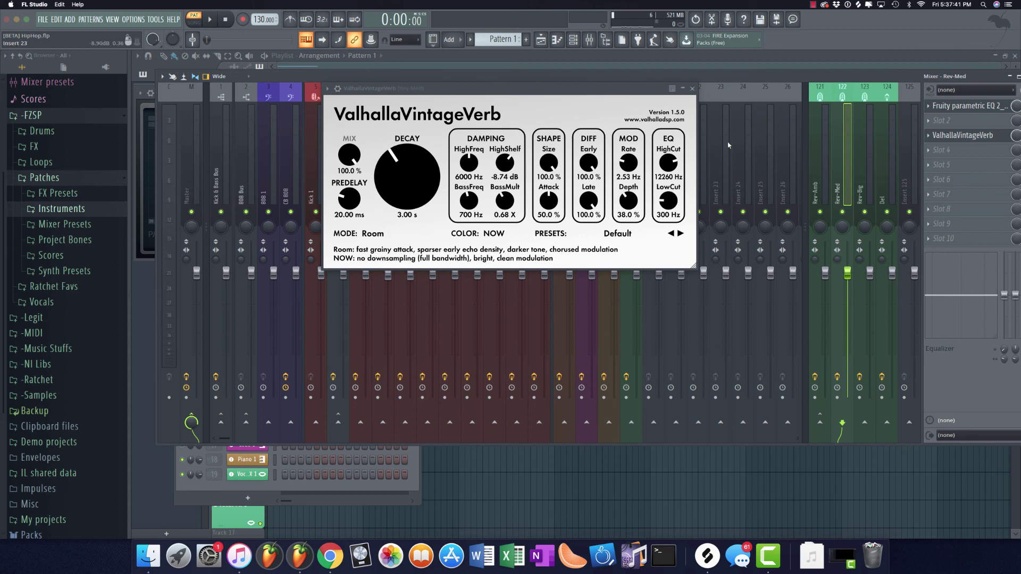
# Place the reverb ahead of the EQ and move Clap 1's send from Rev-Amb to Rev-Med
pyautogui.moveTo(959, 135); pyautogui.dragTo(959, 105)
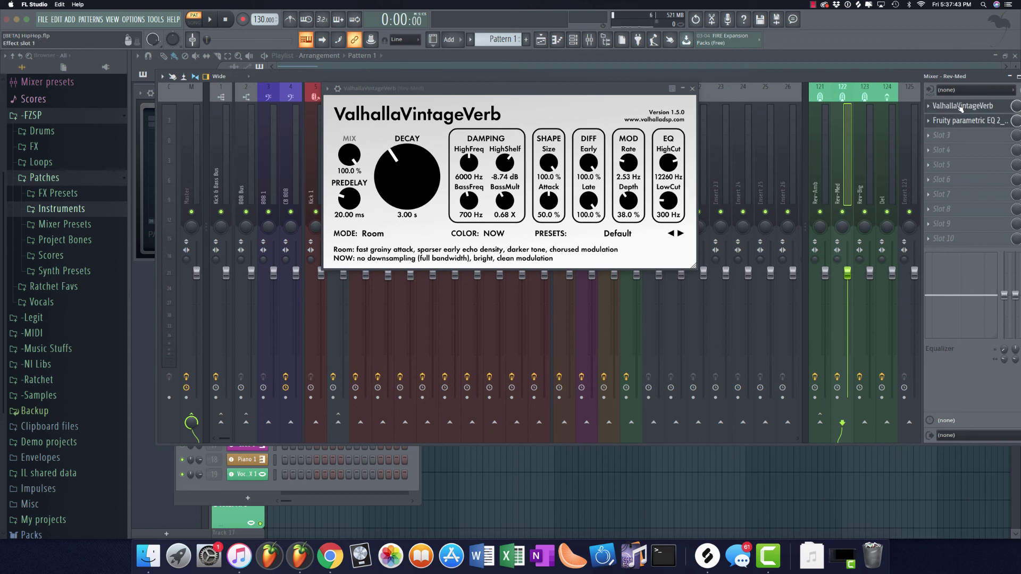
pyautogui.click(691, 88)
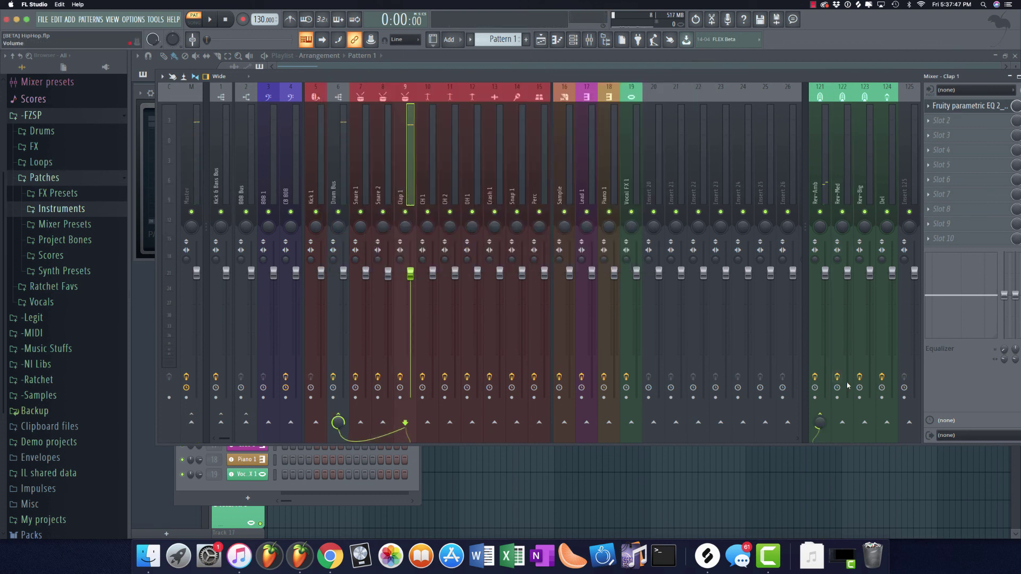
pyautogui.click(820, 422)
pyautogui.click(842, 422)
pyautogui.moveTo(844, 426); pyautogui.dragTo(843, 458)
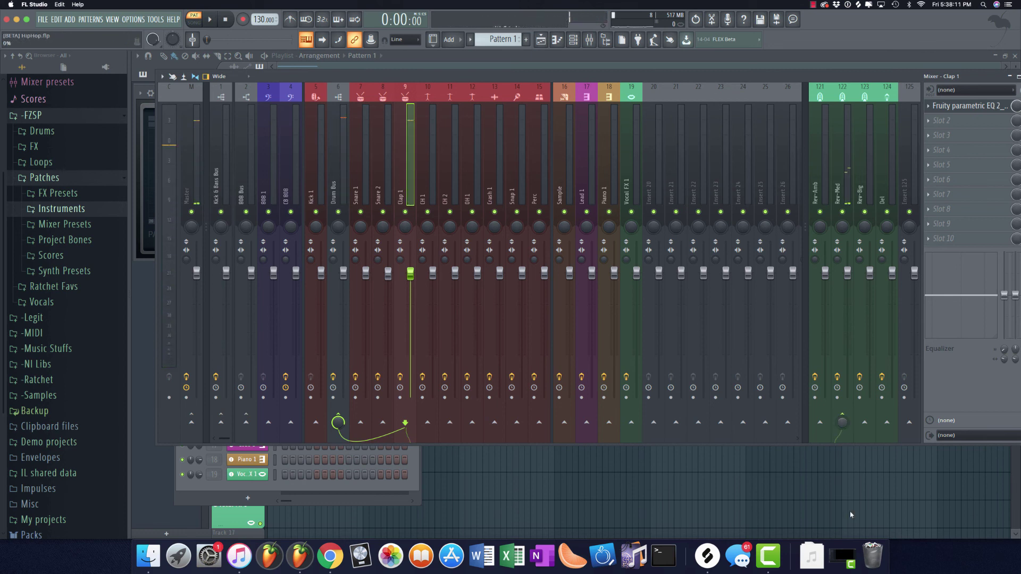
# Switch Clap 1's reverb send from Rev-Med to Rev-Amb, then select the Rev-Big bus
pyautogui.click(842, 422)
pyautogui.click(819, 422)
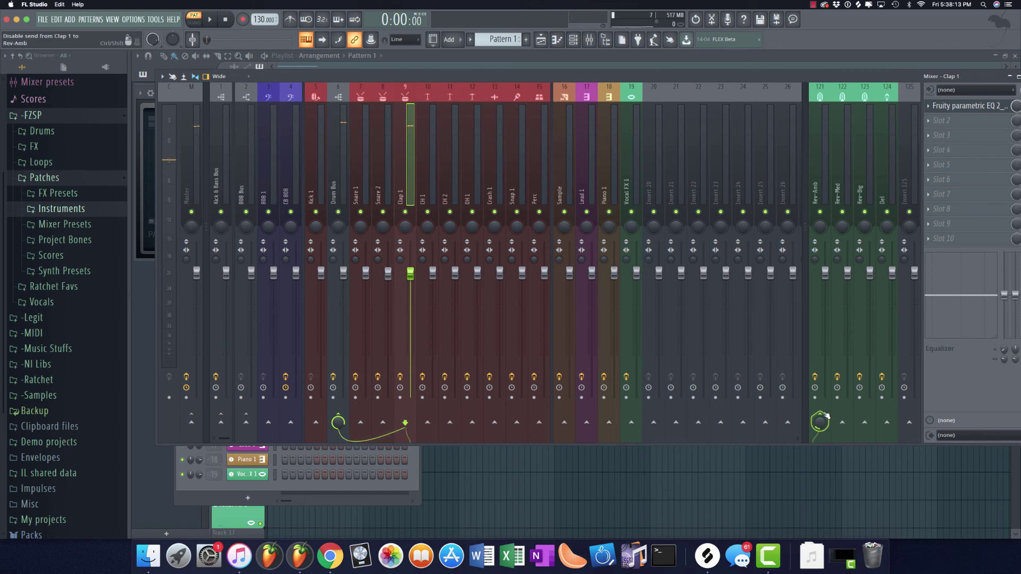
pyautogui.click(867, 151)
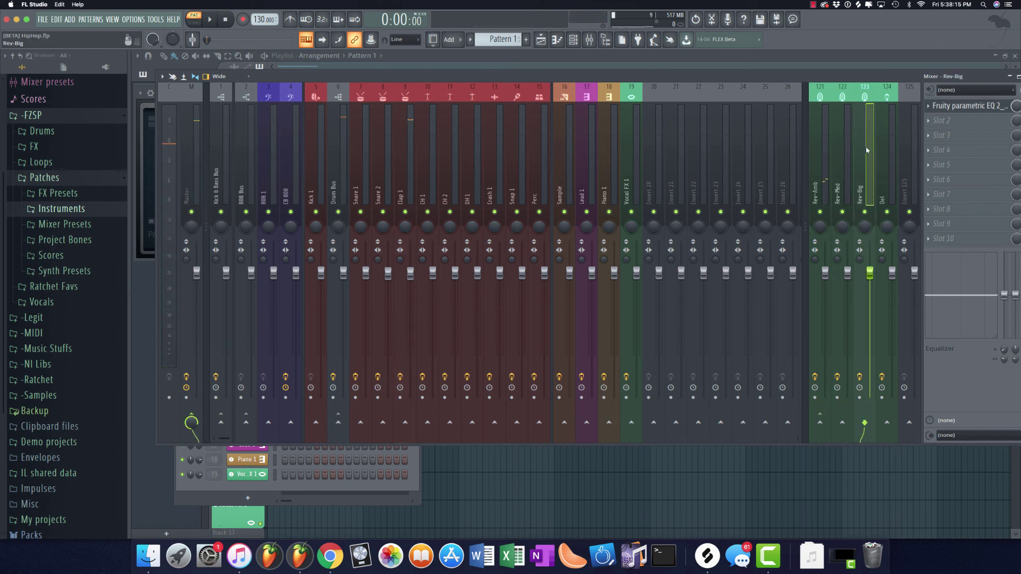
# Load ArtsAcoustic Reverb into Rev-Big's first slot, ahead of Fruity parametric EQ 2, with 8.374 s decay
pyautogui.click(957, 121)
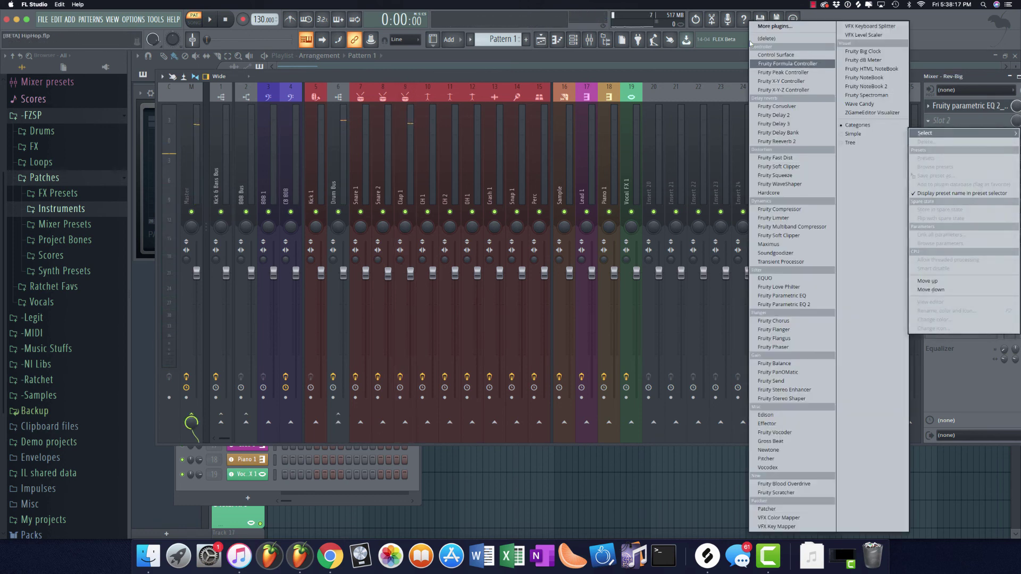
pyautogui.click(766, 27)
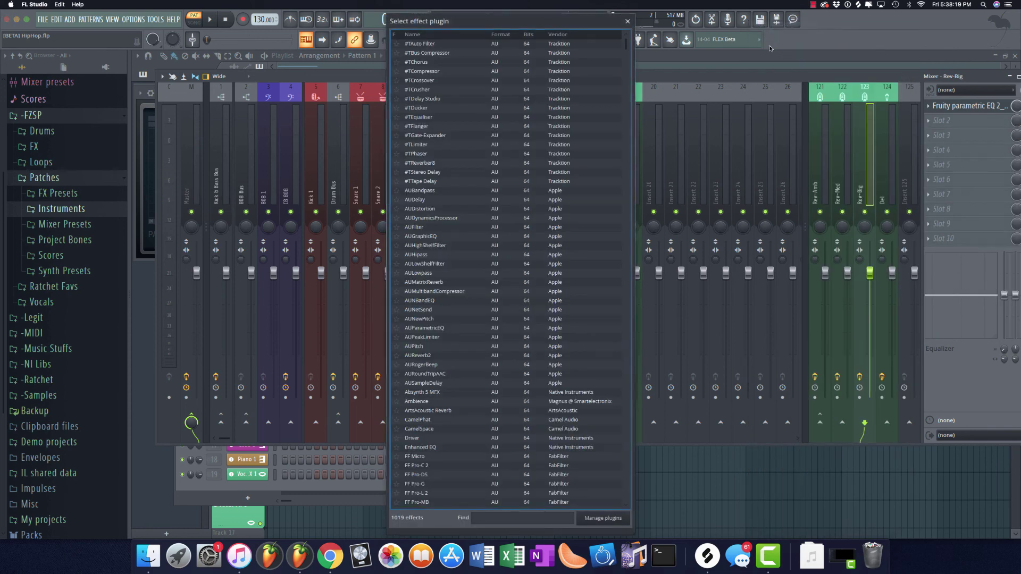
pyautogui.write('Arts')
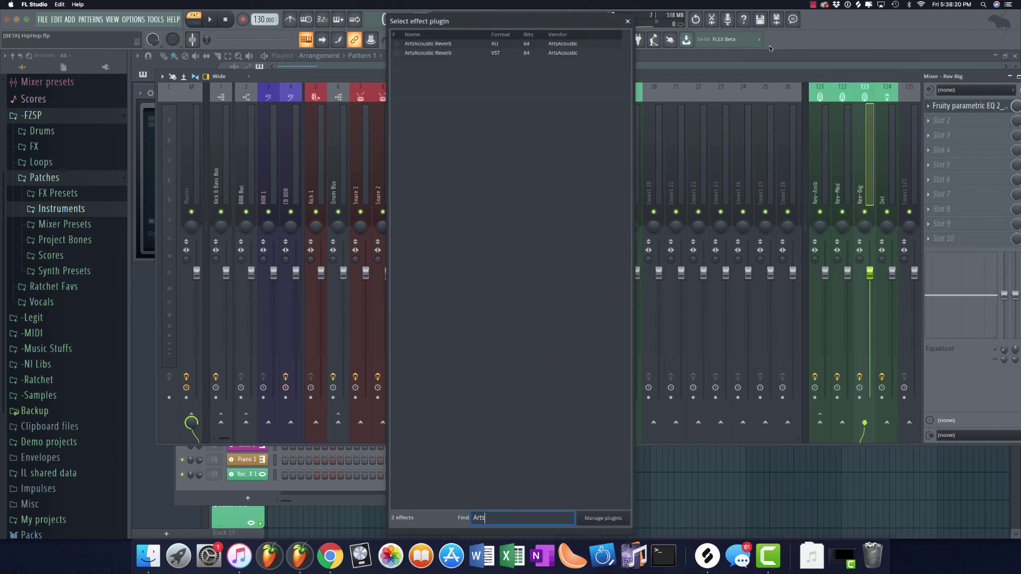
pyautogui.doubleClick(463, 54)
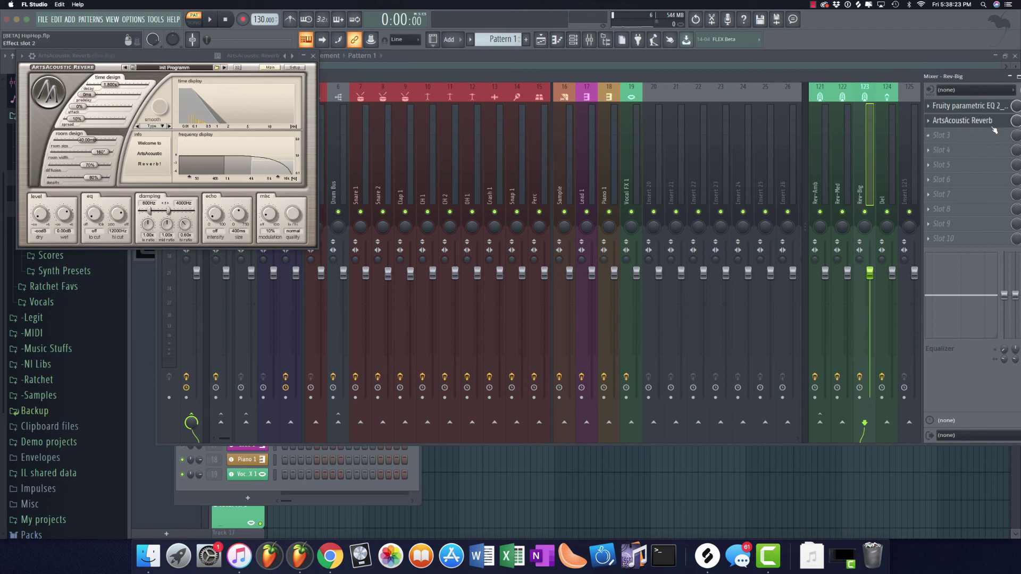
pyautogui.moveTo(994, 126); pyautogui.dragTo(993, 108)
pyautogui.moveTo(160, 56); pyautogui.dragTo(405, 143)
pyautogui.moveTo(358, 177); pyautogui.dragTo(370, 177)
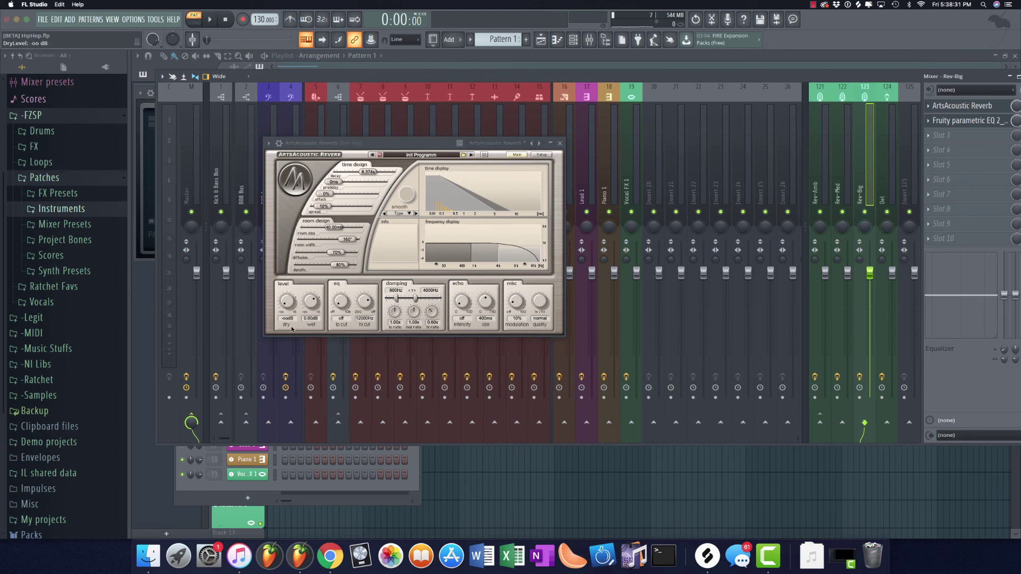
# Raise the reverb's low cut and Mid-Hi crossover, set type to wide, spread 9%, and enlarge the room slightly
pyautogui.moveTo(343, 307); pyautogui.dragTo(341, 296)
pyautogui.moveTo(415, 297); pyautogui.dragTo(421, 299)
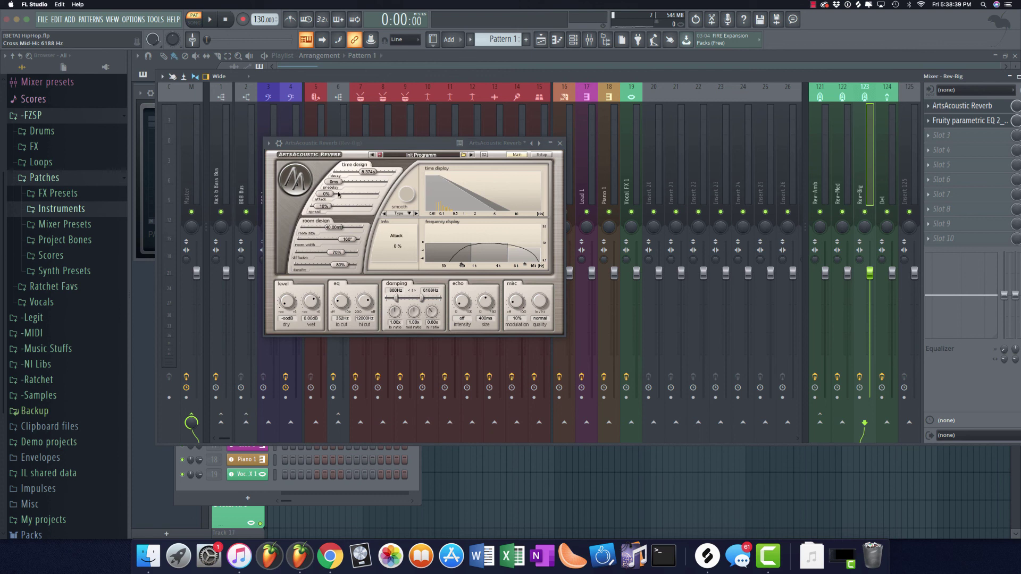
pyautogui.moveTo(326, 206); pyautogui.dragTo(333, 206)
pyautogui.click(409, 213)
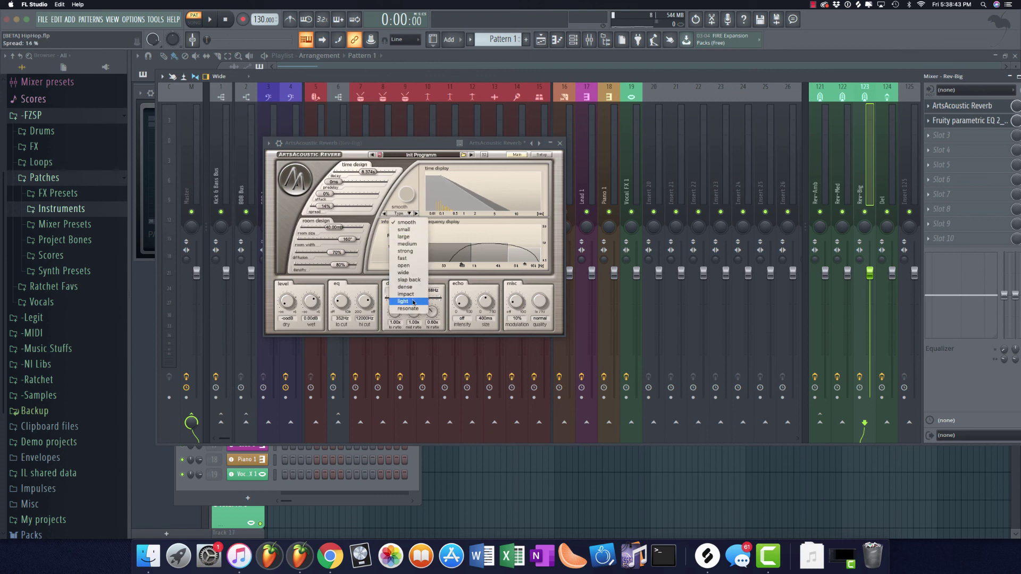
pyautogui.click(405, 272)
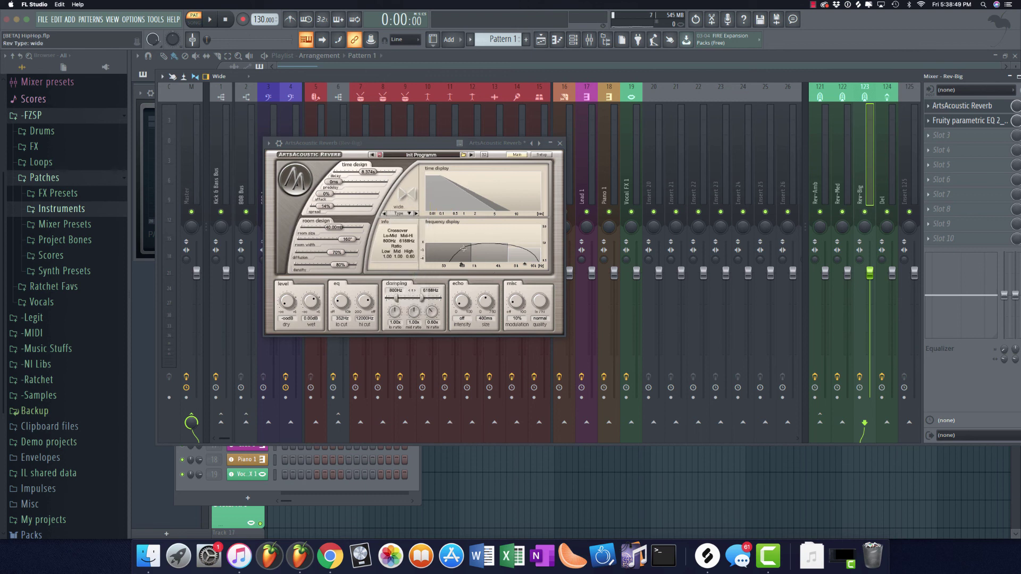
pyautogui.moveTo(327, 193); pyautogui.dragTo(331, 195)
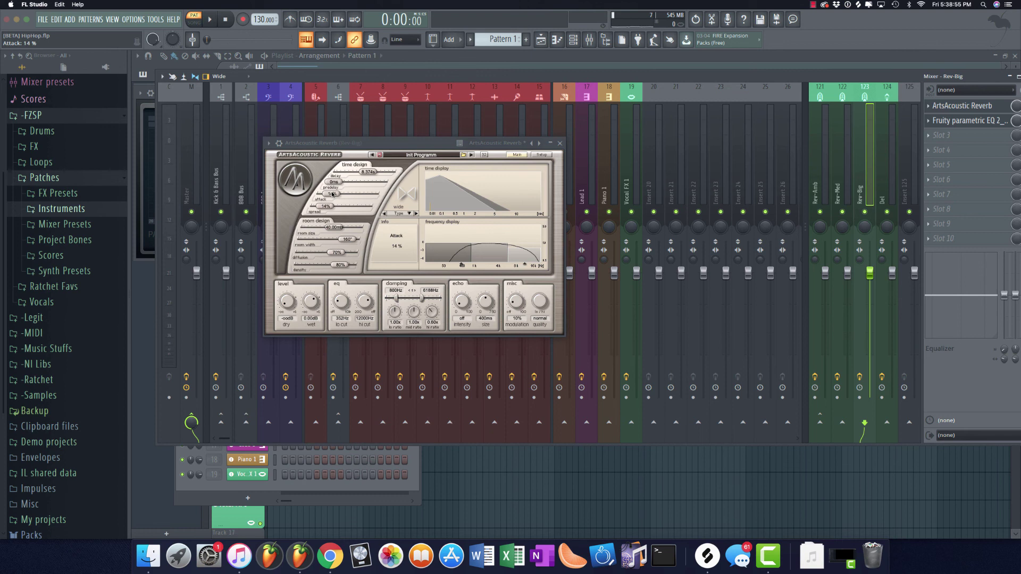
pyautogui.moveTo(327, 205); pyautogui.dragTo(325, 208)
pyautogui.moveTo(334, 227)
pyautogui.mouseDown()
pyautogui.moveTo(353, 230)
pyautogui.moveTo(344, 231)
pyautogui.mouseUp()
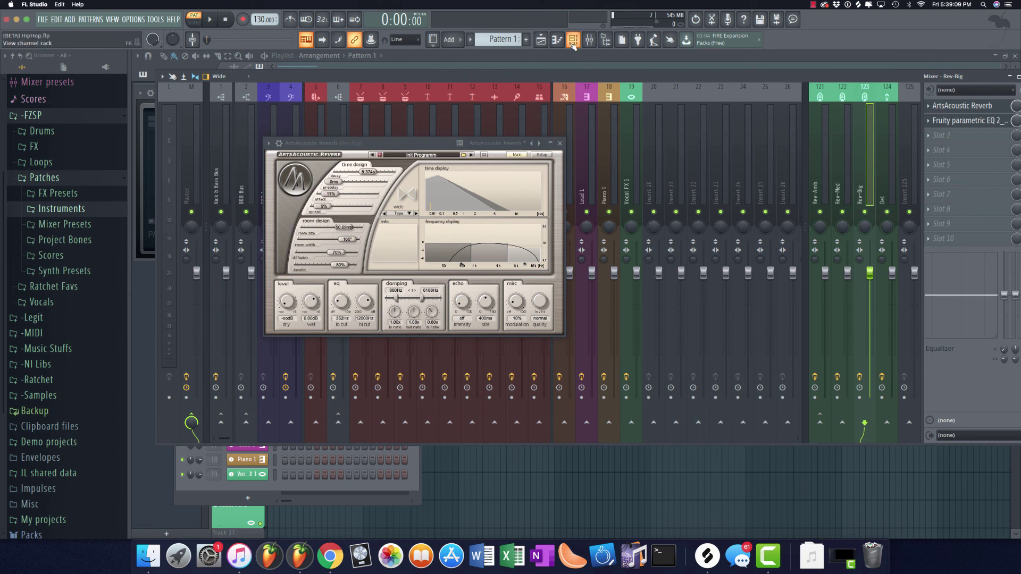
# Close the reverb window and test a Clap 1 send to Rev-Big, then remove it, keeping only Rev-Amb
pyautogui.click(573, 40)
pyautogui.click(560, 145)
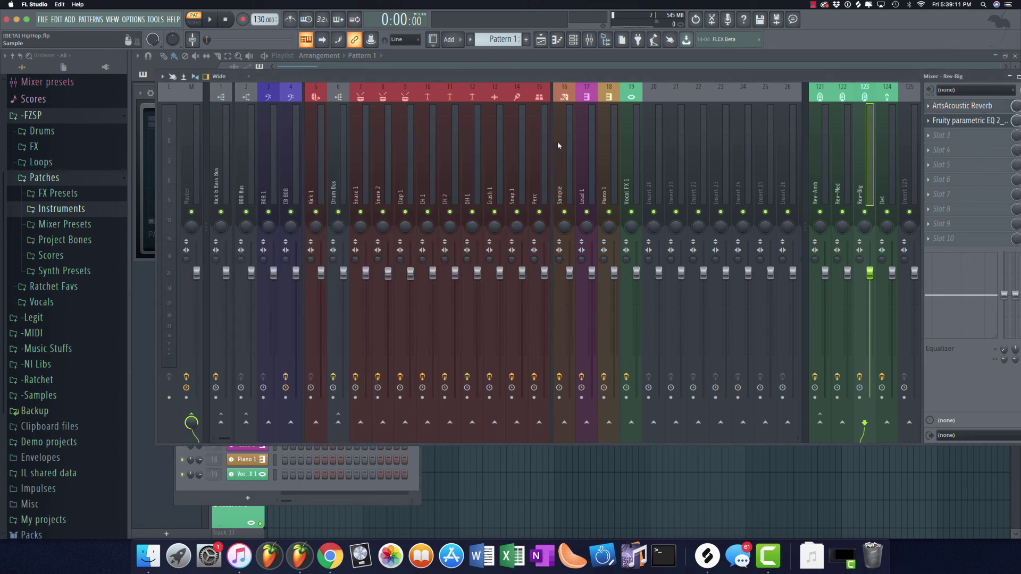
pyautogui.click(410, 160)
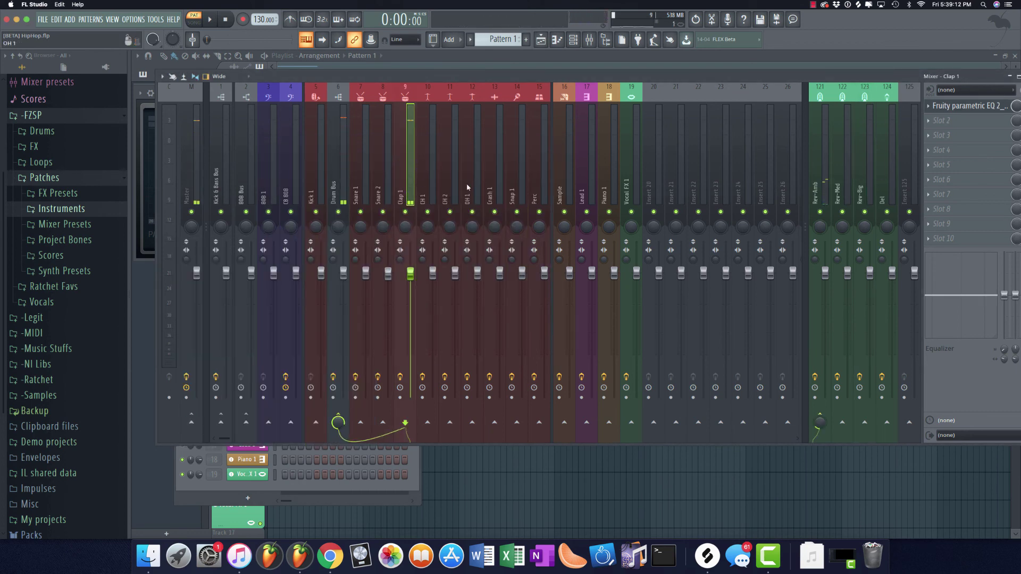
pyautogui.click(866, 424)
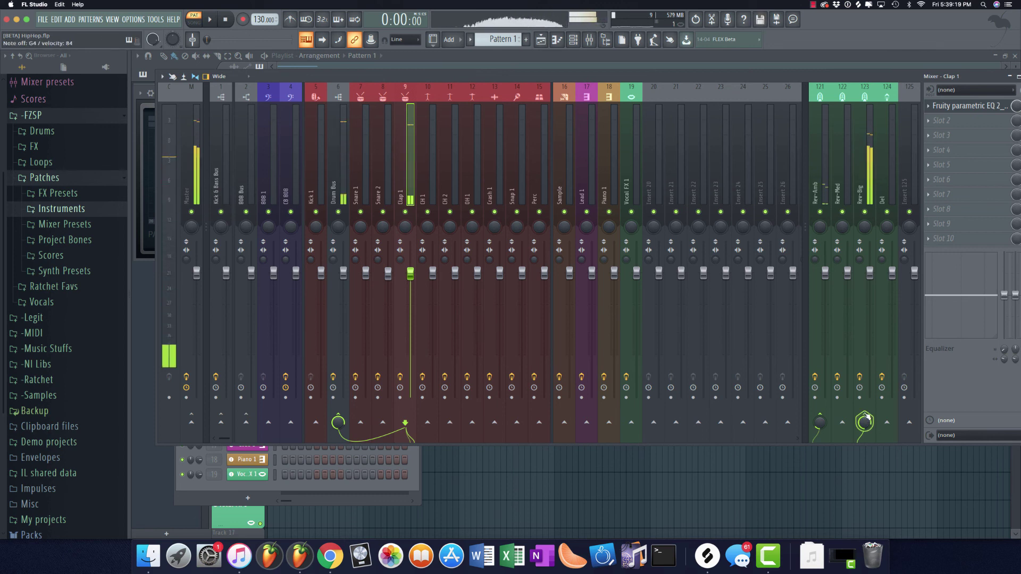
pyautogui.click(865, 421)
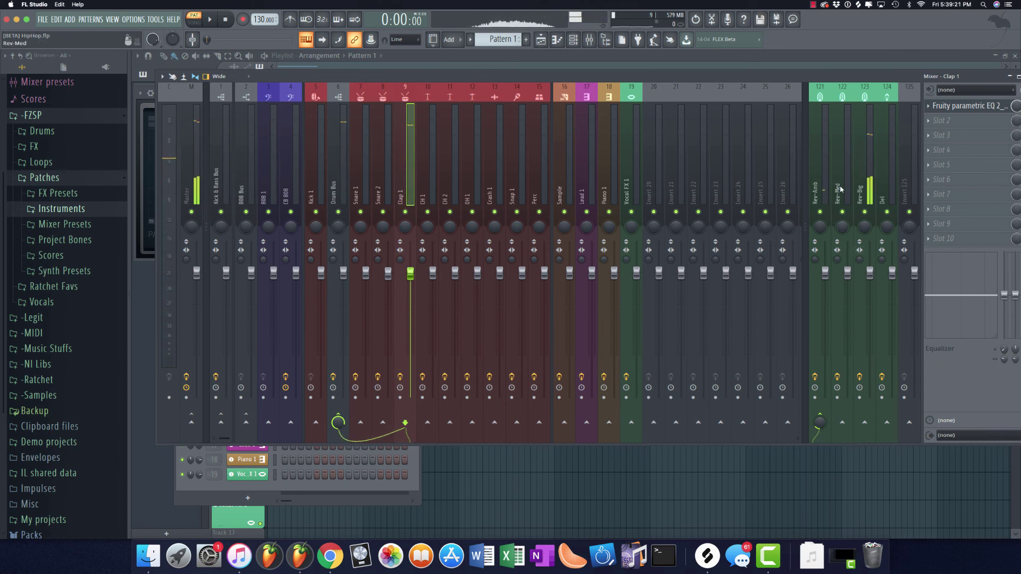
pyautogui.click(868, 175)
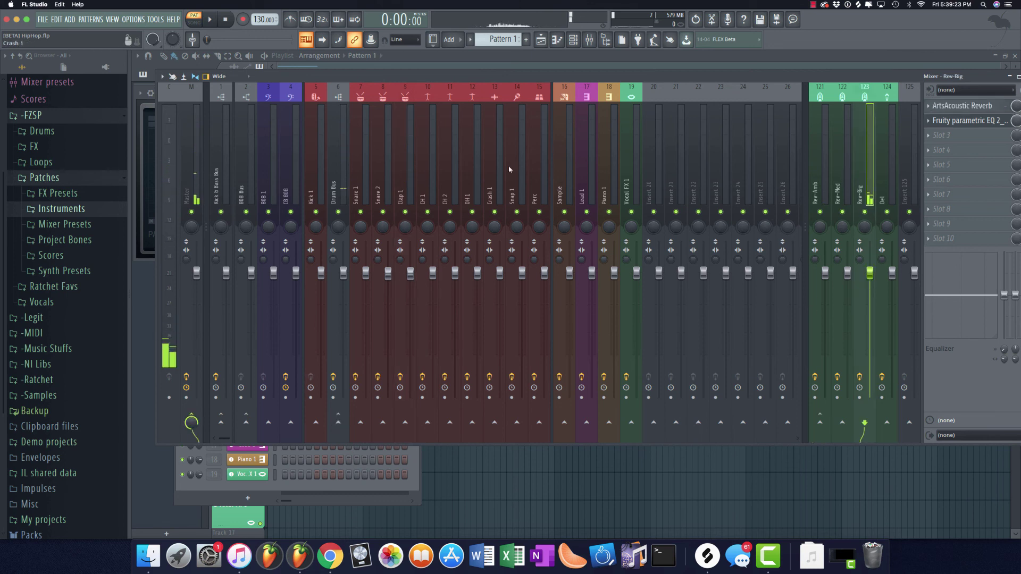
pyautogui.click(396, 192)
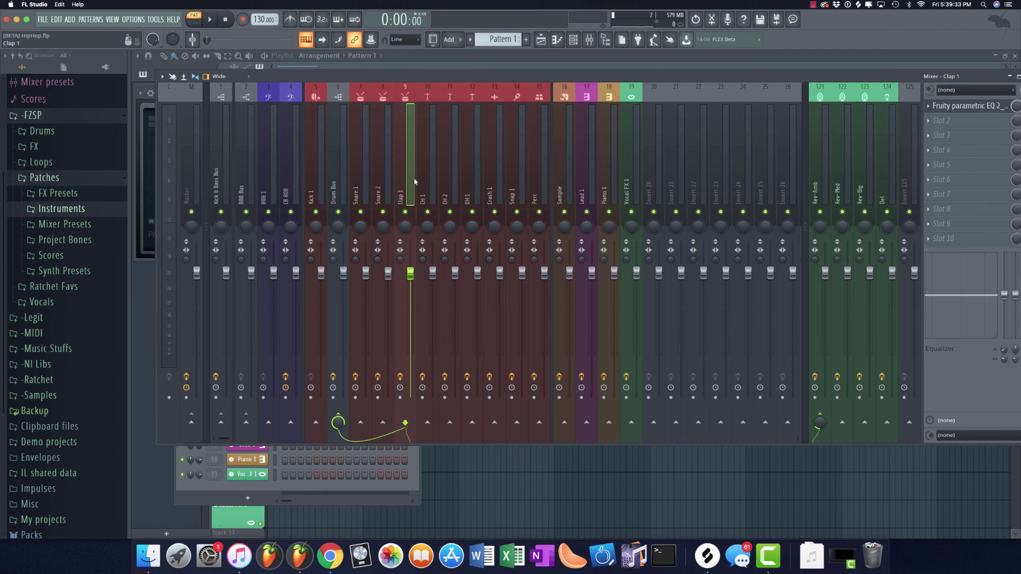
# Send CH 1 to the Rev-Amb reverb bus and raise its send level
pyautogui.click(573, 39)
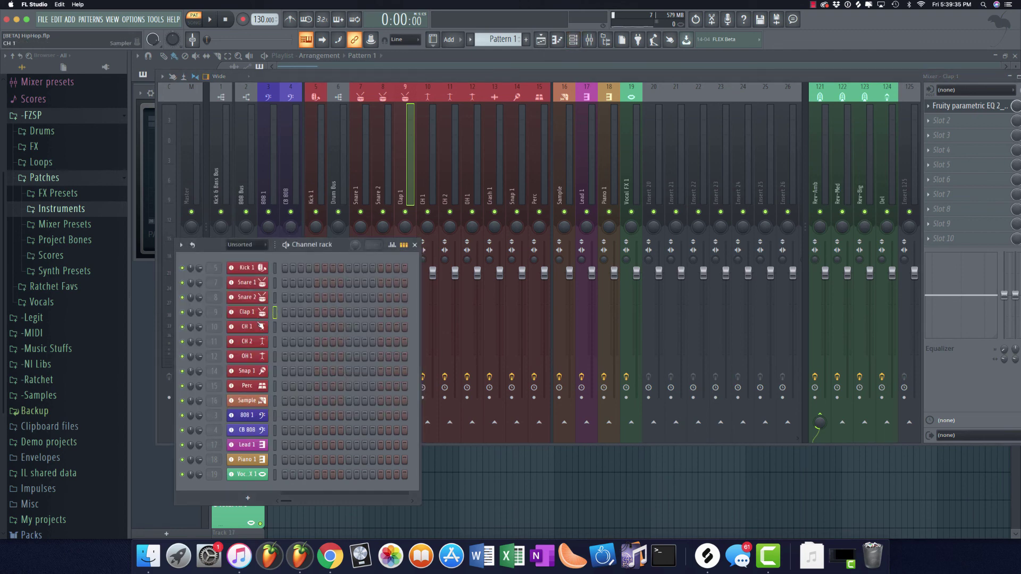
pyautogui.click(260, 326)
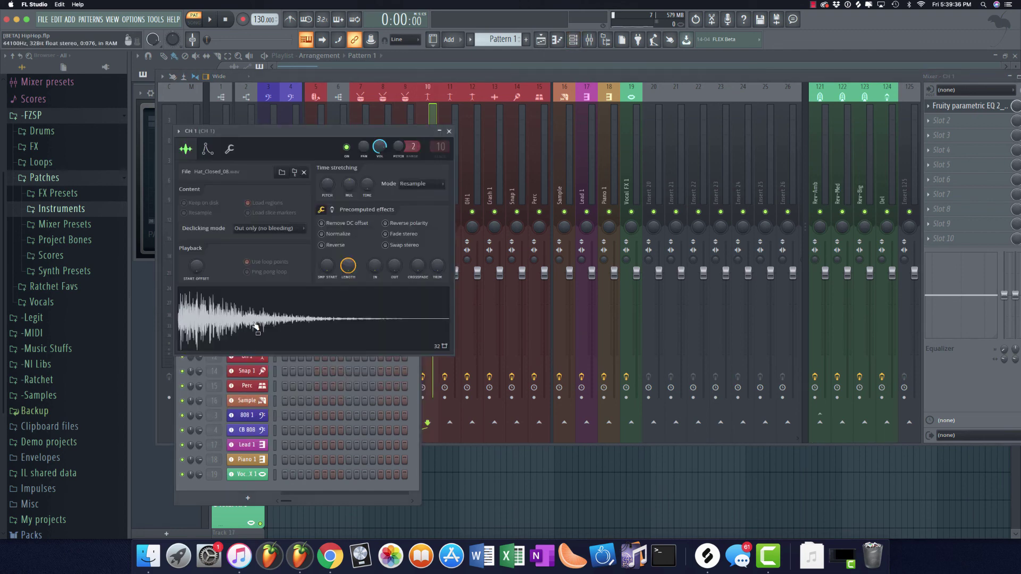
pyautogui.click(448, 132)
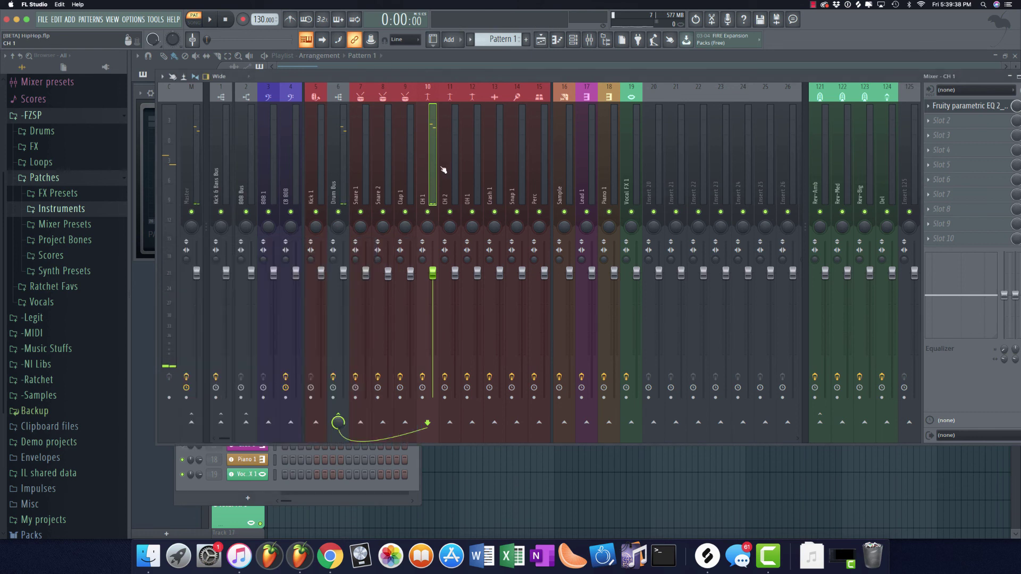
pyautogui.click(400, 185)
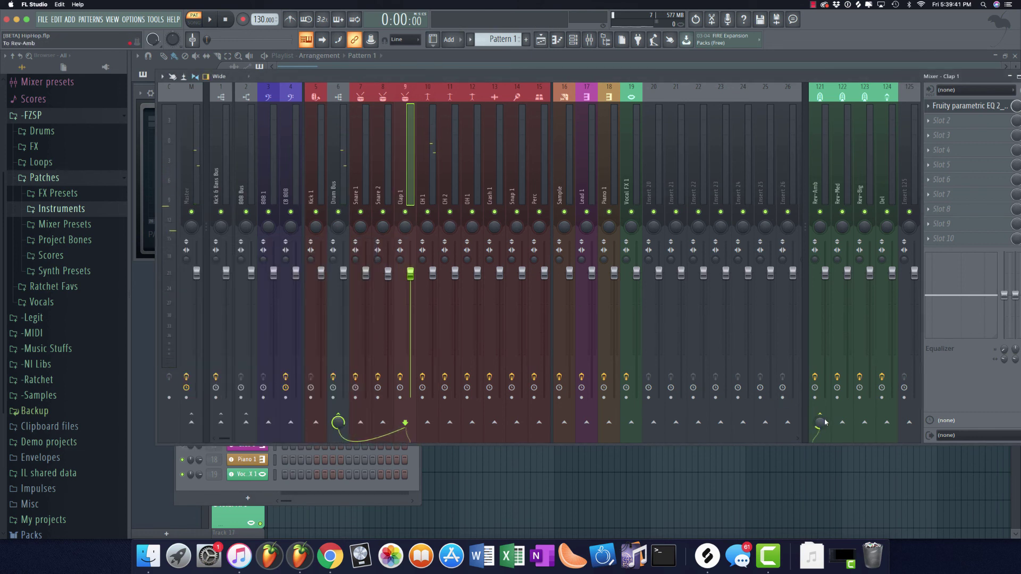
pyautogui.click(423, 168)
pyautogui.click(819, 425)
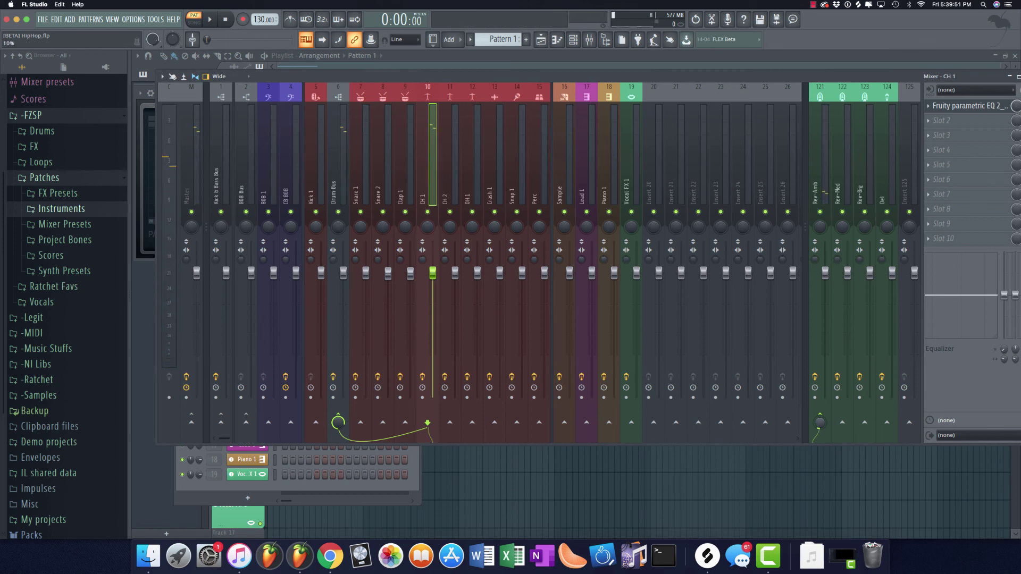
pyautogui.moveTo(819, 423); pyautogui.dragTo(819, 396)
# Select OH 1 and send it to the Rev-Med reverb bus, adjusting the send level
pyautogui.press('Left')
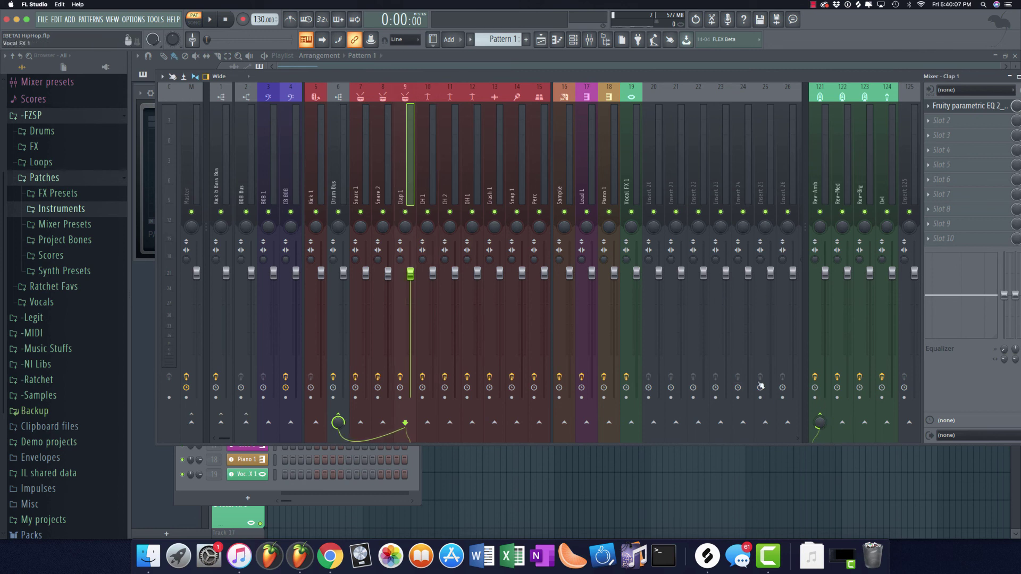
pyautogui.click(426, 189)
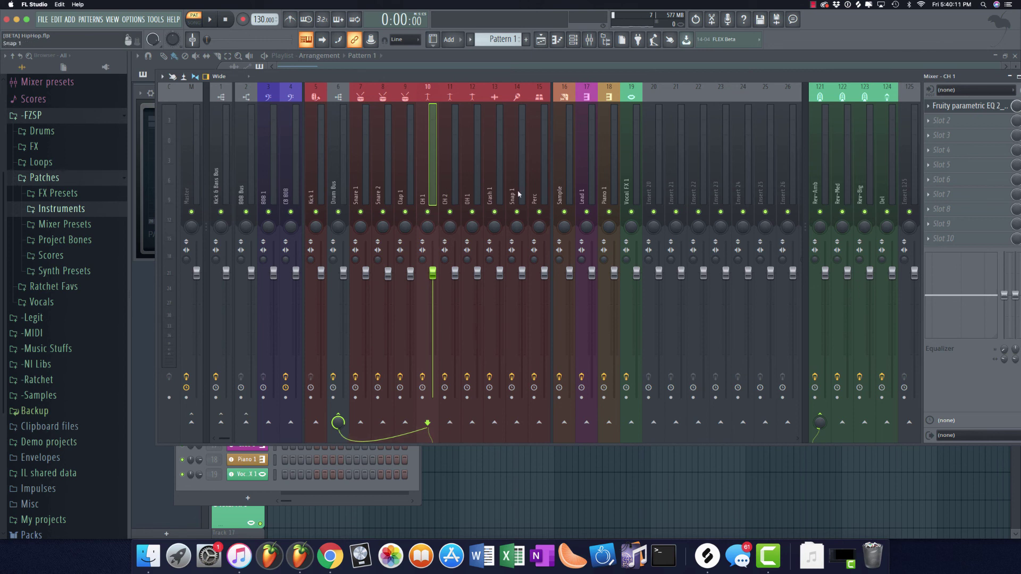
pyautogui.press('Right')
pyautogui.press('Right')
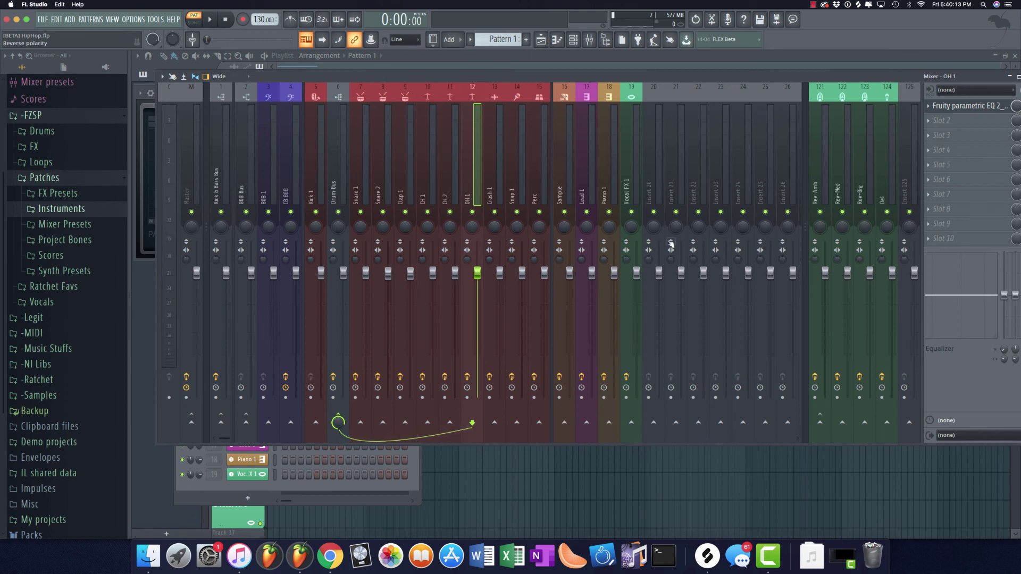
pyautogui.click(573, 40)
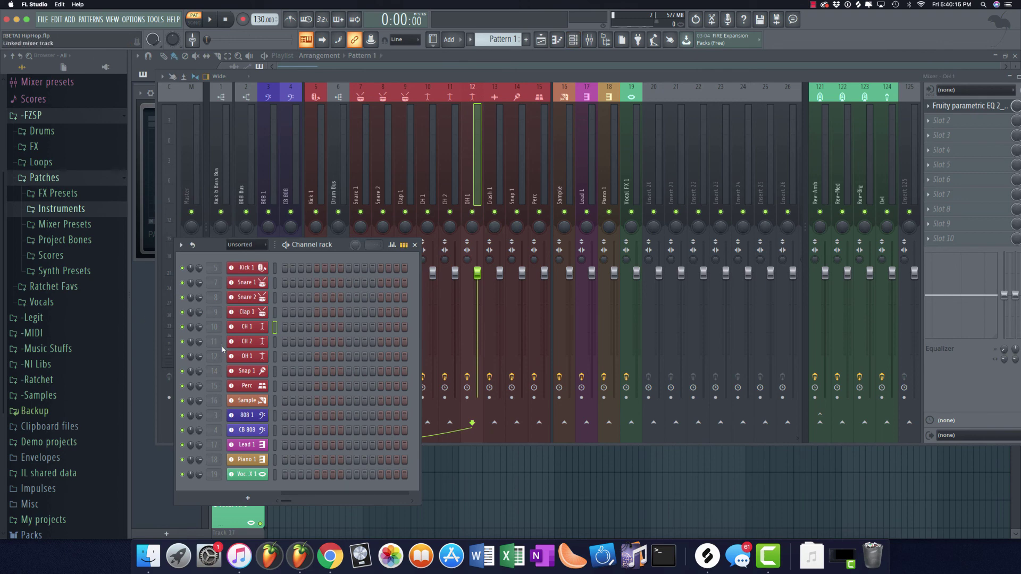
pyautogui.click(244, 340)
pyautogui.click(474, 156)
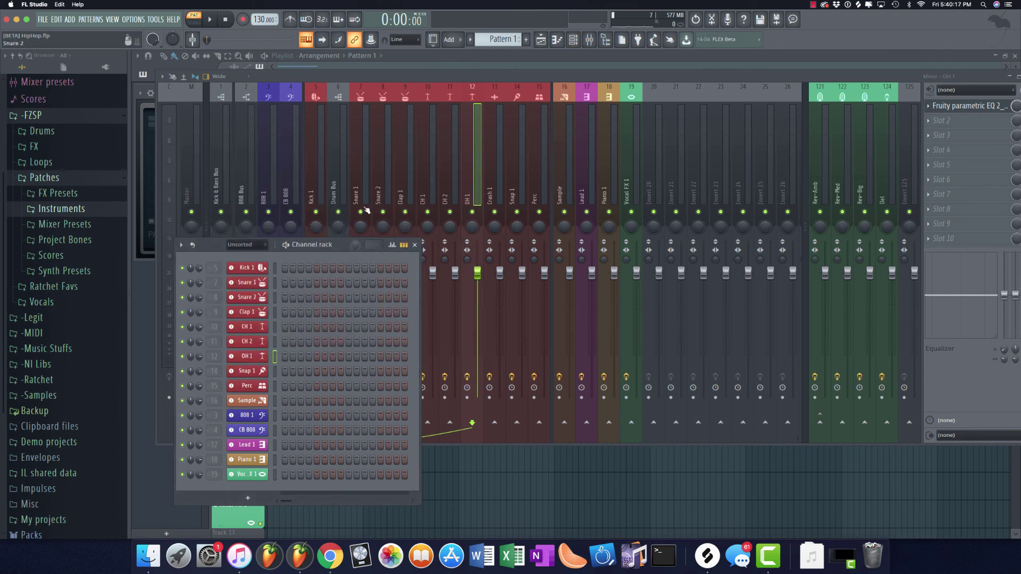
pyautogui.click(861, 353)
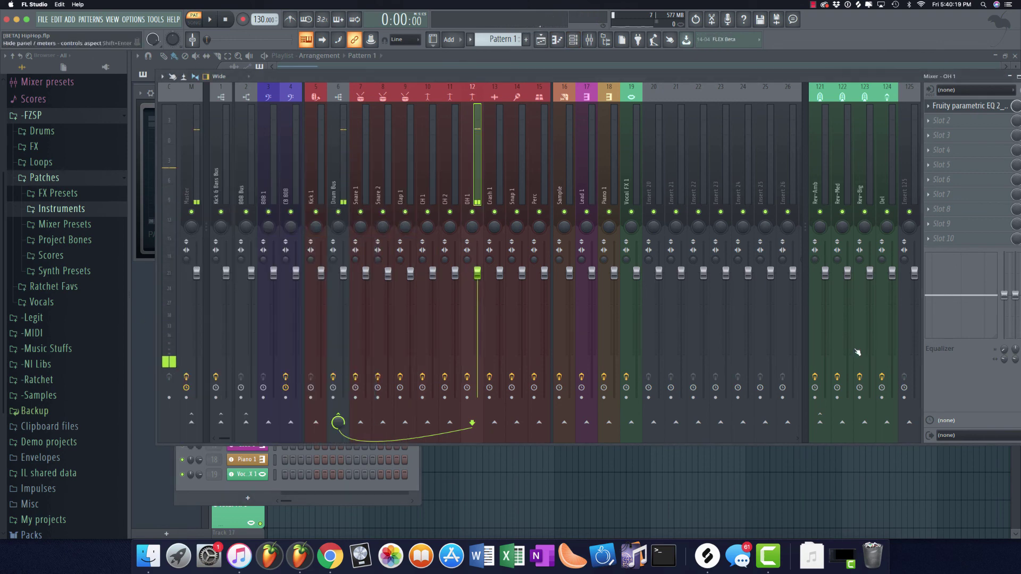
pyautogui.click(842, 422)
pyautogui.moveTo(845, 426)
pyautogui.mouseDown()
pyautogui.moveTo(845, 458)
pyautogui.moveTo(845, 441)
pyautogui.mouseUp()
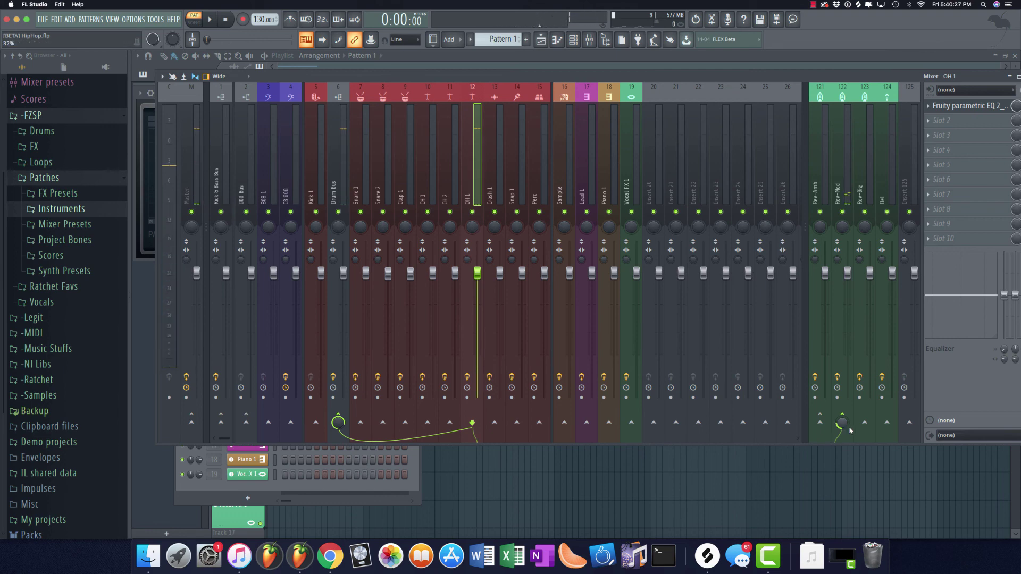
# Set Rev-Med's ValhallaVintageVerb decay to about 2.21 s, then also send OH 1 to Rev-Amb
pyautogui.click(849, 191)
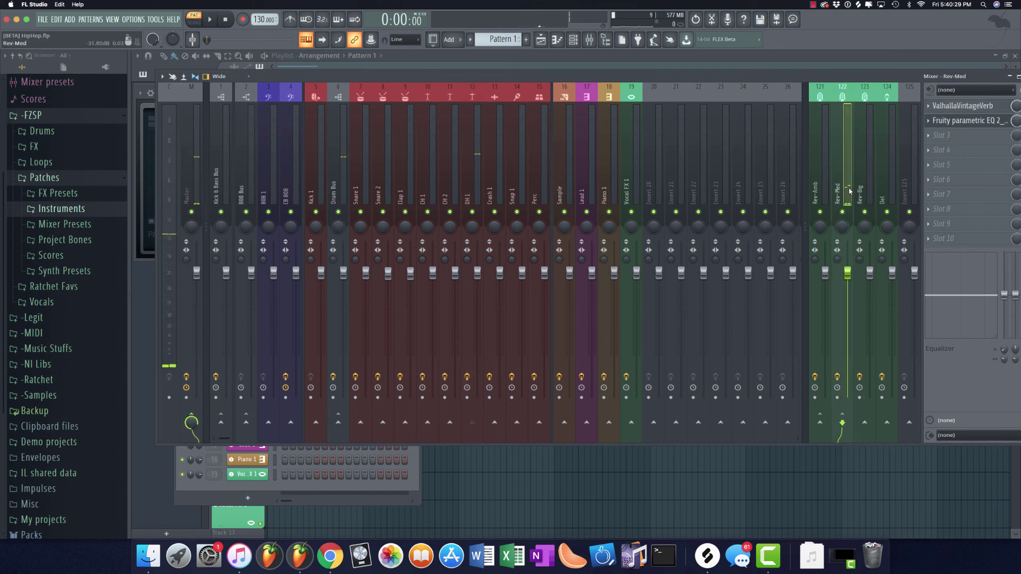
pyautogui.click(963, 105)
pyautogui.scroll(-5, 426, 179)
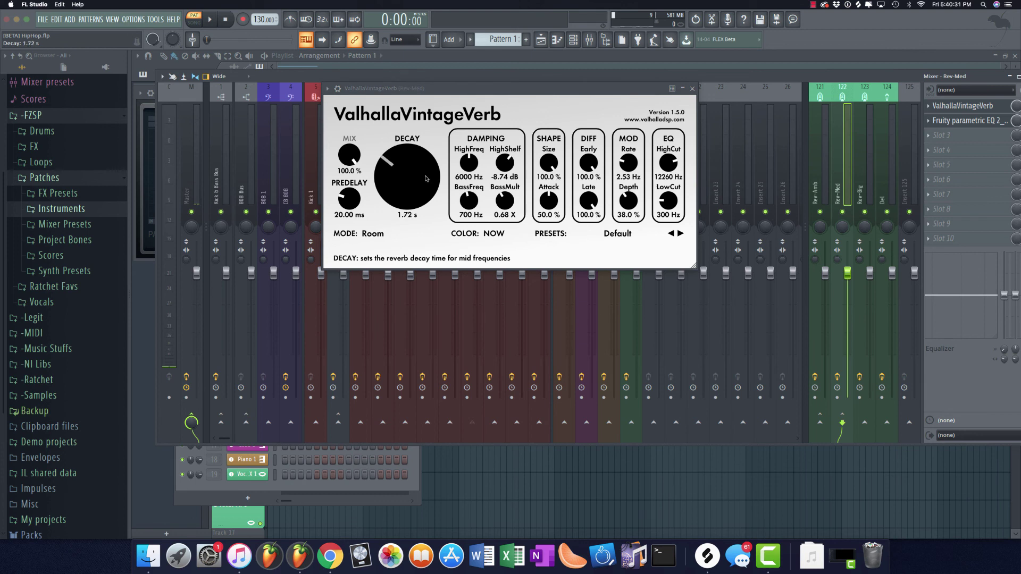
pyautogui.scroll(2, 426, 179)
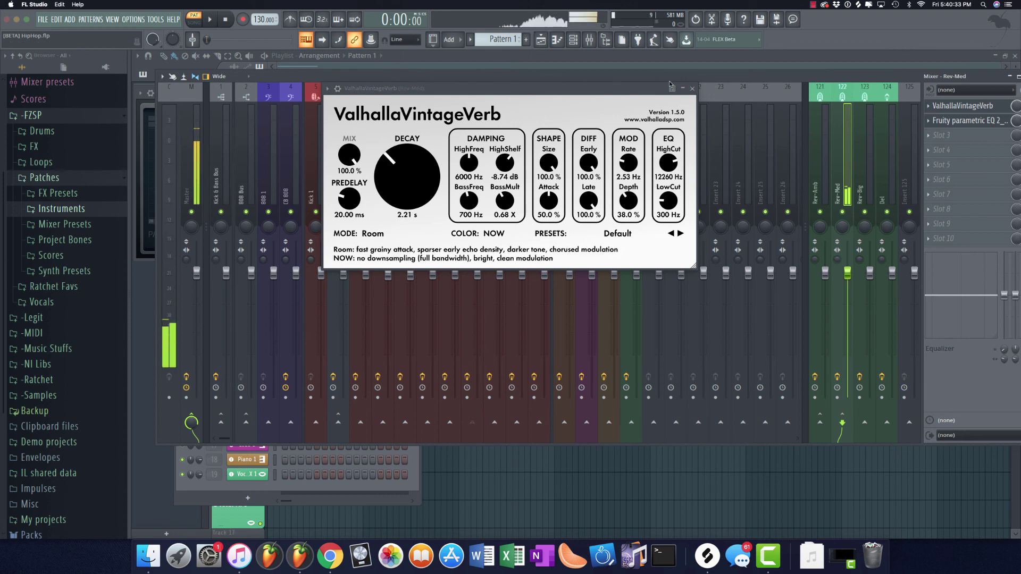
pyautogui.click(471, 319)
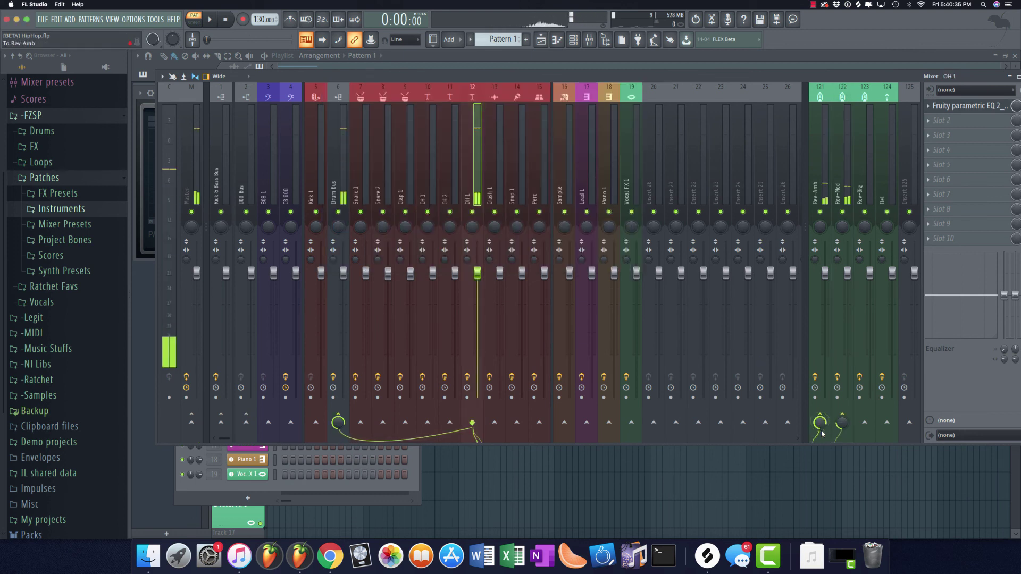
pyautogui.click(820, 419)
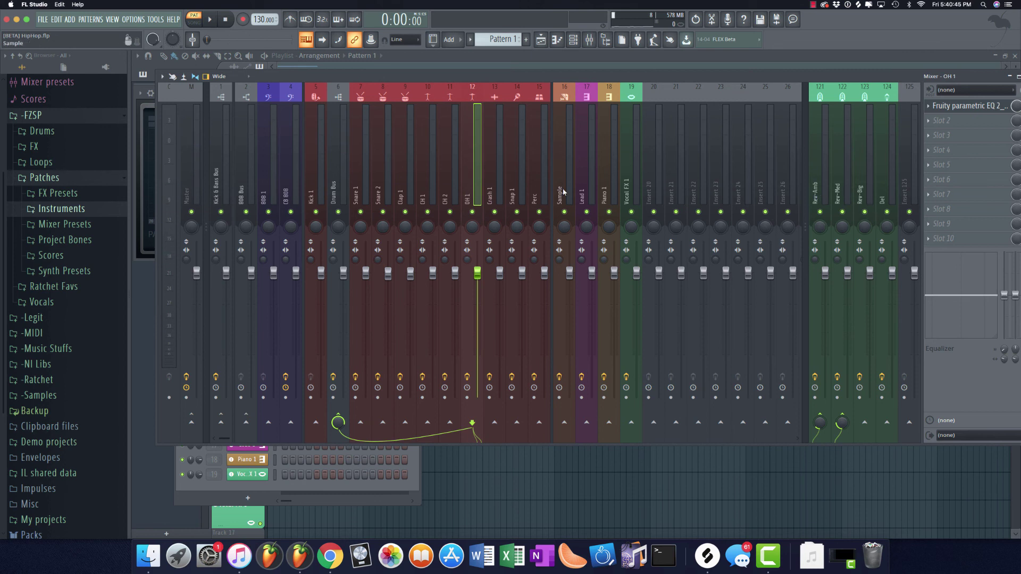
# Select Snap 1 and send it to both the Rev-Amb and Rev-Med reverbs
pyautogui.click(573, 39)
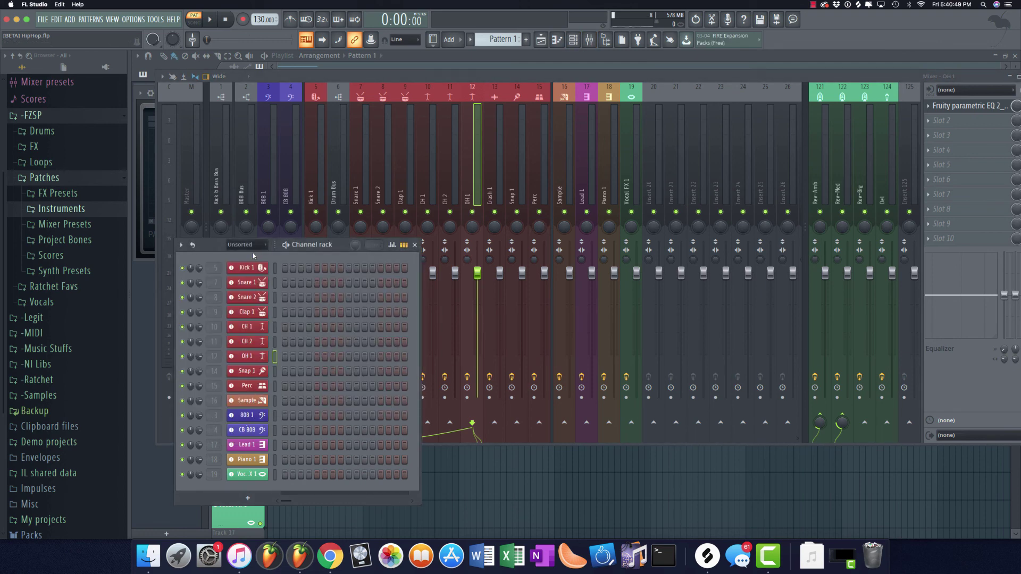
pyautogui.click(257, 372)
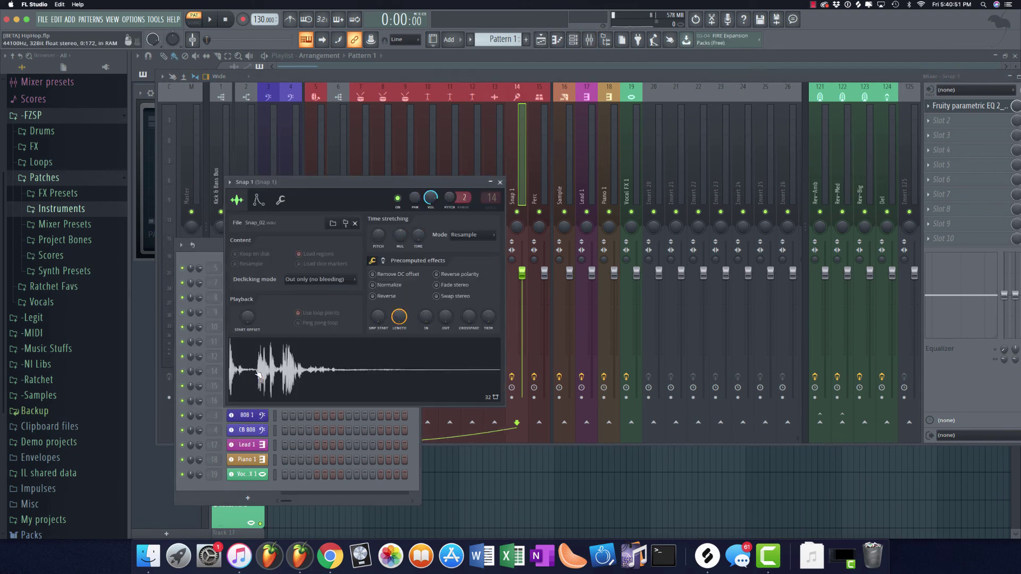
pyautogui.click(502, 187)
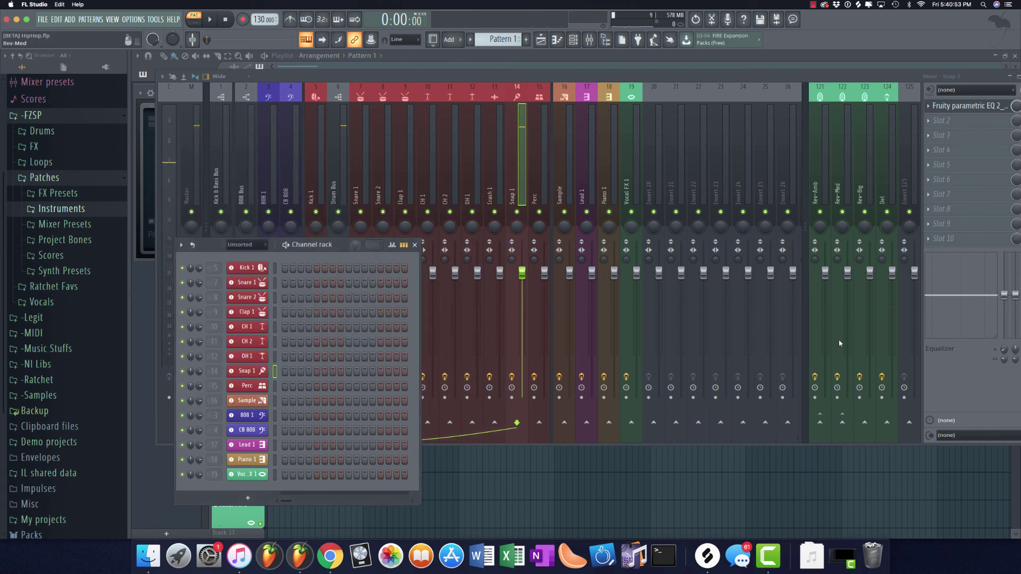
pyautogui.click(820, 422)
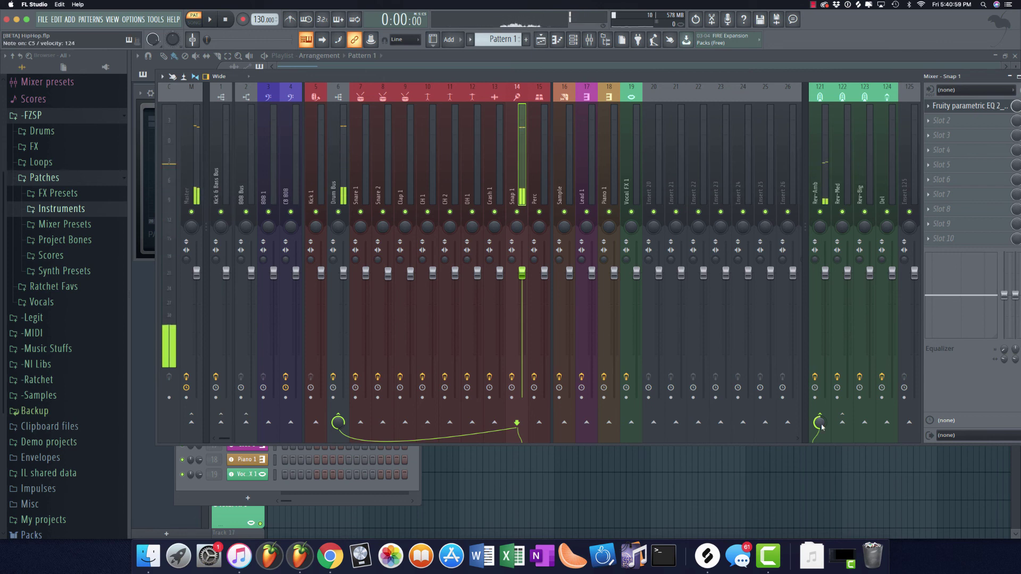
pyautogui.click(842, 422)
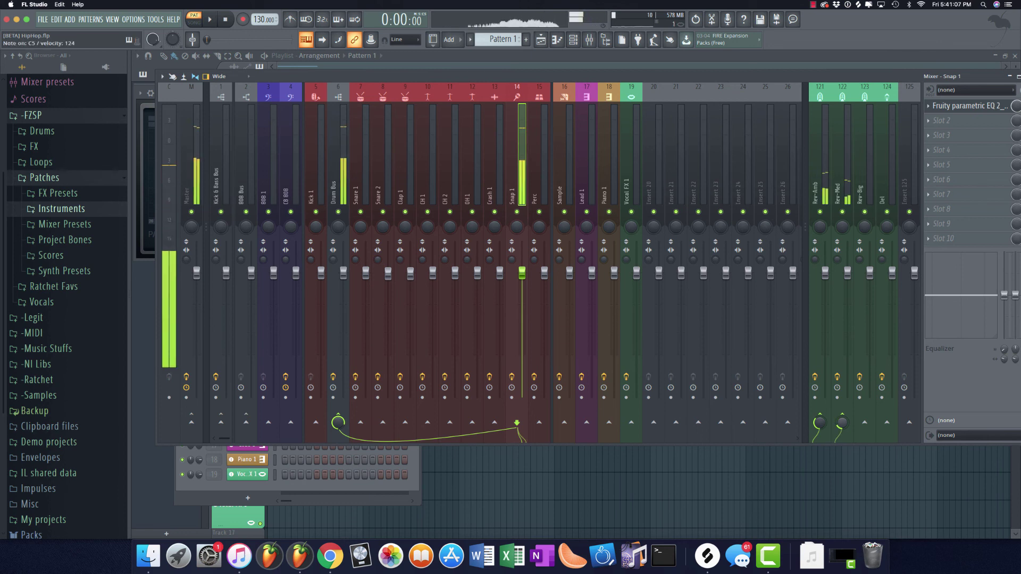
pyautogui.click(576, 41)
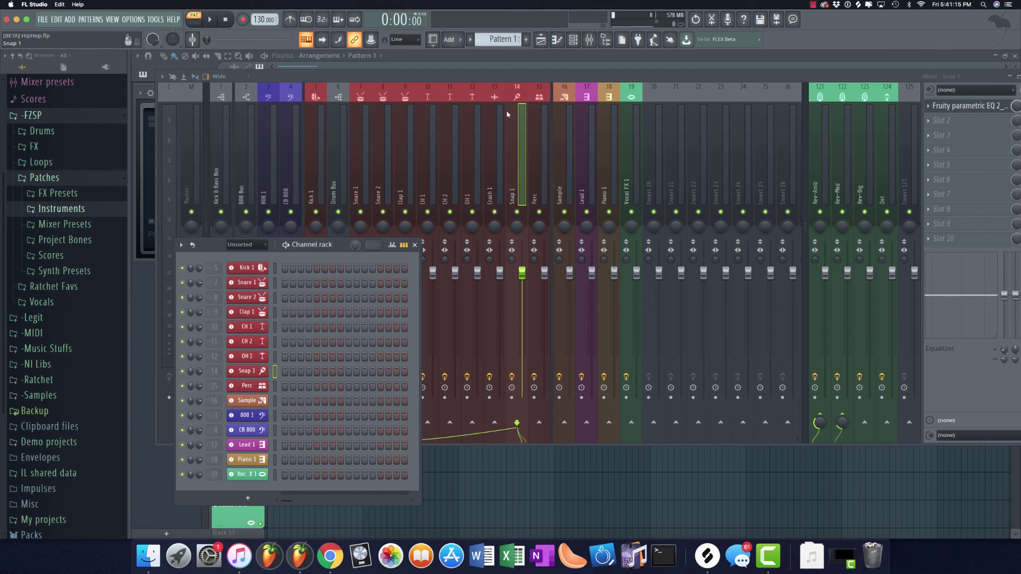
# Lower Crash 1 to -2.0 dB and send it to the Rev-Med and Rev-Big reverbs
pyautogui.click(542, 40)
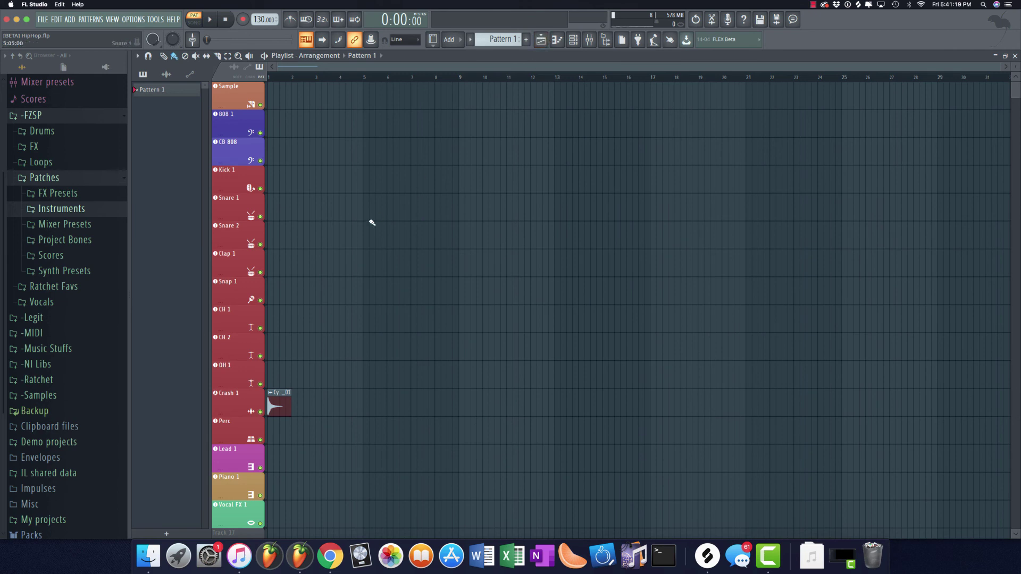
pyautogui.doubleClick(279, 408)
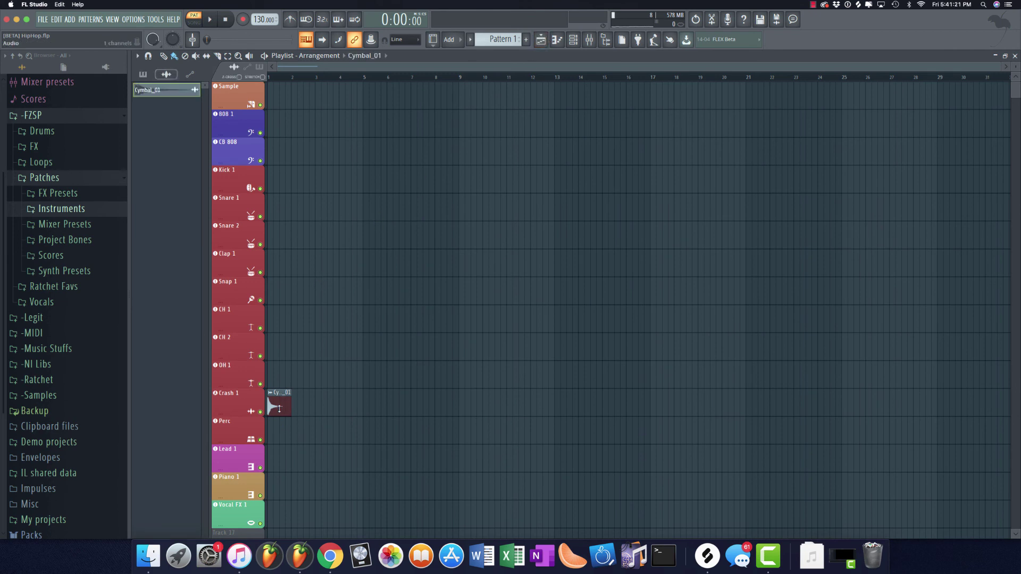
pyautogui.click(589, 40)
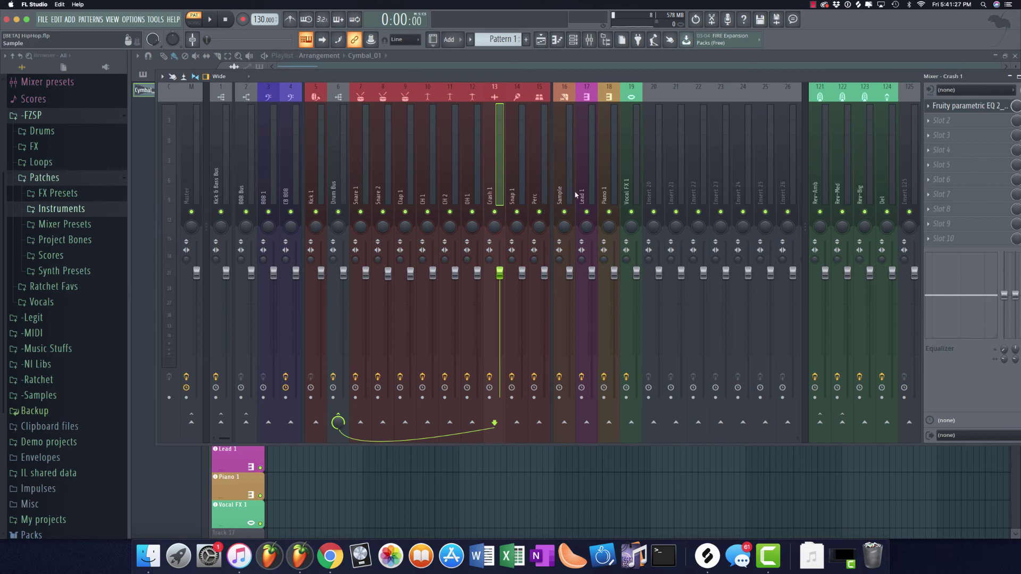
pyautogui.moveTo(499, 273); pyautogui.dragTo(500, 288)
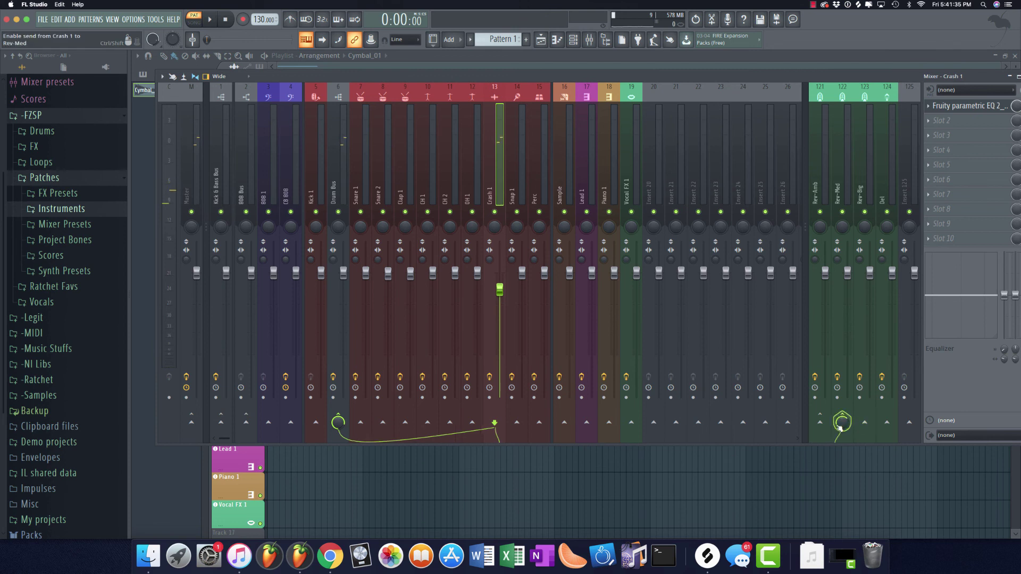
pyautogui.click(840, 426)
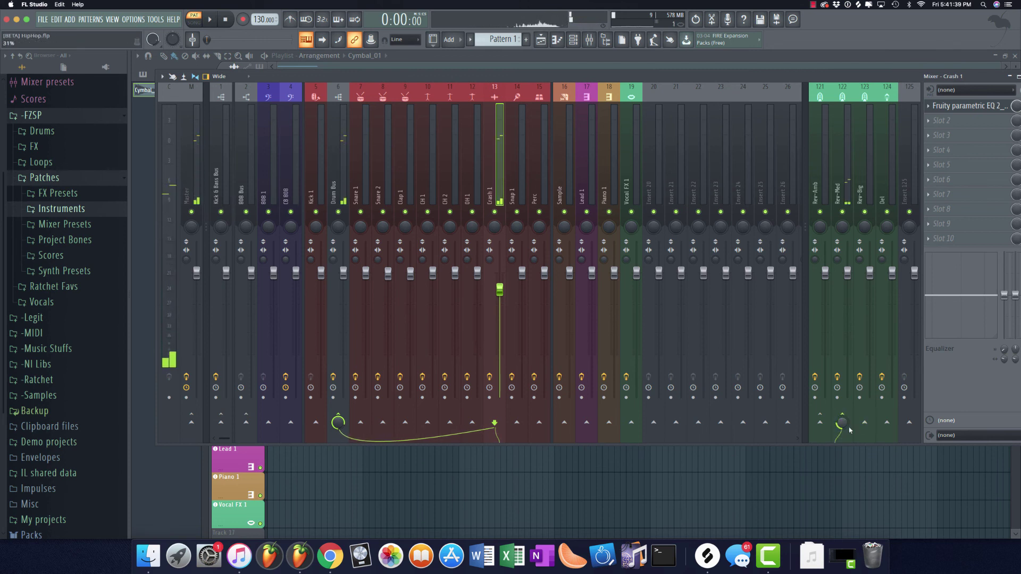
pyautogui.click(864, 423)
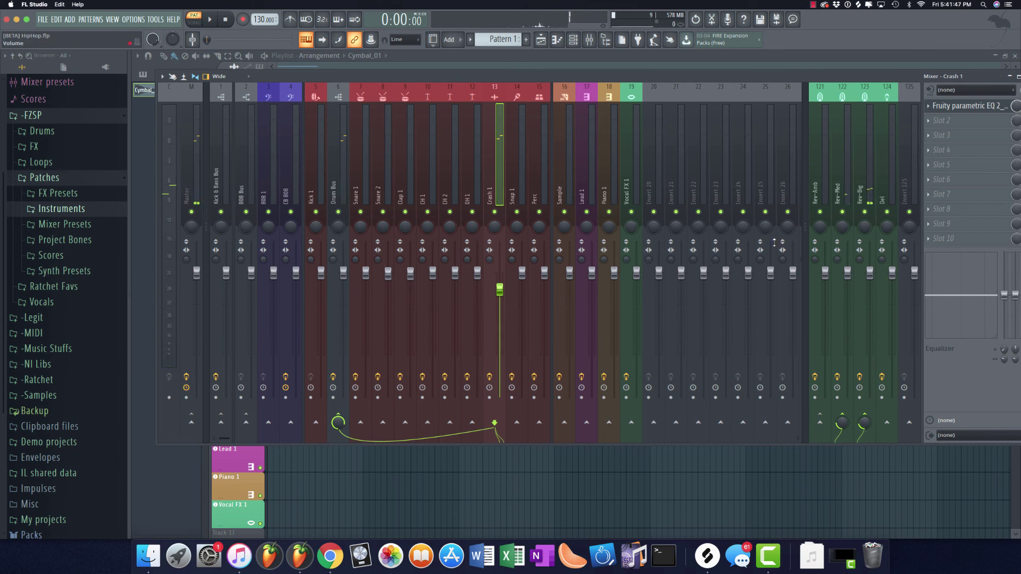
pyautogui.click(887, 228)
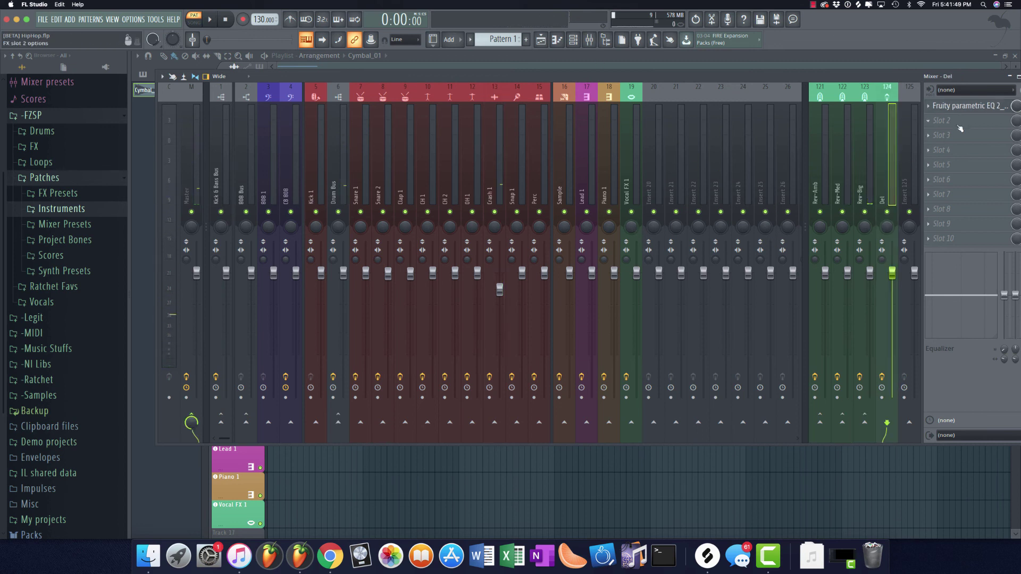
# Put Fruity Delay 2 in ping-pong mode in the Del track's first slot, ahead of the parametric EQ
pyautogui.moveTo(955, 107); pyautogui.dragTo(954, 123)
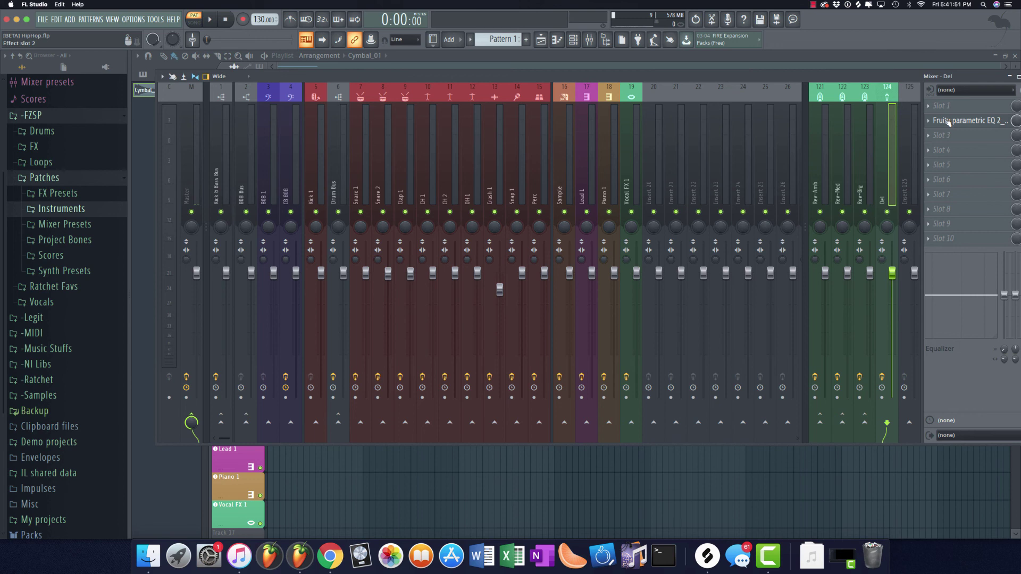
pyautogui.click(934, 108)
pyautogui.moveTo(927, 118)
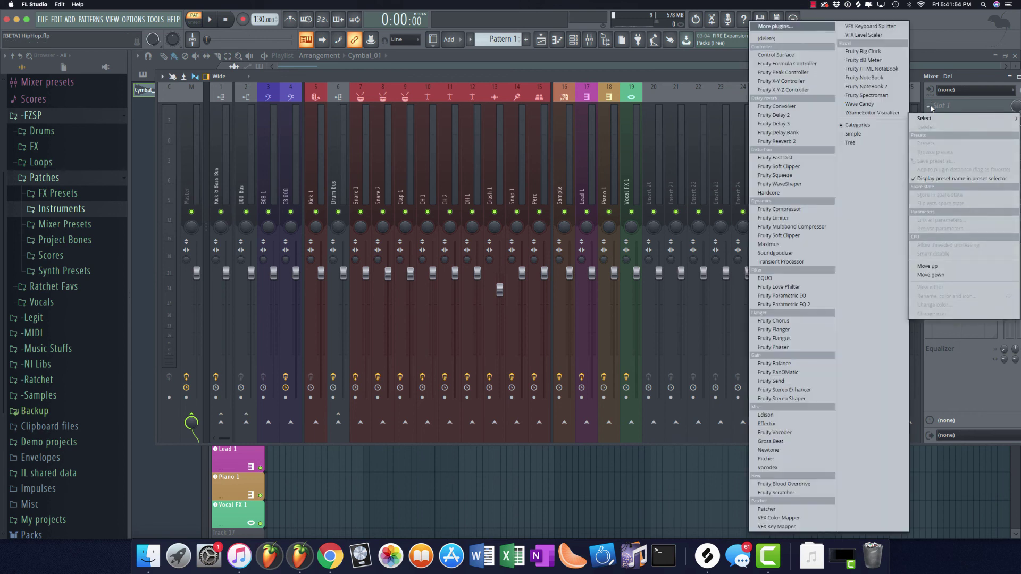
pyautogui.click(805, 115)
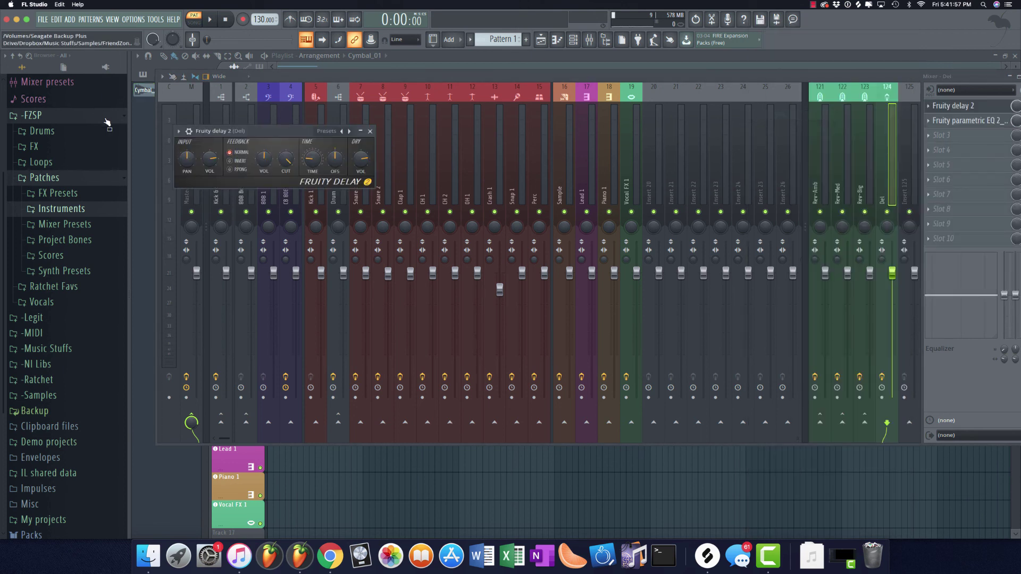
pyautogui.click(234, 170)
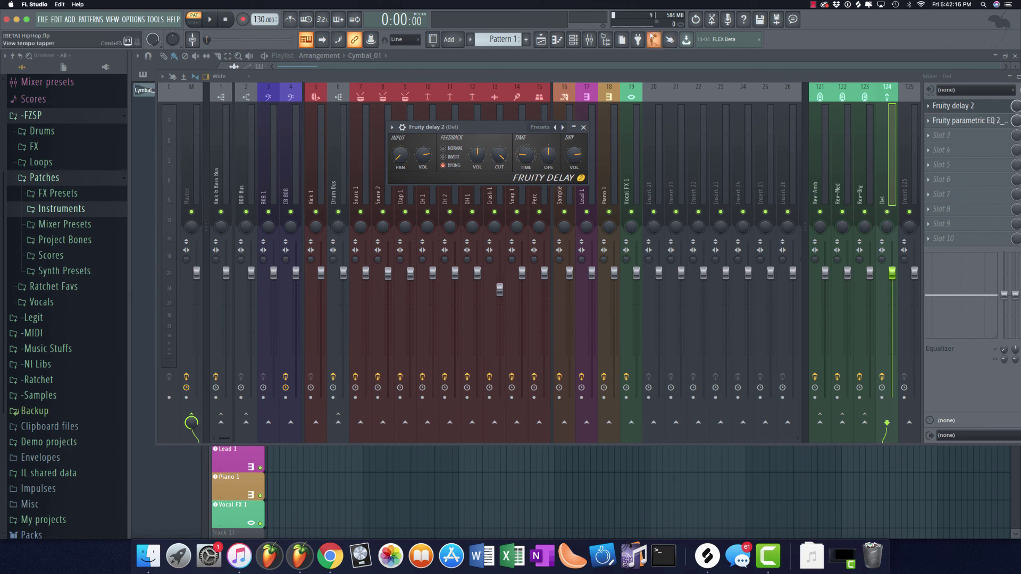
# Audition the delay during playback and send Crash 1 to the Del delay track
pyautogui.click(573, 40)
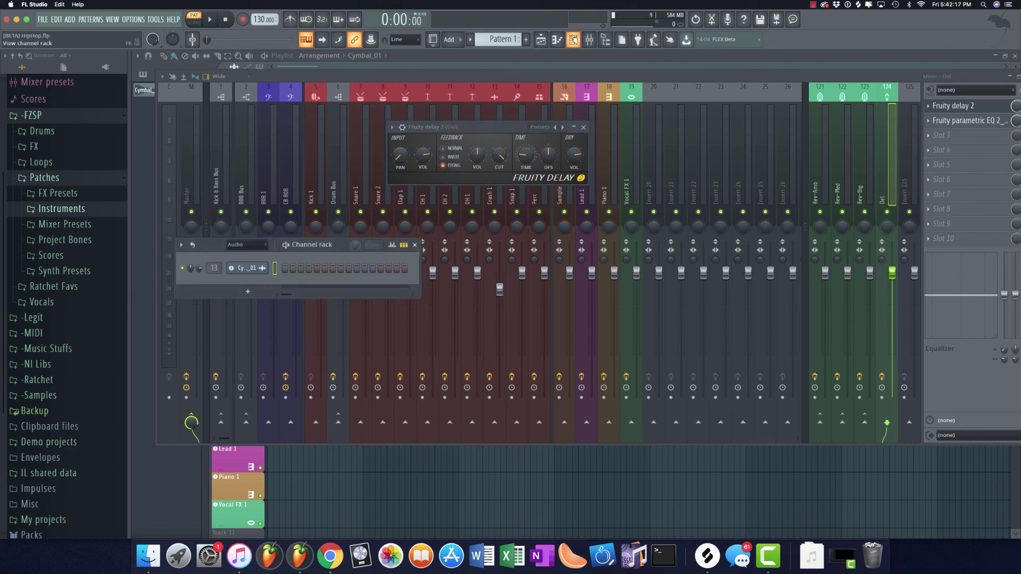
pyautogui.click(573, 39)
pyautogui.press('space')
pyautogui.moveTo(515, 121); pyautogui.dragTo(377, 64)
pyautogui.click(499, 170)
pyautogui.click(887, 422)
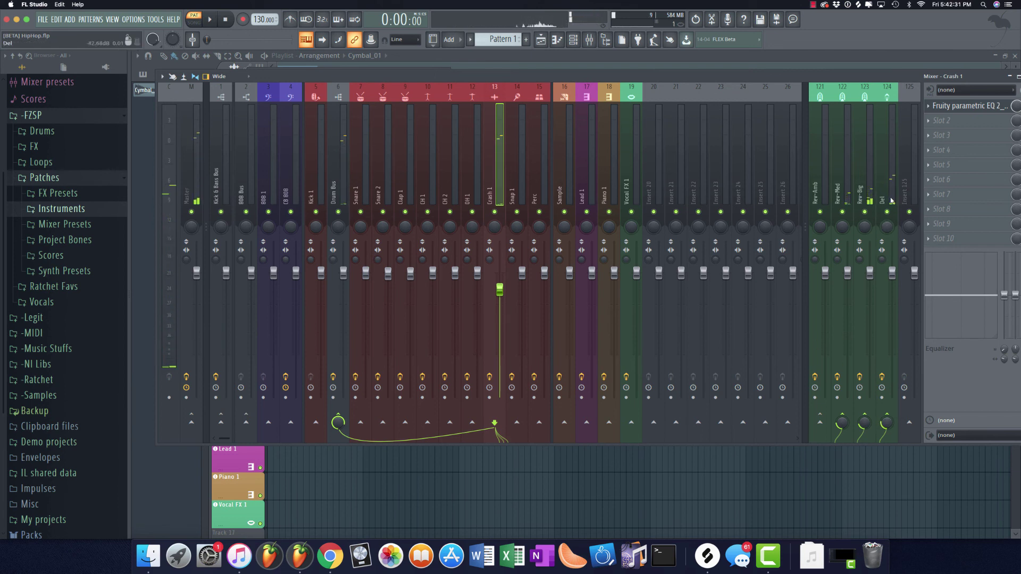
pyautogui.click(882, 425)
pyautogui.click(953, 106)
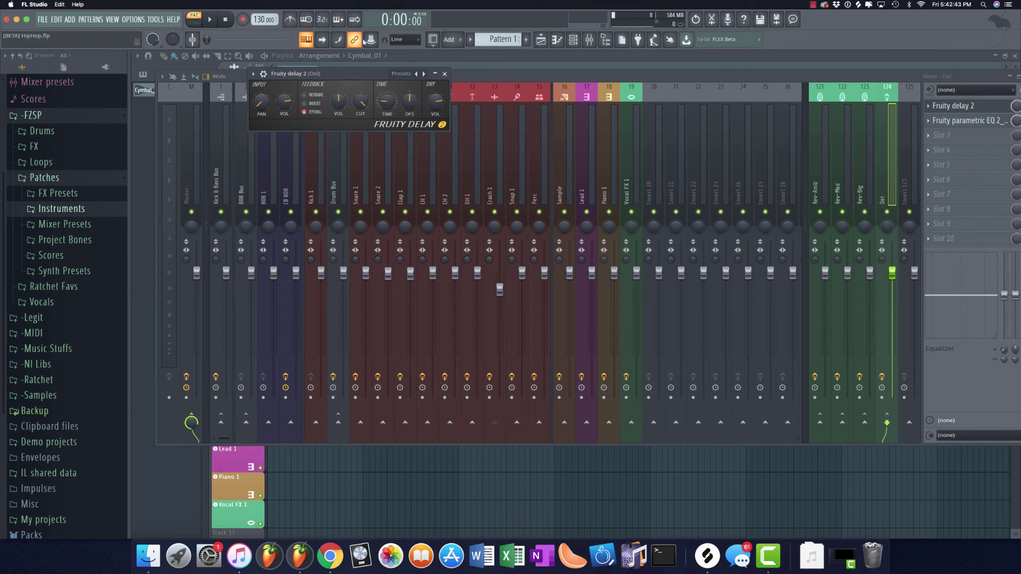
pyautogui.click(445, 74)
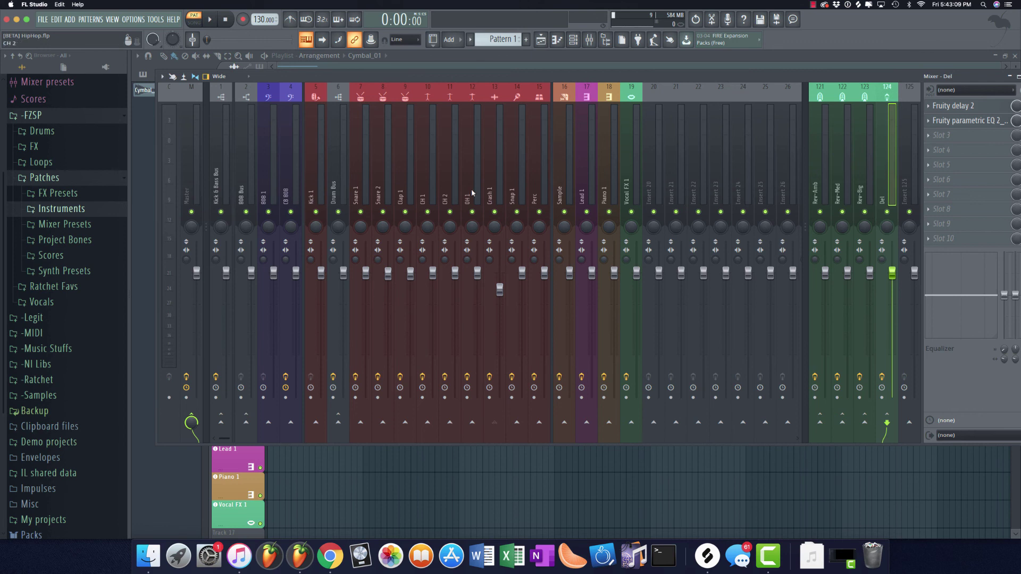
# Delete Edison from the Master track, leaving Fruity Limiter, and enlarge the mixer window
pyautogui.click(252, 166)
pyautogui.click(225, 166)
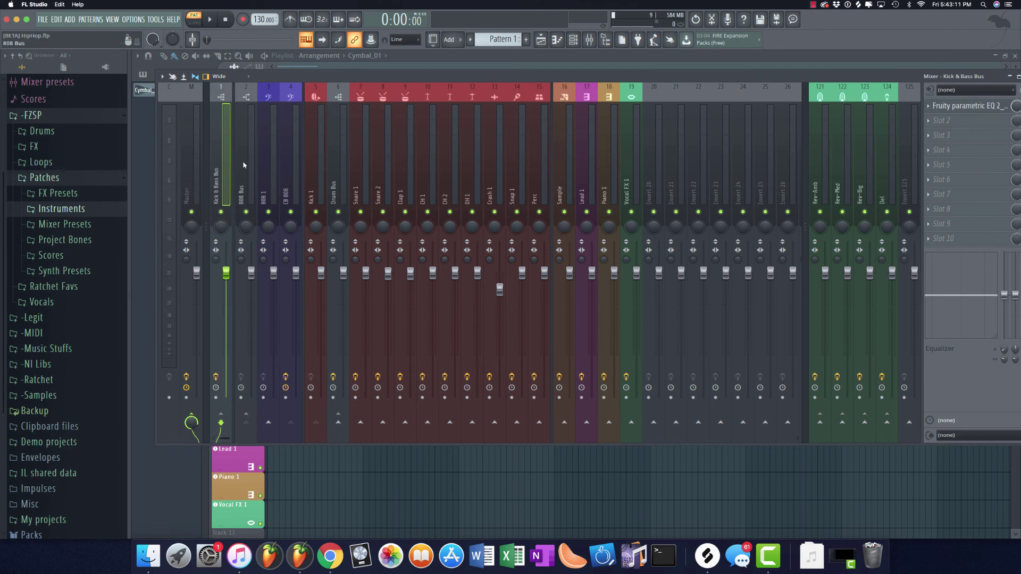
pyautogui.click(248, 164)
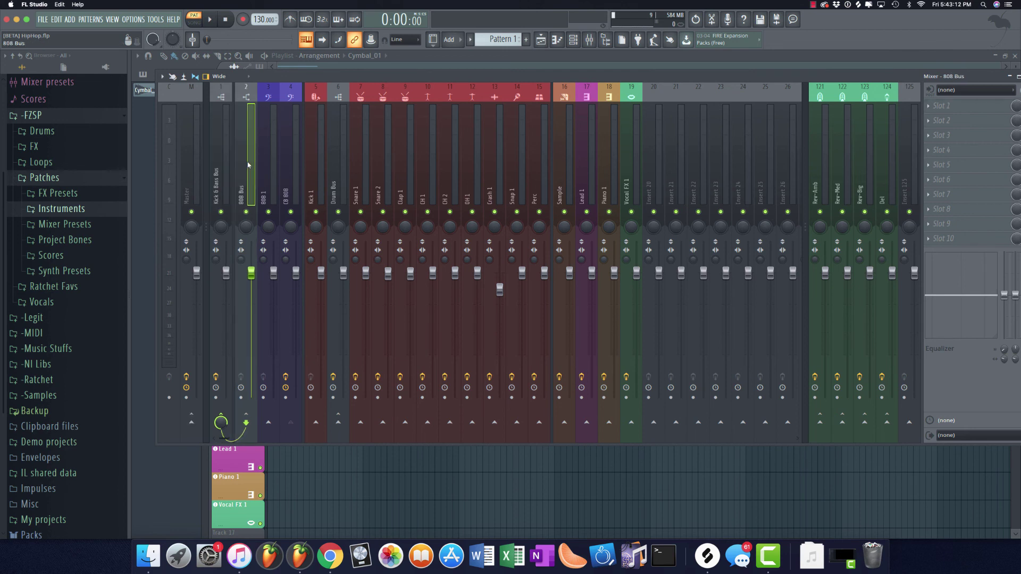
pyautogui.click(193, 168)
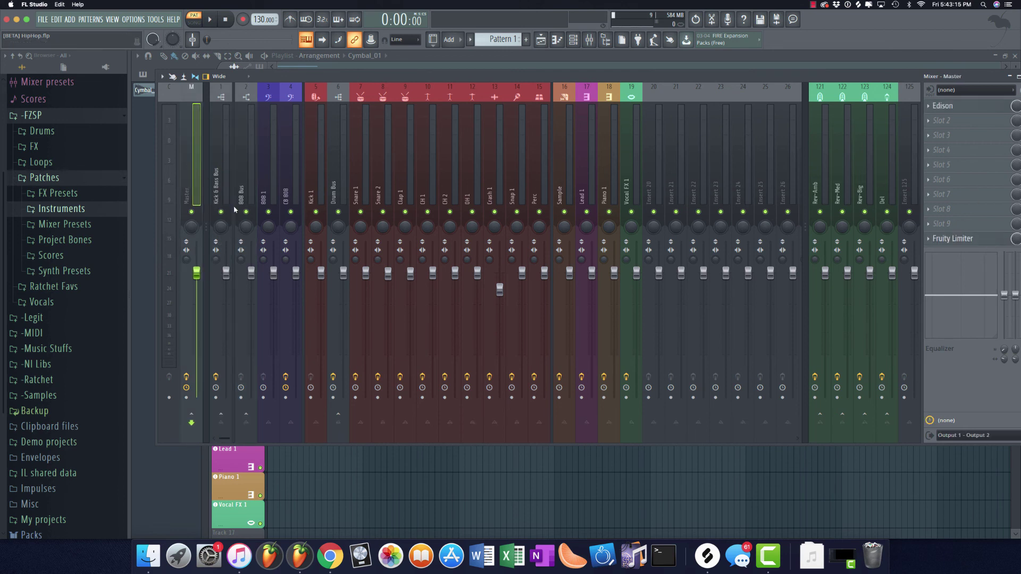
pyautogui.click(933, 109)
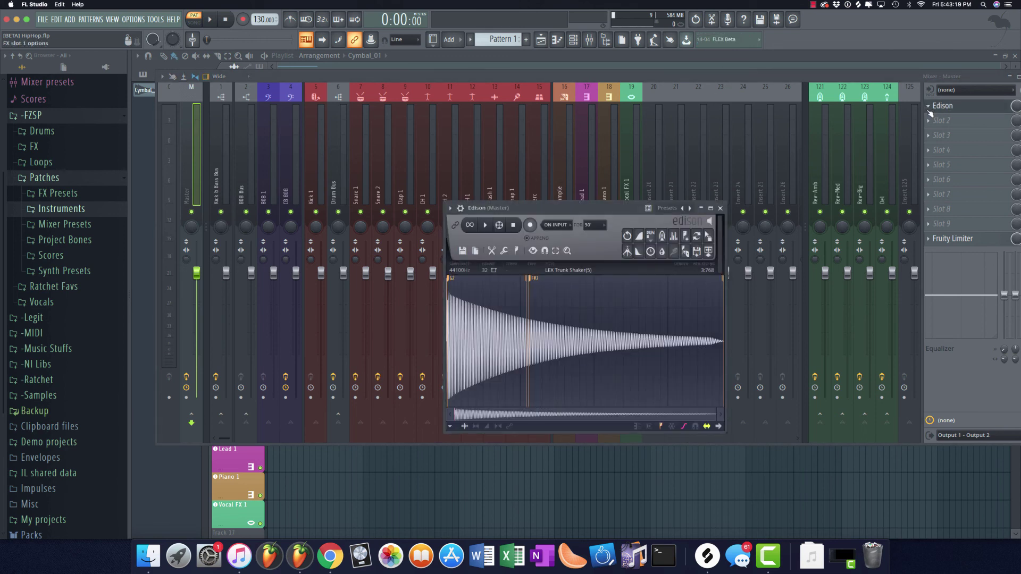
pyautogui.click(929, 112)
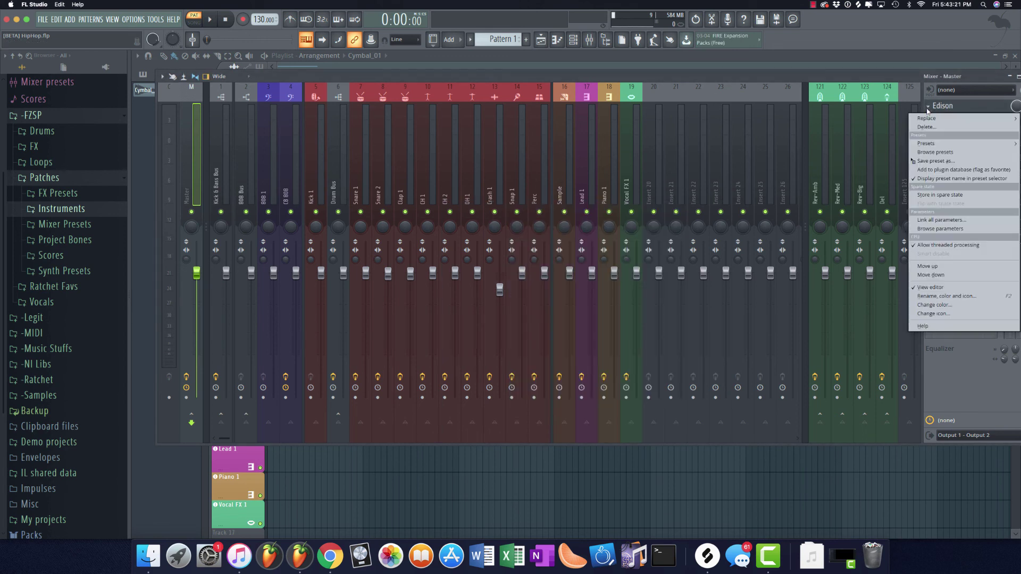
pyautogui.moveTo(951, 118)
pyautogui.click(766, 38)
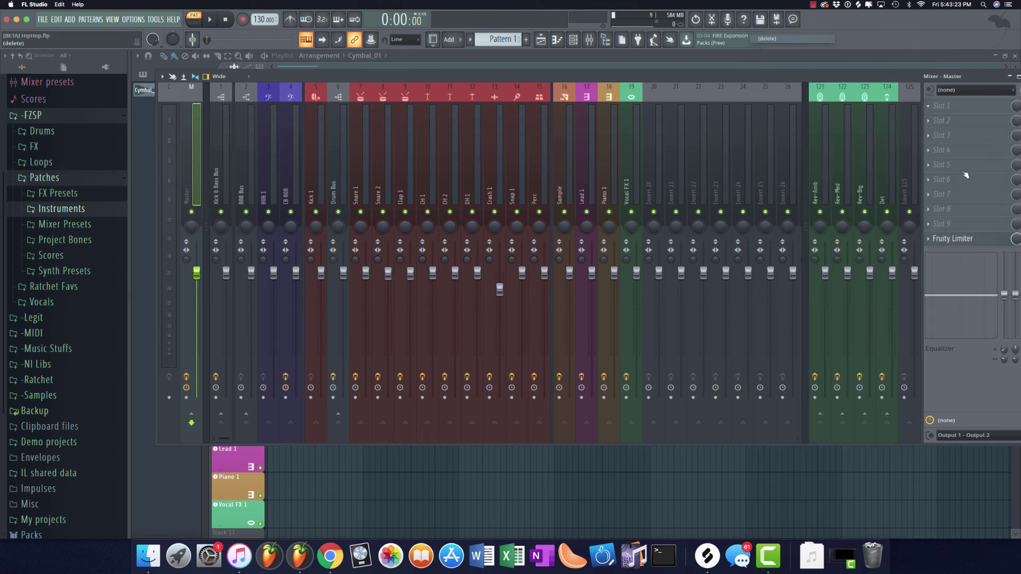
pyautogui.doubleClick(810, 70)
pyautogui.moveTo(810, 69); pyautogui.dragTo(802, 69)
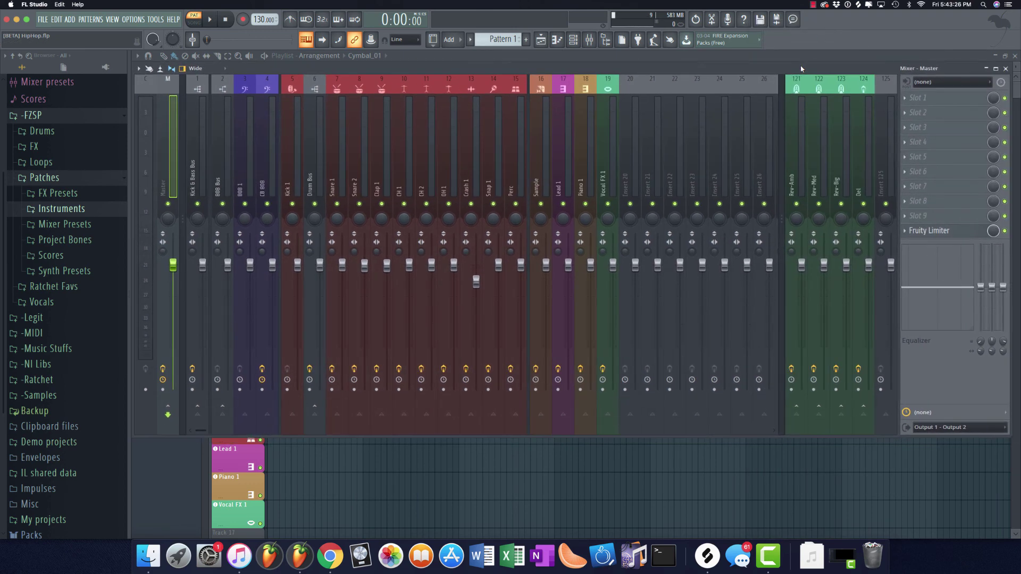
# Load FabFilter Pro-Q 2 (VST3) into the Master track's first effect slot
pyautogui.click(907, 100)
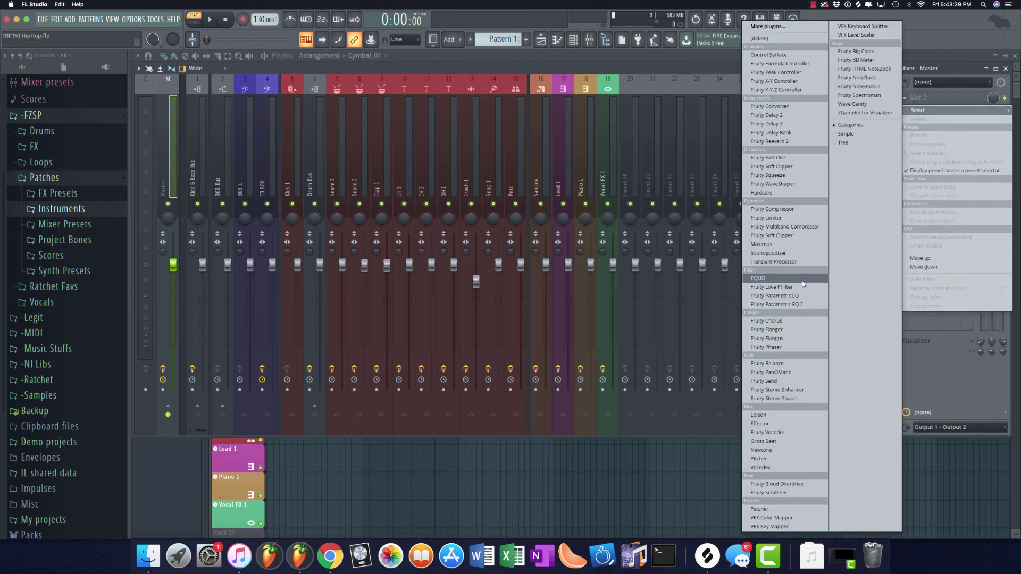
pyautogui.click(791, 28)
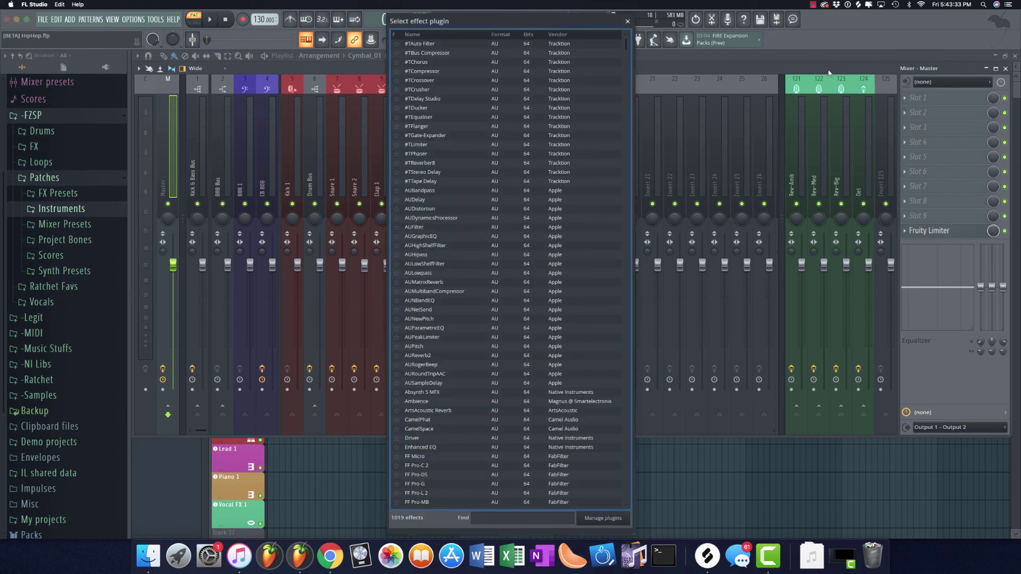
pyautogui.write('Pro-Q')
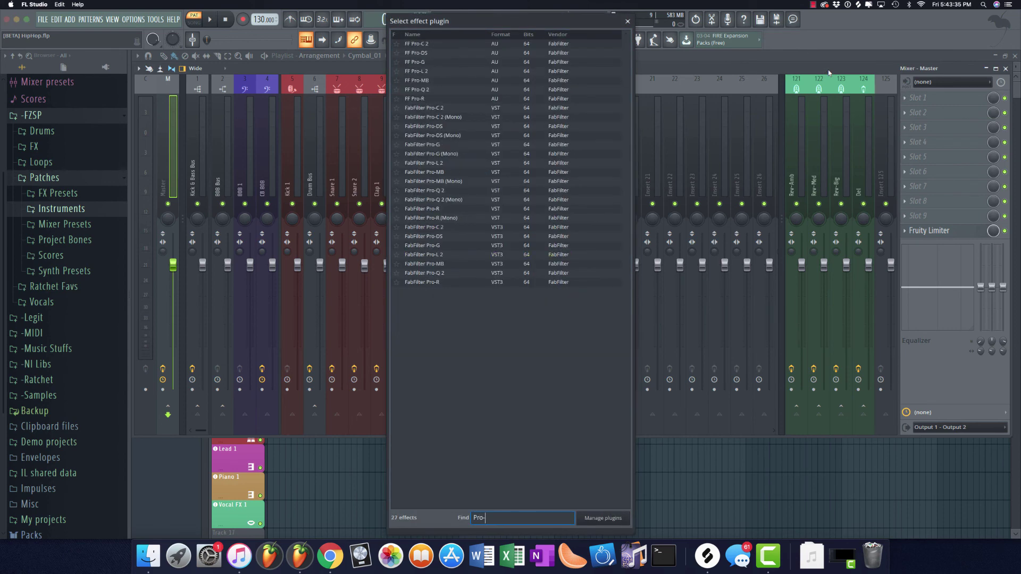
pyautogui.click(460, 71)
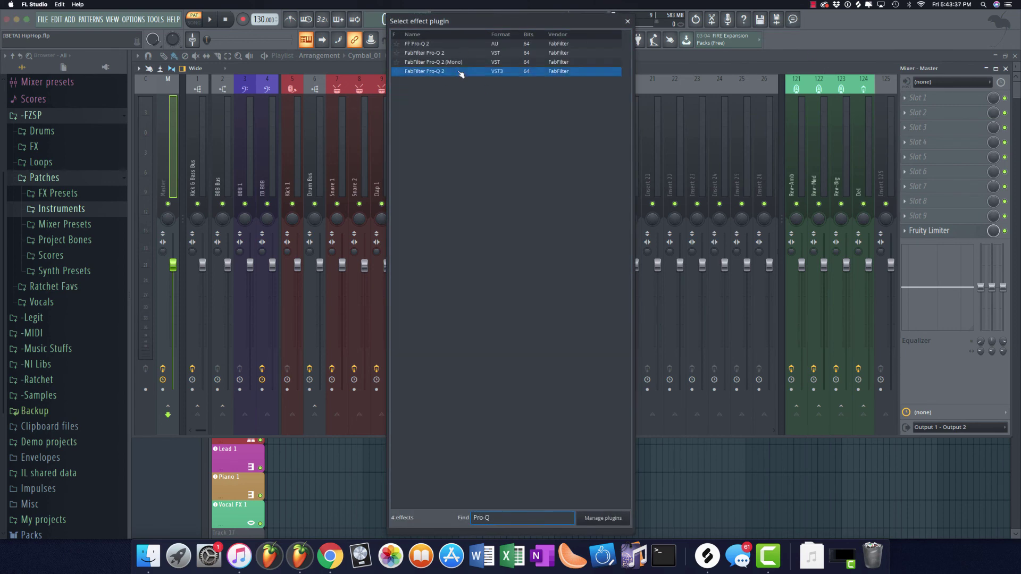
pyautogui.press('Return')
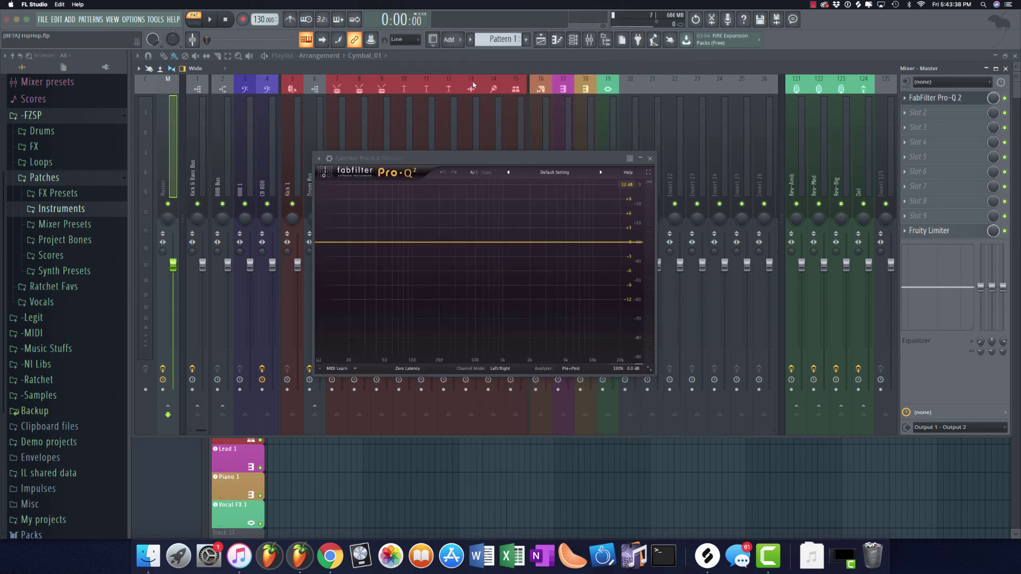
# Add a 24 dB/oct low cut near 22 Hz in Pro-Q 2
pyautogui.click(353, 242)
pyautogui.moveTo(351, 242); pyautogui.dragTo(348, 243)
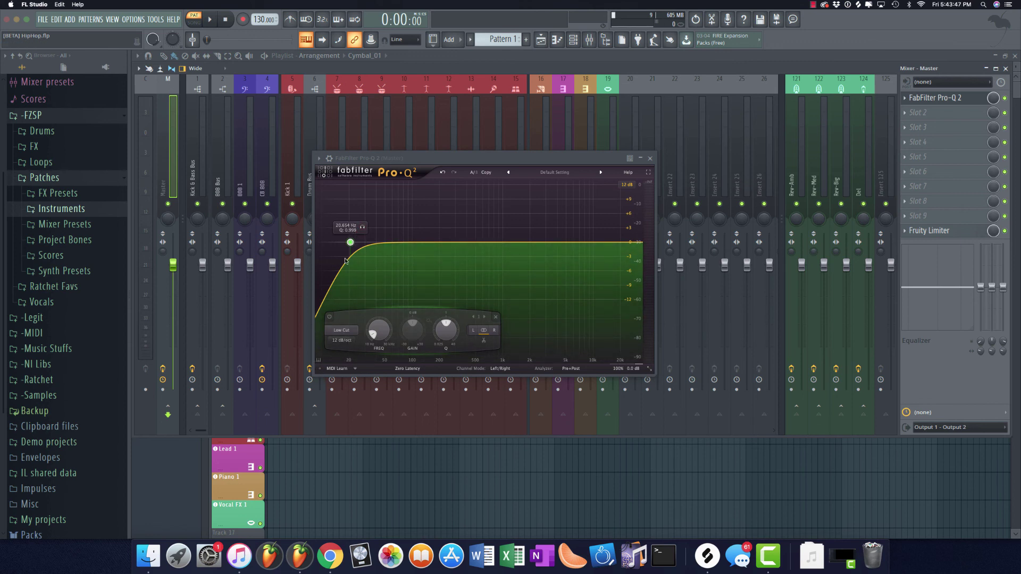
pyautogui.moveTo(351, 244); pyautogui.dragTo(358, 244)
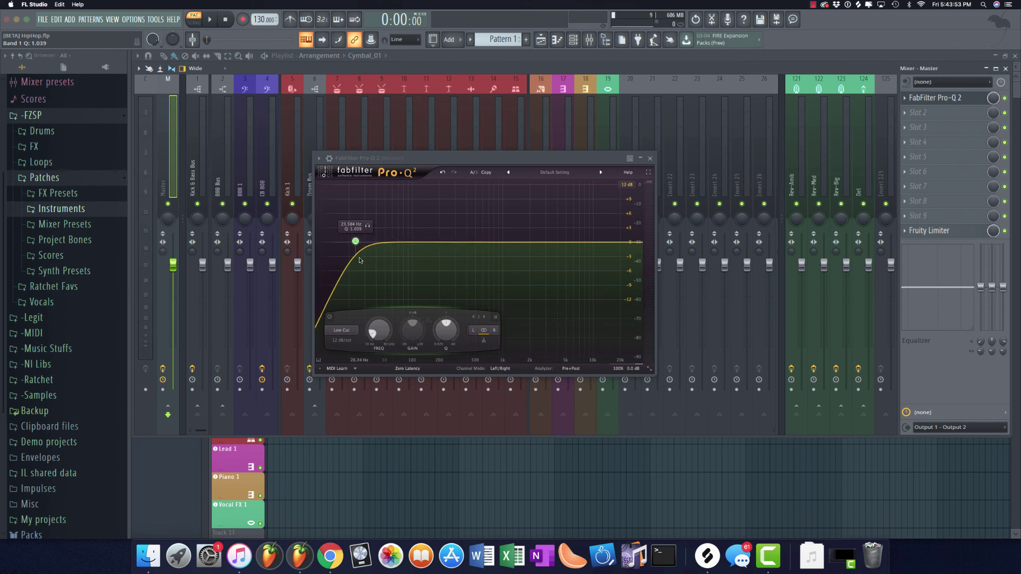
pyautogui.click(344, 341)
pyautogui.click(354, 373)
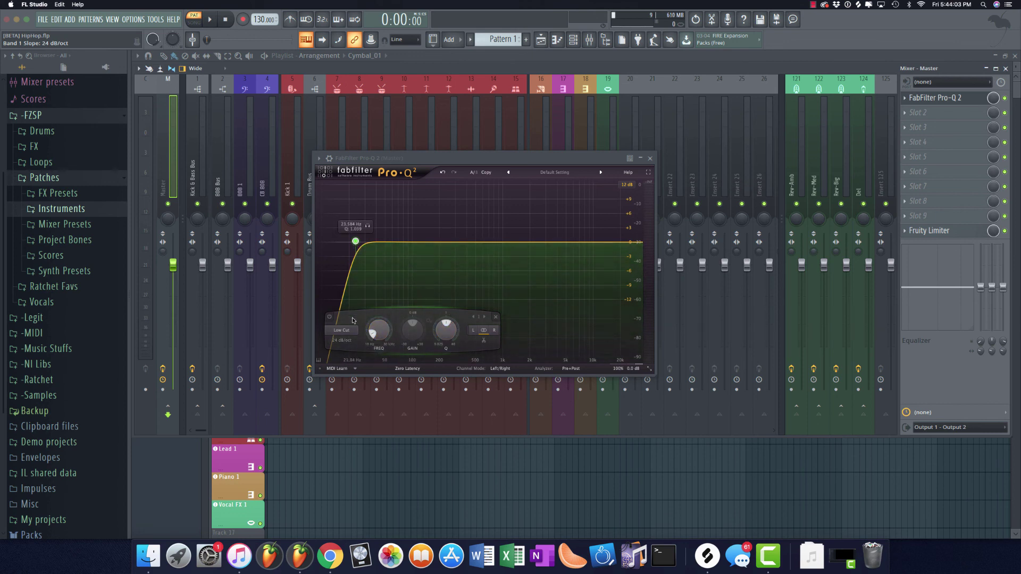
pyautogui.click(345, 341)
pyautogui.click(350, 410)
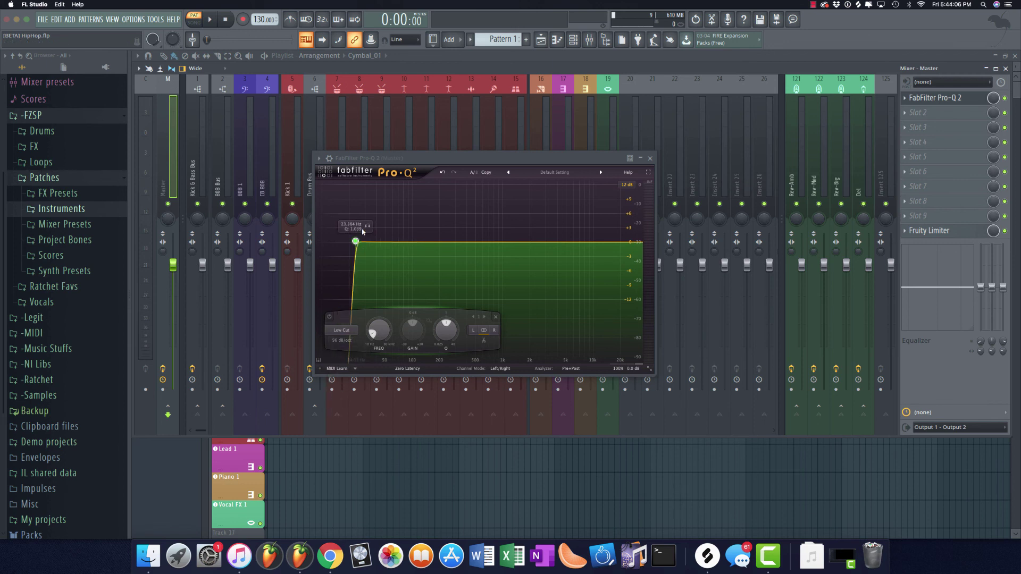
pyautogui.click(342, 341)
pyautogui.click(349, 372)
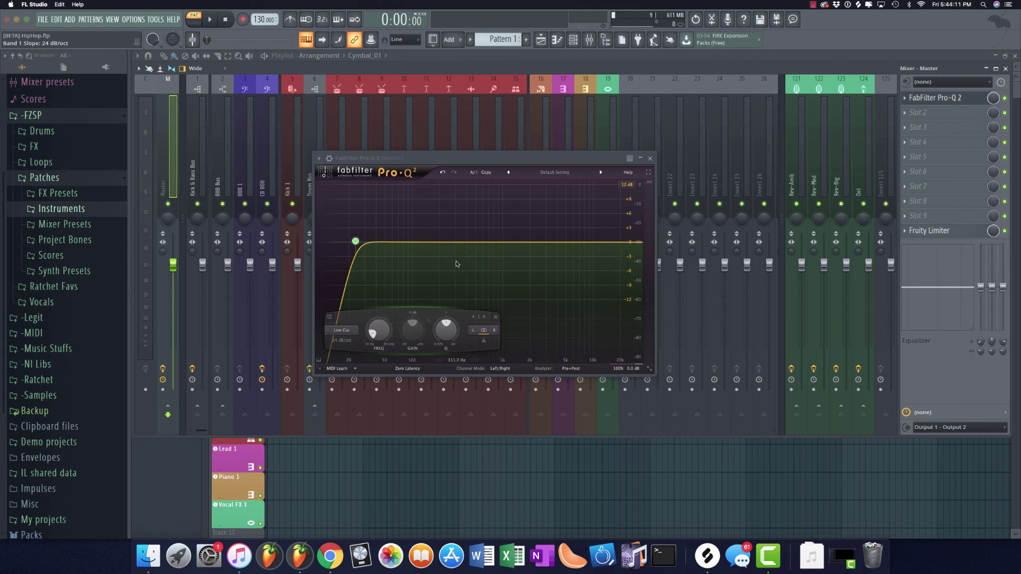
pyautogui.moveTo(605, 159); pyautogui.dragTo(576, 140)
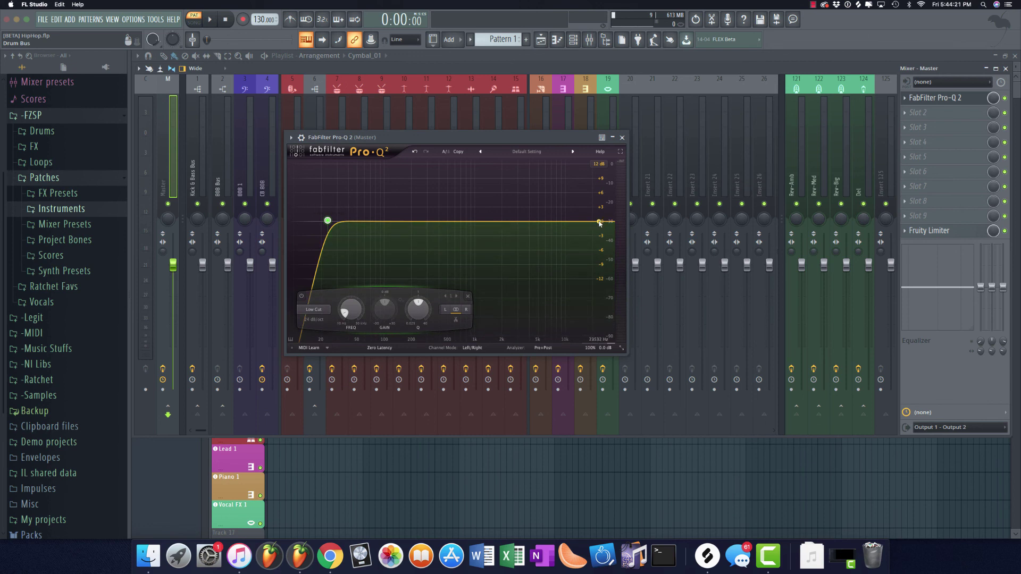
# Add a 24 dB/oct high cut around 26 kHz to the Master's Pro-Q 2, then close it
pyautogui.doubleClick(603, 221)
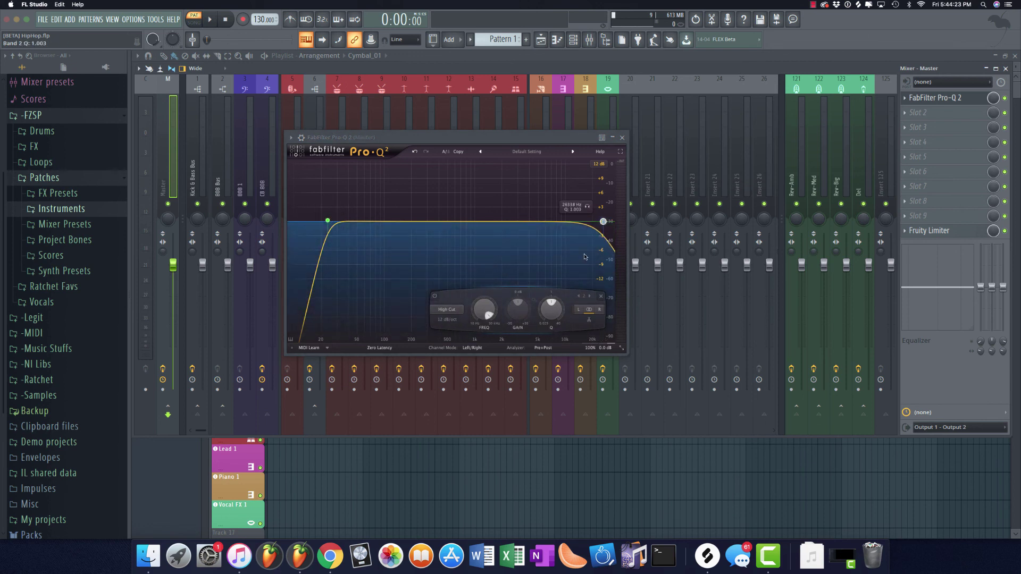
pyautogui.click(446, 320)
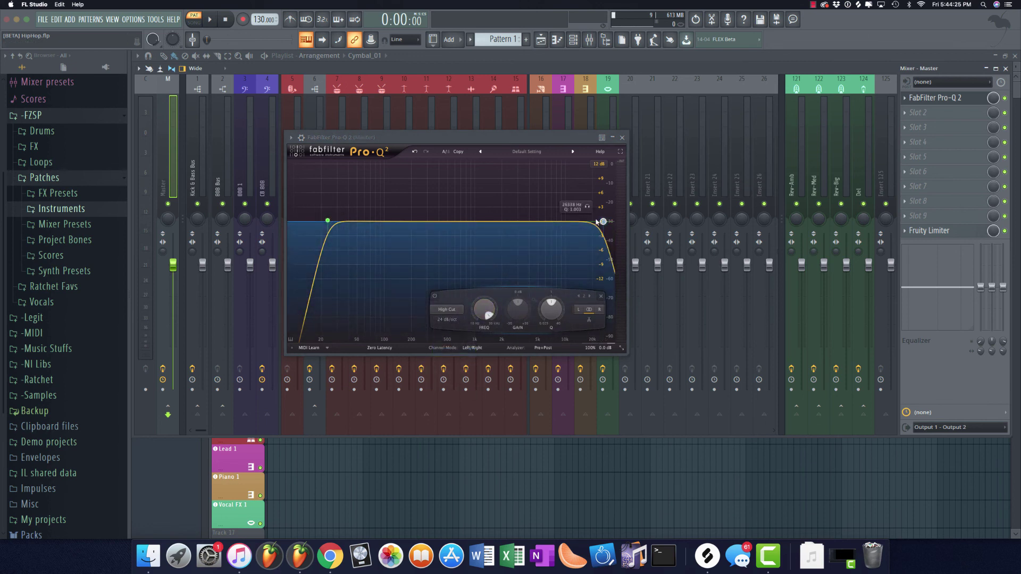
pyautogui.moveTo(602, 222); pyautogui.dragTo(599, 222)
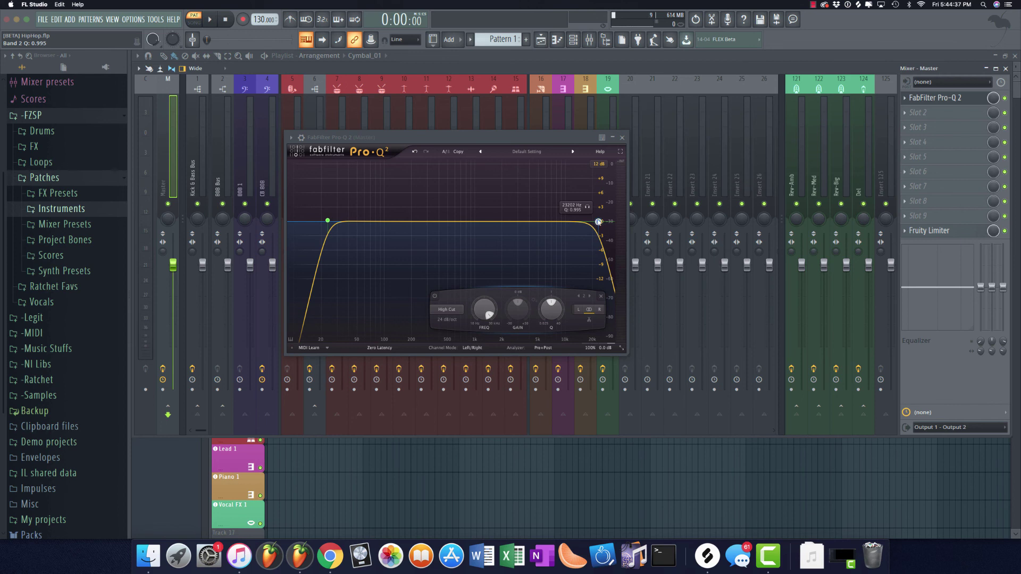
pyautogui.moveTo(599, 222); pyautogui.dragTo(599, 221)
pyautogui.moveTo(598, 222); pyautogui.dragTo(598, 223)
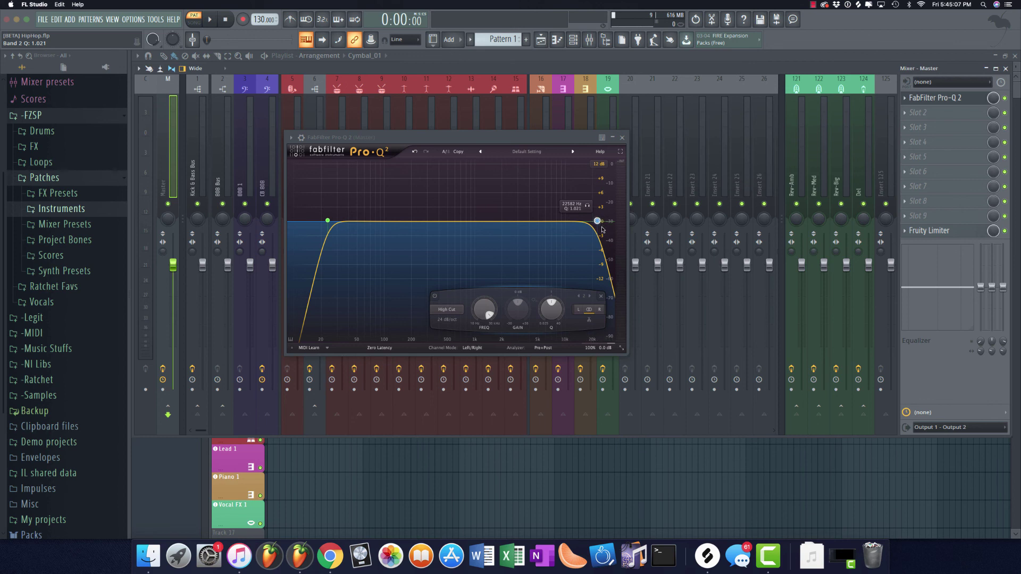
pyautogui.moveTo(597, 221); pyautogui.dragTo(593, 224)
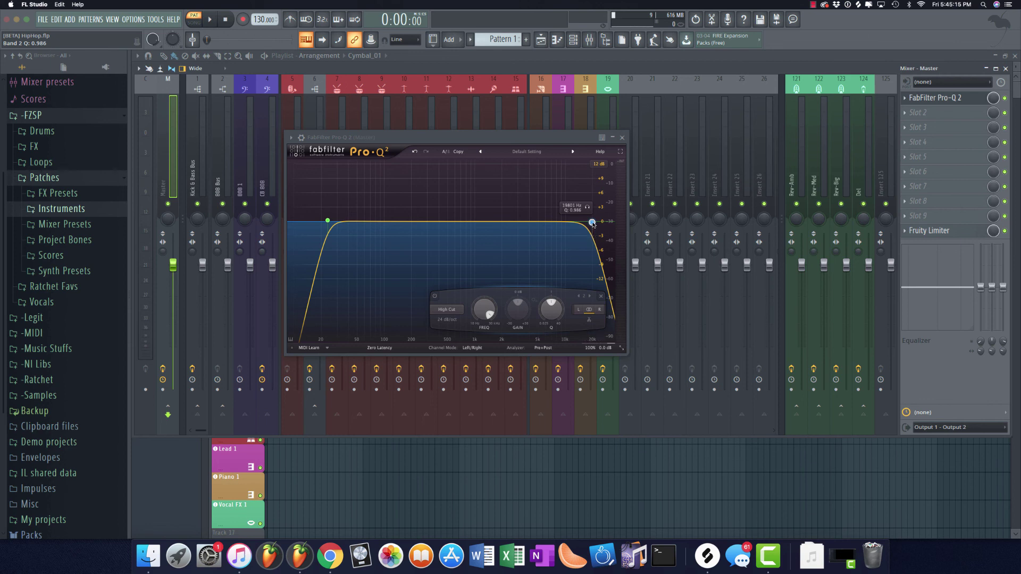
pyautogui.moveTo(593, 224); pyautogui.dragTo(597, 223)
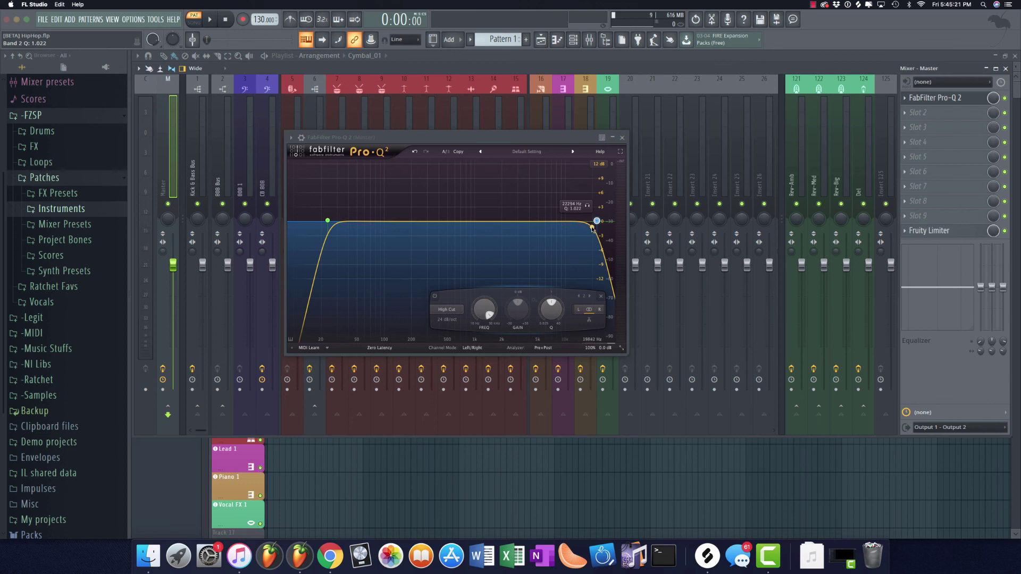
pyautogui.moveTo(594, 224); pyautogui.dragTo(601, 222)
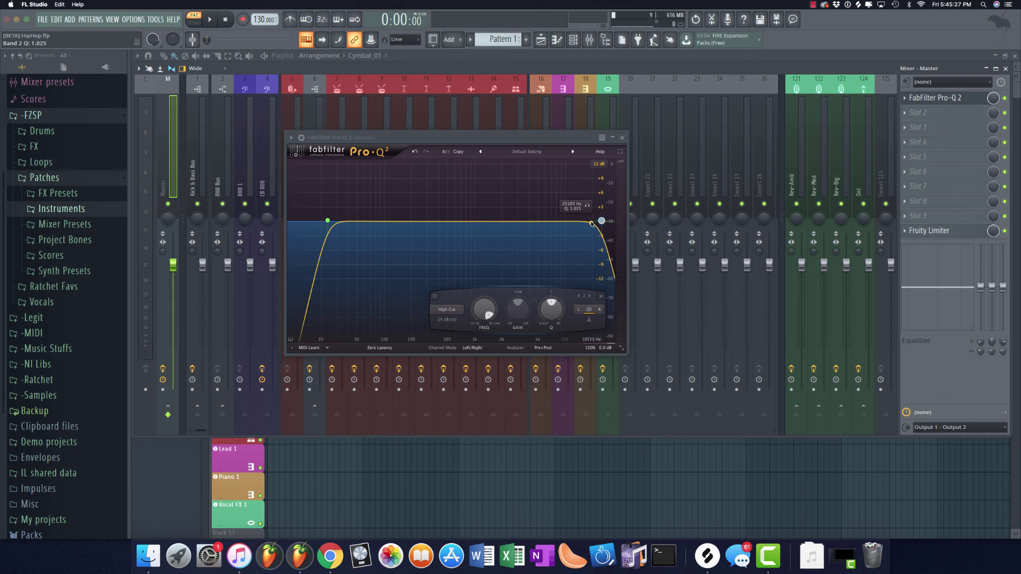
pyautogui.moveTo(591, 224); pyautogui.dragTo(590, 223)
pyautogui.moveTo(603, 222); pyautogui.dragTo(602, 222)
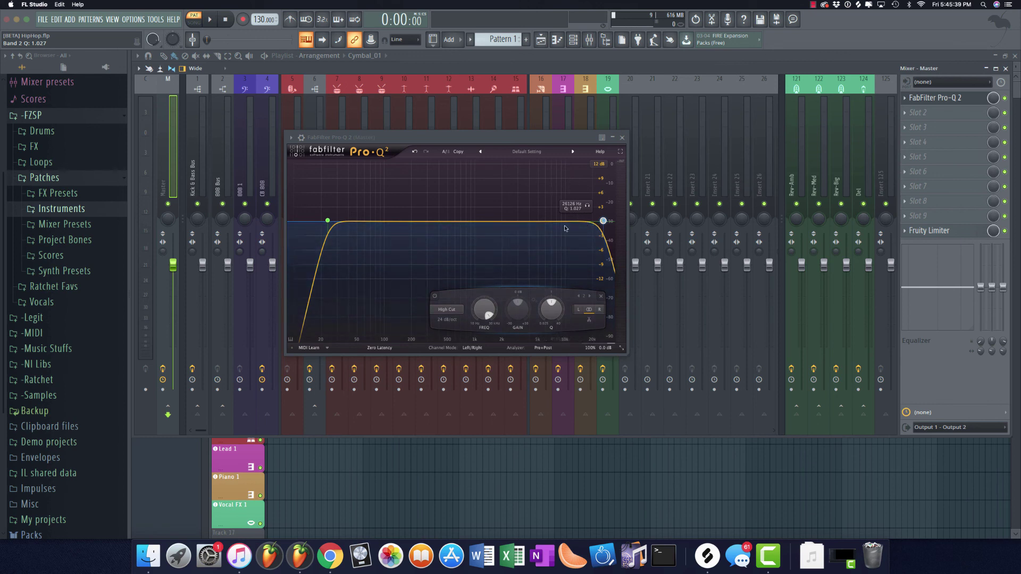
pyautogui.click(935, 98)
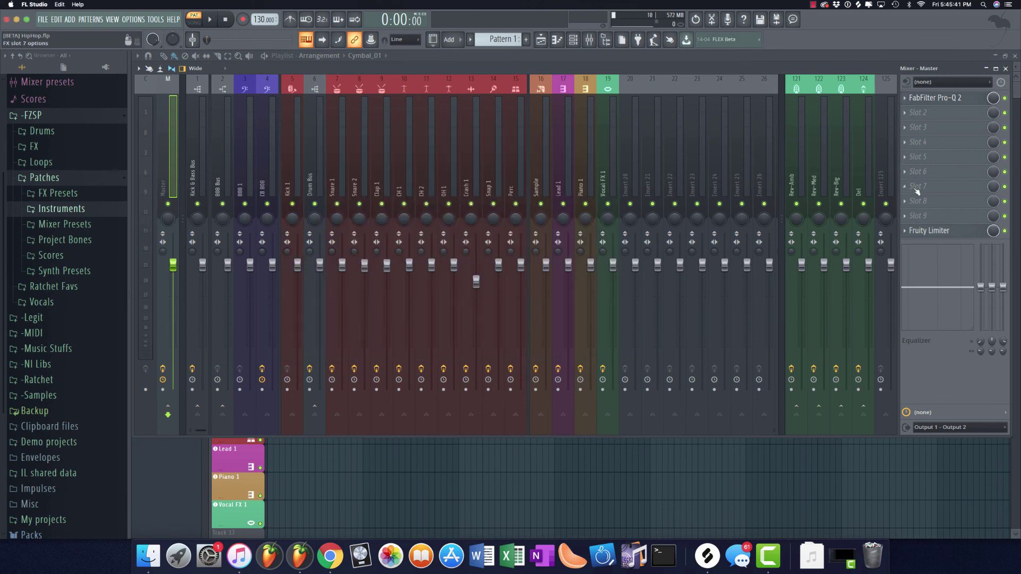
# Move the master's Fruity Limiter up one slot and replace it with FabFilter Pro-L 2
pyautogui.click(931, 230)
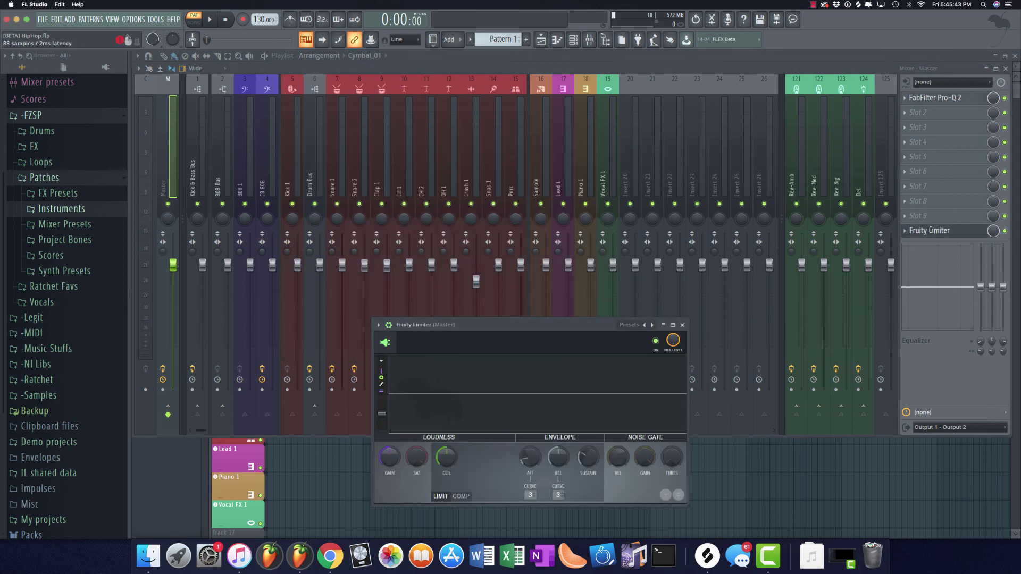
pyautogui.moveTo(933, 232); pyautogui.dragTo(934, 218)
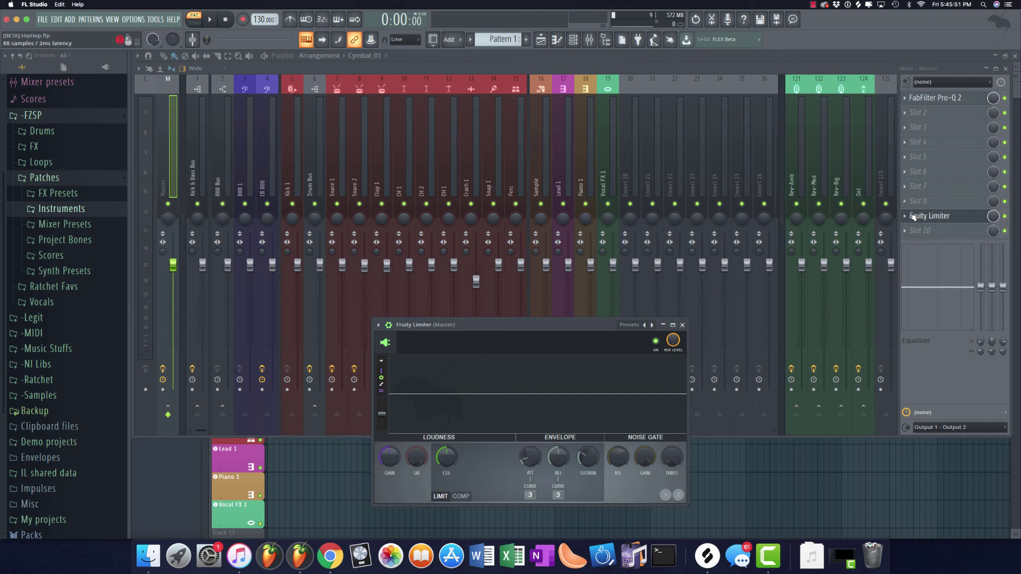
pyautogui.rightClick(912, 216)
pyautogui.moveTo(918, 228)
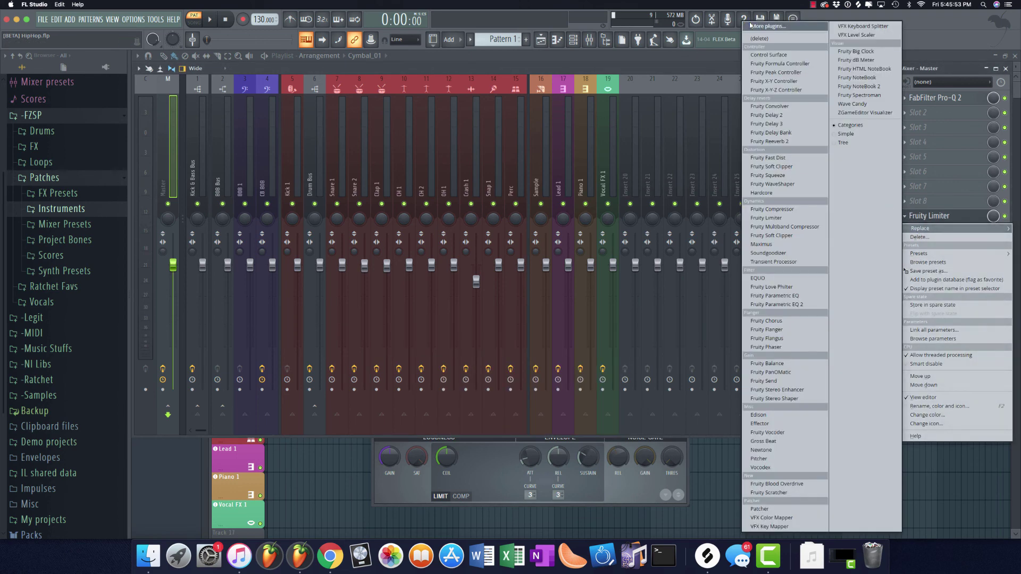
pyautogui.click(750, 25)
pyautogui.write('Fa')
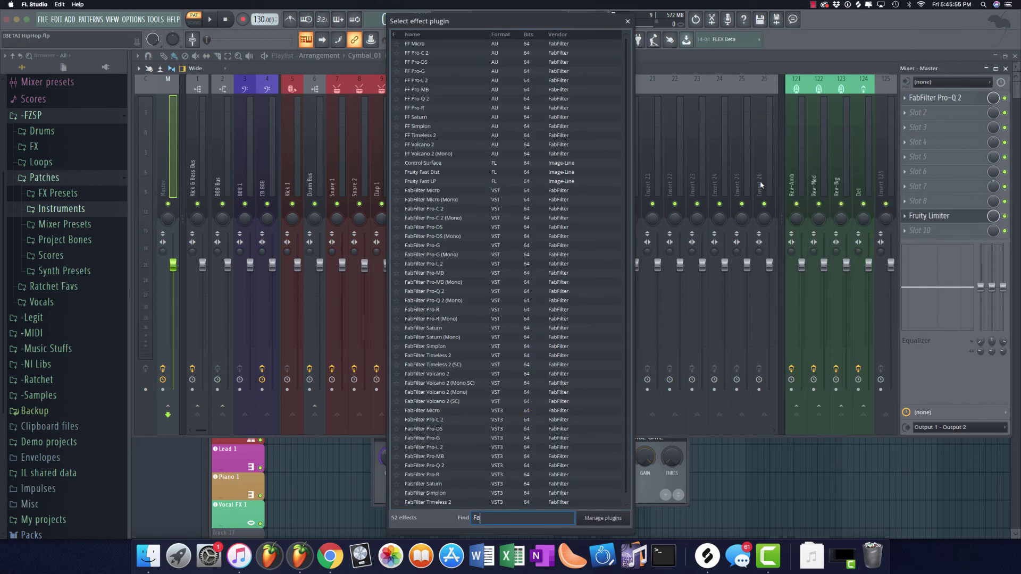
pyautogui.write('bfilt')
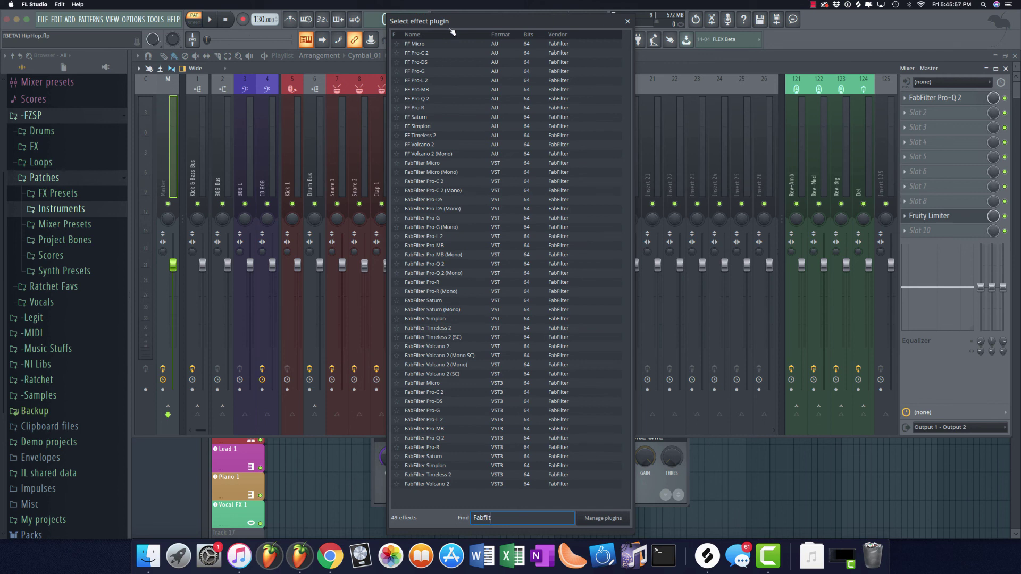
pyautogui.doubleClick(450, 420)
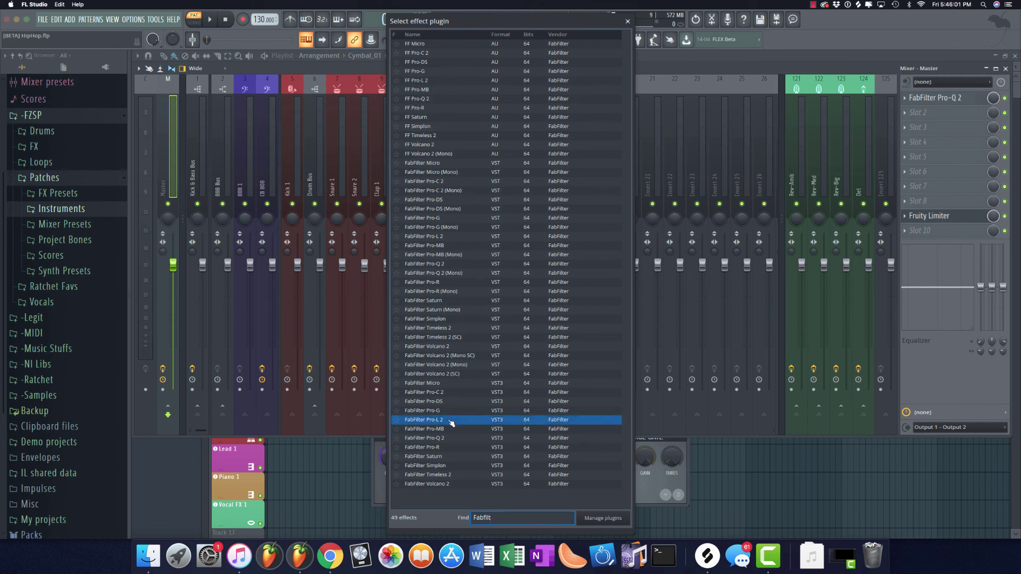
pyautogui.moveTo(404, 211); pyautogui.dragTo(438, 92)
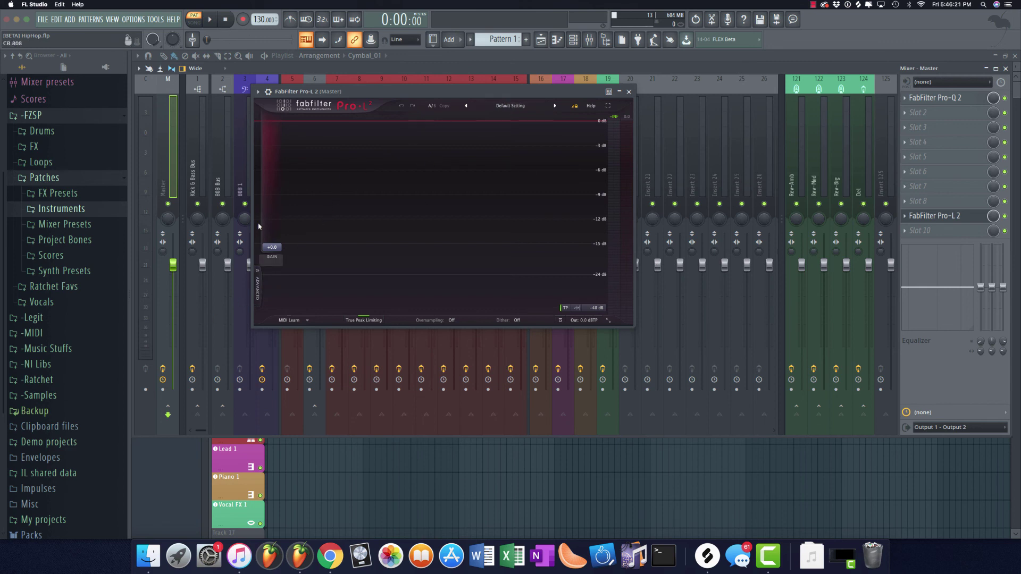
# Load the Transparent preset in Pro-L 2
pyautogui.click(508, 107)
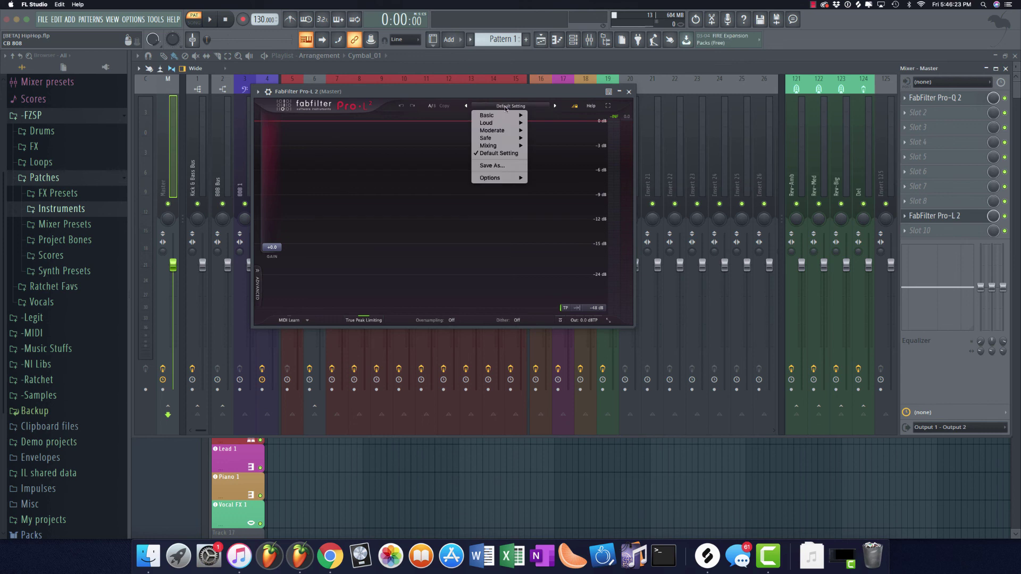
pyautogui.moveTo(505, 117)
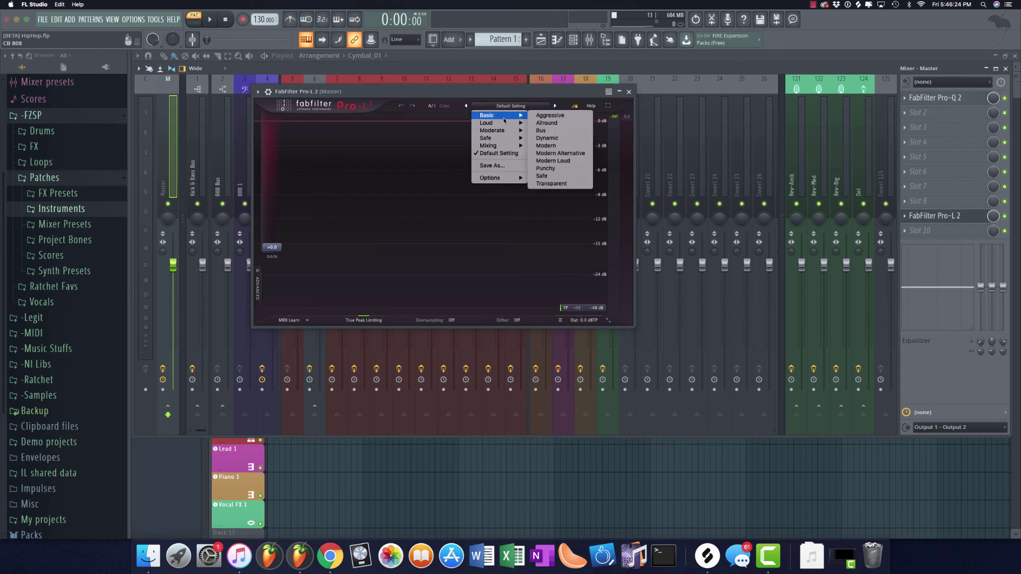
pyautogui.click(538, 184)
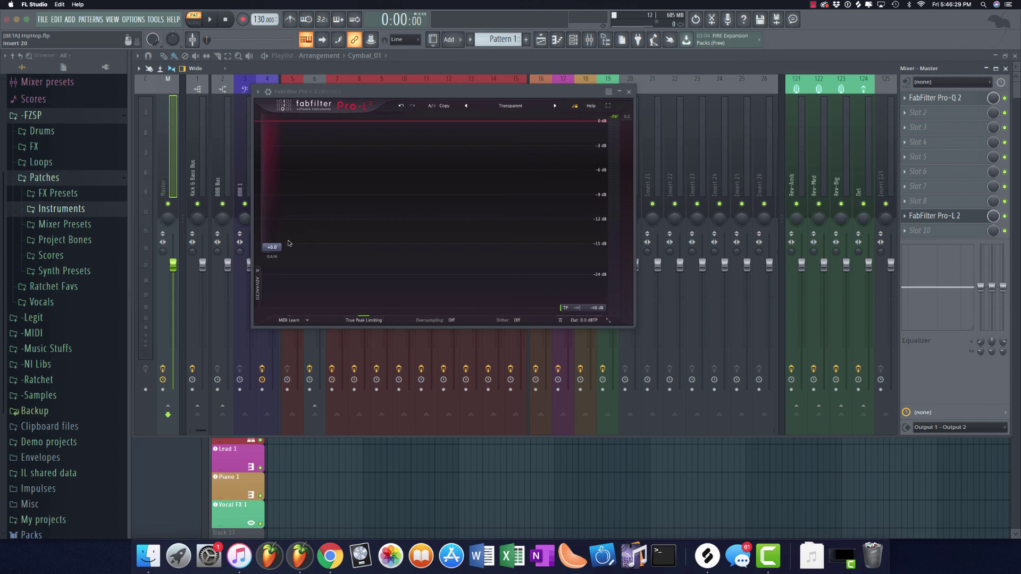
# Reveal Pro-L 2's advanced settings, keep oversampling Off, and turn True Peak Limiting off
pyautogui.moveTo(273, 248)
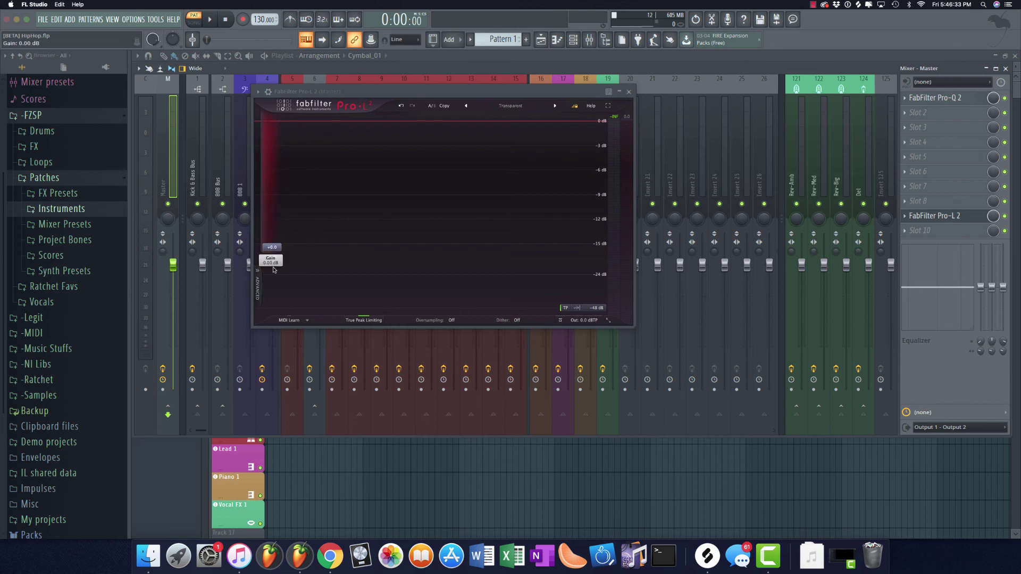
pyautogui.click(257, 282)
pyautogui.click(457, 320)
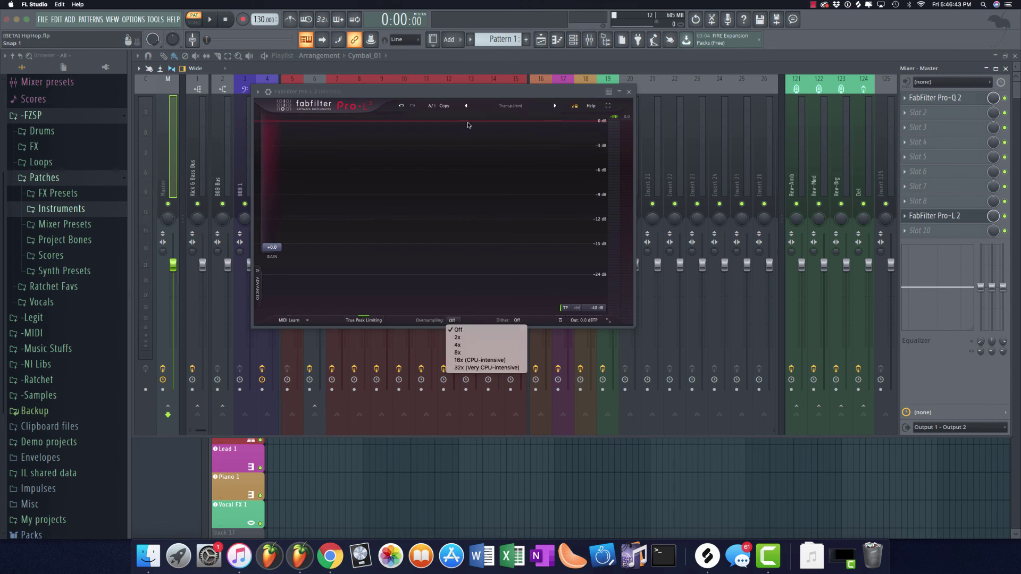
pyautogui.moveTo(476, 91); pyautogui.dragTo(492, 131)
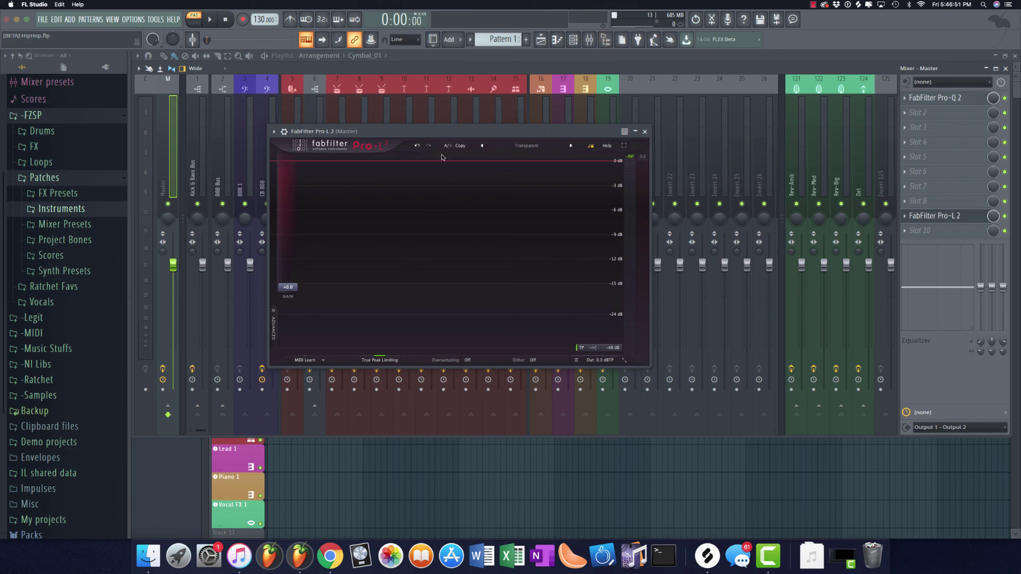
pyautogui.moveTo(441, 131)
pyautogui.mouseDown()
pyautogui.moveTo(428, 110)
pyautogui.moveTo(441, 140)
pyautogui.mouseUp()
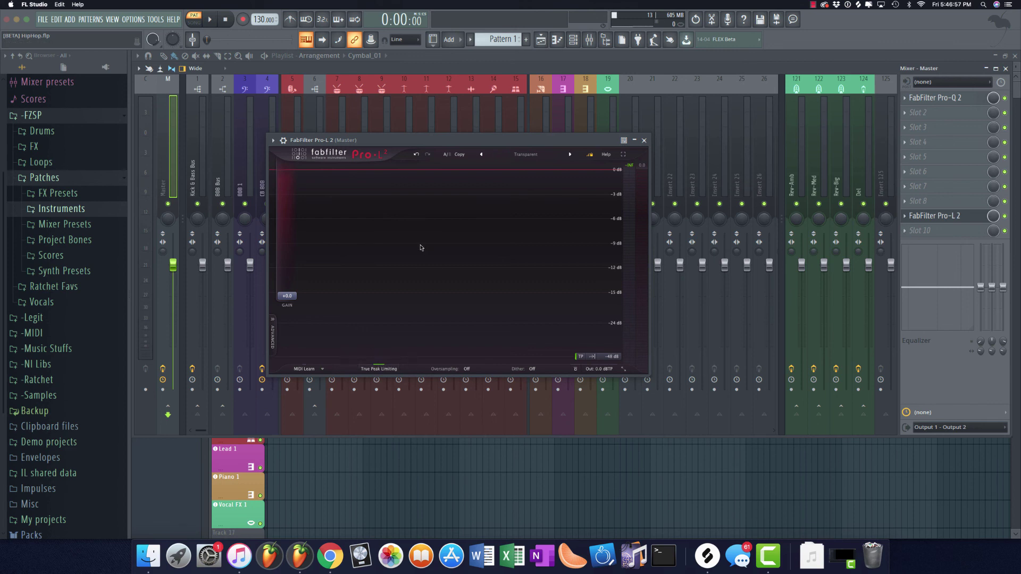
pyautogui.click(383, 370)
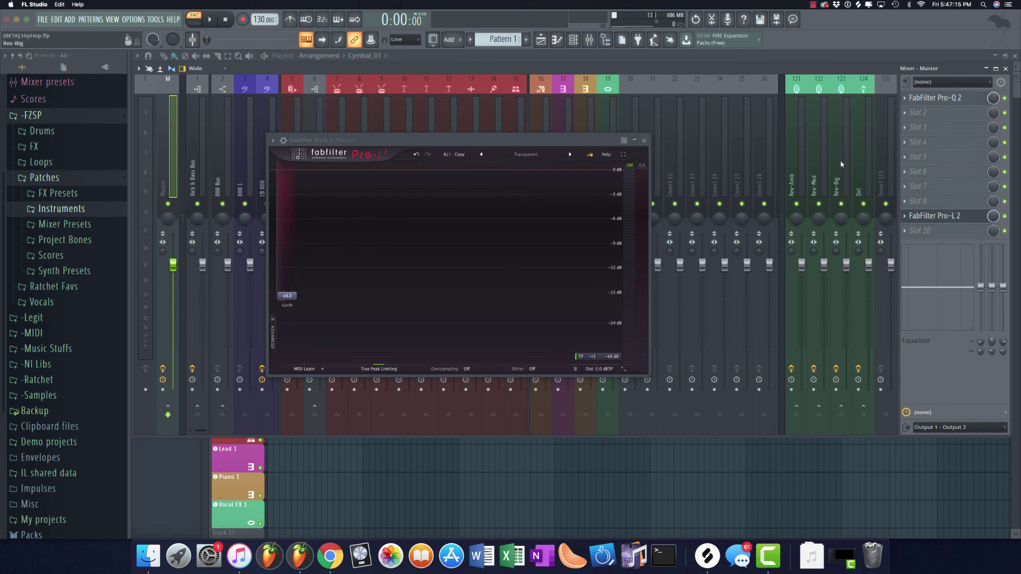
# Load Voxengo SPAN into the master's tenth effect slot
pyautogui.click(941, 237)
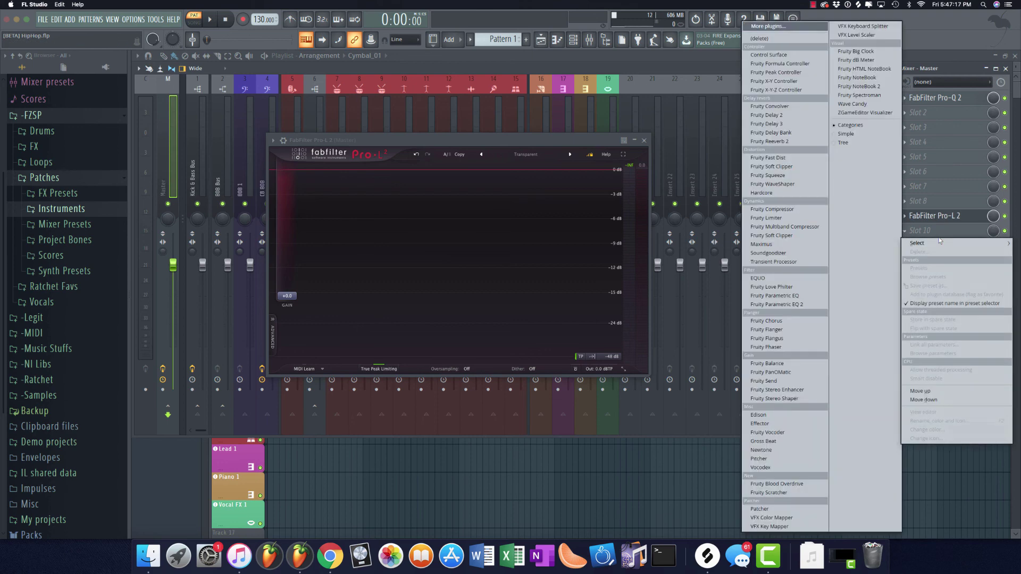
pyautogui.click(779, 26)
pyautogui.write('Spa')
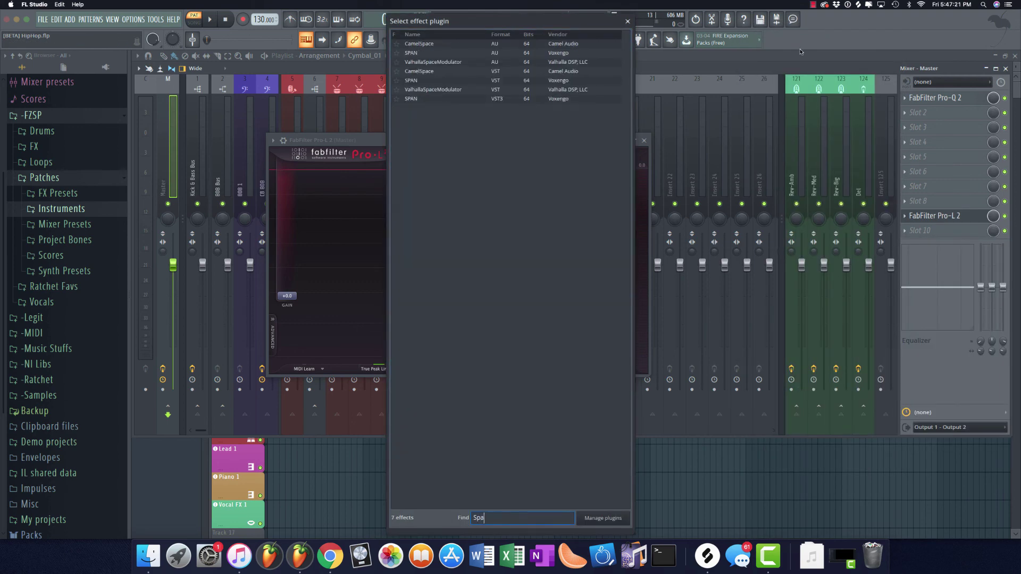
pyautogui.write('n')
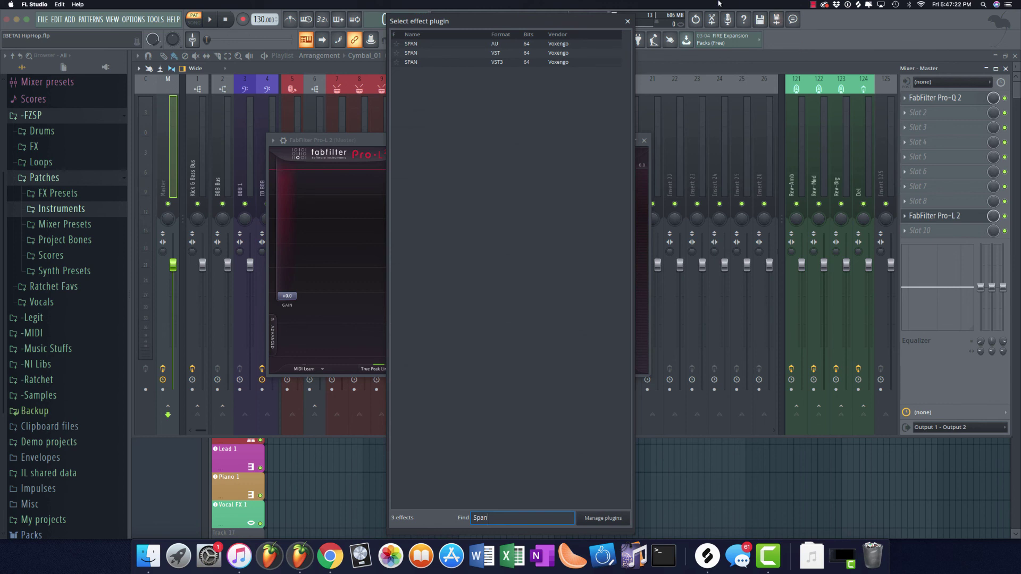
pyautogui.doubleClick(464, 54)
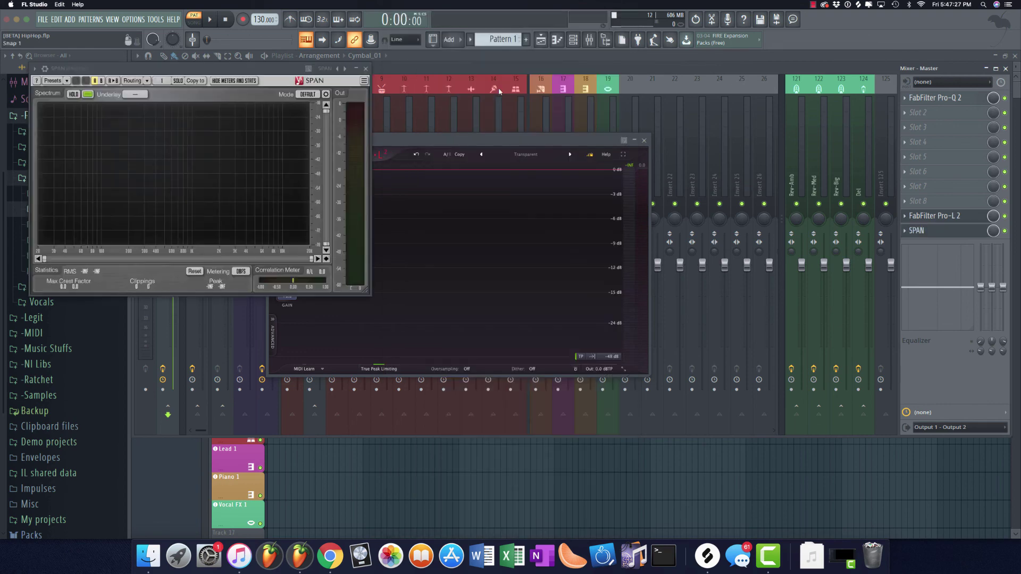
pyautogui.moveTo(196, 66); pyautogui.dragTo(404, 119)
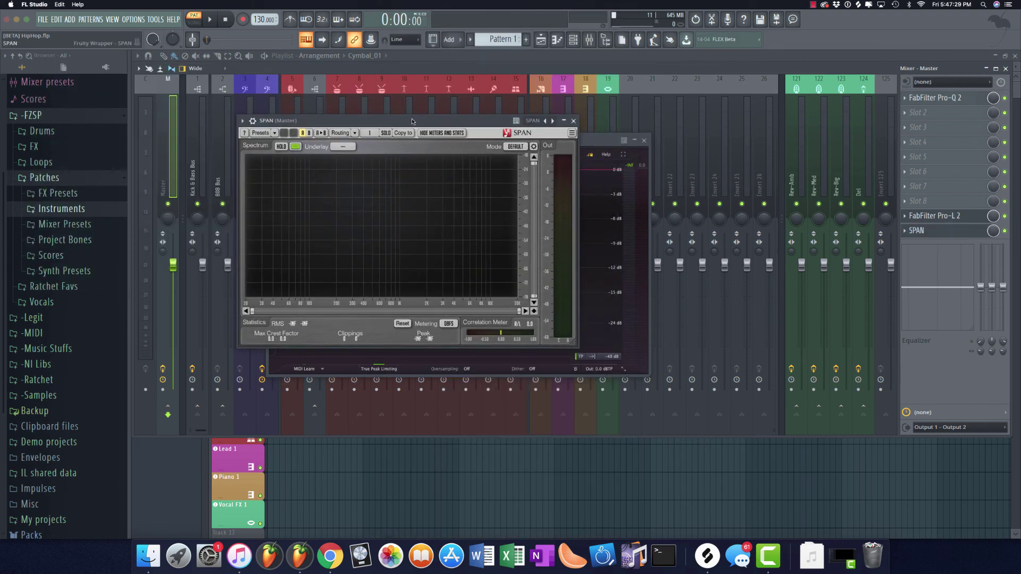
# Set SPAN's spectrum mode to HIGH RES and close the mixer
pyautogui.click(514, 146)
pyautogui.click(514, 178)
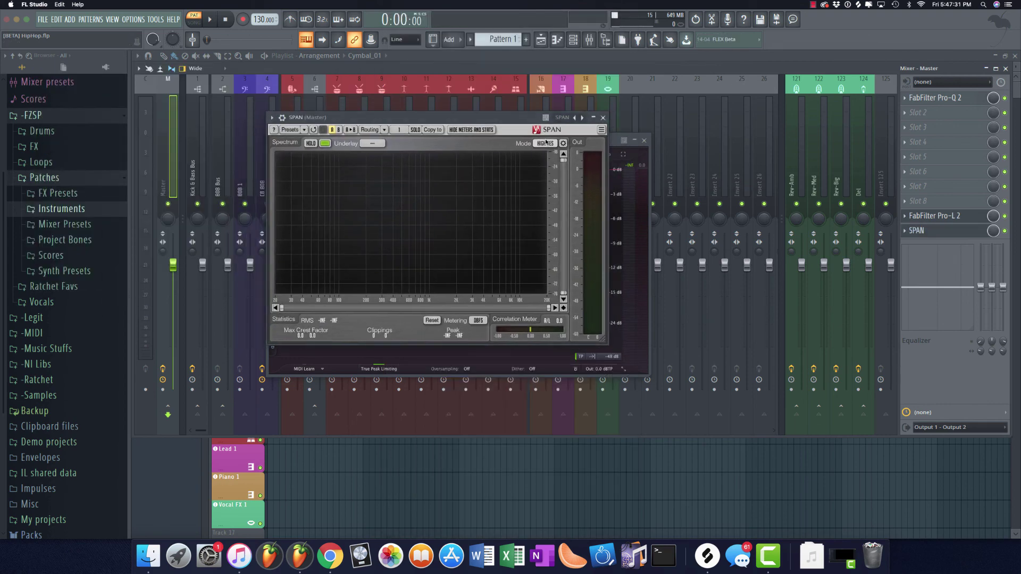
pyautogui.moveTo(496, 115); pyautogui.dragTo(551, 122)
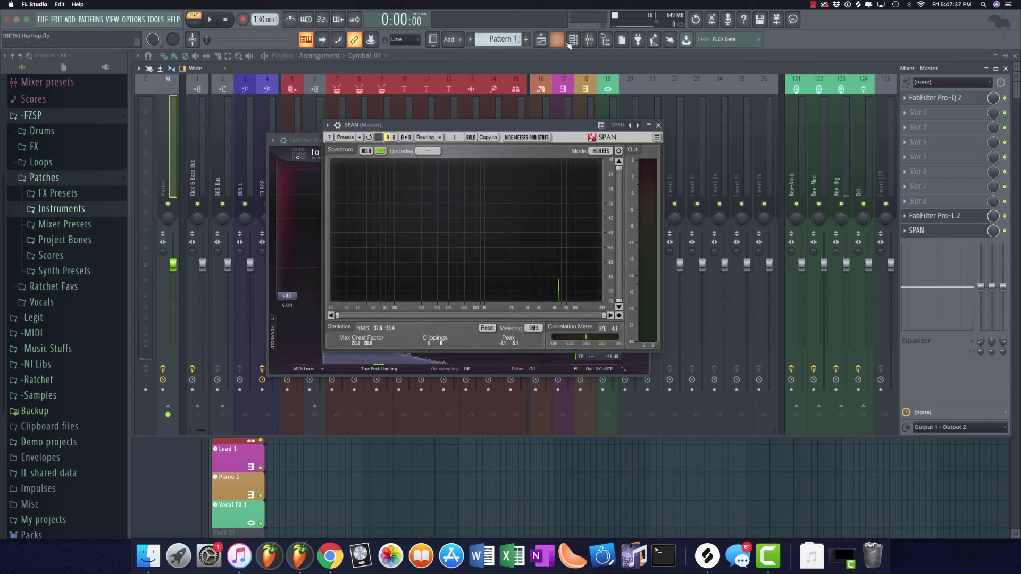
pyautogui.click(587, 40)
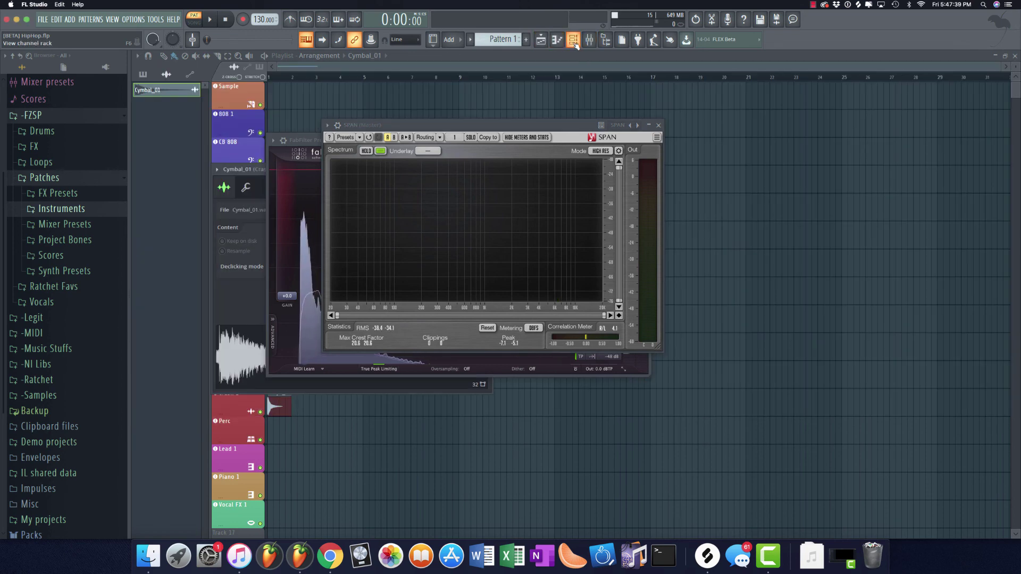
# Filter the channel rack to All, open CB 808's Massive synth, and close SPAN
pyautogui.click(573, 41)
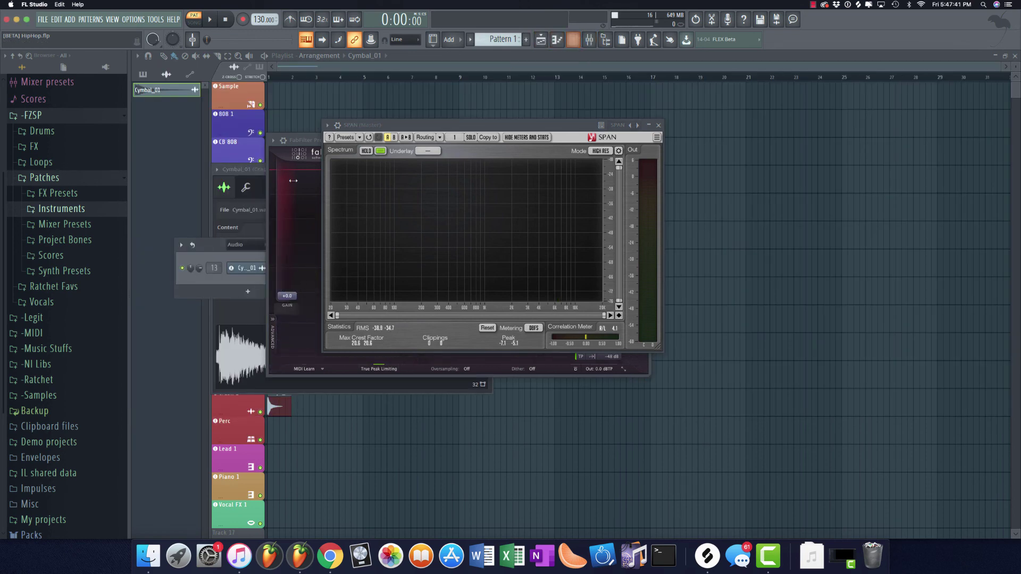
pyautogui.click(239, 245)
pyautogui.click(232, 256)
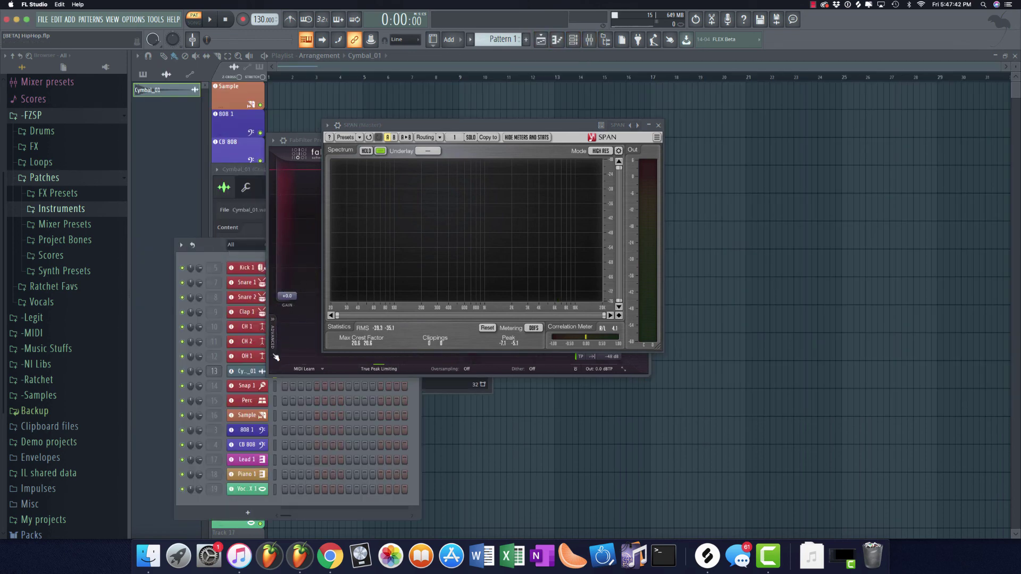
pyautogui.click(250, 444)
pyautogui.moveTo(485, 101); pyautogui.dragTo(841, 88)
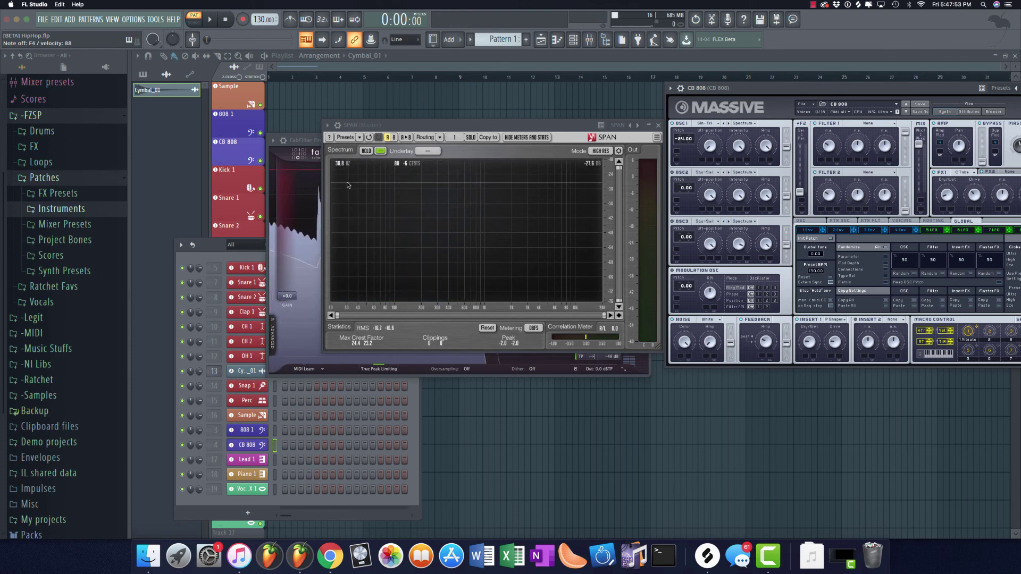
pyautogui.moveTo(345, 192); pyautogui.dragTo(289, 169)
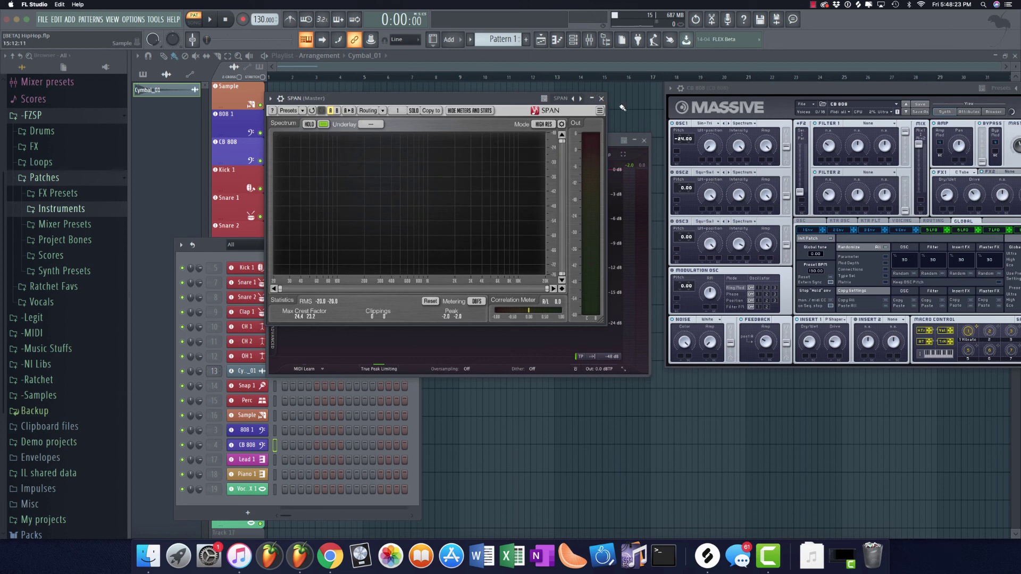
pyautogui.click(601, 98)
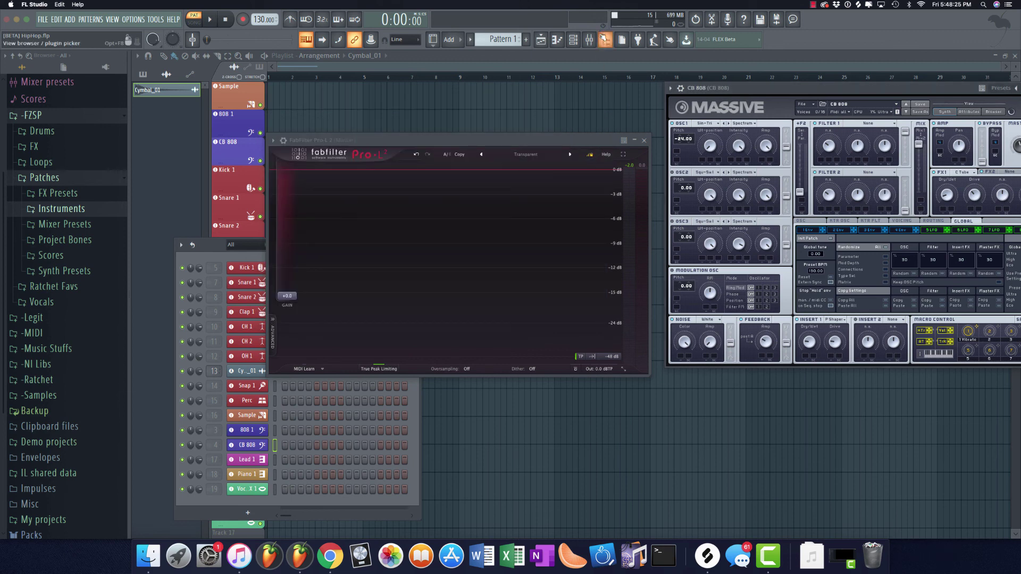
# Close the Pro-L 2 window and rename playlist Track 1 to 'Reference'
pyautogui.click(349, 75)
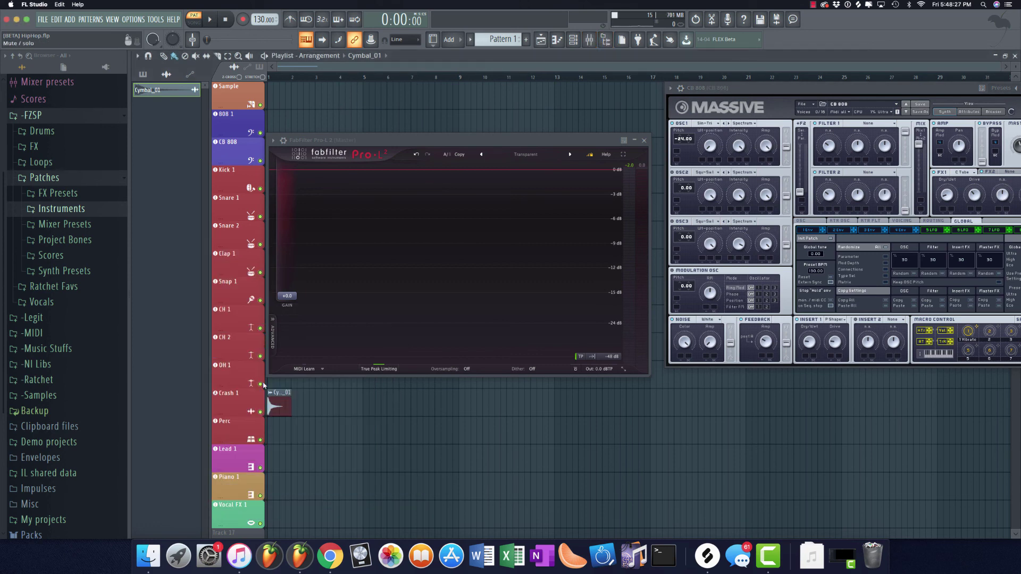
pyautogui.scroll(-5, 654, 141)
pyautogui.click(645, 140)
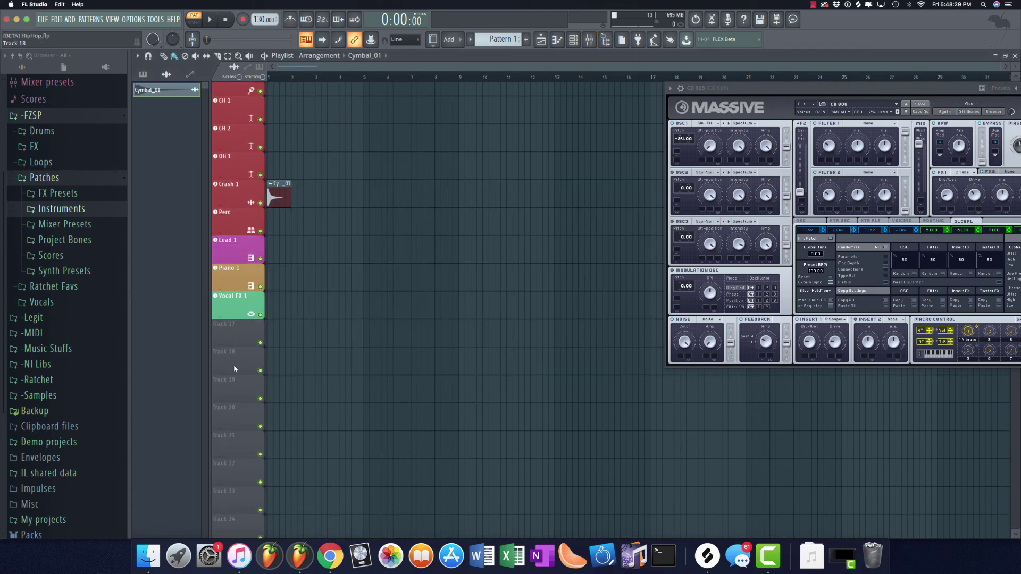
pyautogui.scroll(6, 243, 337)
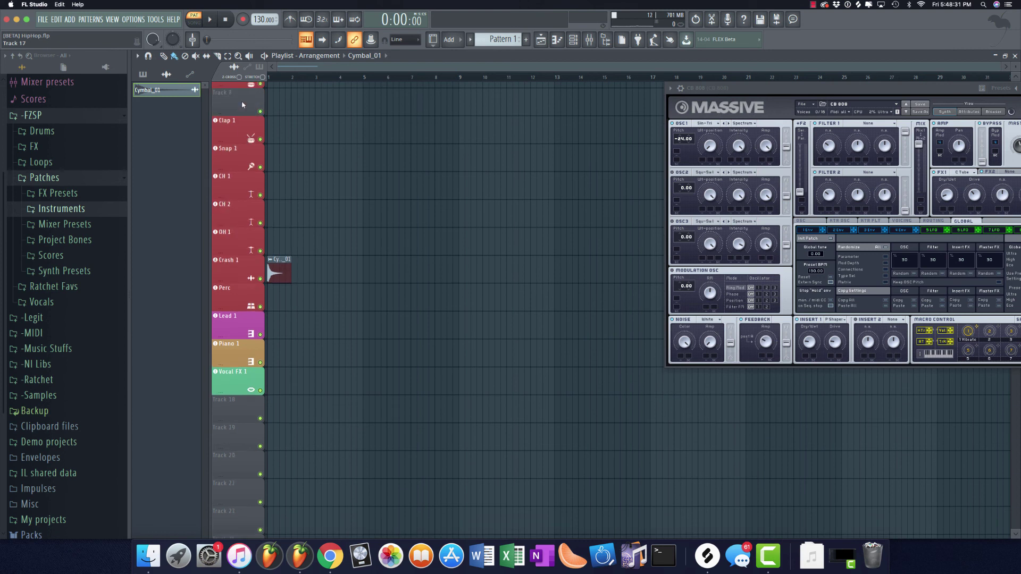
pyautogui.rightClick(242, 98)
pyautogui.click(277, 94)
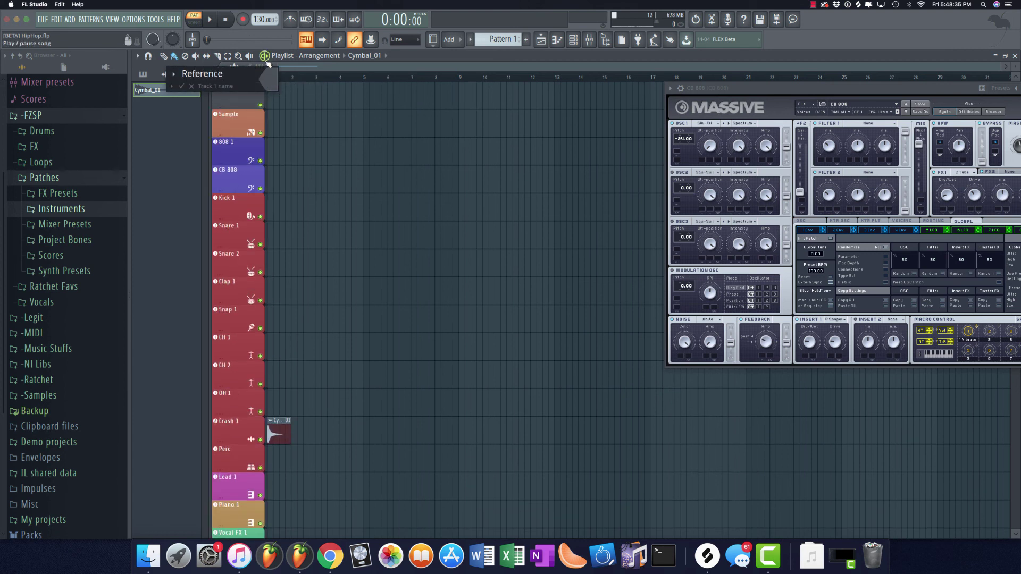
pyautogui.press('Return')
# Make the Reference track an audio track routed to mixer Insert 20
pyautogui.rightClick(244, 96)
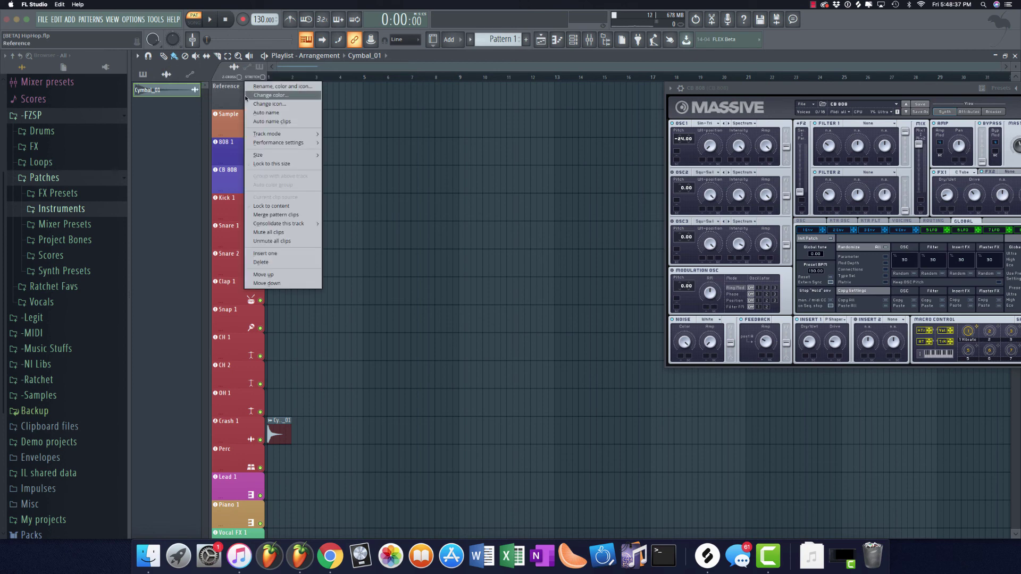
pyautogui.moveTo(281, 134)
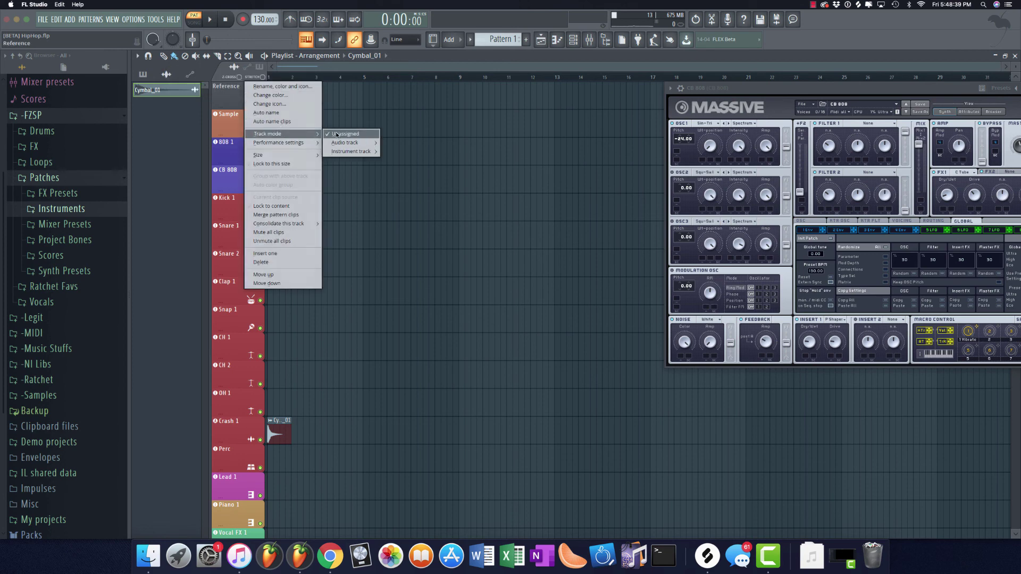
pyautogui.moveTo(335, 143)
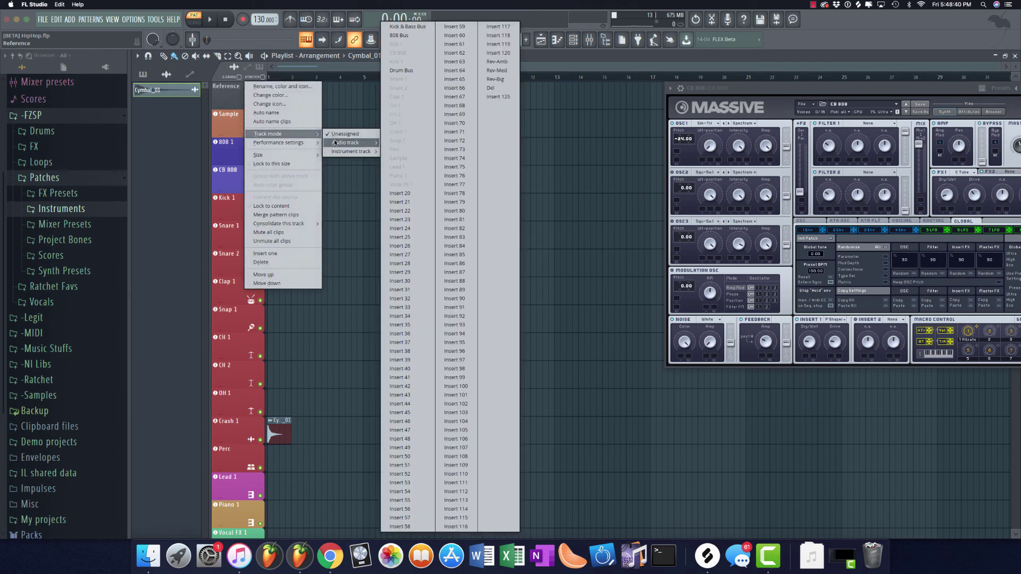
pyautogui.click(407, 193)
pyautogui.click(589, 40)
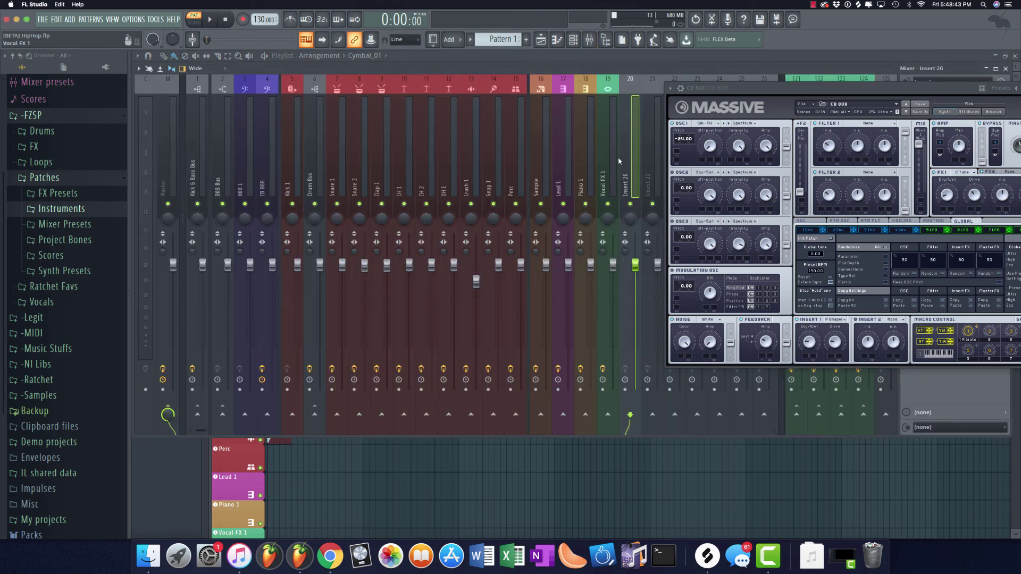
# Close the Massive window and move Insert 20 into the first mixer slot
pyautogui.moveTo(630, 164); pyautogui.dragTo(766, 163)
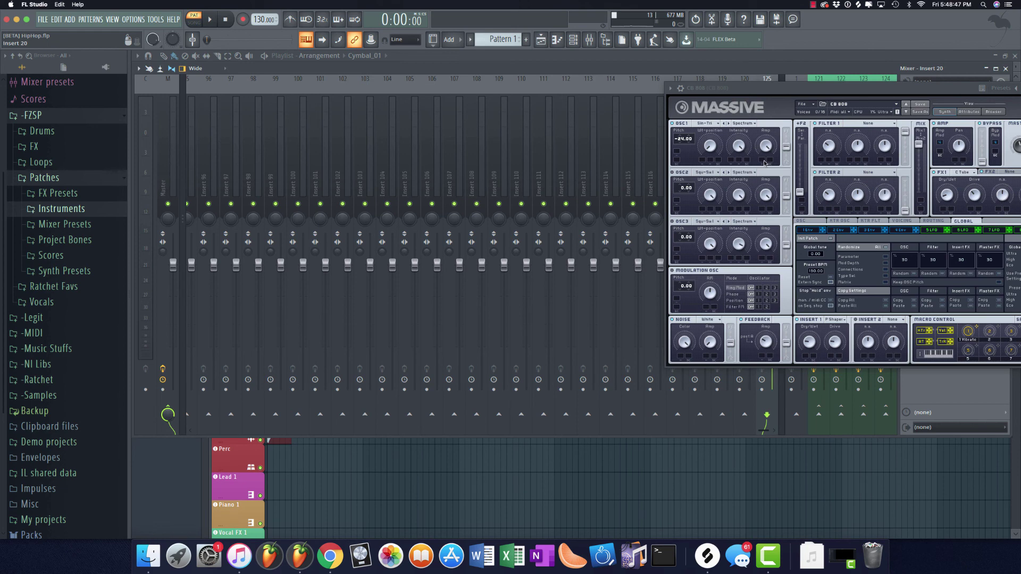
pyautogui.click(869, 90)
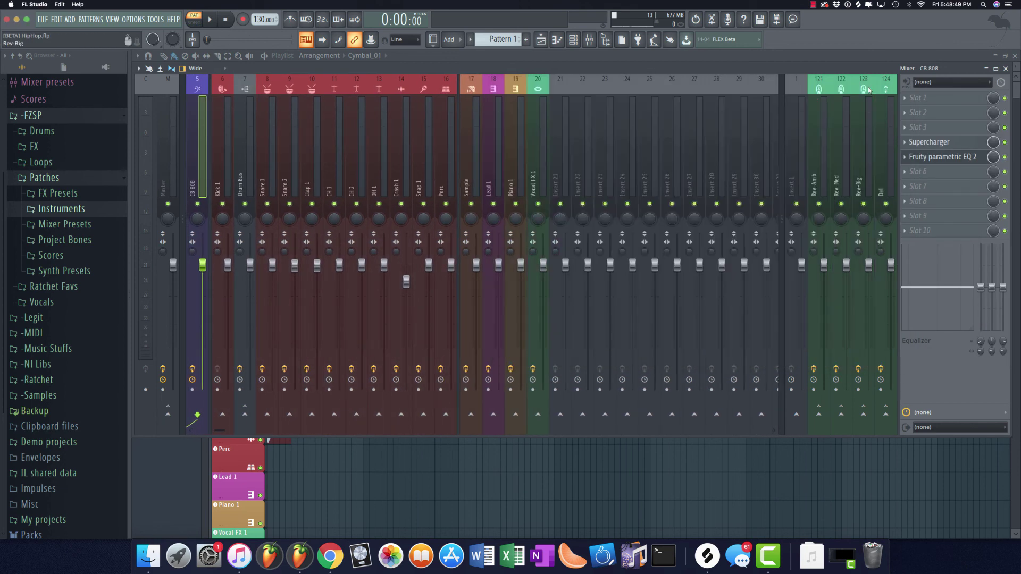
pyautogui.hscroll(10, 556, 158)
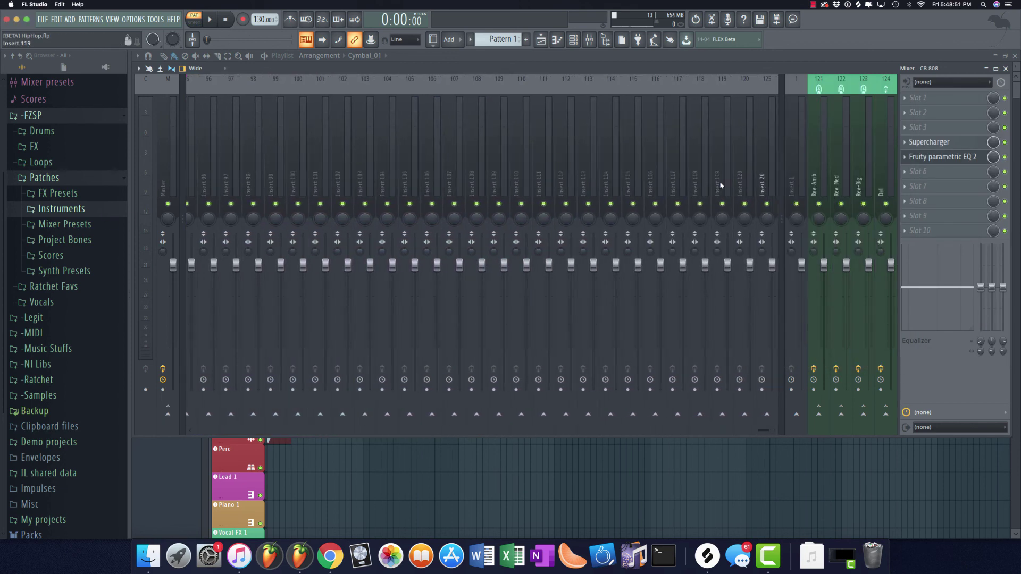
pyautogui.click(767, 181)
pyautogui.moveTo(767, 177); pyautogui.dragTo(198, 179)
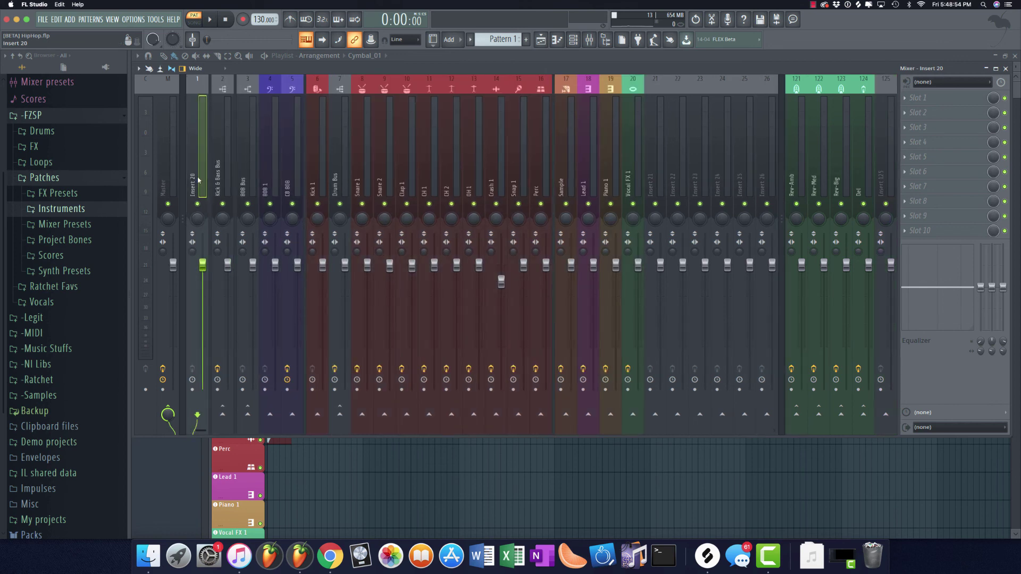
# Rename that mixer insert to 'Reference' and close the mixer
pyautogui.rightClick(206, 135)
pyautogui.click(234, 93)
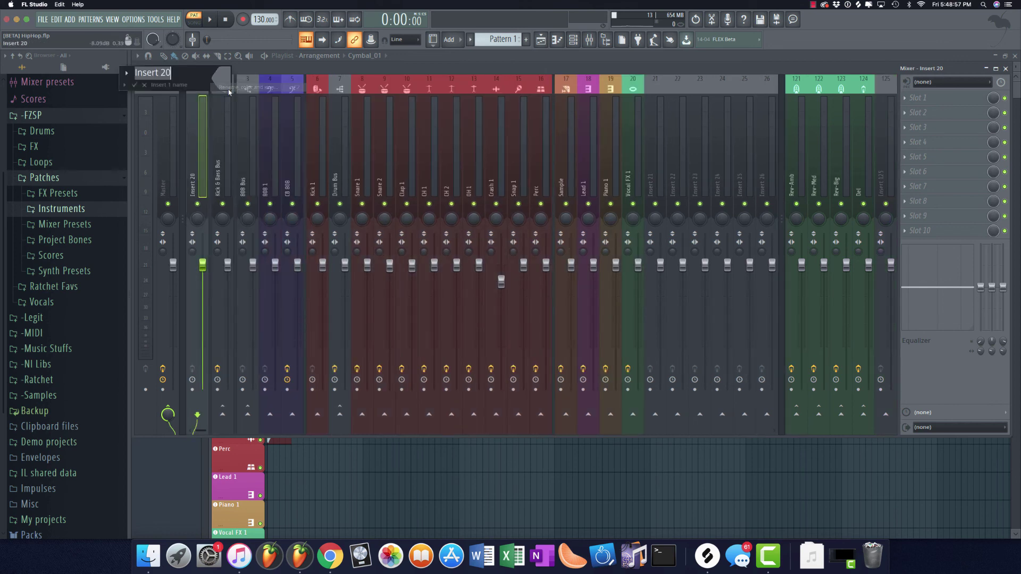
pyautogui.write('Refere')
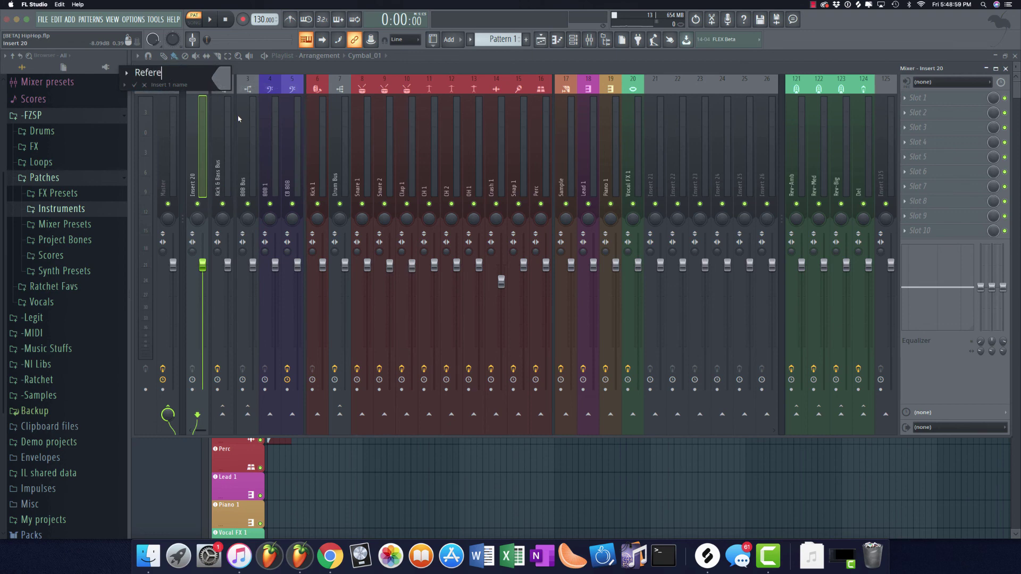
pyautogui.write('nce')
pyautogui.press('Return')
pyautogui.press('F9')
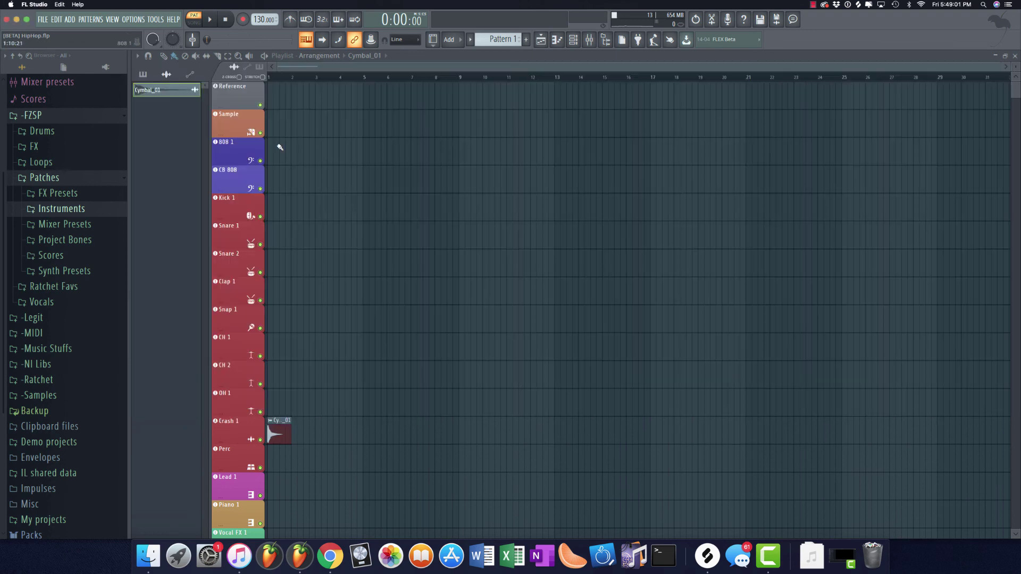
# Reset mixer insert 1 to its default state, then close the mixer
pyautogui.press('F9')
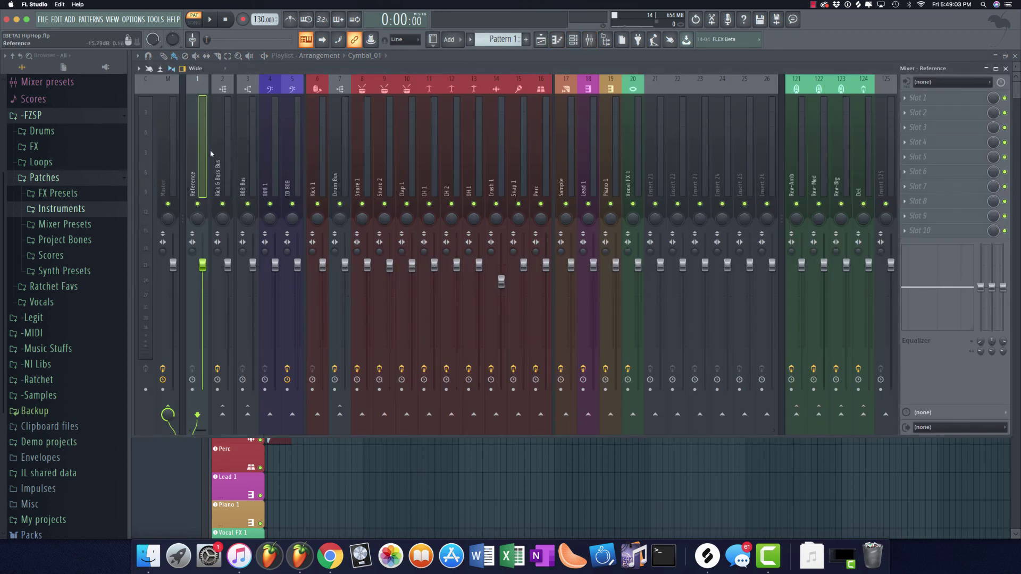
pyautogui.rightClick(210, 77)
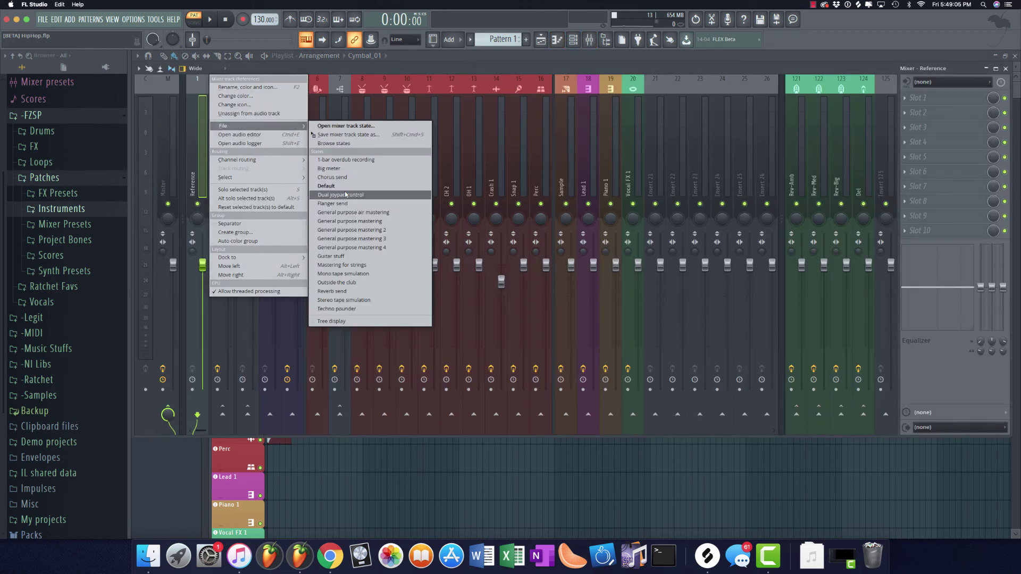
pyautogui.click(344, 192)
pyautogui.scroll(-10, 323, 153)
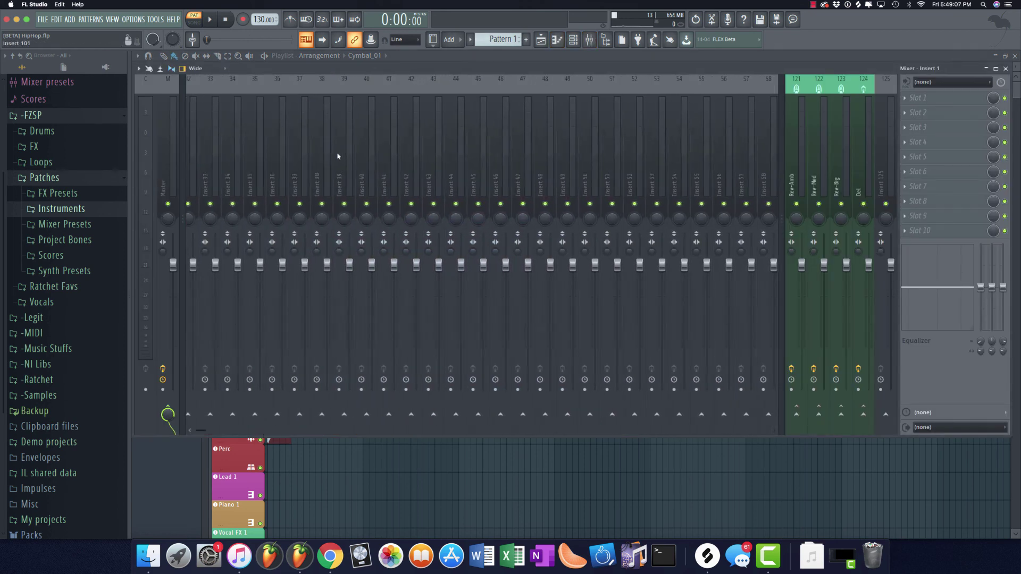
pyautogui.scroll(10, 338, 160)
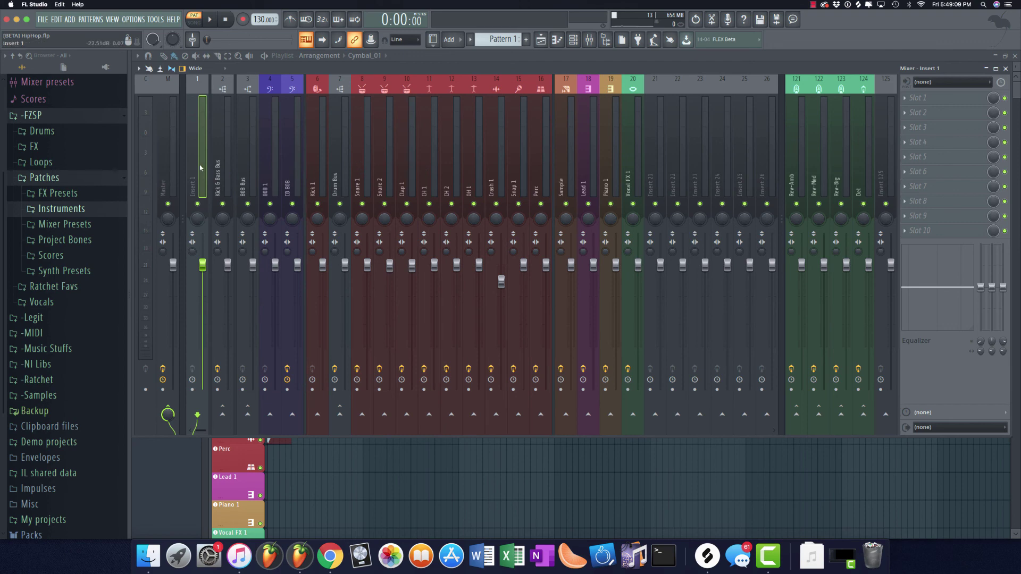
pyautogui.press('F9')
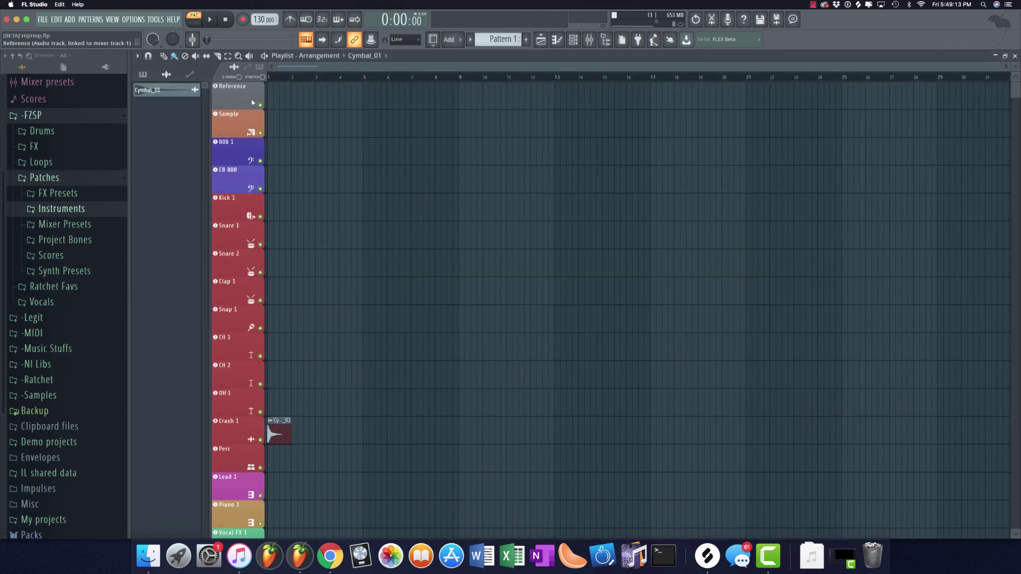
# Show the Reference playlist track's Track mode > Audio track insert choices
pyautogui.rightClick(253, 102)
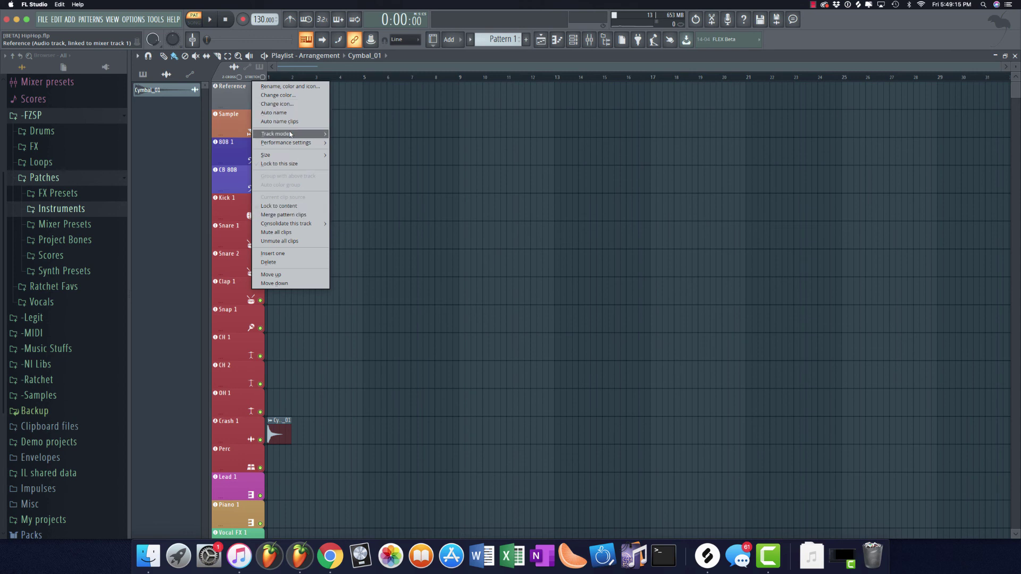
pyautogui.moveTo(289, 133)
pyautogui.moveTo(351, 144)
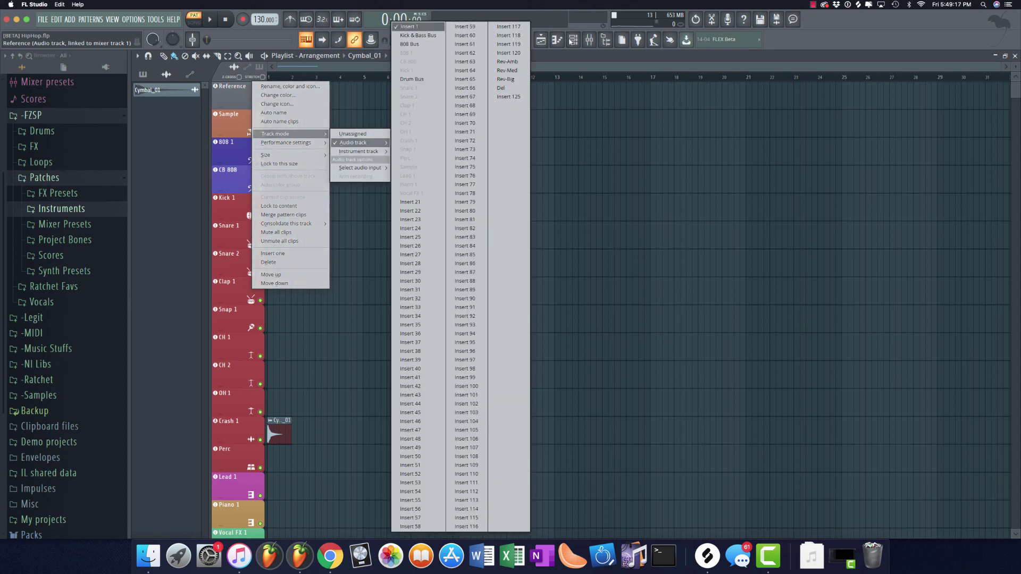
pyautogui.press('F6')
pyautogui.press('F9')
# Rename mixer insert 1 to 'Reference' and reposition the mixer over the playlist
pyautogui.rightClick(425, 168)
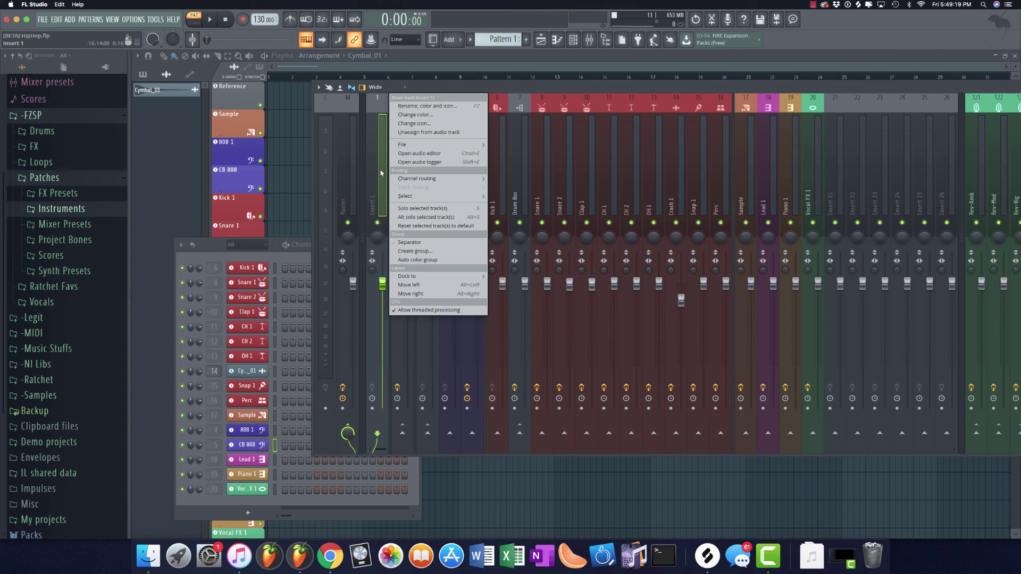
pyautogui.click(410, 106)
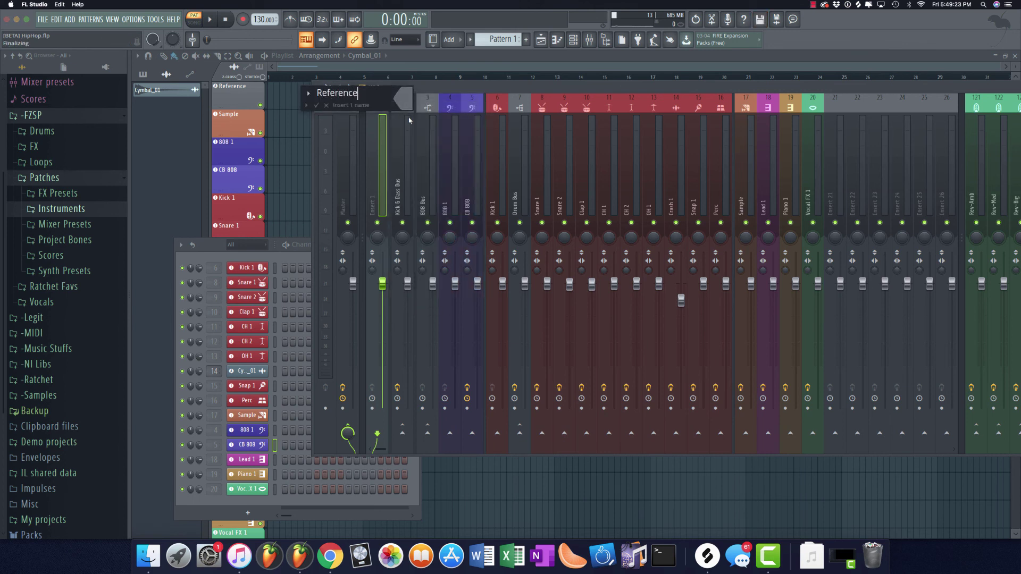
pyautogui.press('Return')
pyautogui.moveTo(457, 91); pyautogui.dragTo(300, 84)
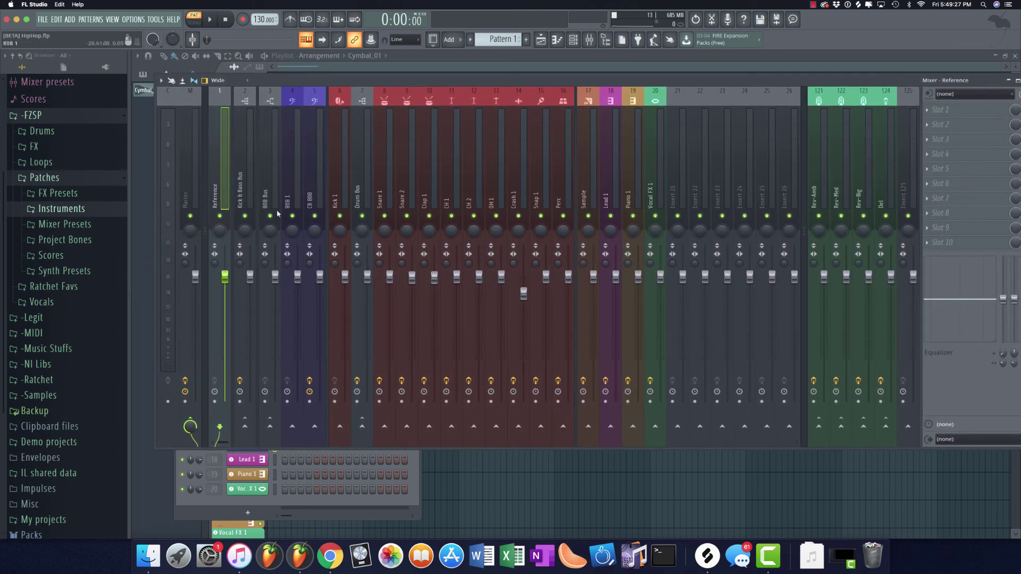
pyautogui.moveTo(378, 80)
pyautogui.mouseDown()
pyautogui.moveTo(382, 100)
pyautogui.moveTo(393, 97)
pyautogui.moveTo(384, 117)
pyautogui.moveTo(384, 93)
pyautogui.mouseUp()
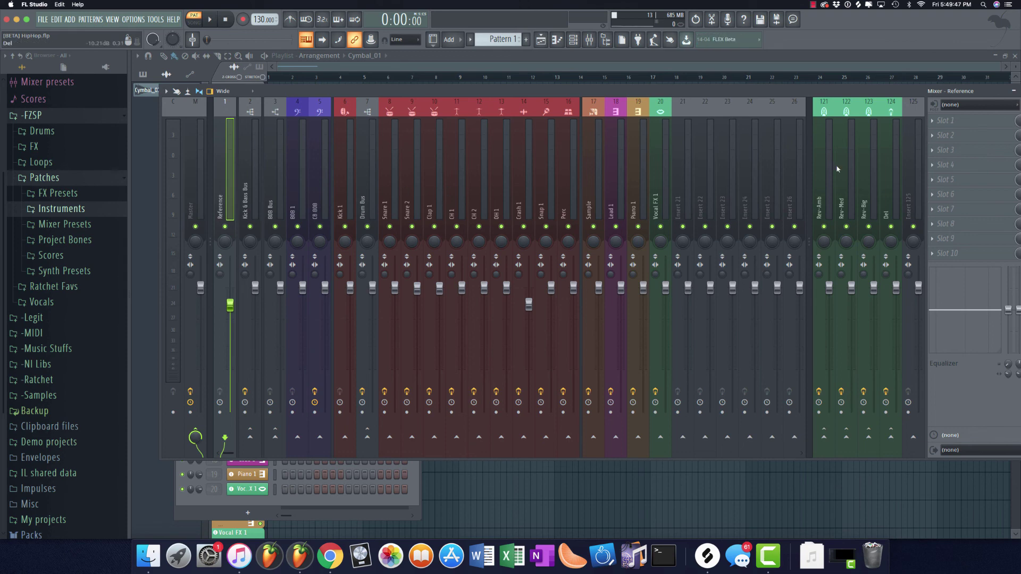
# Load Fruity parametric EQ 2 on Reference and make band 1 a high pass near 24 Hz
pyautogui.click(952, 121)
pyautogui.click(787, 304)
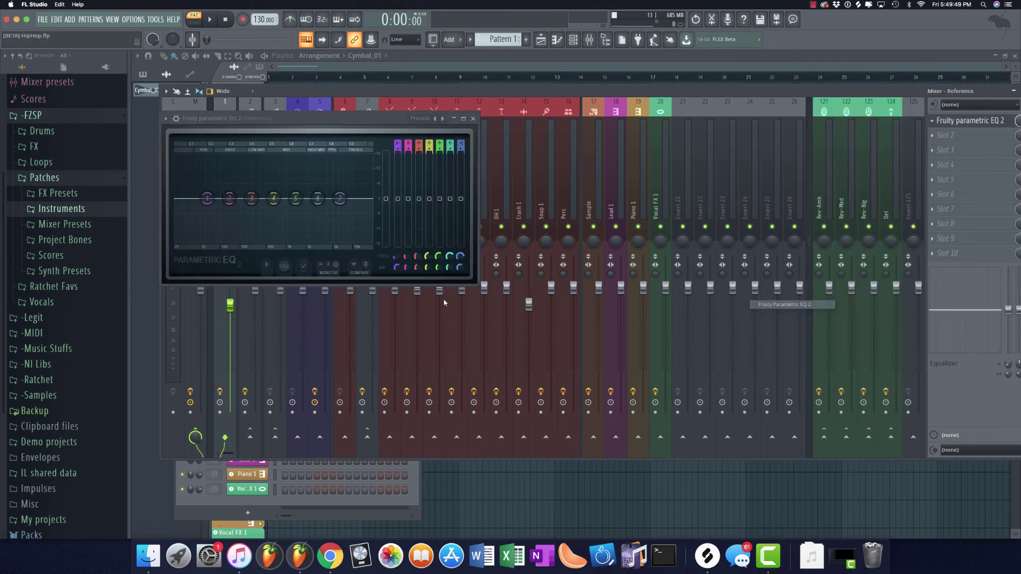
pyautogui.moveTo(207, 198); pyautogui.dragTo(186, 198)
pyautogui.rightClick(185, 198)
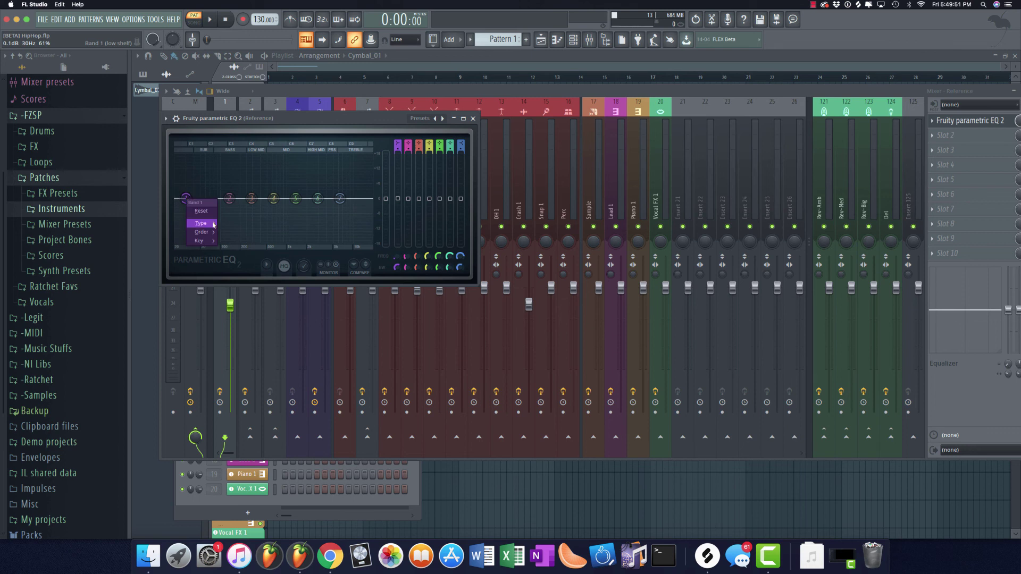
pyautogui.click(237, 231)
pyautogui.rightClick(186, 198)
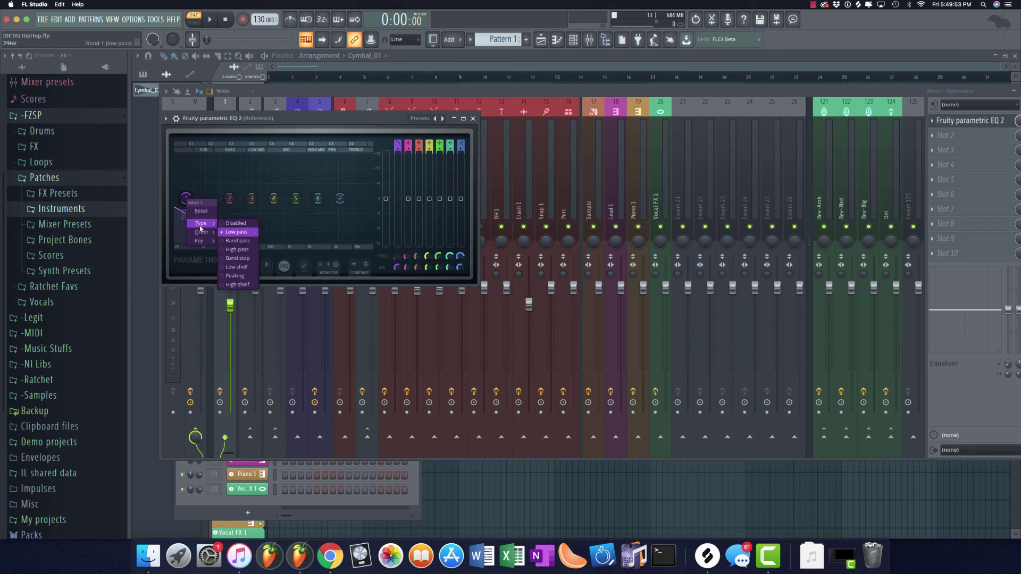
pyautogui.click(238, 285)
pyautogui.rightClick(183, 199)
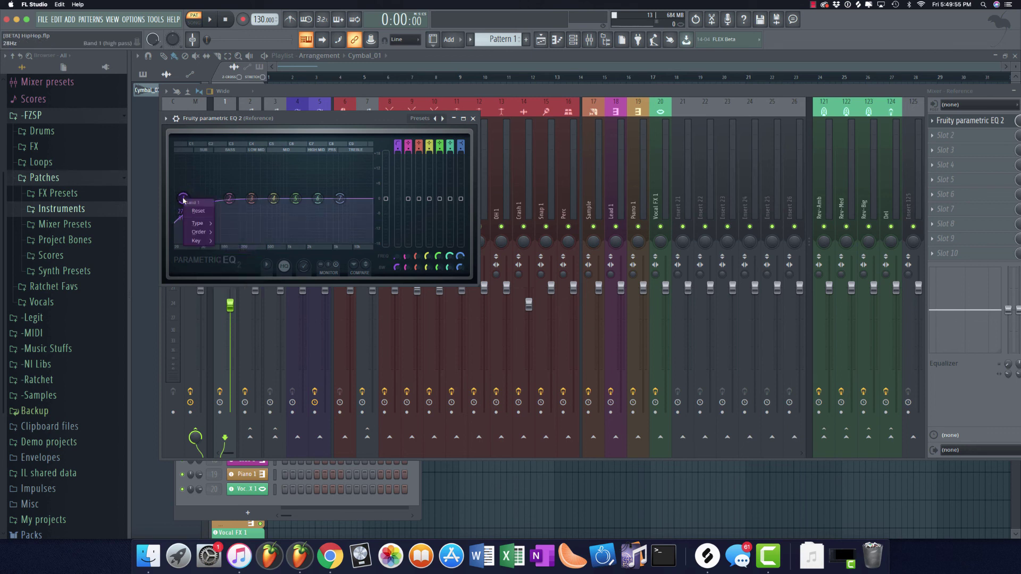
pyautogui.moveTo(201, 232)
pyautogui.click(239, 253)
pyautogui.moveTo(182, 199); pyautogui.dragTo(180, 199)
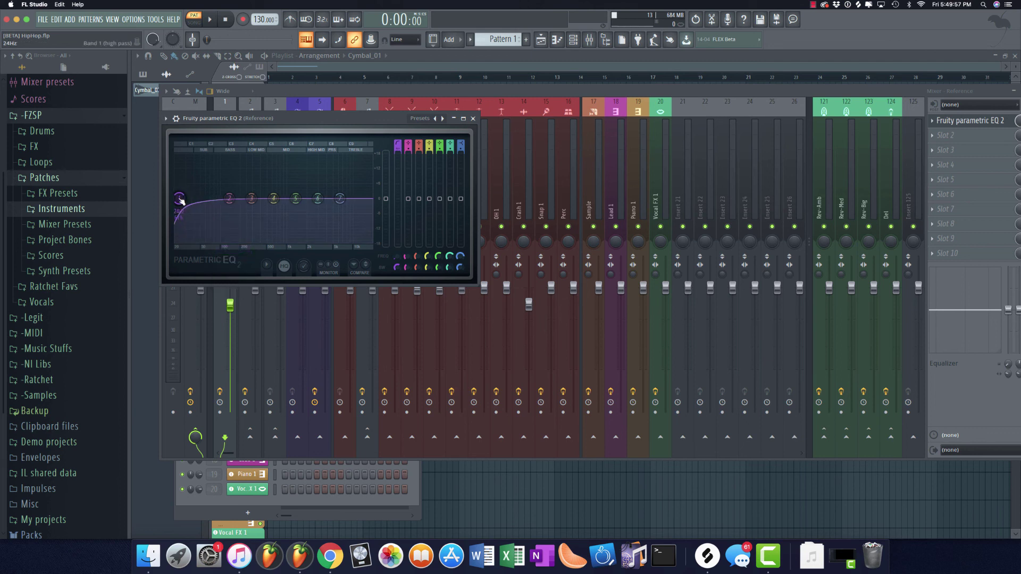
pyautogui.scroll(5, 180, 200)
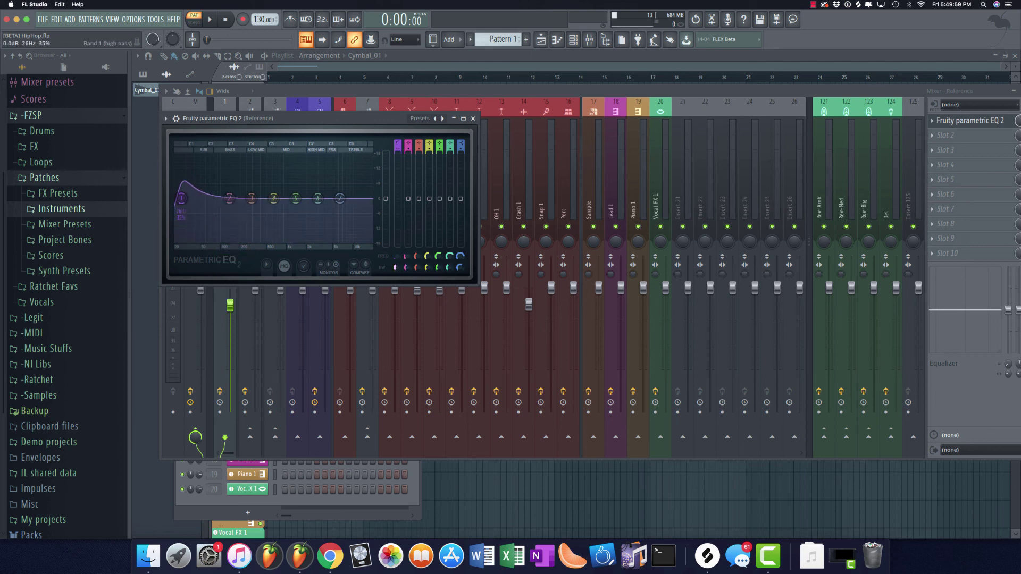
pyautogui.scroll(-5, 180, 200)
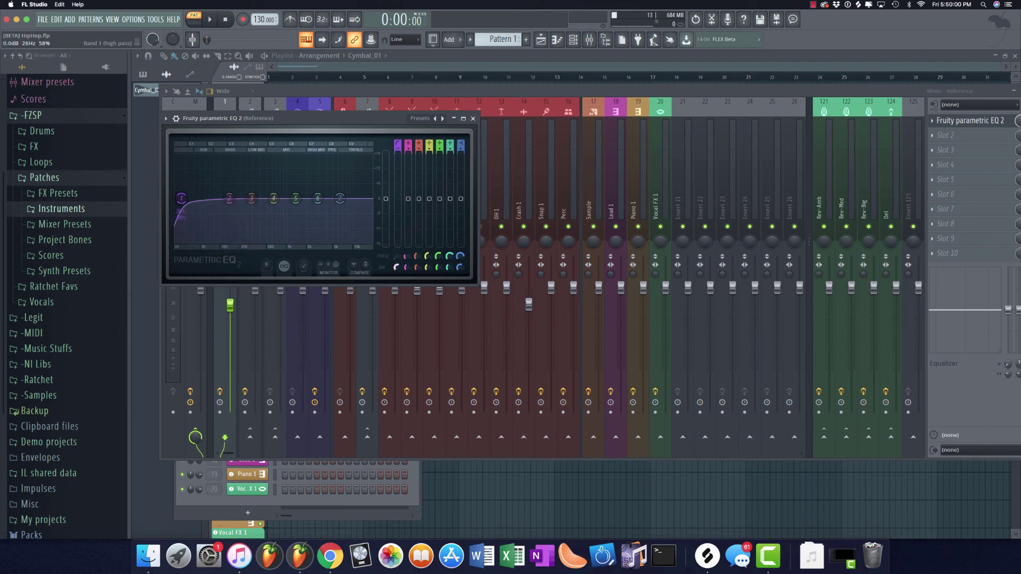
# Make band 7 a Steep 4 low pass near the top end and close the EQ
pyautogui.rightClick(342, 200)
pyautogui.moveTo(357, 223)
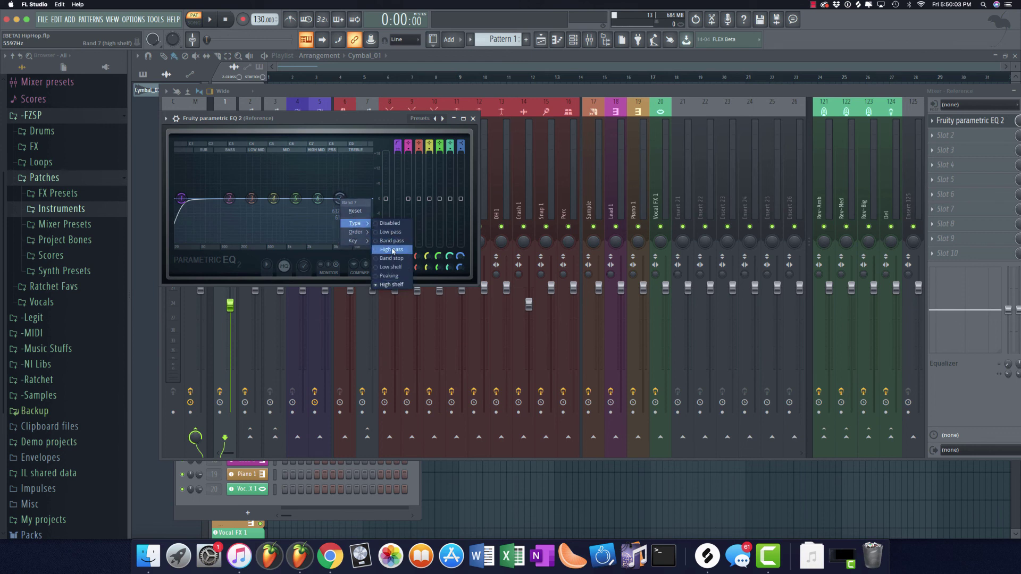
pyautogui.click(390, 232)
pyautogui.rightClick(339, 199)
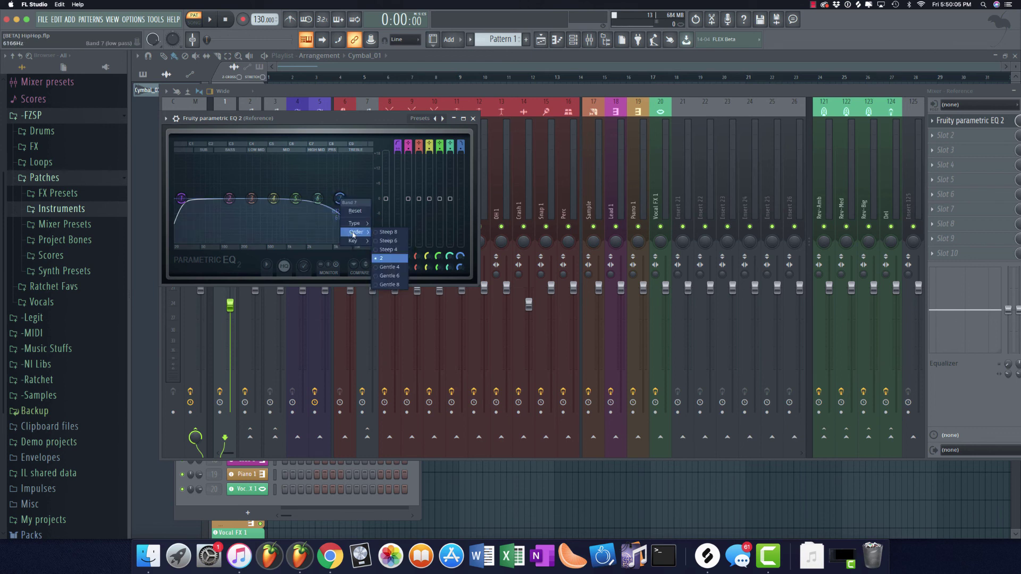
pyautogui.click(385, 250)
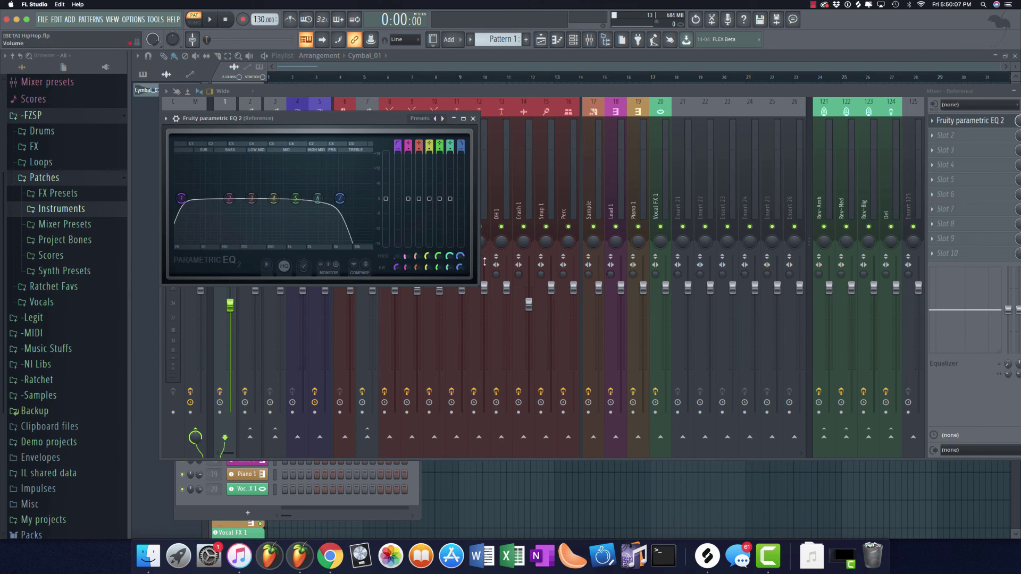
pyautogui.moveTo(461, 268); pyautogui.dragTo(462, 267)
pyautogui.moveTo(343, 198); pyautogui.dragTo(371, 198)
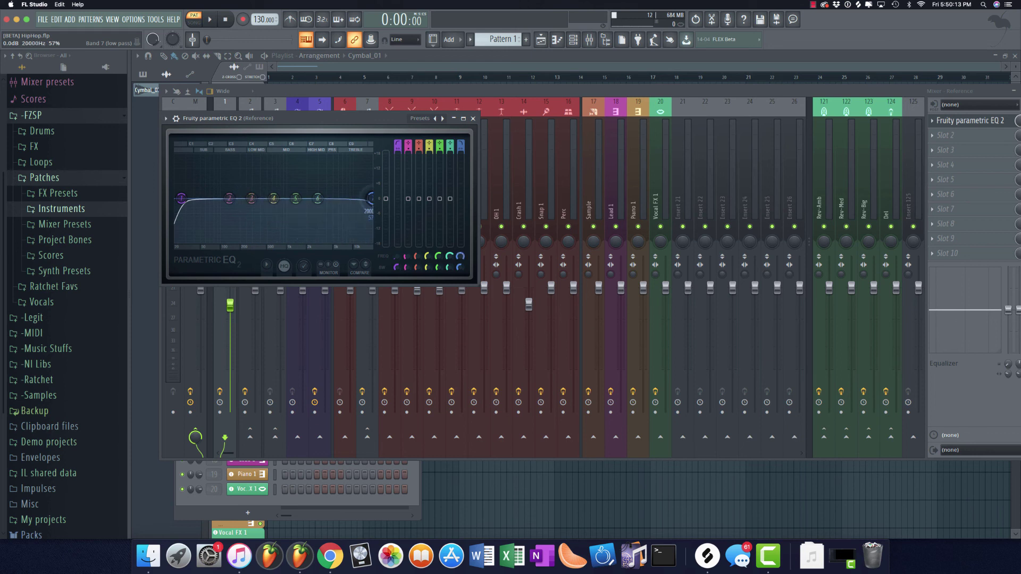
pyautogui.moveTo(181, 198)
pyautogui.mouseDown()
pyautogui.moveTo(327, 199)
pyautogui.moveTo(177, 200)
pyautogui.mouseUp()
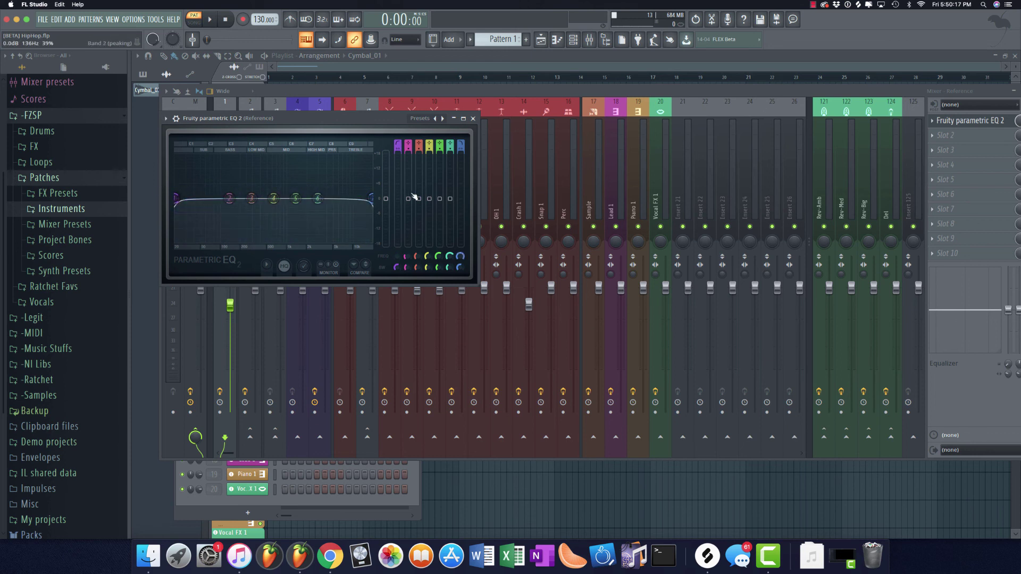
pyautogui.click(472, 119)
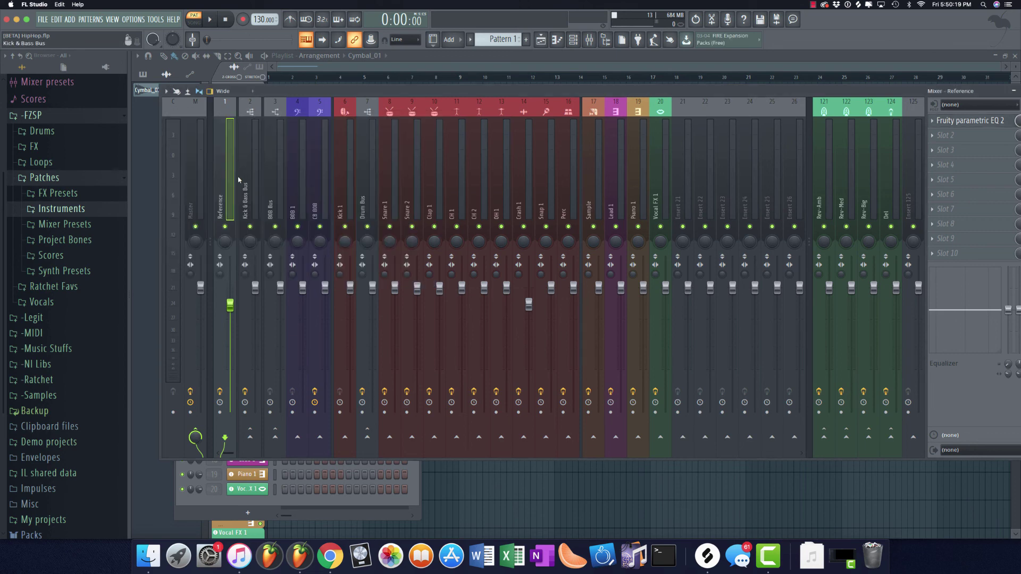
# Move the mixer aside and drag the empty playlist track up just below Kick 1
pyautogui.click(192, 169)
pyautogui.moveTo(468, 93); pyautogui.dragTo(342, 270)
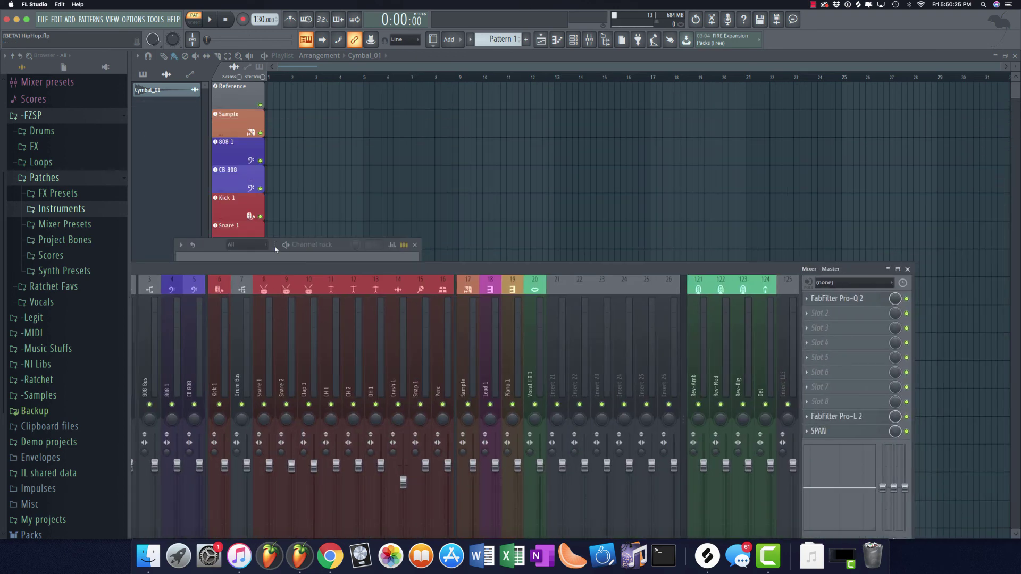
pyautogui.click(338, 299)
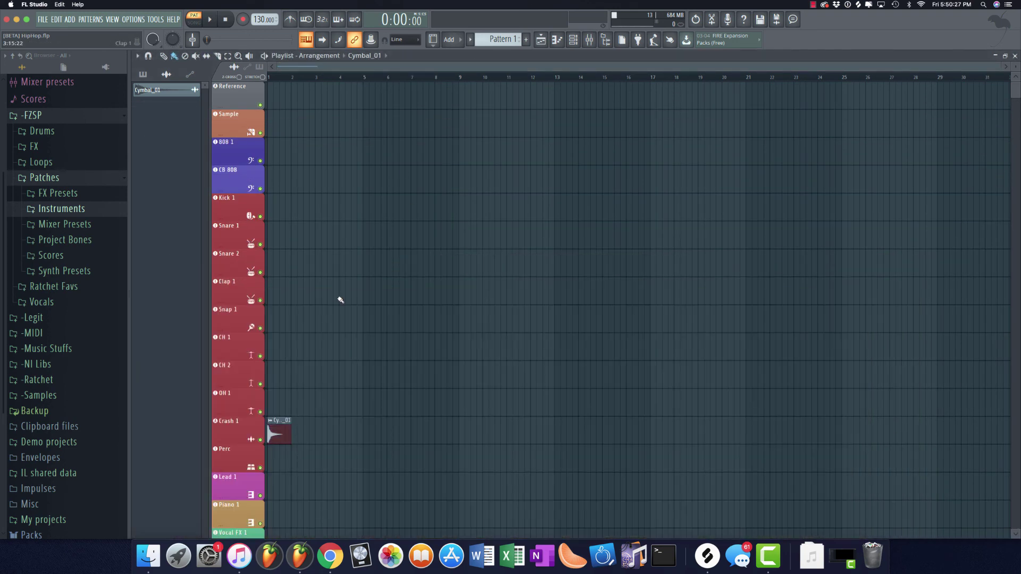
pyautogui.scroll(-3, 335, 306)
pyautogui.moveTo(232, 485); pyautogui.dragTo(230, 145)
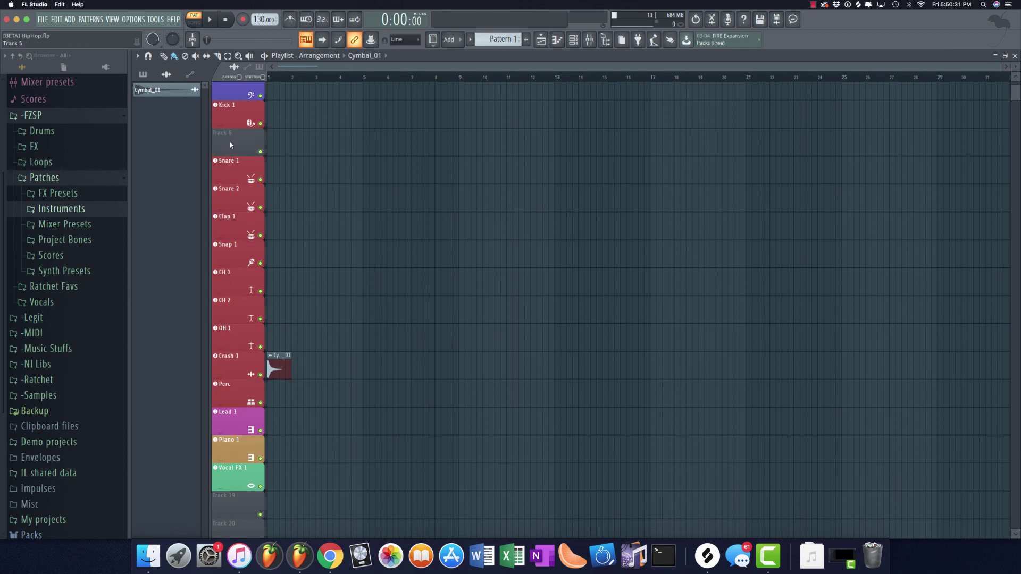
# Group the Snare, Clap 1, Snap 1, CH 1, CH 2, OH 1, Crash 1 and Perc tracks under it
pyautogui.click(241, 182)
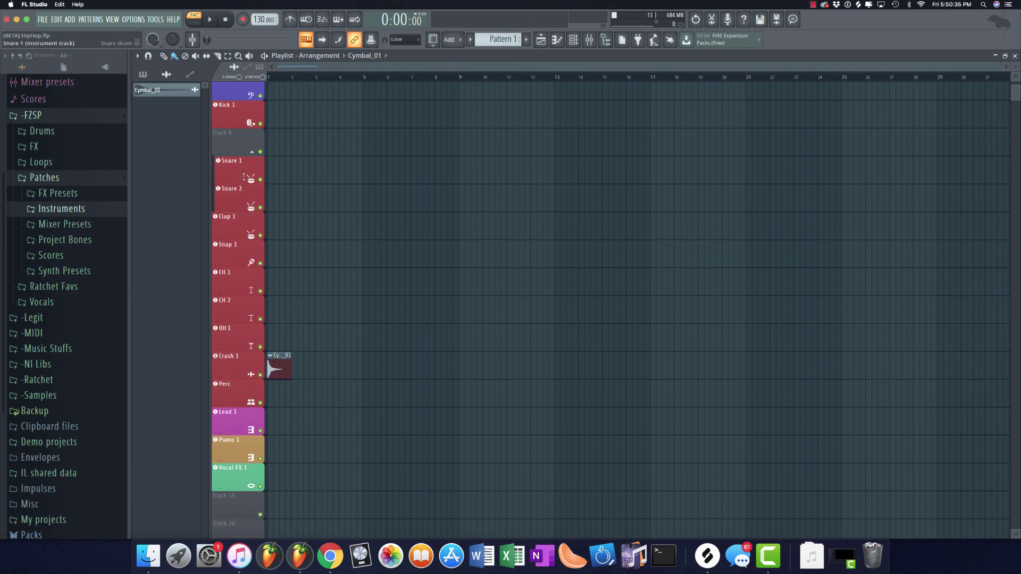
pyautogui.click(245, 241)
pyautogui.click(243, 269)
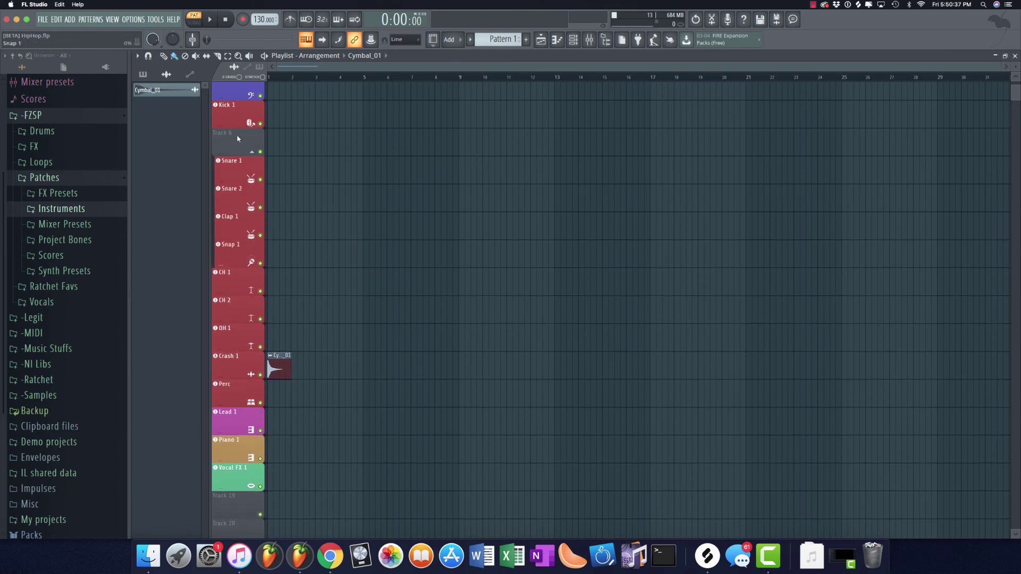
pyautogui.click(235, 289)
pyautogui.click(238, 320)
pyautogui.click(240, 346)
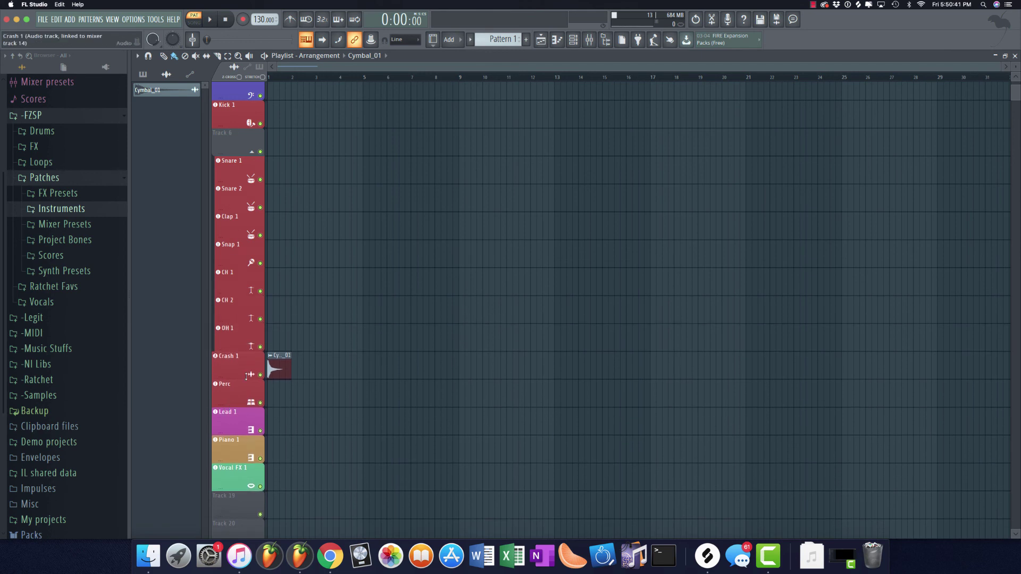
pyautogui.click(246, 377)
pyautogui.click(234, 397)
# Name the group track 'Percussion', collapse it, and scroll the playlist back to the top
pyautogui.rightClick(228, 133)
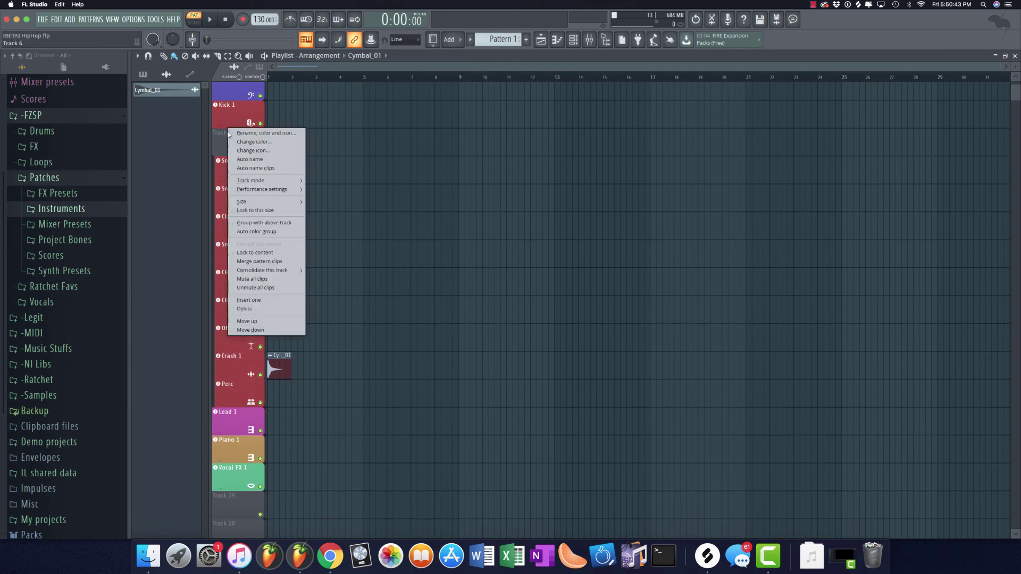
pyautogui.click(229, 133)
pyautogui.write('Percuss')
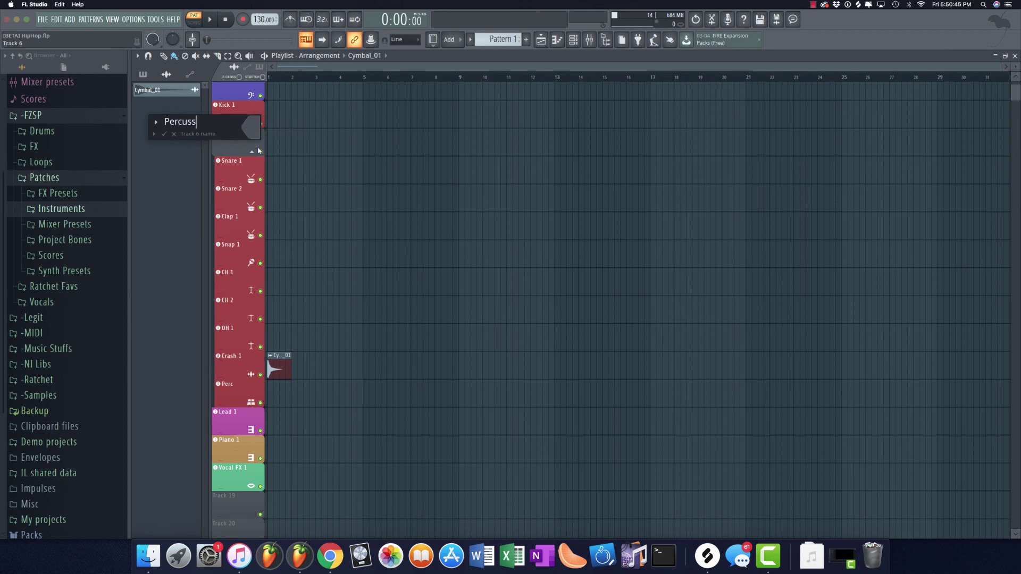
pyautogui.write('ion')
pyautogui.press('Return')
pyautogui.click(252, 151)
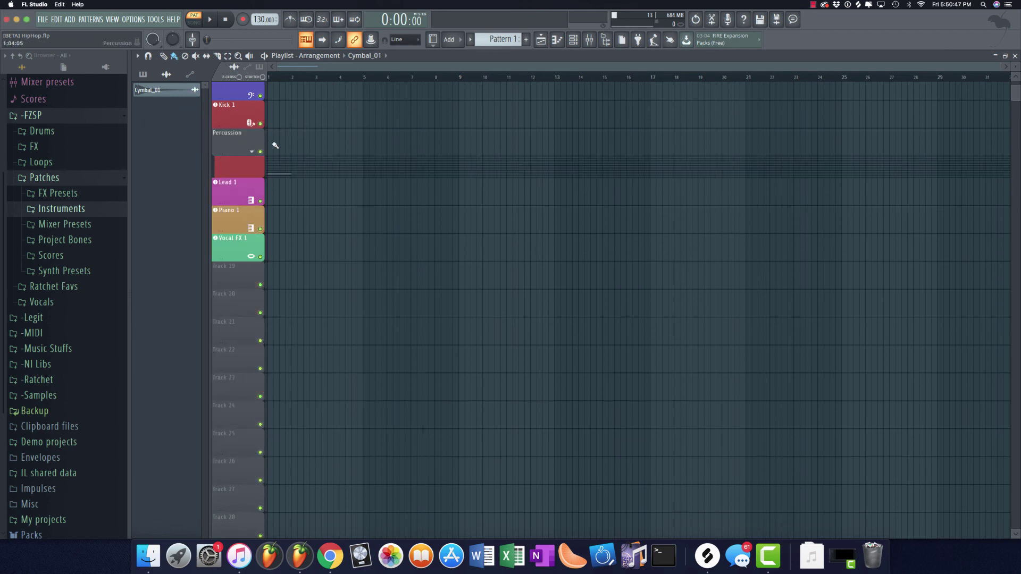
pyautogui.click(253, 152)
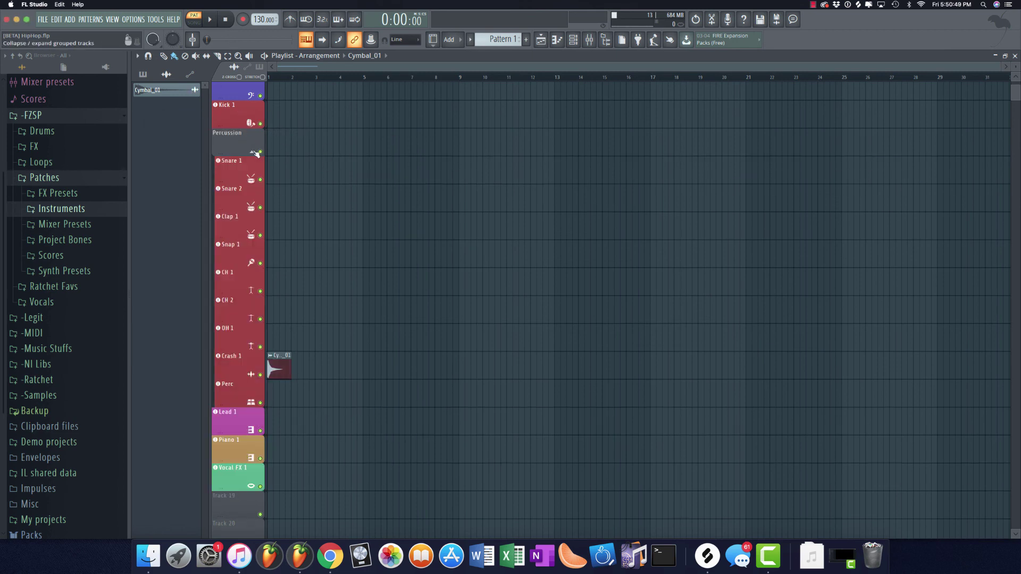
pyautogui.click(254, 152)
pyautogui.scroll(3, 317, 138)
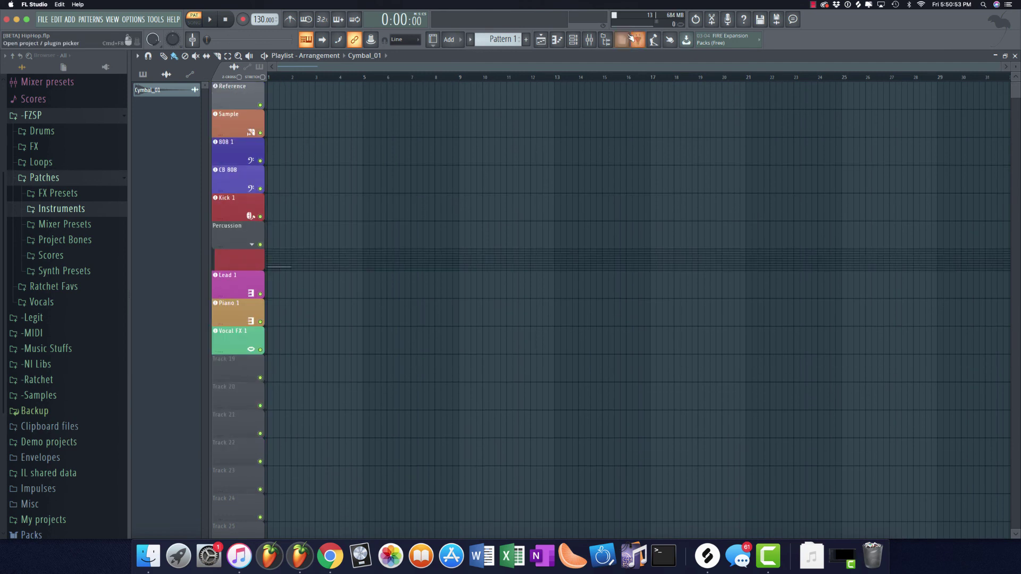
pyautogui.click(590, 41)
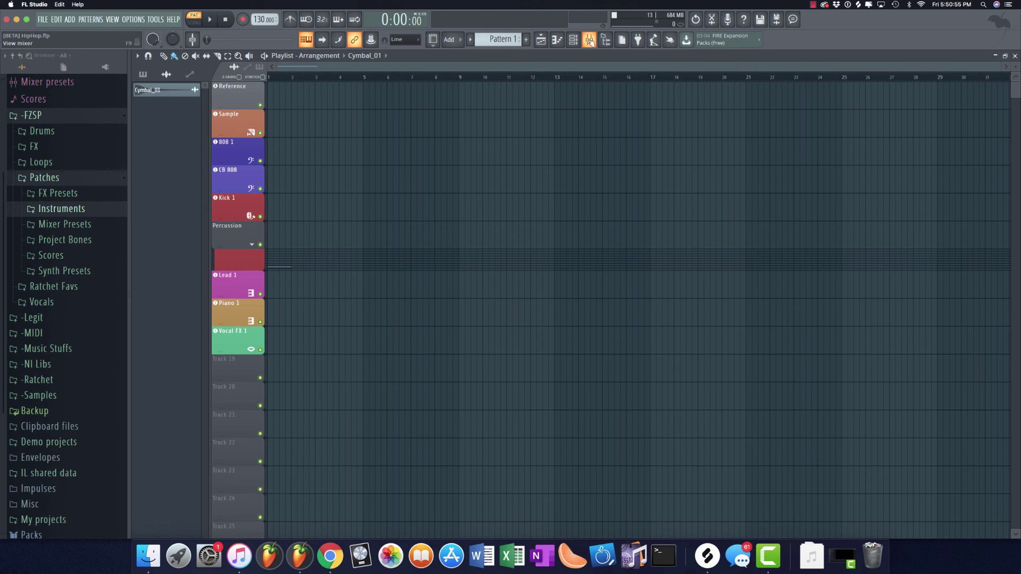
pyautogui.click(589, 41)
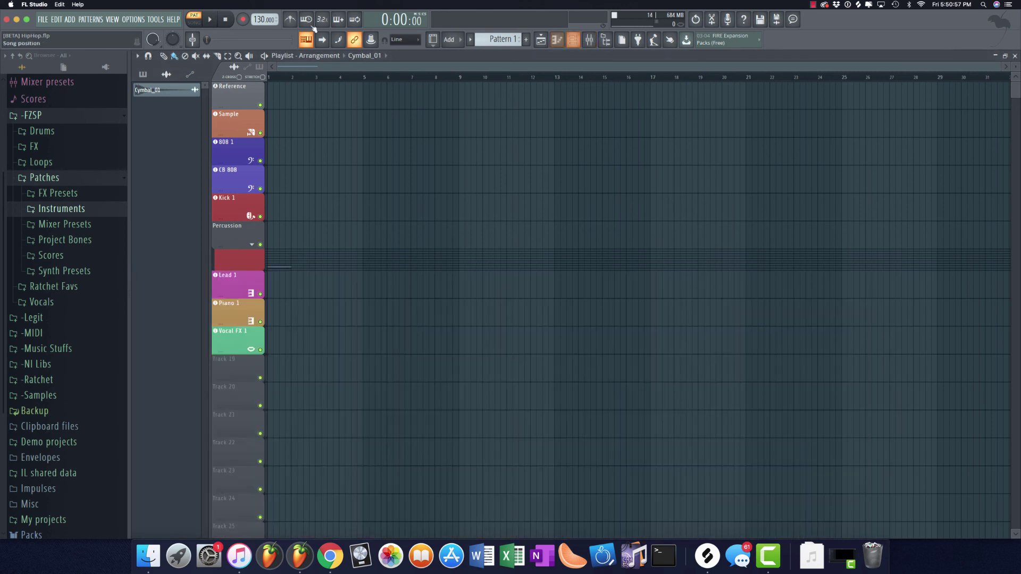
pyautogui.click(556, 42)
pyautogui.click(556, 42)
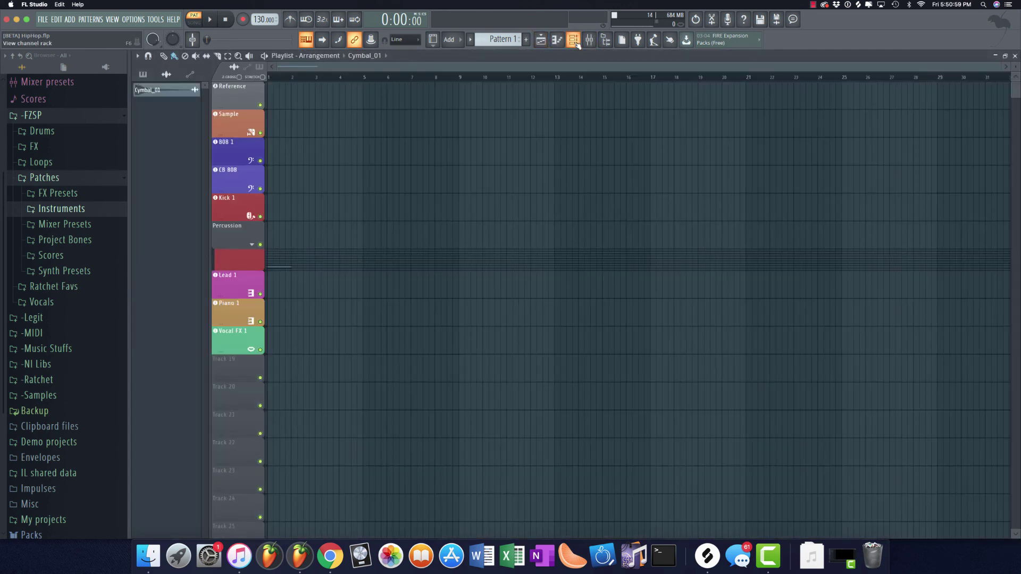
pyautogui.click(573, 40)
pyautogui.moveTo(581, 262); pyautogui.dragTo(556, 184)
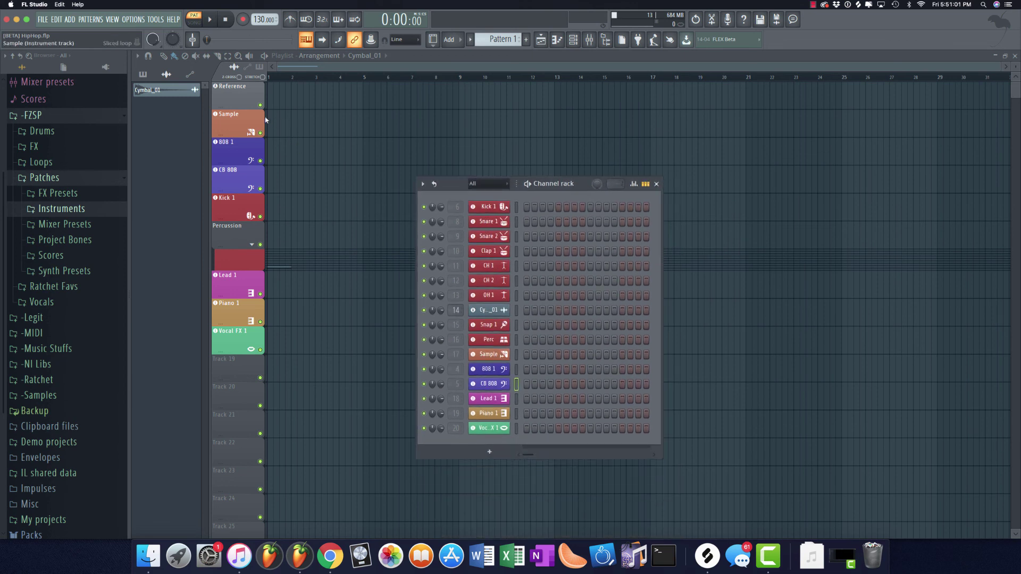
pyautogui.click(488, 355)
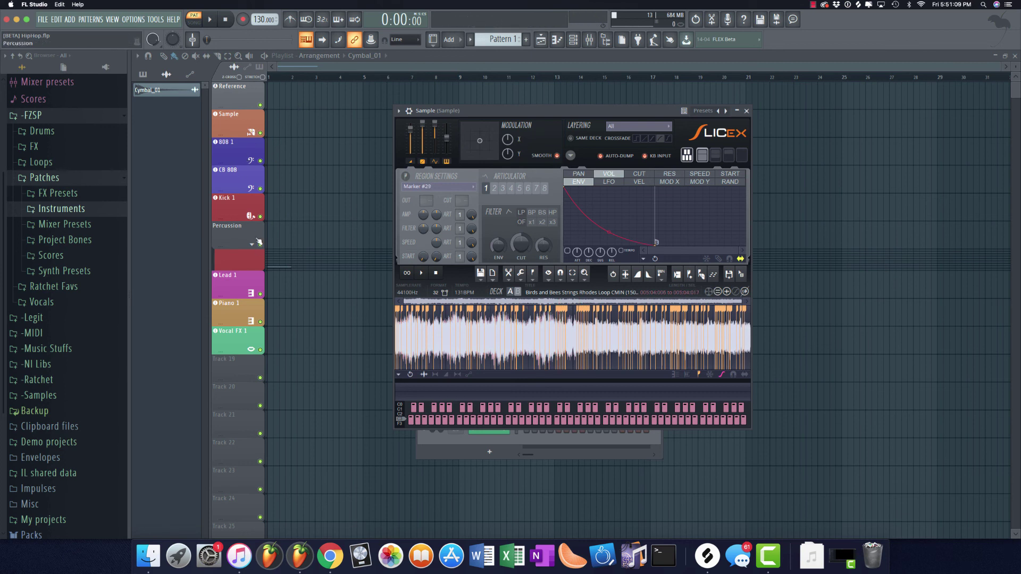
pyautogui.click(235, 272)
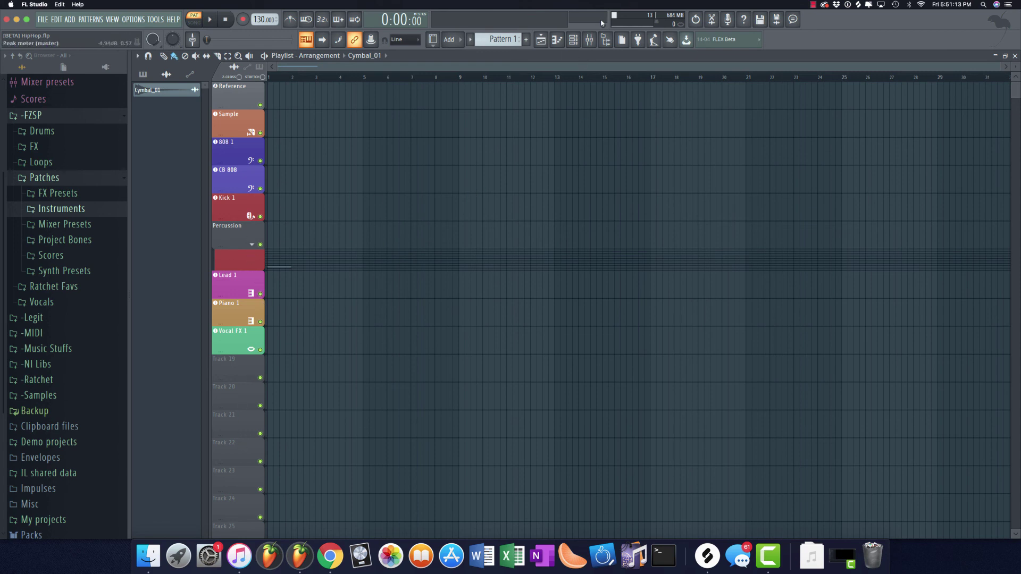
# Open the Mixer, make it taller, and move it up-right to show Master through the reverb and delay sends
pyautogui.press('F9')
pyautogui.moveTo(511, 259); pyautogui.dragTo(511, 133)
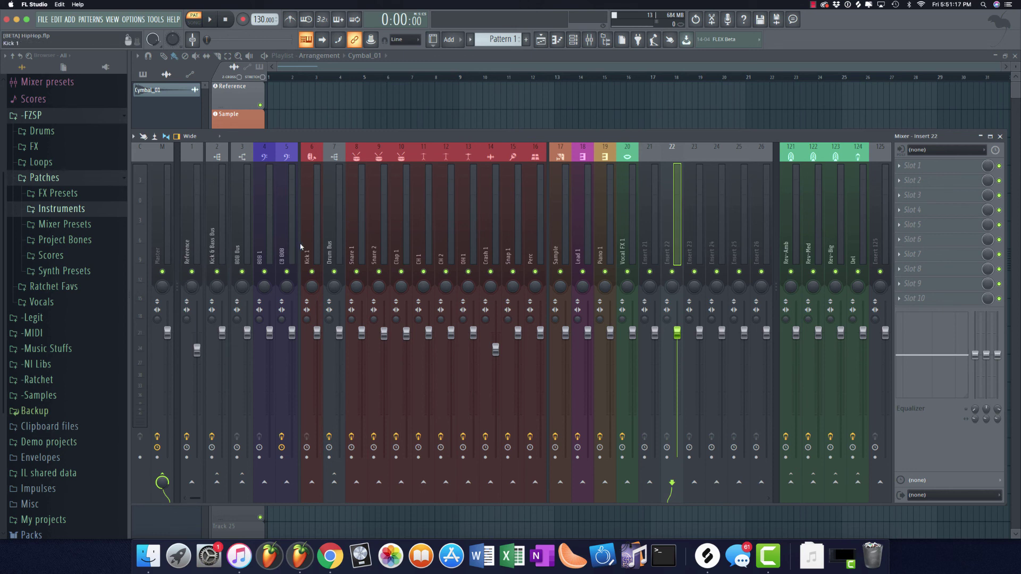
pyautogui.click(340, 220)
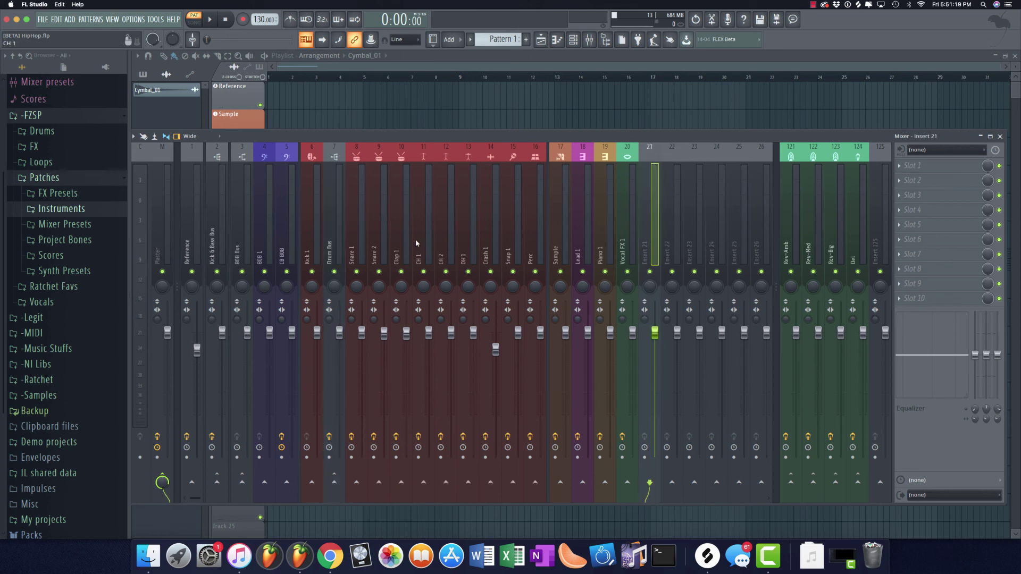
pyautogui.click(878, 242)
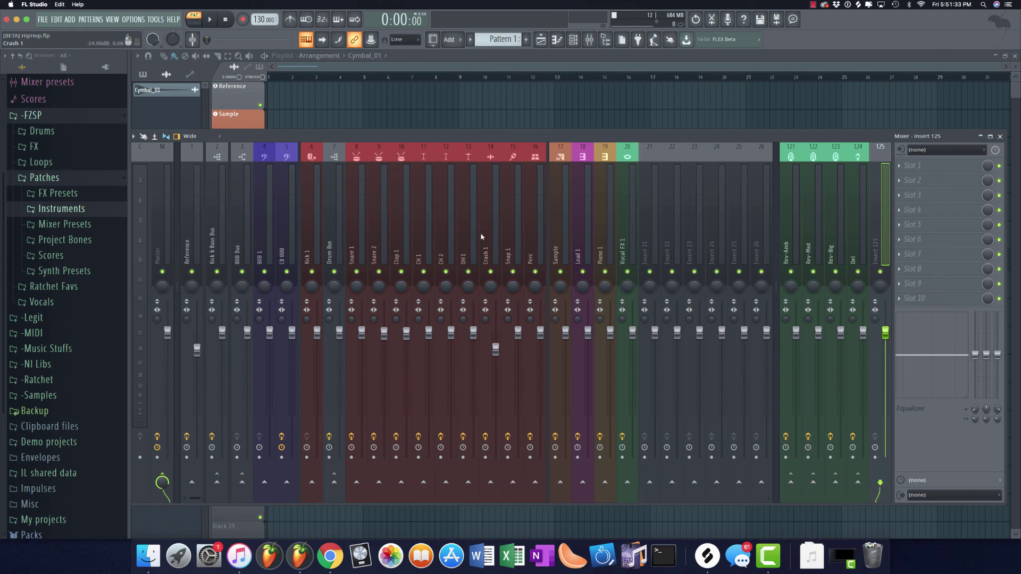
pyautogui.moveTo(401, 136); pyautogui.dragTo(414, 113)
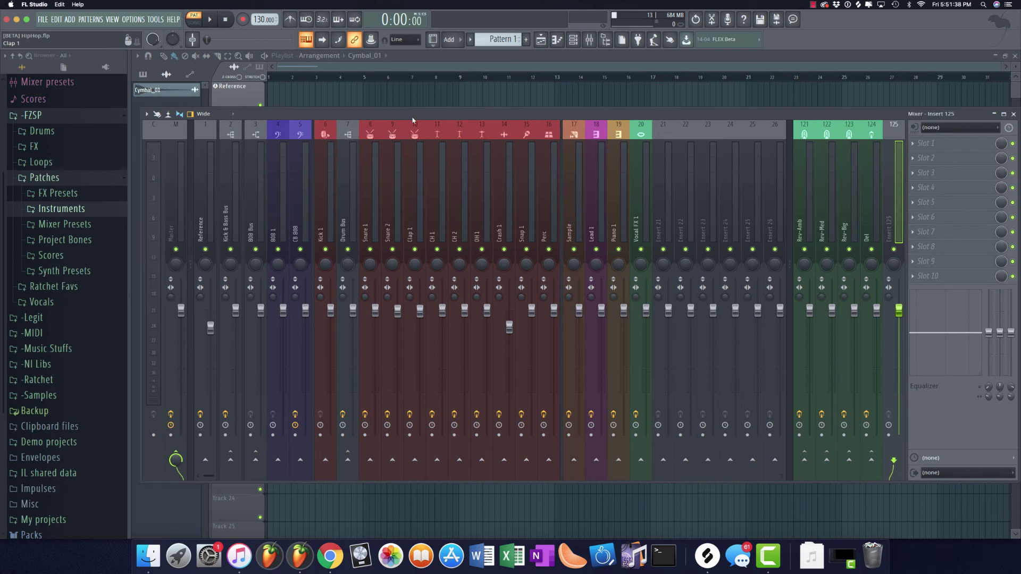
# Load Ozone 8 (VST3) into the Master track's fifth effect slot, searching for 'Oz'
pyautogui.click(178, 200)
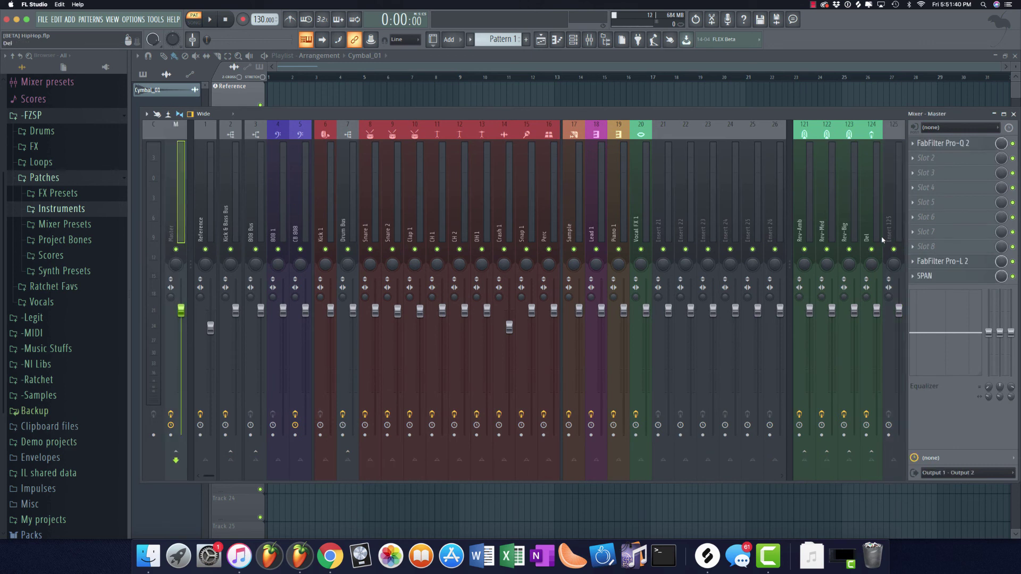
pyautogui.click(919, 203)
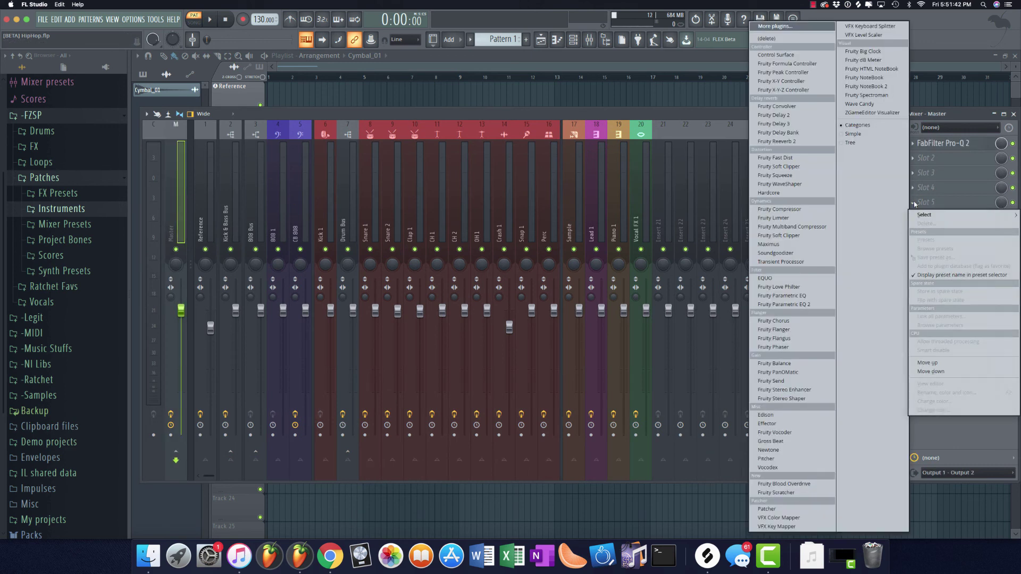
pyautogui.click(821, 30)
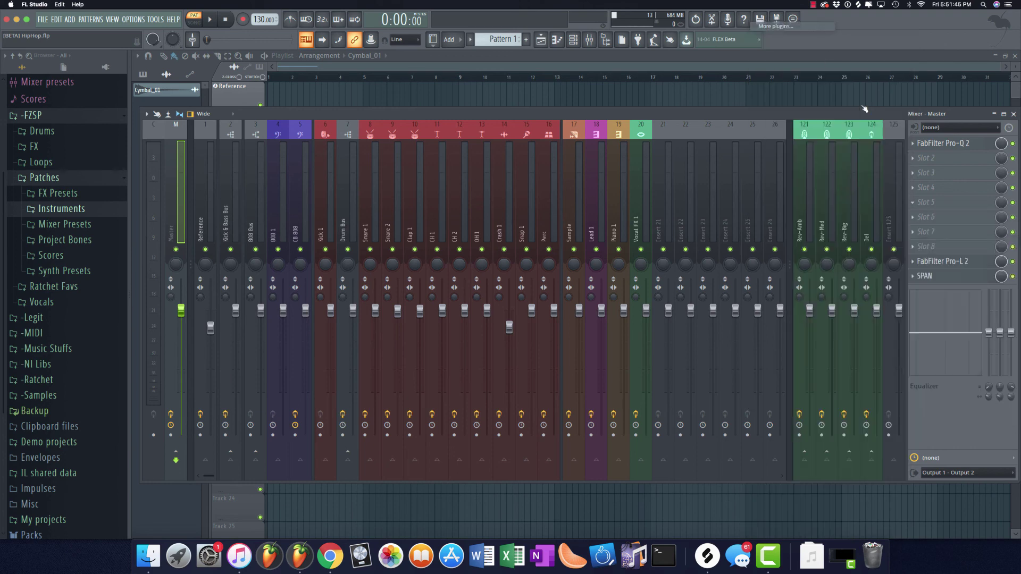
pyautogui.write('Ozon')
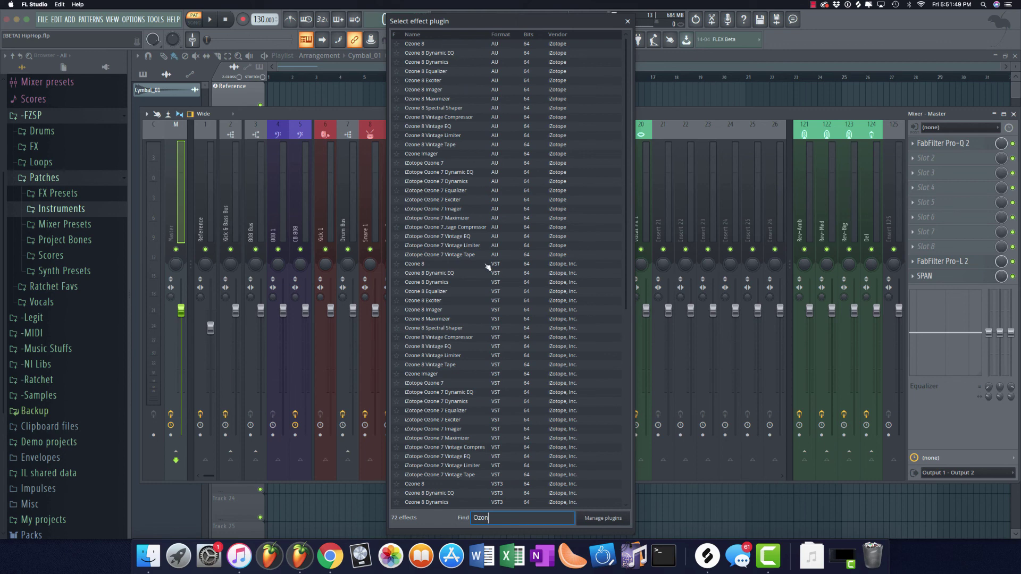
pyautogui.scroll(-5, 485, 265)
pyautogui.scroll(-5, 485, 266)
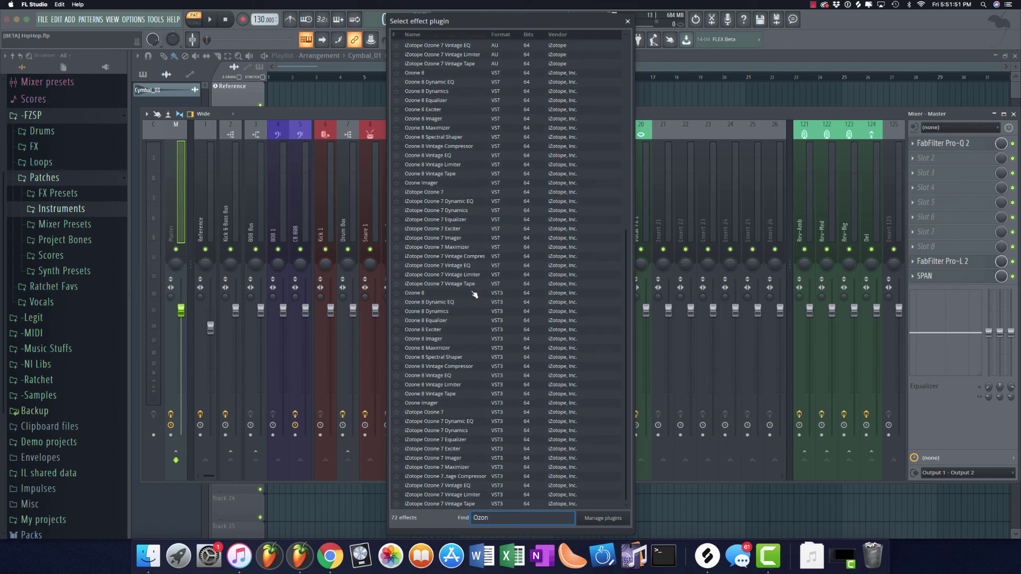
pyautogui.doubleClick(465, 293)
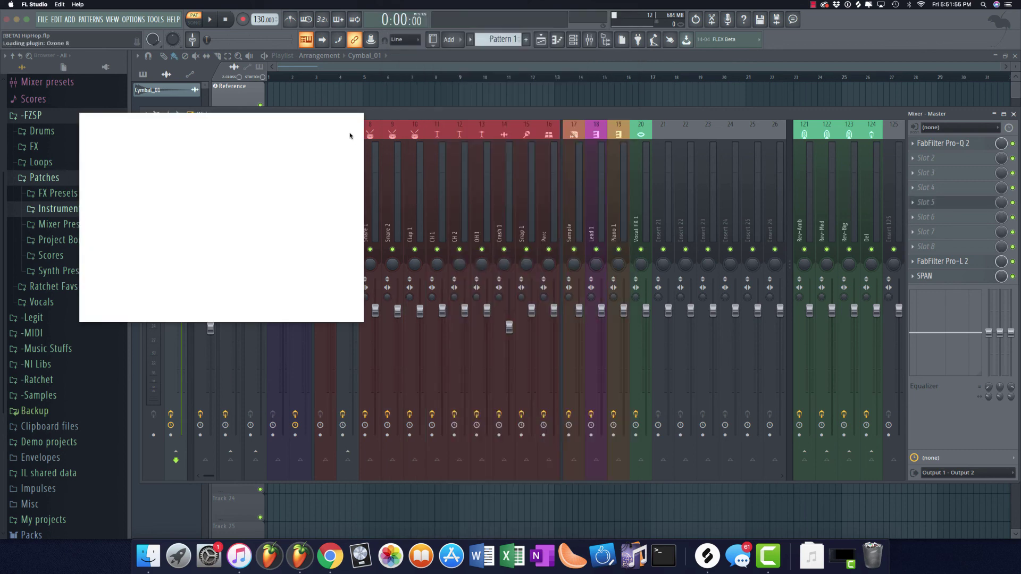
# Position the Ozone 8 window and browse its Genre-Specific Mastering presets, then close the preset manager
pyautogui.moveTo(349, 126); pyautogui.dragTo(461, 138)
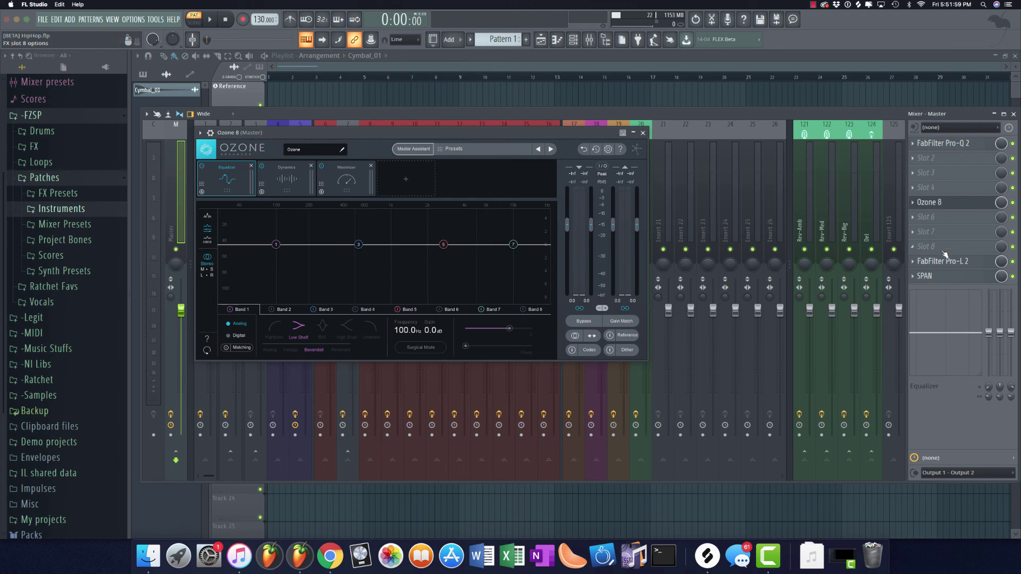
pyautogui.moveTo(592, 139); pyautogui.dragTo(623, 185)
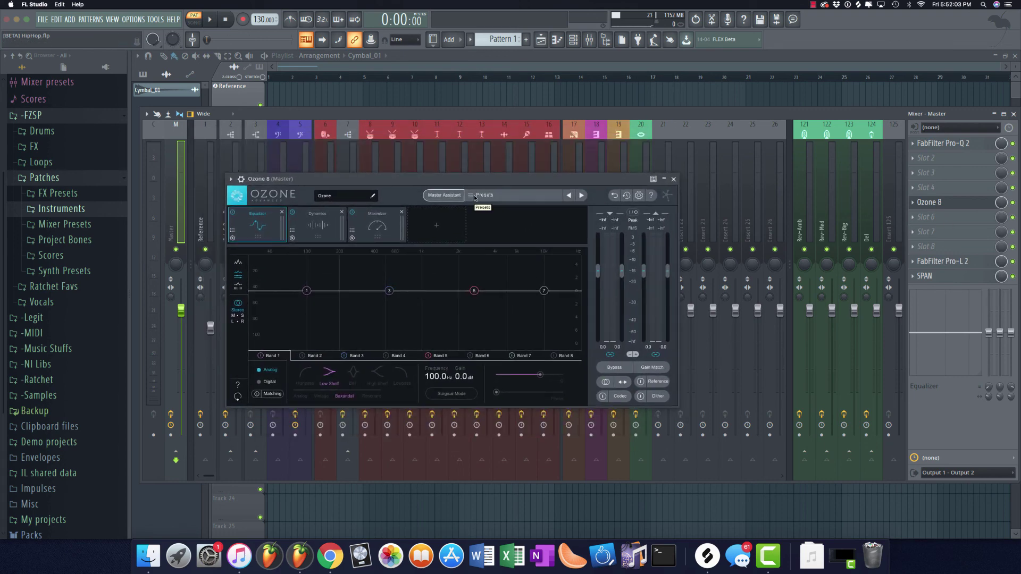
pyautogui.click(489, 197)
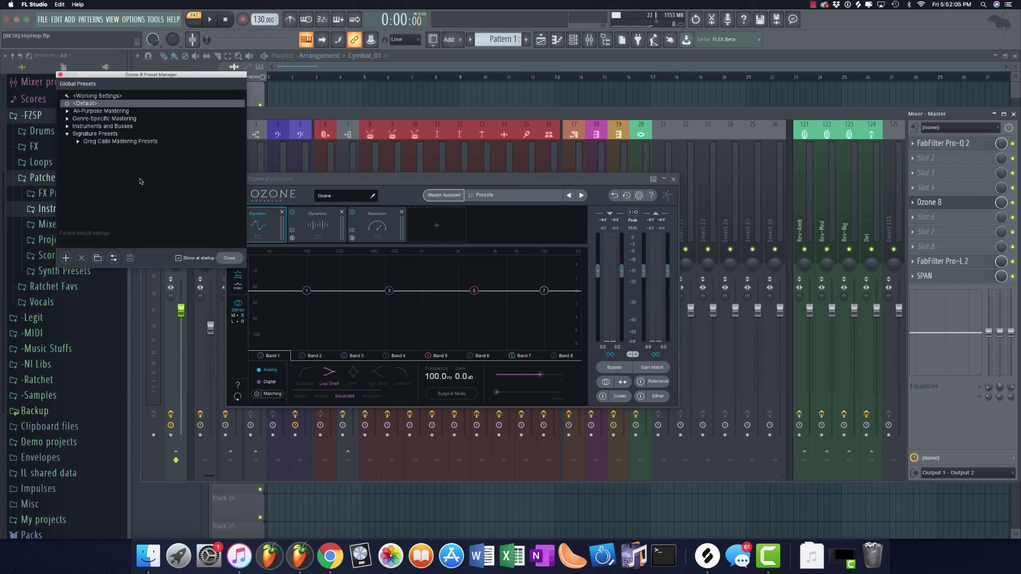
pyautogui.click(67, 119)
pyautogui.click(67, 119)
pyautogui.click(66, 119)
pyautogui.click(67, 120)
pyautogui.click(67, 119)
pyautogui.click(66, 119)
pyautogui.click(67, 134)
pyautogui.click(229, 259)
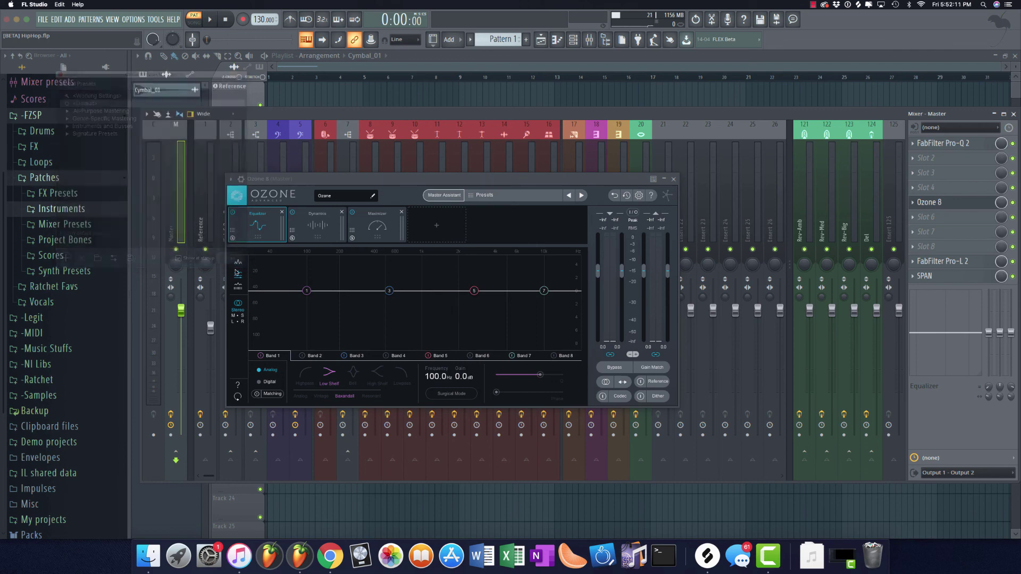
pyautogui.moveTo(493, 192); pyautogui.dragTo(492, 176)
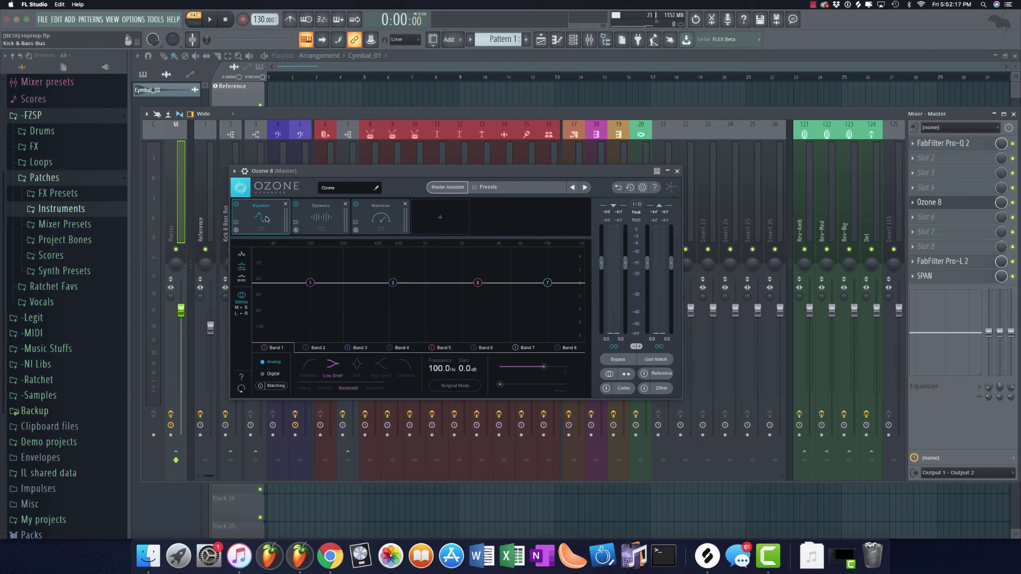
# Replace Dynamics with Vintage Compressor and add Dynamic EQ as the chain's second module
pyautogui.click(317, 212)
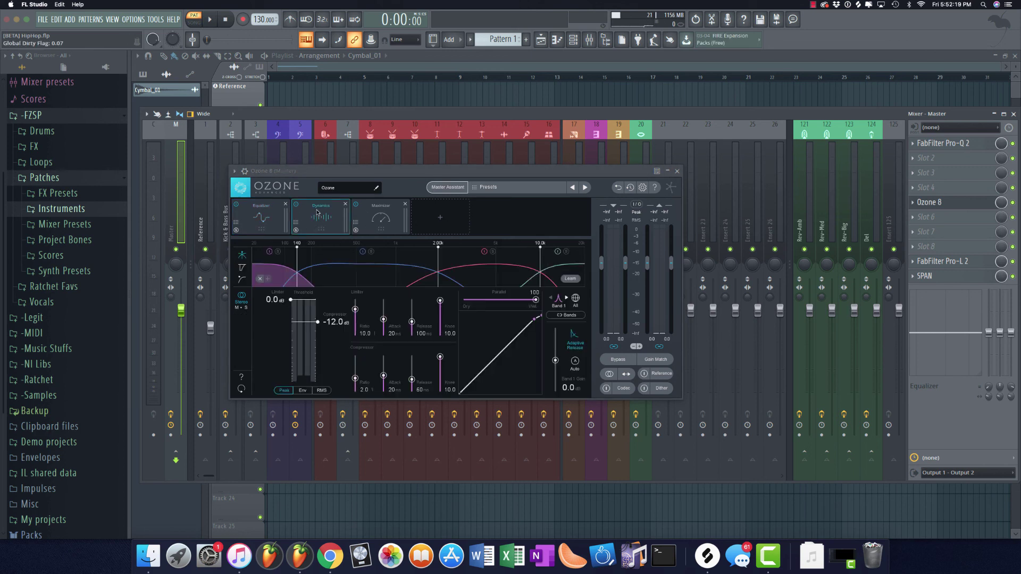
pyautogui.click(440, 217)
pyautogui.click(309, 318)
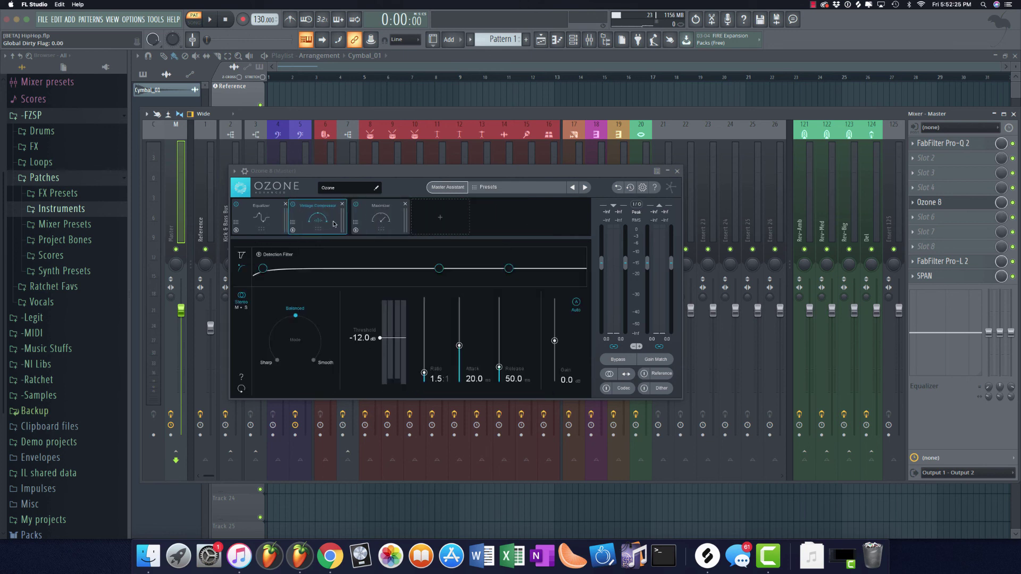
pyautogui.click(417, 218)
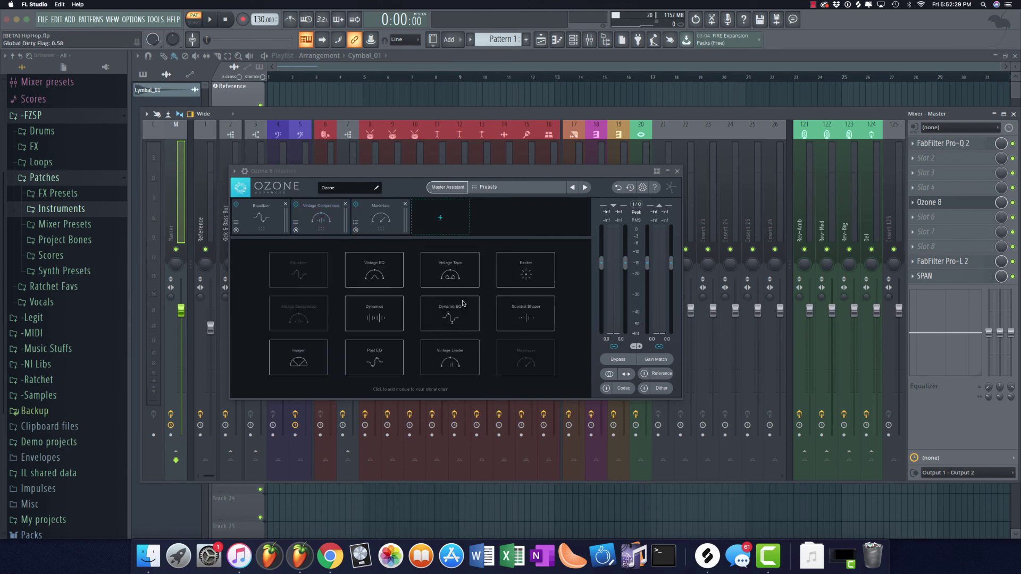
pyautogui.click(435, 313)
pyautogui.moveTo(440, 218); pyautogui.dragTo(321, 218)
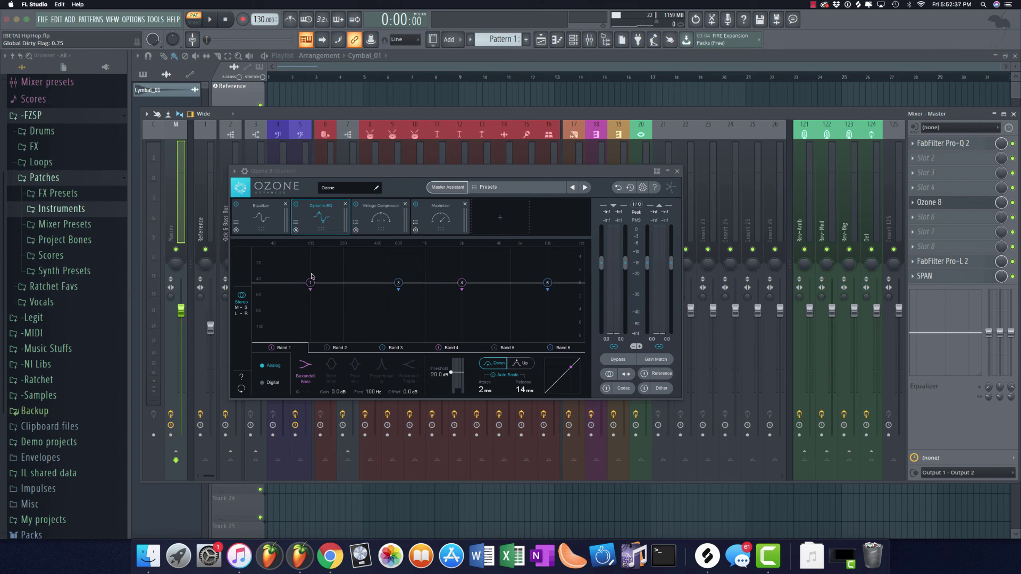
# Review the Equalizer, Dynamic EQ, Vintage Compressor and Maximizer module settings
pyautogui.click(276, 215)
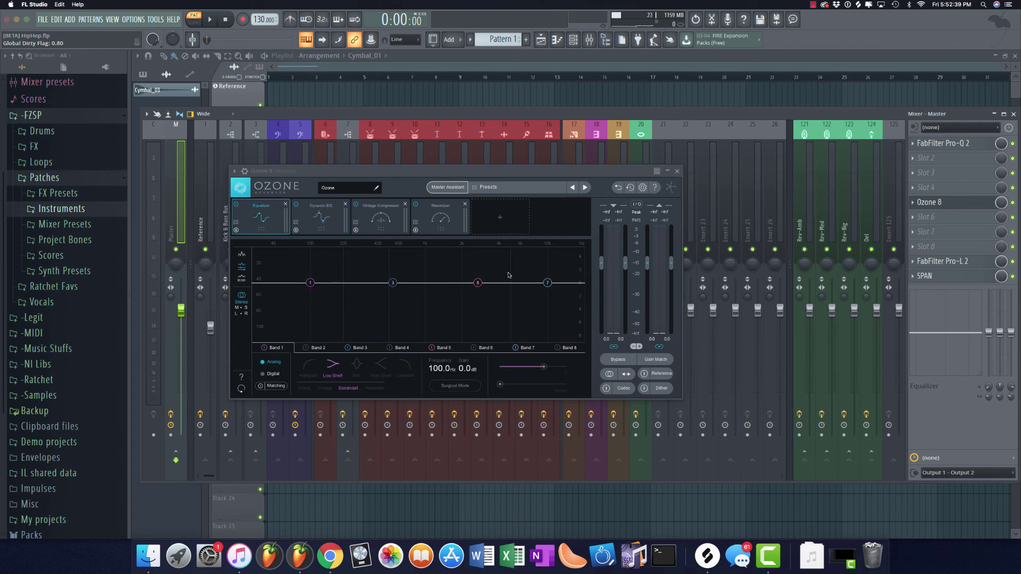
pyautogui.click(330, 215)
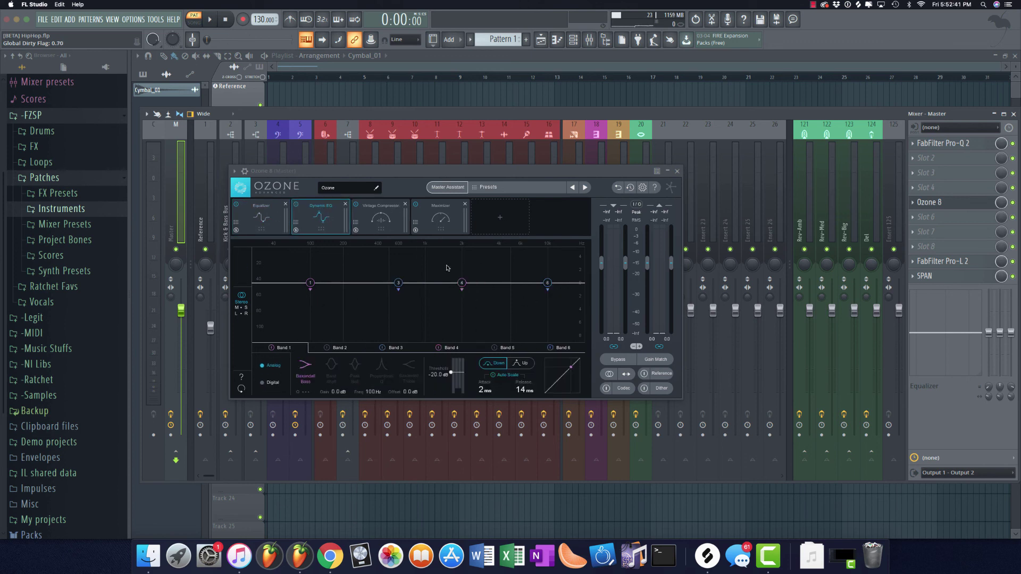
pyautogui.click(387, 220)
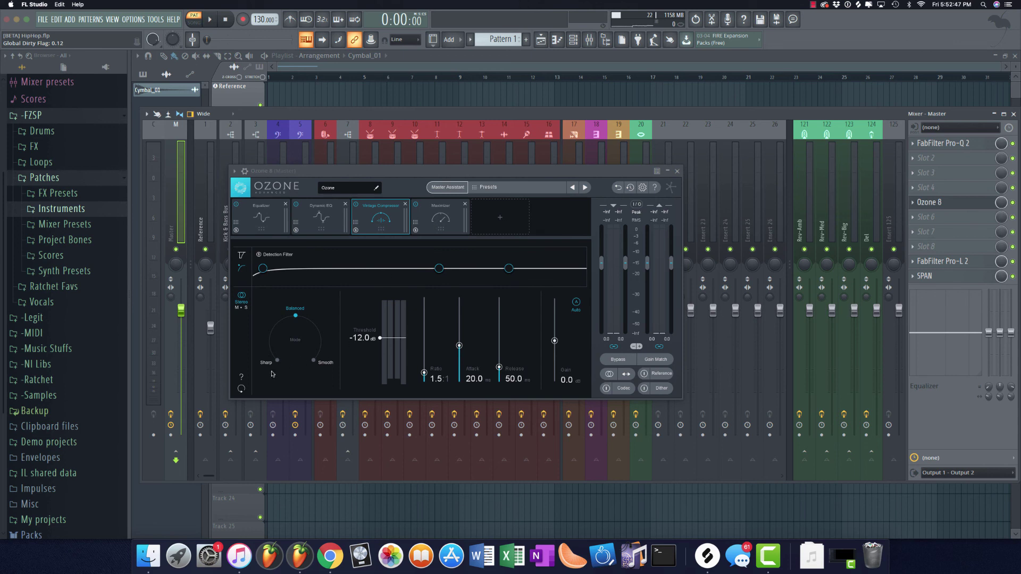
pyautogui.click(444, 221)
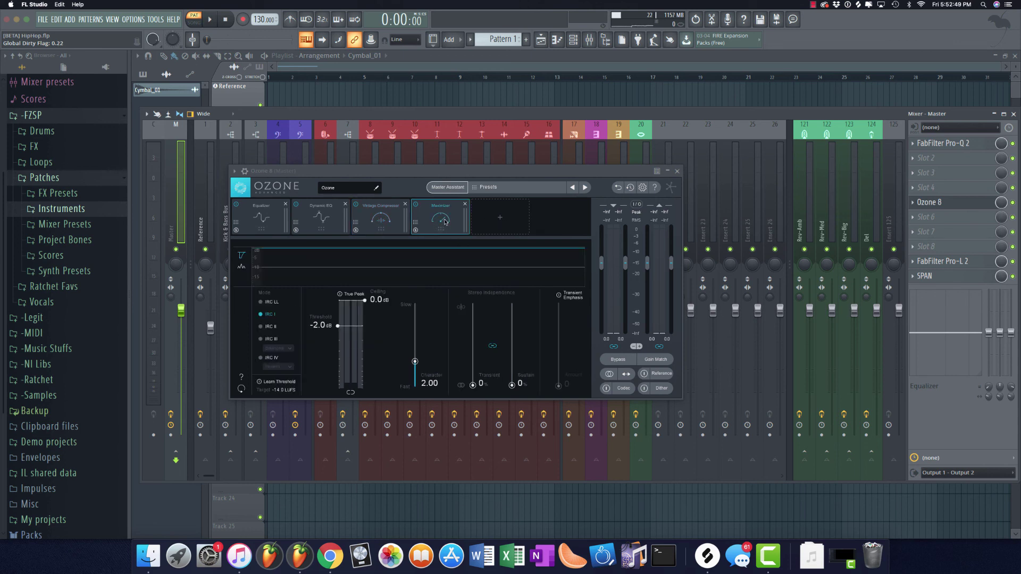
pyautogui.click(492, 224)
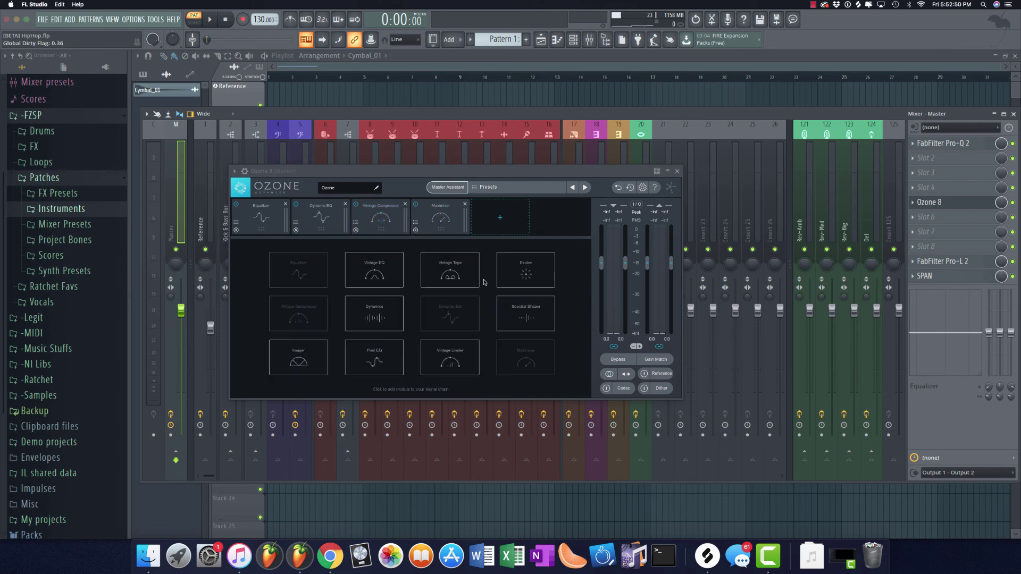
# Add an Imager, narrow bands 1–2 to -58.2 and -39.2, enable Stereoize at 5.0 ms, and place it before Maximizer
pyautogui.click(319, 364)
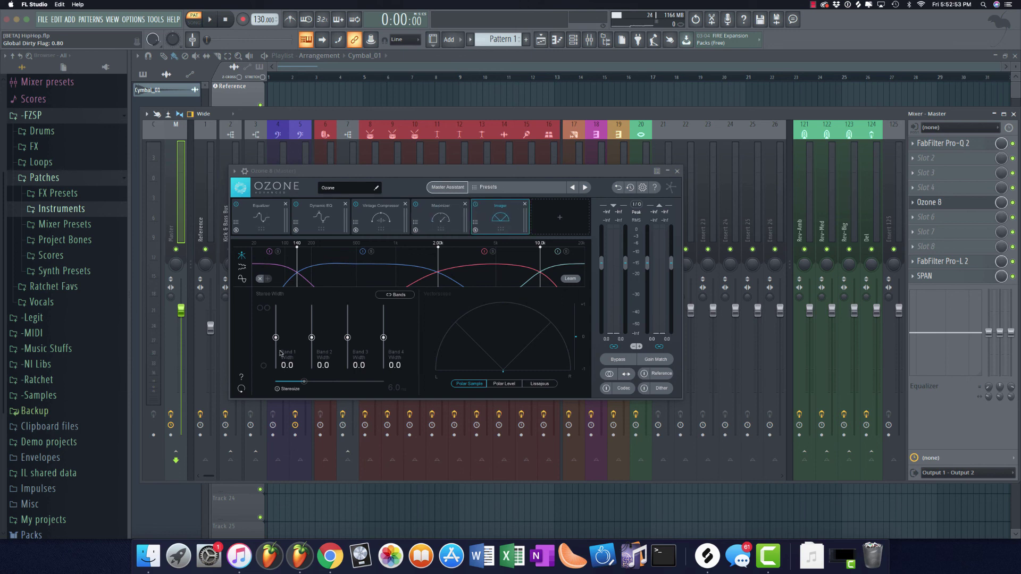
pyautogui.moveTo(276, 338); pyautogui.dragTo(347, 333)
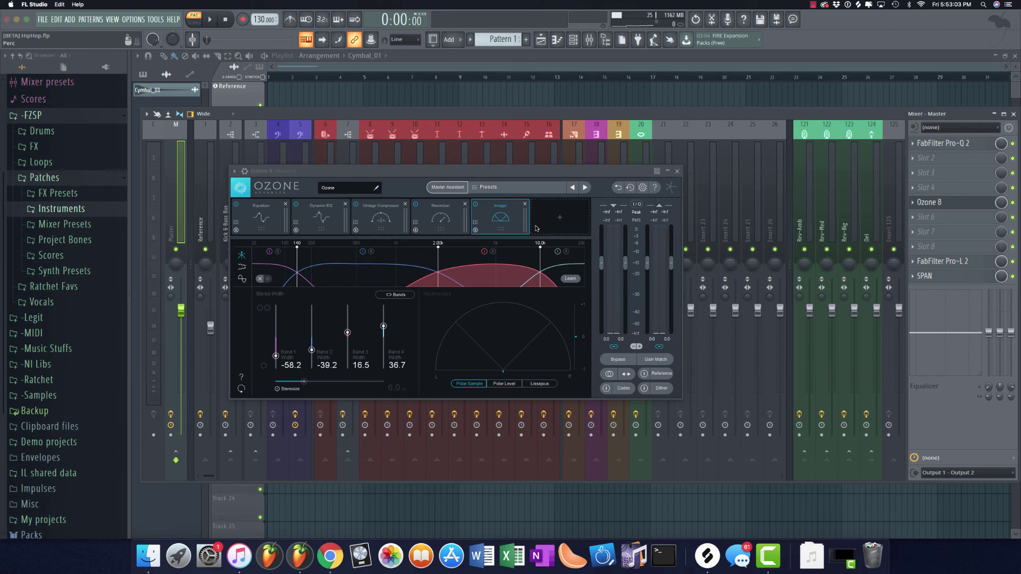
pyautogui.click(284, 391)
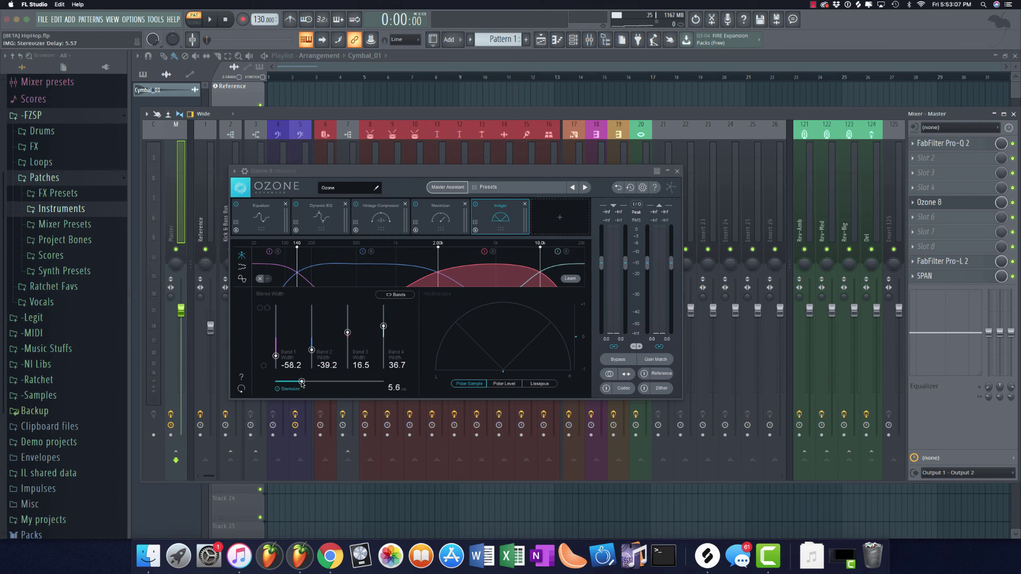
pyautogui.moveTo(301, 383); pyautogui.dragTo(298, 382)
pyautogui.moveTo(298, 383); pyautogui.dragTo(292, 384)
pyautogui.moveTo(499, 215); pyautogui.dragTo(442, 218)
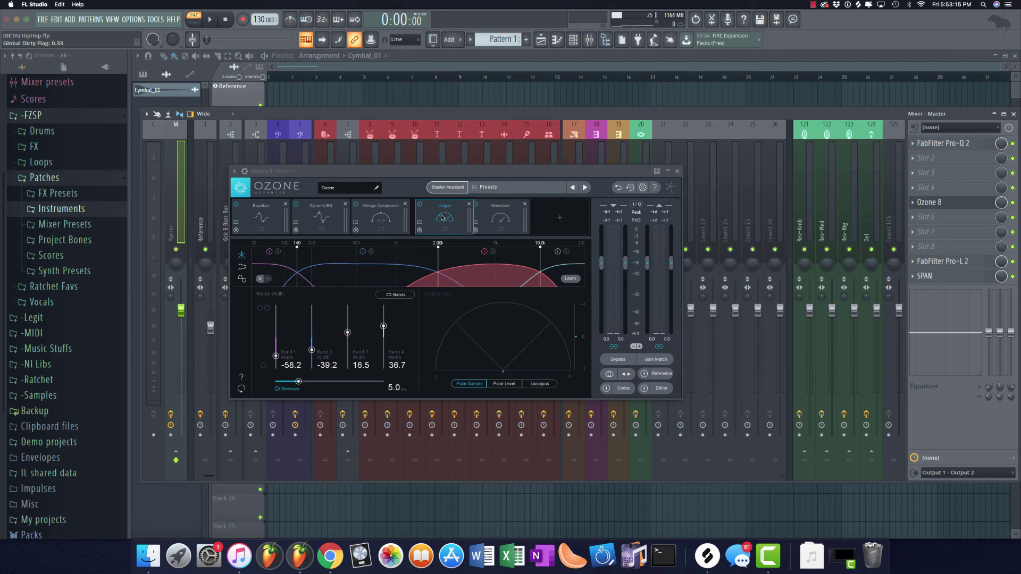
pyautogui.click(488, 219)
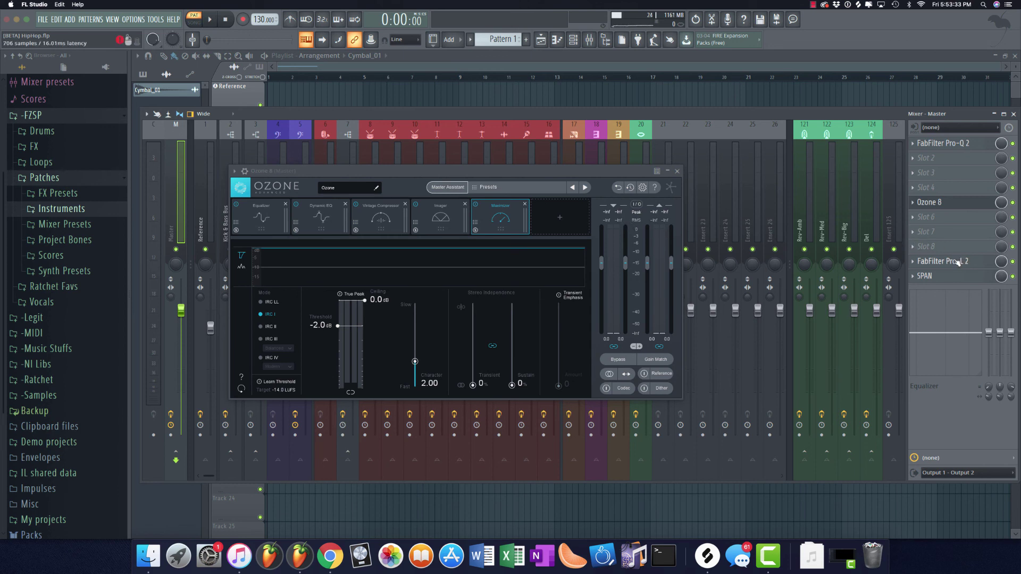
# Add a Vintage Limiter with -0.1 dB threshold in Modern mode, then bring up FabFilter Pro-L 2
pyautogui.click(550, 213)
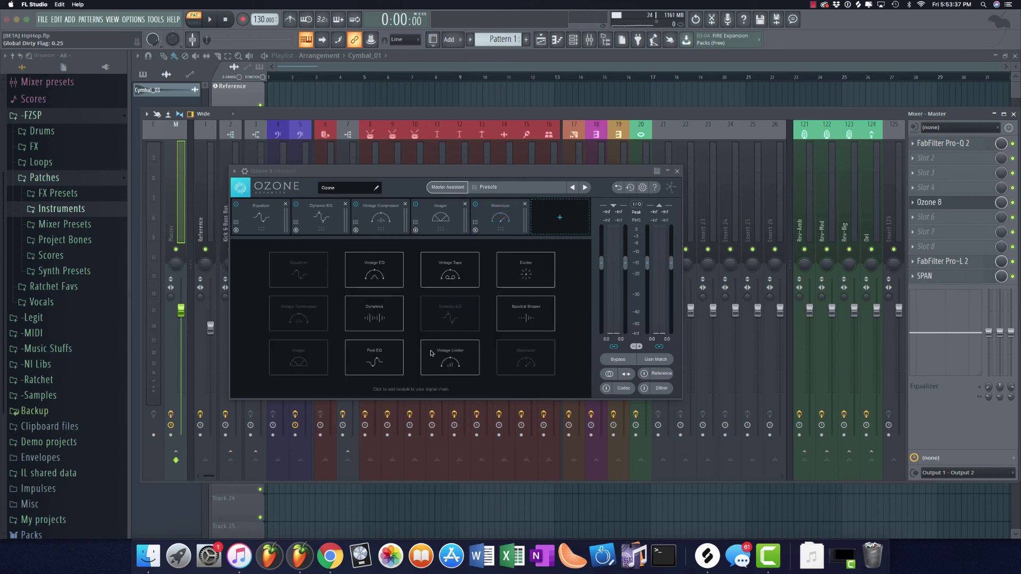
pyautogui.click(449, 356)
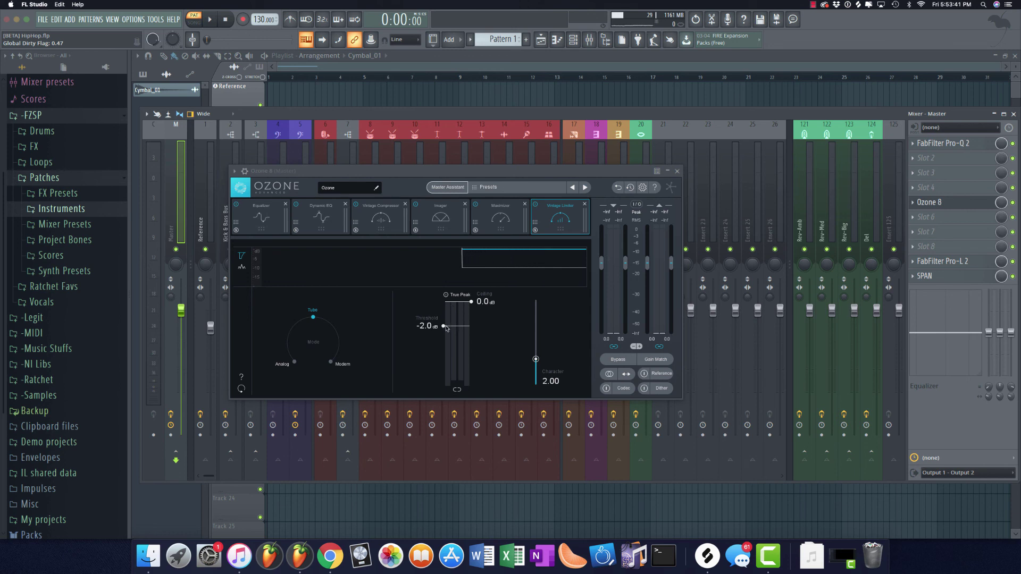
pyautogui.moveTo(447, 328); pyautogui.dragTo(448, 305)
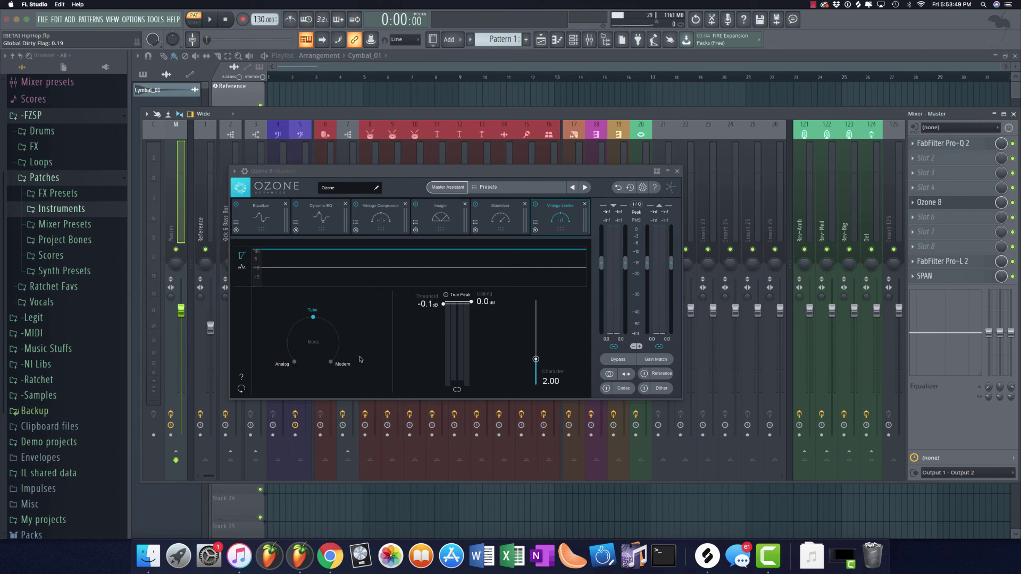
pyautogui.click(331, 363)
pyautogui.click(944, 263)
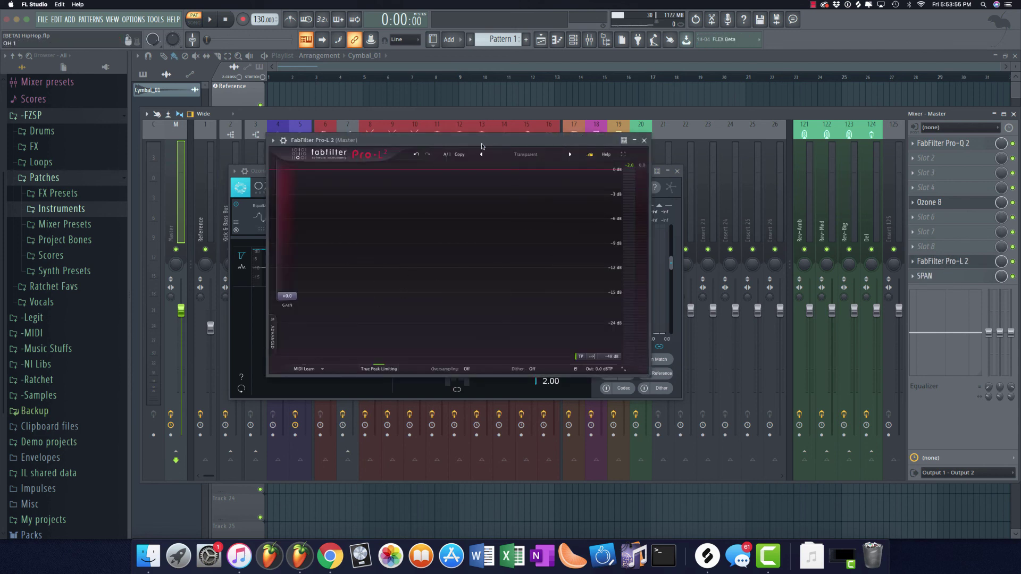
# Rearrange the Pro-L 2 and Ozone 8 windows, close Pro-L 2, and bring the mixer forward
pyautogui.moveTo(481, 143); pyautogui.dragTo(720, 142)
pyautogui.moveTo(409, 171); pyautogui.dragTo(321, 131)
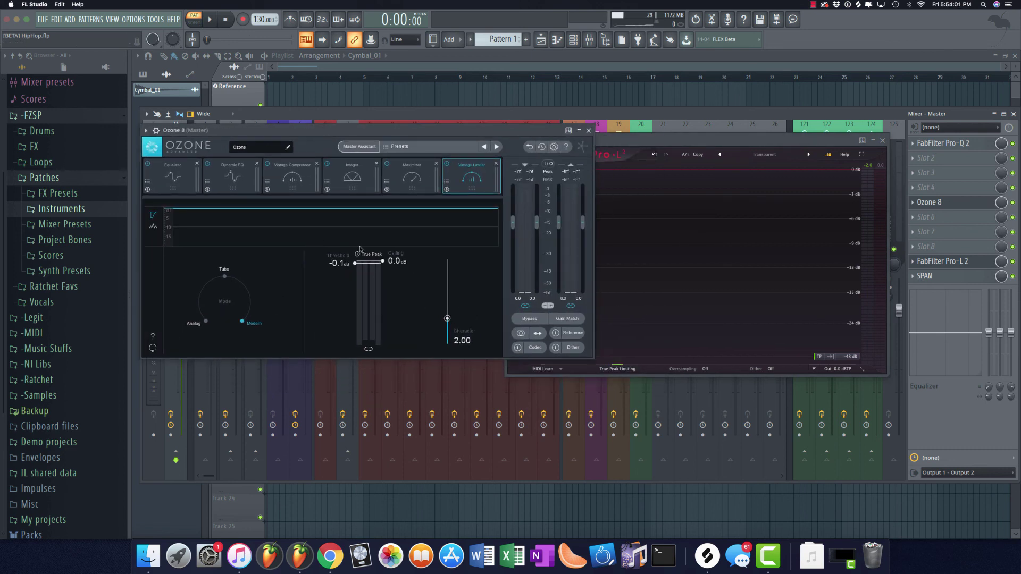
pyautogui.click(957, 261)
pyautogui.click(957, 261)
pyautogui.moveTo(633, 140); pyautogui.dragTo(456, 123)
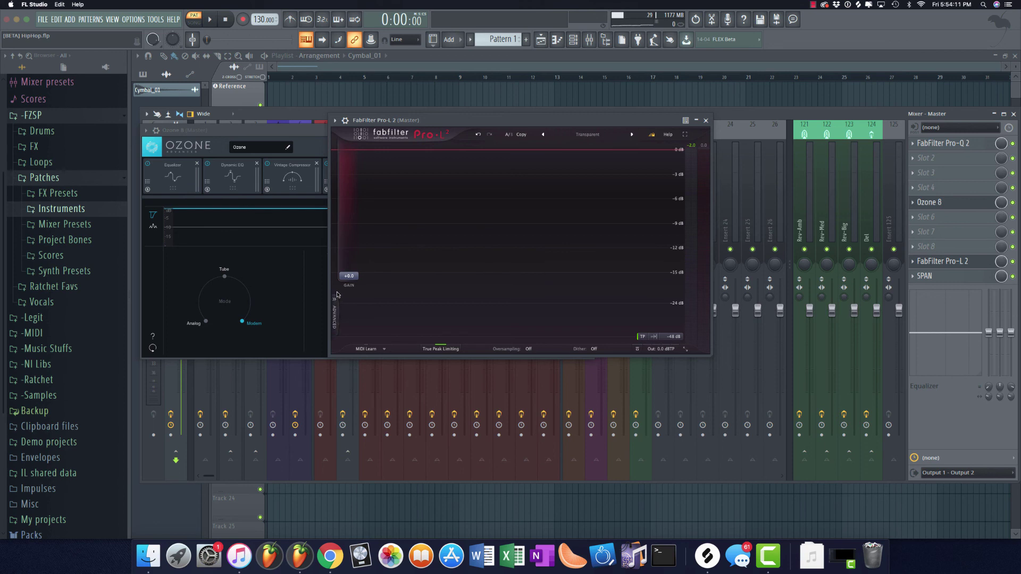
pyautogui.click(705, 121)
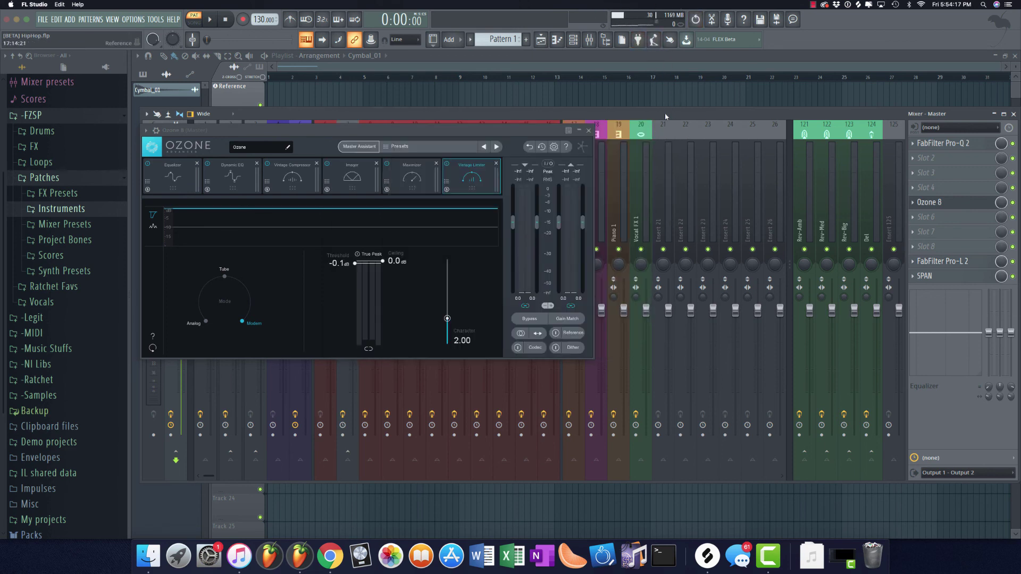
pyautogui.moveTo(665, 117); pyautogui.dragTo(666, 112)
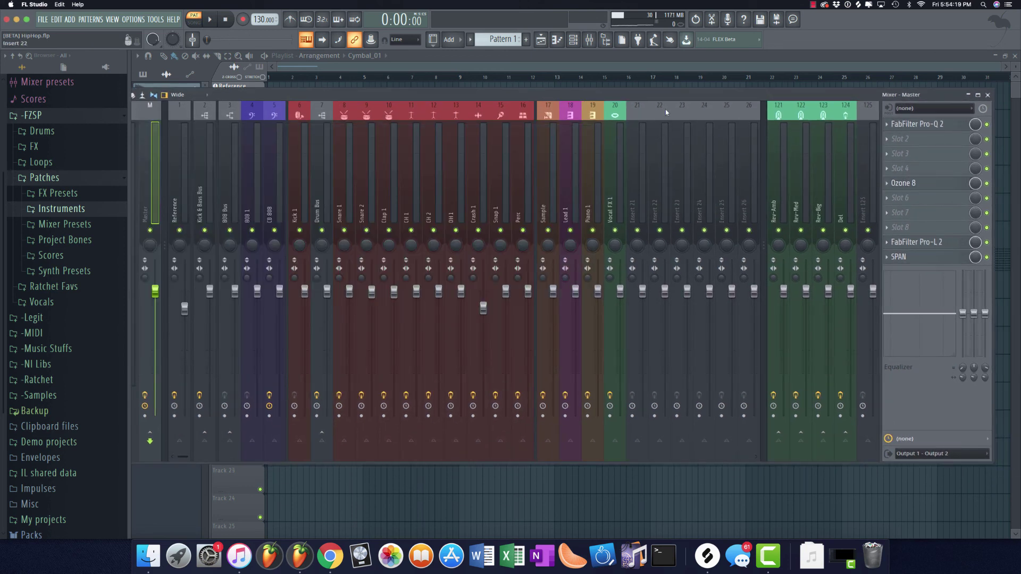
# Disable Ozone 8 and move it from master slot 5 up to slot 3, between Pro-Q 2 and Pro-L 2
pyautogui.click(987, 184)
pyautogui.moveTo(687, 95); pyautogui.dragTo(706, 117)
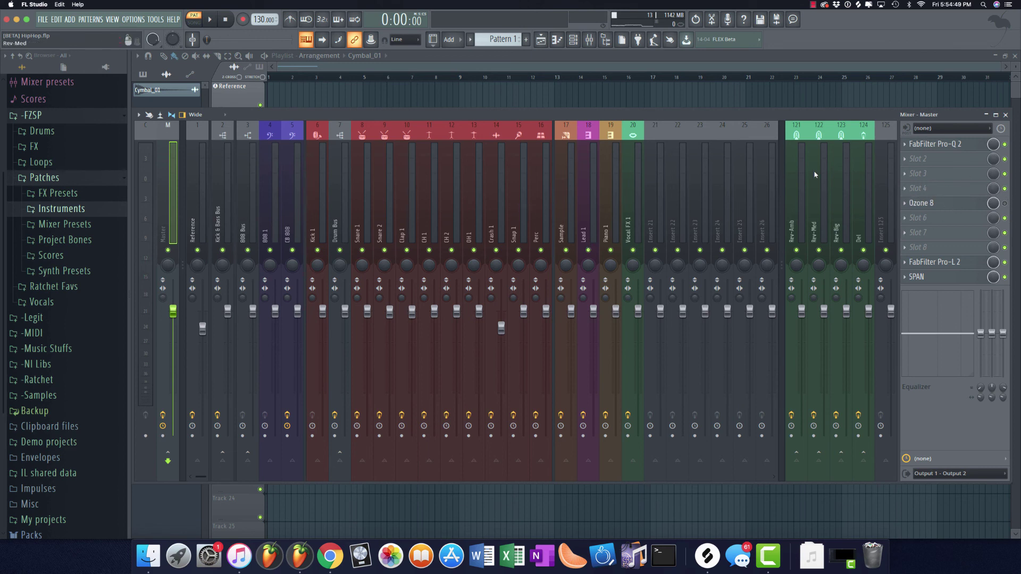
pyautogui.click(1005, 203)
pyautogui.moveTo(974, 205); pyautogui.dragTo(974, 176)
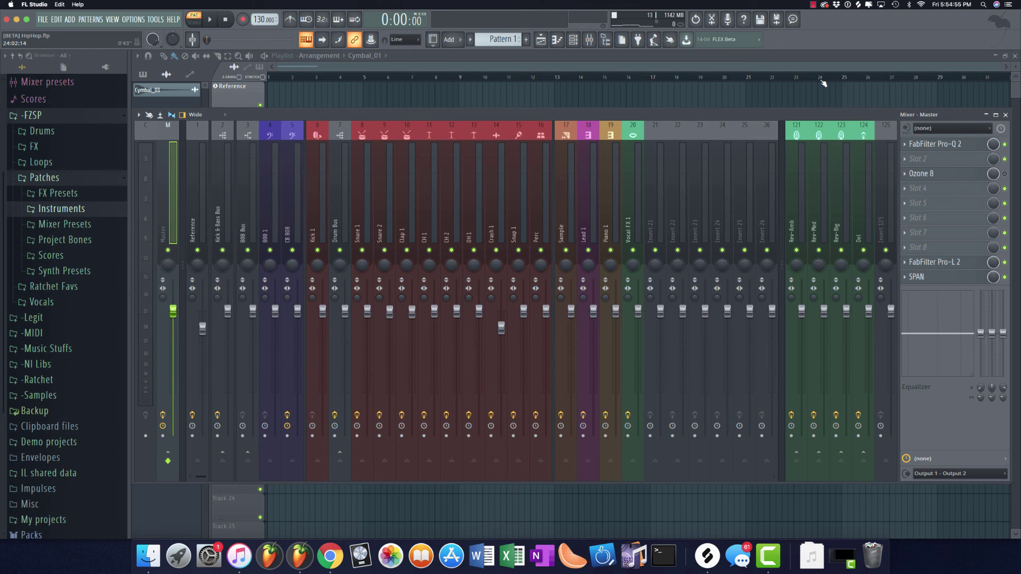
pyautogui.moveTo(808, 115)
pyautogui.mouseDown()
pyautogui.moveTo(861, 173)
pyautogui.moveTo(804, 109)
pyautogui.mouseUp()
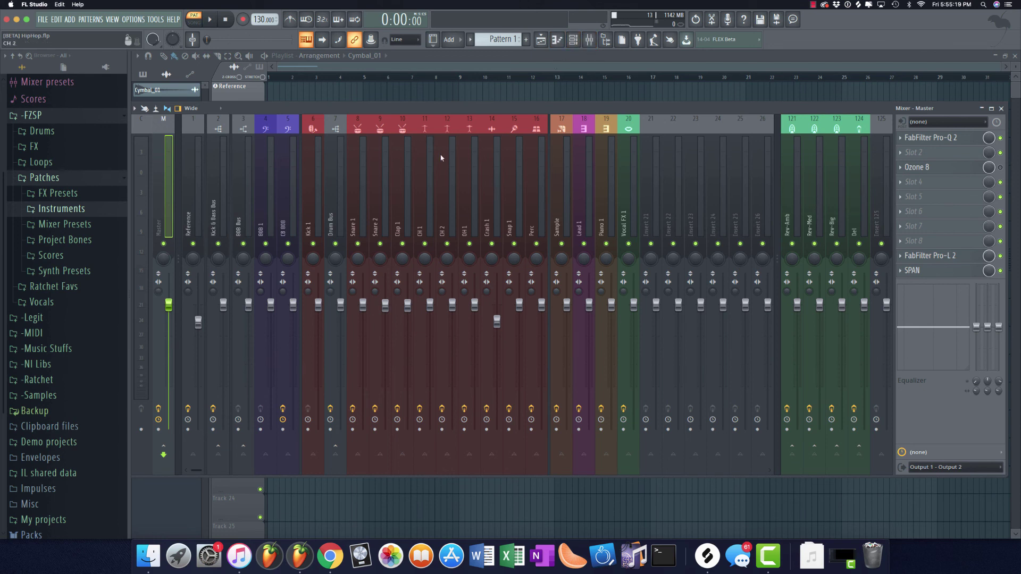
# Select the Perc mixer tracks to check their routing
pyautogui.click(513, 196)
pyautogui.click(357, 197)
pyautogui.click(513, 197)
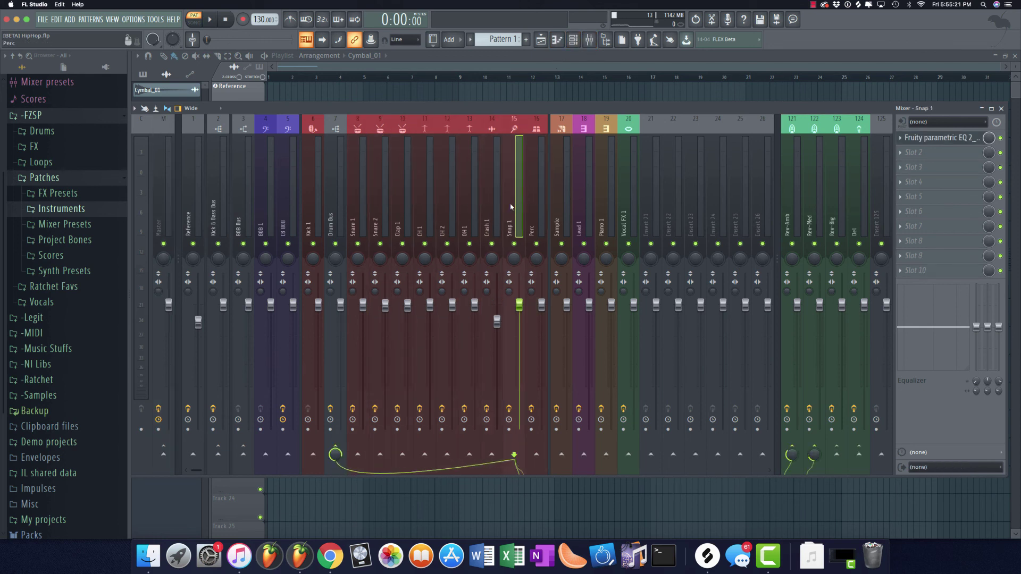
pyautogui.click(534, 197)
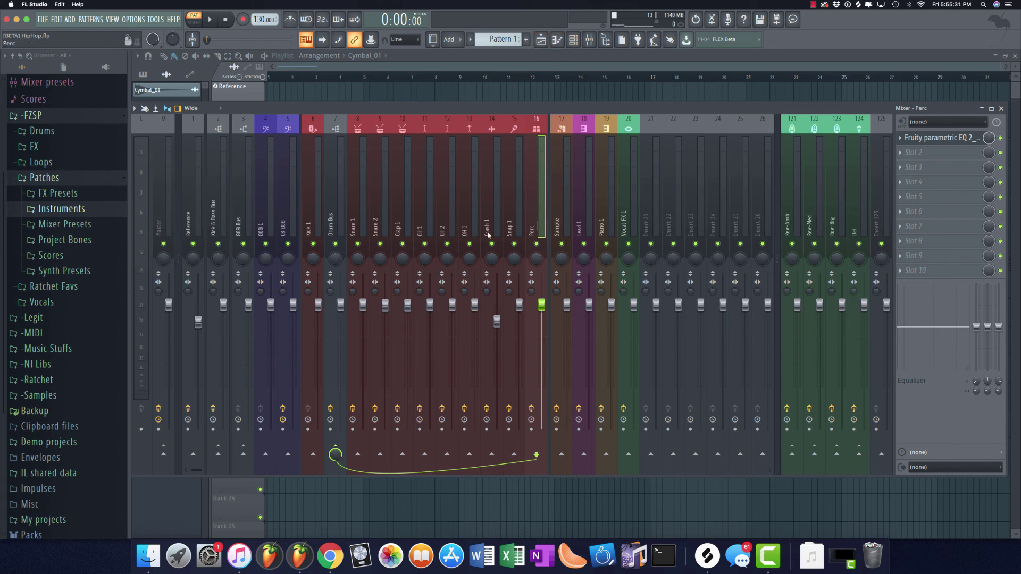
# Inspect the Snare, Piano and Vocal FX tracks' routing, then bring up the File menu
pyautogui.click(331, 204)
pyautogui.click(574, 190)
pyautogui.click(383, 203)
pyautogui.click(362, 199)
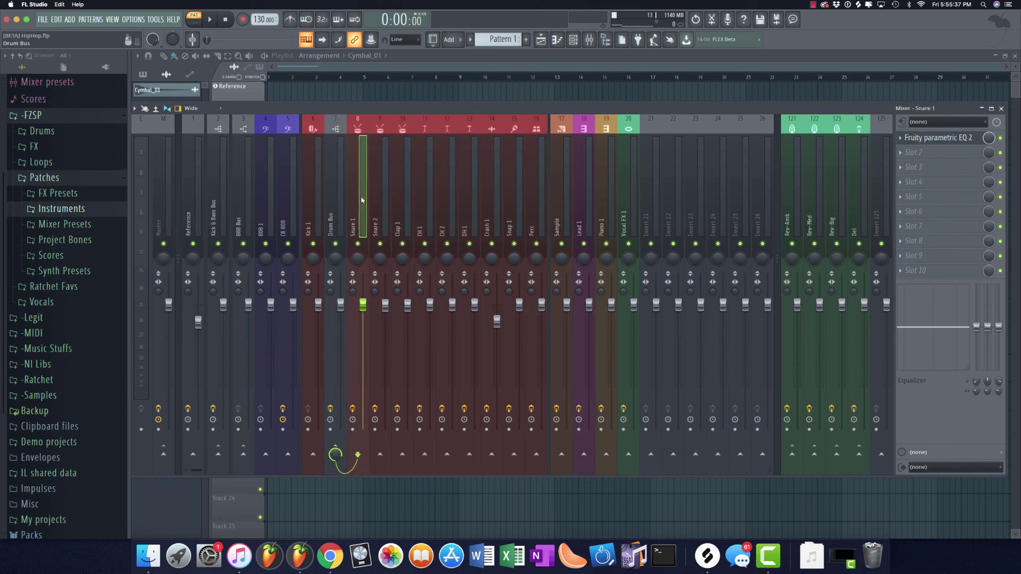
pyautogui.click(496, 201)
pyautogui.click(566, 201)
pyautogui.click(589, 201)
pyautogui.click(605, 201)
pyautogui.click(623, 201)
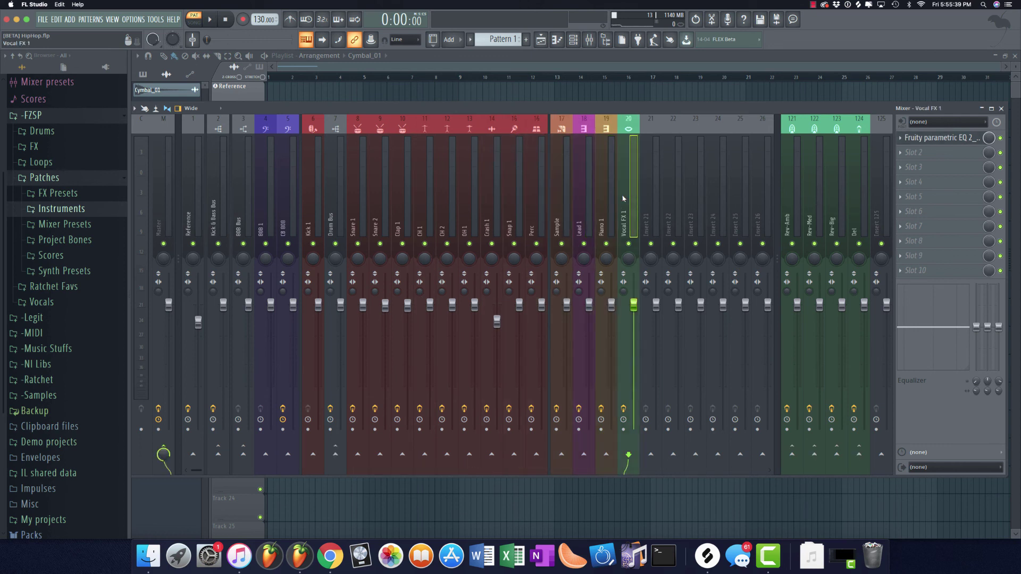
pyautogui.click(43, 20)
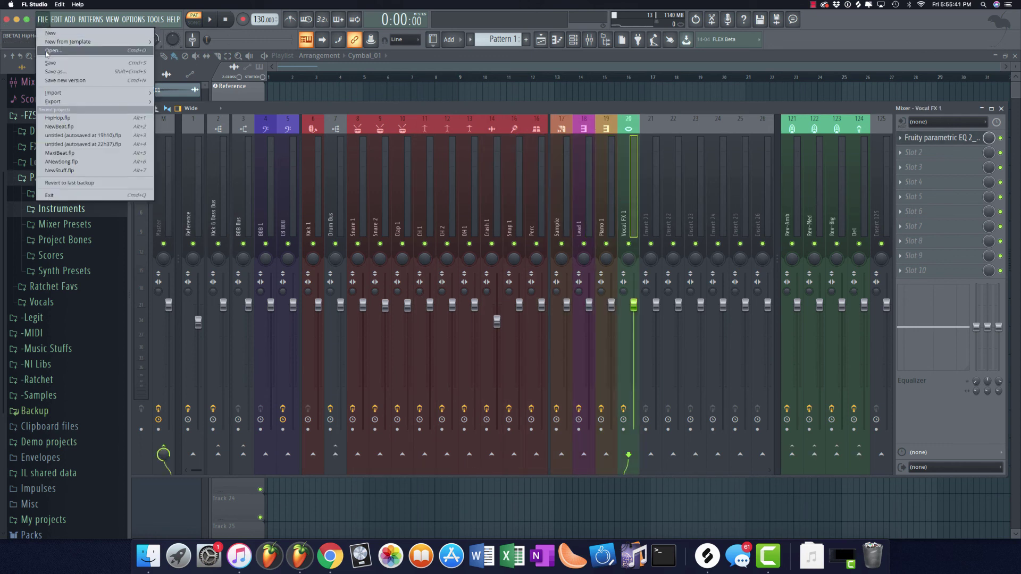
# Save the project as HipHop.flp in Project Templates, replacing the old copy, and start a new project from it
pyautogui.click(59, 71)
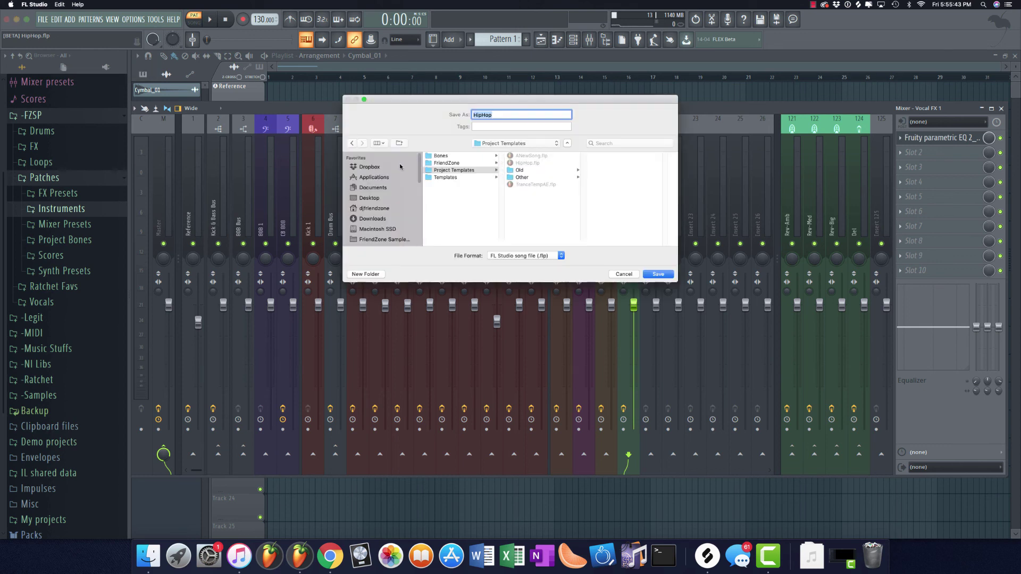
pyautogui.click(452, 171)
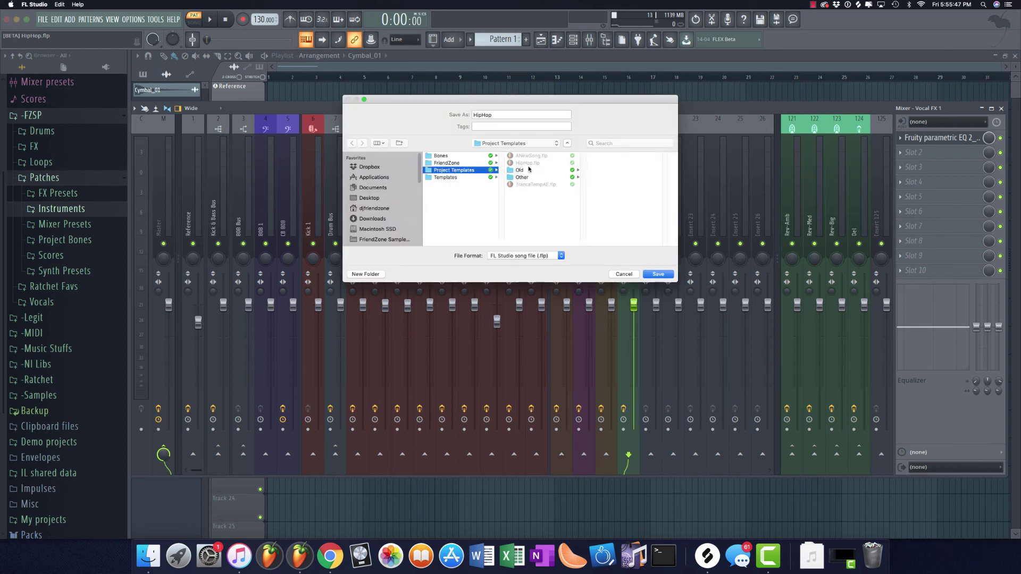
pyautogui.press('Return')
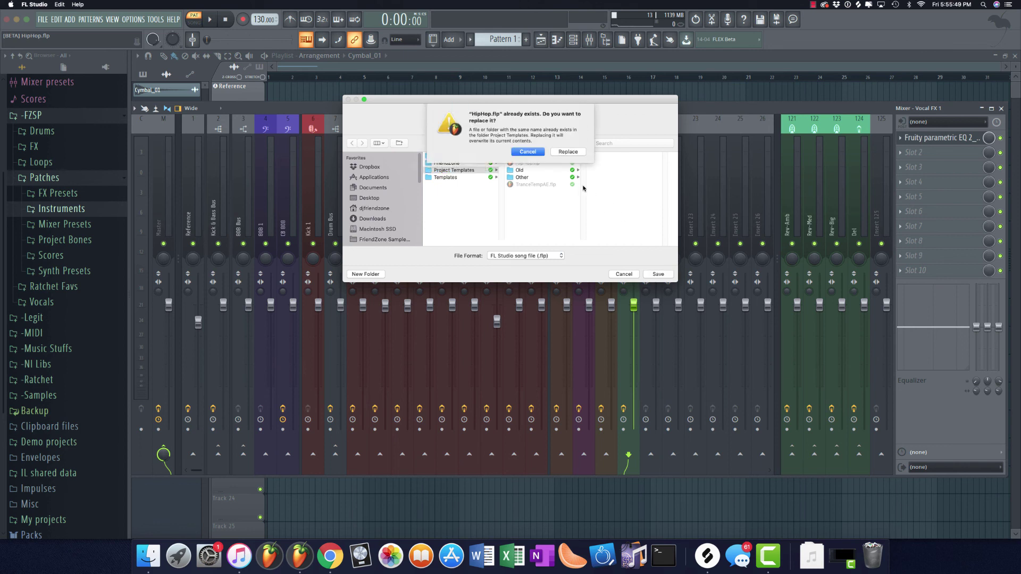
pyautogui.click(567, 152)
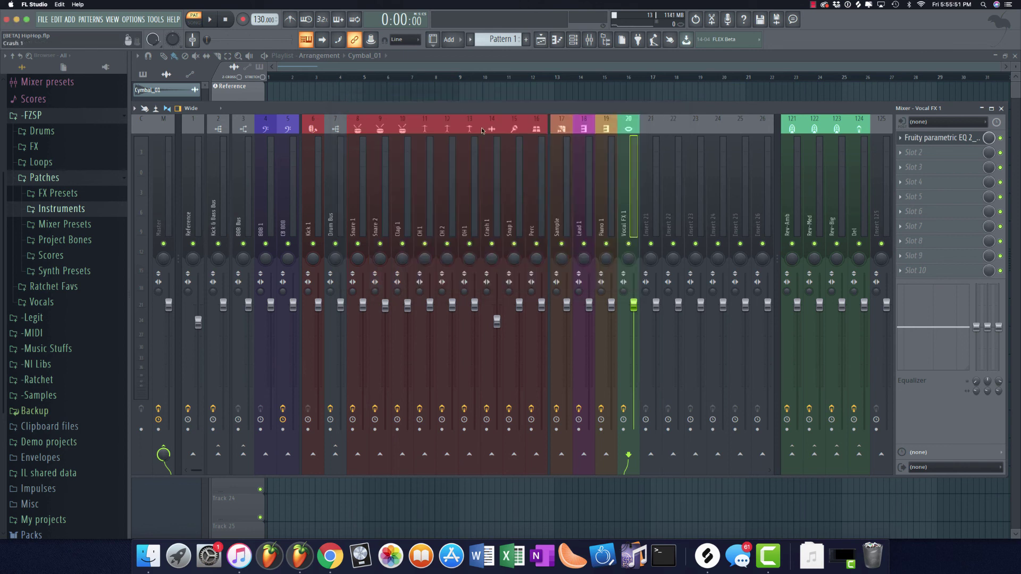
pyautogui.click(42, 20)
pyautogui.moveTo(53, 44)
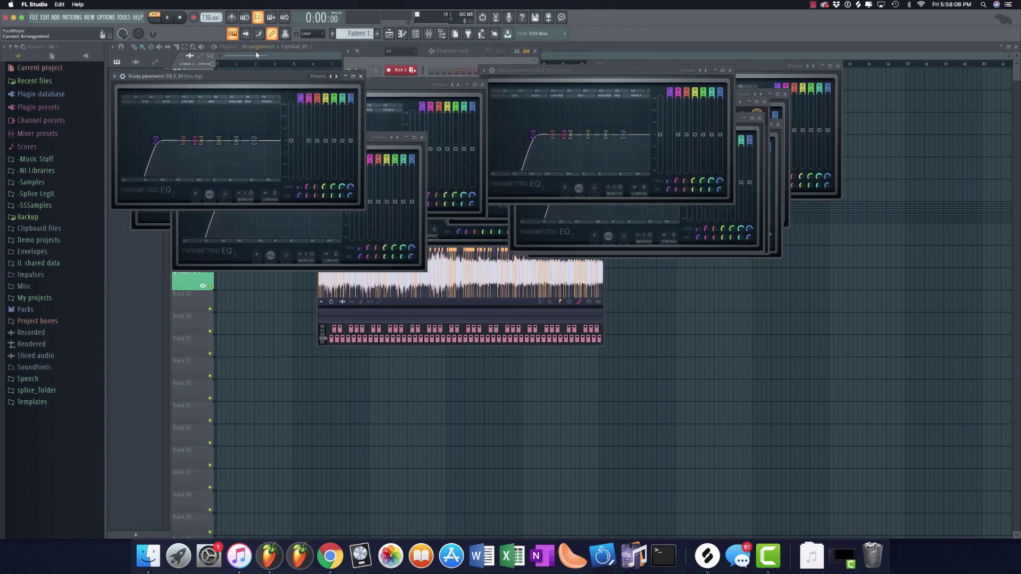
# Restart FL Studio, then open and cancel Save As for the untitled HipHop-template project
pyautogui.scroll(3, 228, 104)
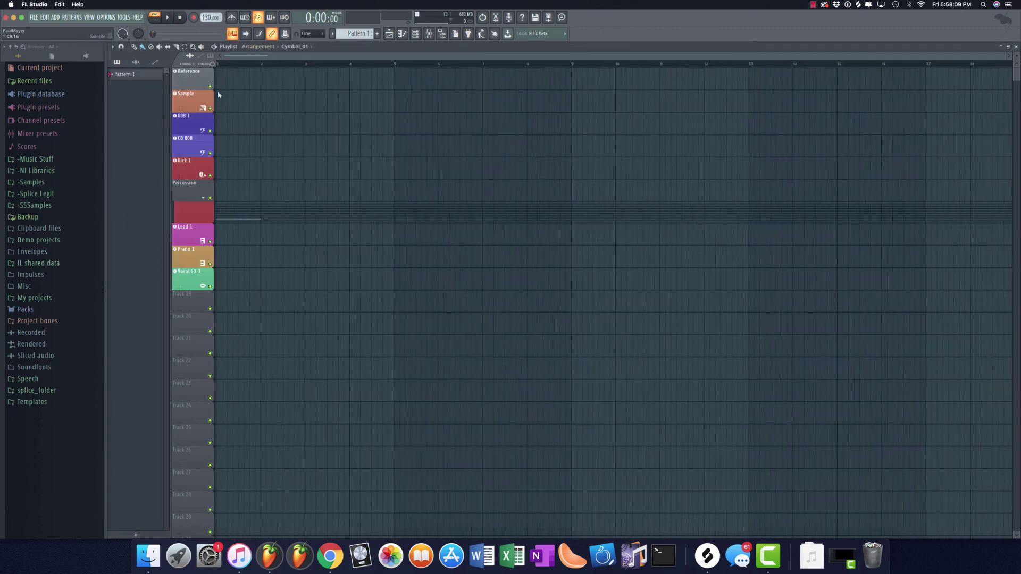
pyautogui.click(6, 19)
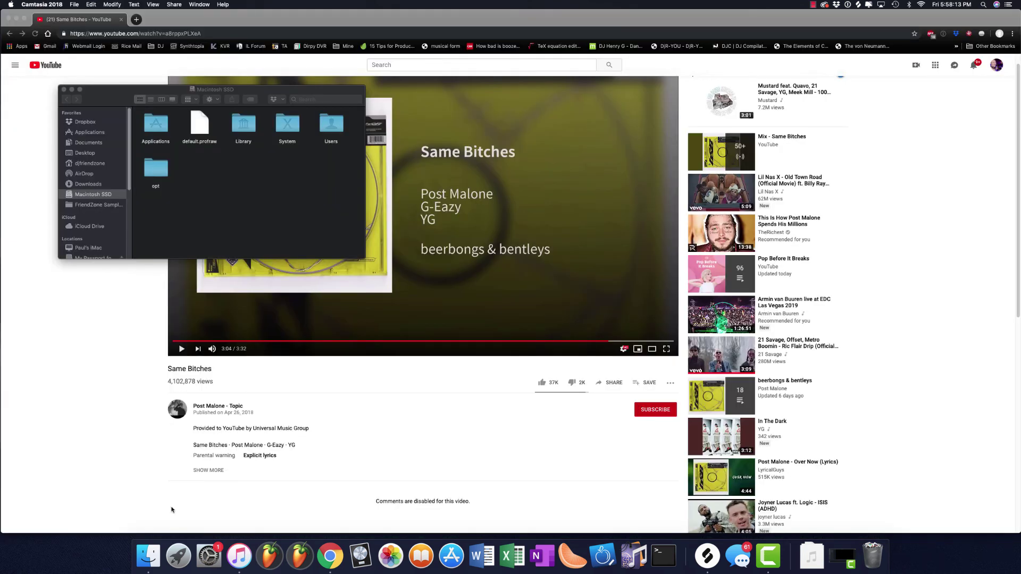
pyautogui.click(269, 555)
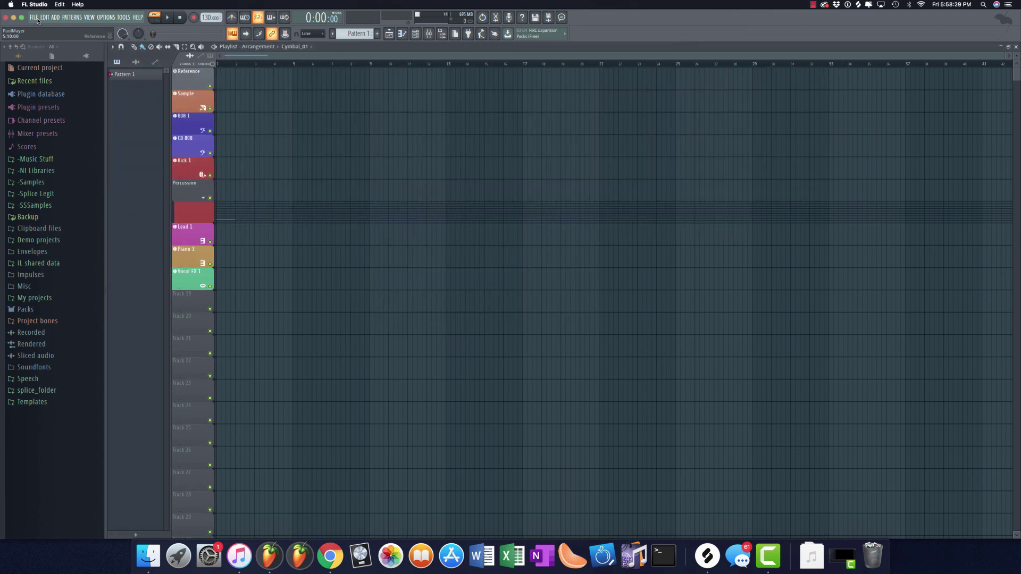
pyautogui.press('super+s')
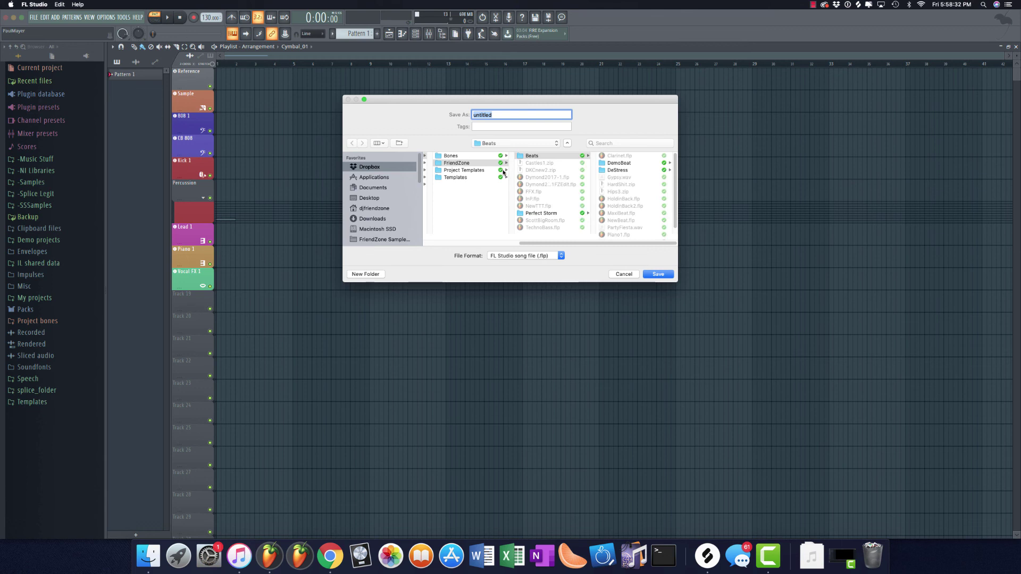
pyautogui.press('Left')
pyautogui.click(624, 274)
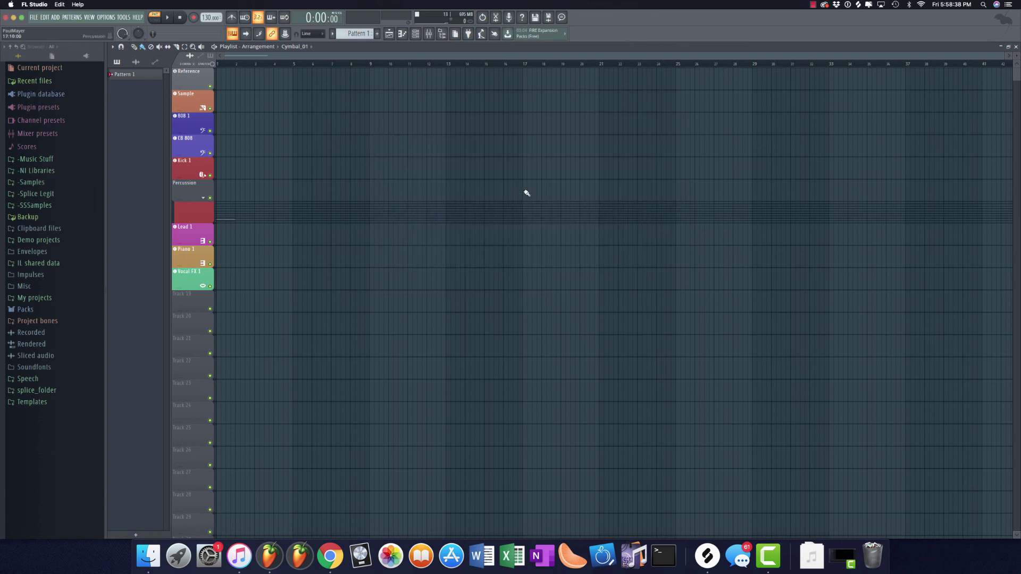